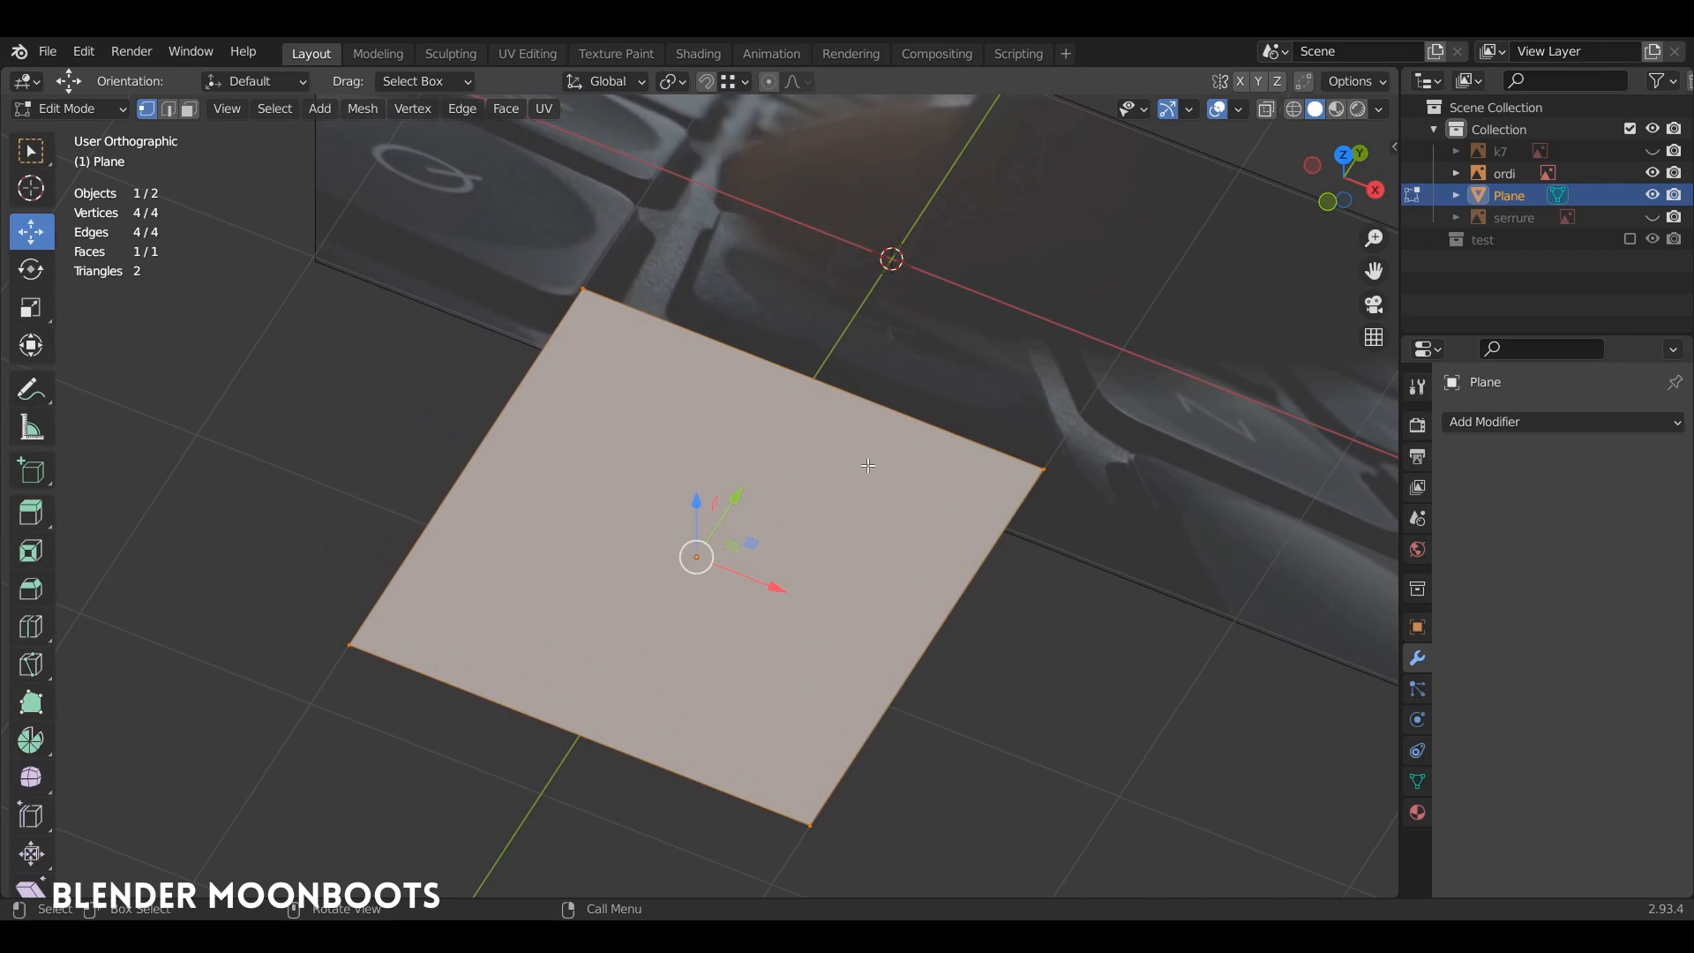
Round the plane's four corners with a vertex bevel of three segments.
key("ctrl+b")
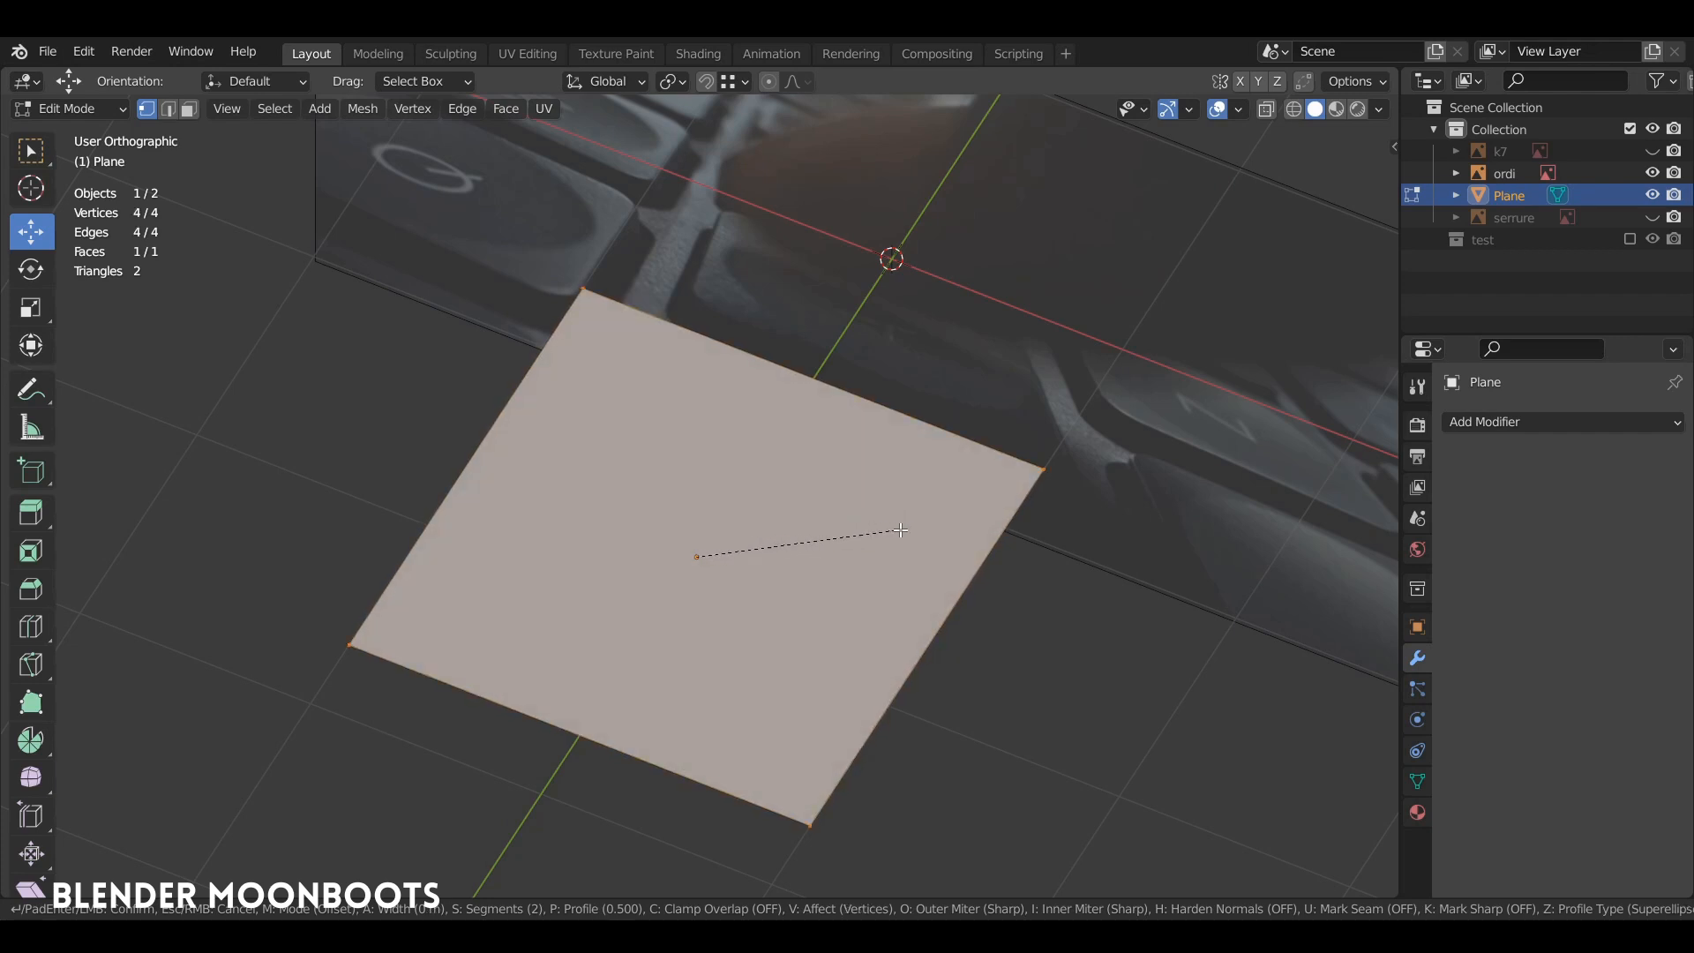
key("v")
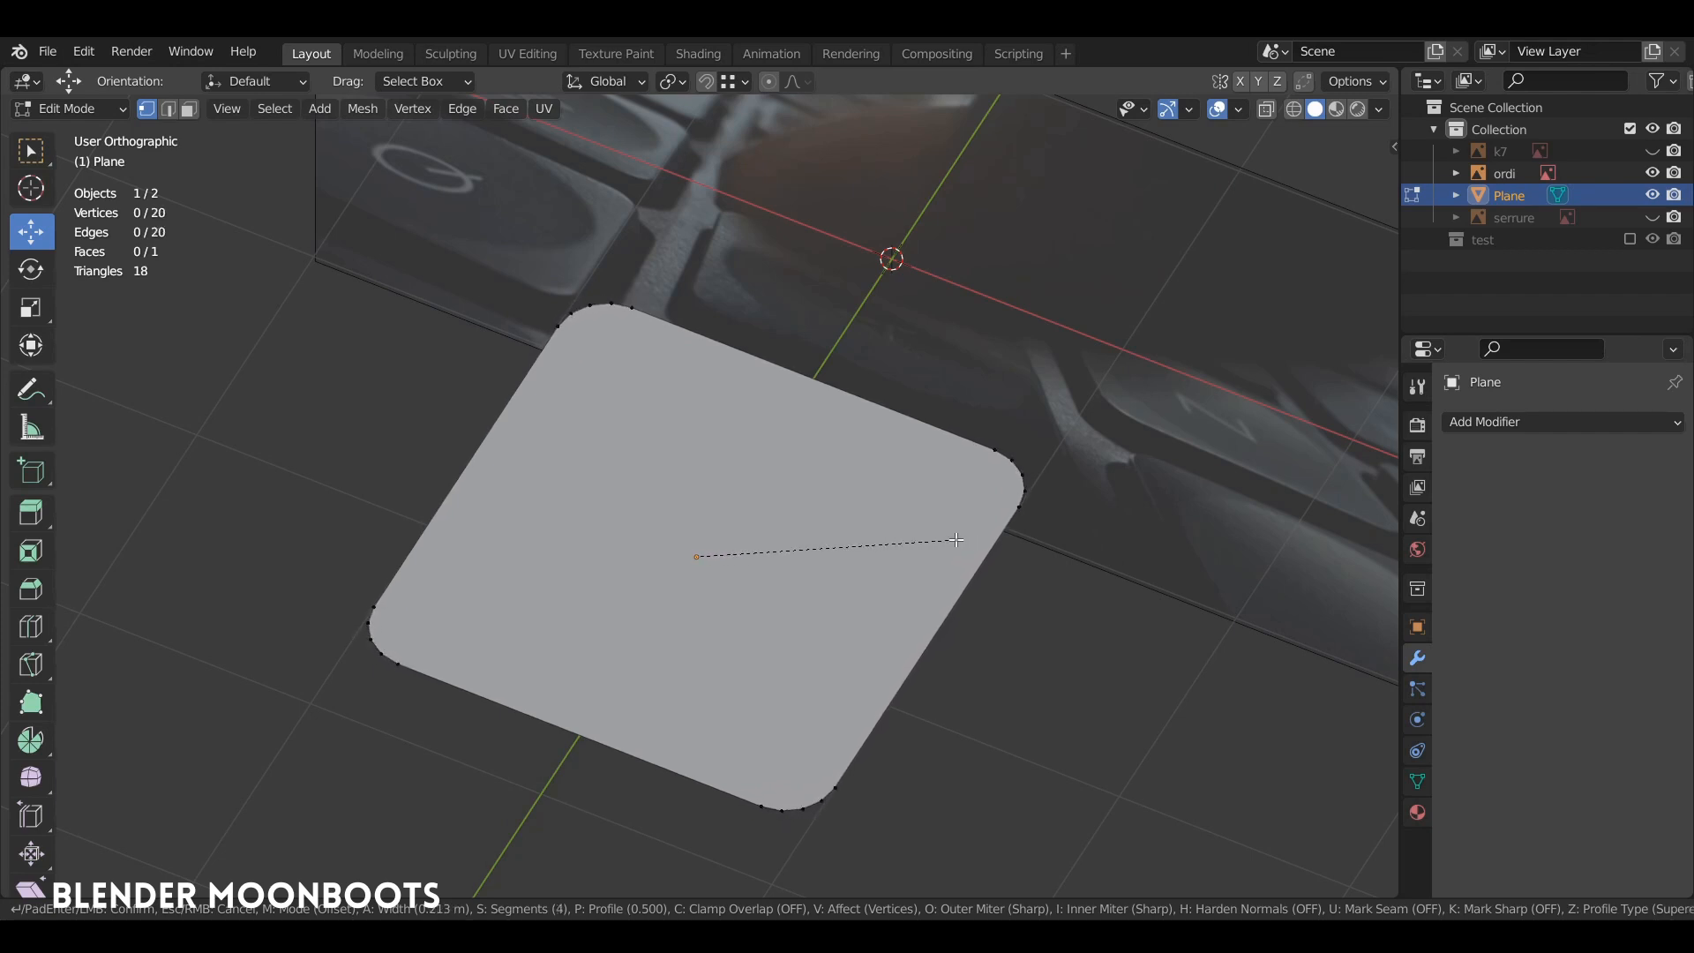
scroll(954, 540, "down", 1)
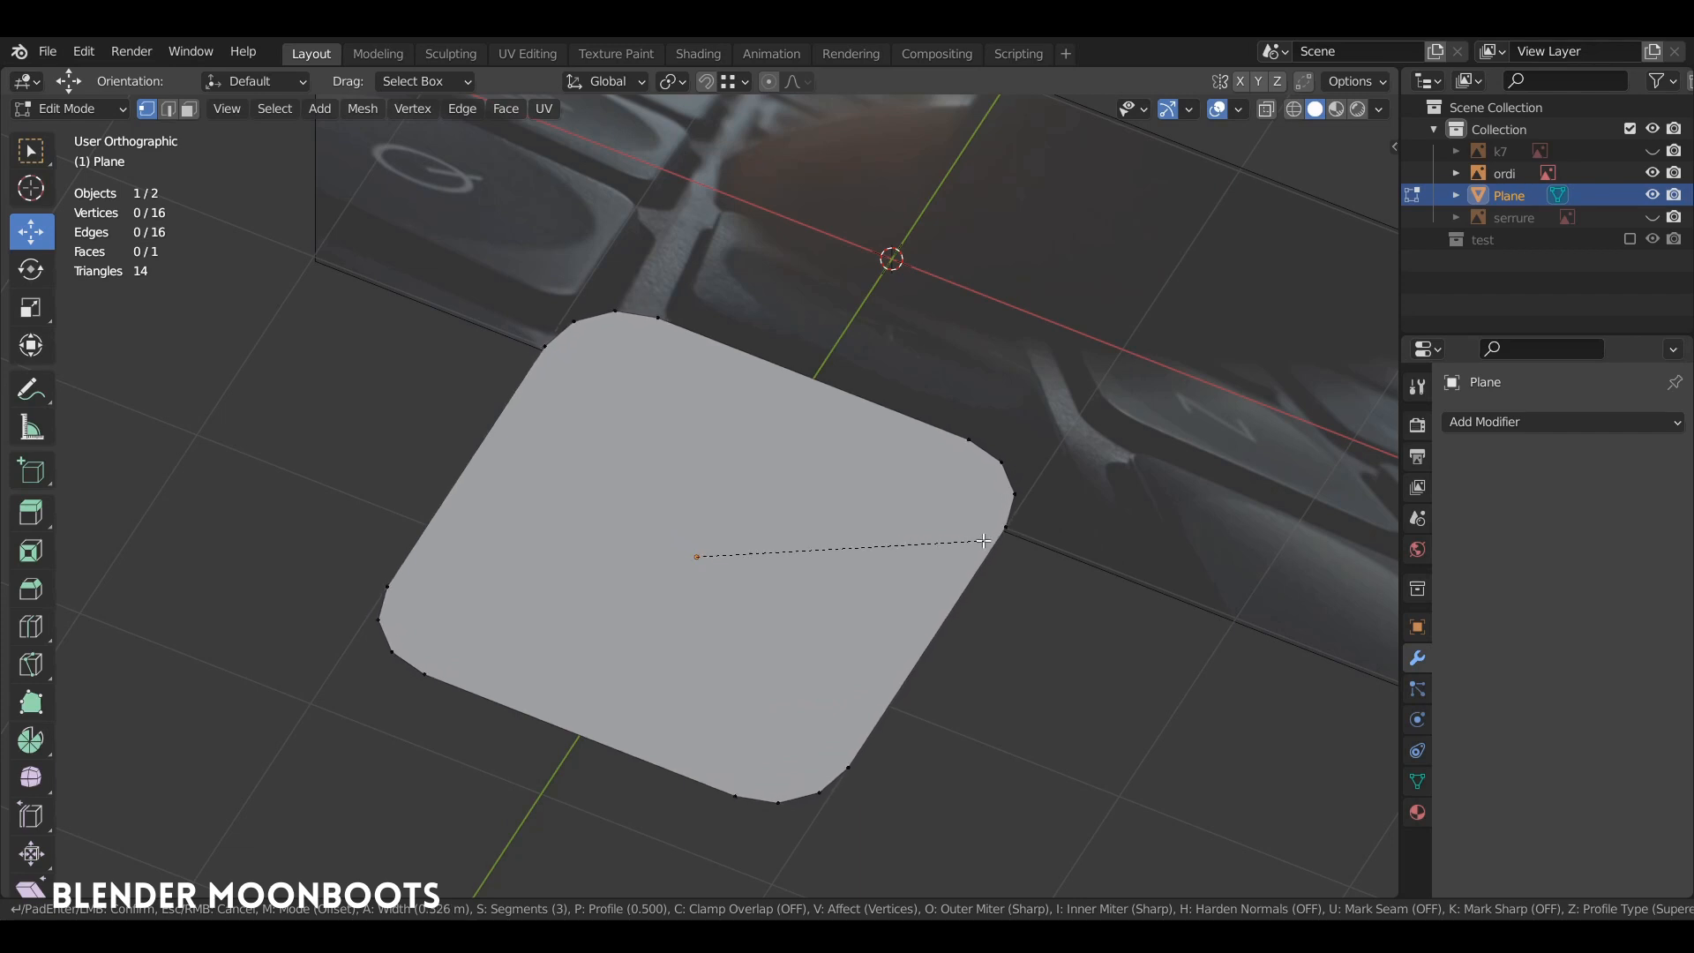
left_click(926, 550)
Inset the rounded face by about 0.07 m and scale the inner face to 0.682.
middle_click_drag(926, 550, 1029, 500)
key("a")
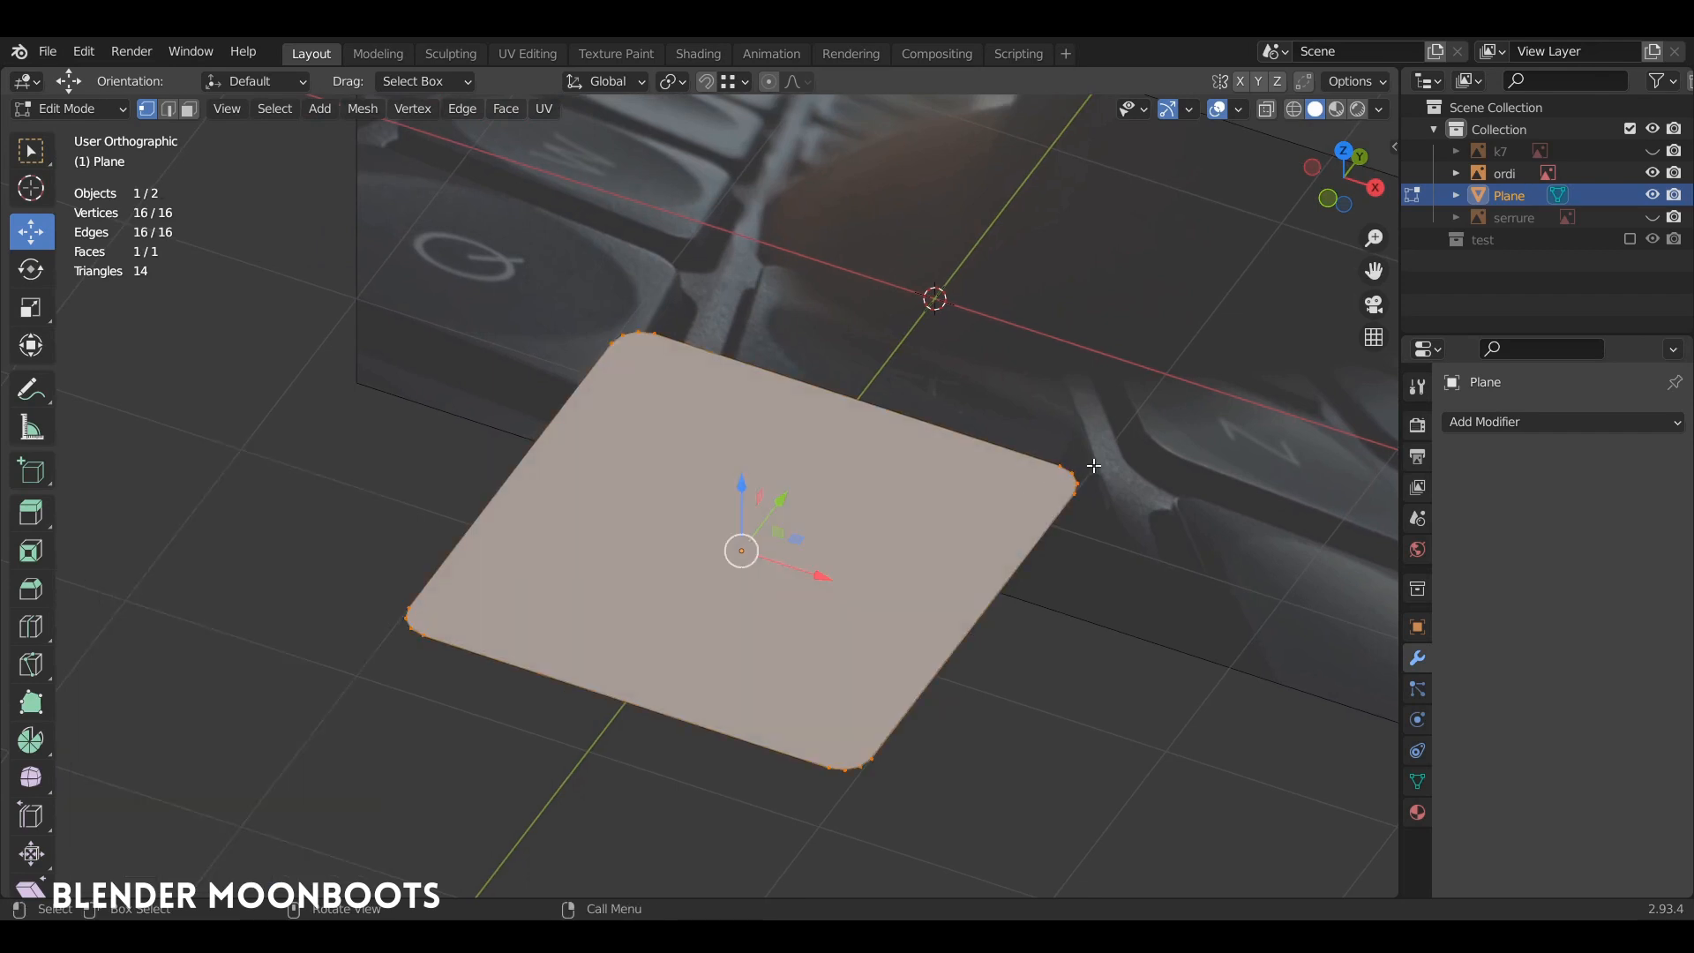
key("i")
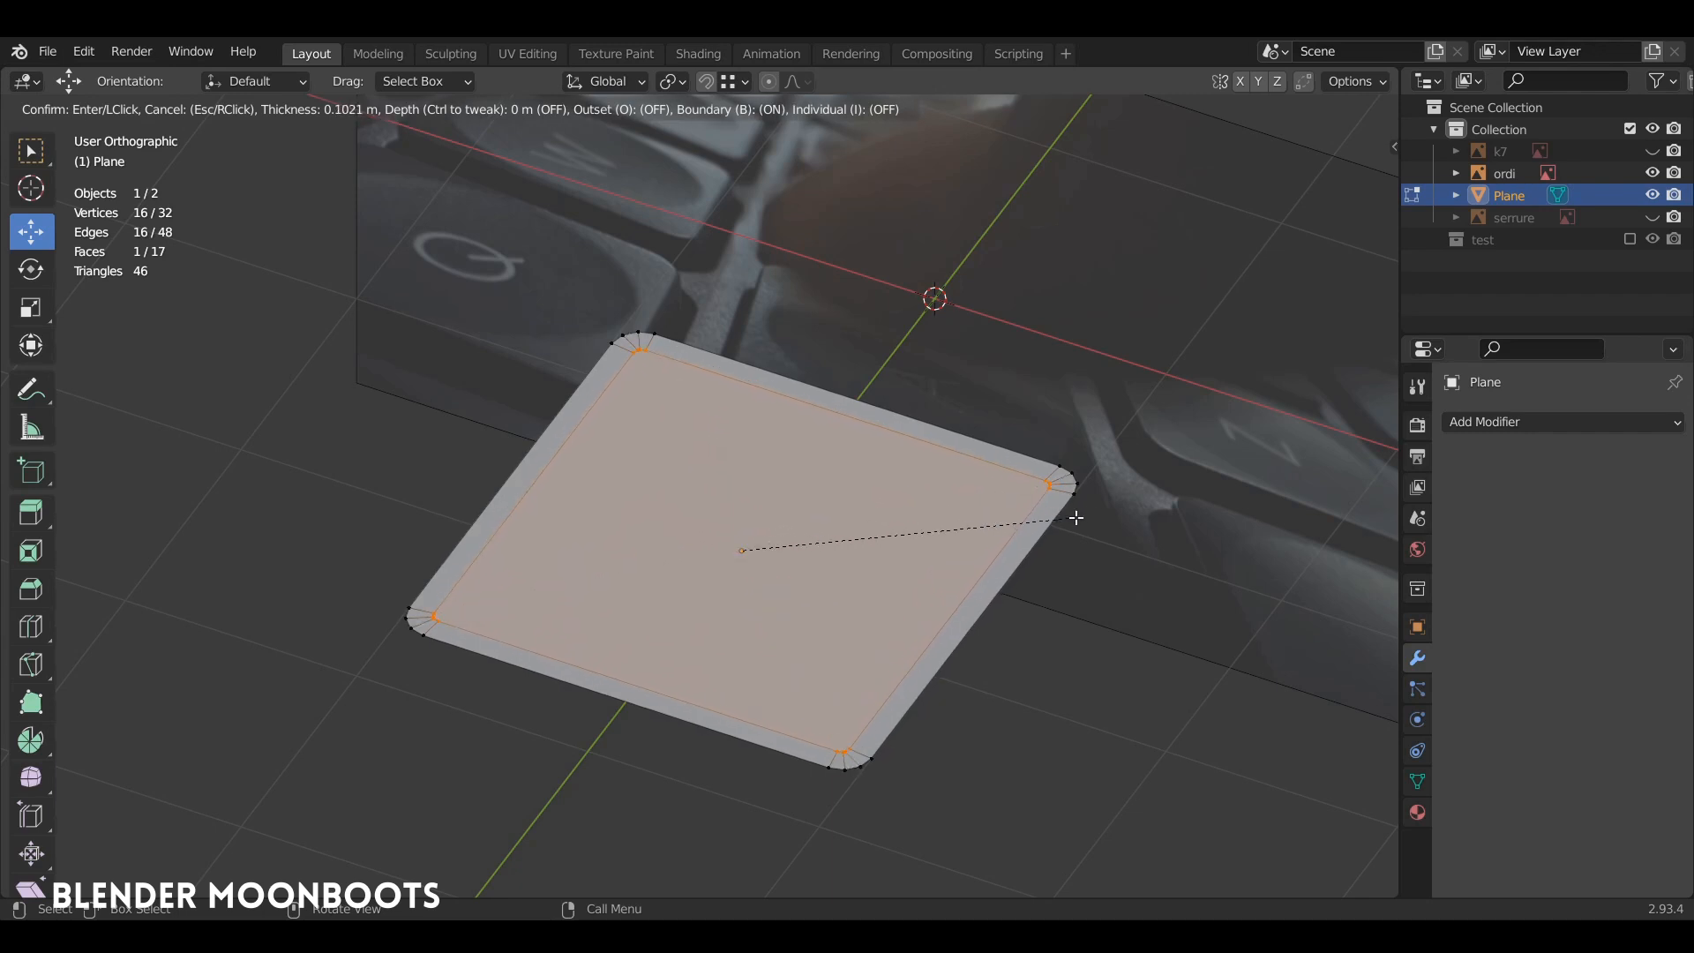
left_click(1085, 518)
middle_click_drag(1085, 518, 1081, 542)
key("s")
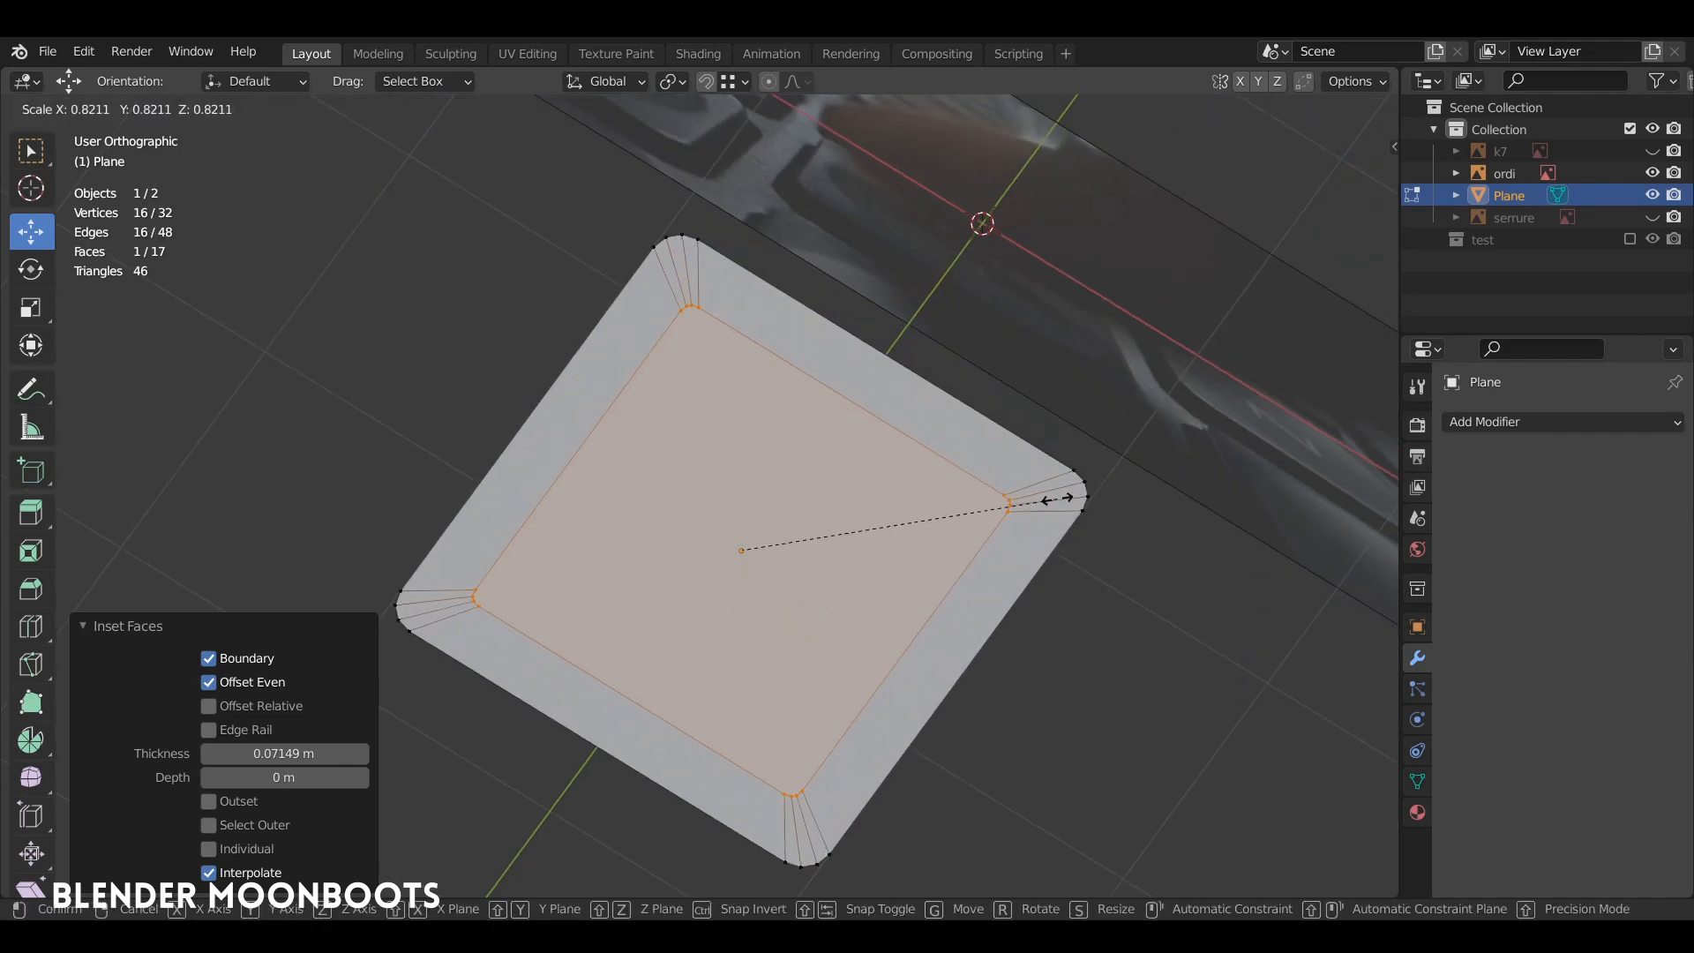
left_click(1006, 515)
Turn the inner face's vertices into a circle with LoopTools Circle.
middle_click_drag(1005, 515, 903, 453)
right_click(902, 454)
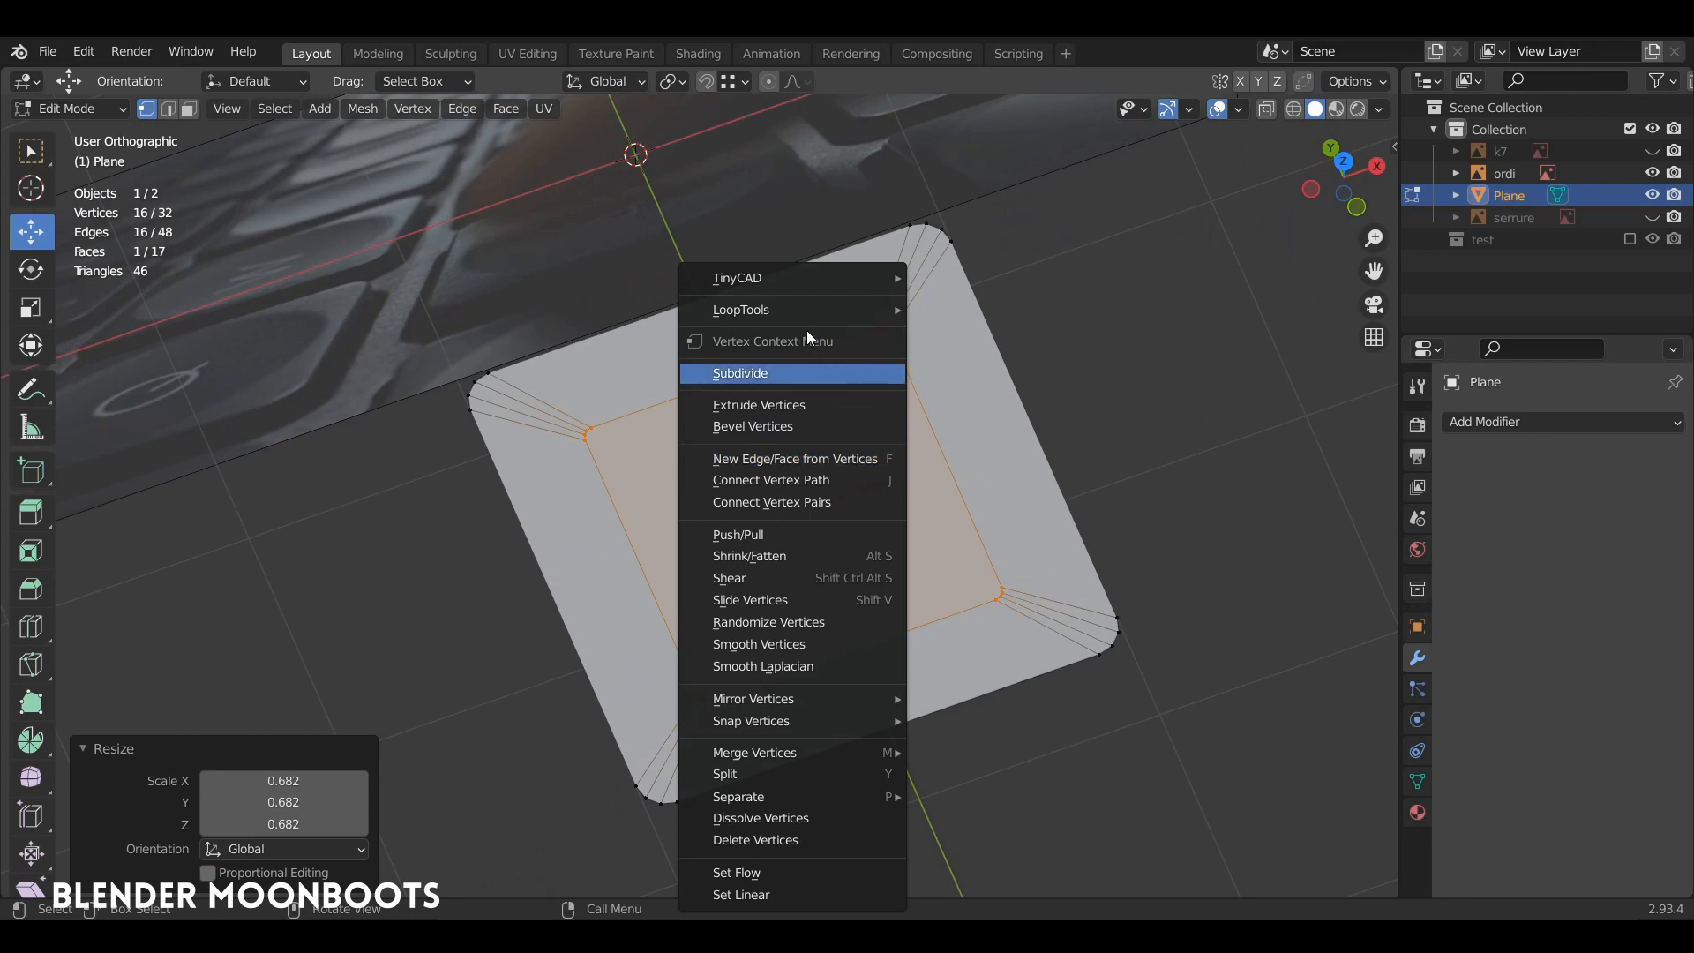
mouse_move(829, 309)
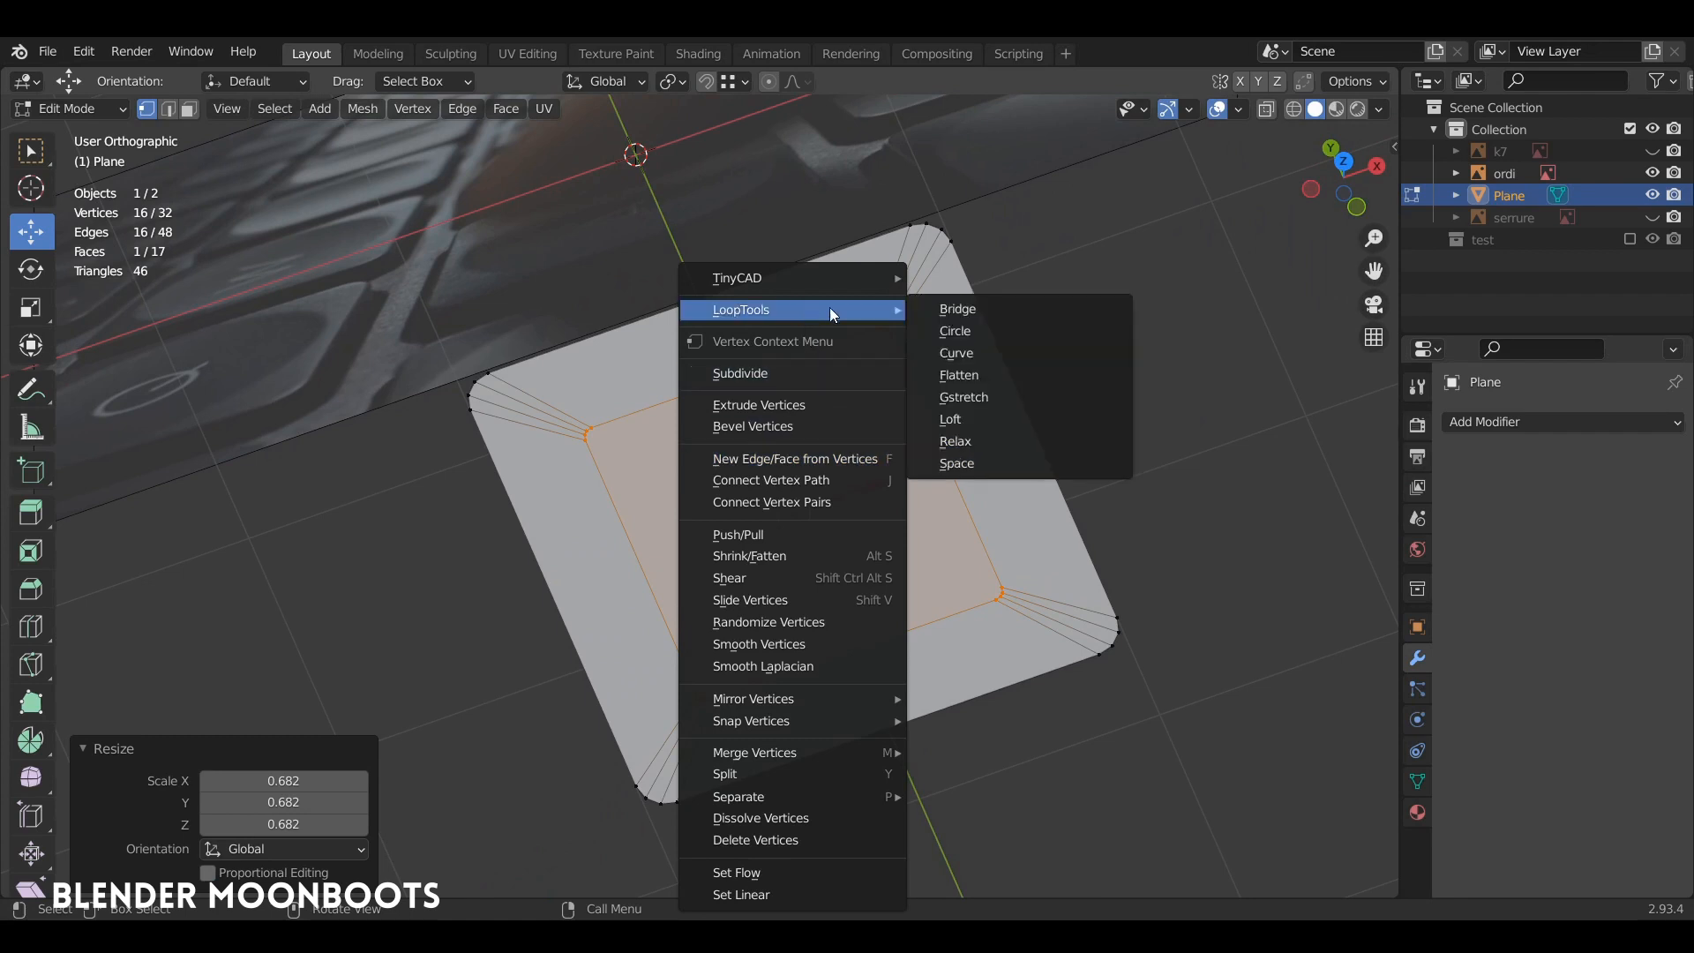
left_click(980, 330)
Rotate the circular face about 33° around Z in top view to line its vertices up with the corners.
key("KP_7")
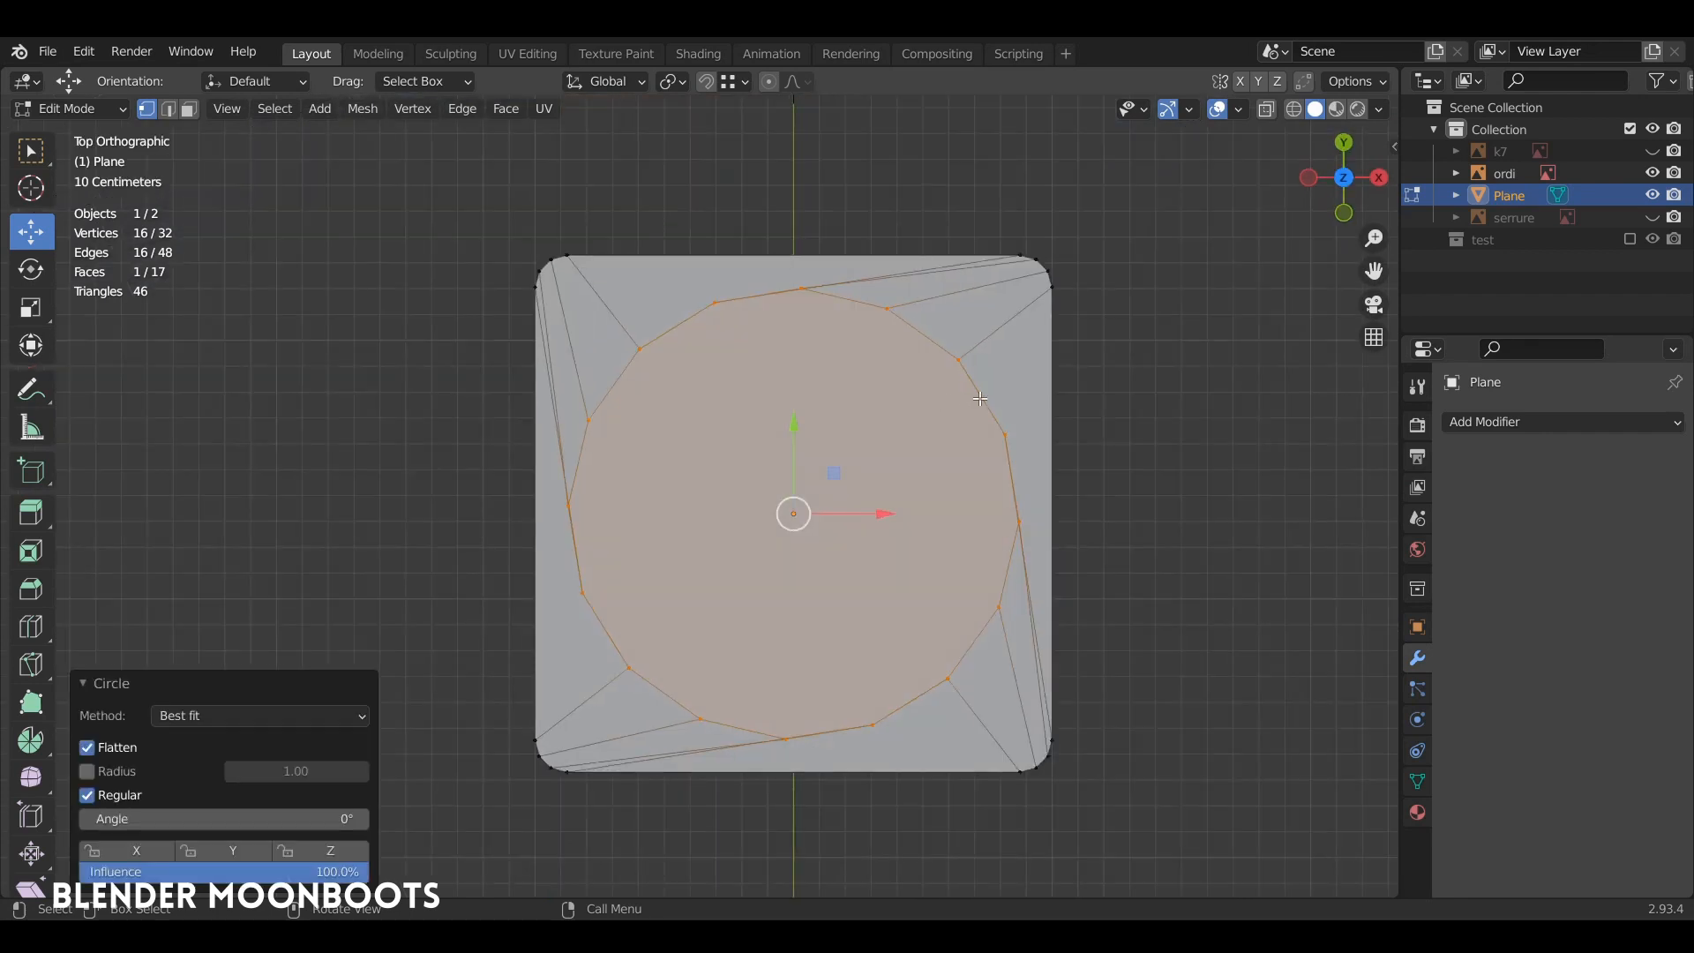
key("r")
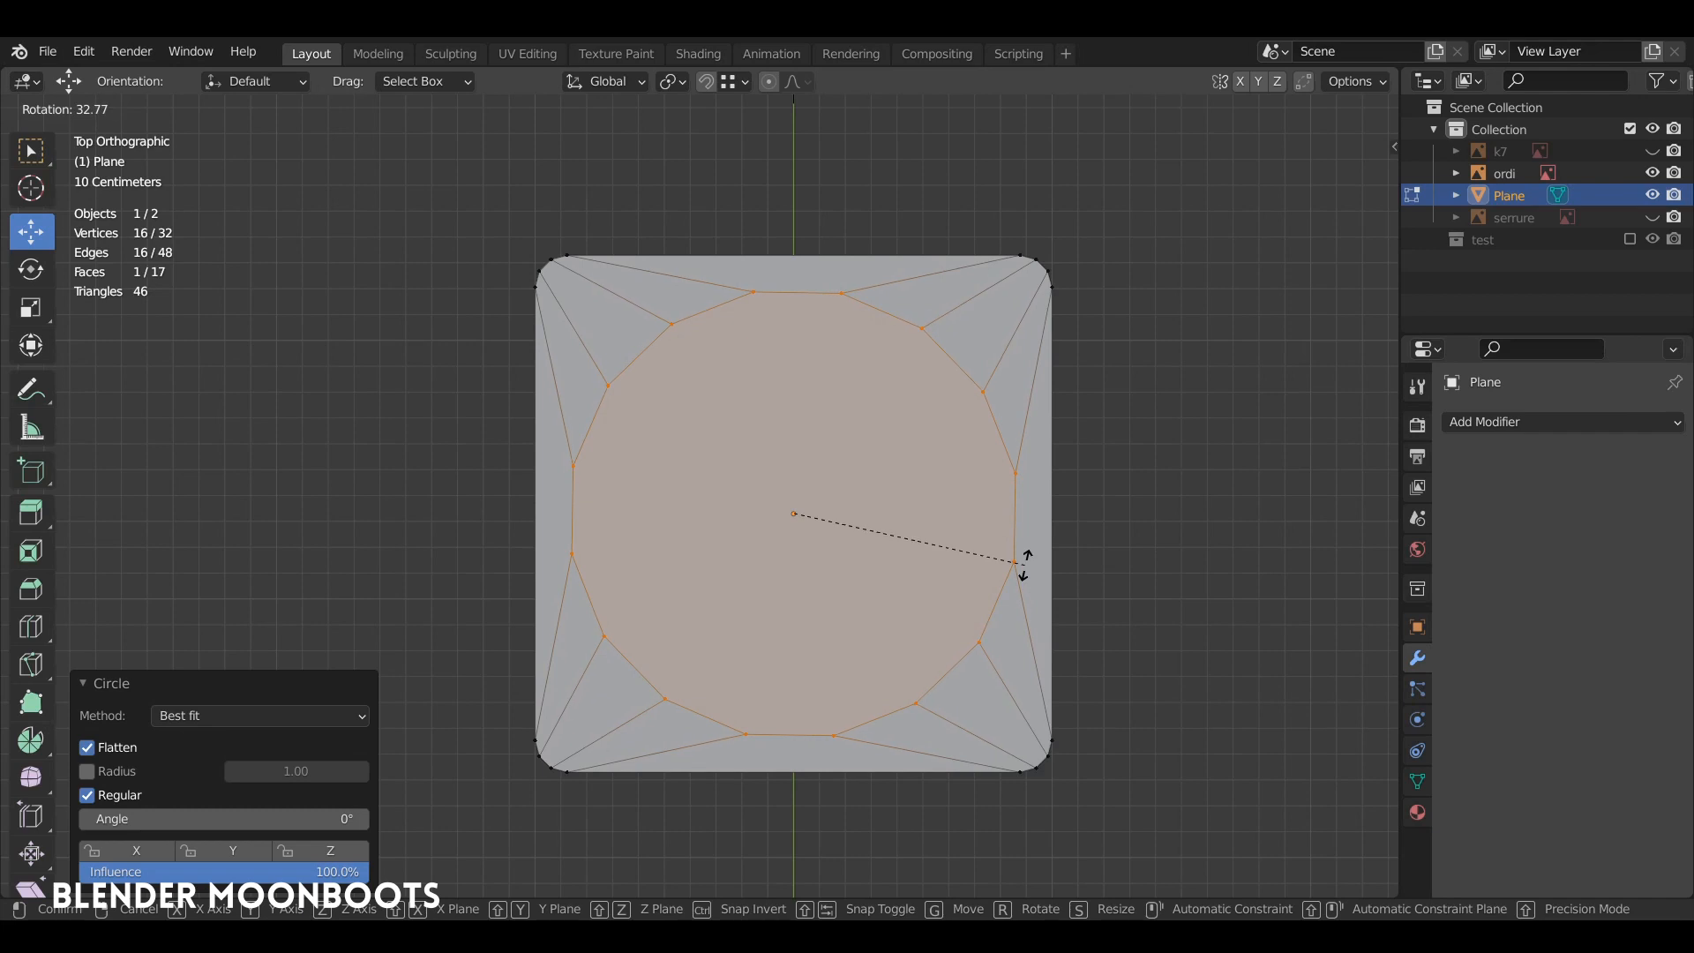
left_click(1026, 565)
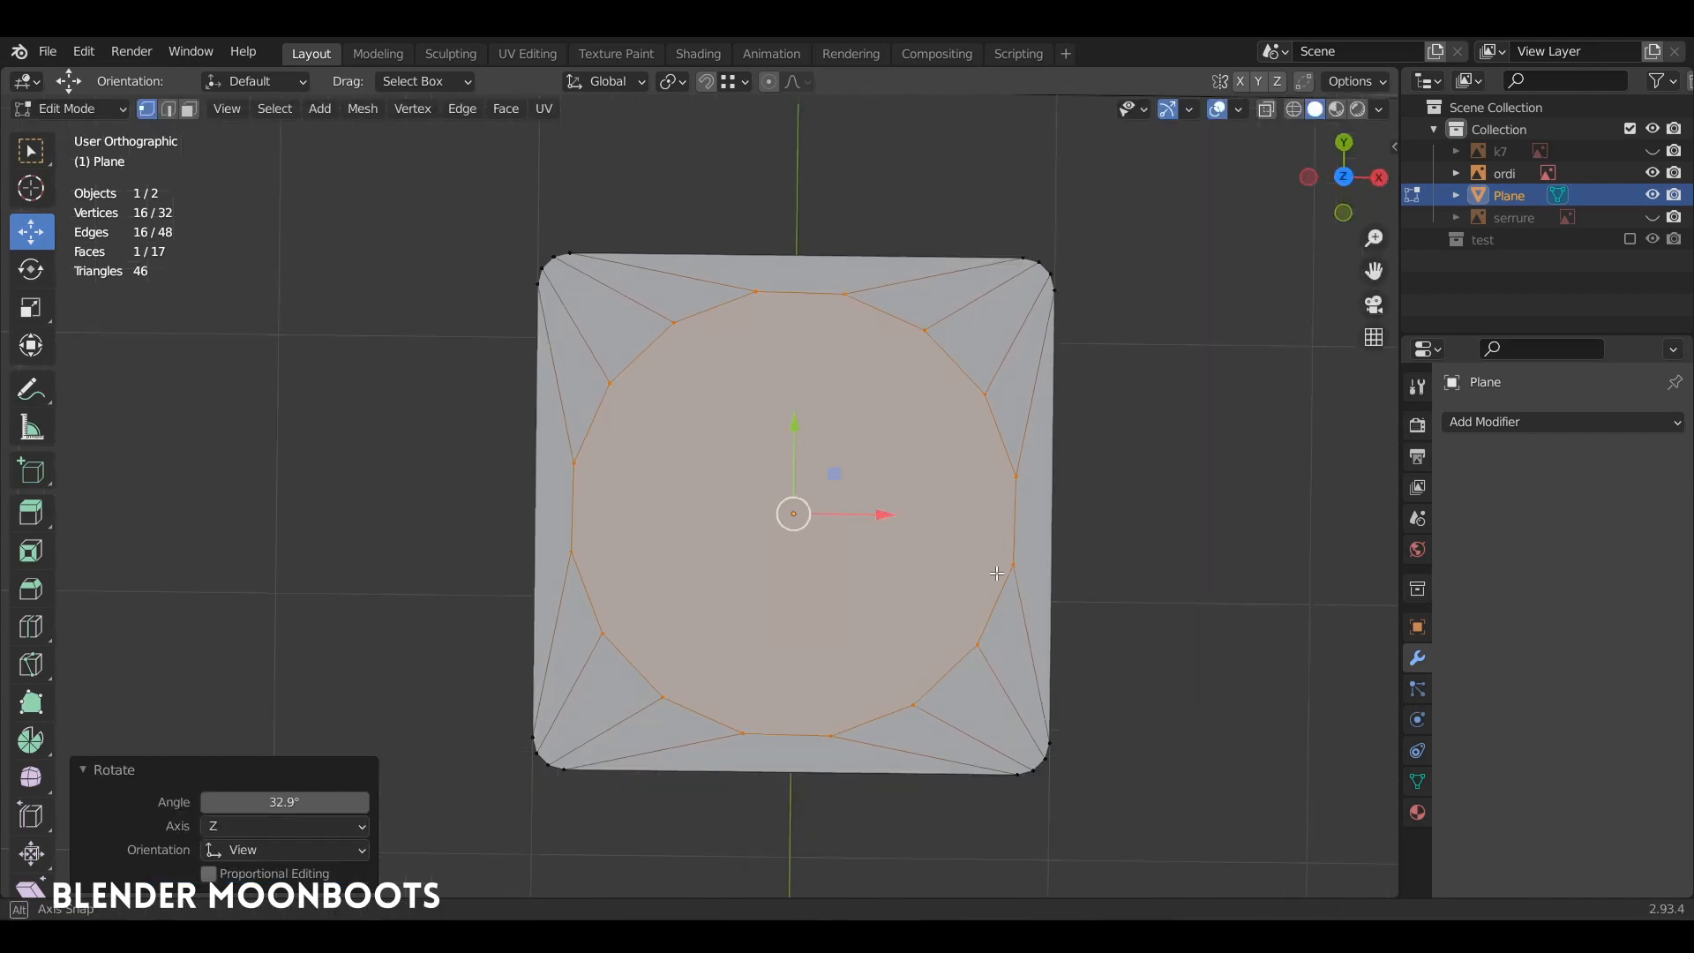
Inset the circular face and lower the new inner face along Z to start the dish.
middle_click_drag(1026, 565, 1045, 441)
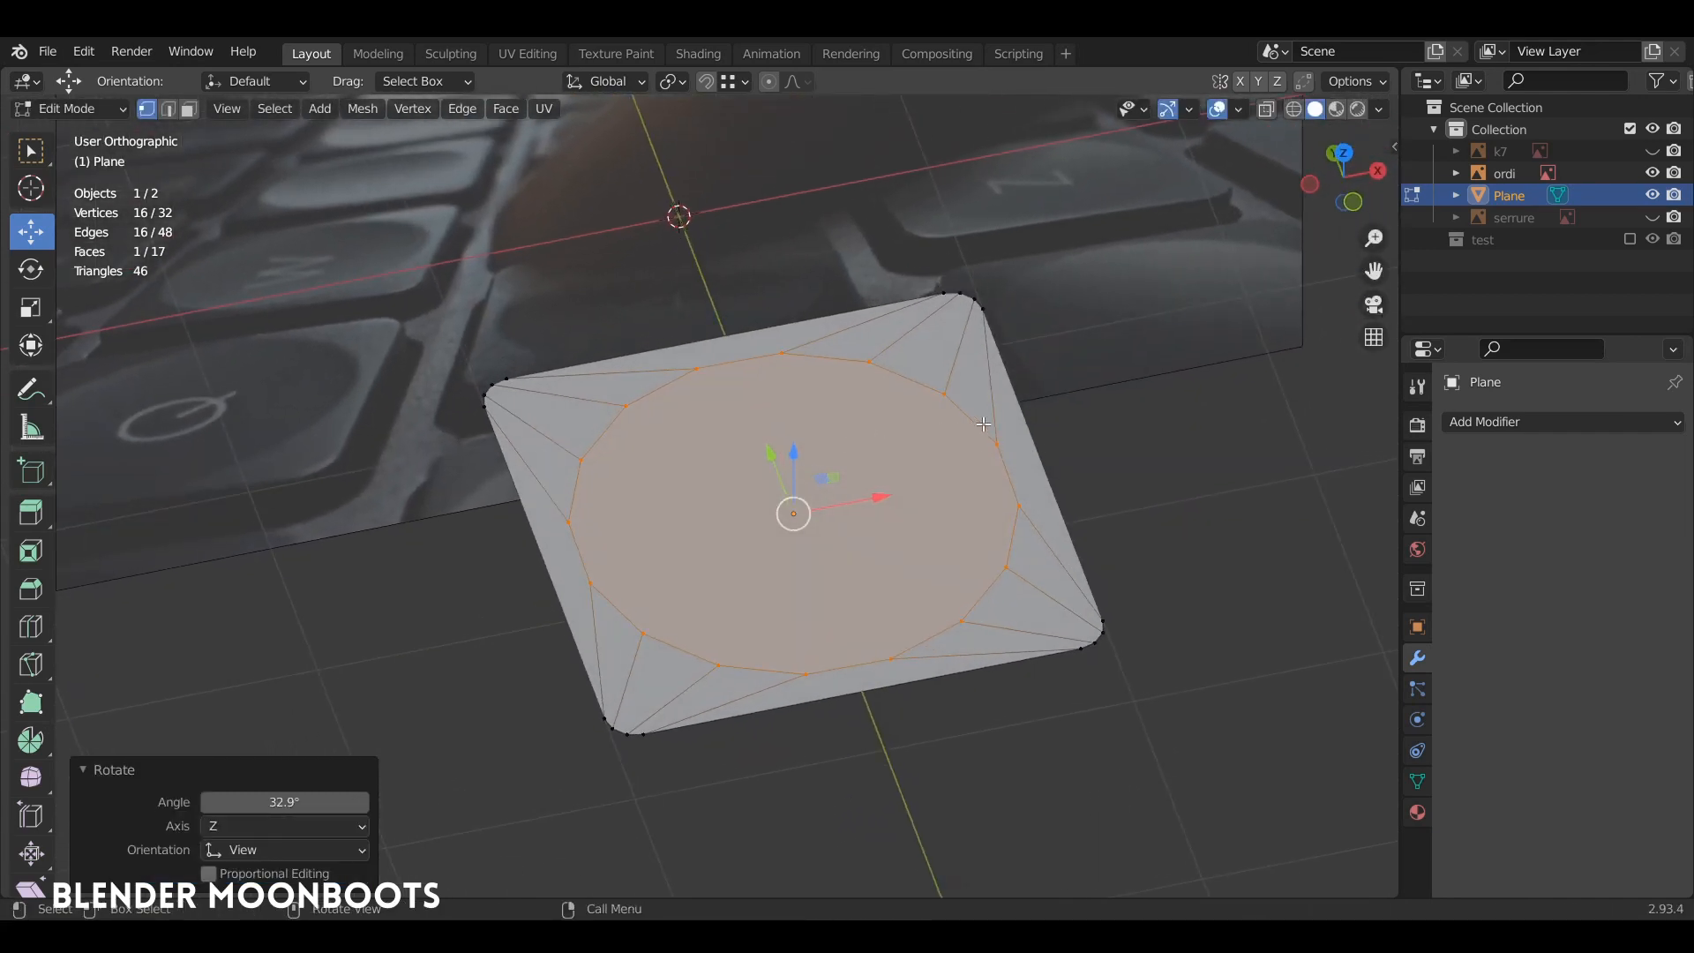
key("i")
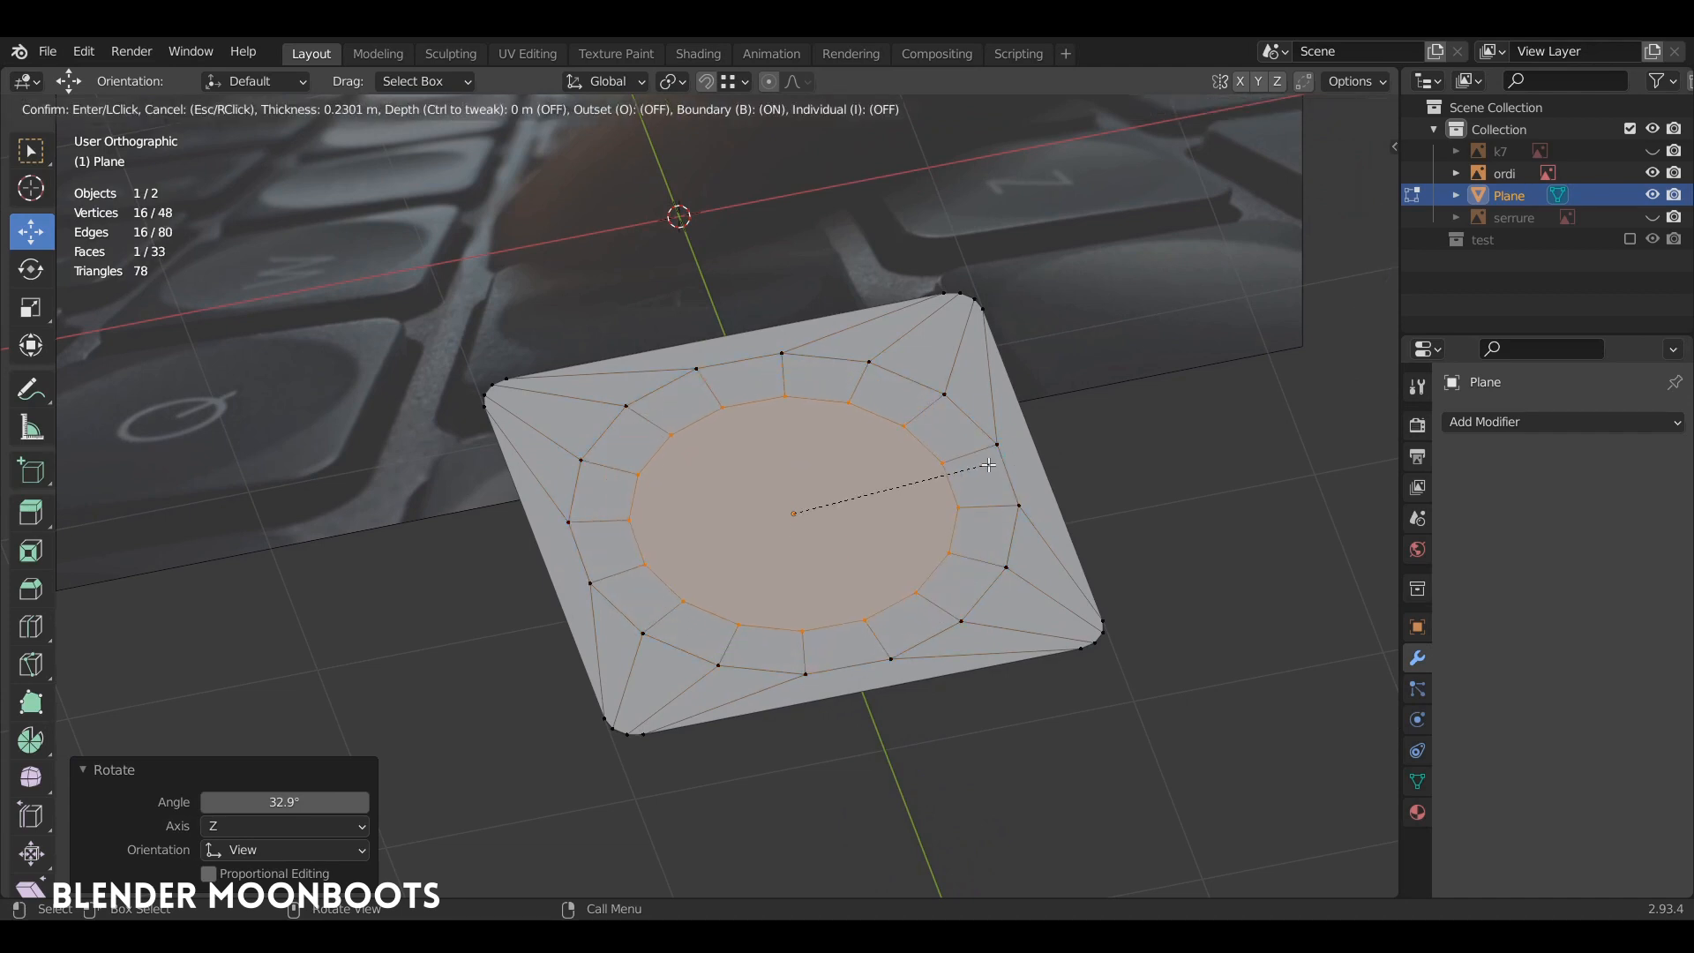
left_click(909, 472)
middle_click_drag(909, 472, 794, 477)
key("g")
key("z")
left_click(796, 465)
Inset the lowered face by about 0.32 m and move the new centre face down about 0.03 m along Z.
key("i")
left_click(834, 525)
key("g")
key("z")
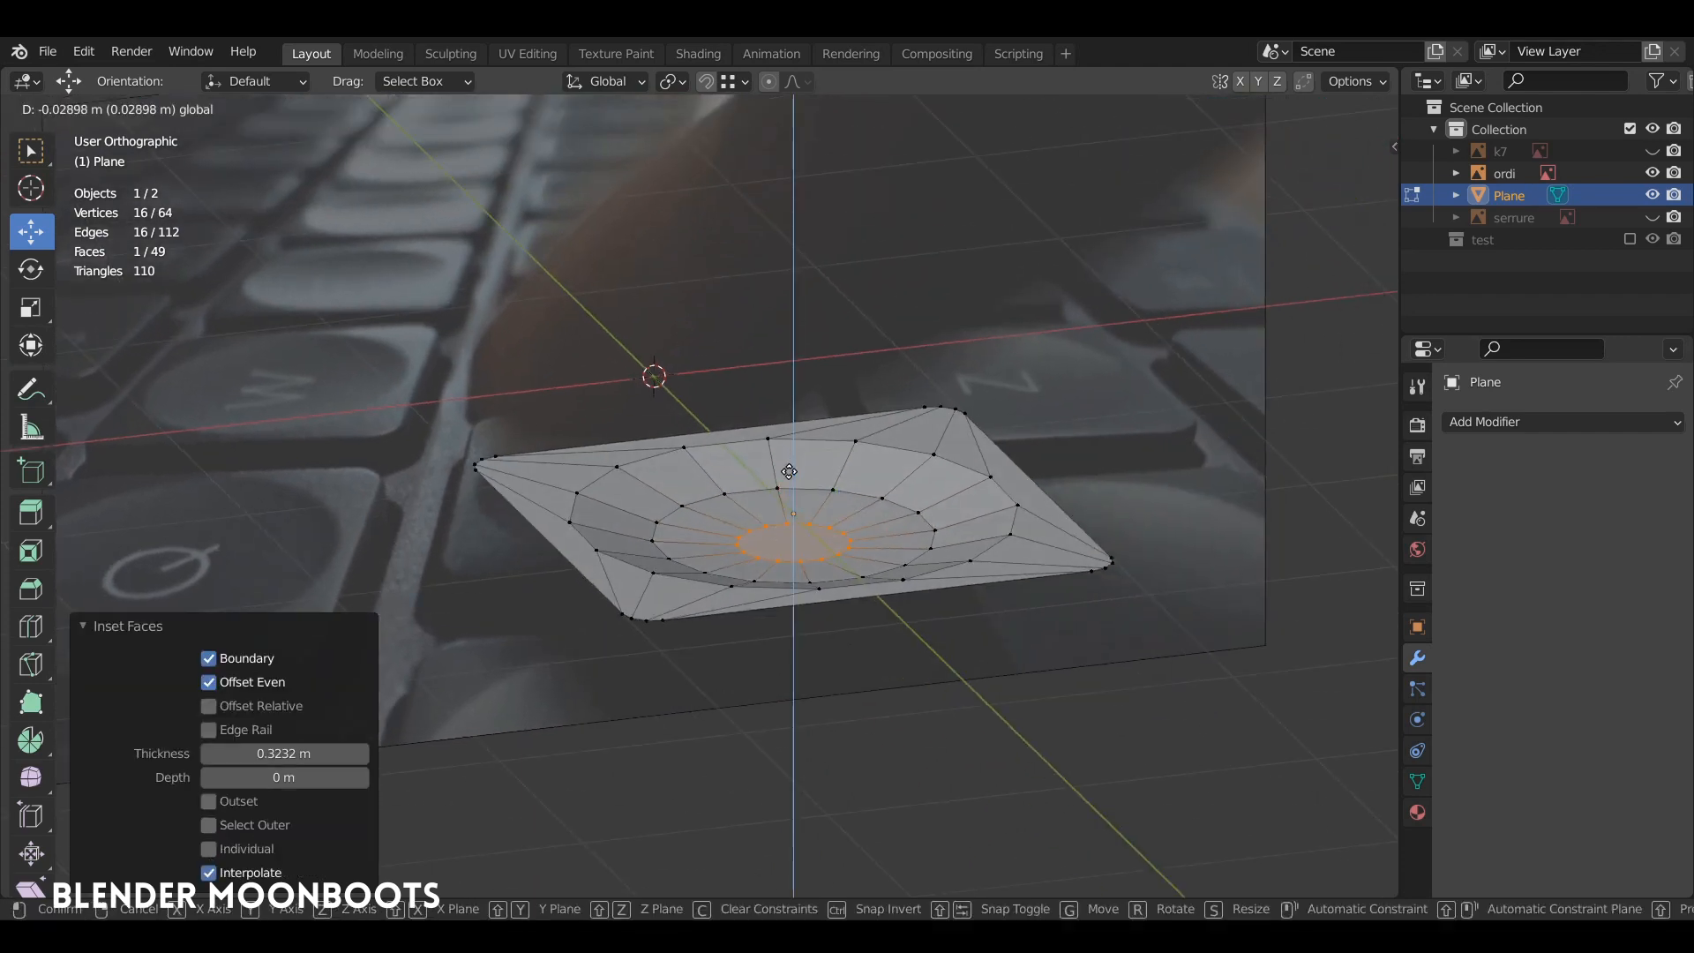
left_click(790, 477)
Extrude the outer boundary loop about 0.6 m downward along Z to form the key's side walls.
left_click(1024, 577, "alt")
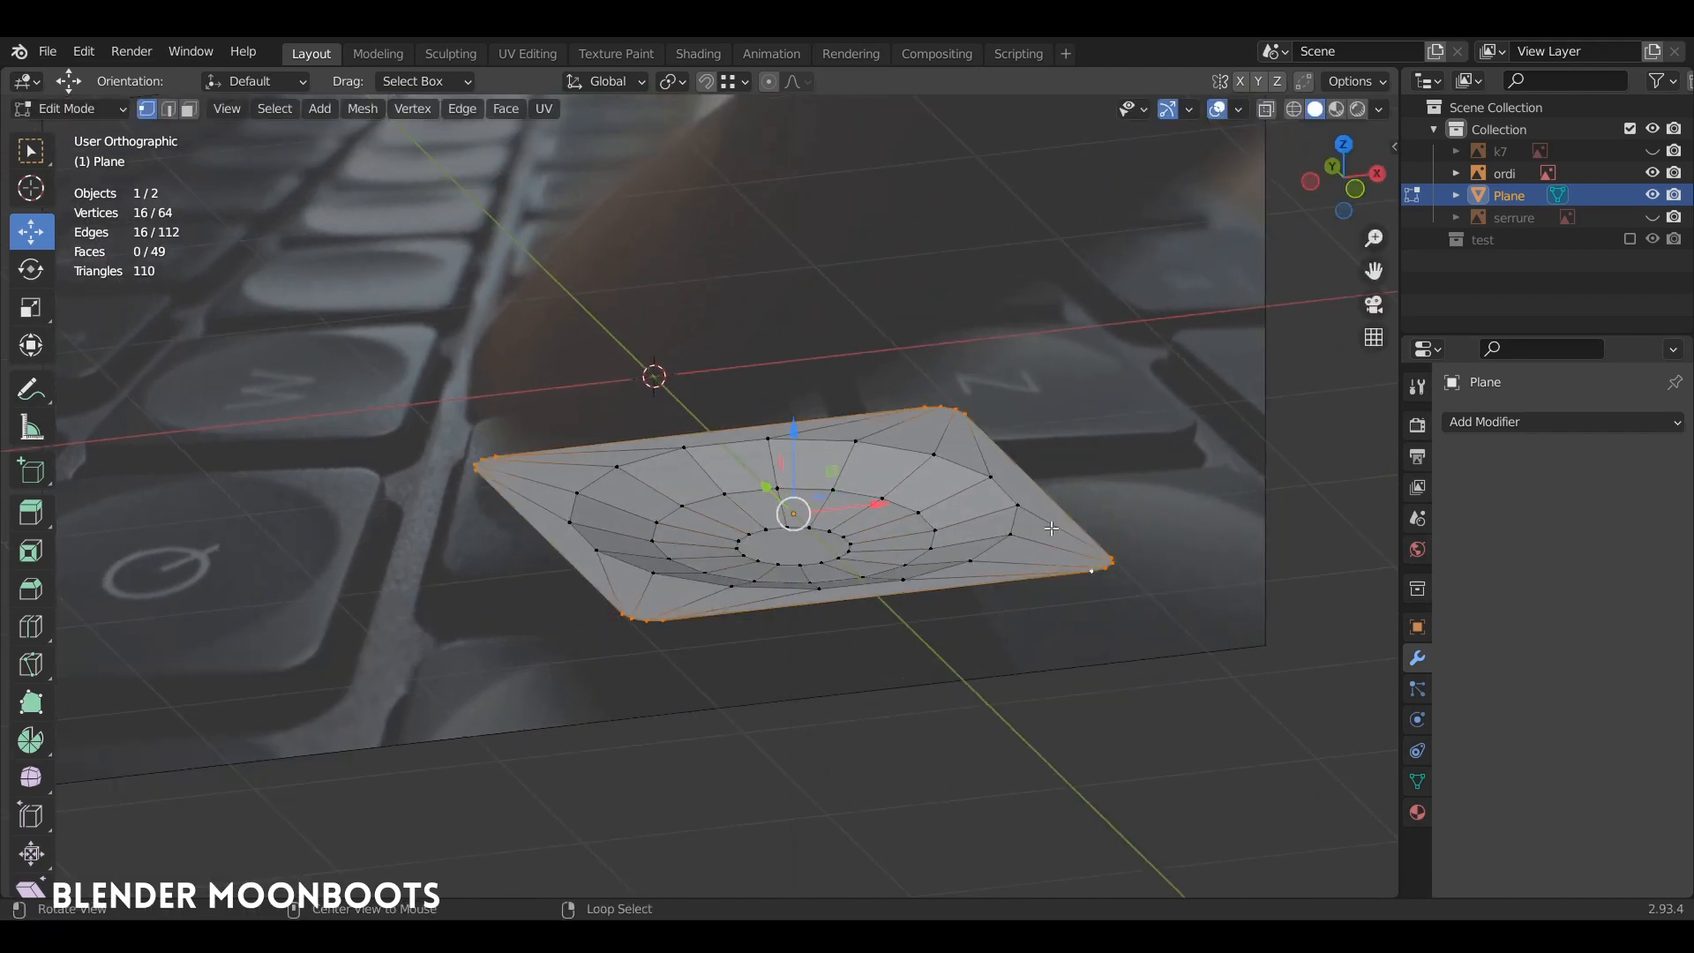
middle_click_drag(998, 384, 1071, 476)
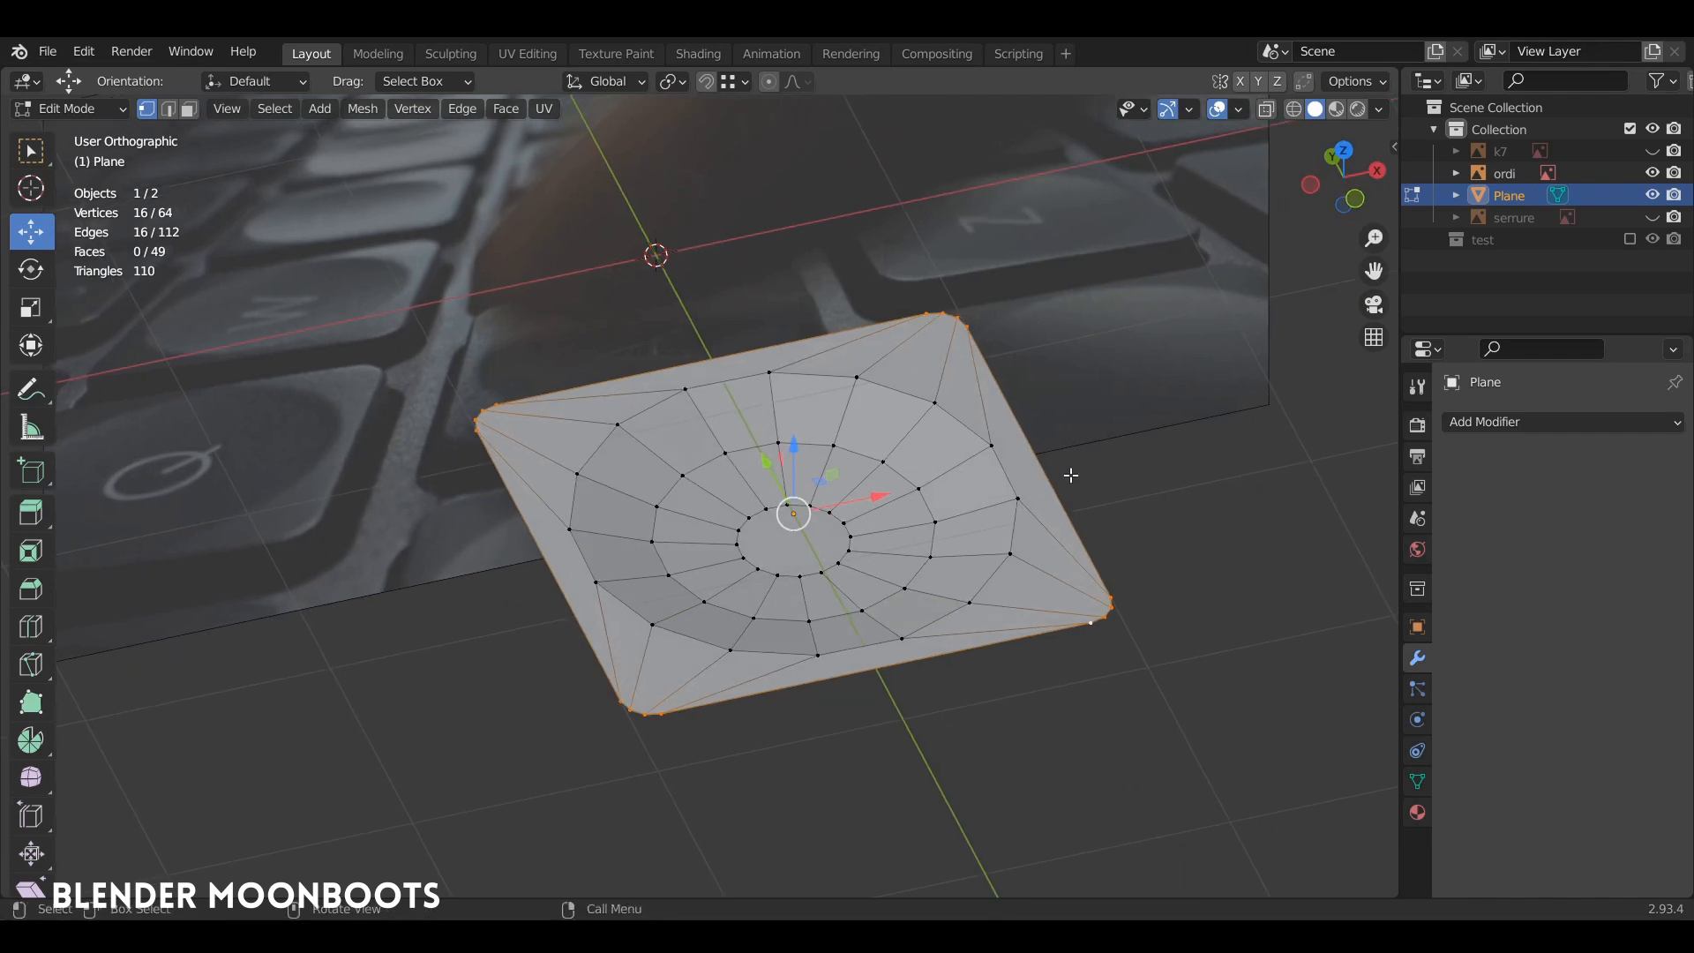
key("e")
key("z")
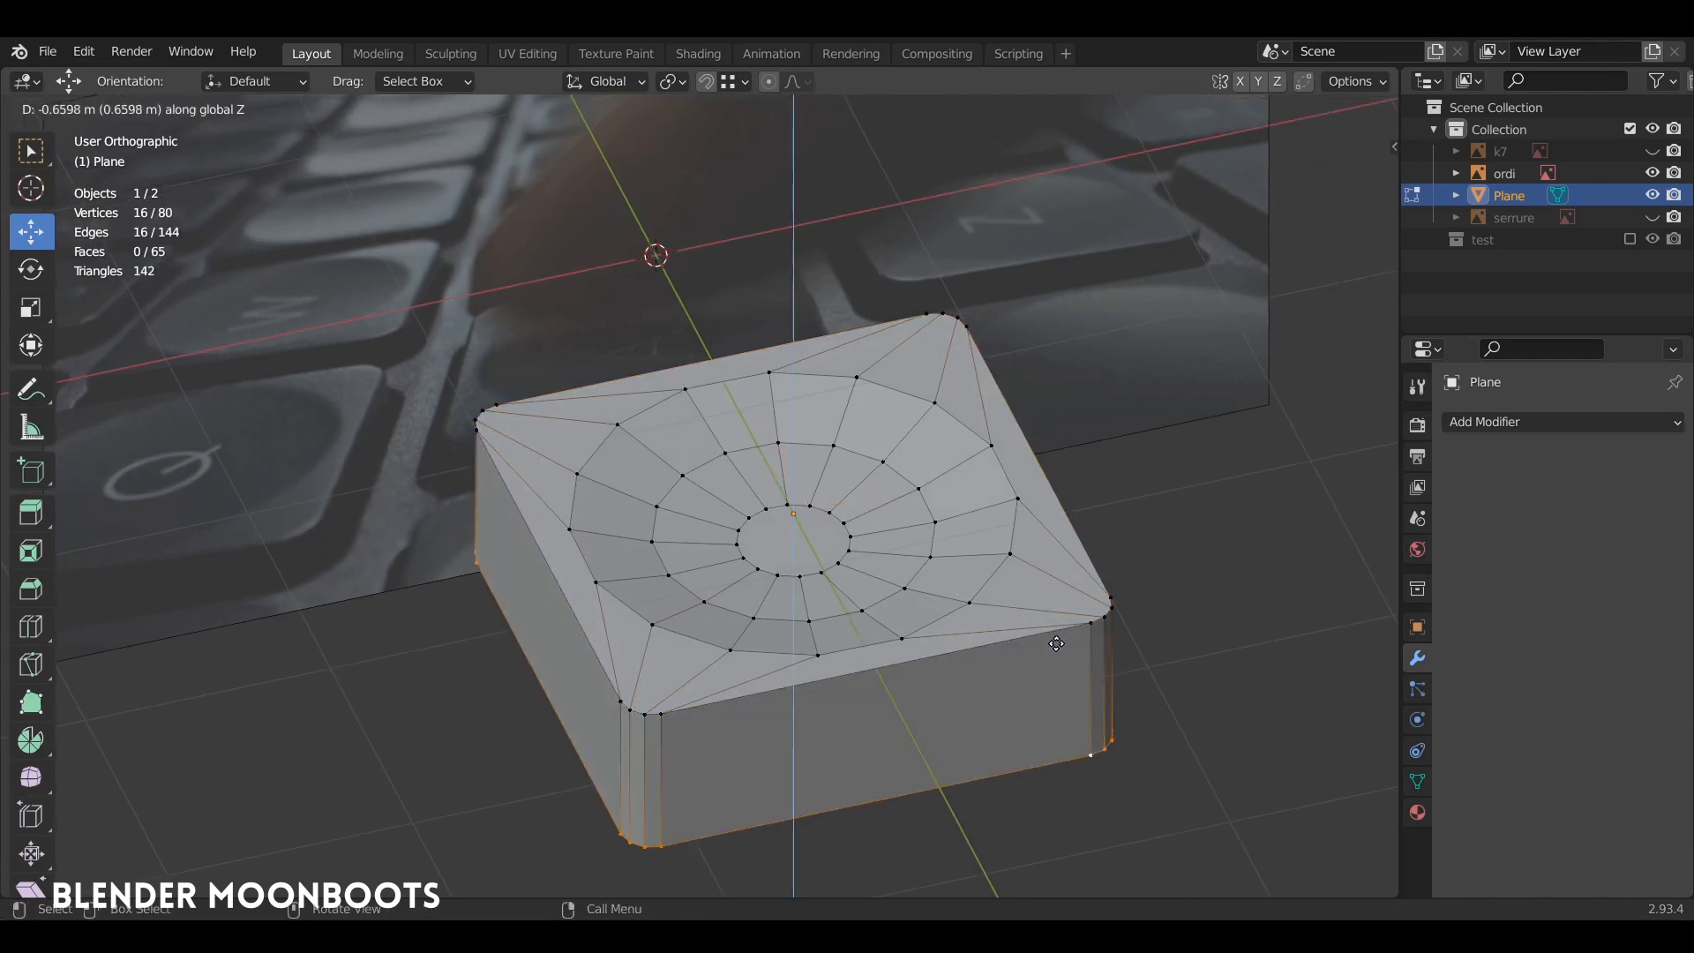
left_click(1061, 629)
Shade the key smooth and give it a Subdivision modifier of level 2.
mouse_move(1061, 629)
middle_mouse_down()
mouse_move(838, 535)
mouse_move(1050, 579)
mouse_move(900, 594)
mouse_move(956, 583)
mouse_move(968, 516)
mouse_move(987, 563)
mouse_move(958, 593)
mouse_move(928, 510)
mouse_move(950, 501)
mouse_move(924, 495)
middle_mouse_up()
key("Tab")
right_click(929, 509)
left_click(909, 506)
key("ctrl+2")
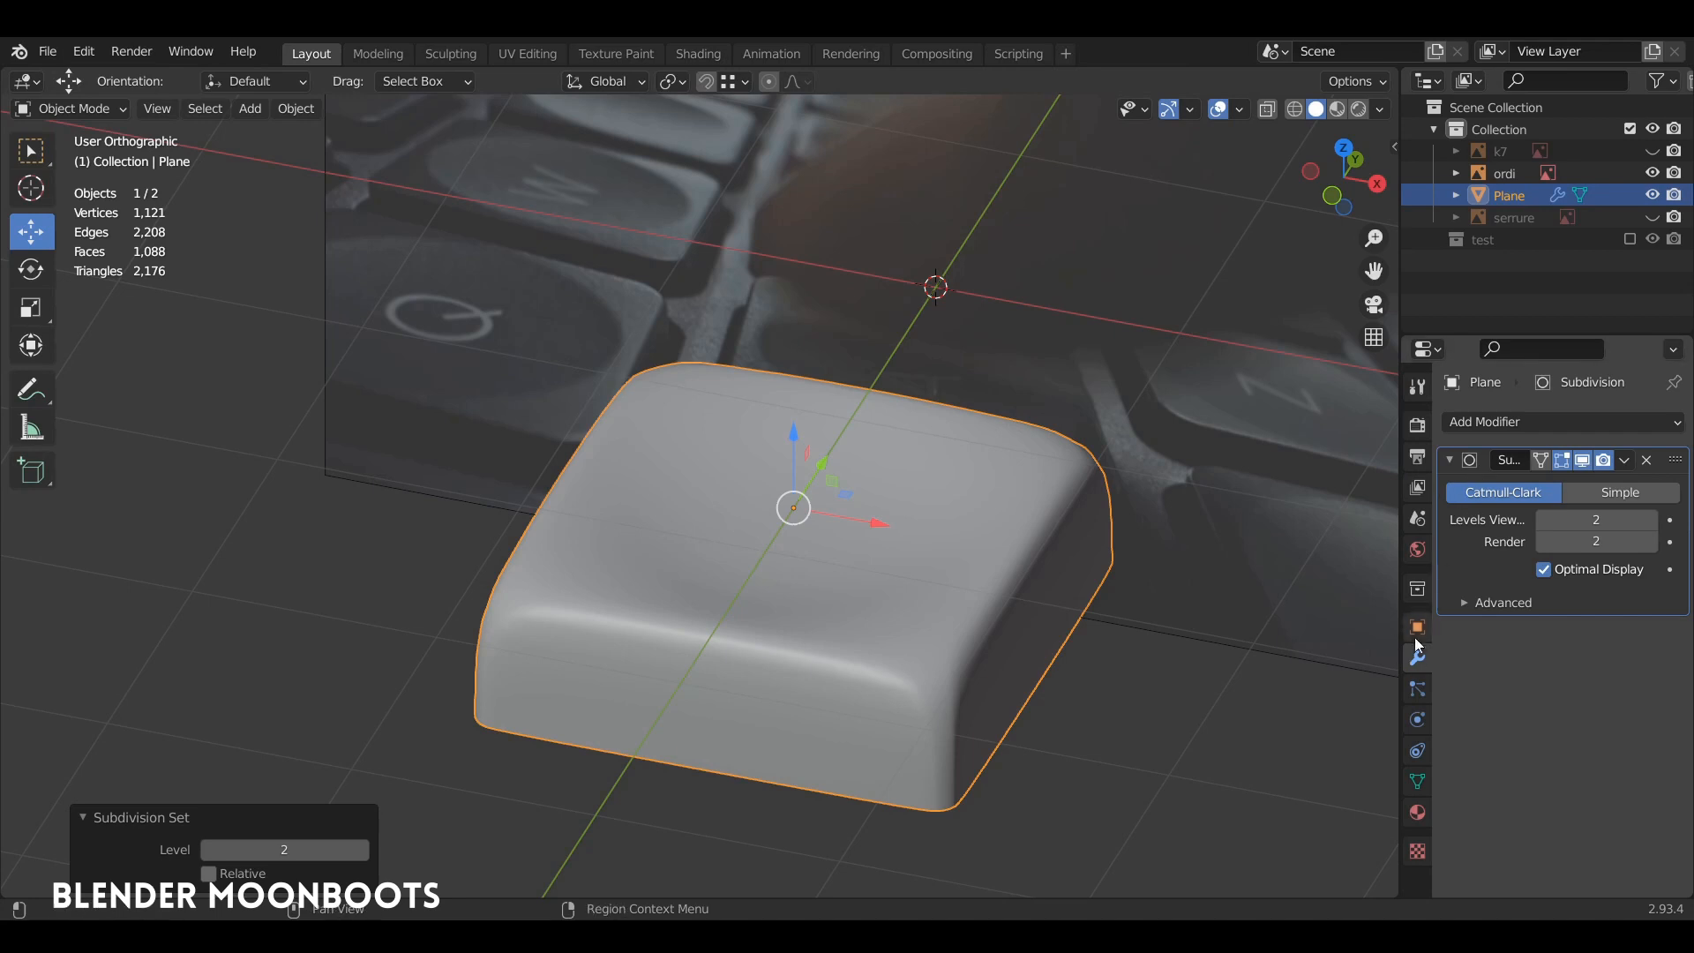
middle_click_drag(997, 545, 1348, 474)
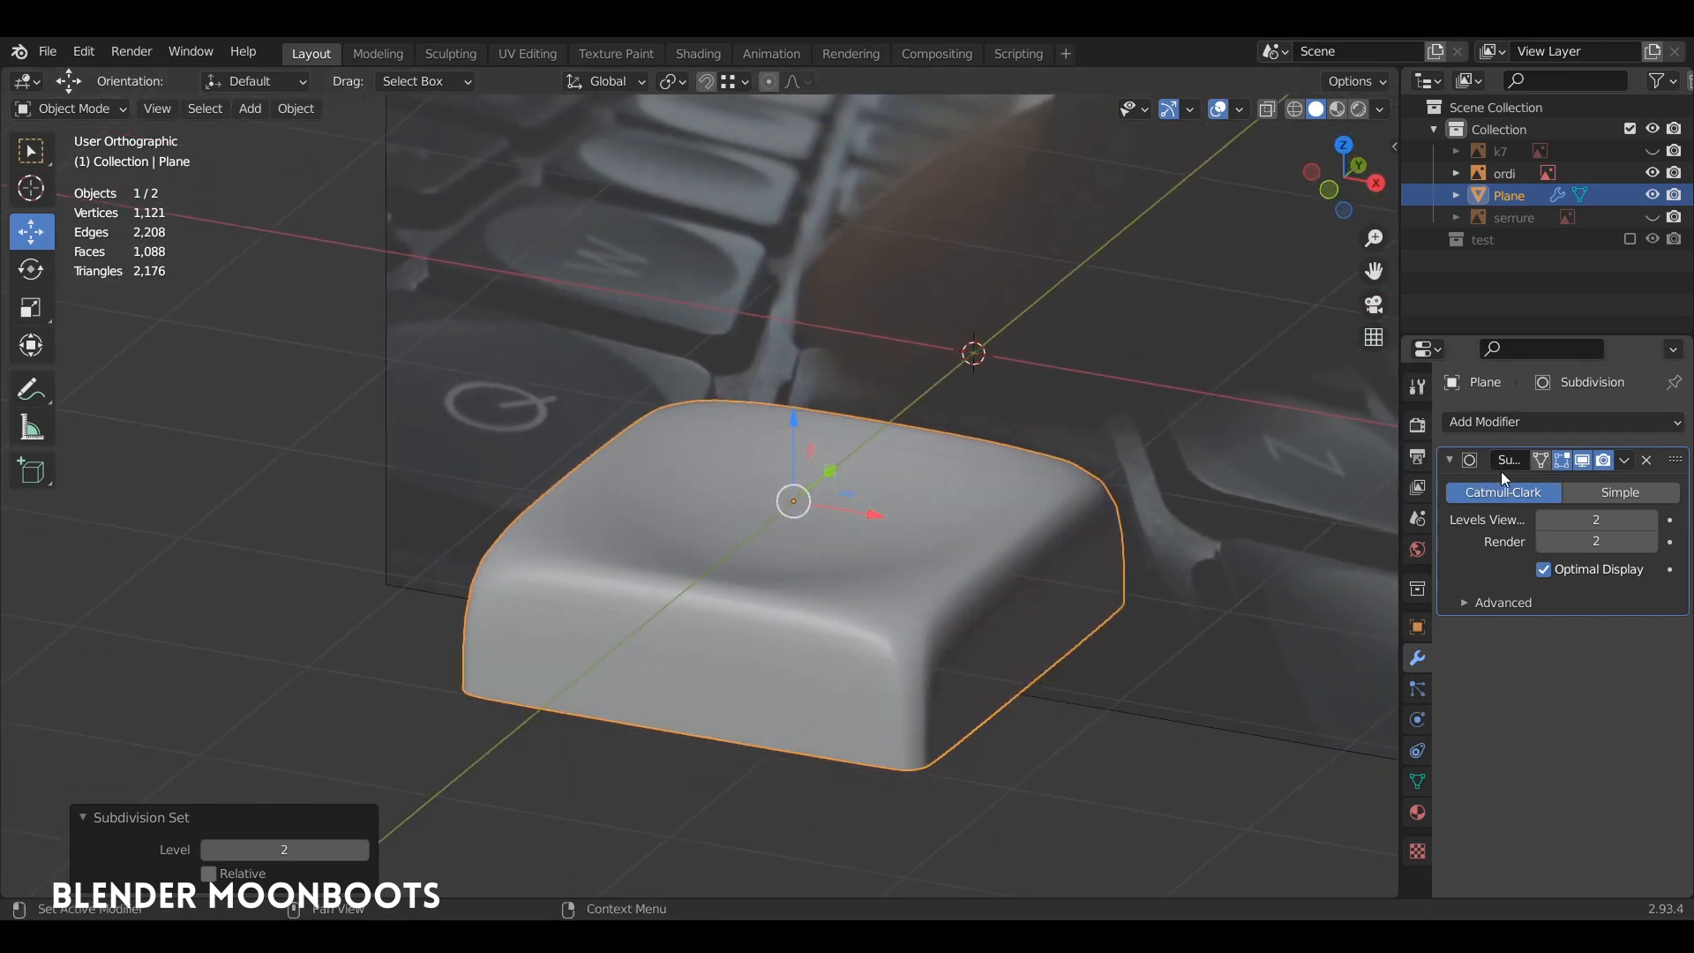
middle_click_drag(1210, 528, 1014, 570)
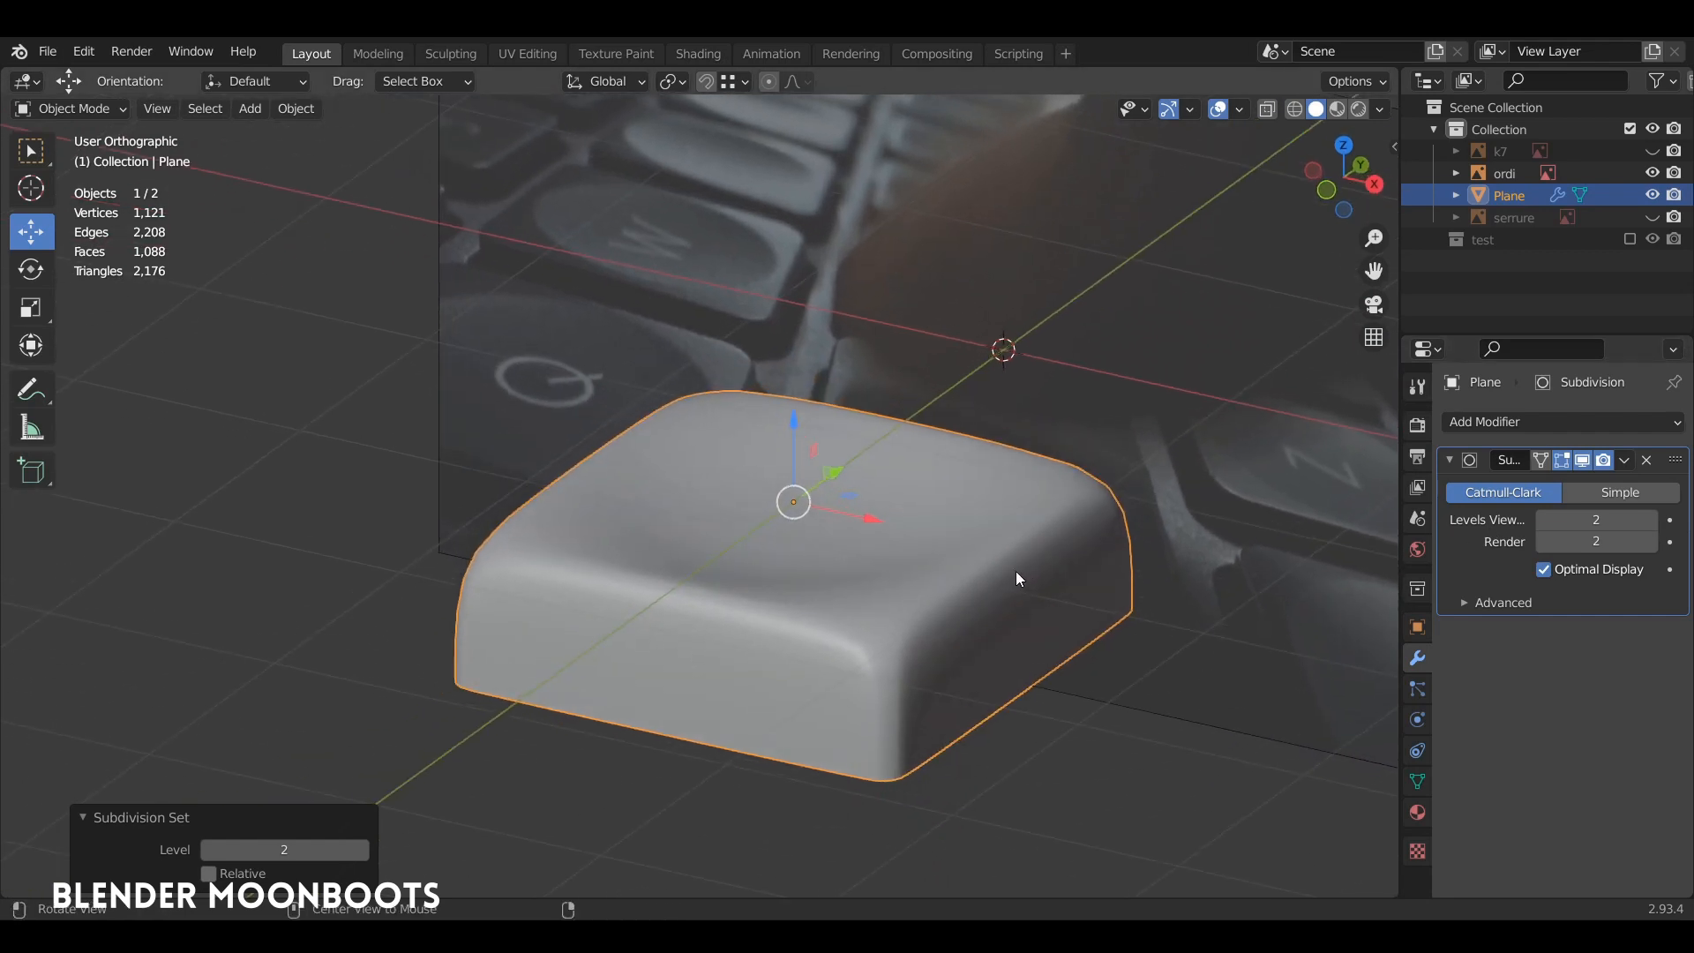
middle_click_drag(903, 689, 944, 526)
Bevel the edge loop around the key's top rim about 0.05 m with two segments.
key("Tab")
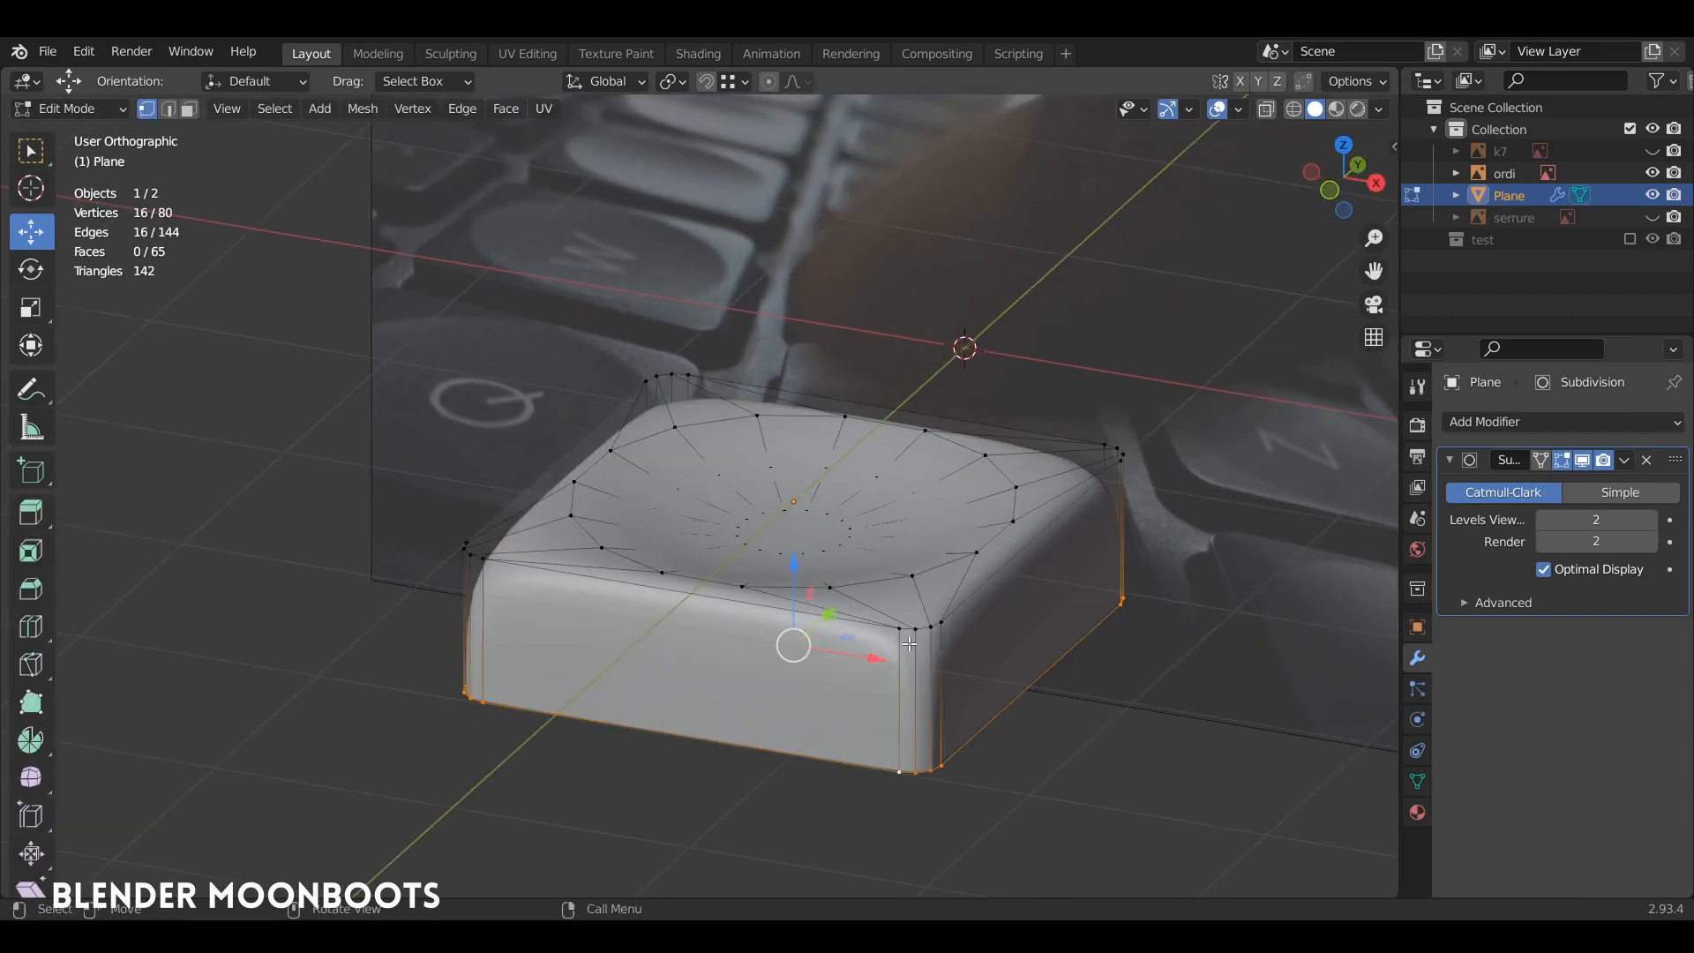
middle_click_drag(923, 691, 881, 553)
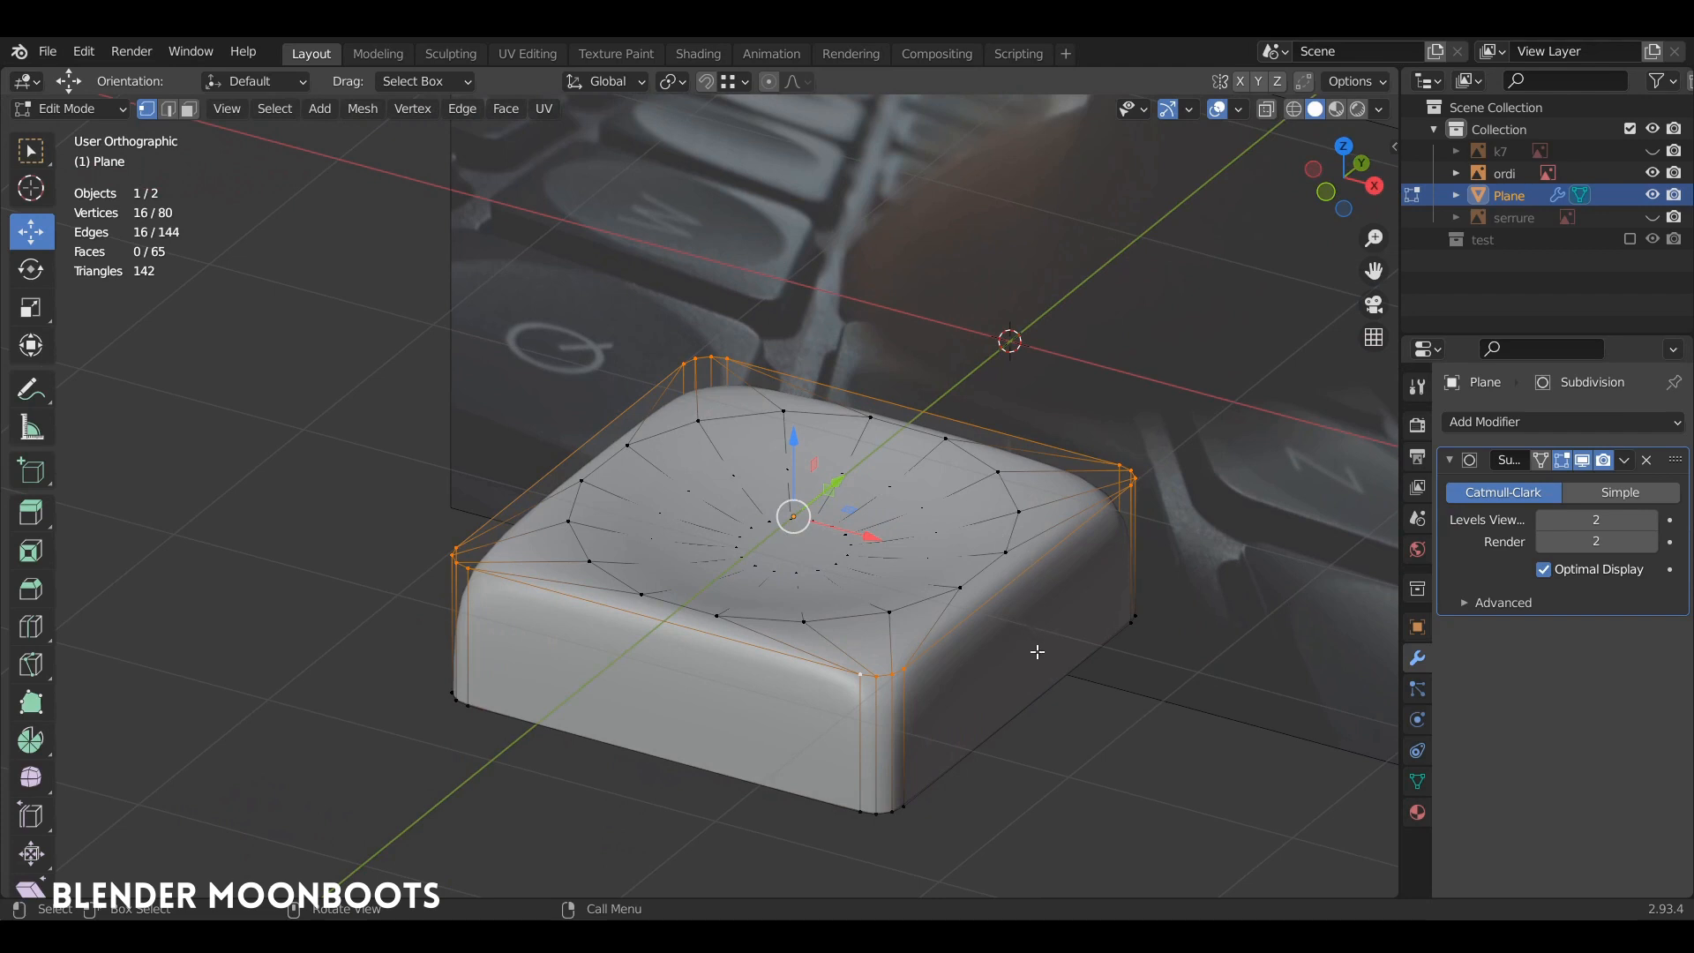
key("ctrl+shift+b")
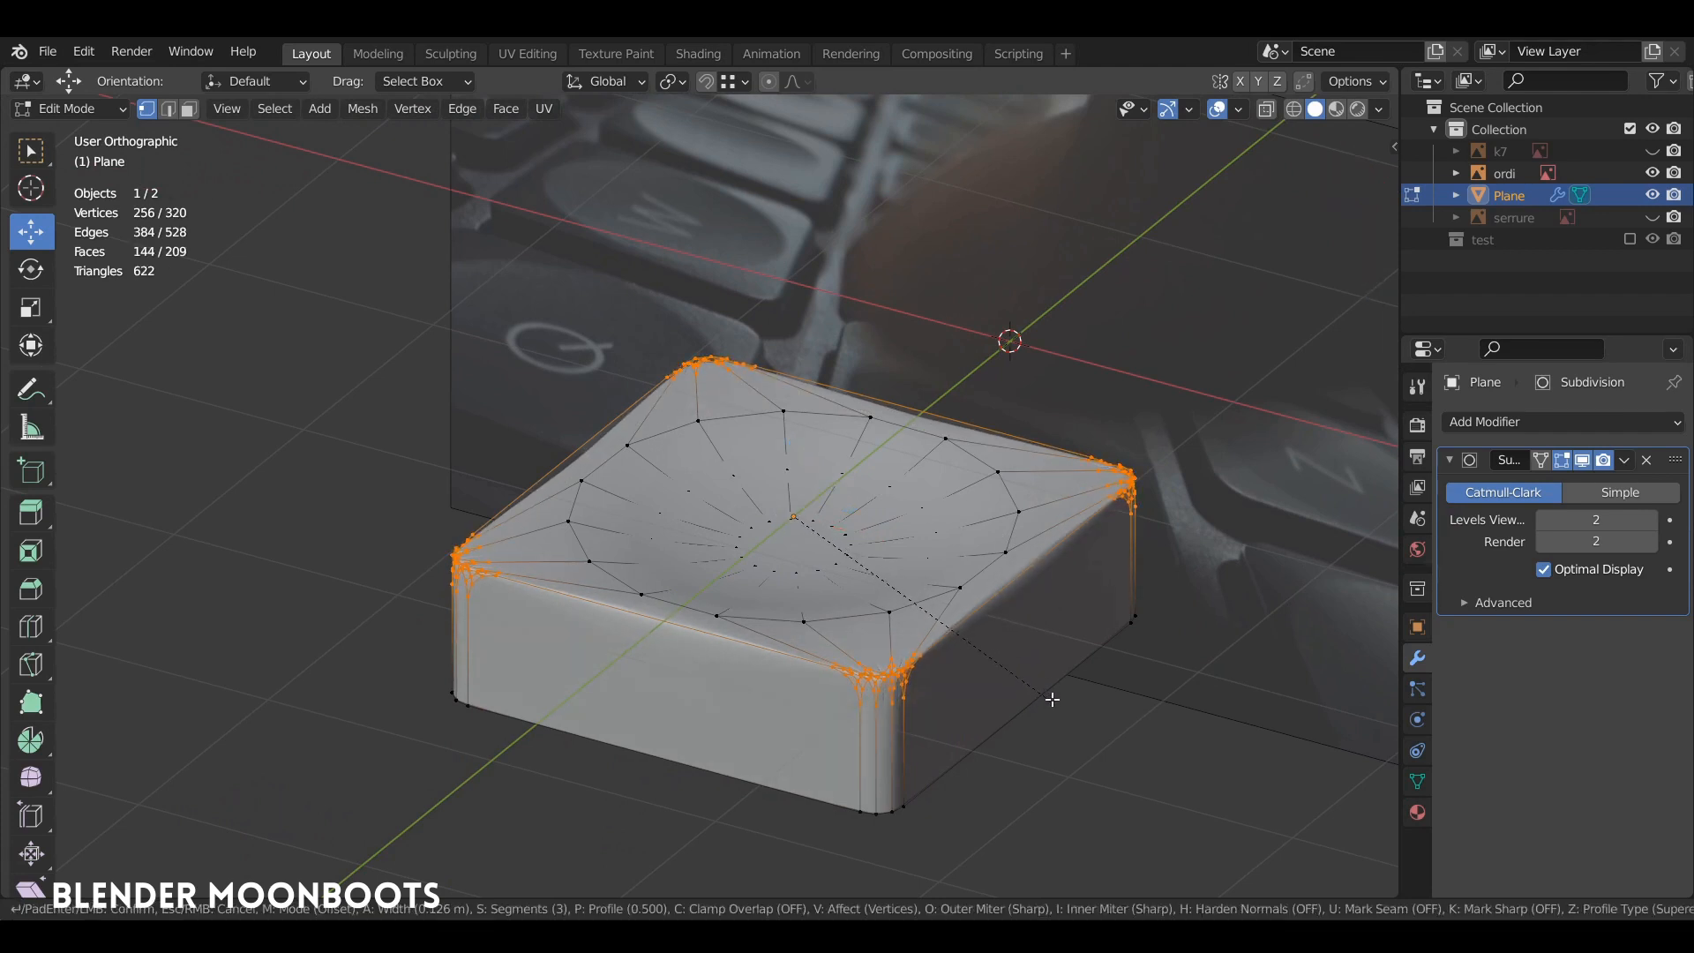
key("v")
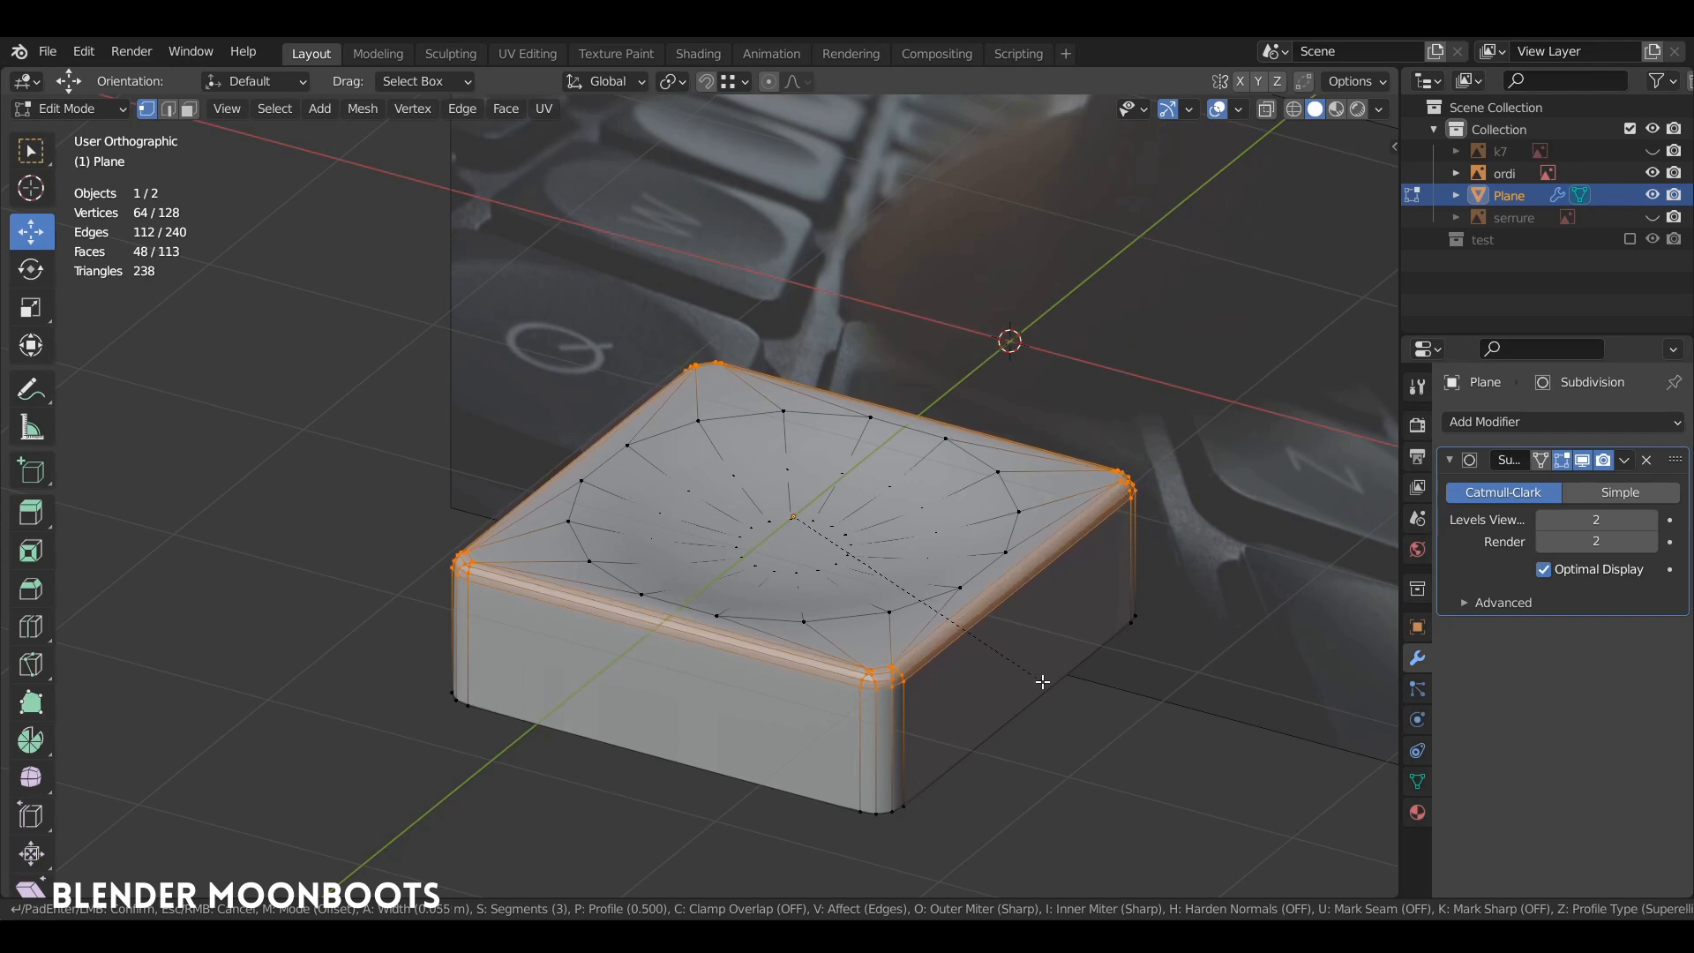
scroll(1041, 680, "down", 1)
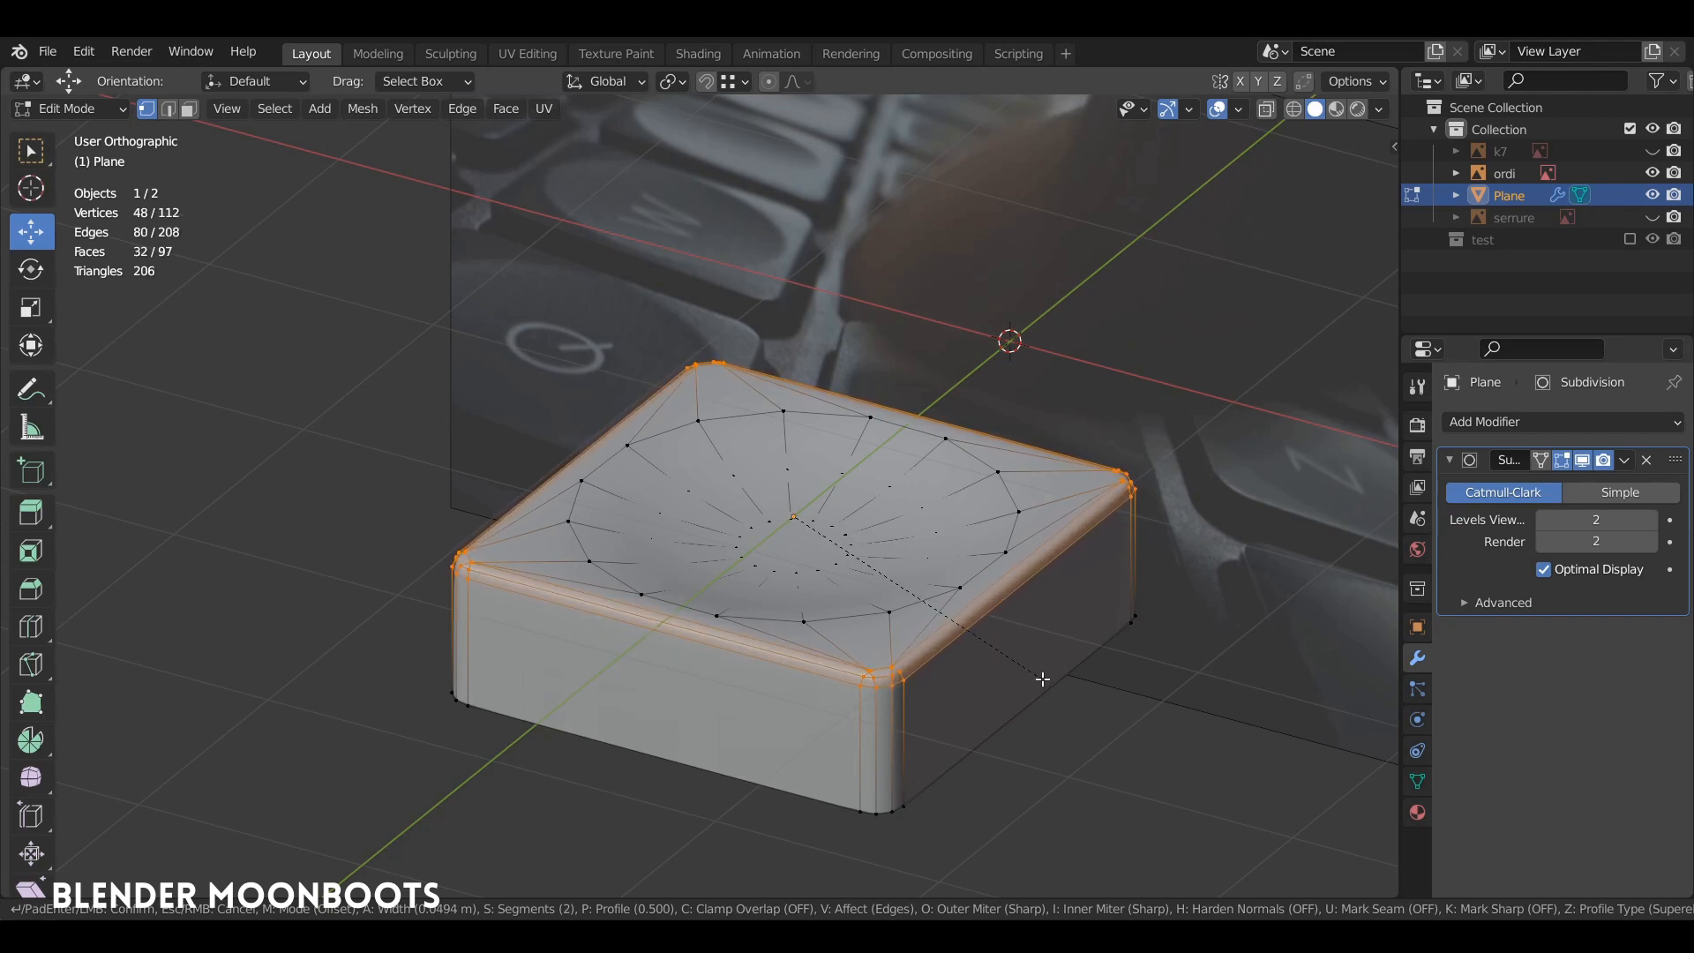
left_click(1042, 678)
key("Tab")
middle_click_drag(1025, 655, 1050, 711)
Bevel the circular edge loop around the dish about 0.018 m with two segments and check the smoothed key in Object Mode.
key("Tab")
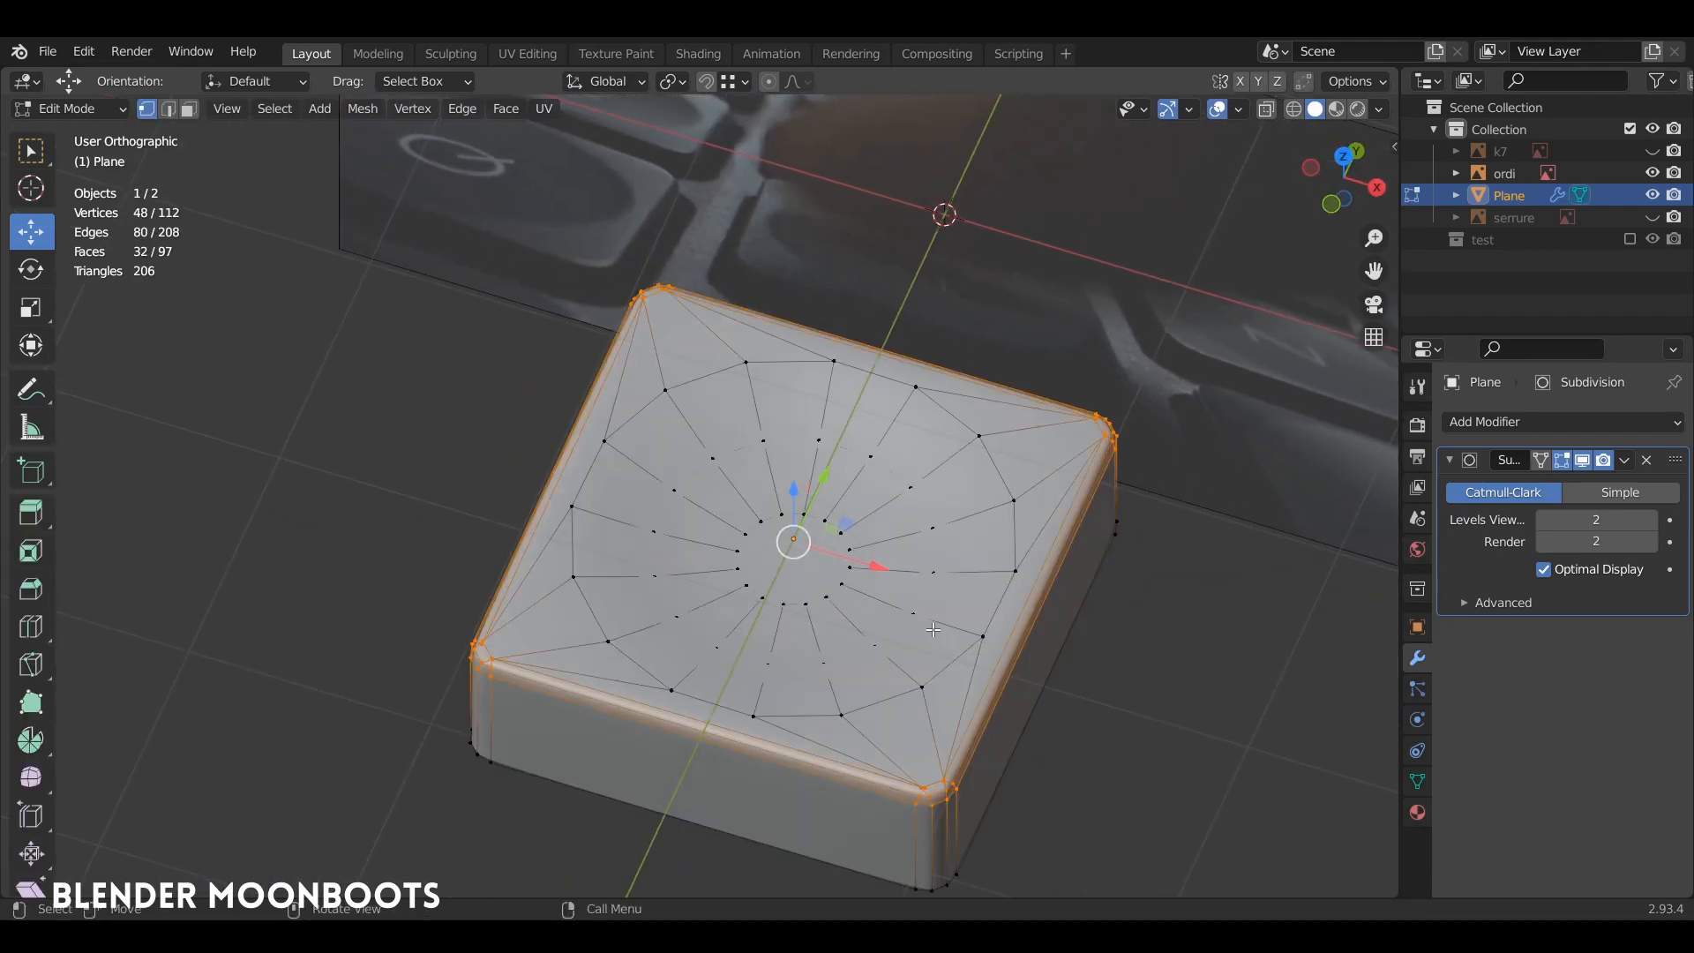
left_click(969, 642, "alt")
middle_click_drag(978, 491, 997, 483)
key("ctrl+b")
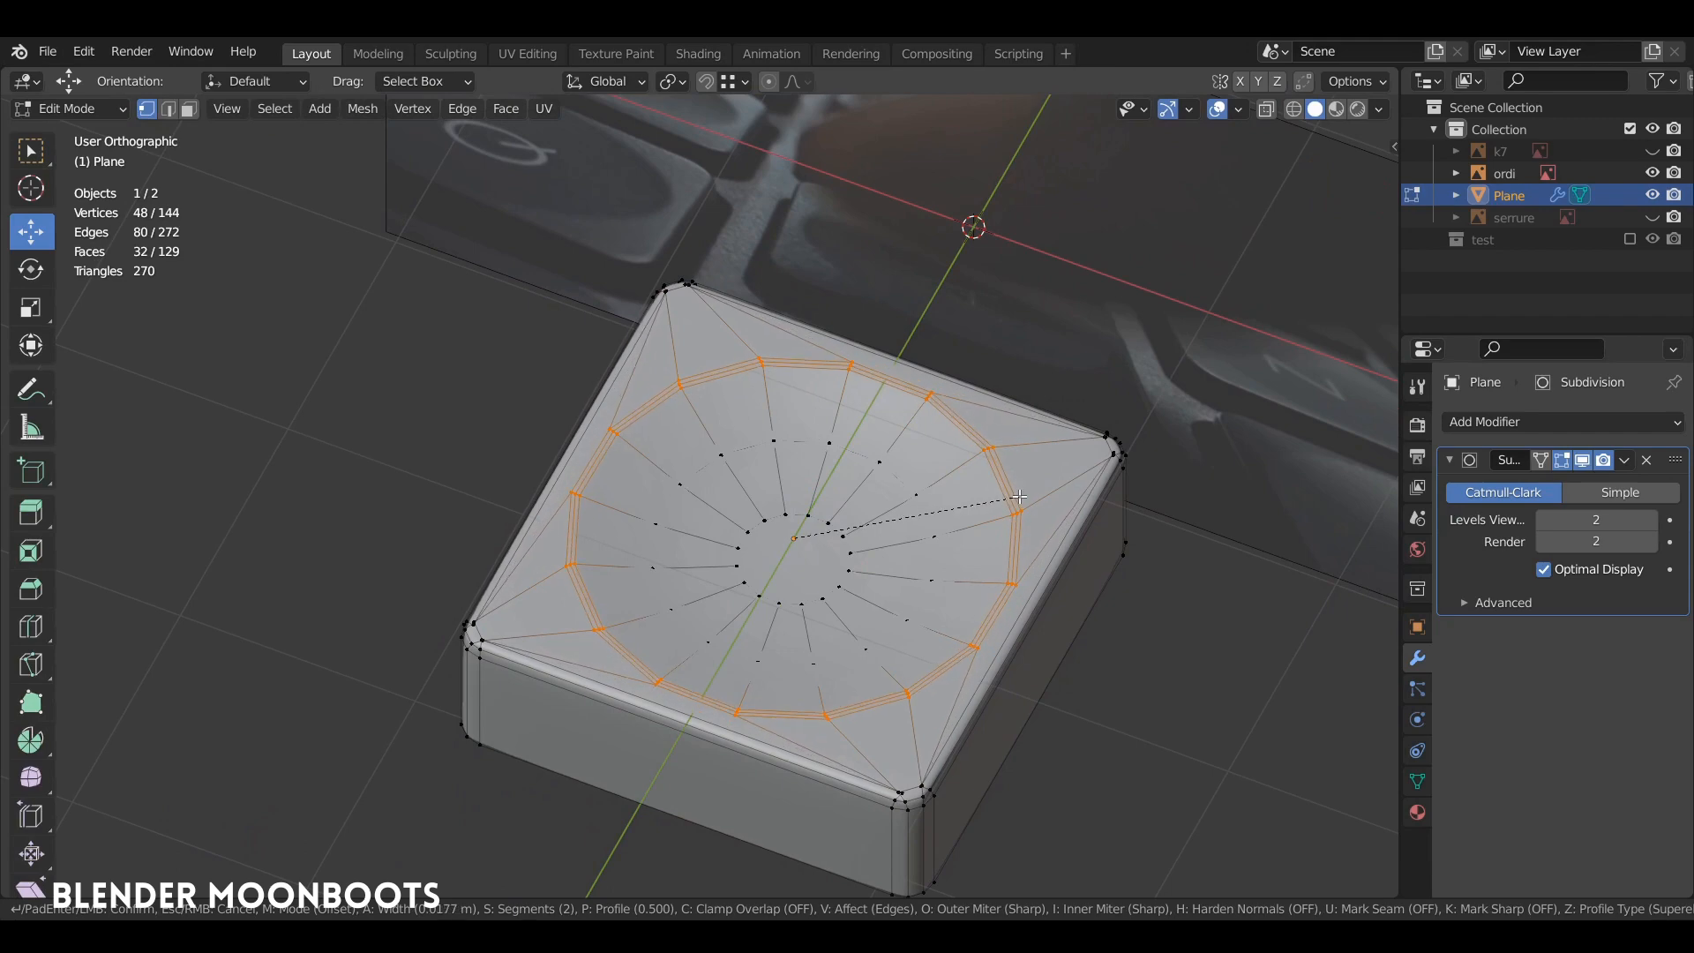
left_click(1019, 499)
key("Tab")
middle_click_drag(1023, 521, 1077, 617)
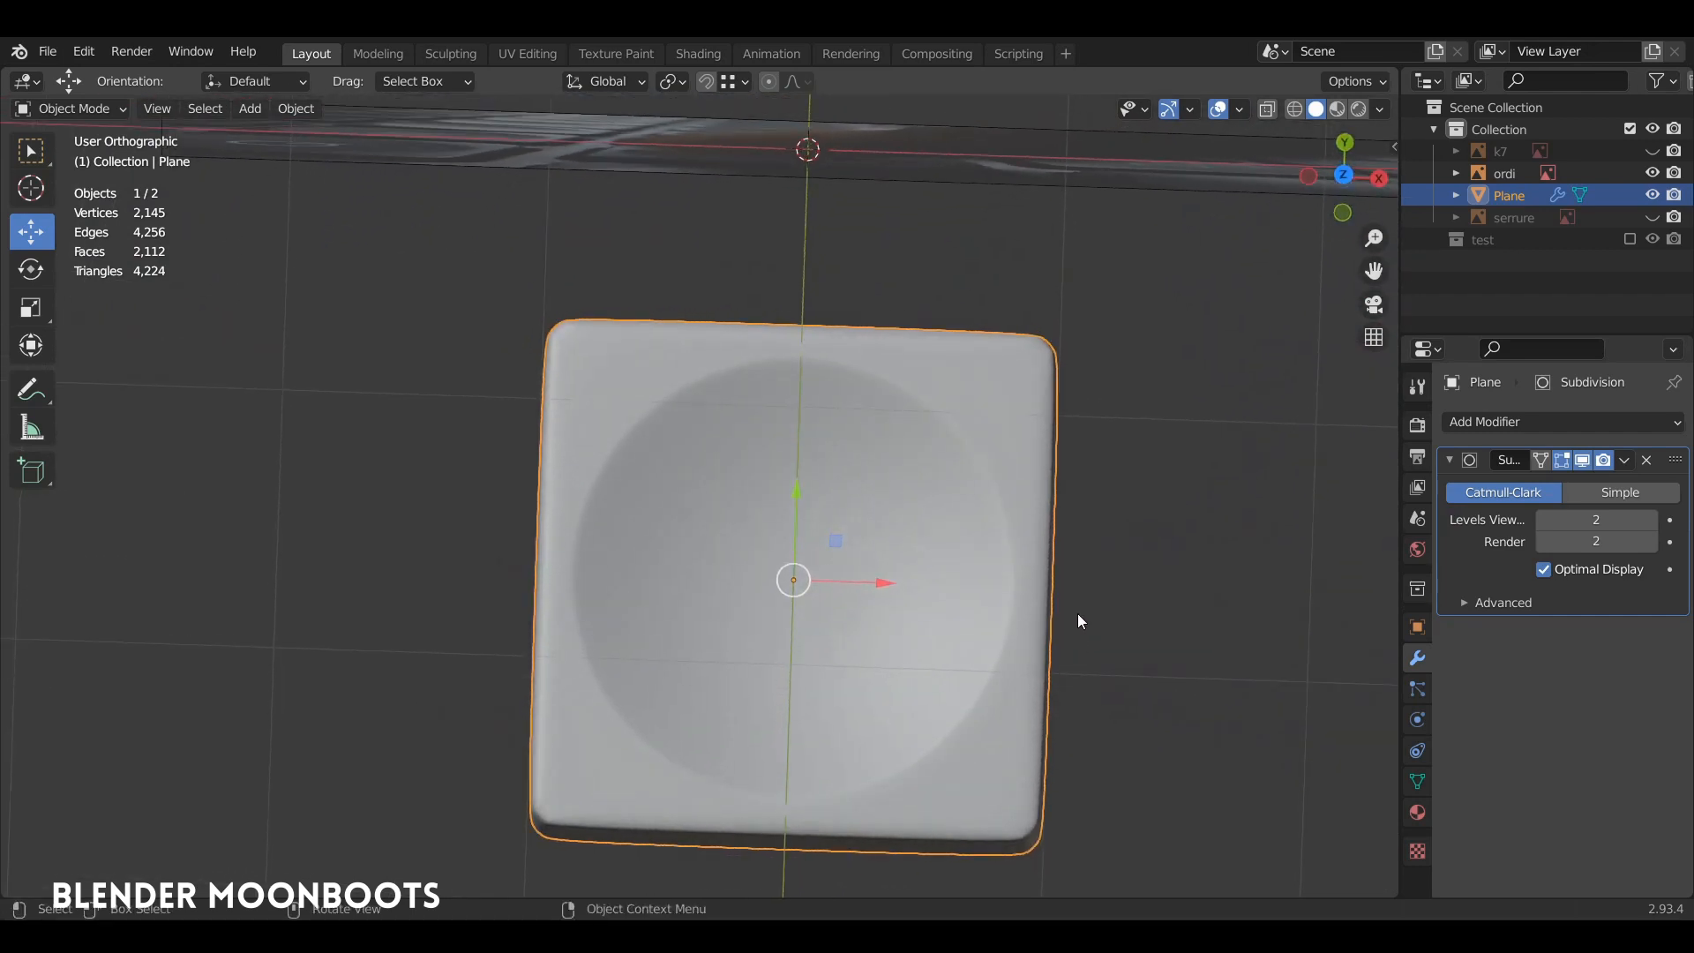
key("Tab")
key("Tab")
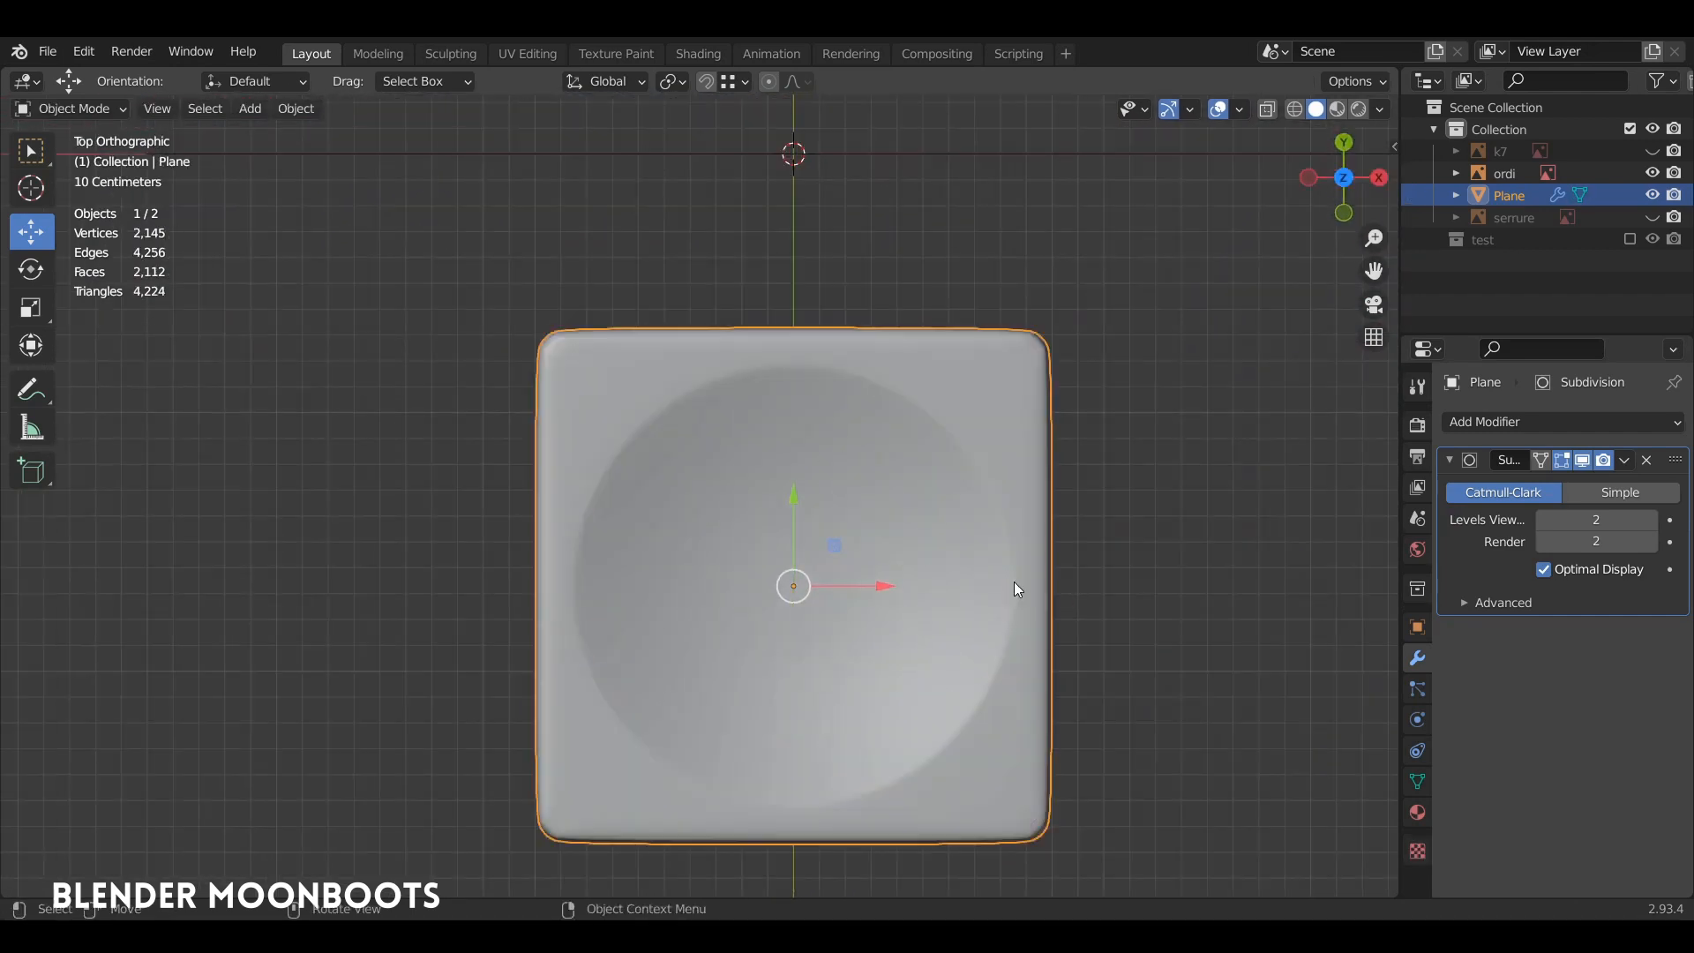
scroll(1004, 580, "down", 1)
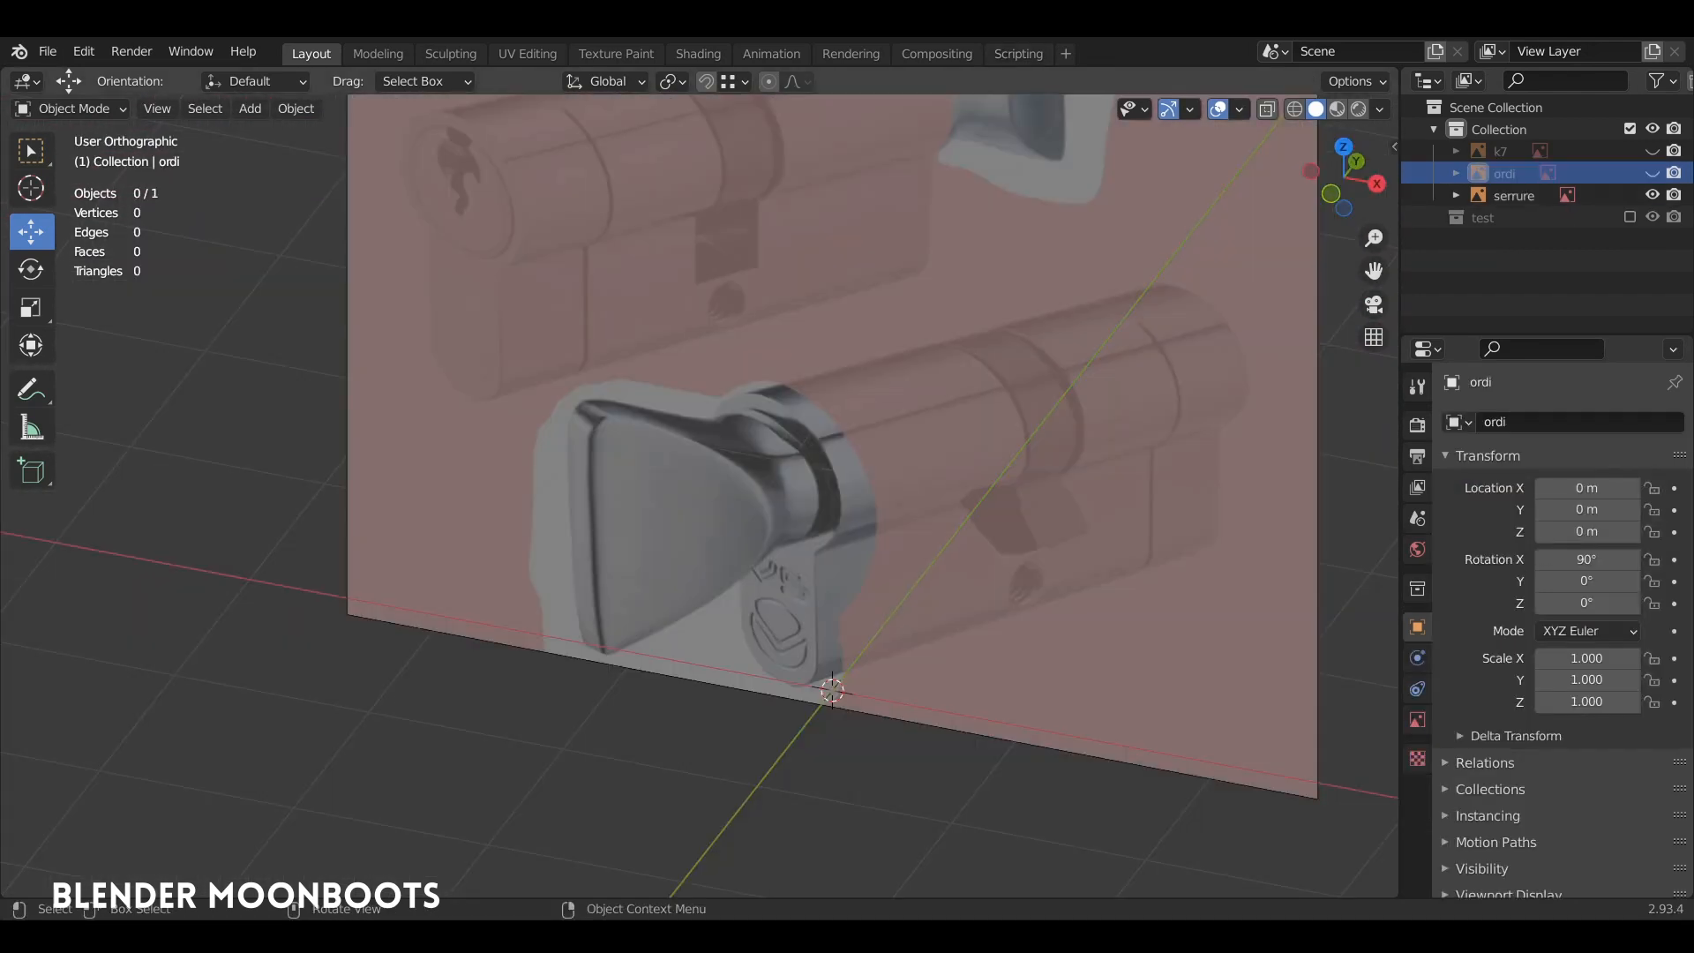
Add a 32-vertex mesh cylinder at the origin by the lock reference image and open it in Edit Mode.
middle_click_drag(873, 515, 882, 478)
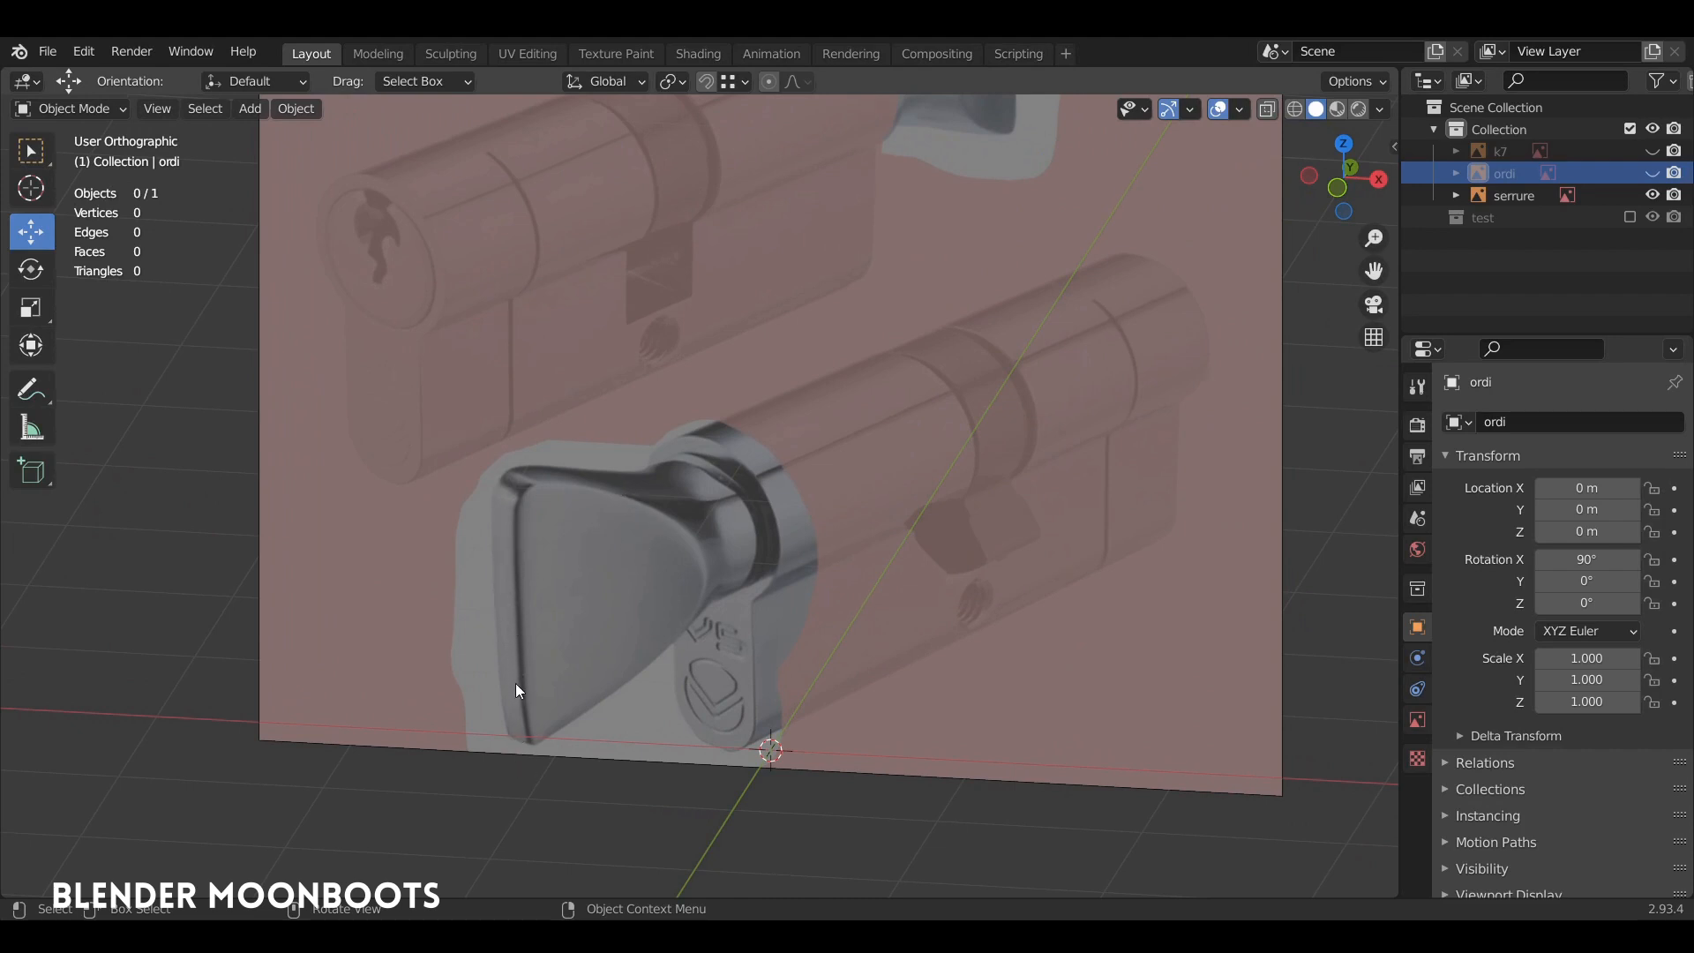
middle_click_drag(523, 727, 757, 569)
key("shift+a")
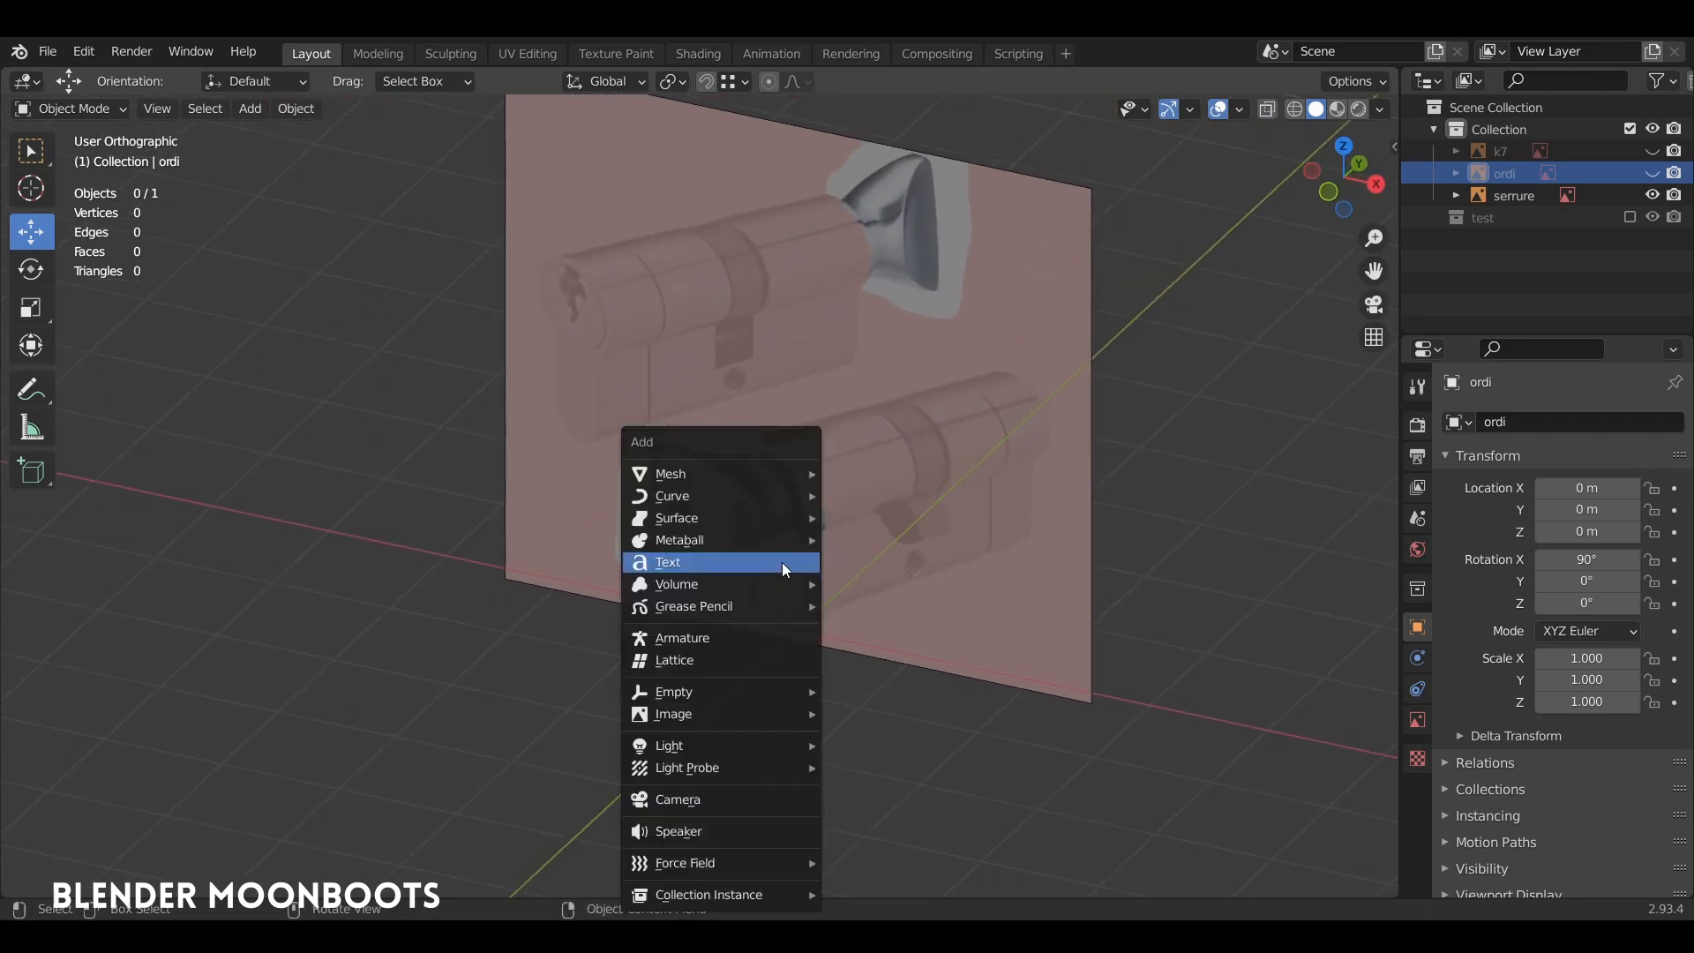
mouse_move(778, 467)
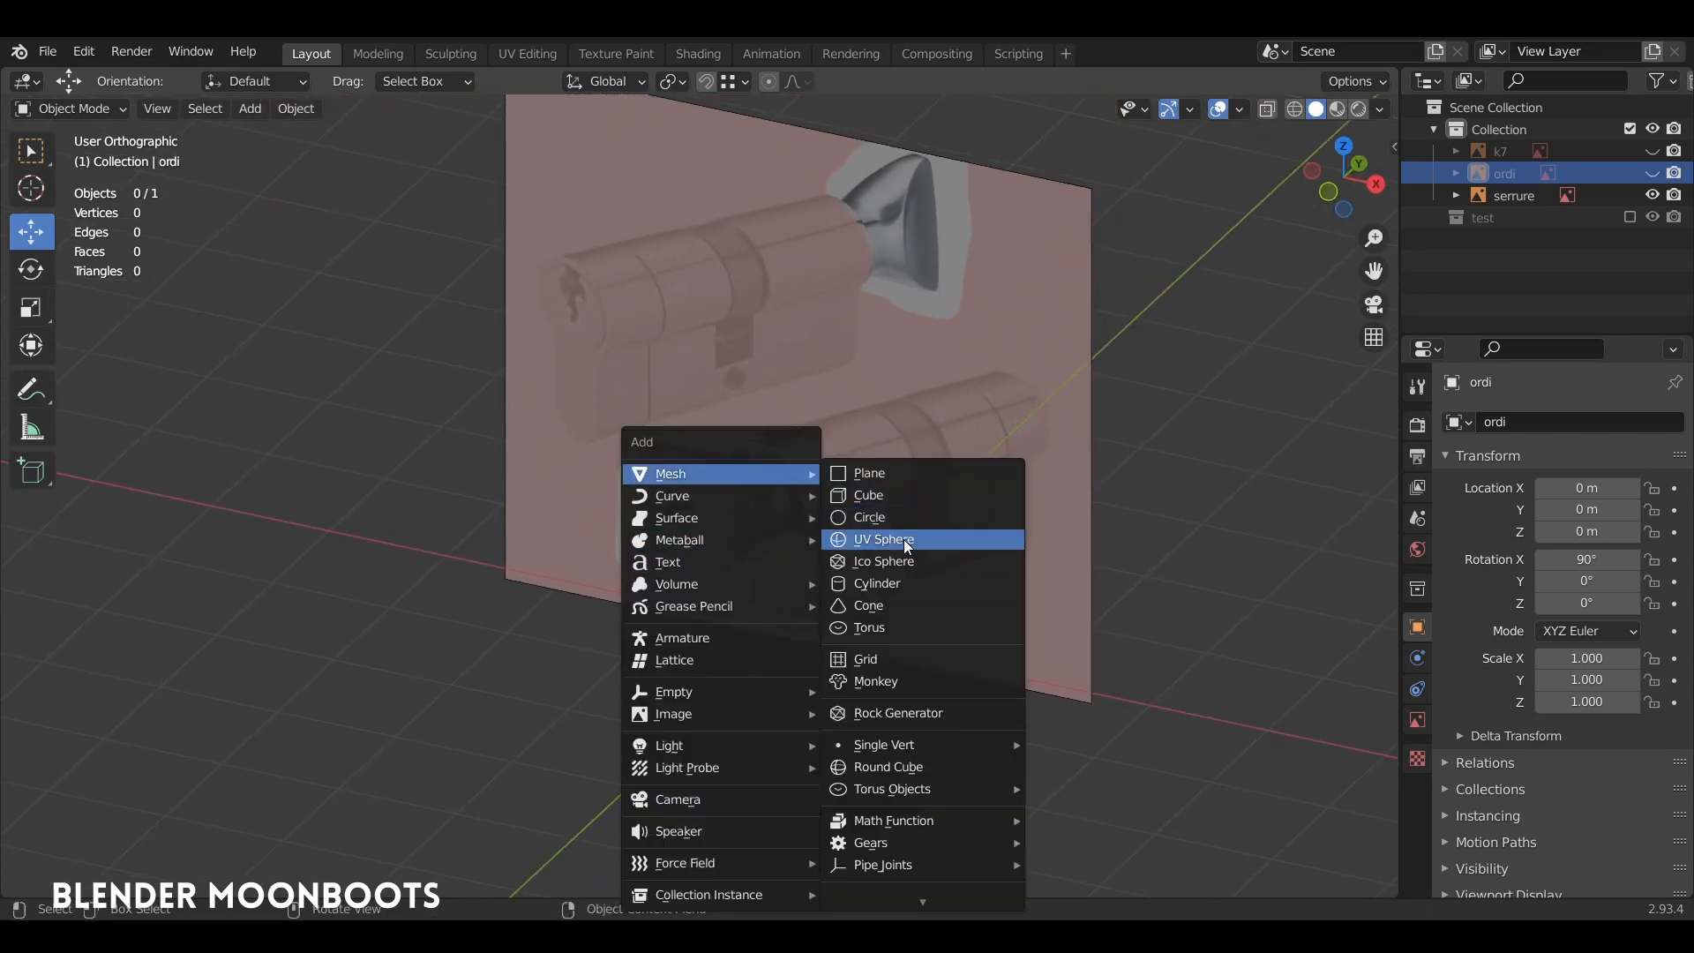
left_click(887, 584)
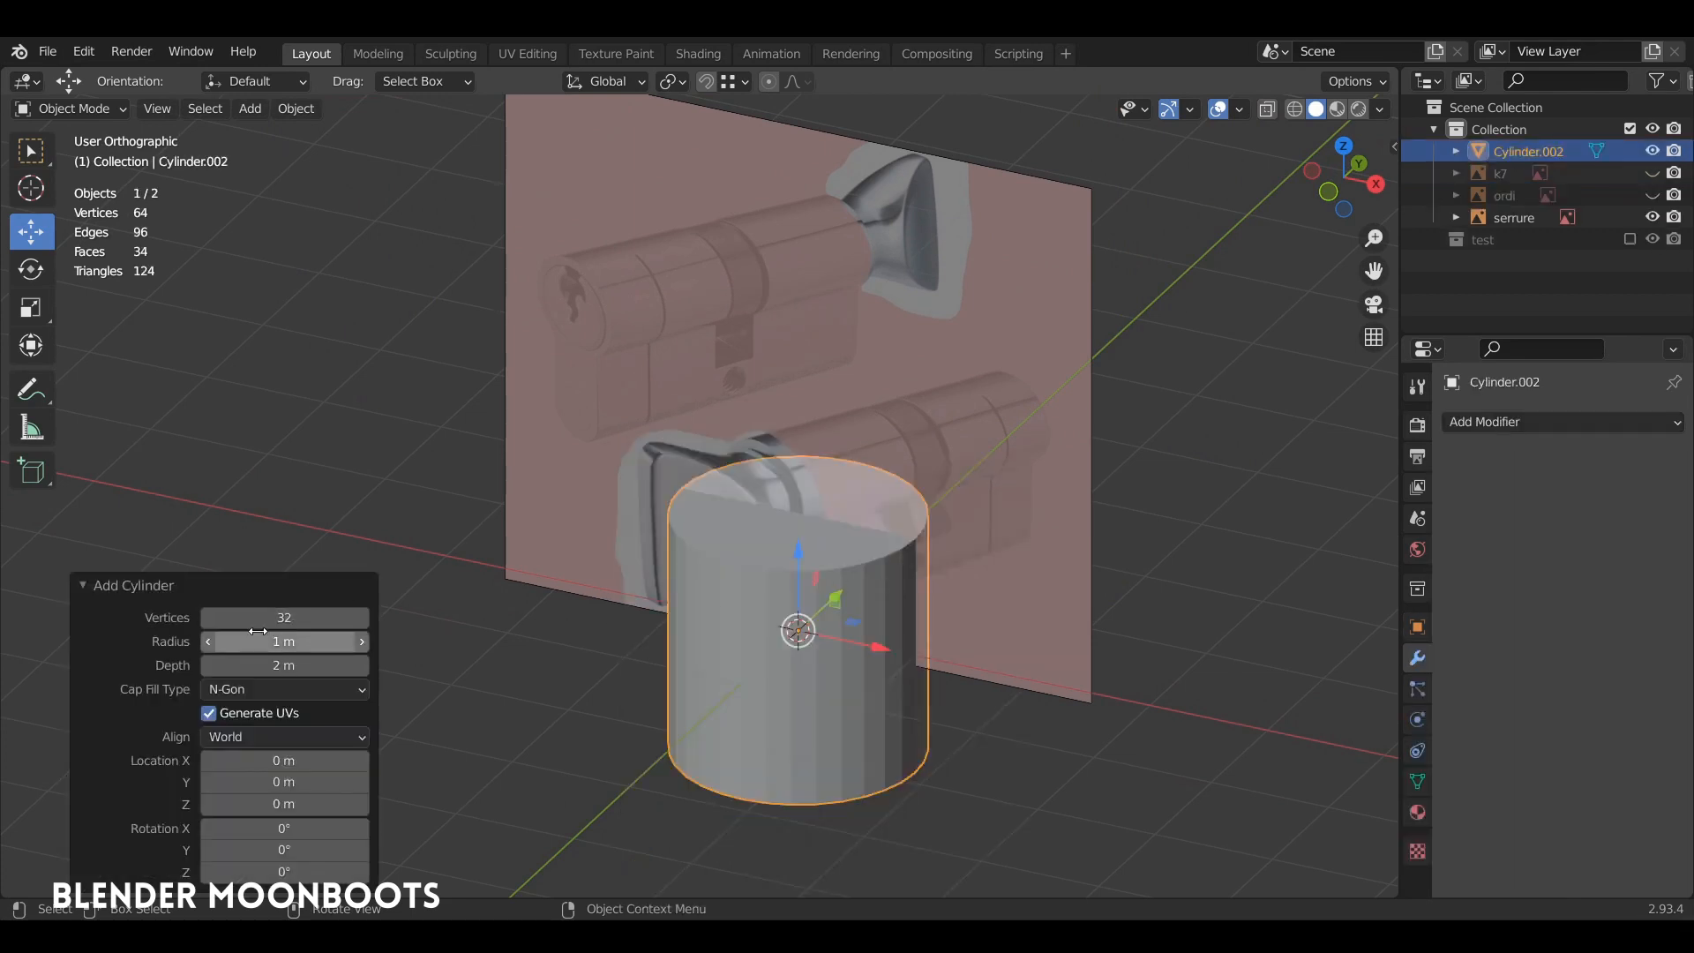
key("Tab")
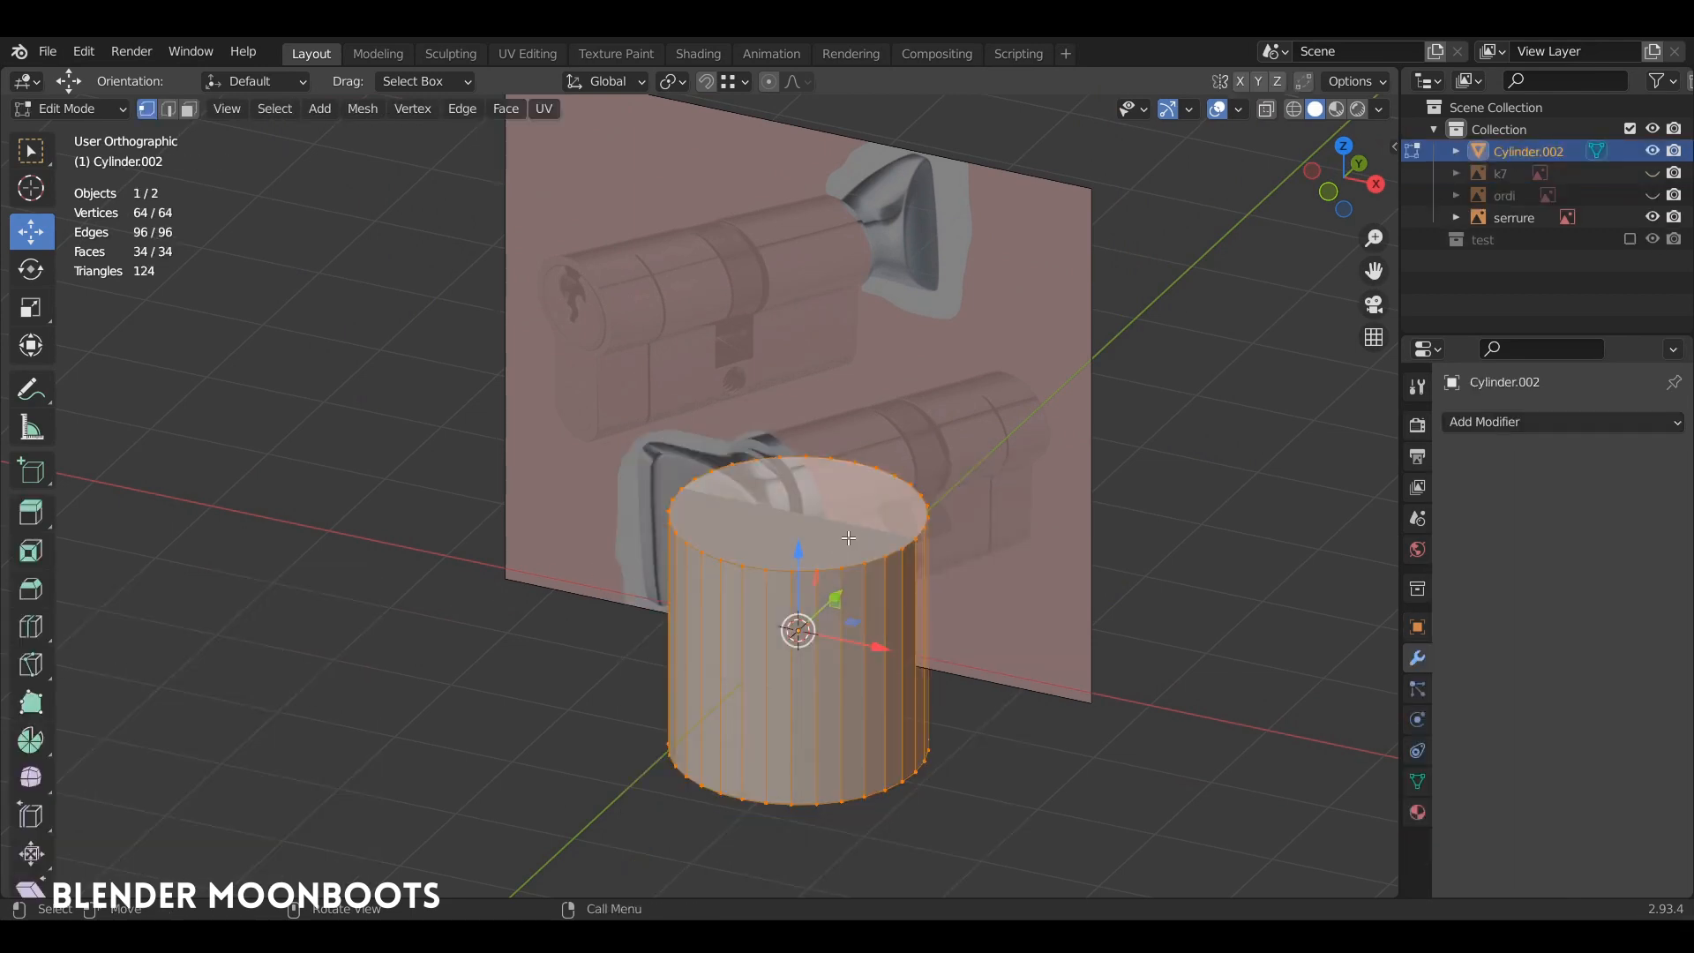
Rotate the whole cylinder mesh 90° about the global X axis.
key("r")
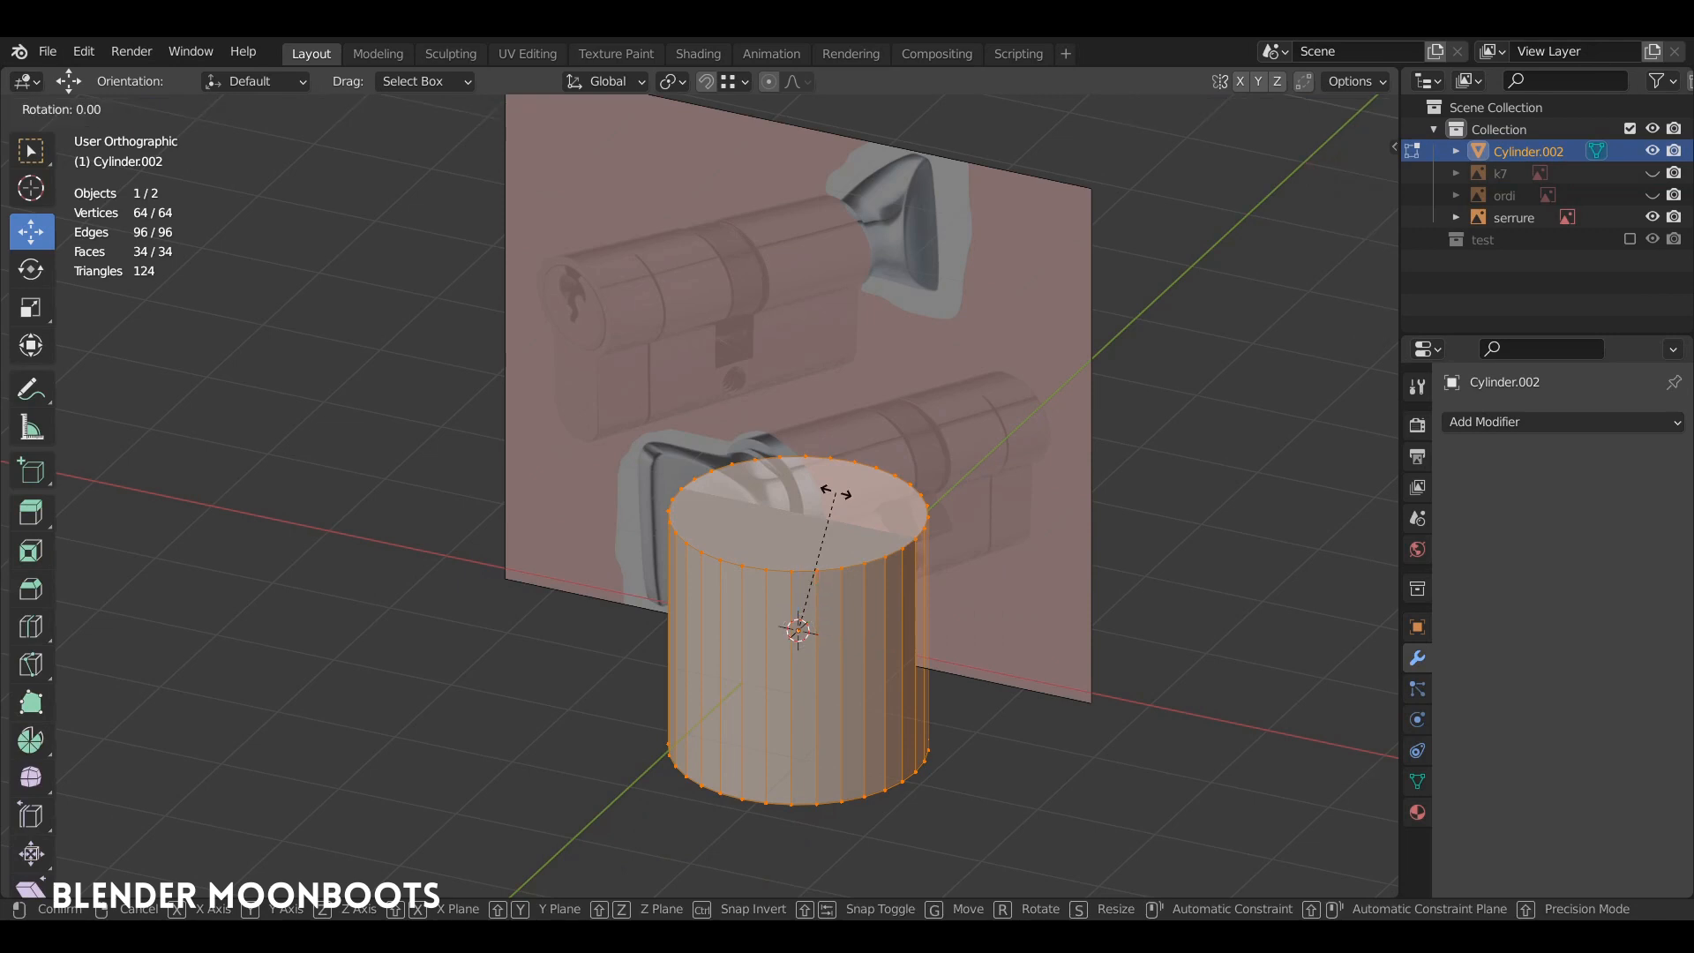
key("x")
key("9")
key("0")
key("Return")
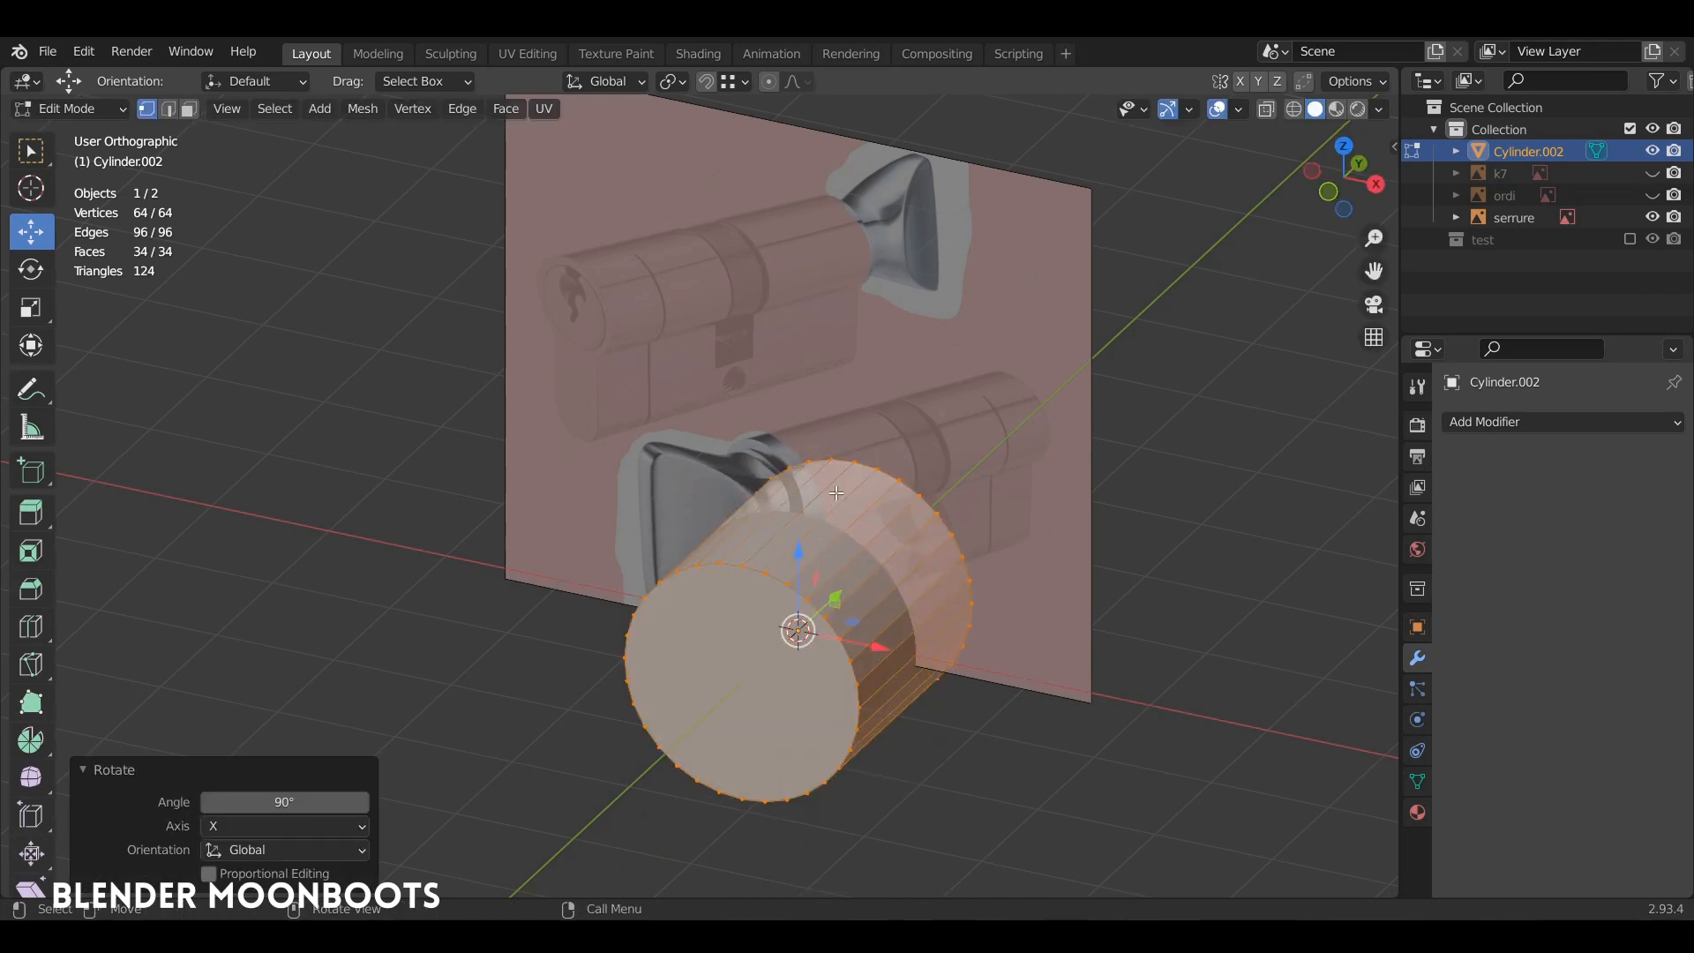
Flatten the cylinder along Y into a thick disc and, in Object Mode, move it along Y in front of the reference image.
middle_click_drag(836, 493, 693, 465)
key("s")
key("y")
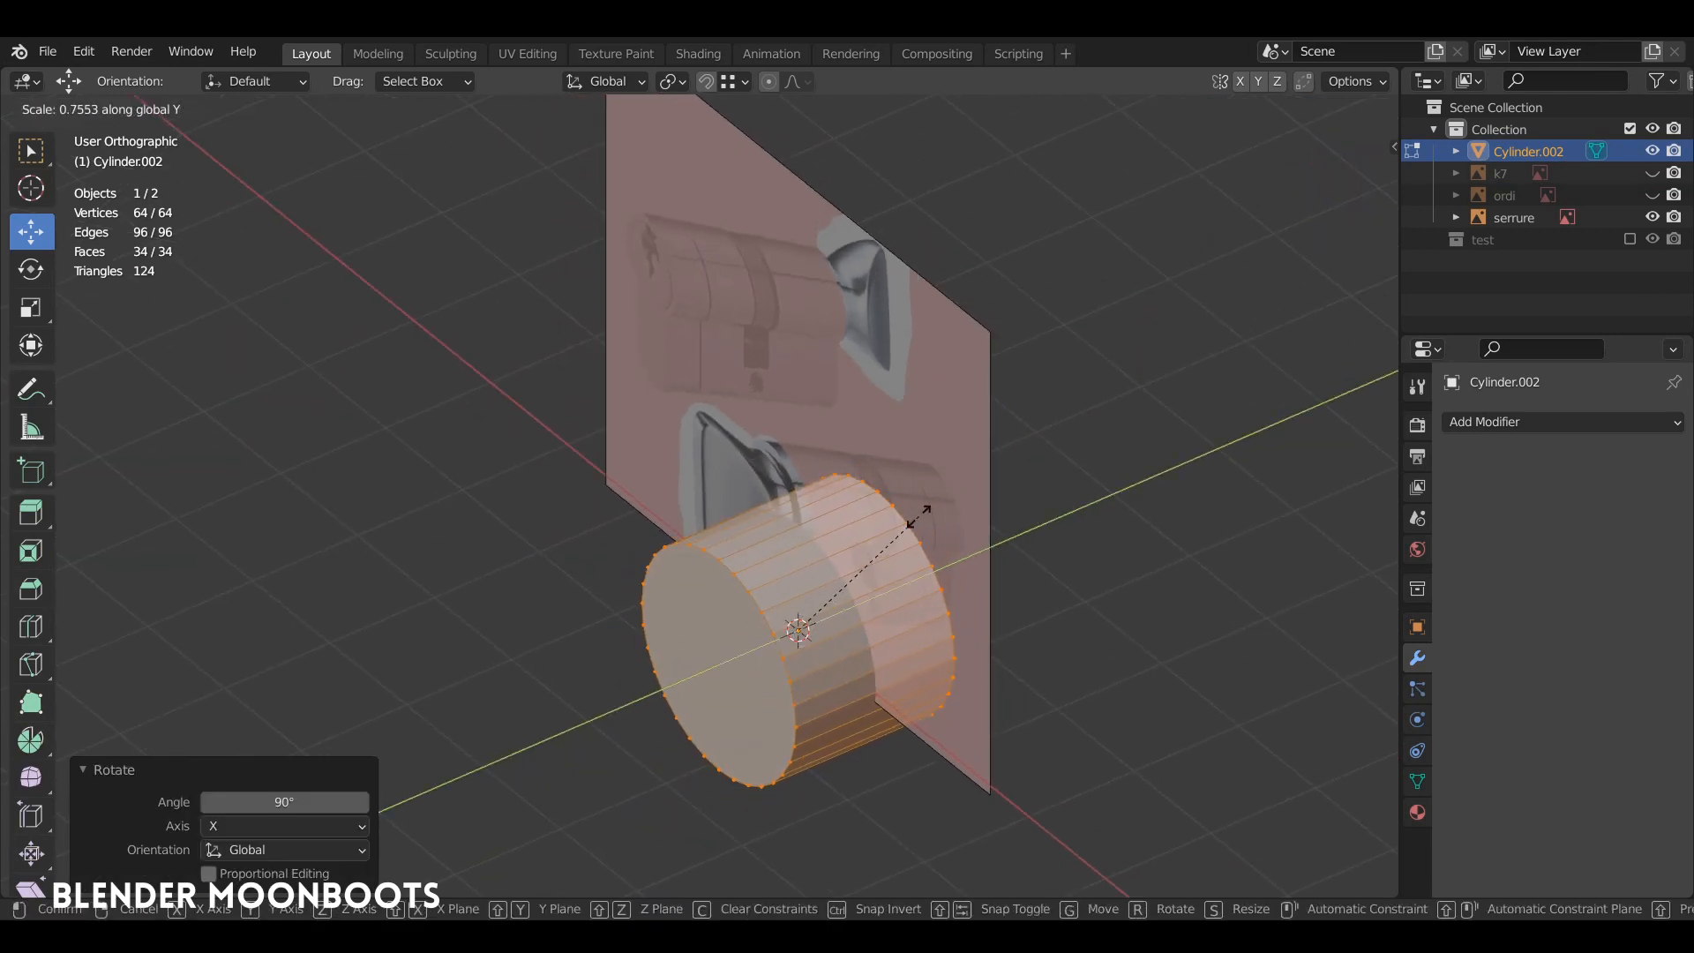
left_click(843, 583)
key("Tab")
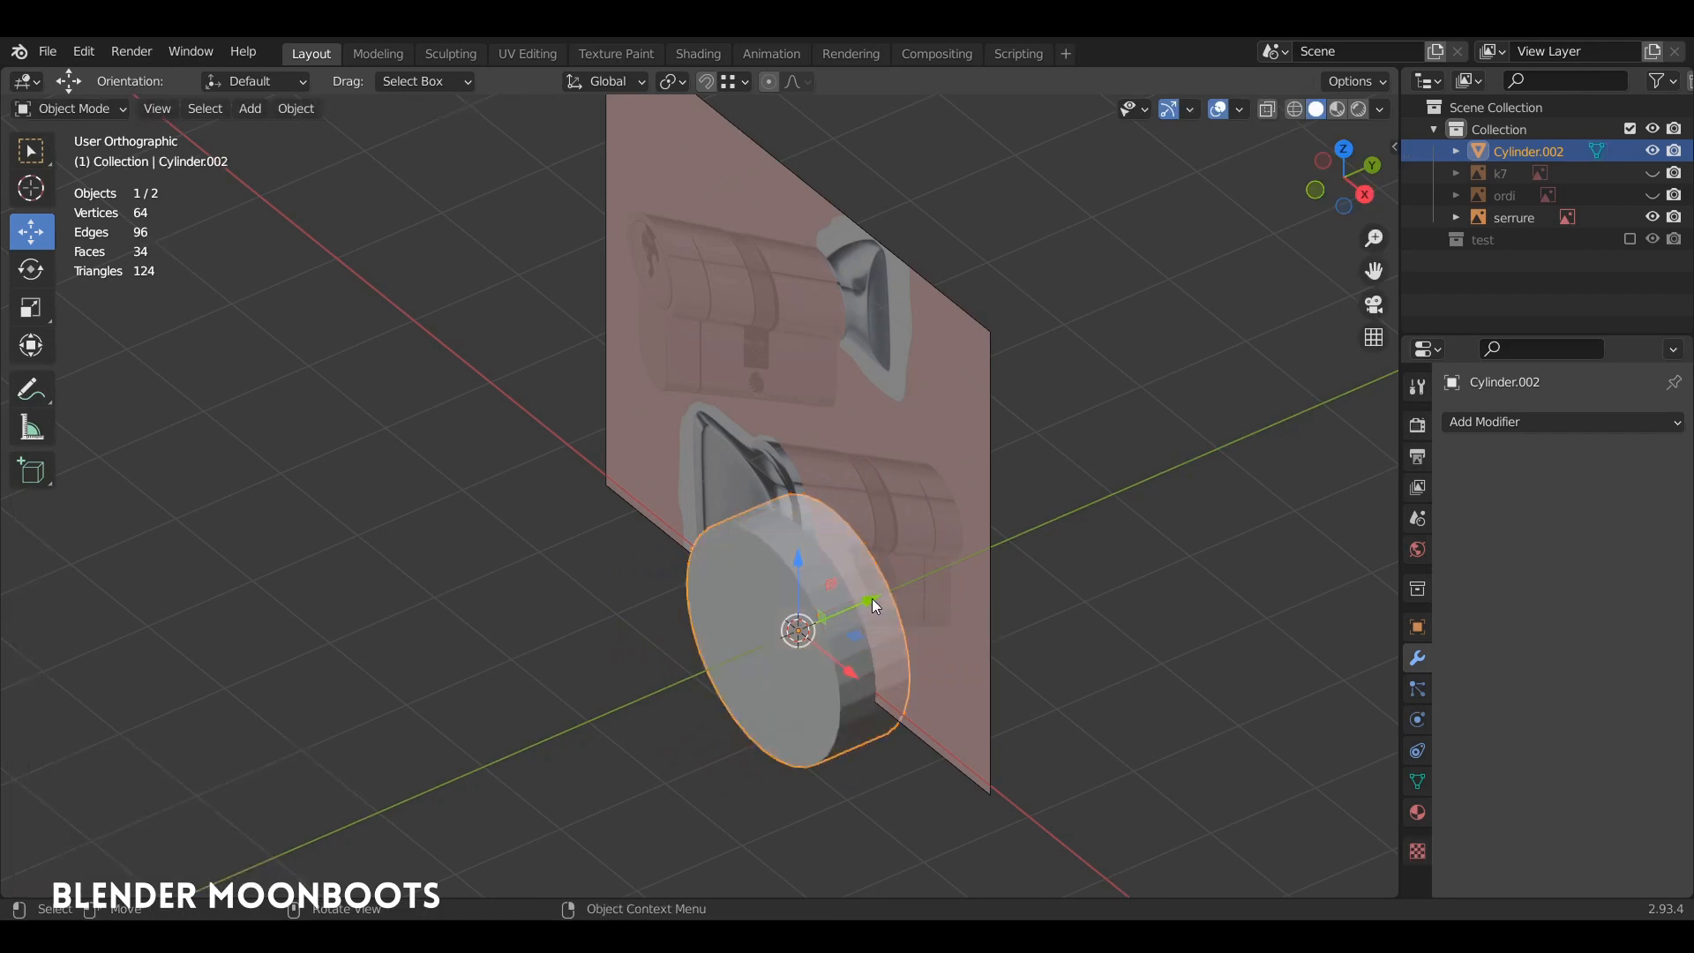
left_click_drag(871, 602, 781, 623)
In Edit Mode, knife-cut the disc vertically through its centre, cutting through both sides with the angle constrained.
key("Tab")
middle_click_drag(809, 570, 931, 432, "shift")
key("KP_1")
scroll(768, 456, "up", 2)
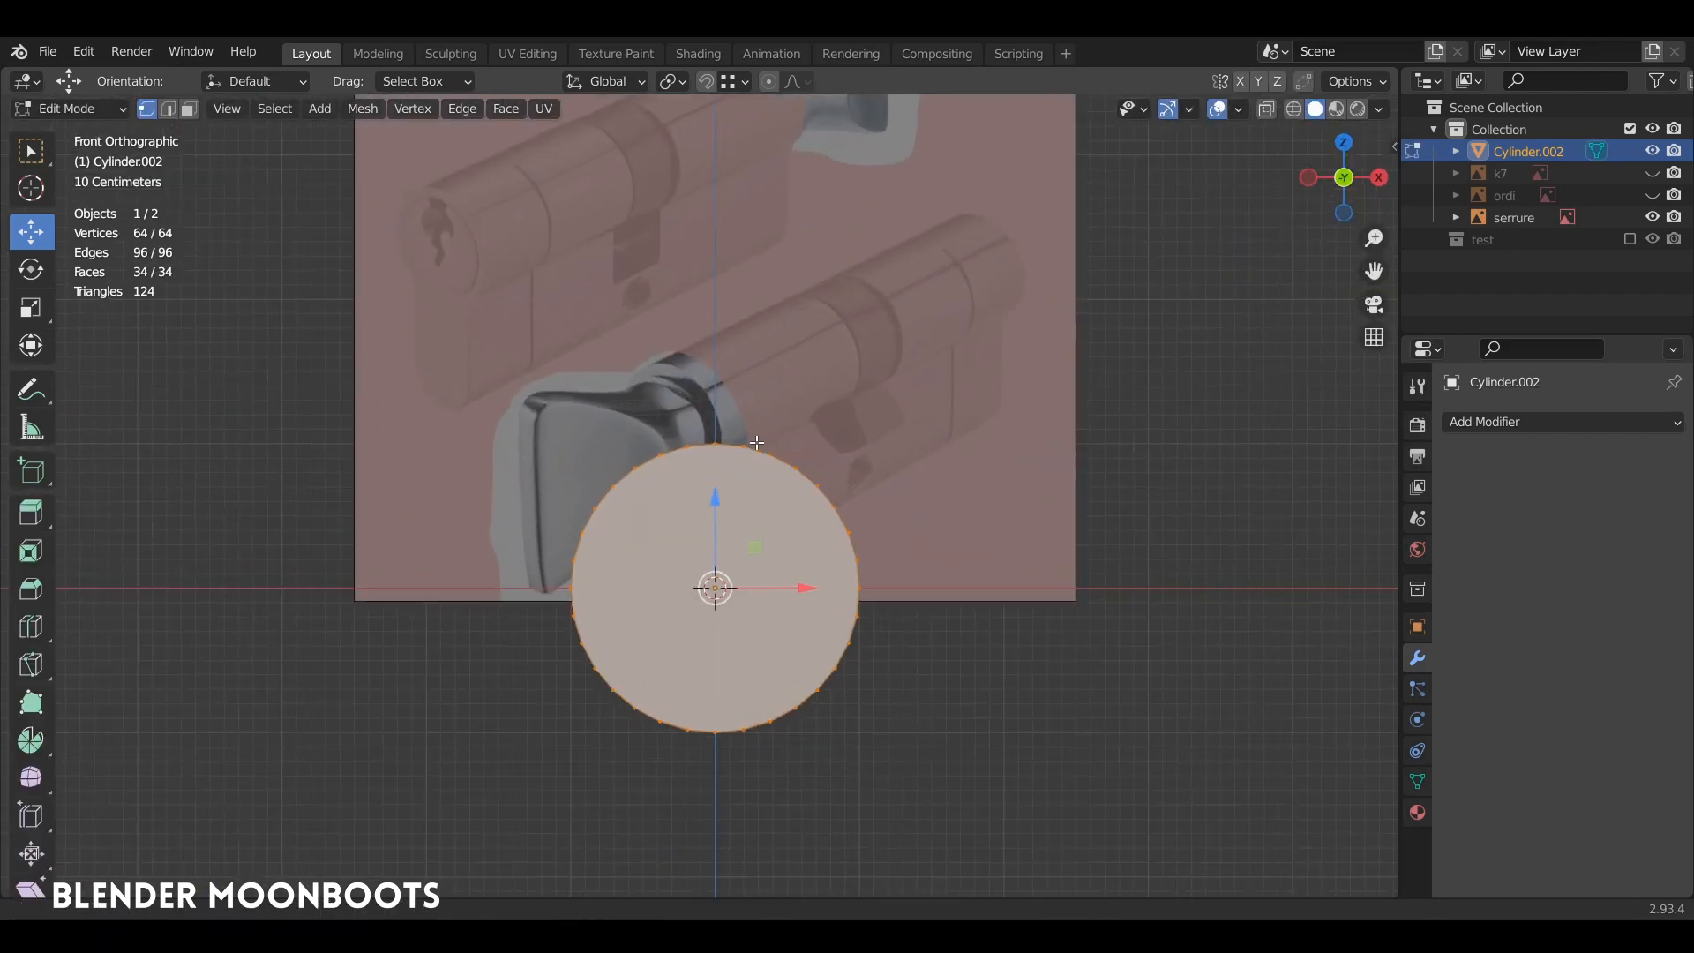
middle_click_drag(774, 406, 800, 359, "shift")
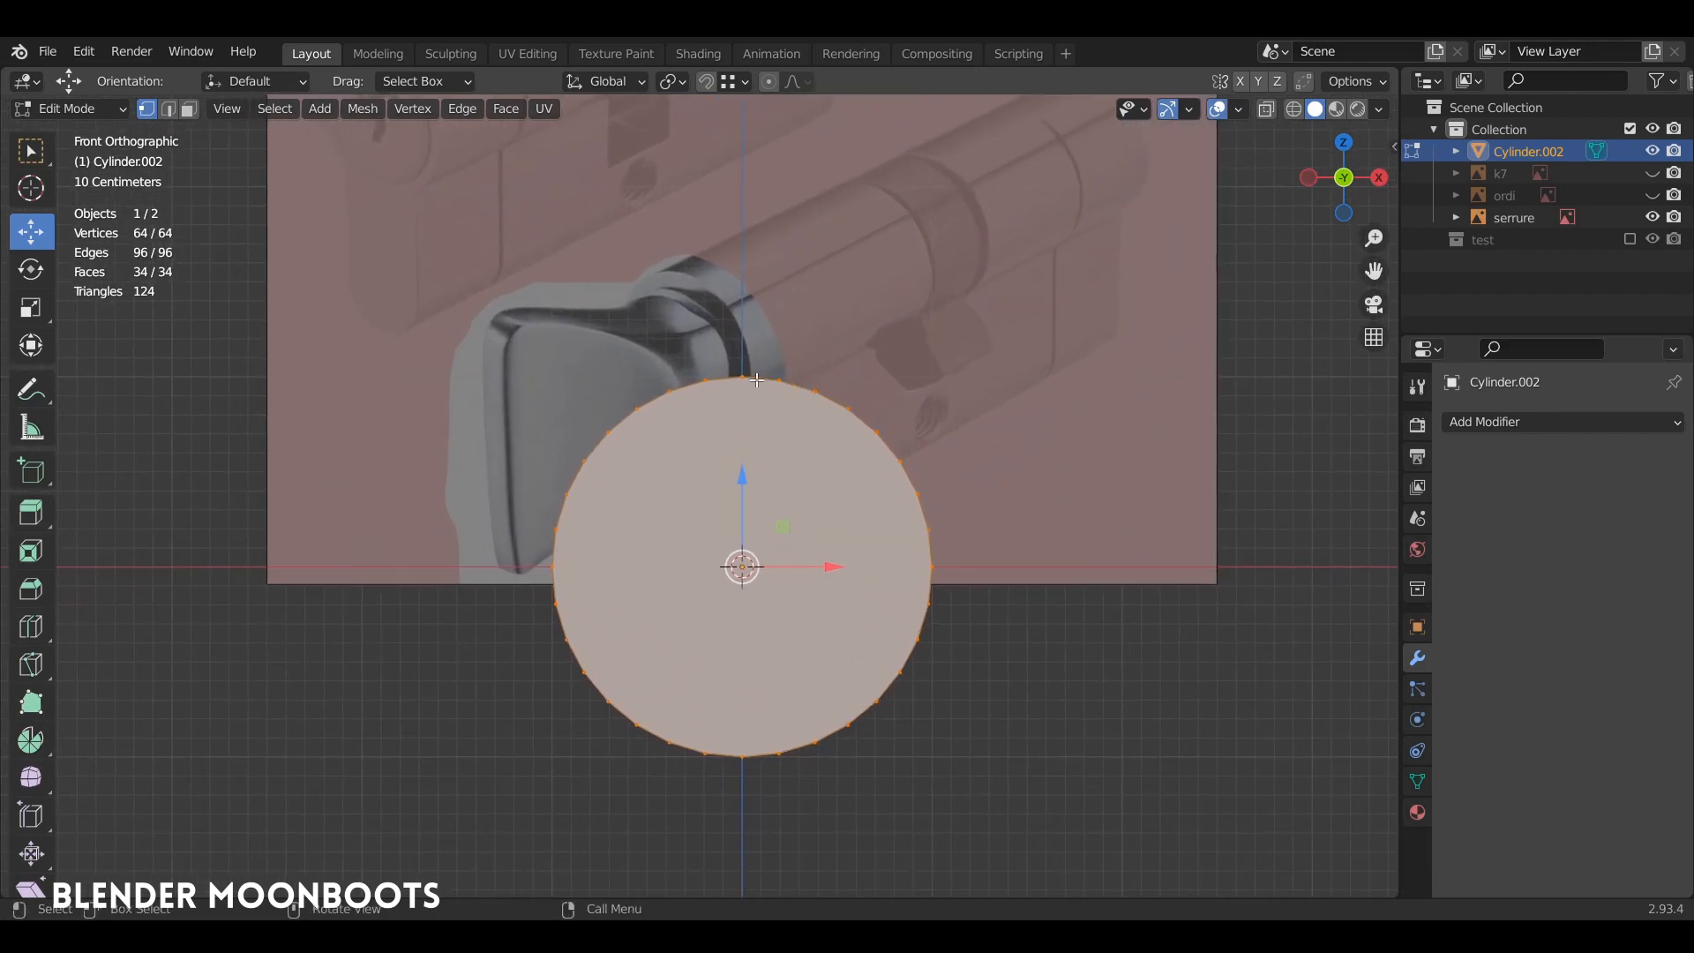
key("k")
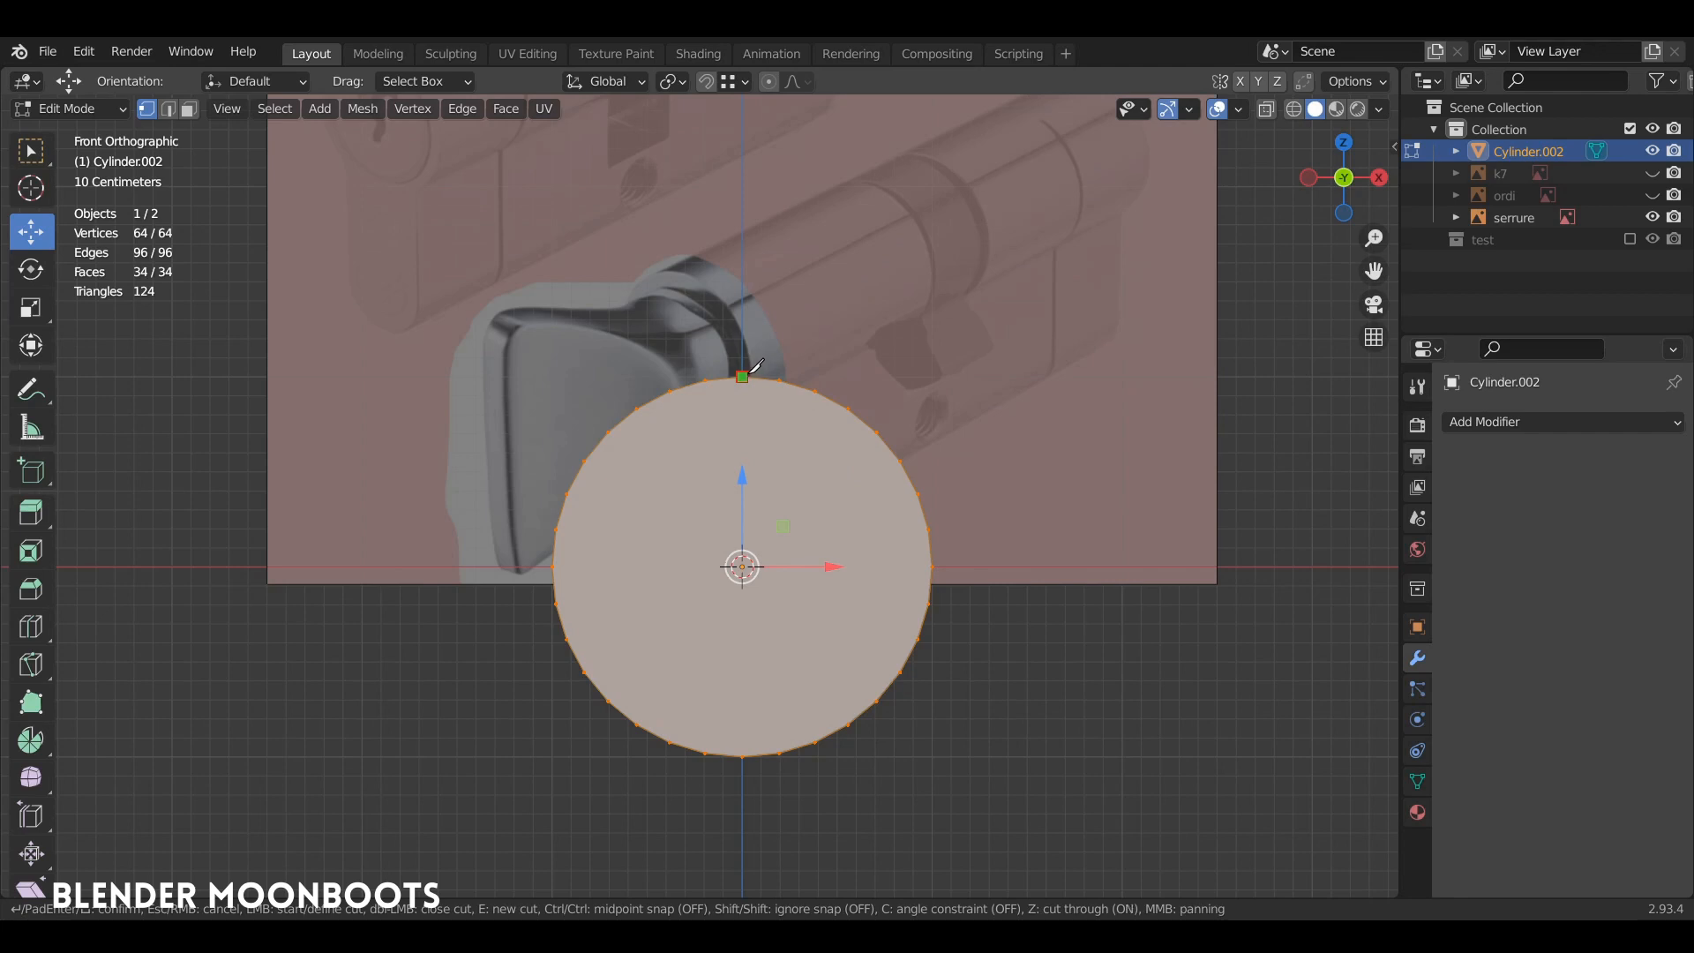
key("c")
left_click(742, 377)
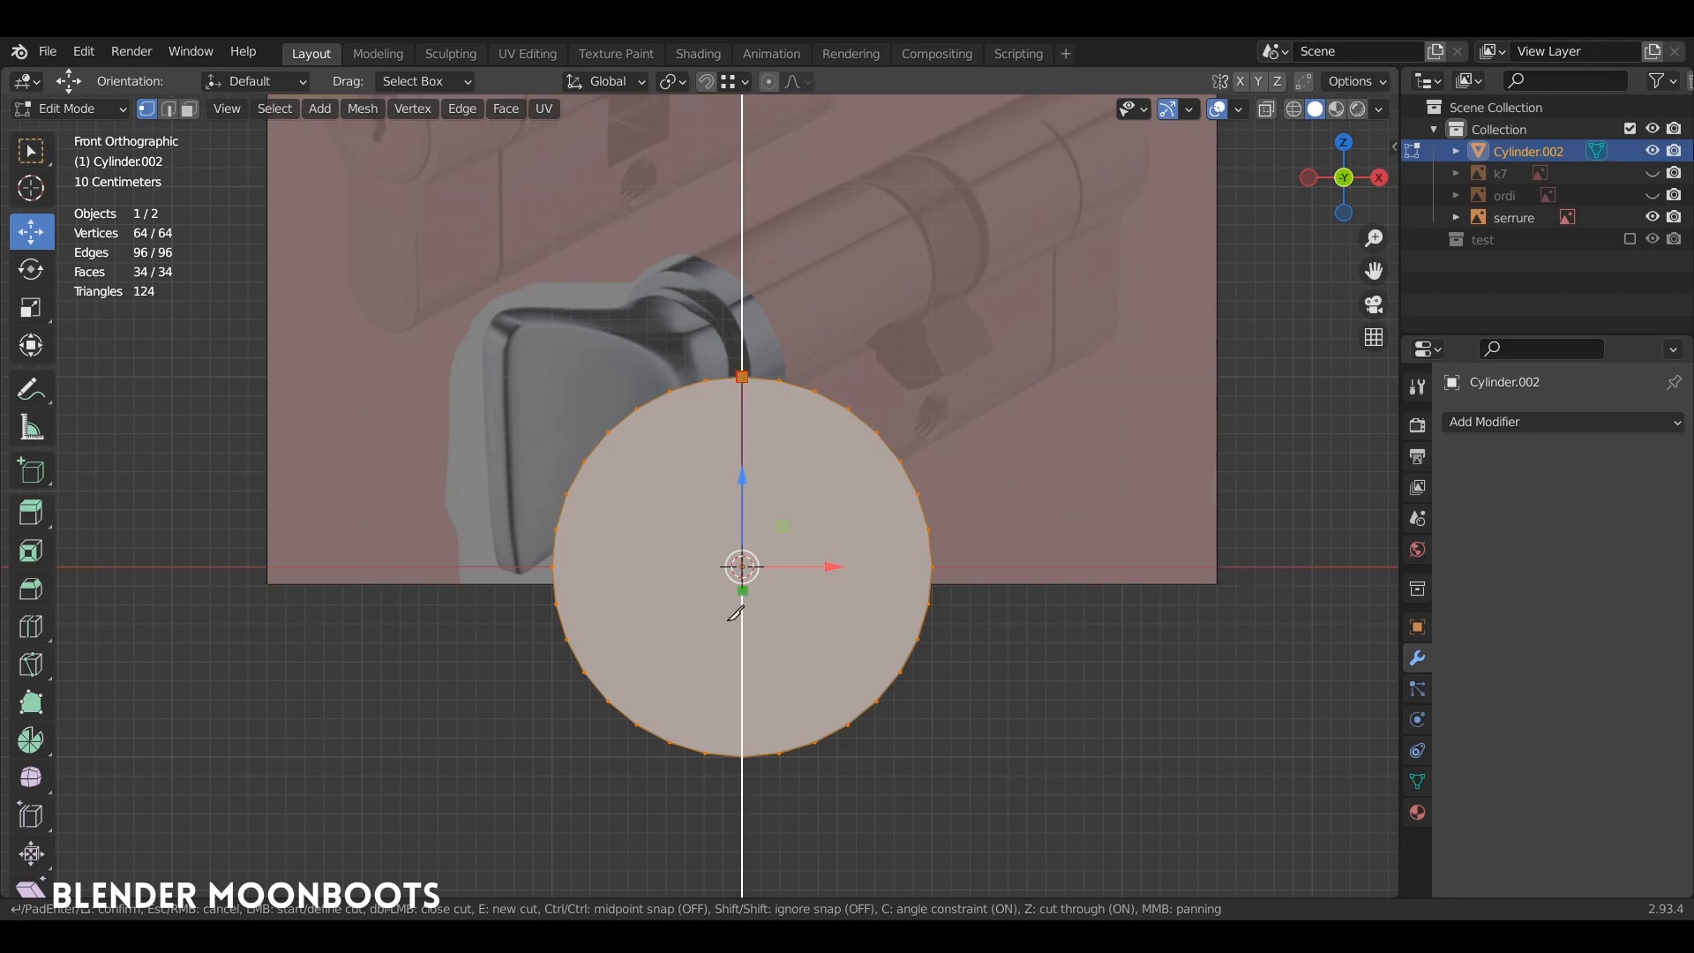
left_click(728, 825)
key("Return")
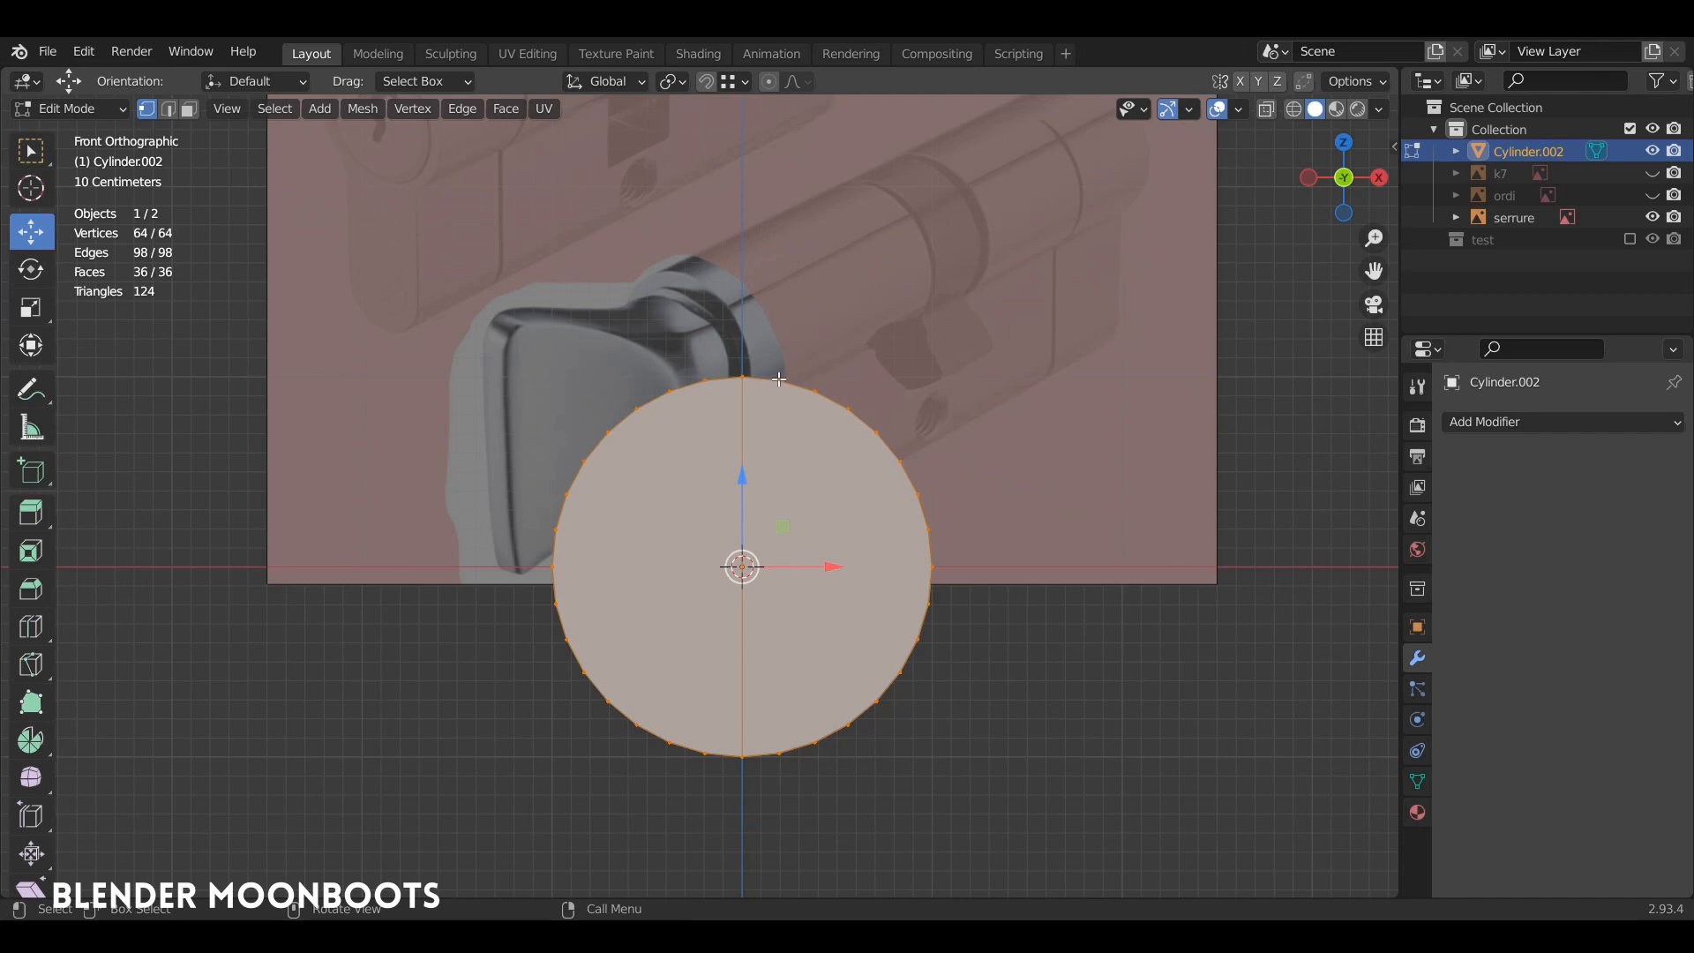
middle_click_drag(770, 375, 761, 411)
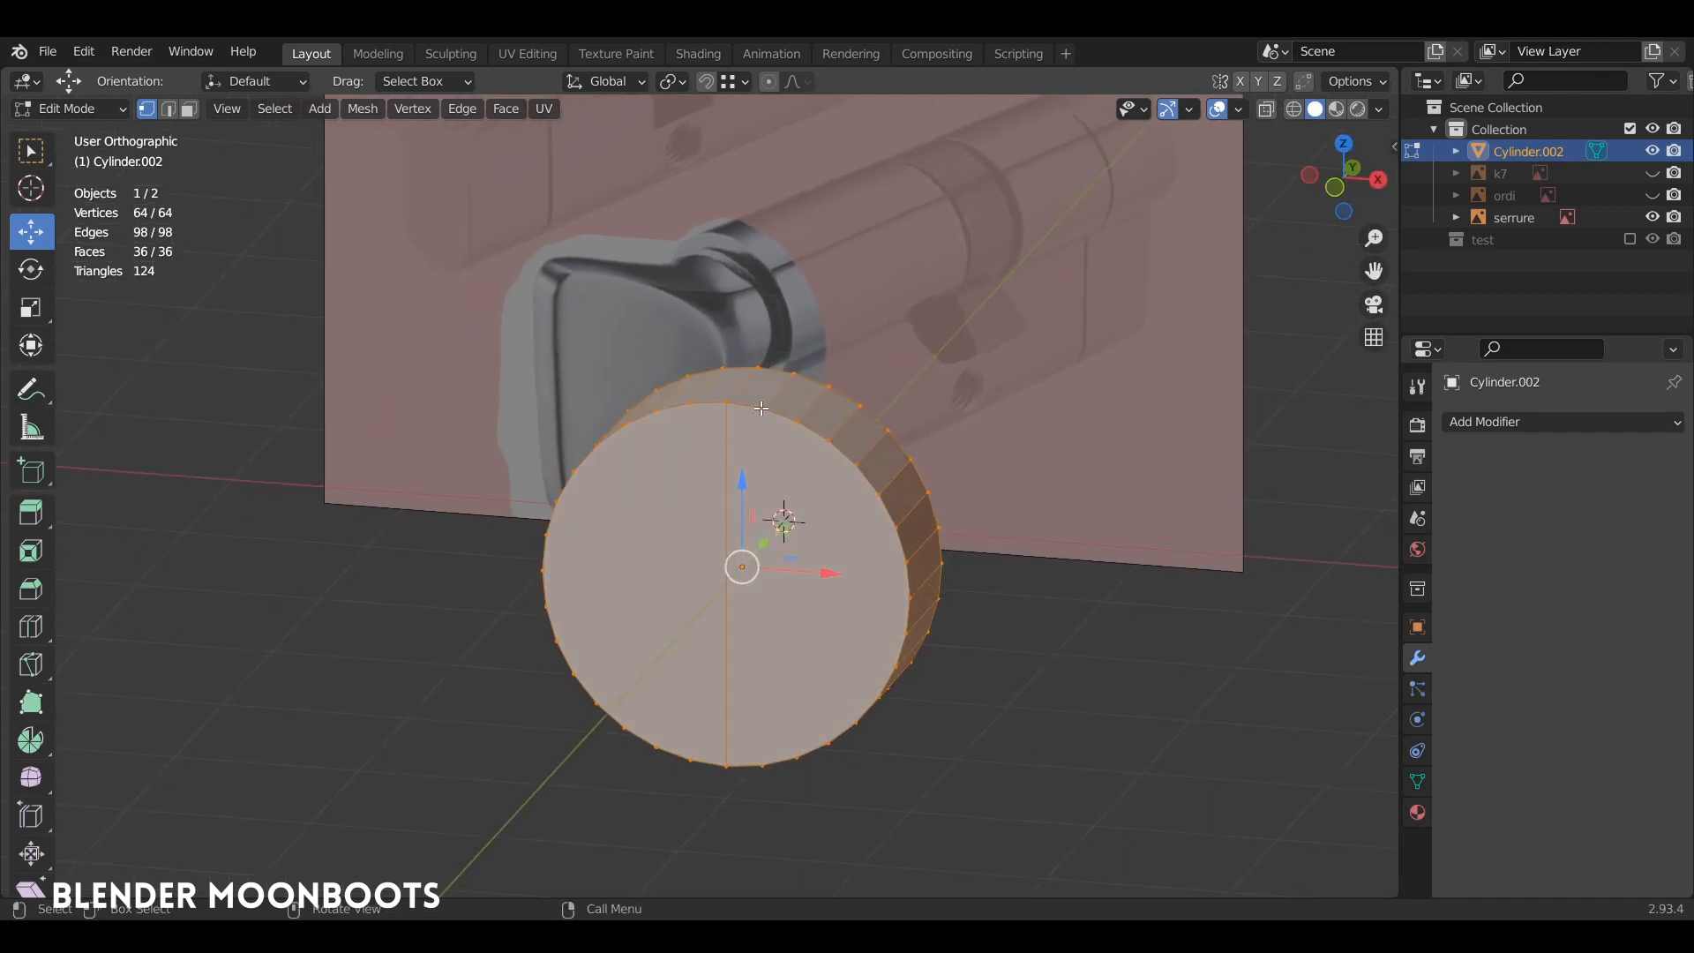
key("KP_1")
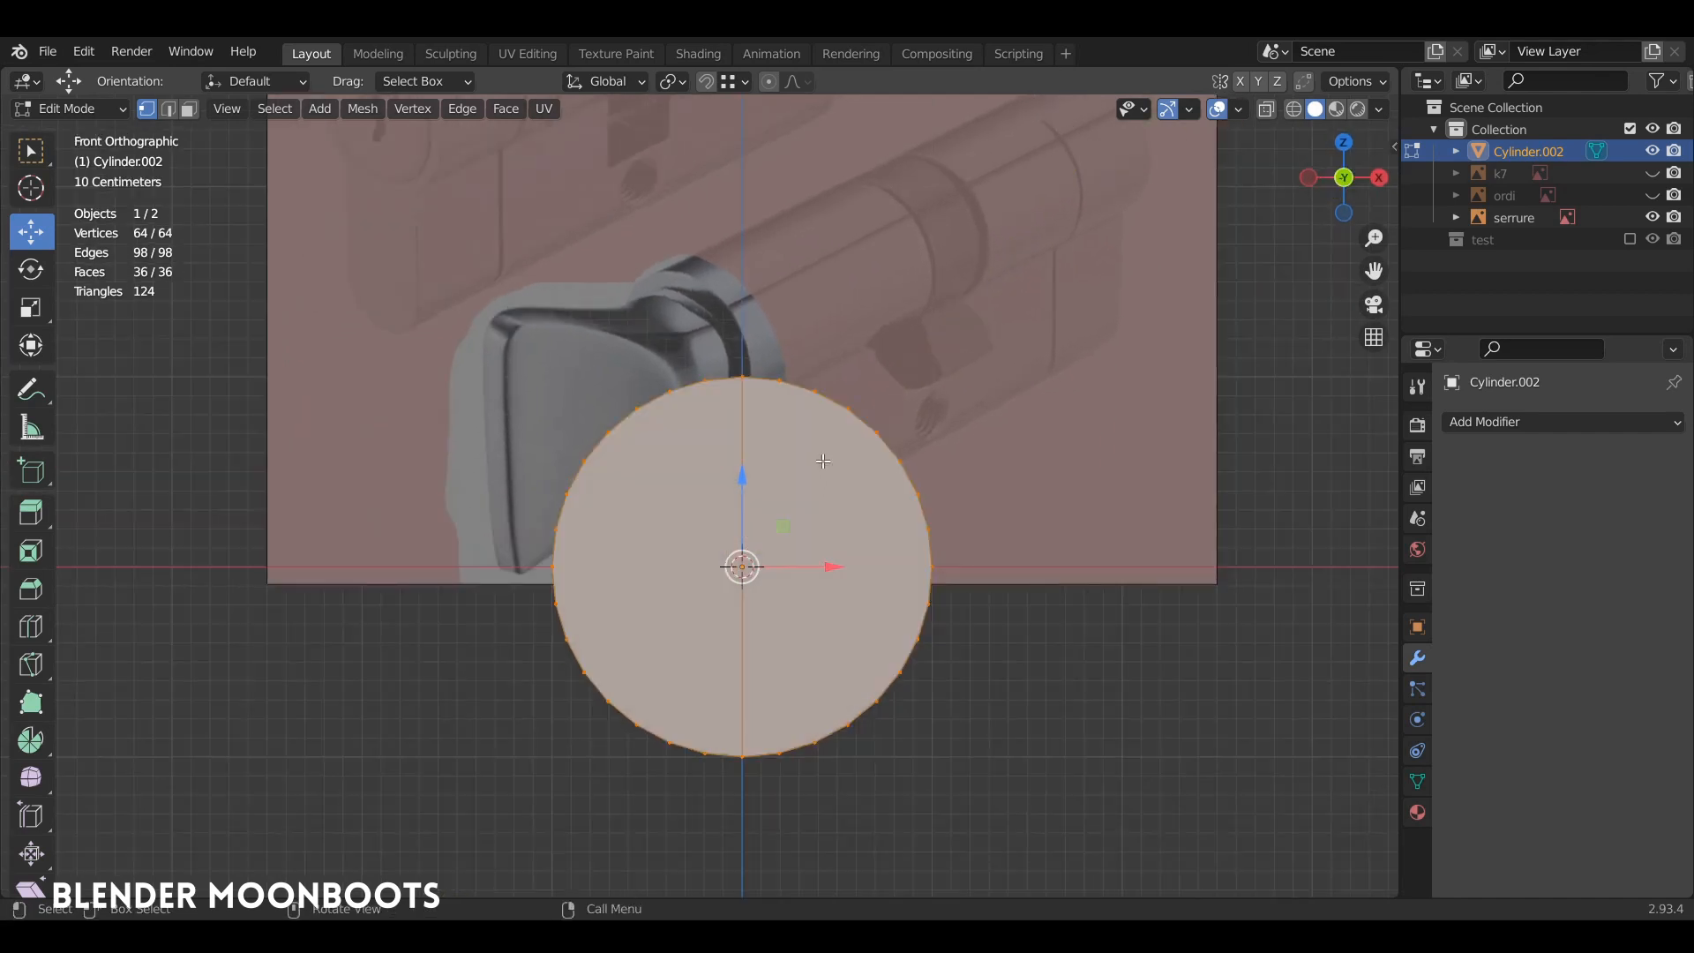
Knife-cut two vertical lines through the disc, joining the first and second vertex pairs on the +X side of the centre cut.
key("k")
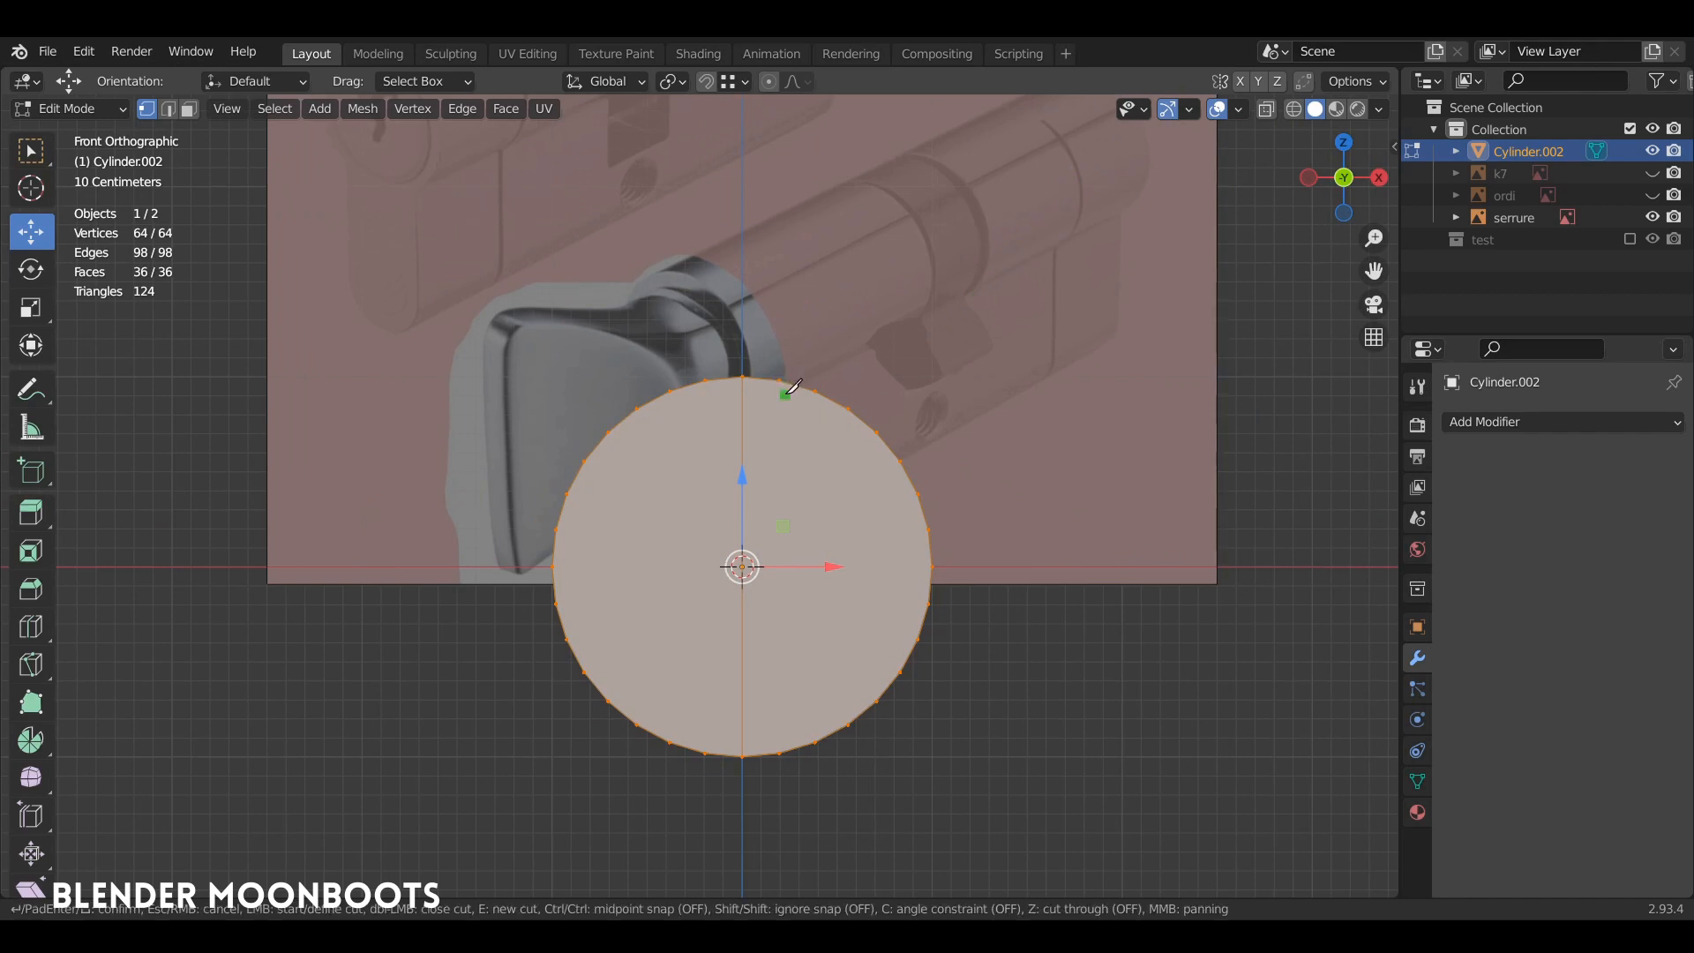
key("z")
key("c")
left_click(779, 381)
left_click(779, 755)
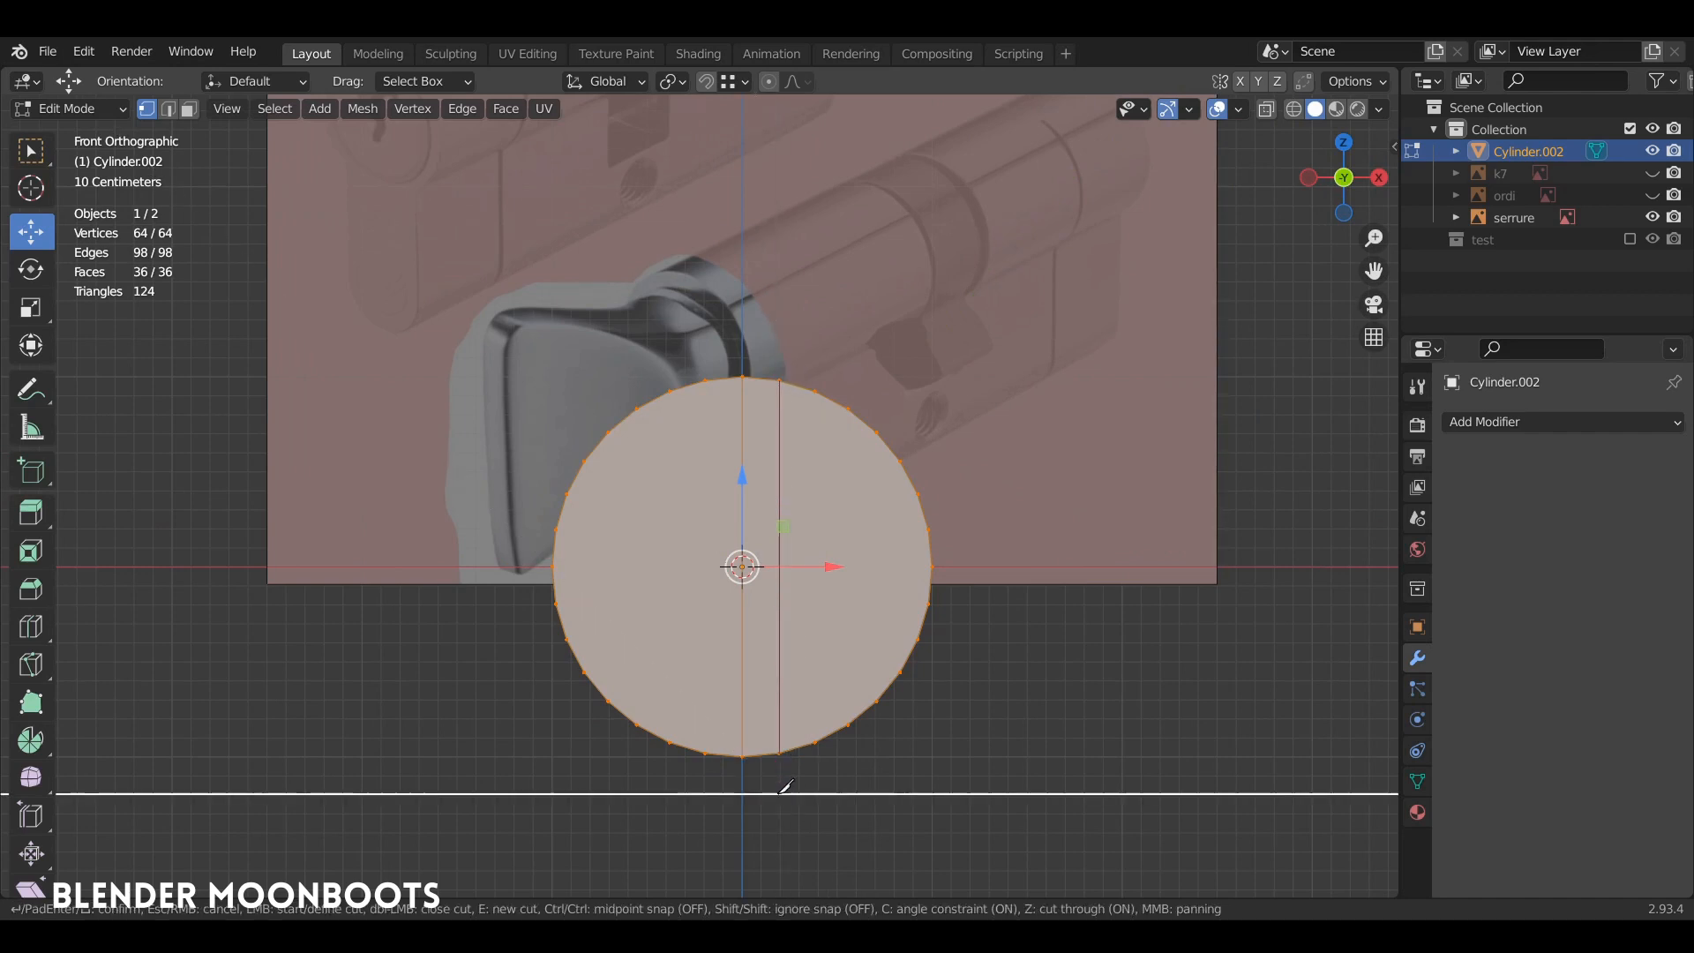
key("Return")
key("k")
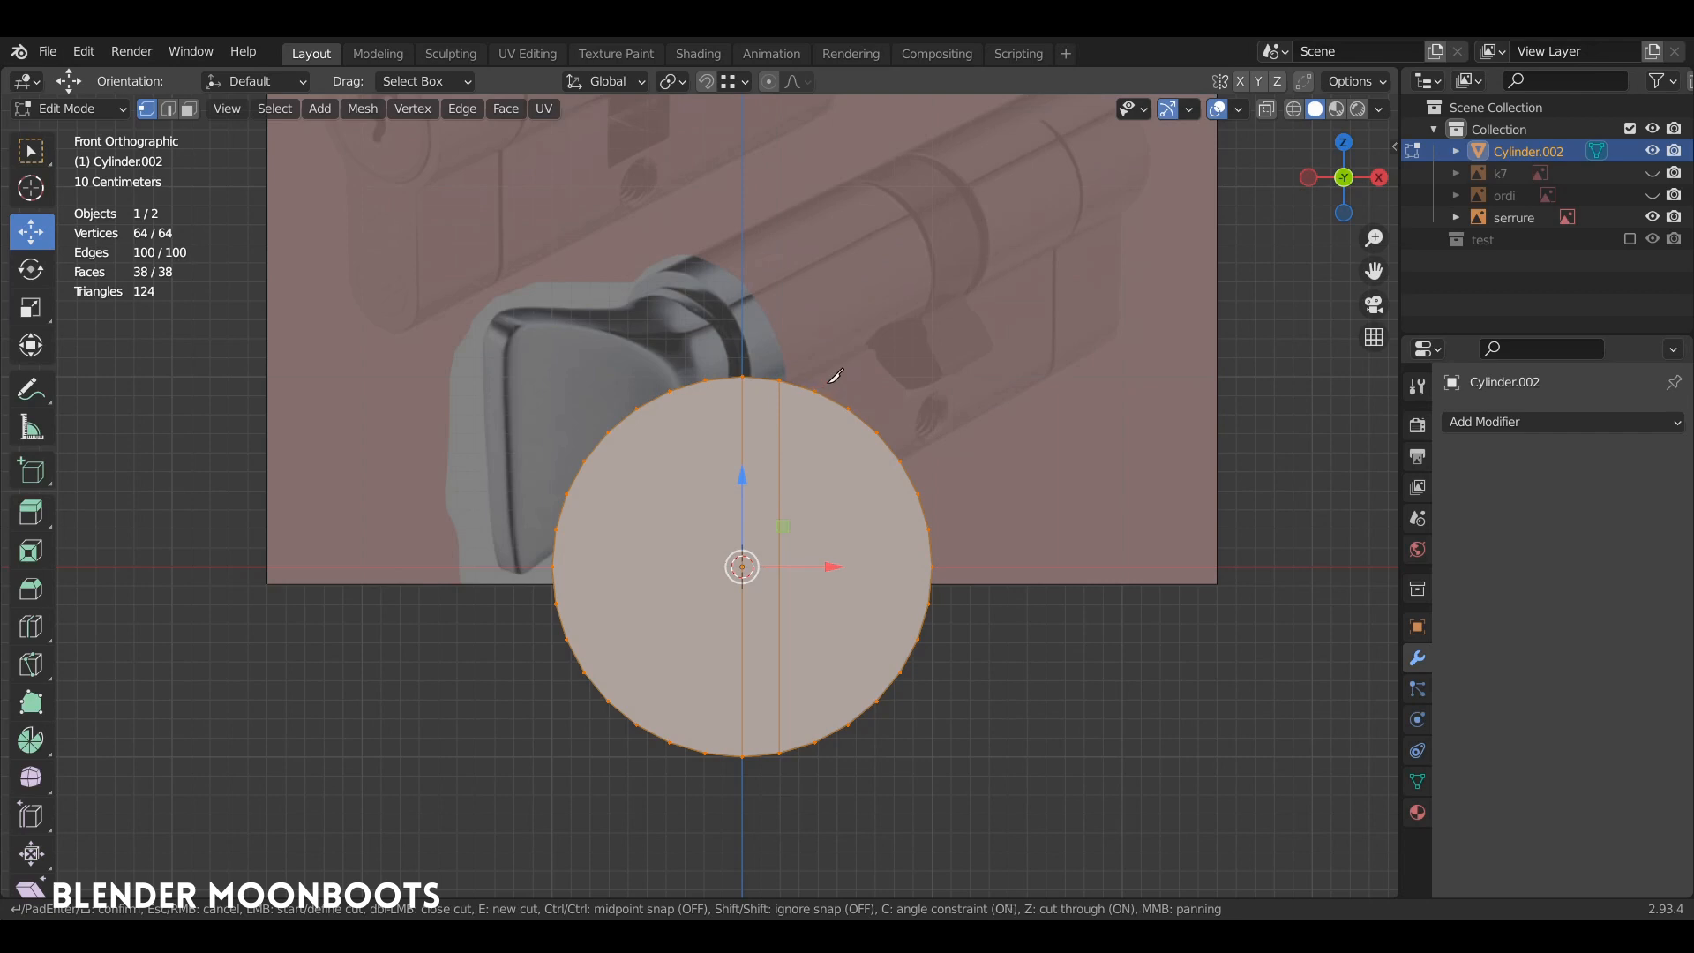
left_click(817, 389)
left_click(810, 806)
key("Return")
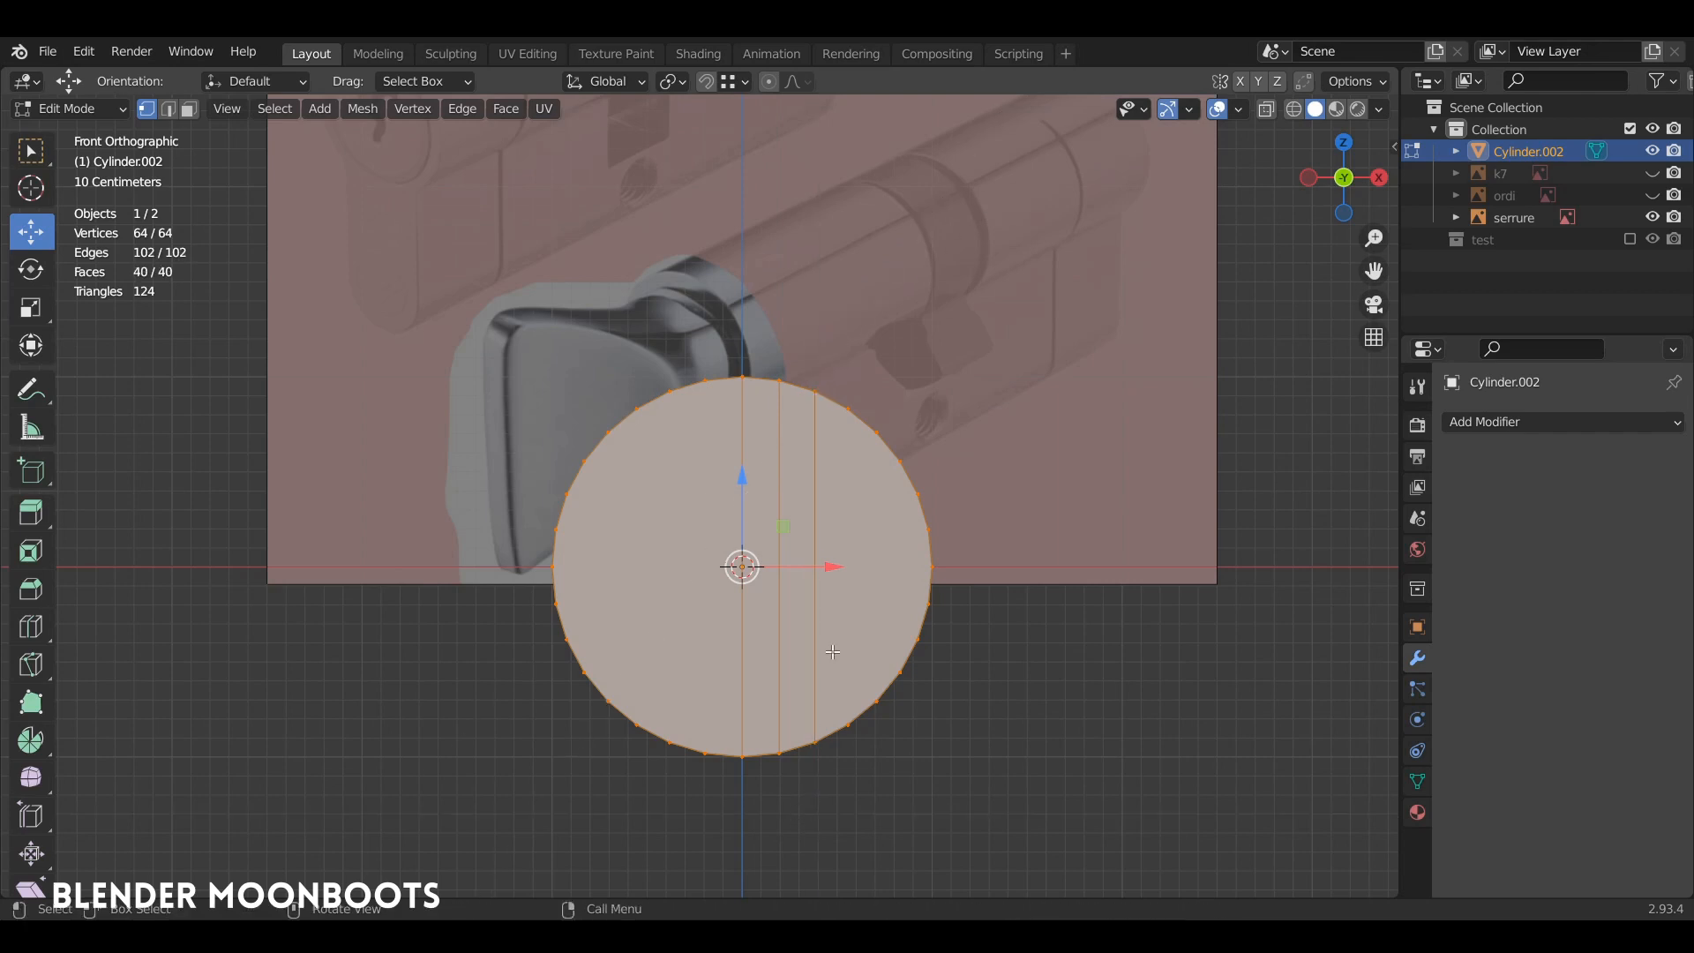
Add three more vertical cut-through knife cuts, joining the third, fourth and fifth vertex pairs on the disc's +X side.
key("k")
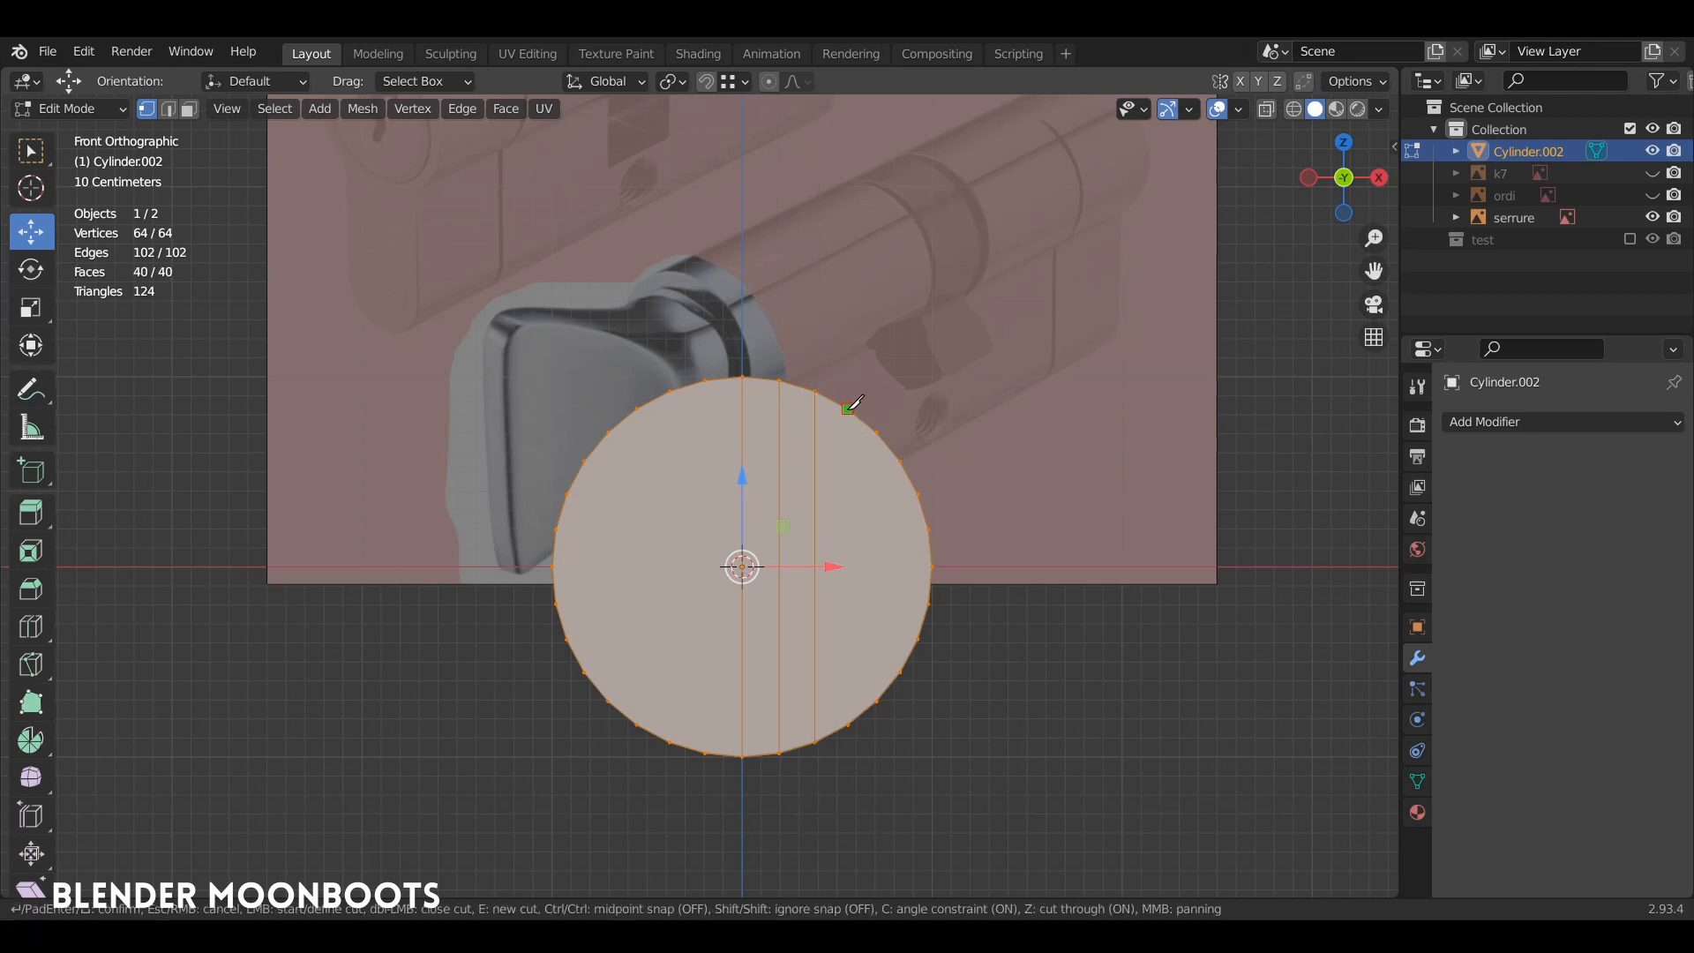
left_click(848, 409)
left_click(849, 727)
key("Return")
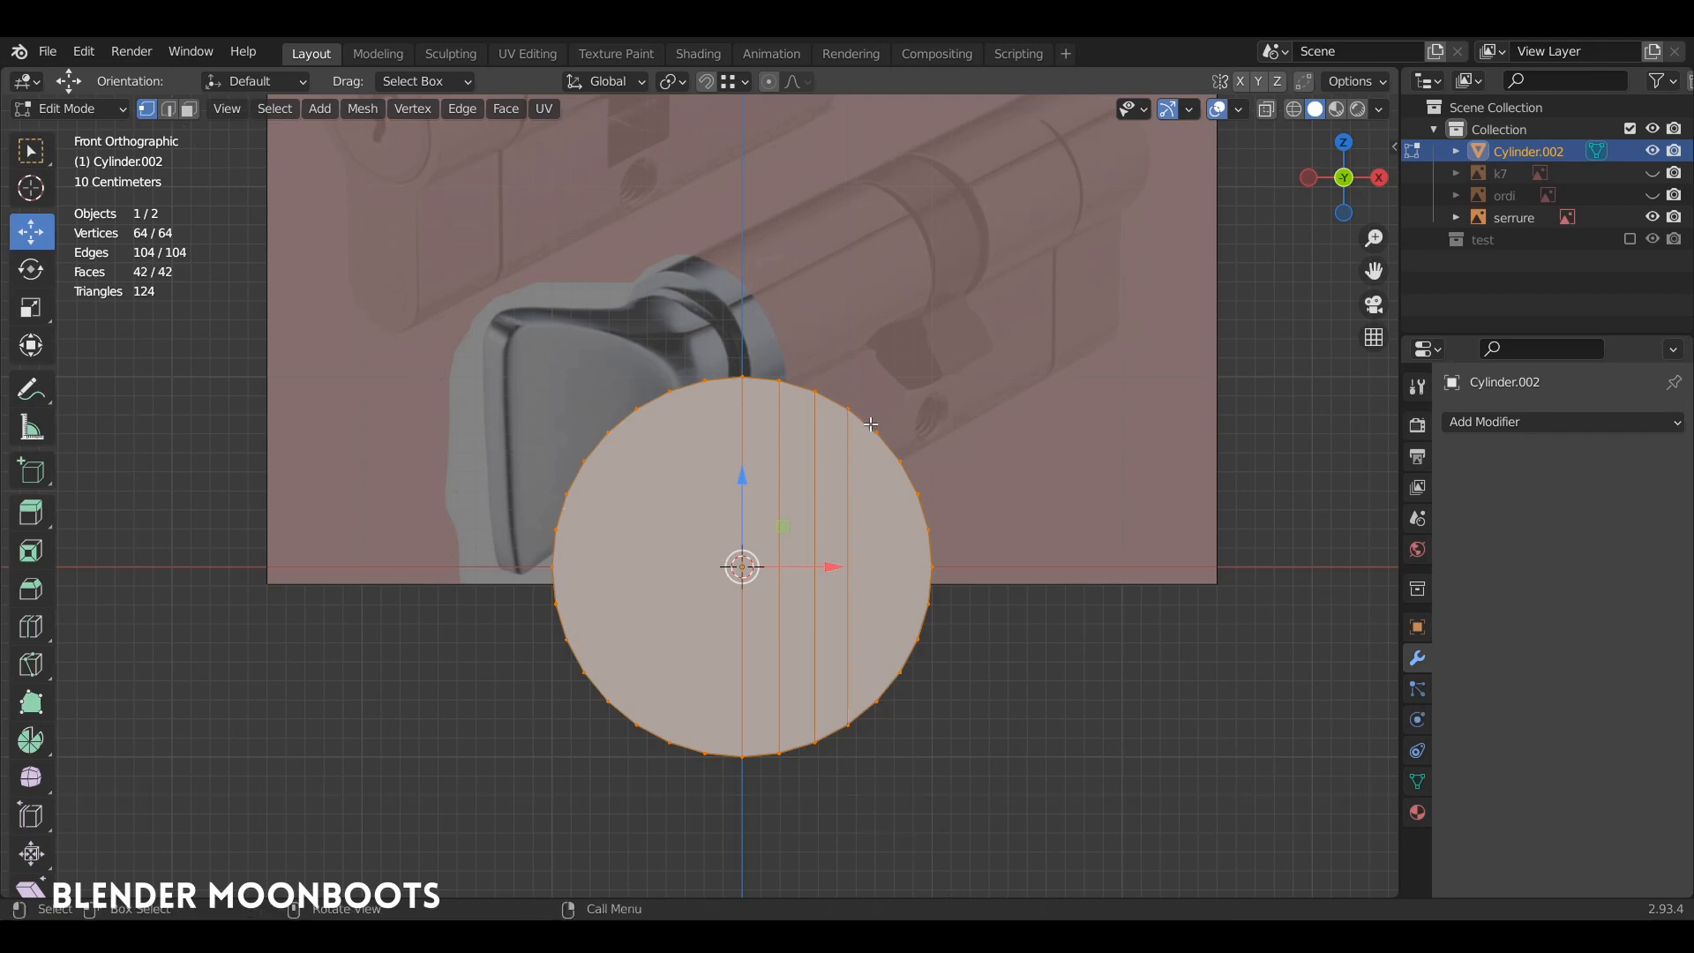
key("k")
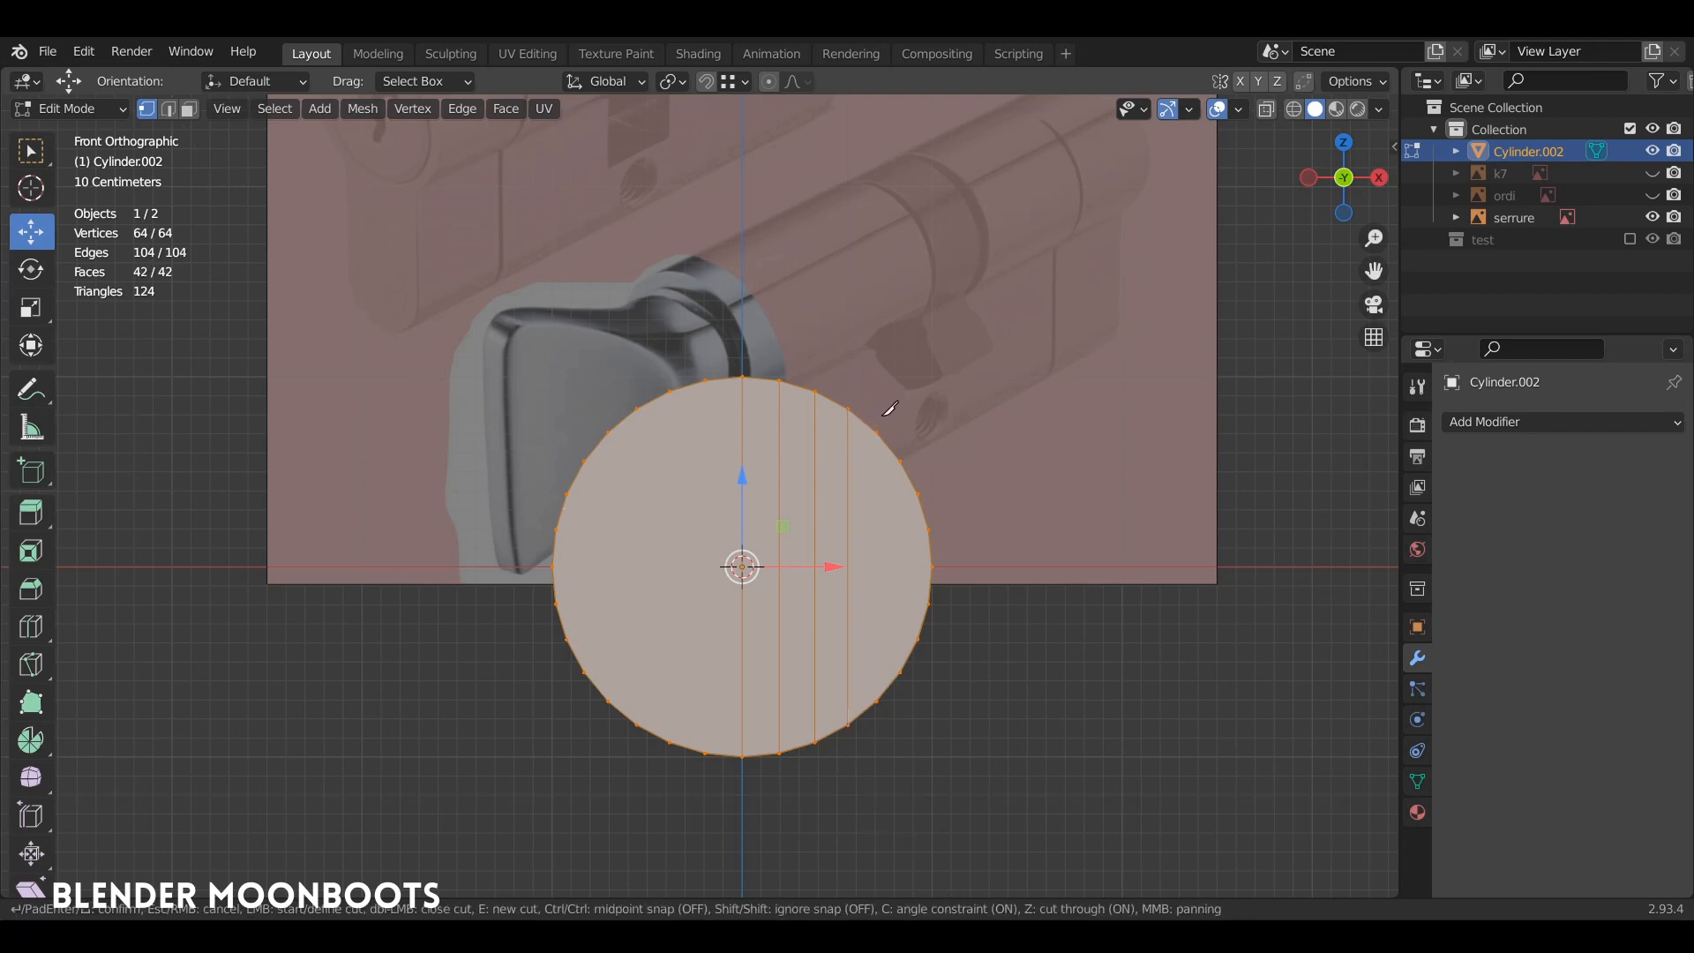
left_click(878, 425)
left_click(876, 704)
key("Return")
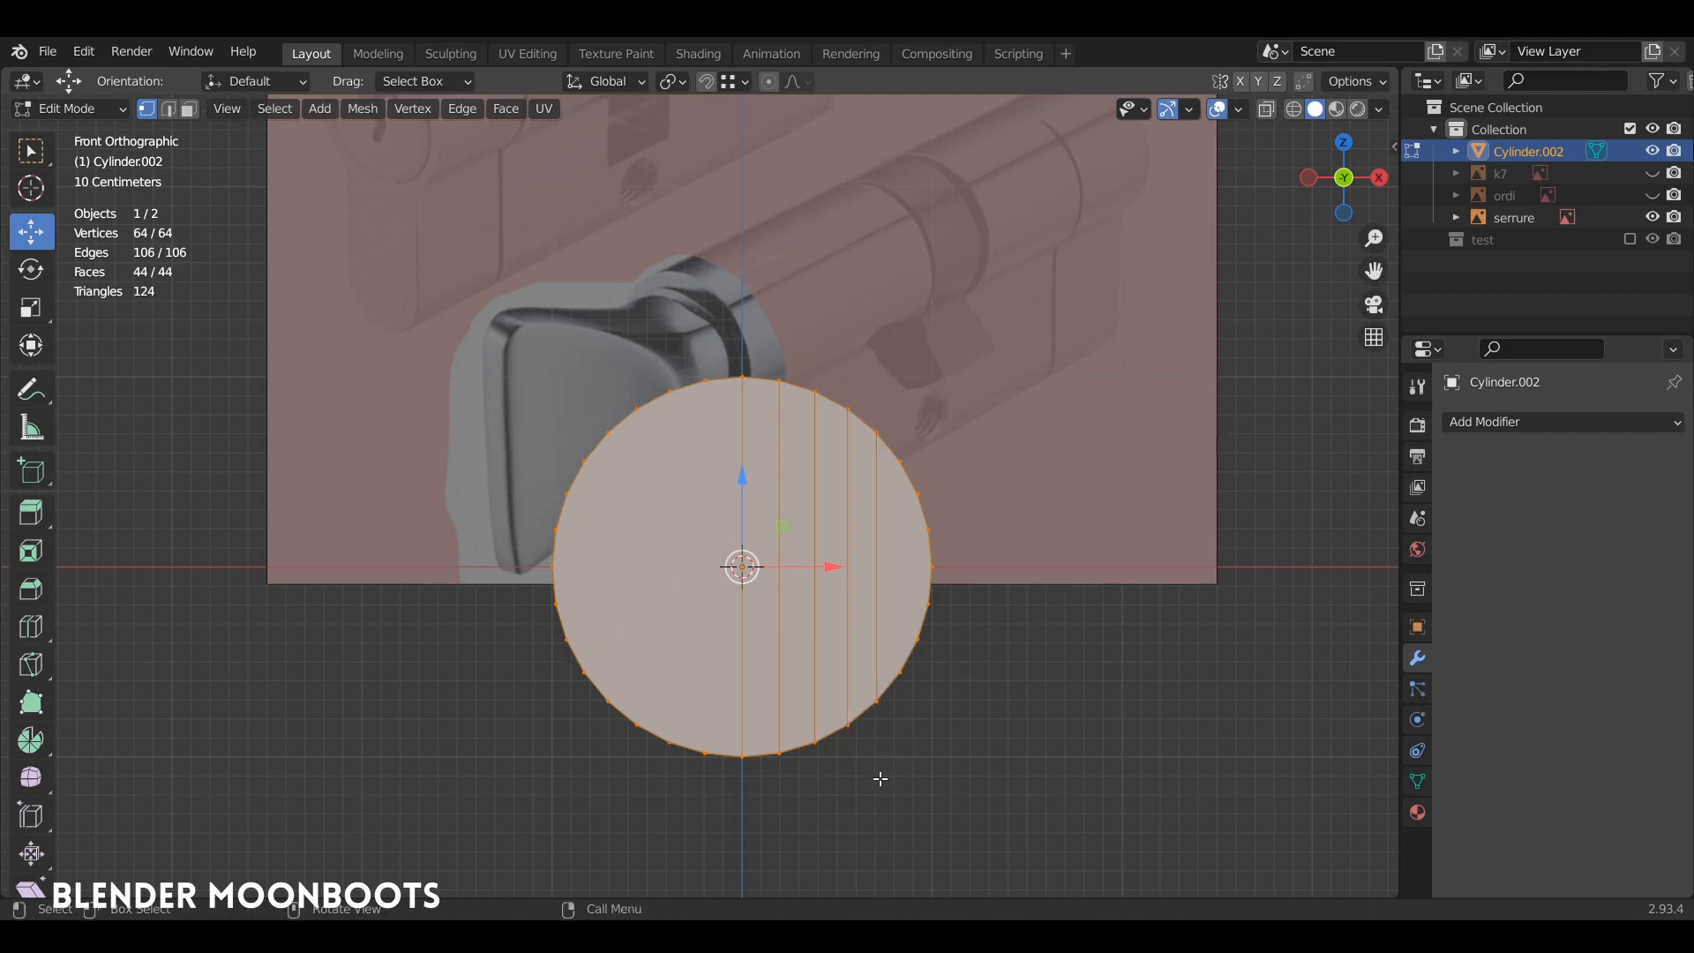
key("k")
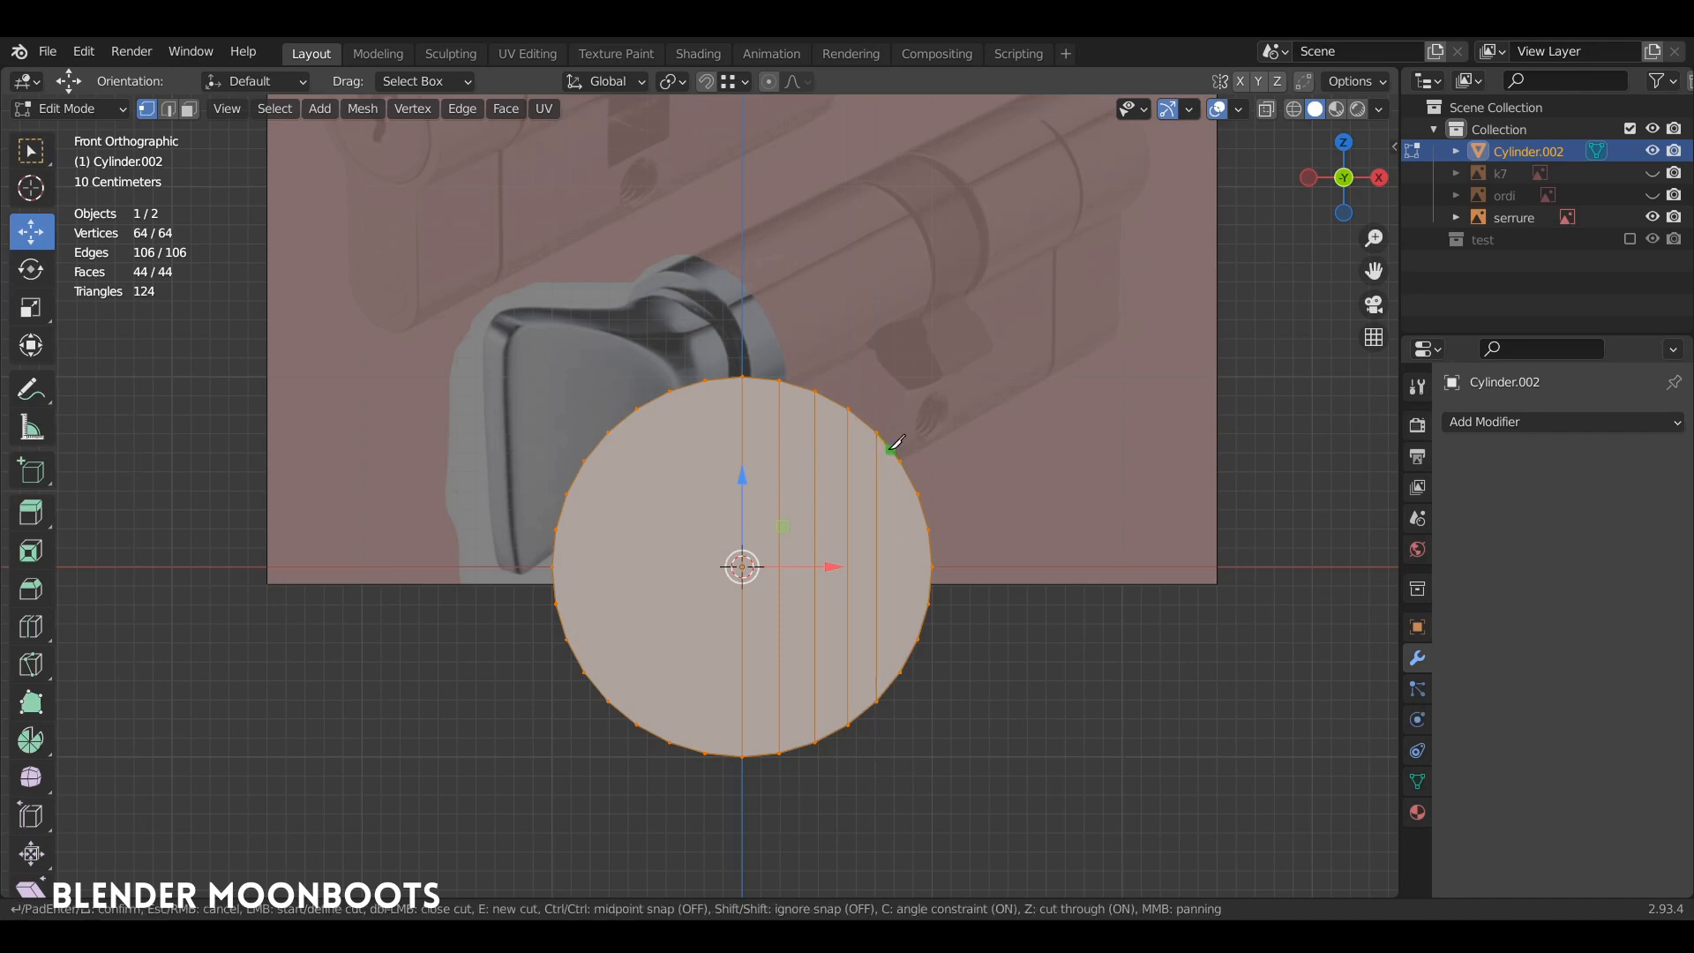
left_click(900, 460)
left_click(899, 673)
key("Return")
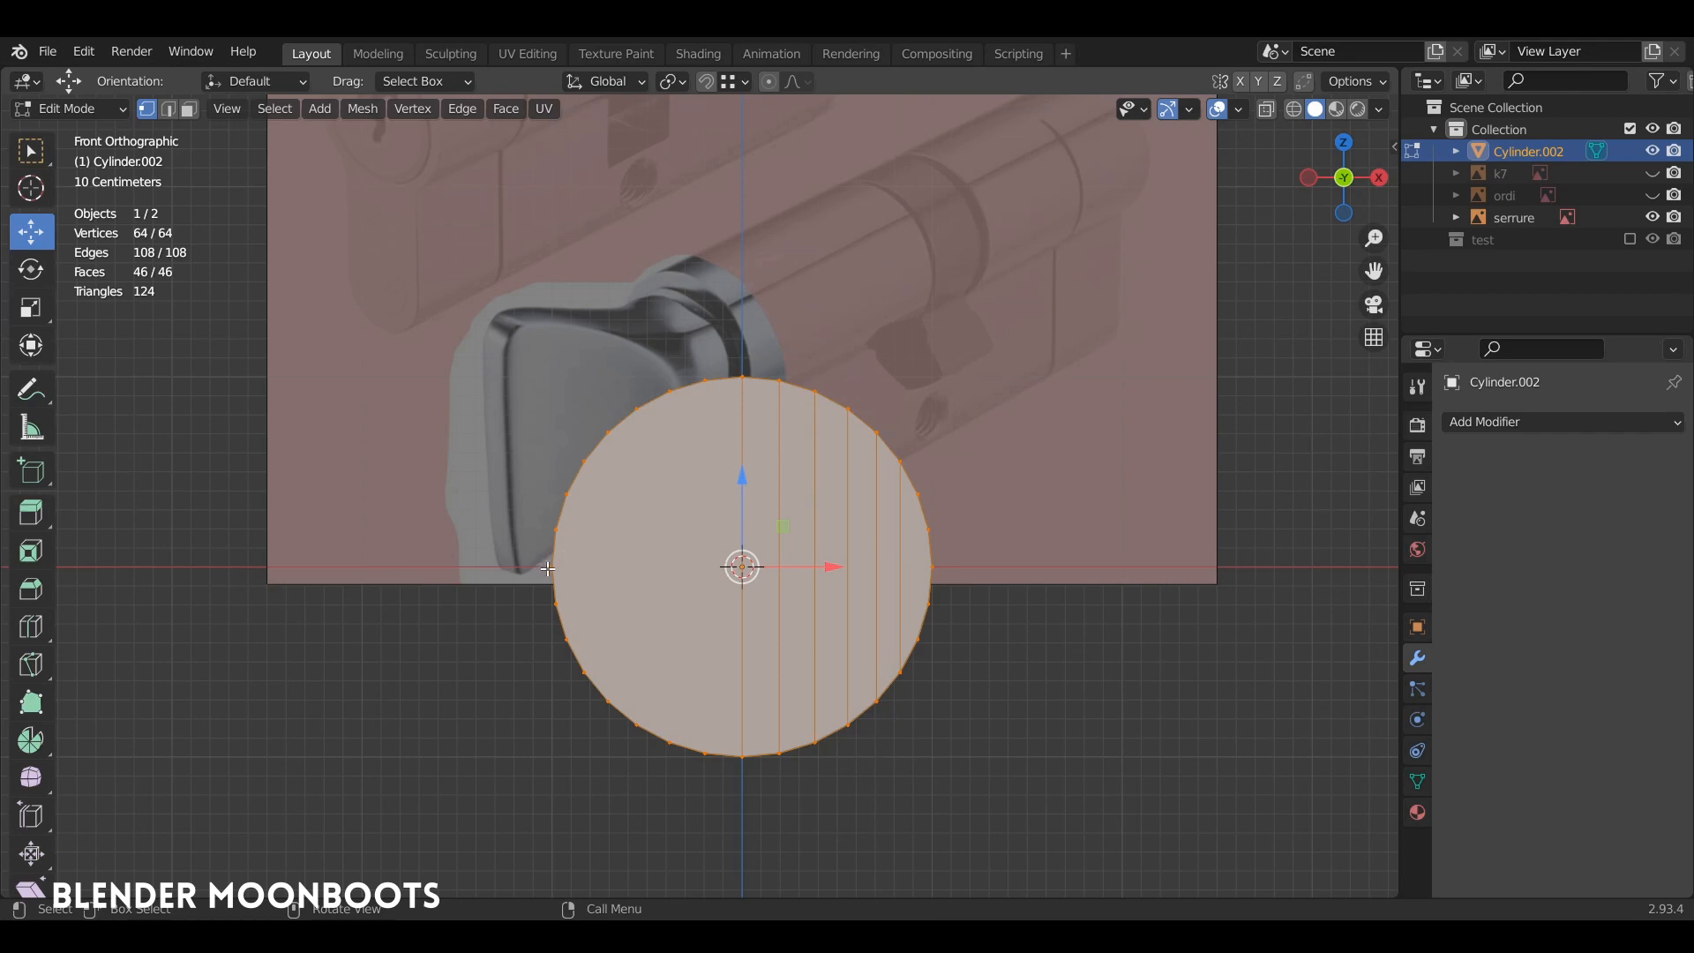
Knife-cut the disc horizontally through its centre, cutting through both sides from one rim vertex to the opposite one.
key("k")
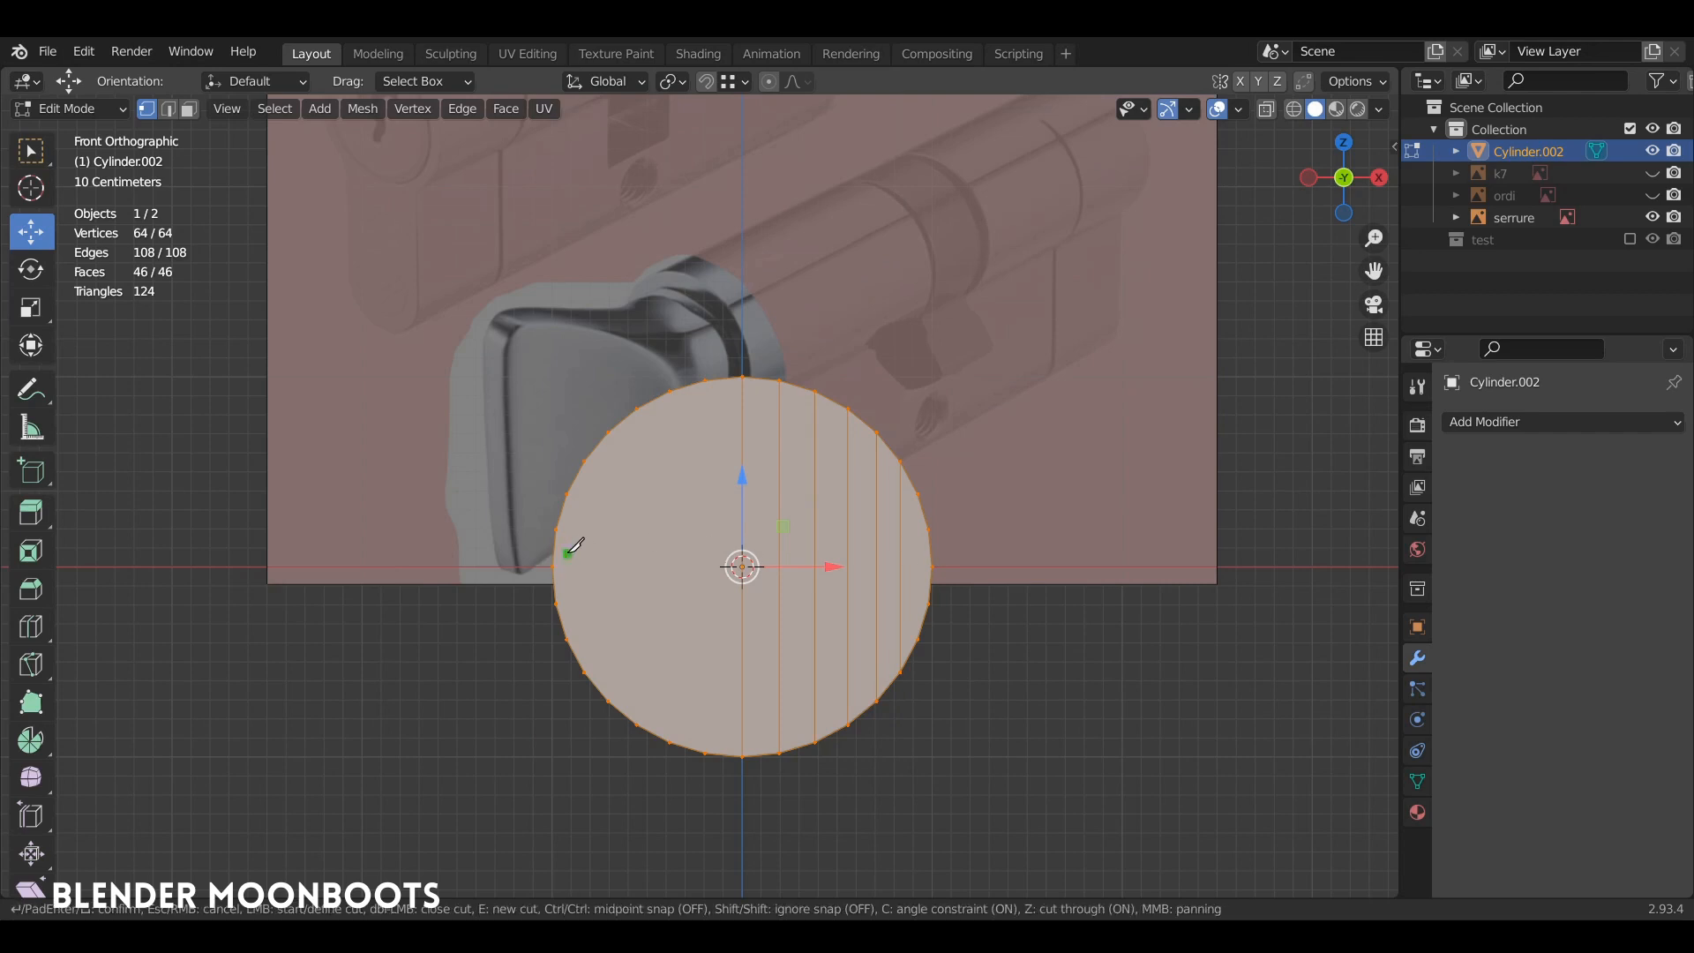
left_click(553, 566)
left_click(977, 564)
key("Return")
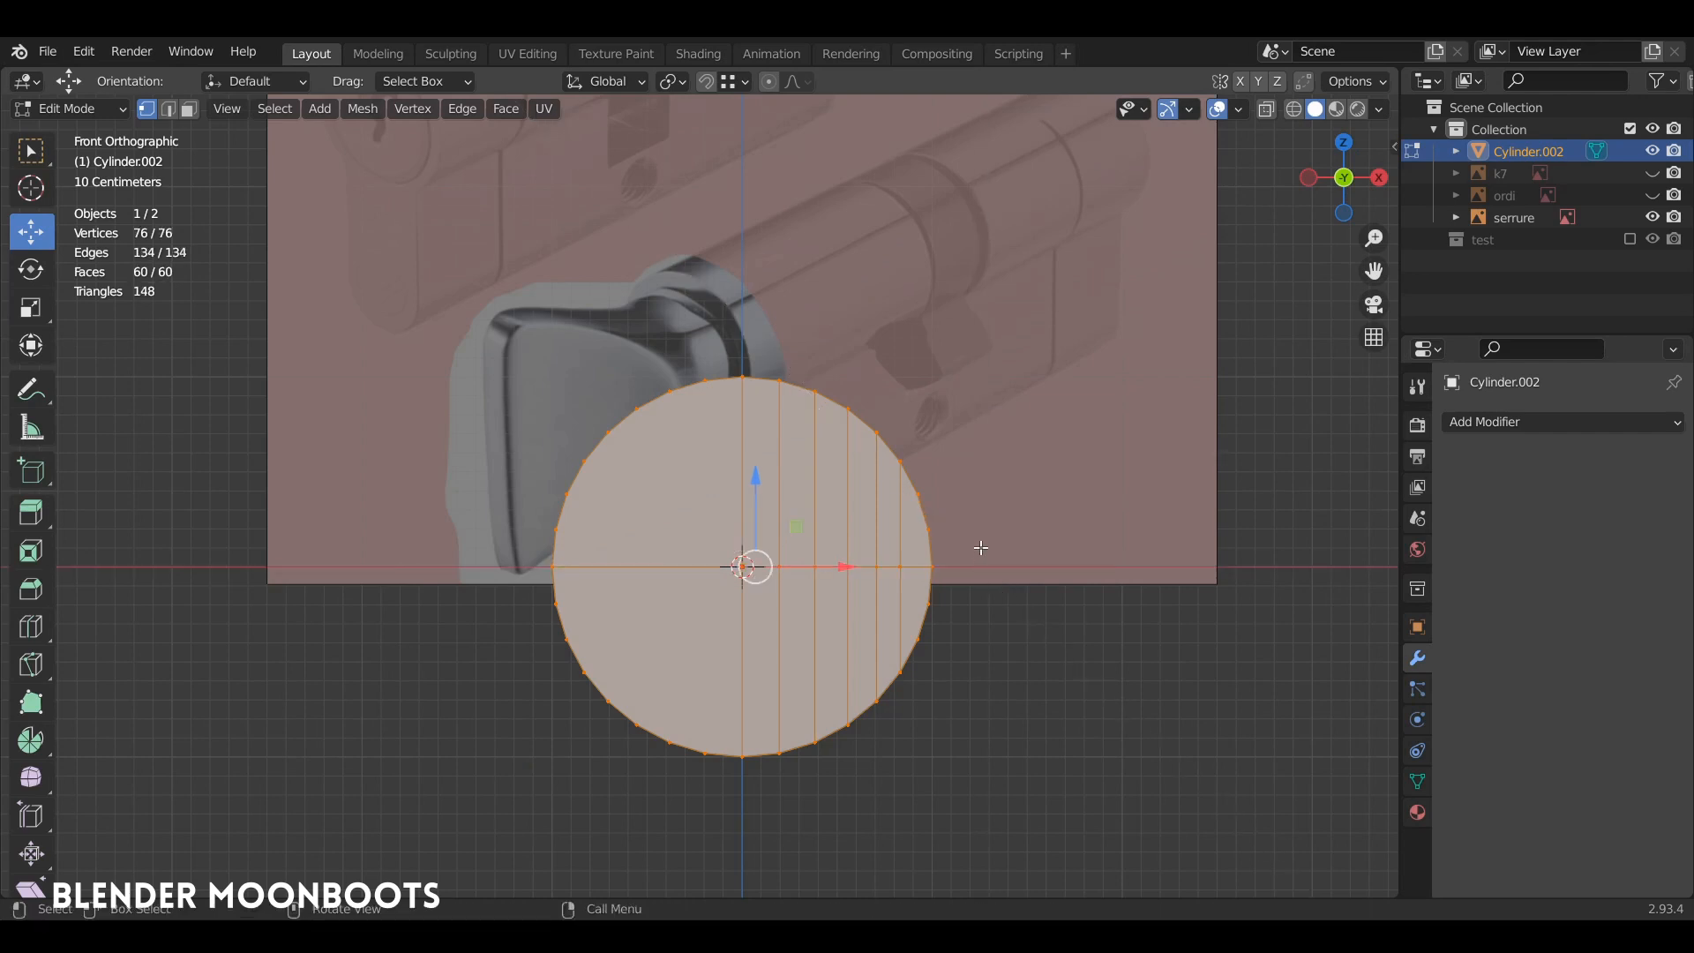
Delete the disc's vertices outside the +X, +Z quarter, keeping the centre cuts as its borders.
key("alt+a")
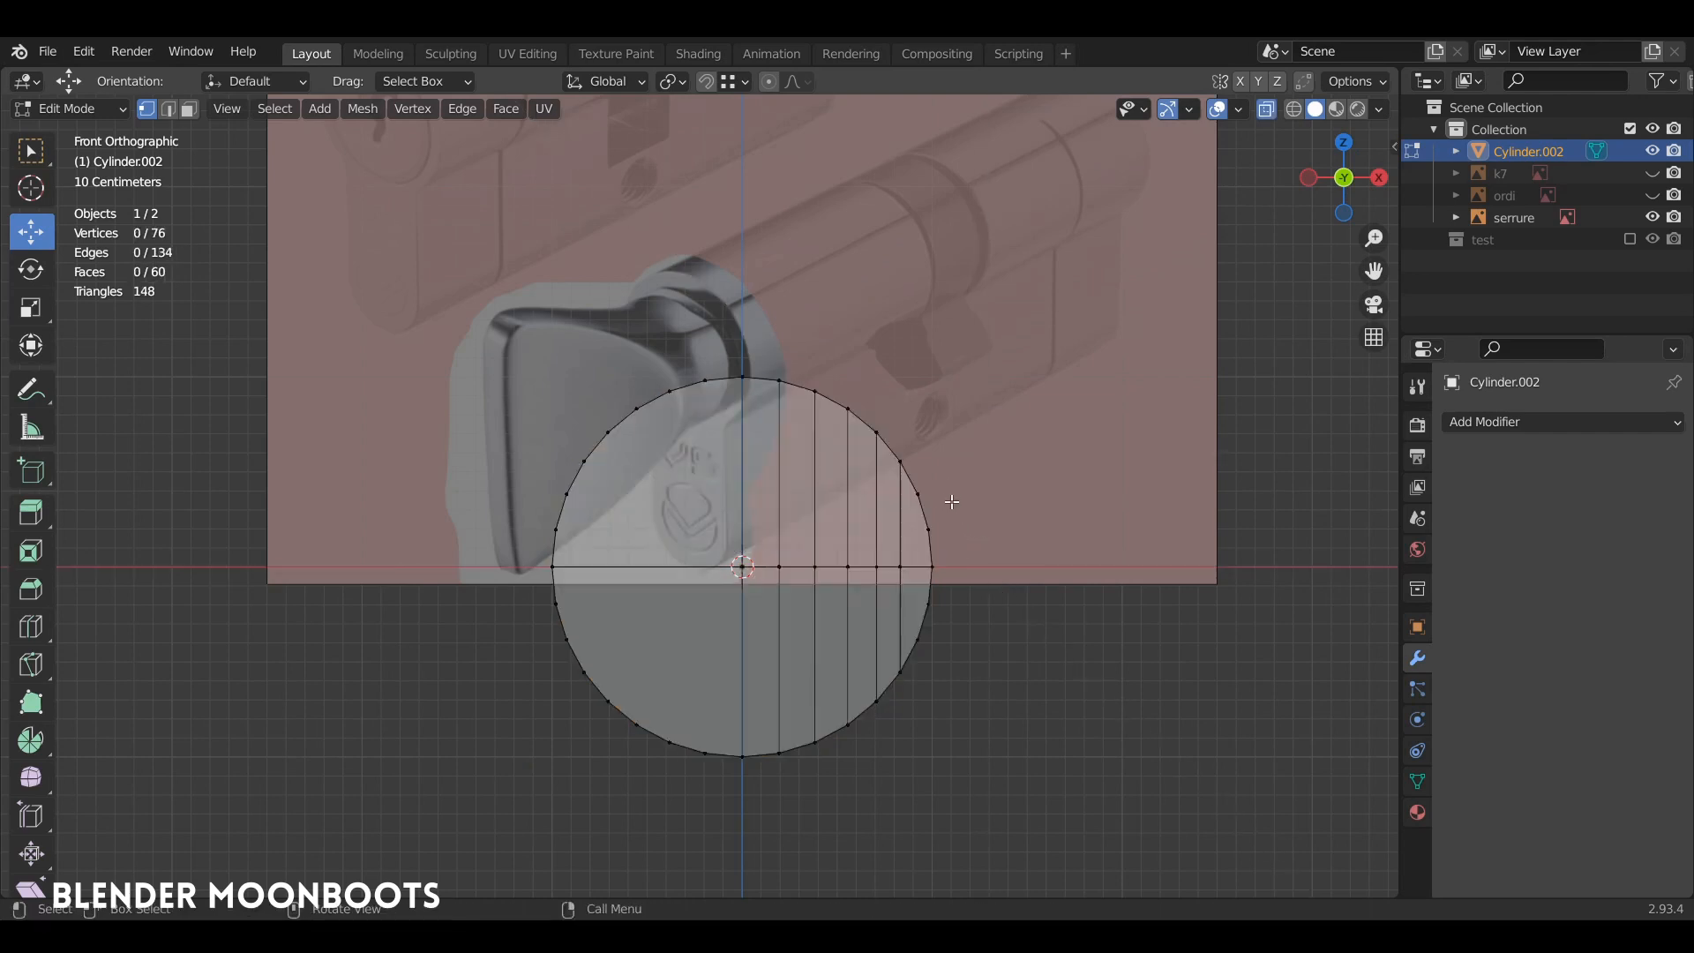
mouse_move(984, 573)
right_mouse_down("ctrl")
mouse_move(719, 565)
mouse_move(710, 353)
mouse_move(507, 780)
mouse_move(1002, 644)
mouse_move(914, 534)
right_mouse_up("ctrl")
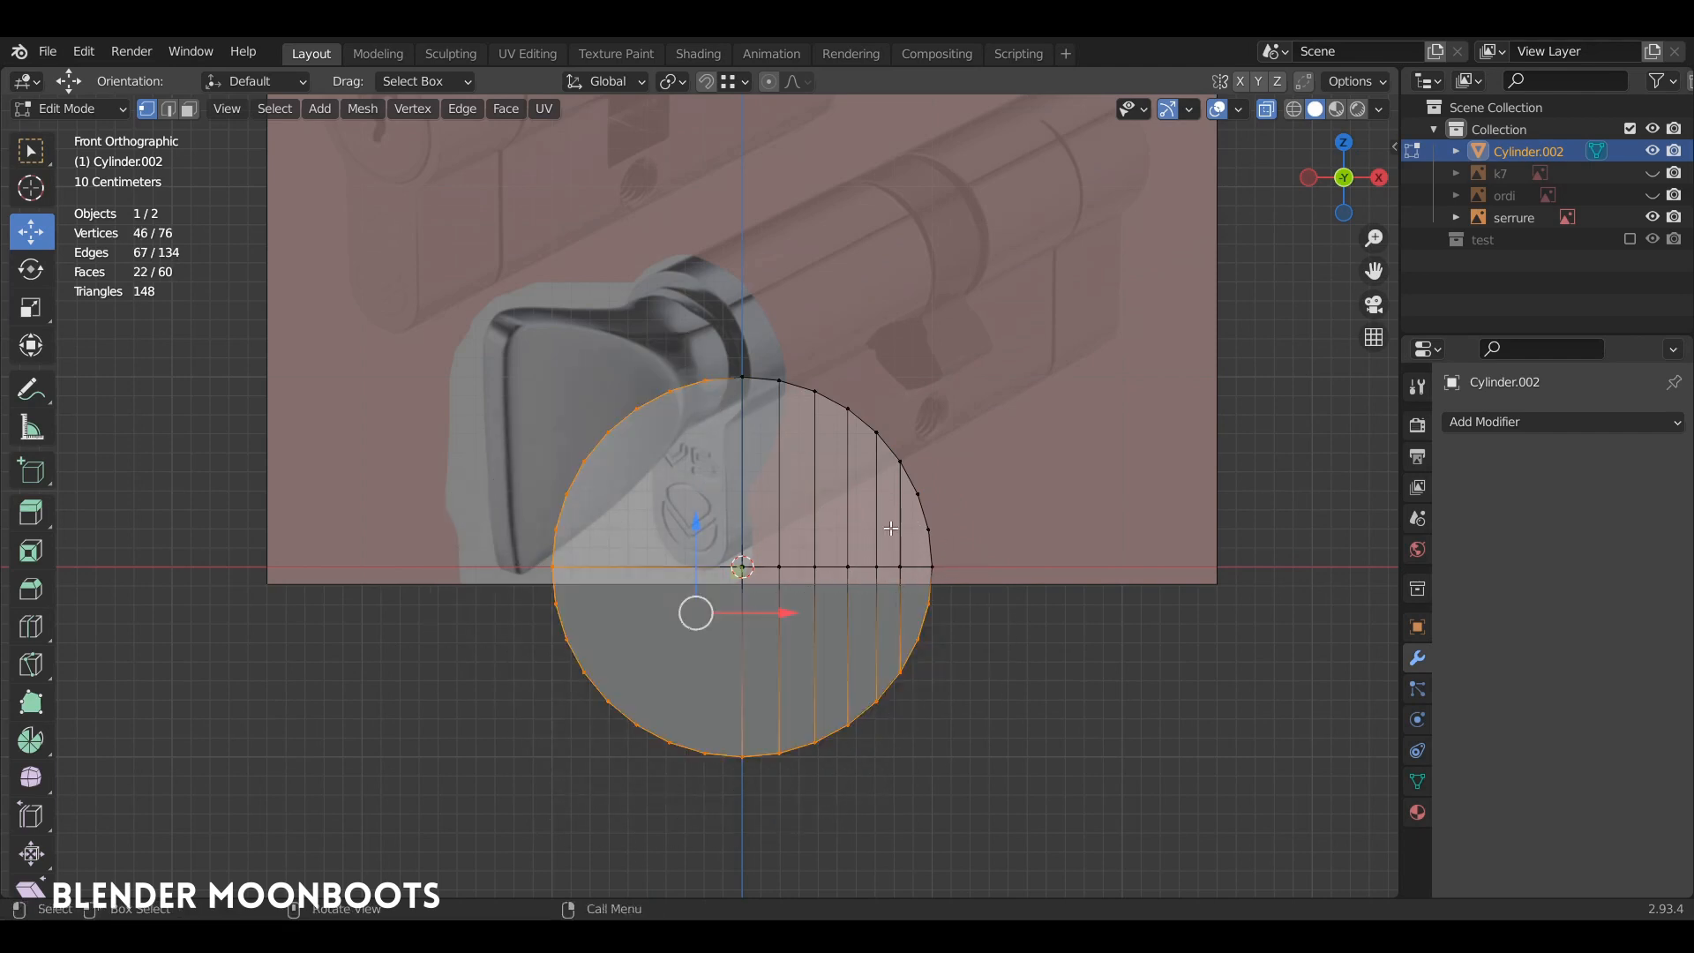
key("x")
left_click(823, 427)
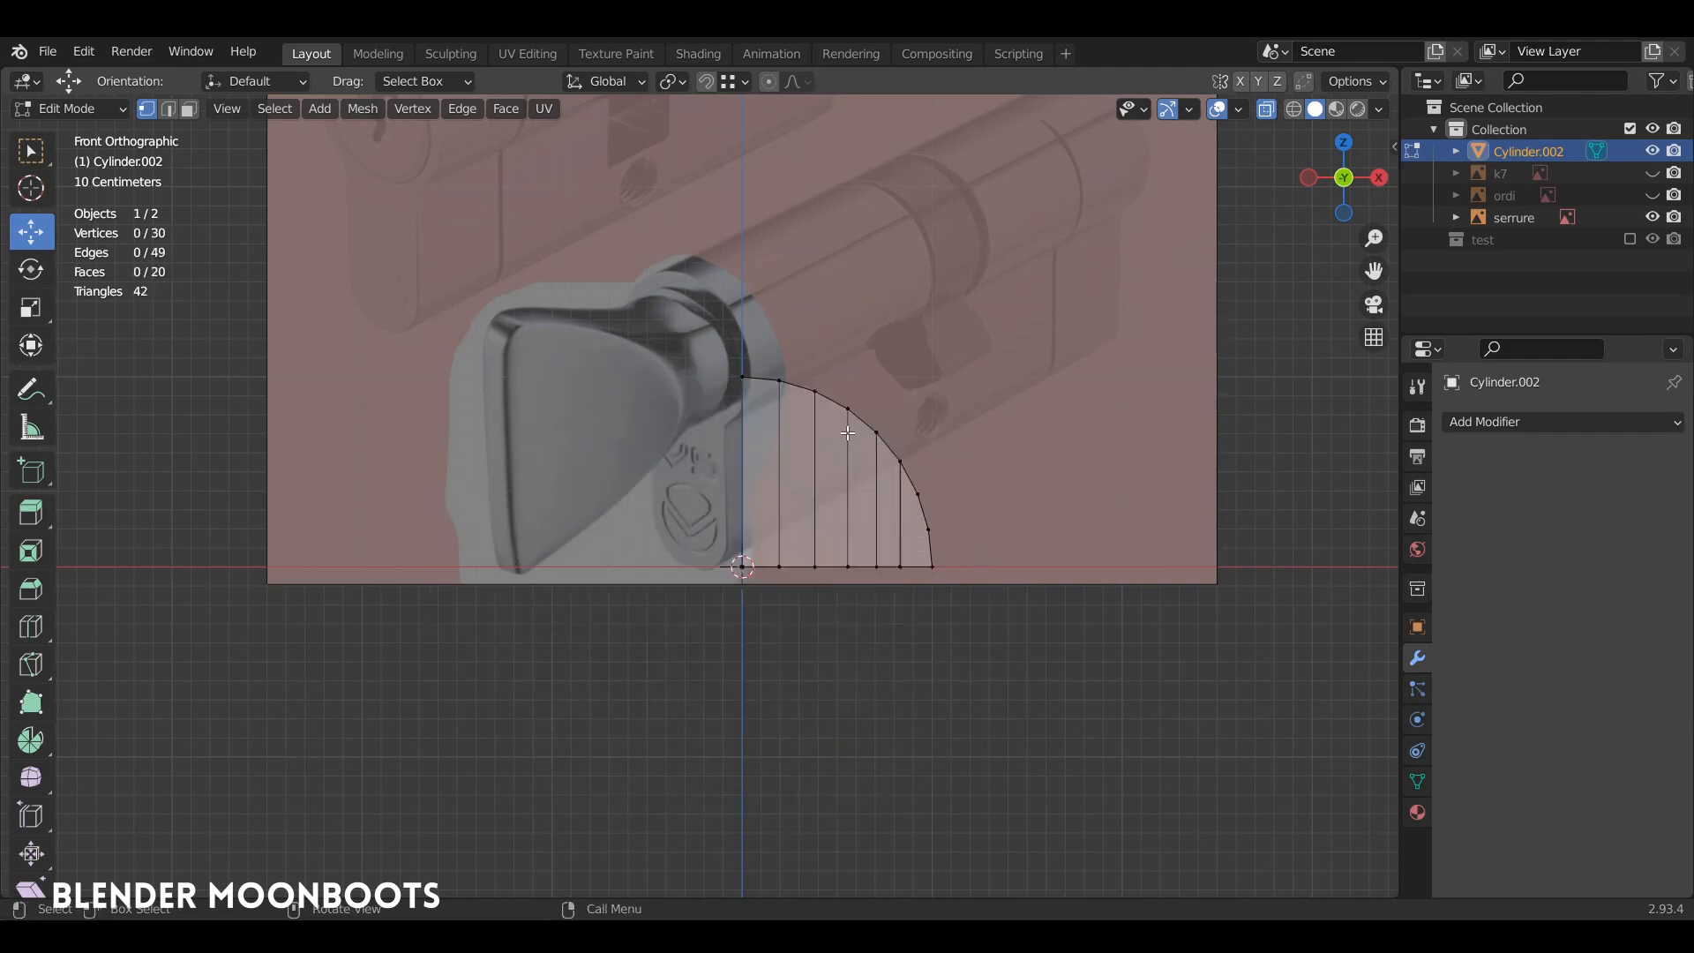
Add a Mirror modifier on the X and Z axes to rebuild the full disc from the quarter.
middle_click_drag(848, 432, 942, 521)
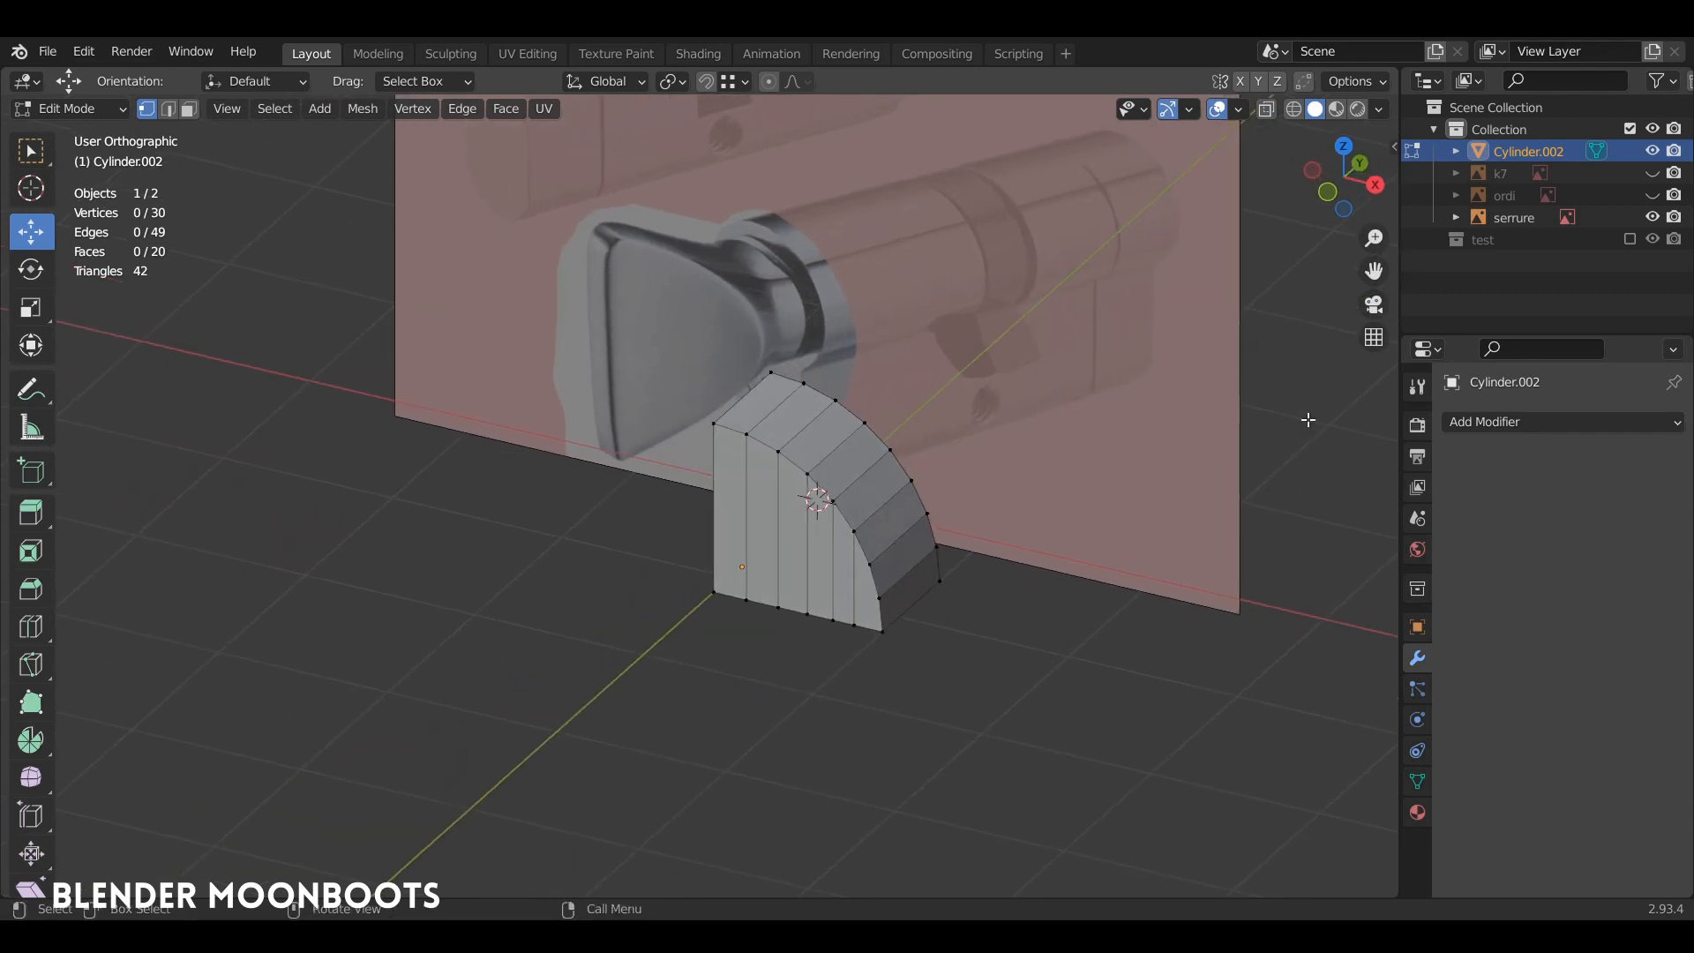
left_click(1471, 427)
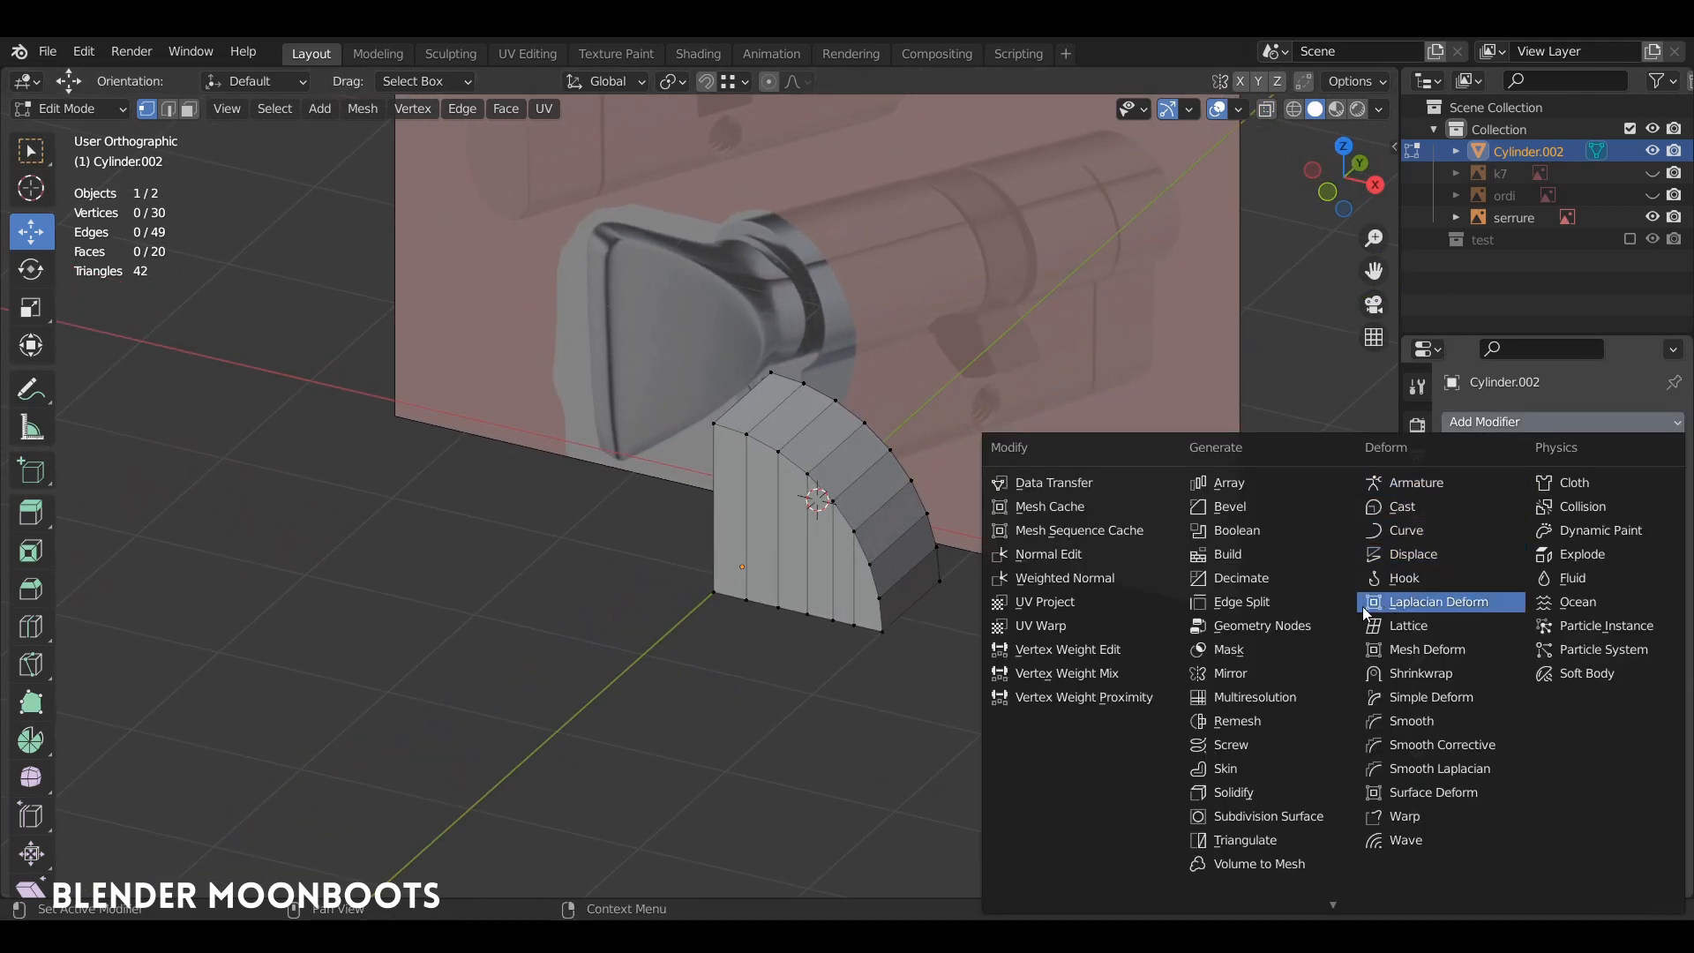
left_click(1270, 672)
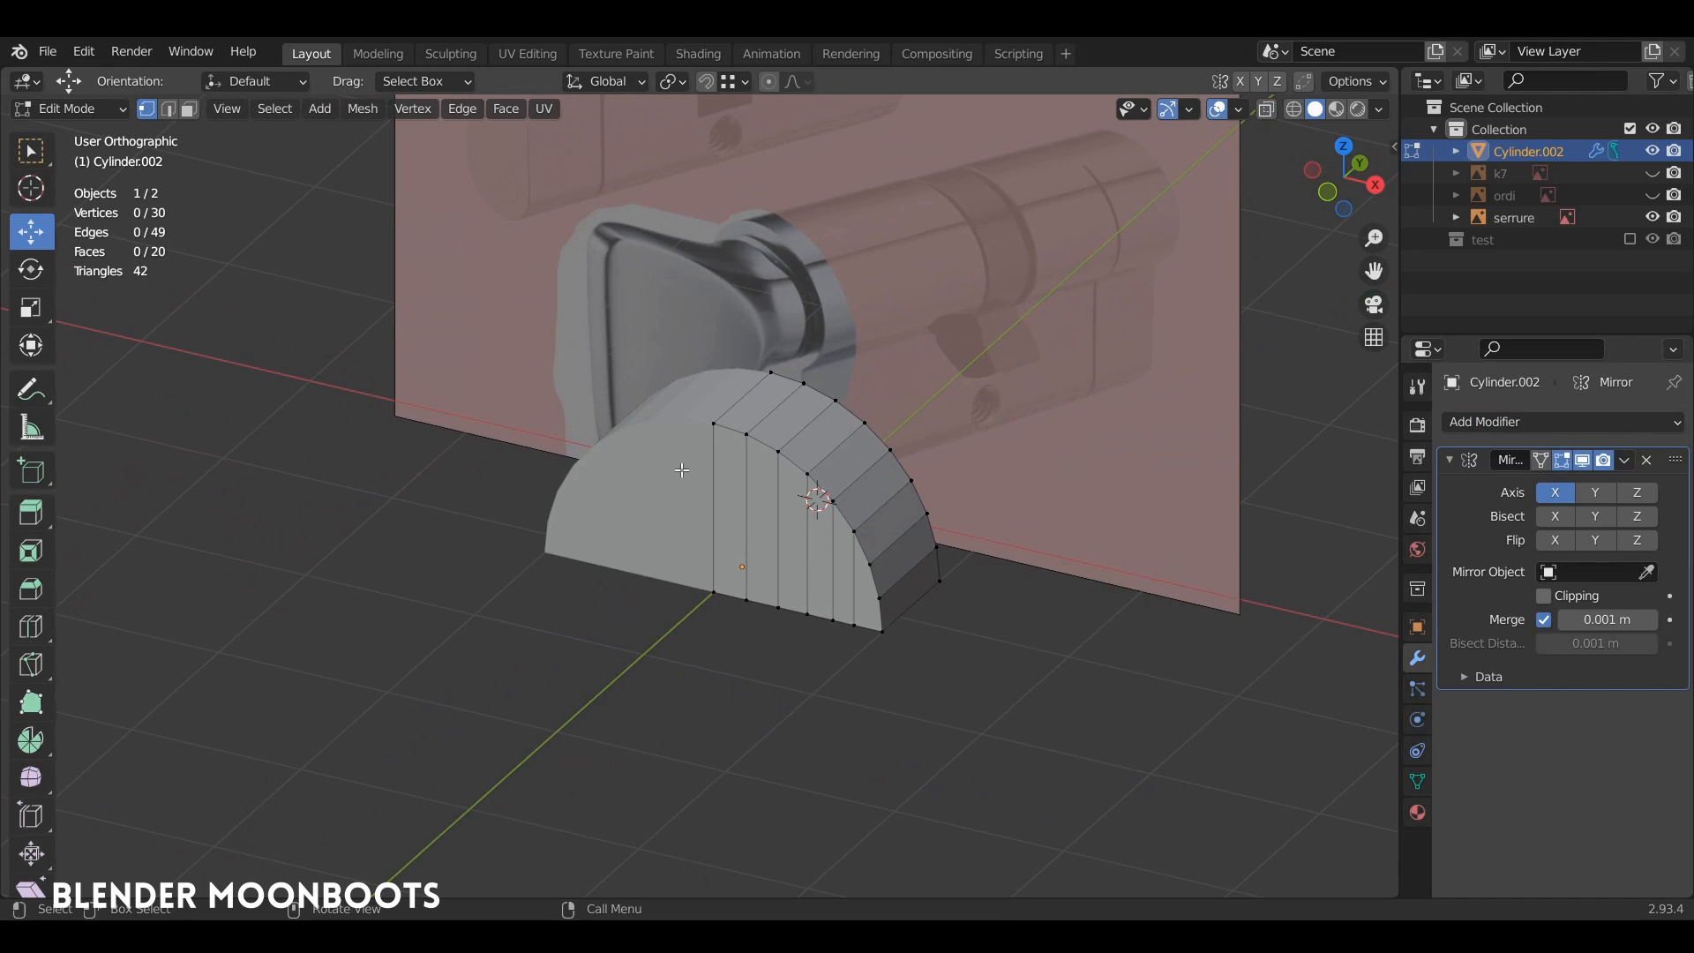
left_click(1636, 492)
middle_click_drag(816, 529, 831, 523)
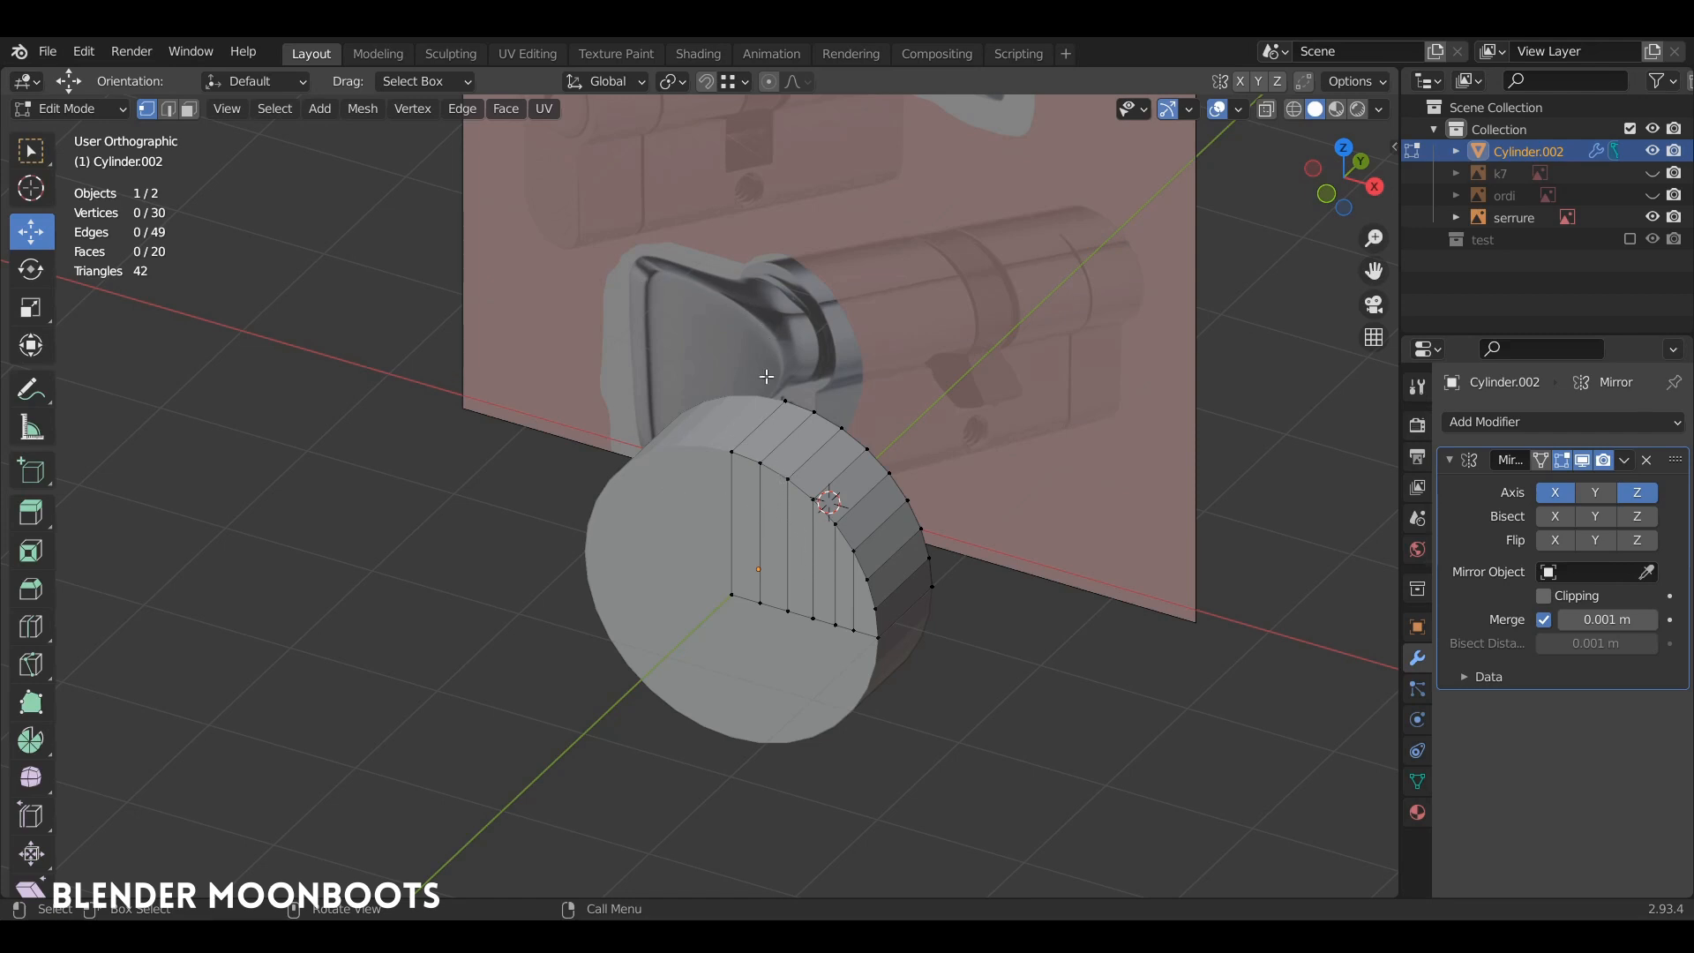
Move the front strip next to the centre line -0.944 m along Y using proportional editing with Sharp falloff and size 0.751.
left_click(762, 465)
left_click(761, 604, "shift")
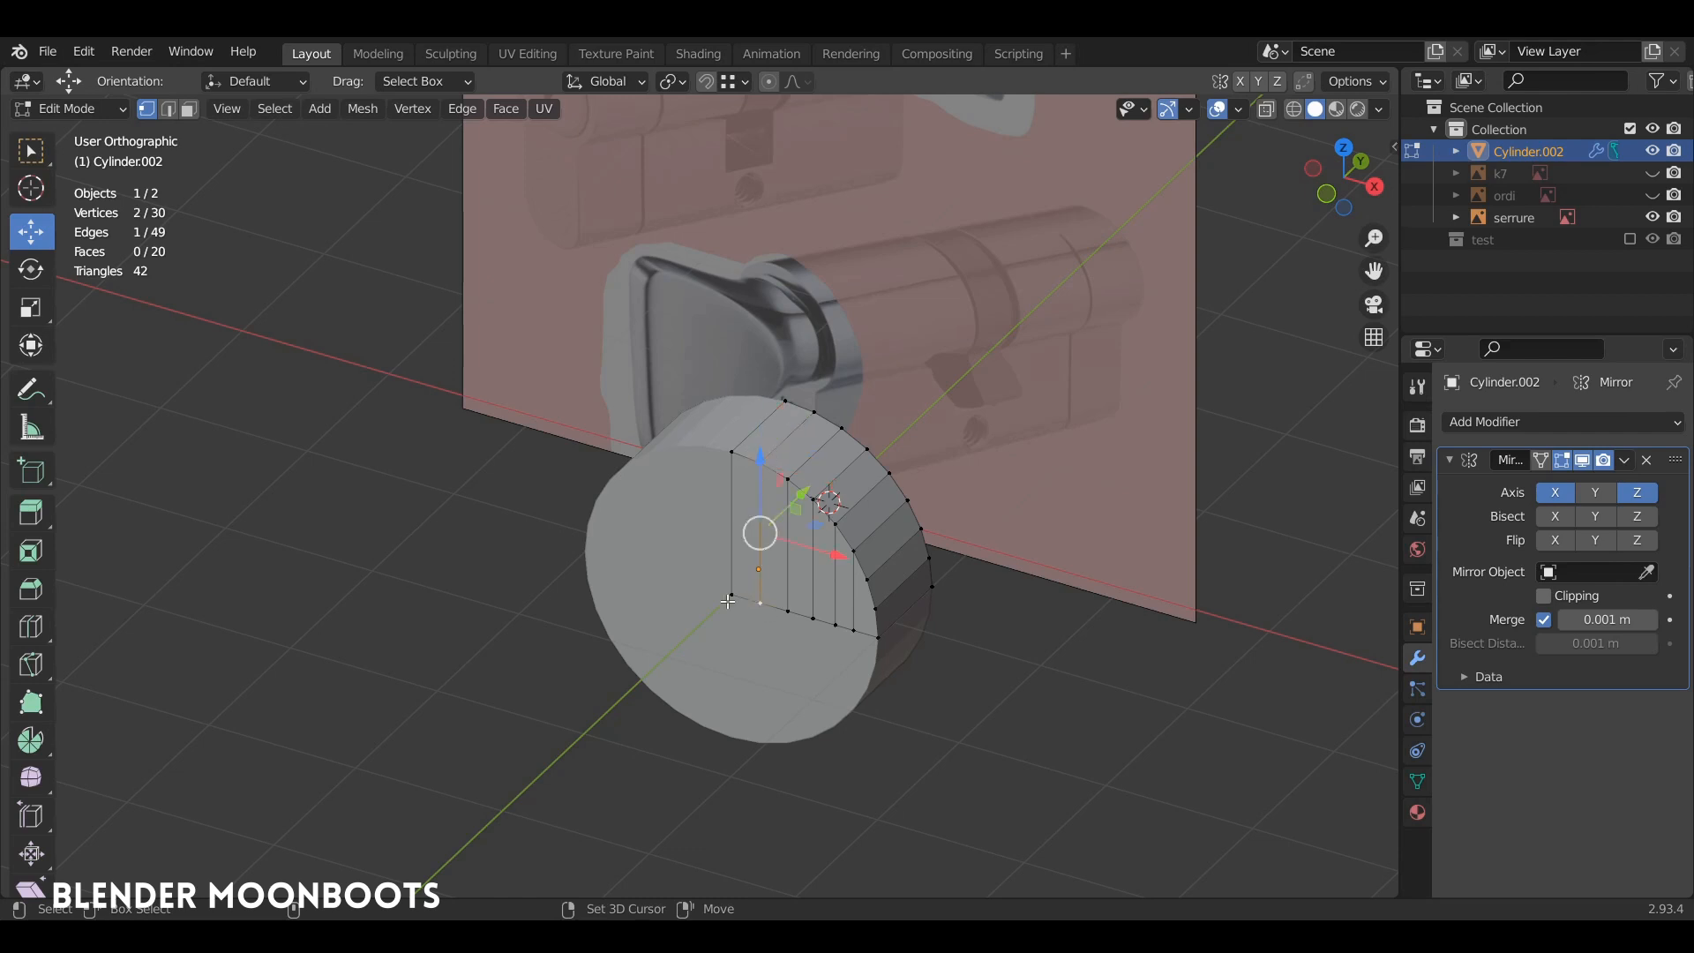
left_click(732, 596, "shift")
left_click(744, 452, "shift")
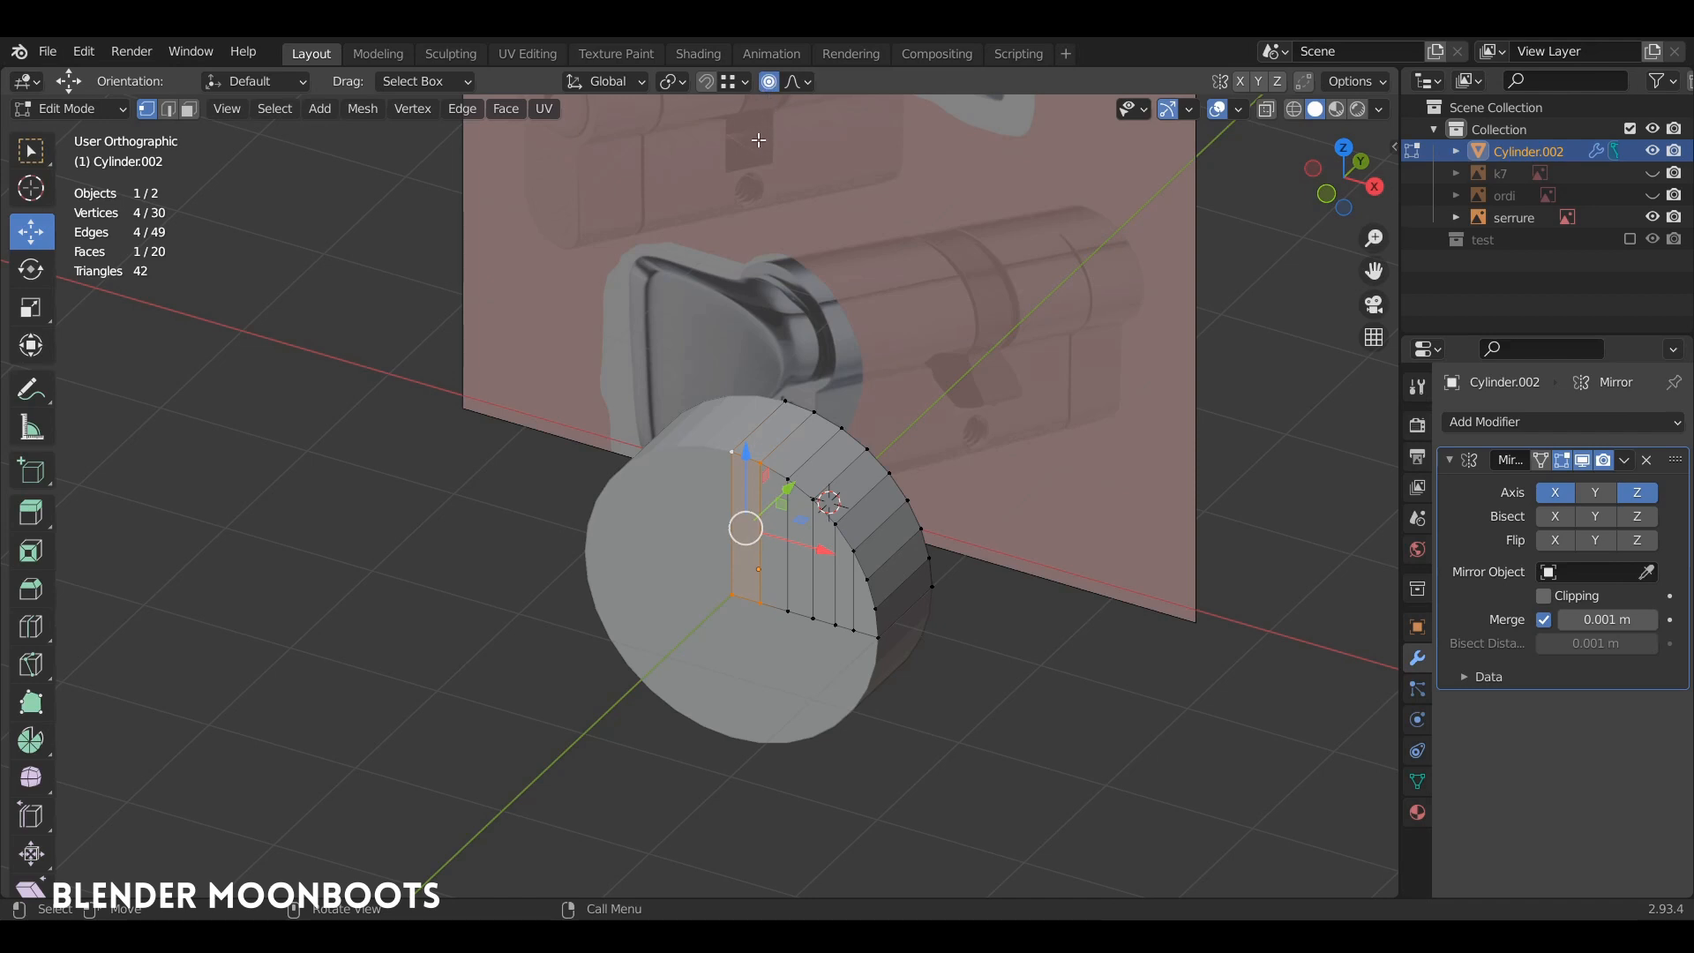
left_click(797, 80)
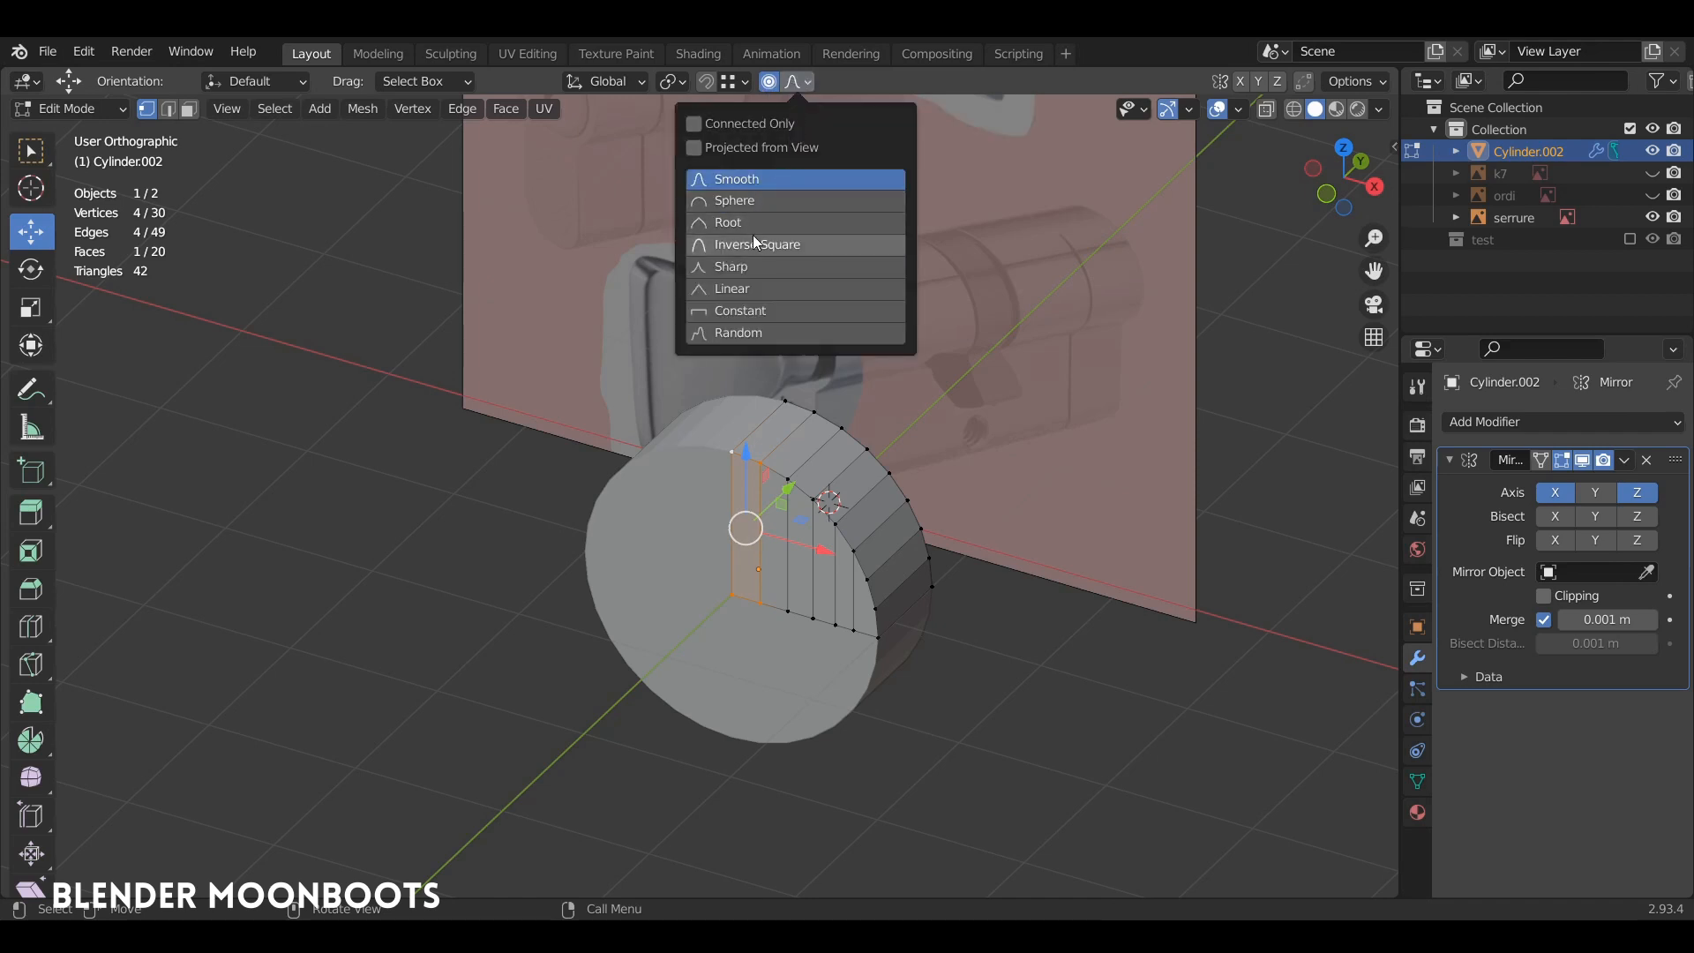
left_click(742, 268)
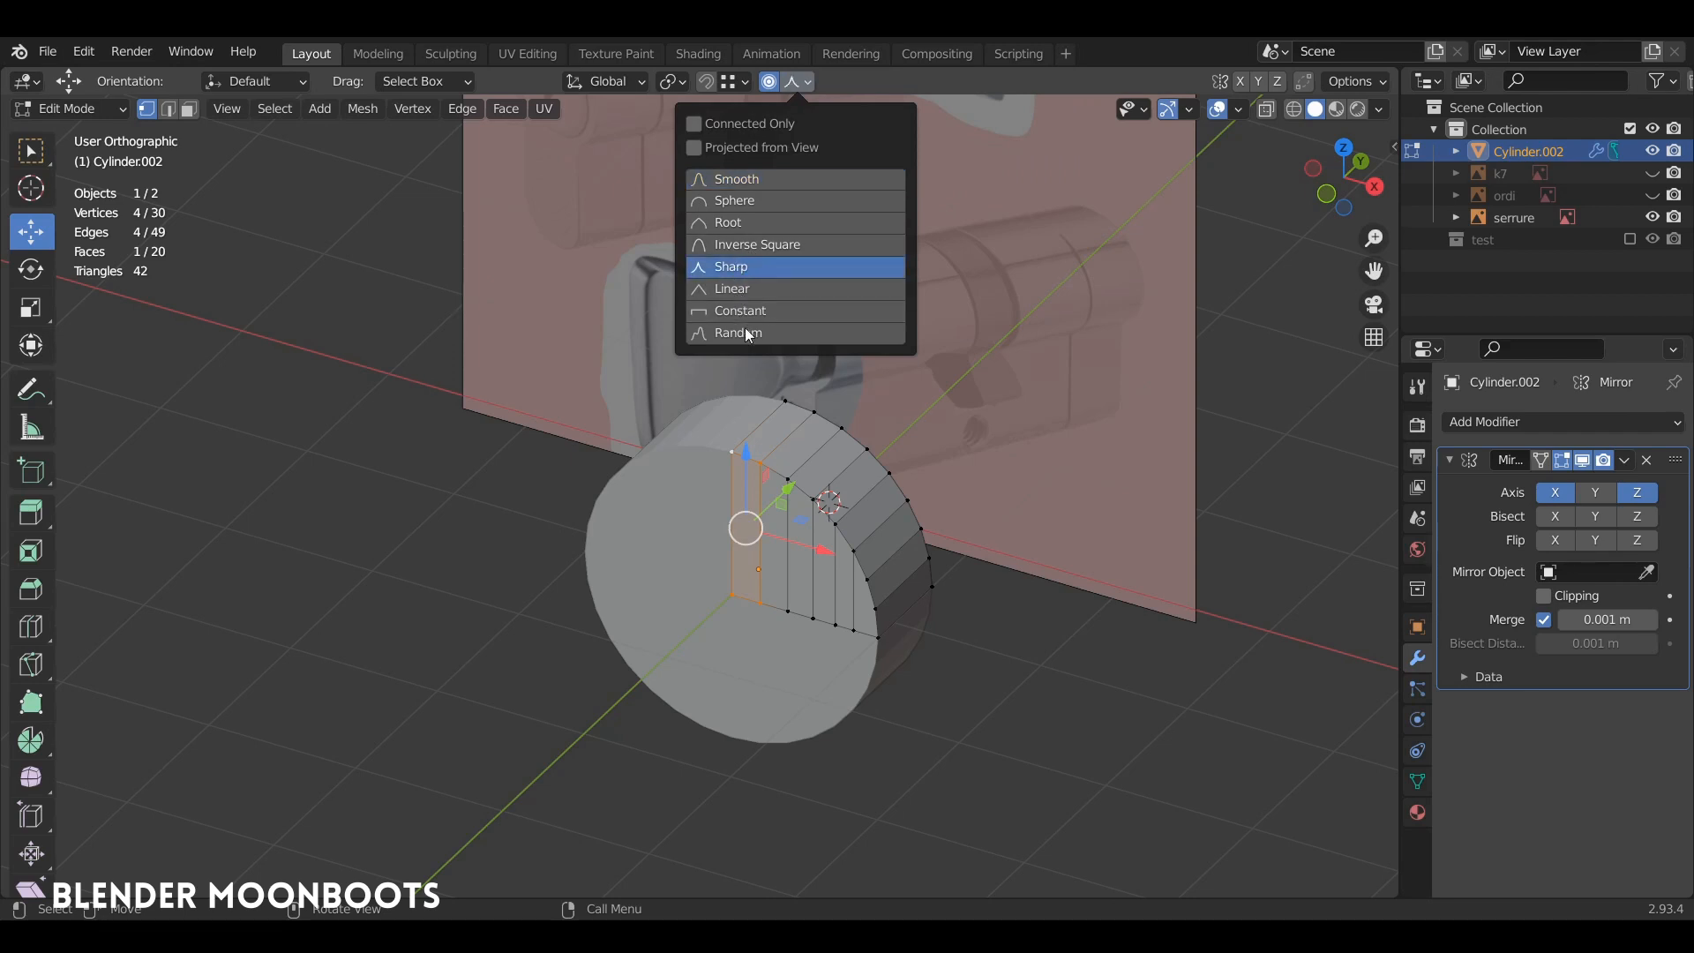
left_click_drag(782, 491, 714, 588)
scroll(704, 582, "down", 3)
scroll(696, 593, "down", 4)
scroll(707, 586, "down", 2)
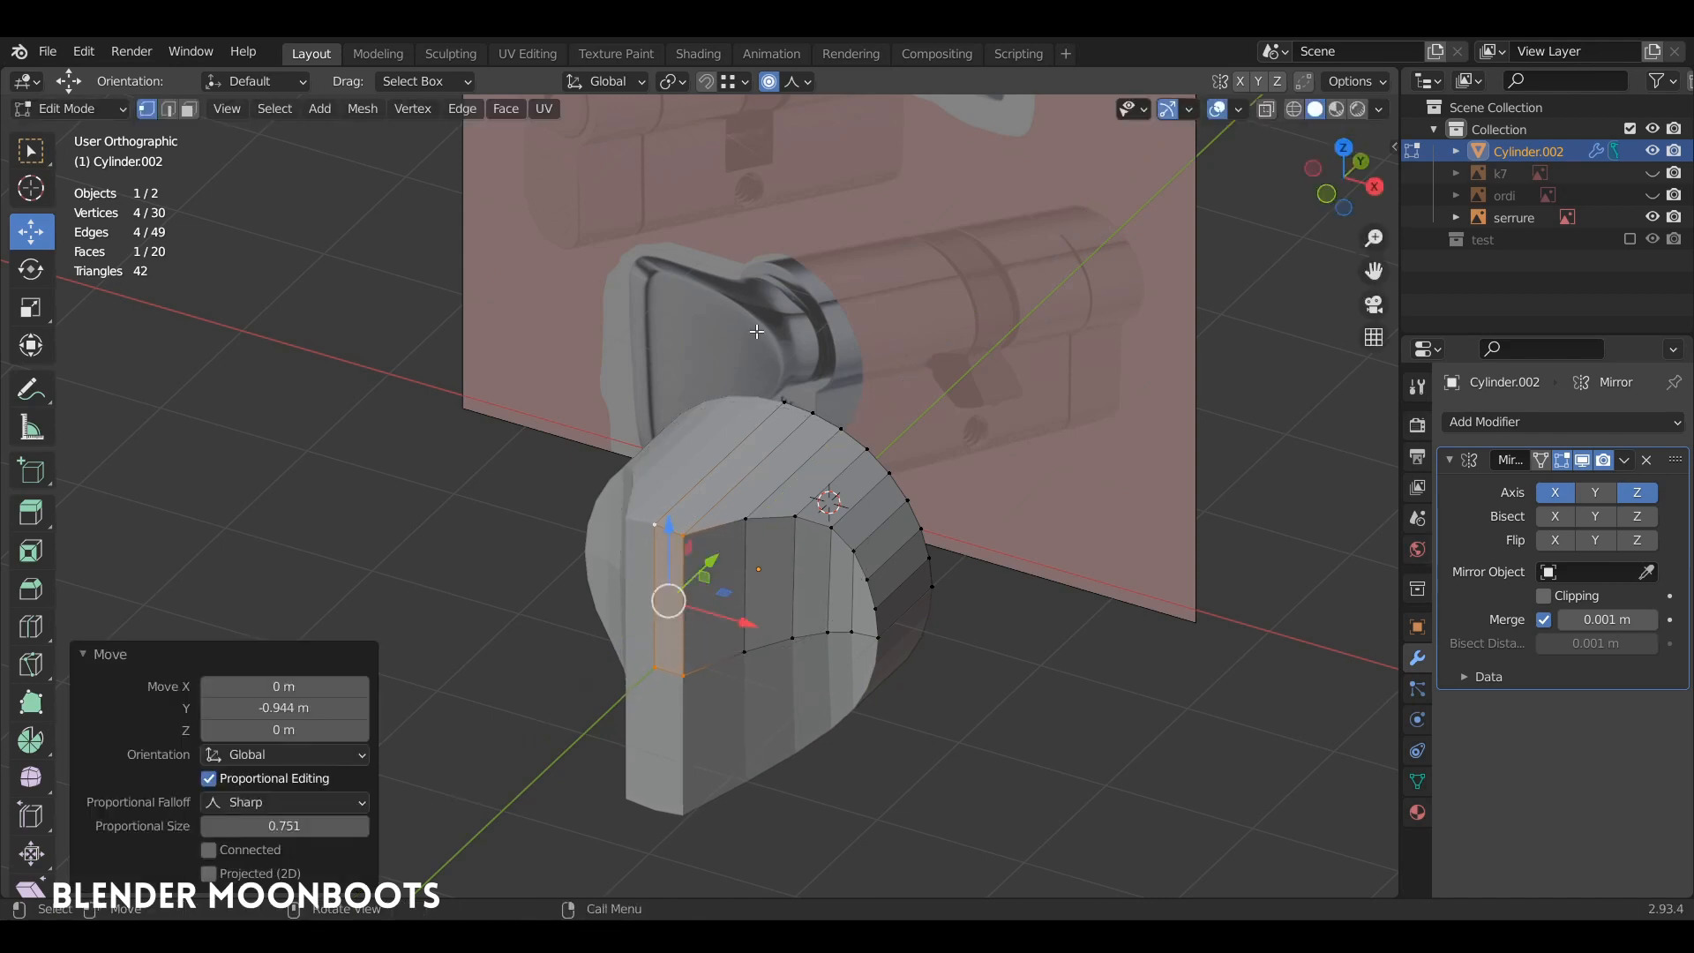
Try to extrude the knob's front strip -0.48774 m along Y and undo the extrusion.
middle_click_drag(779, 344, 777, 566)
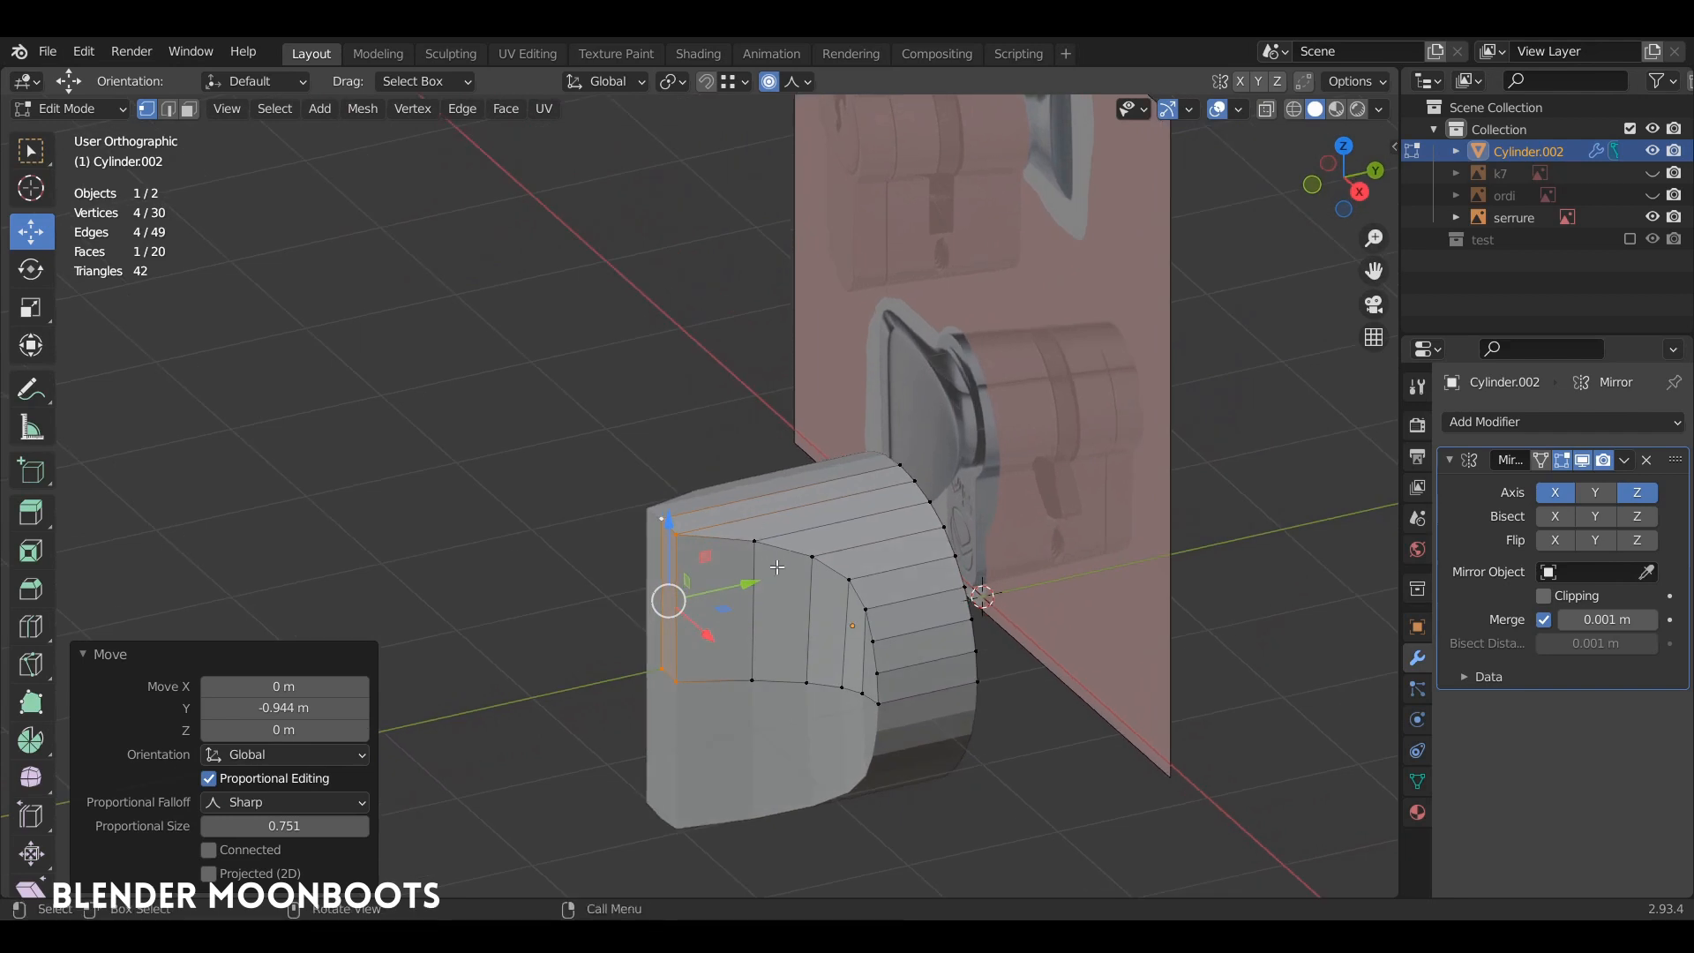
key("e")
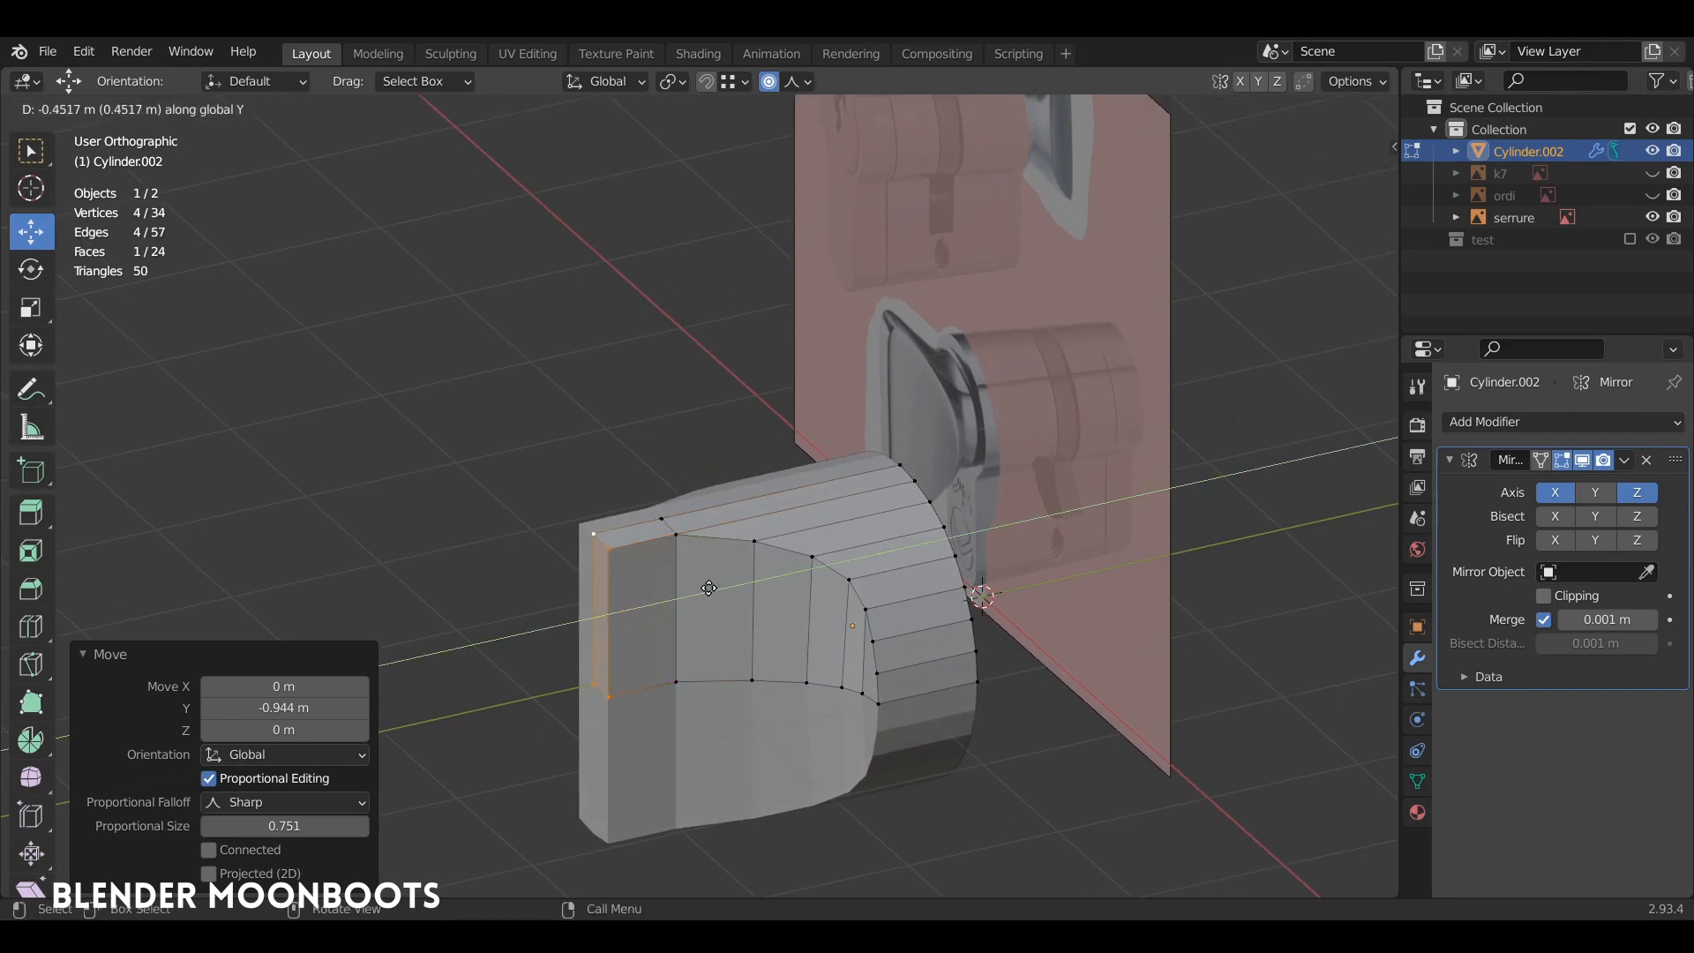
left_click(703, 590)
key("alt+z")
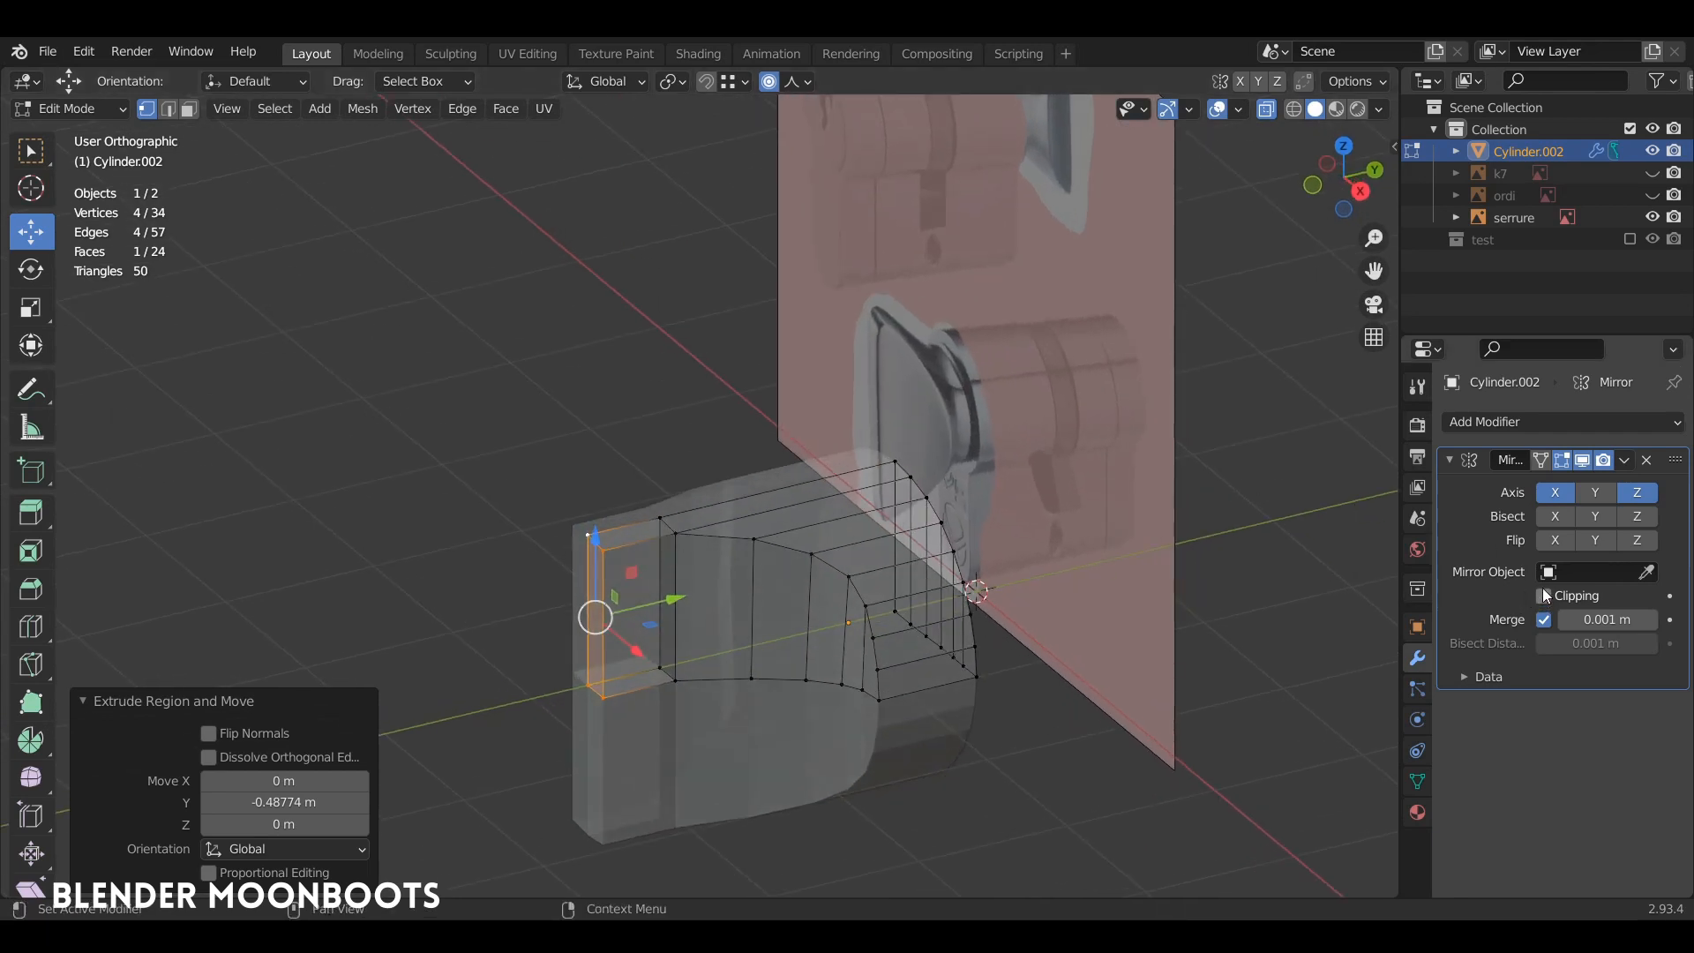
middle_click_drag(641, 573, 745, 615)
key("3")
key("ctrl+z")
key("ctrl+z")
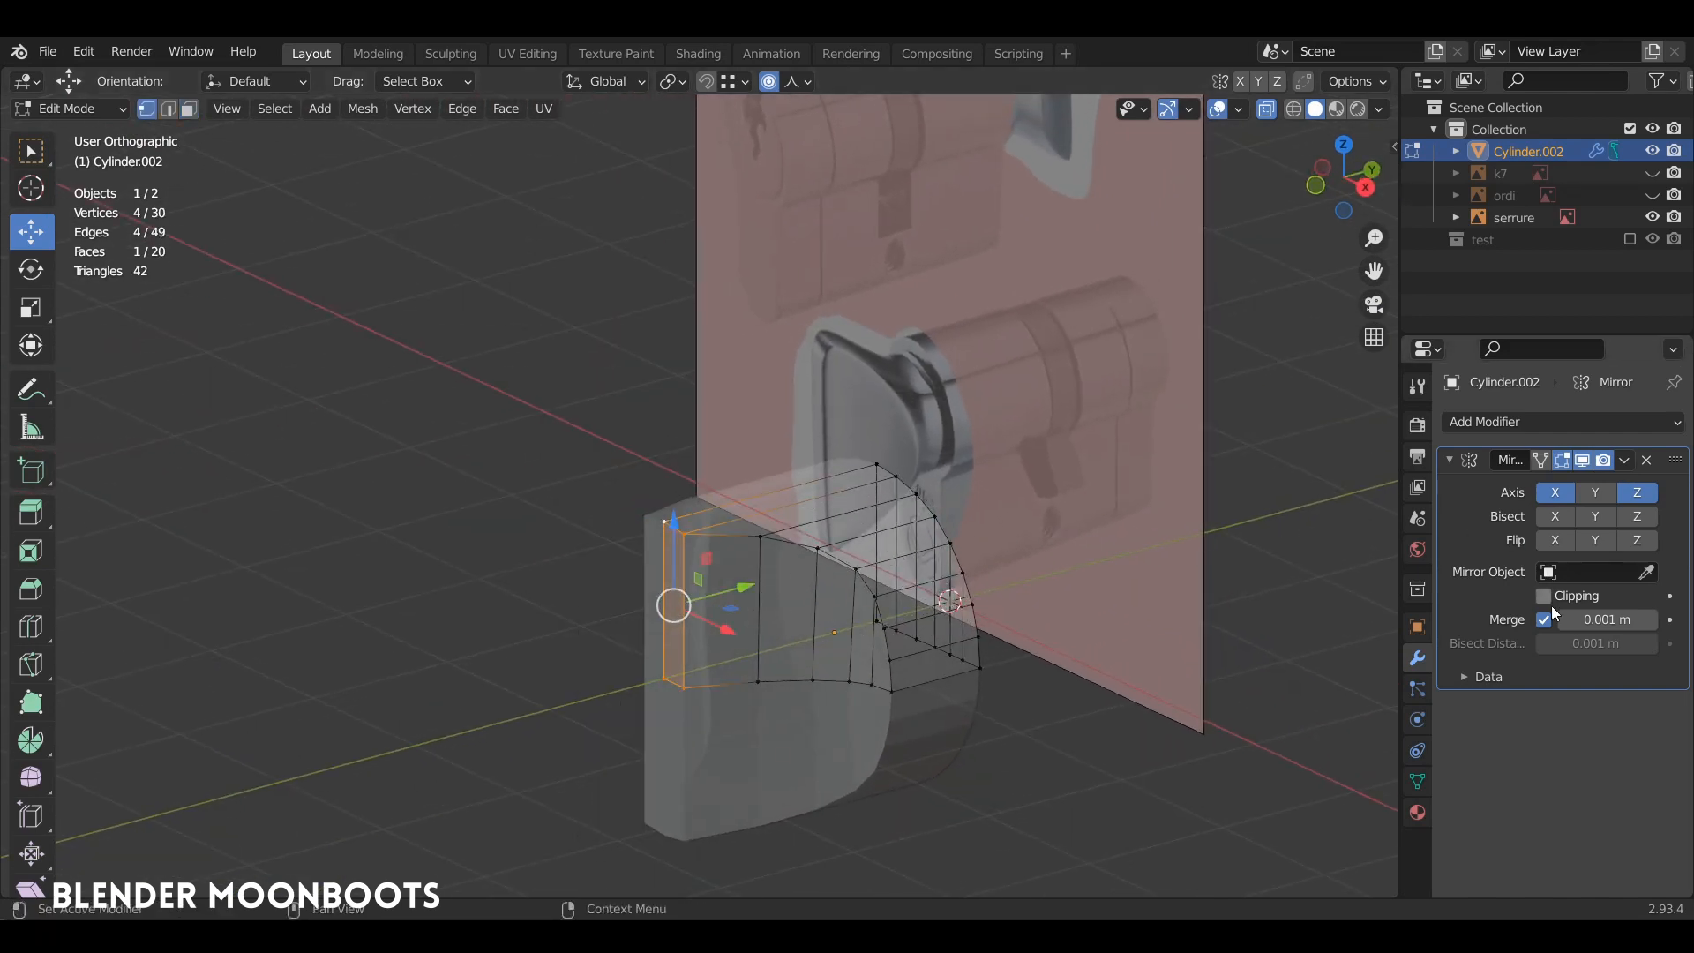
Enable clipping on the Mirror modifier, extrude the front strip outward along Y, and clear the selection.
key("e")
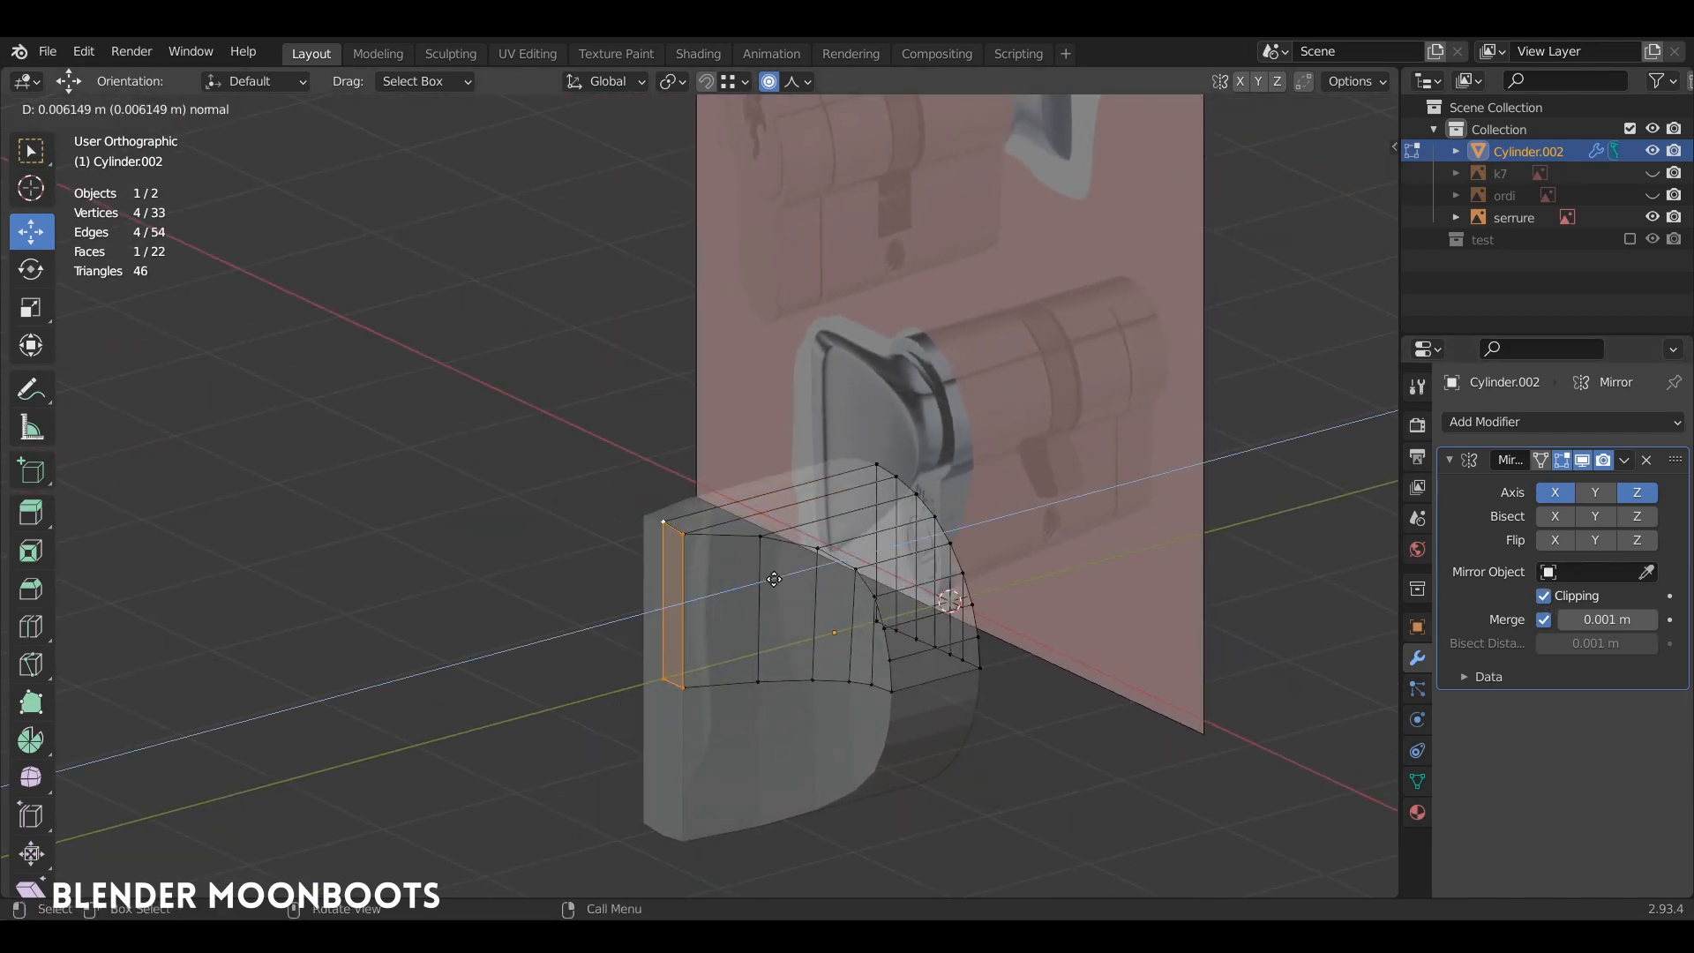
left_click(697, 599)
key("2")
key("3")
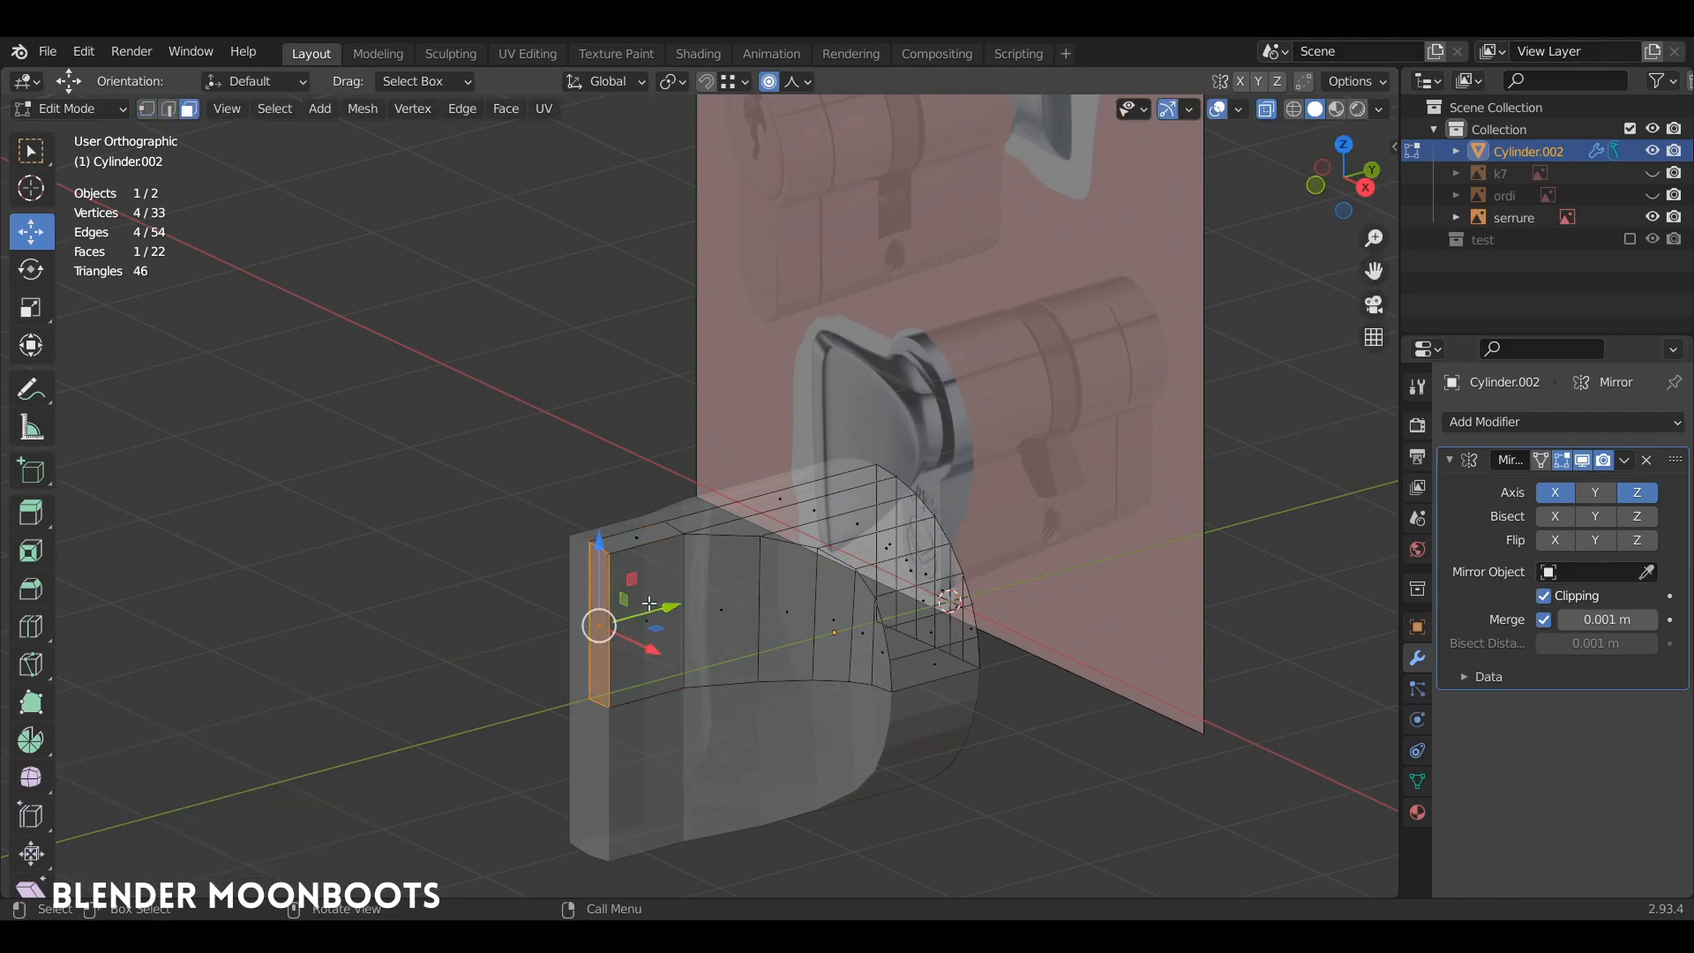
left_click(648, 607)
middle_click_drag(649, 607, 682, 535)
key("a")
key("alt+a")
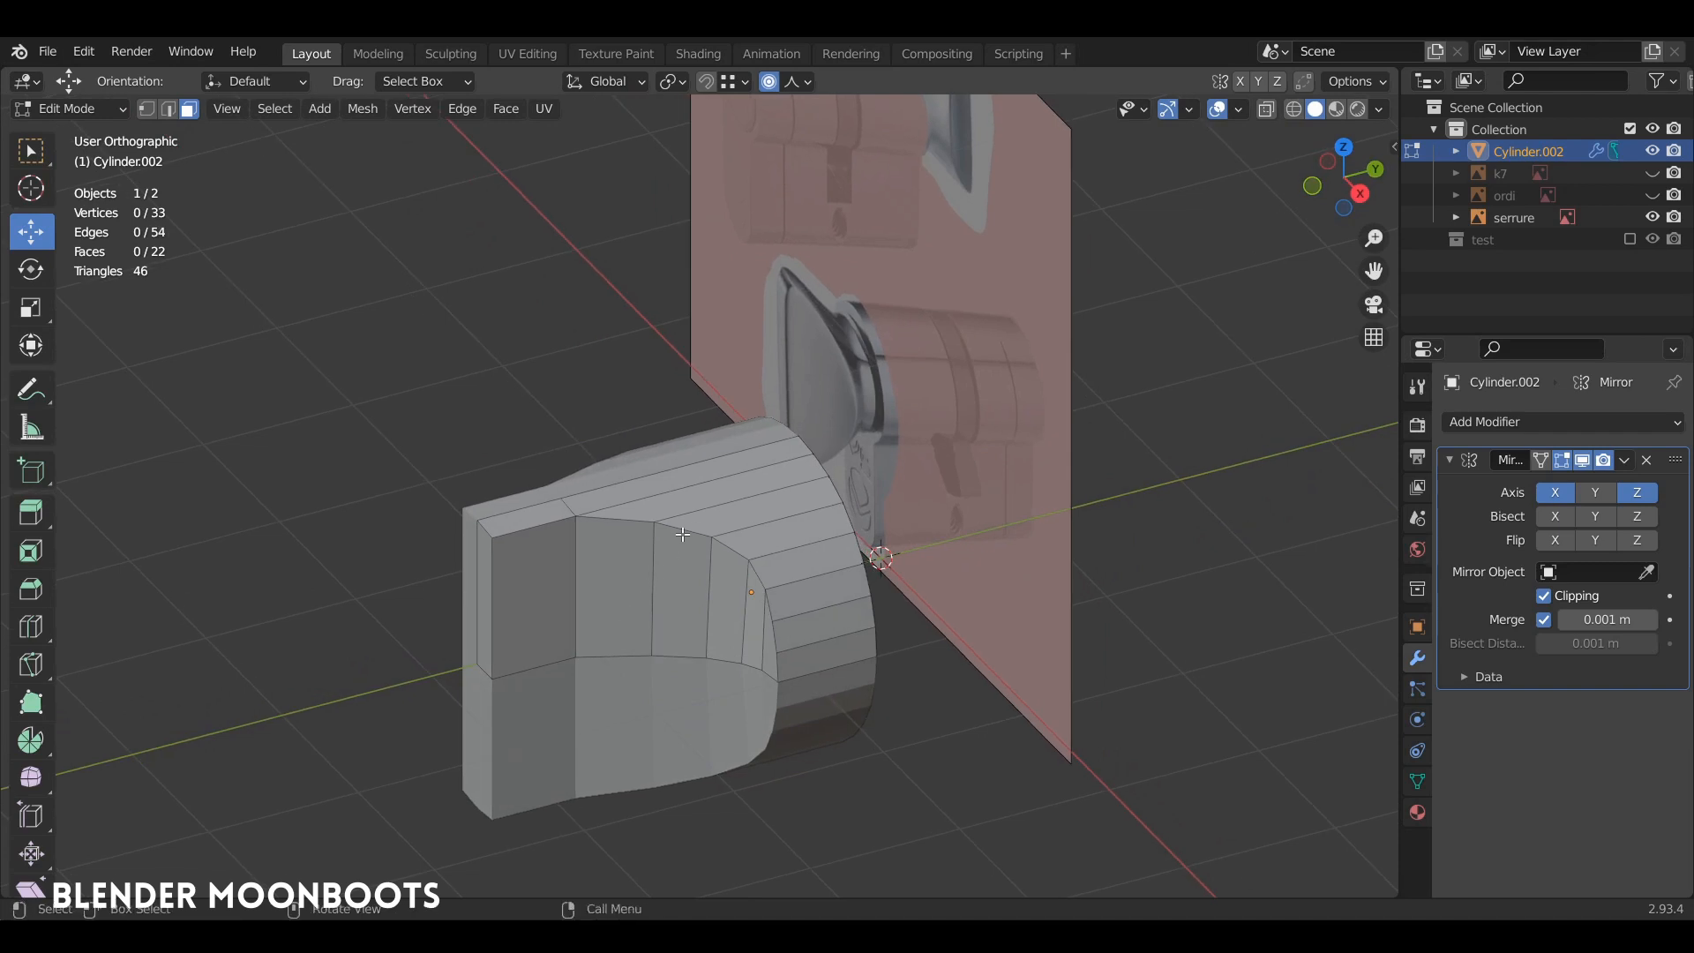
Add three evenly spaced loop cuts around the knob's rim between its front and back, without sliding them.
middle_click_drag(621, 455, 960, 346)
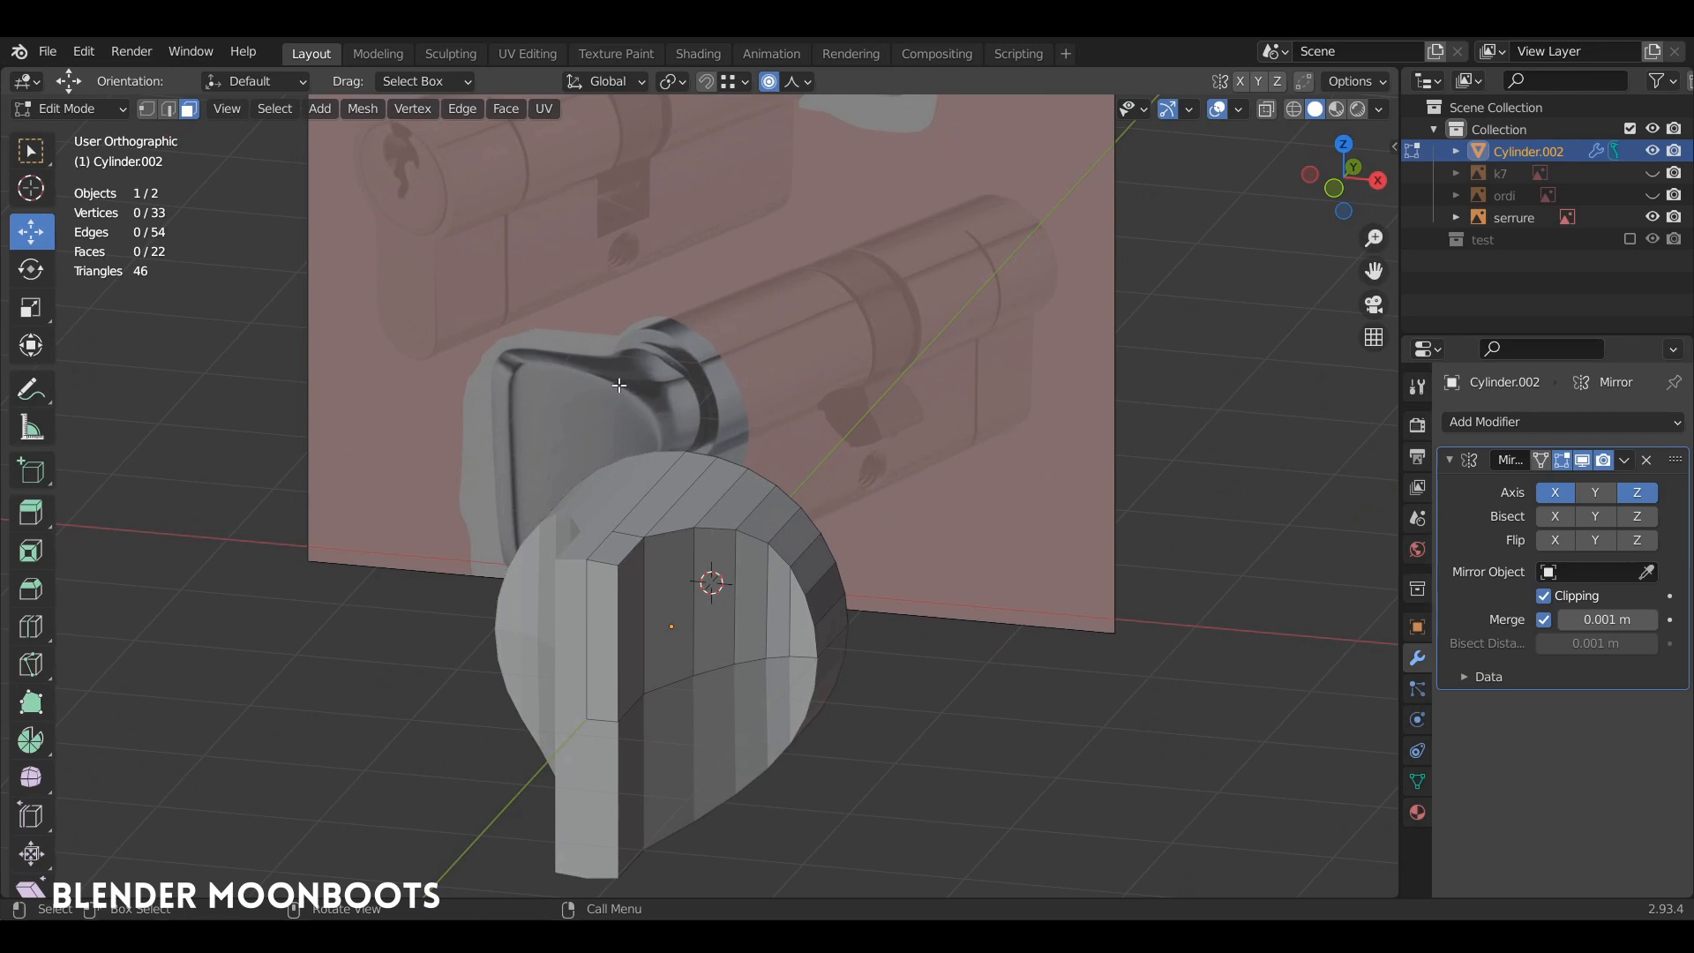
middle_click_drag(531, 373, 685, 460)
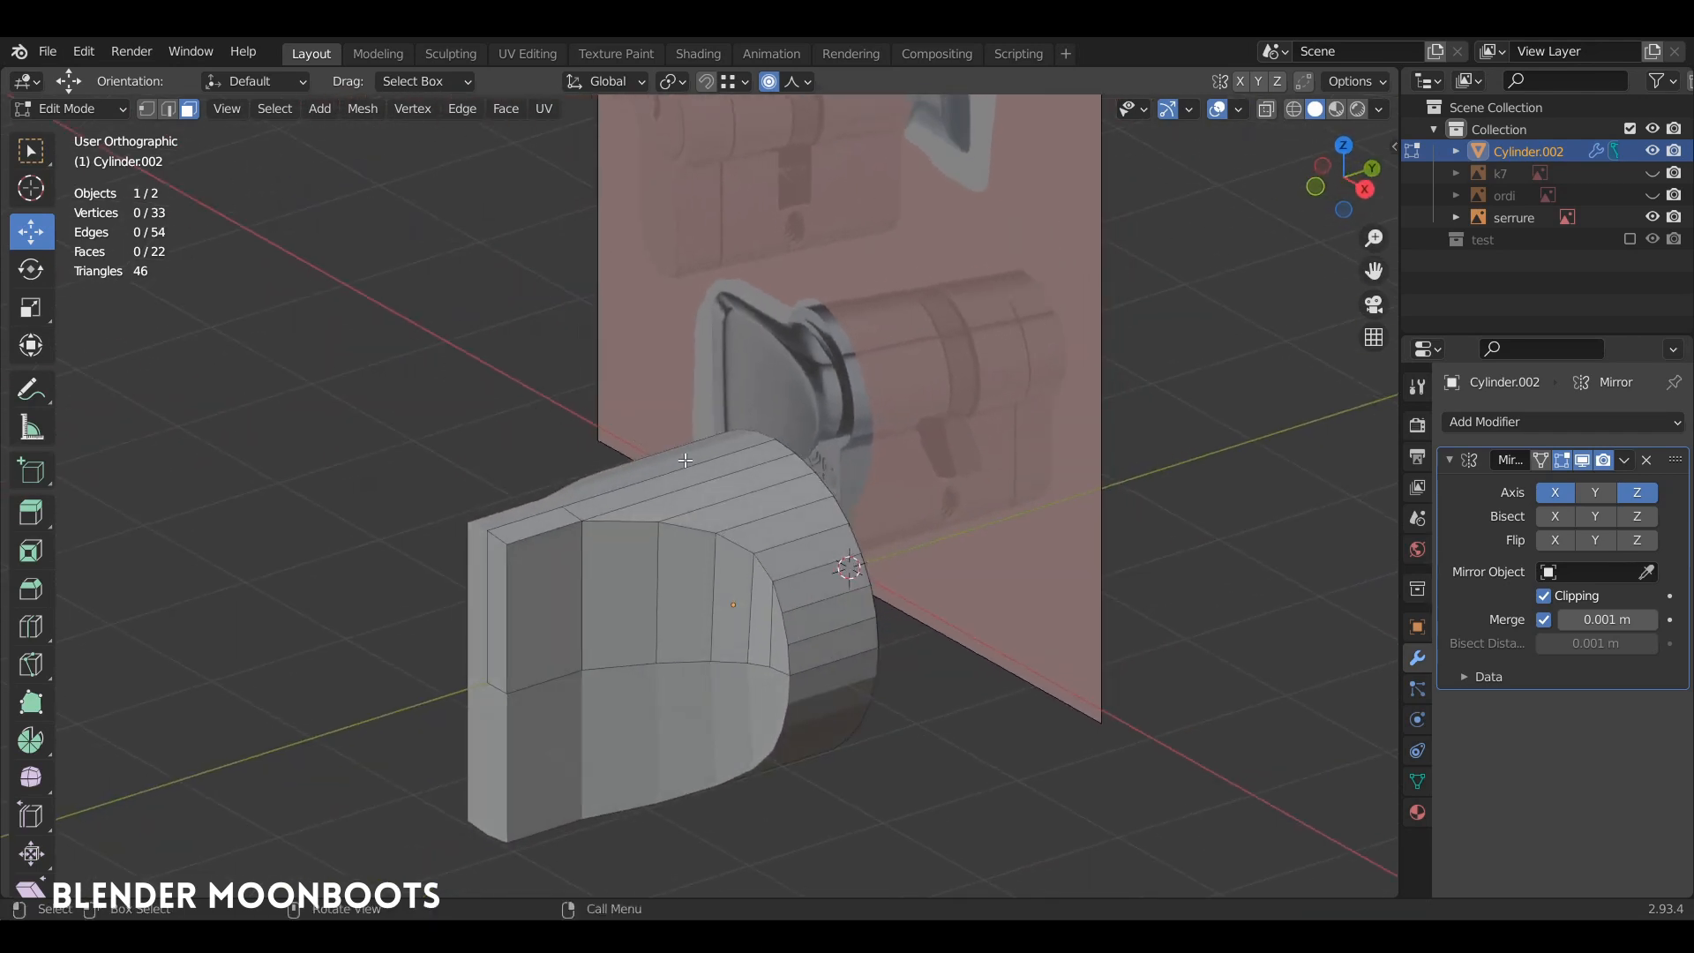
key("ctrl+r")
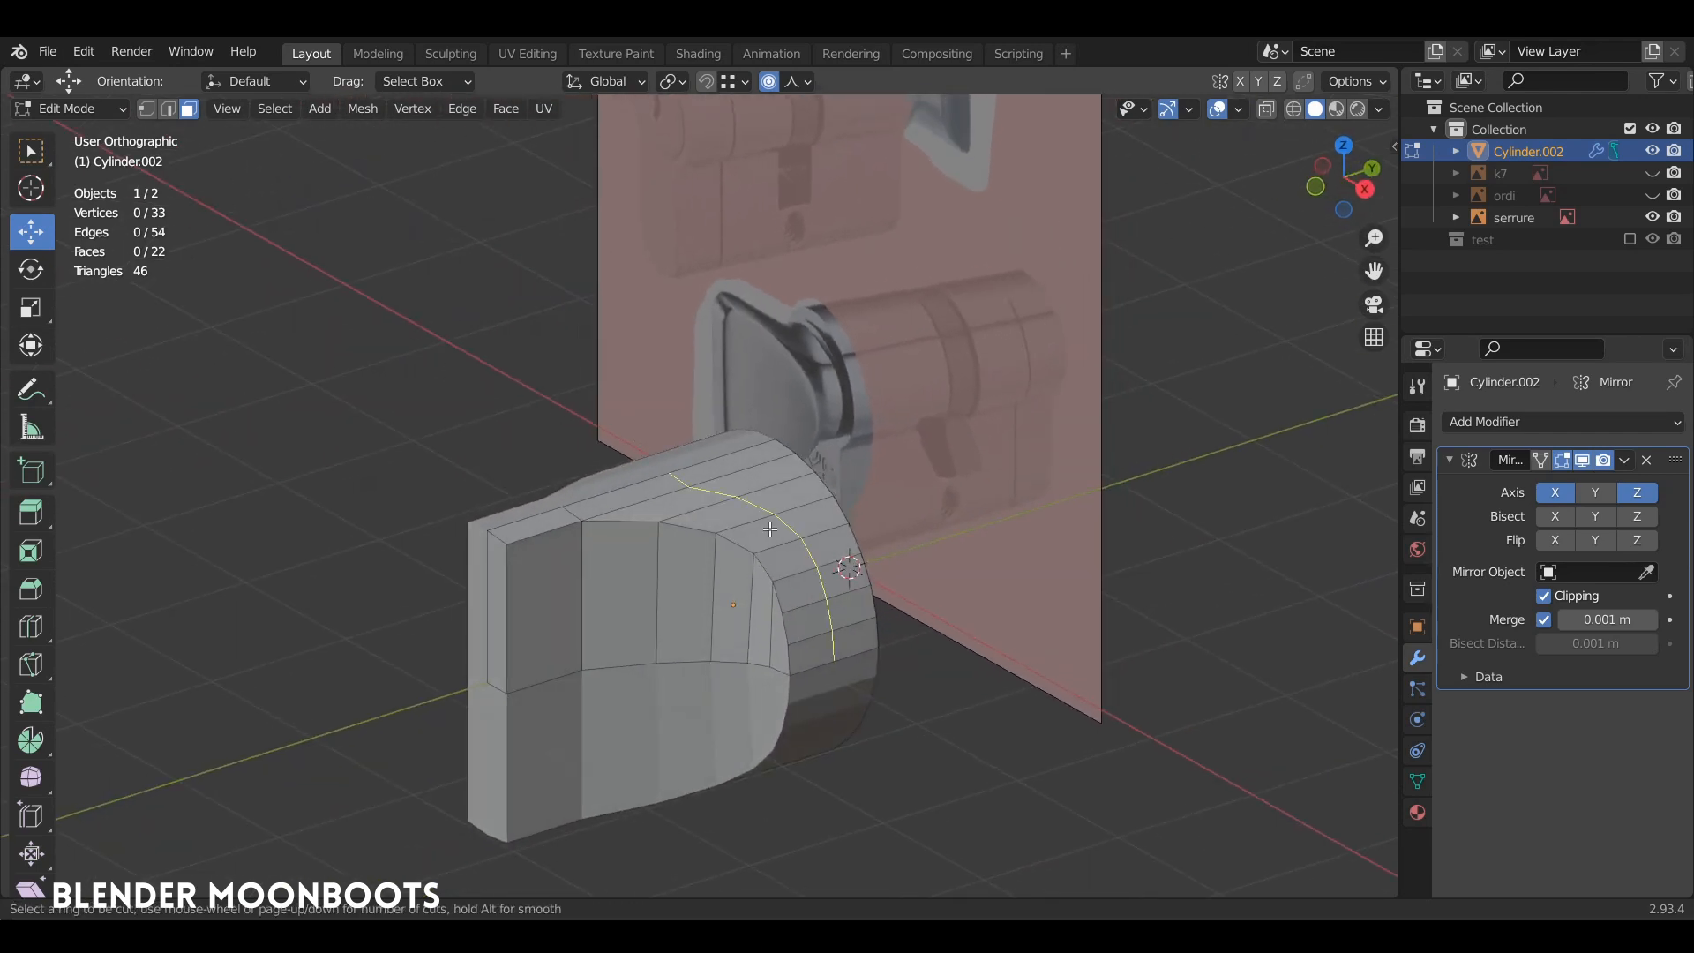
scroll(772, 531, "up", 1)
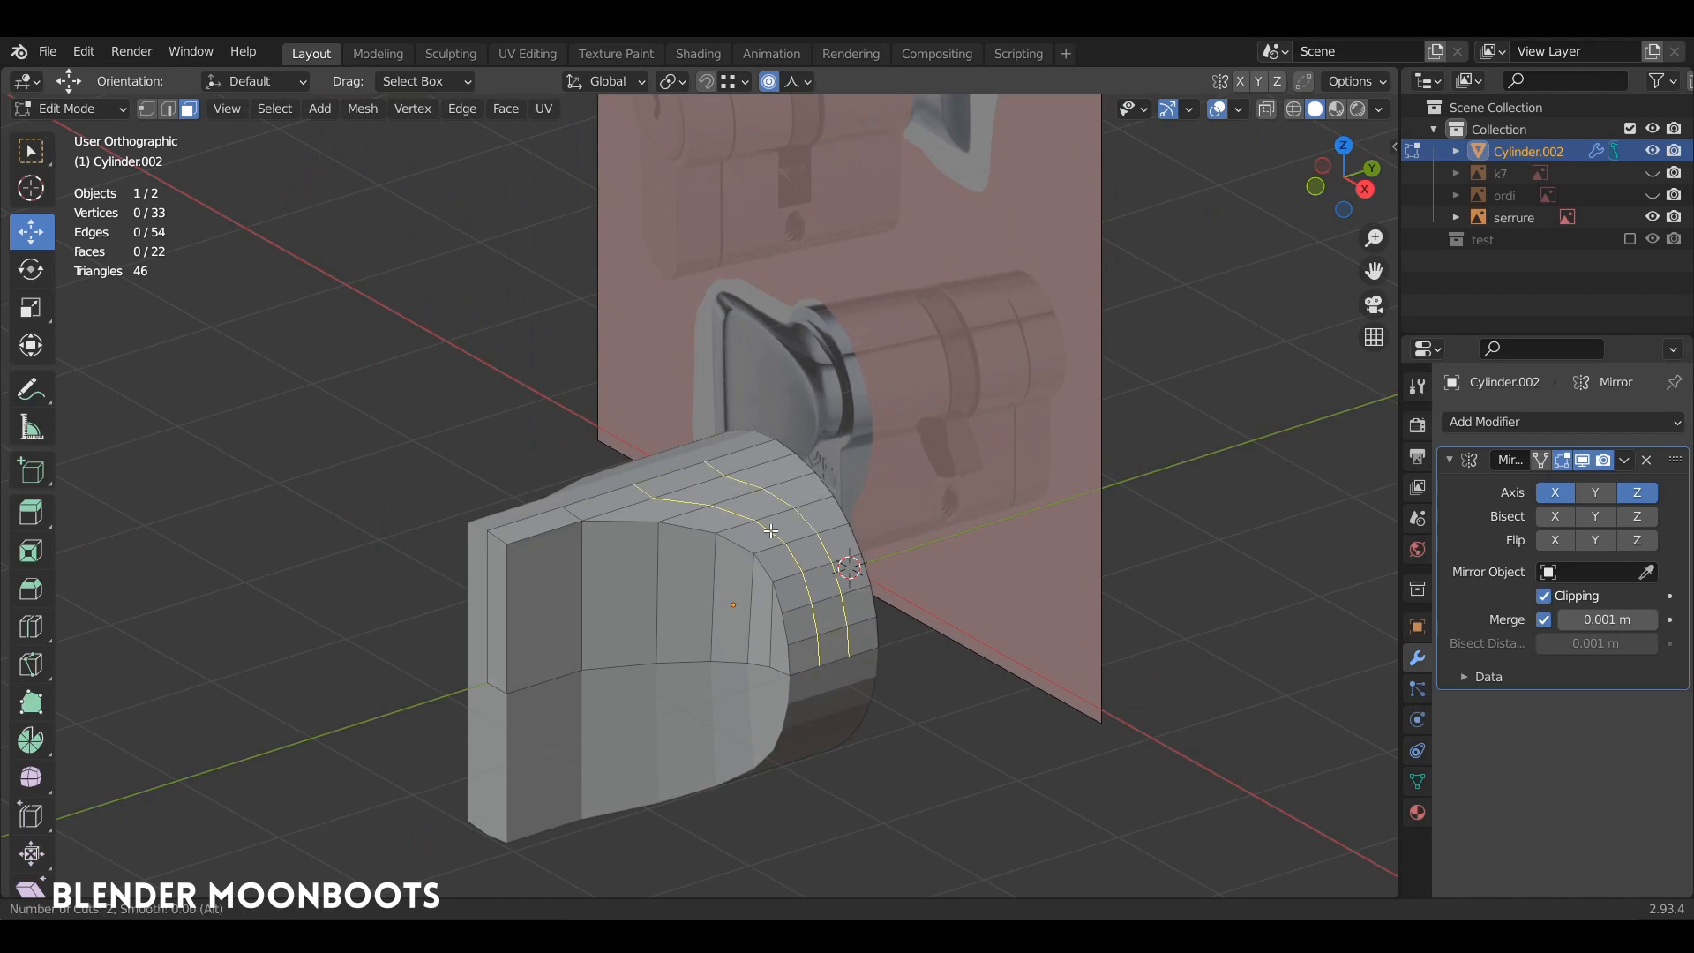
scroll(772, 530, "up", 1)
left_click(773, 524)
right_click(775, 512)
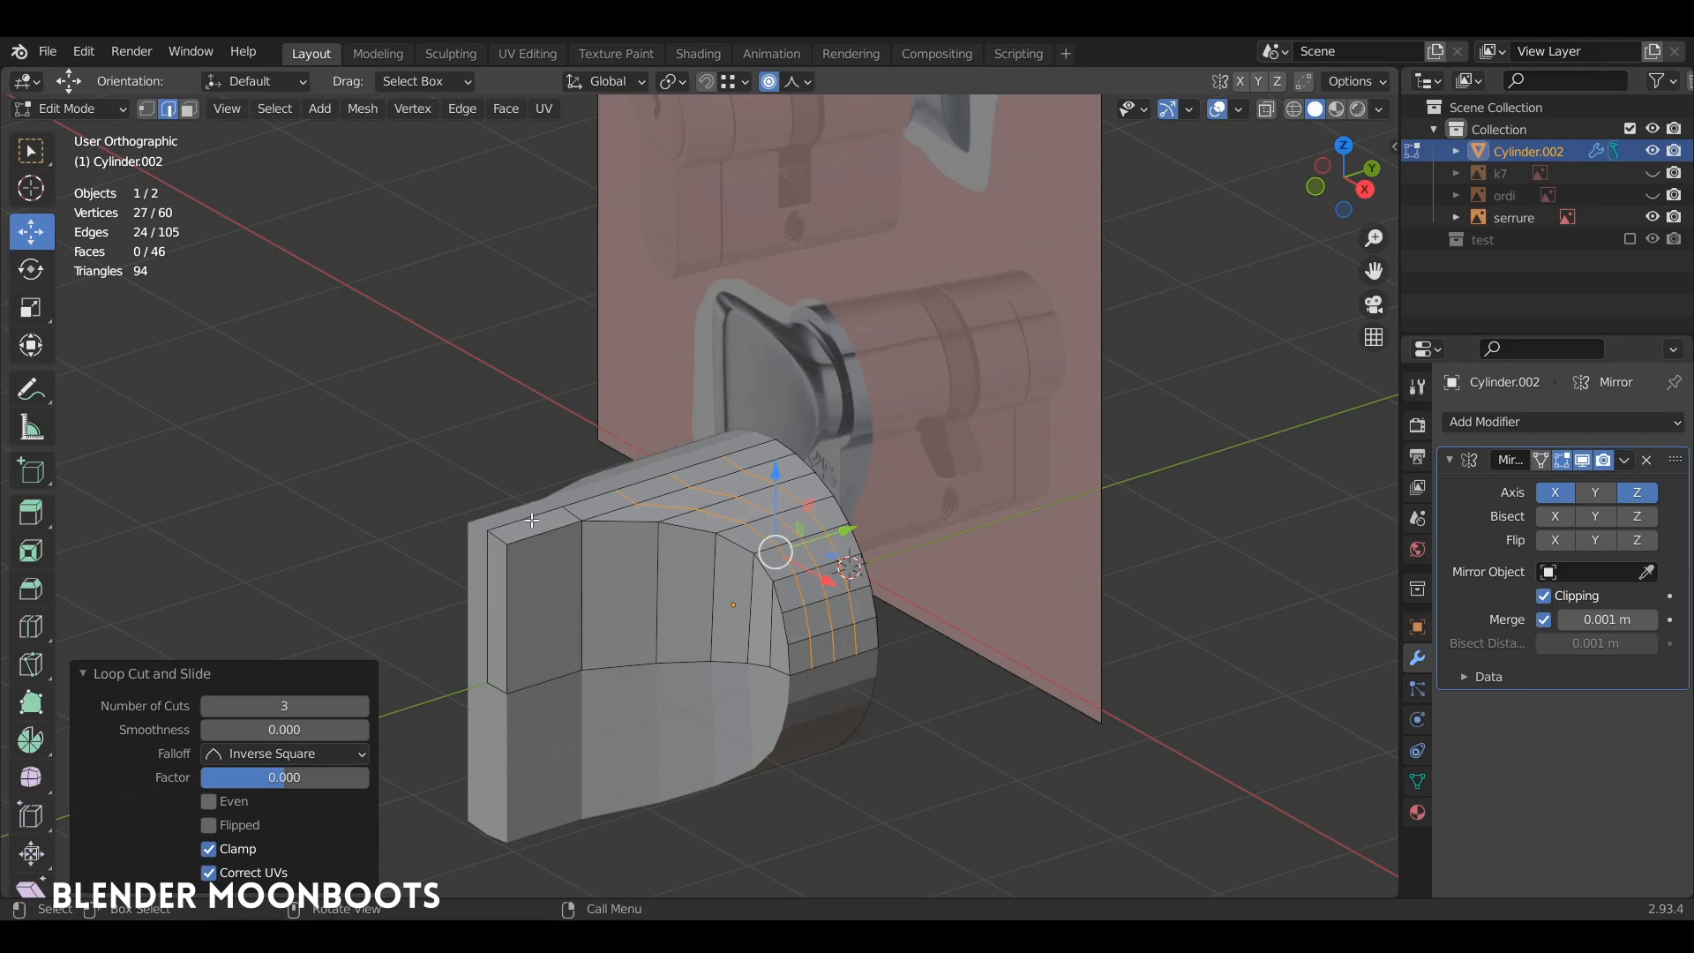
Raise the top face of the extruded grip along Z using proportional editing with Smooth falloff.
key("3")
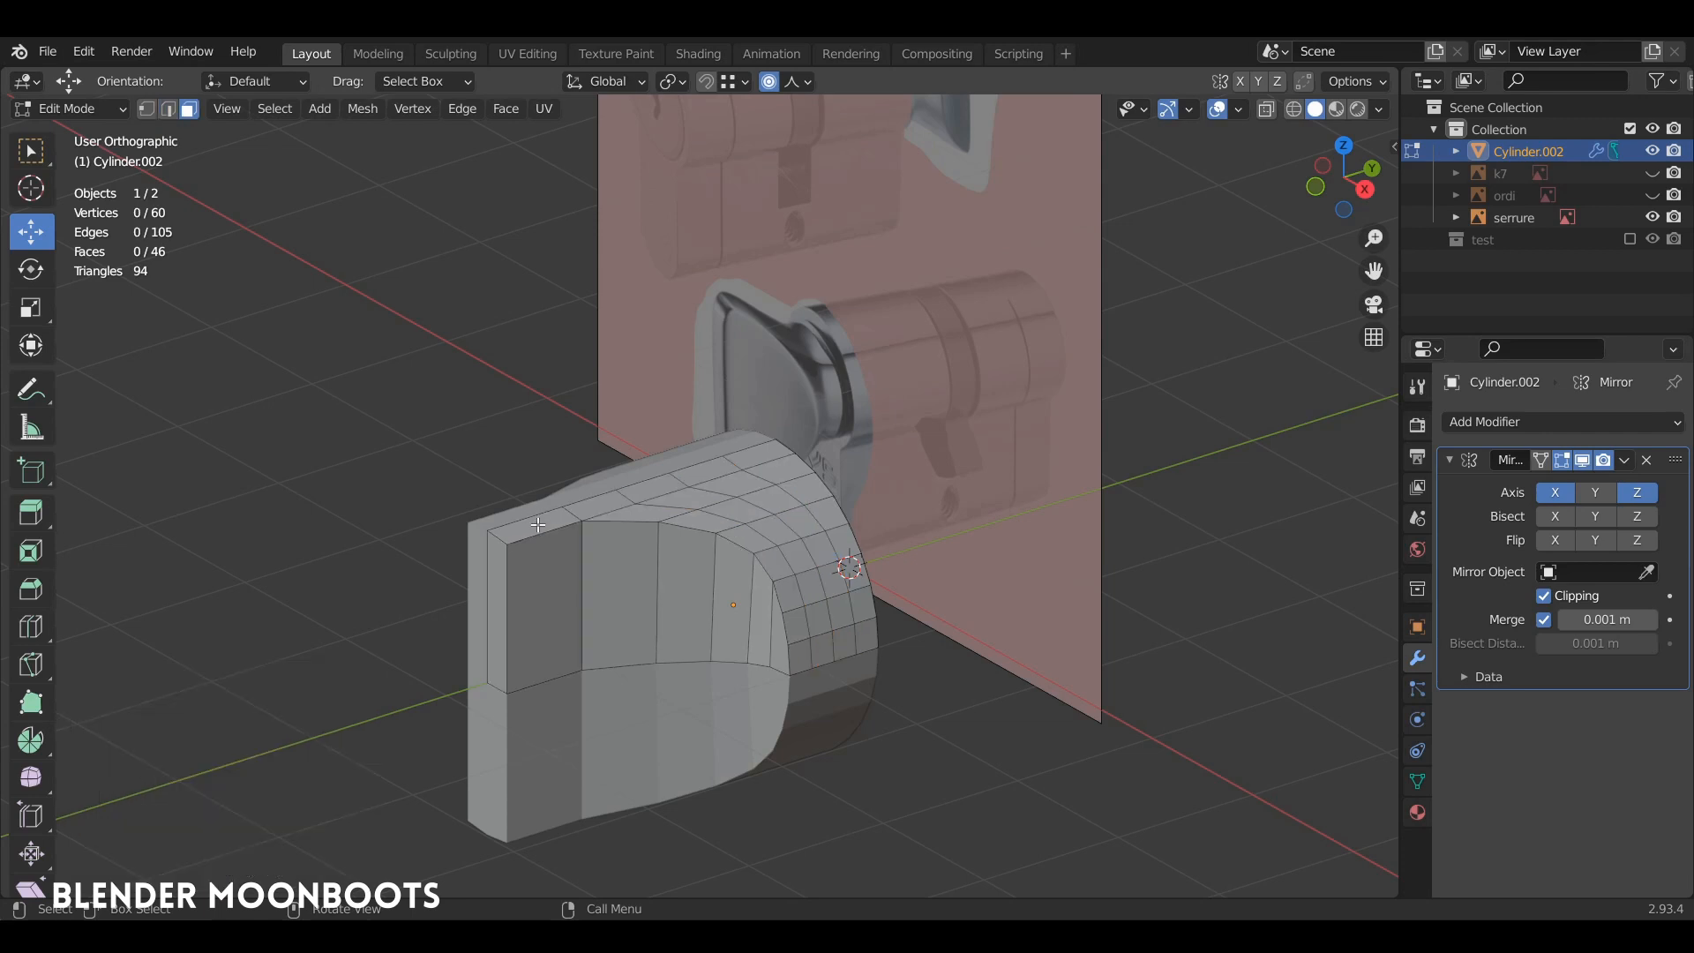
left_click(538, 524)
mouse_move(570, 538)
middle_mouse_down()
mouse_move(558, 548)
mouse_move(575, 542)
middle_mouse_up()
left_click(808, 80)
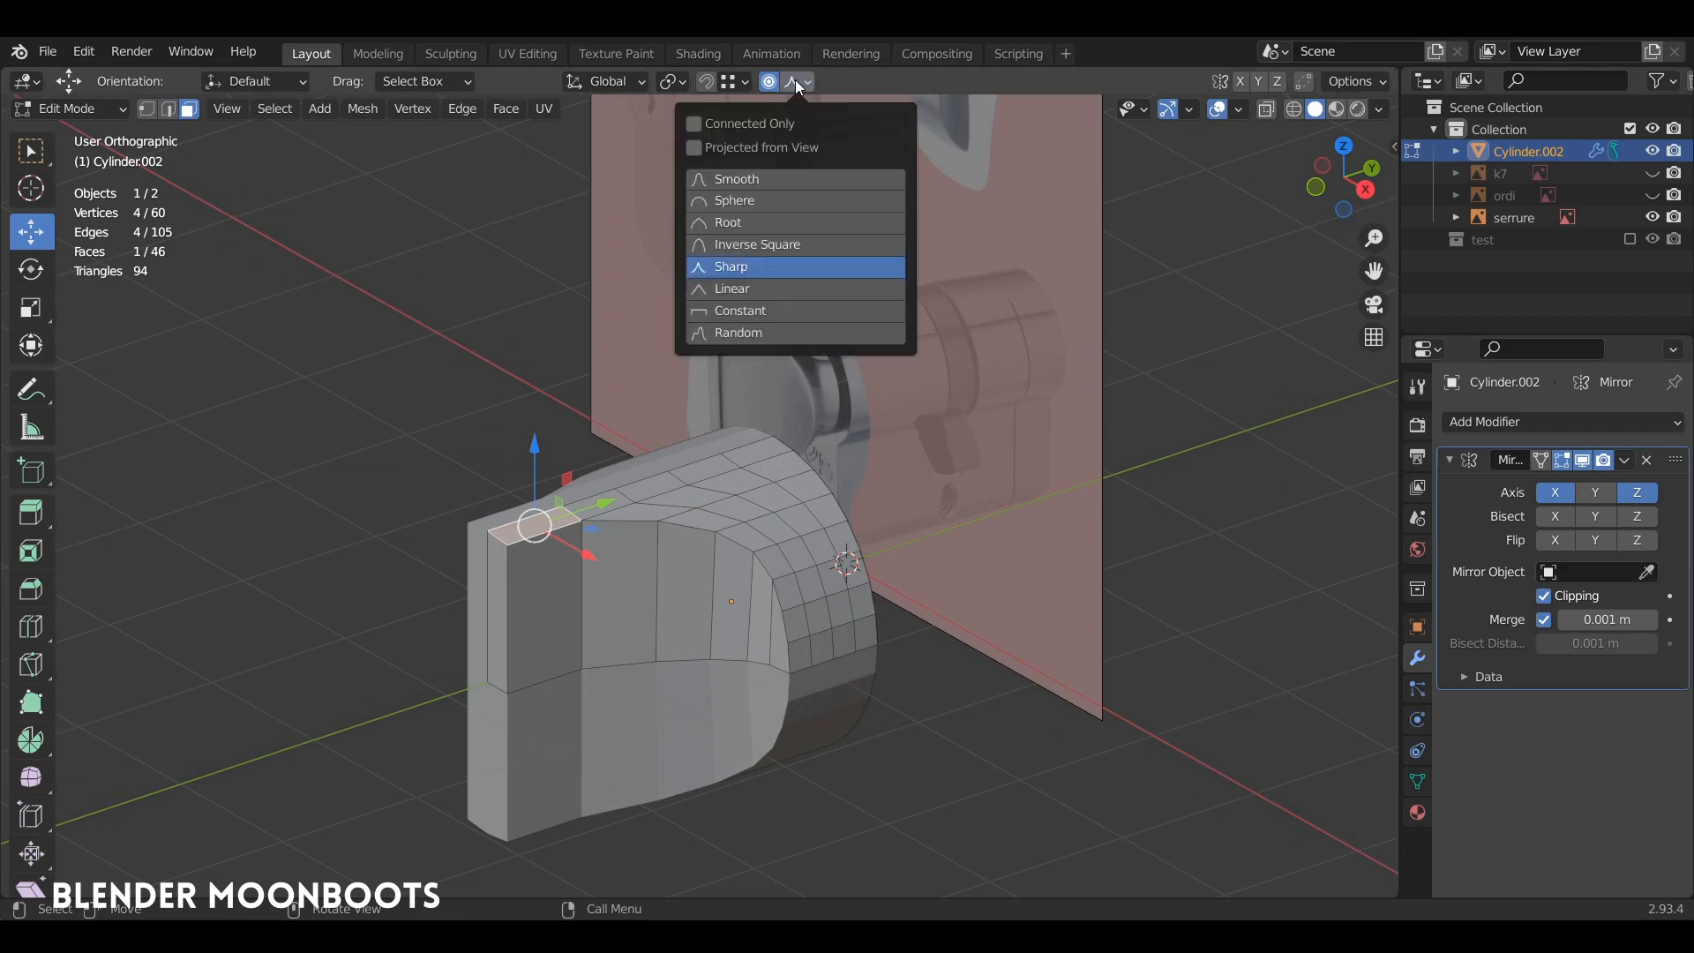
left_click(790, 181)
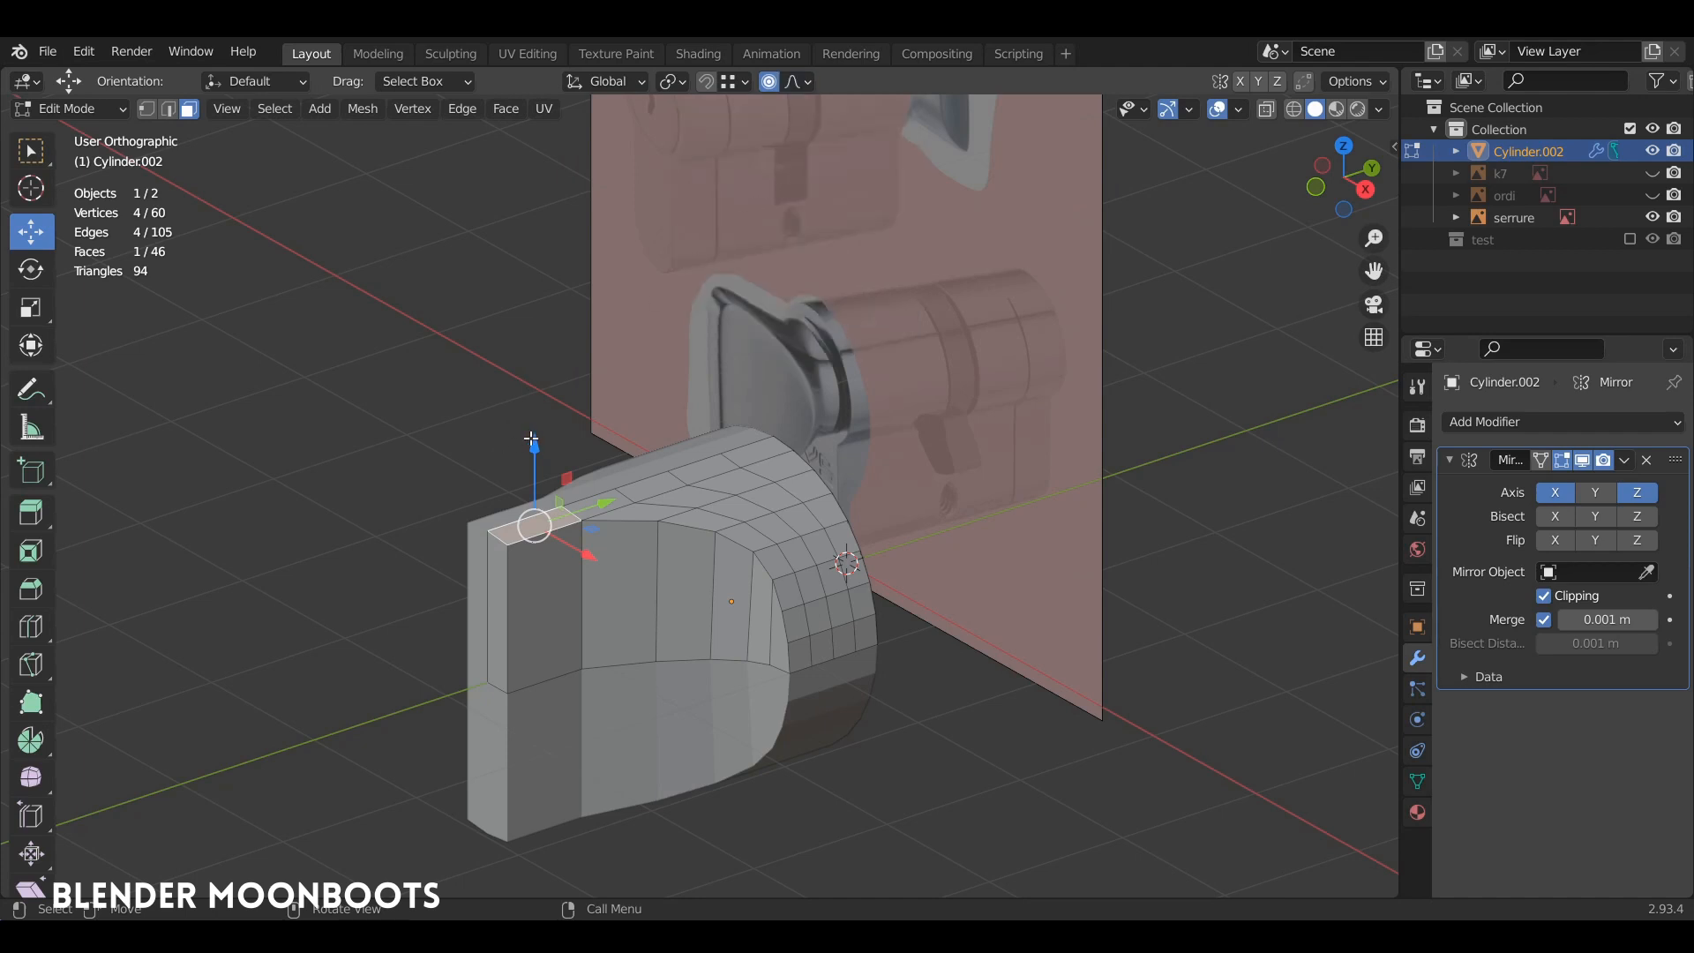
mouse_move(531, 439)
middle_mouse_down()
mouse_move(609, 437)
mouse_move(534, 438)
middle_mouse_up()
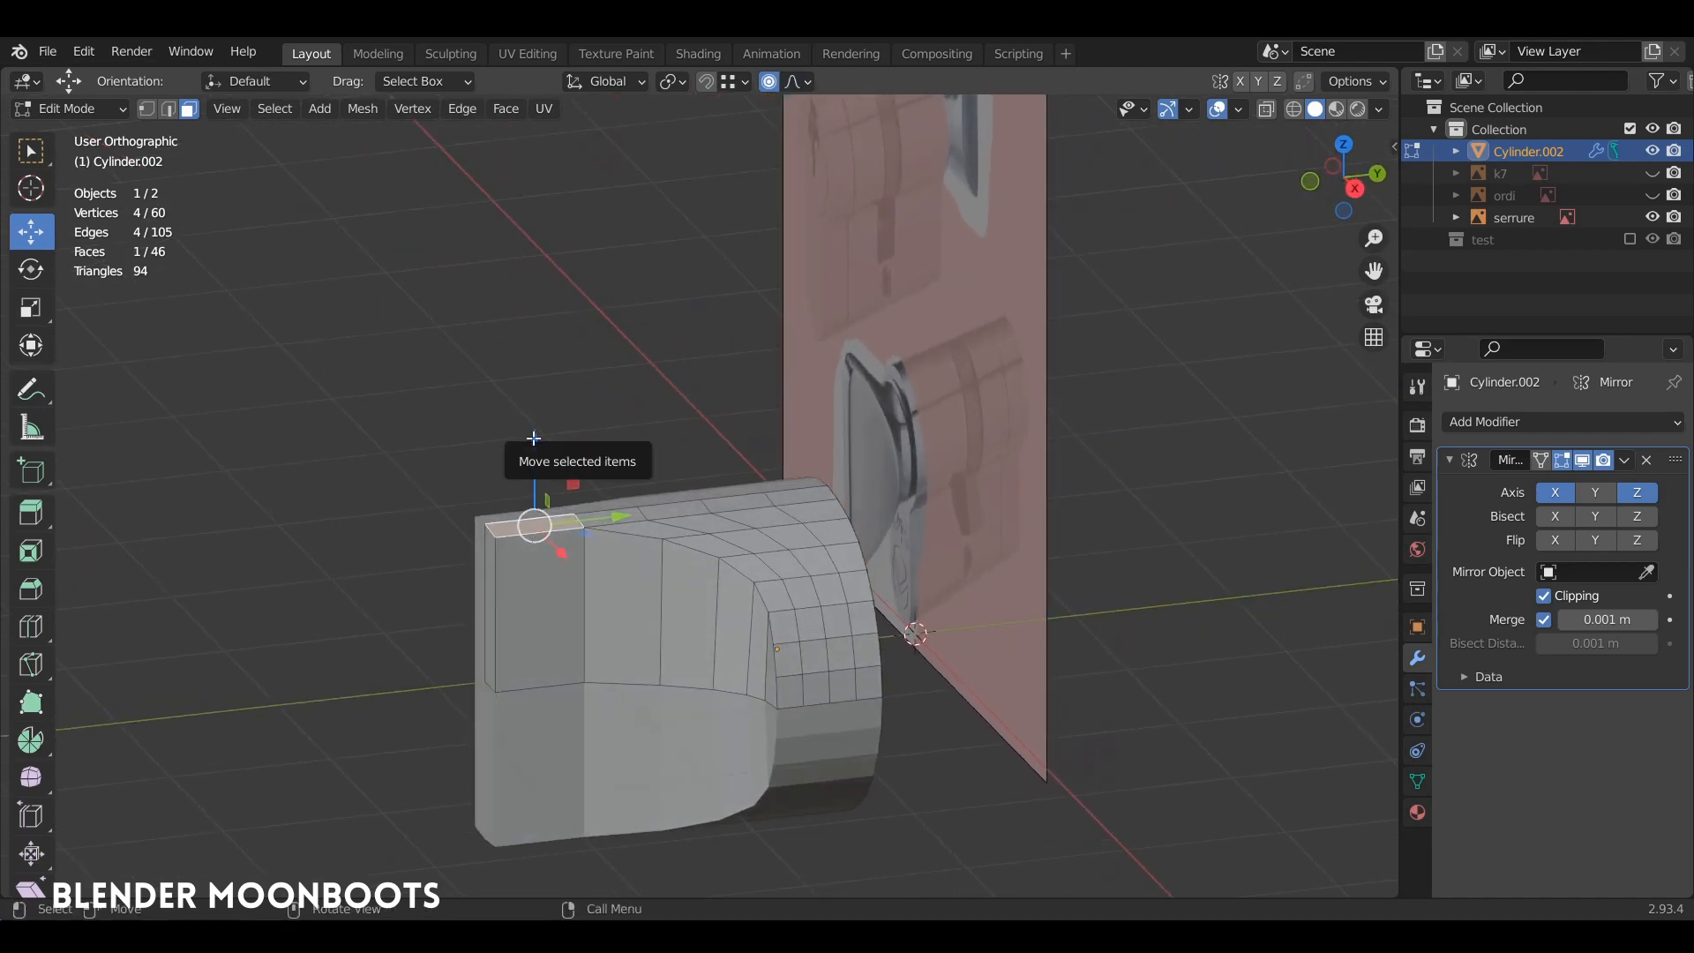
left_click_drag(534, 438, 559, 361)
scroll(541, 382, "down", 3)
scroll(552, 371, "down", 1)
Move the grip's front face -0.45062 m along Y with Smooth proportional editing at size 1.210.
key("alt+a")
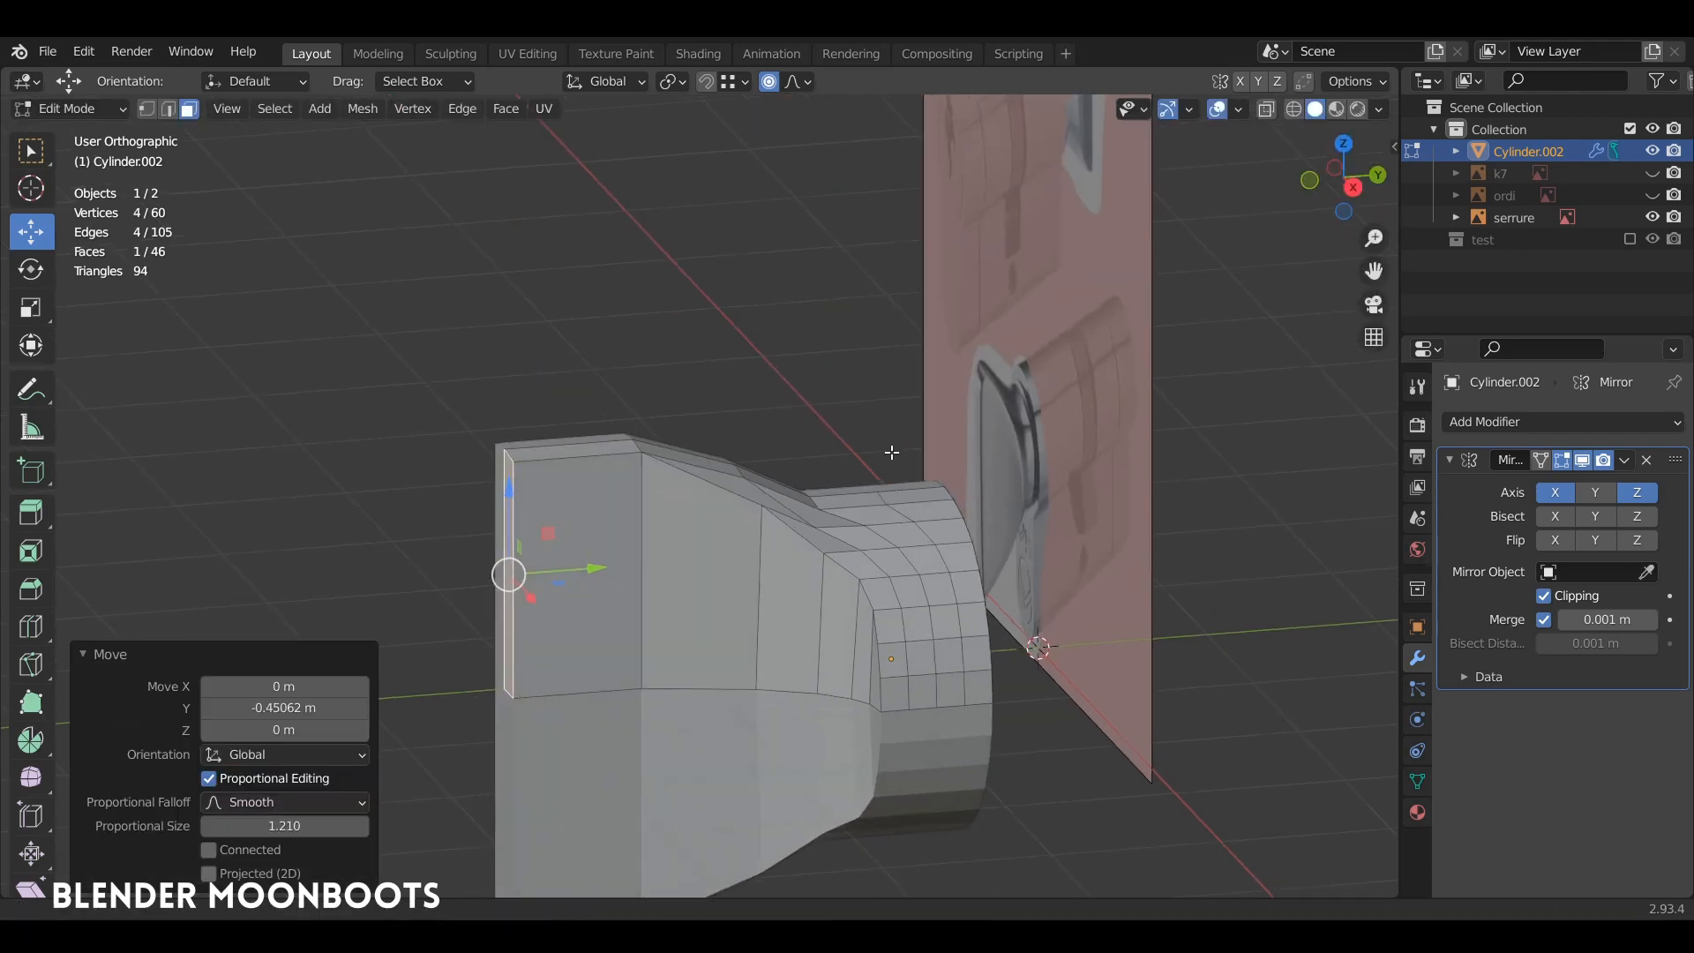
middle_click_drag(617, 529, 583, 539)
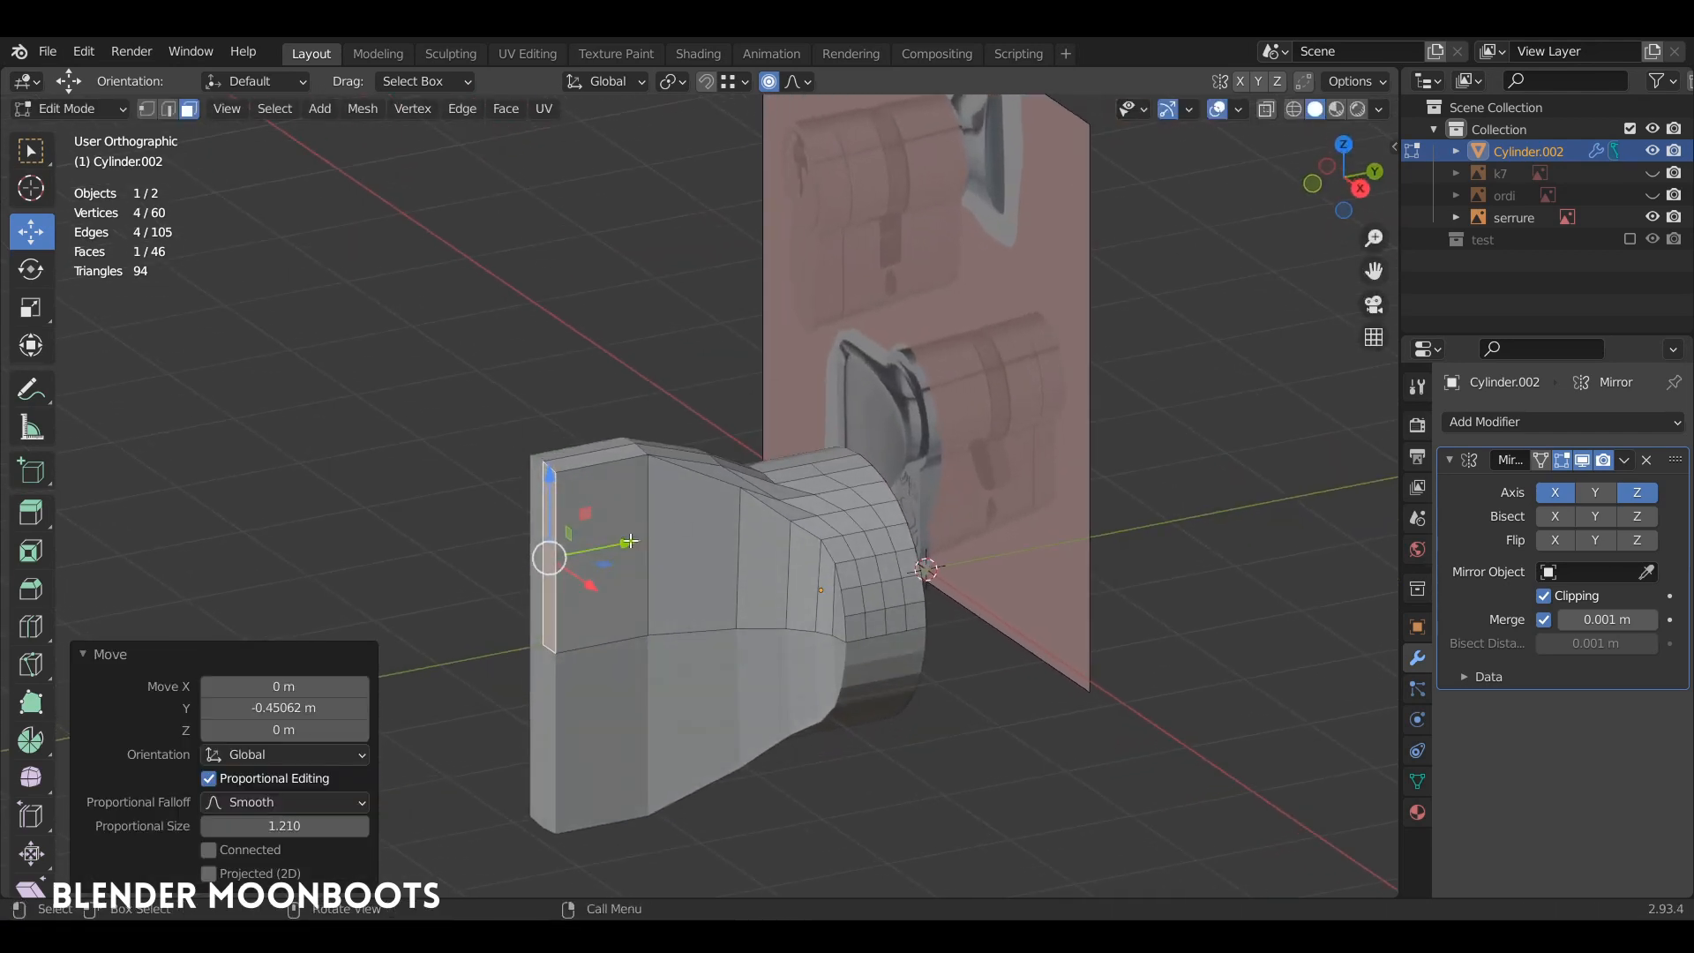
mouse_move(586, 562)
left_mouse_down()
mouse_move(600, 547)
mouse_move(587, 533)
mouse_move(605, 538)
left_mouse_up()
middle_click_drag(605, 538, 730, 564)
key("Tab")
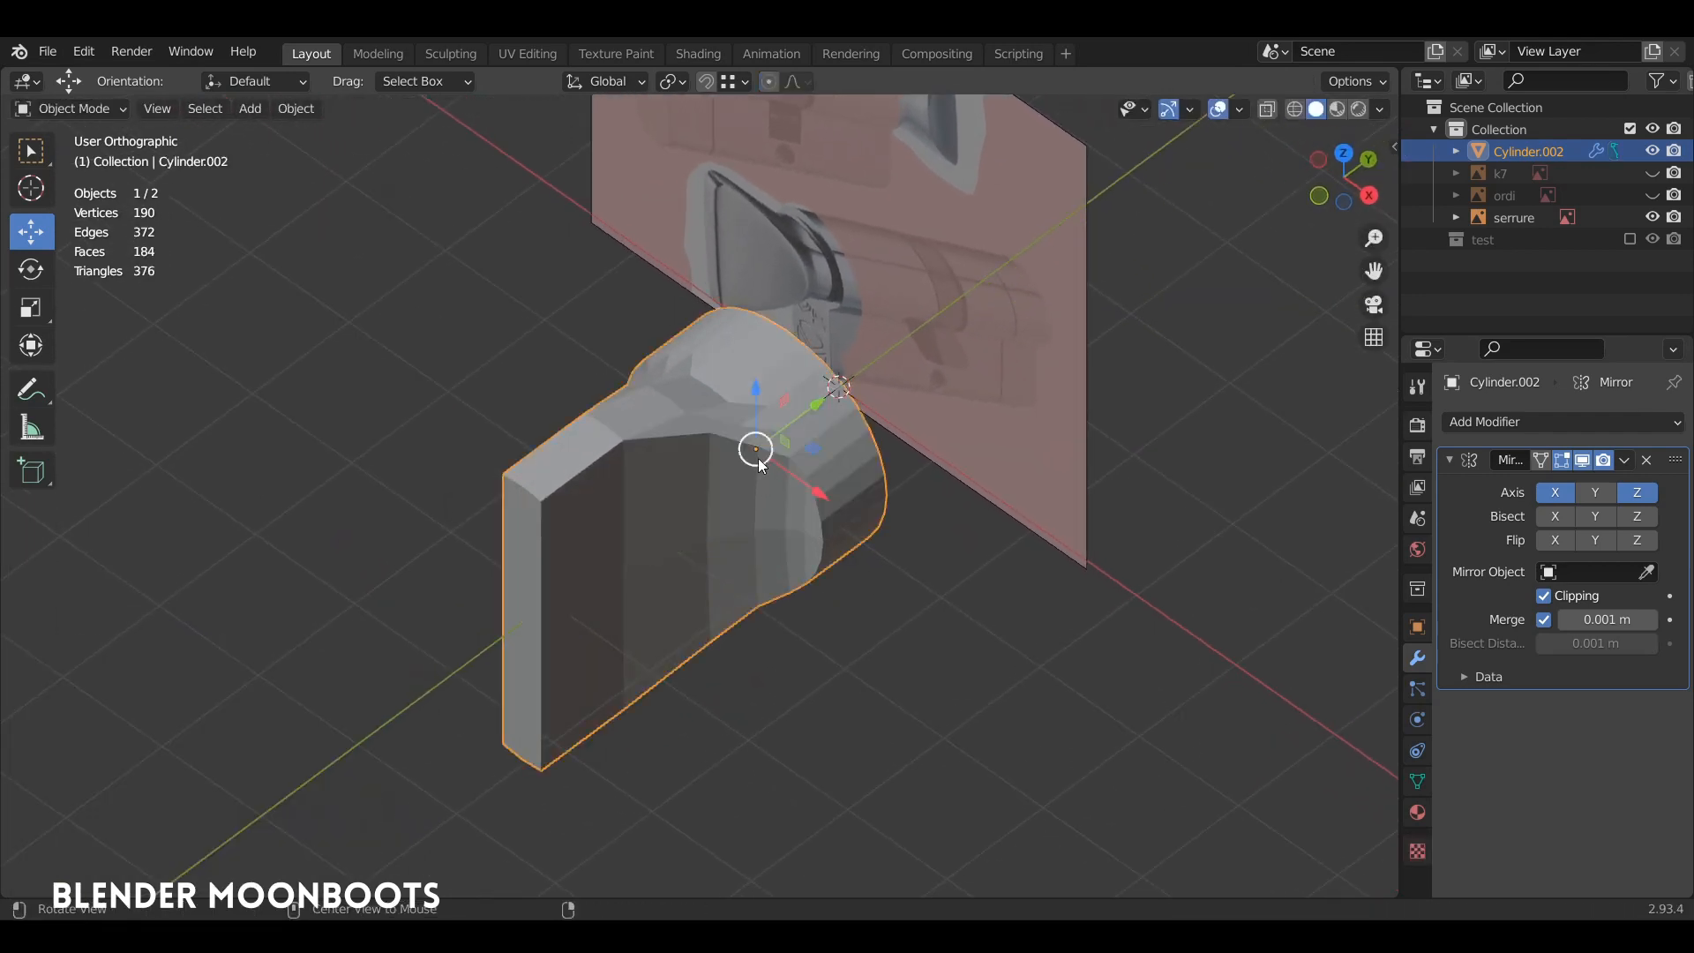
middle_click_drag(759, 458, 888, 415)
Move the three side-edge vertices nearest the horizontal centre line 0.071149 m along Y with proportional size 0.467.
key("Tab")
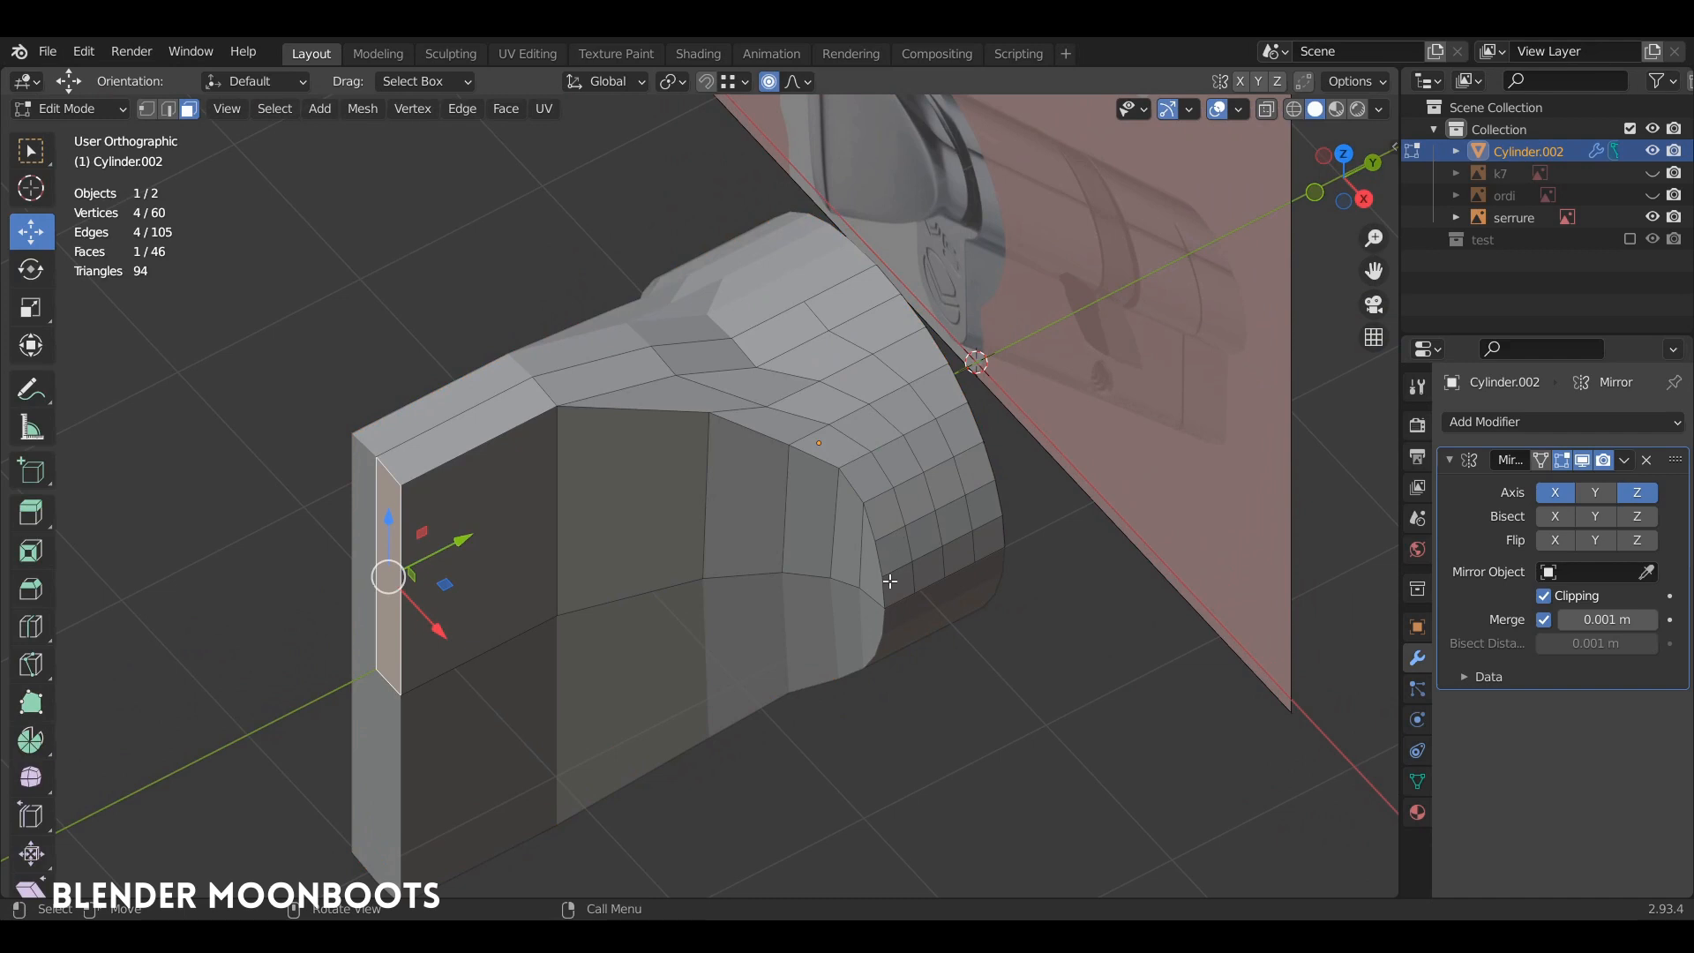
key("1")
left_click(876, 540)
left_click(884, 609, "ctrl")
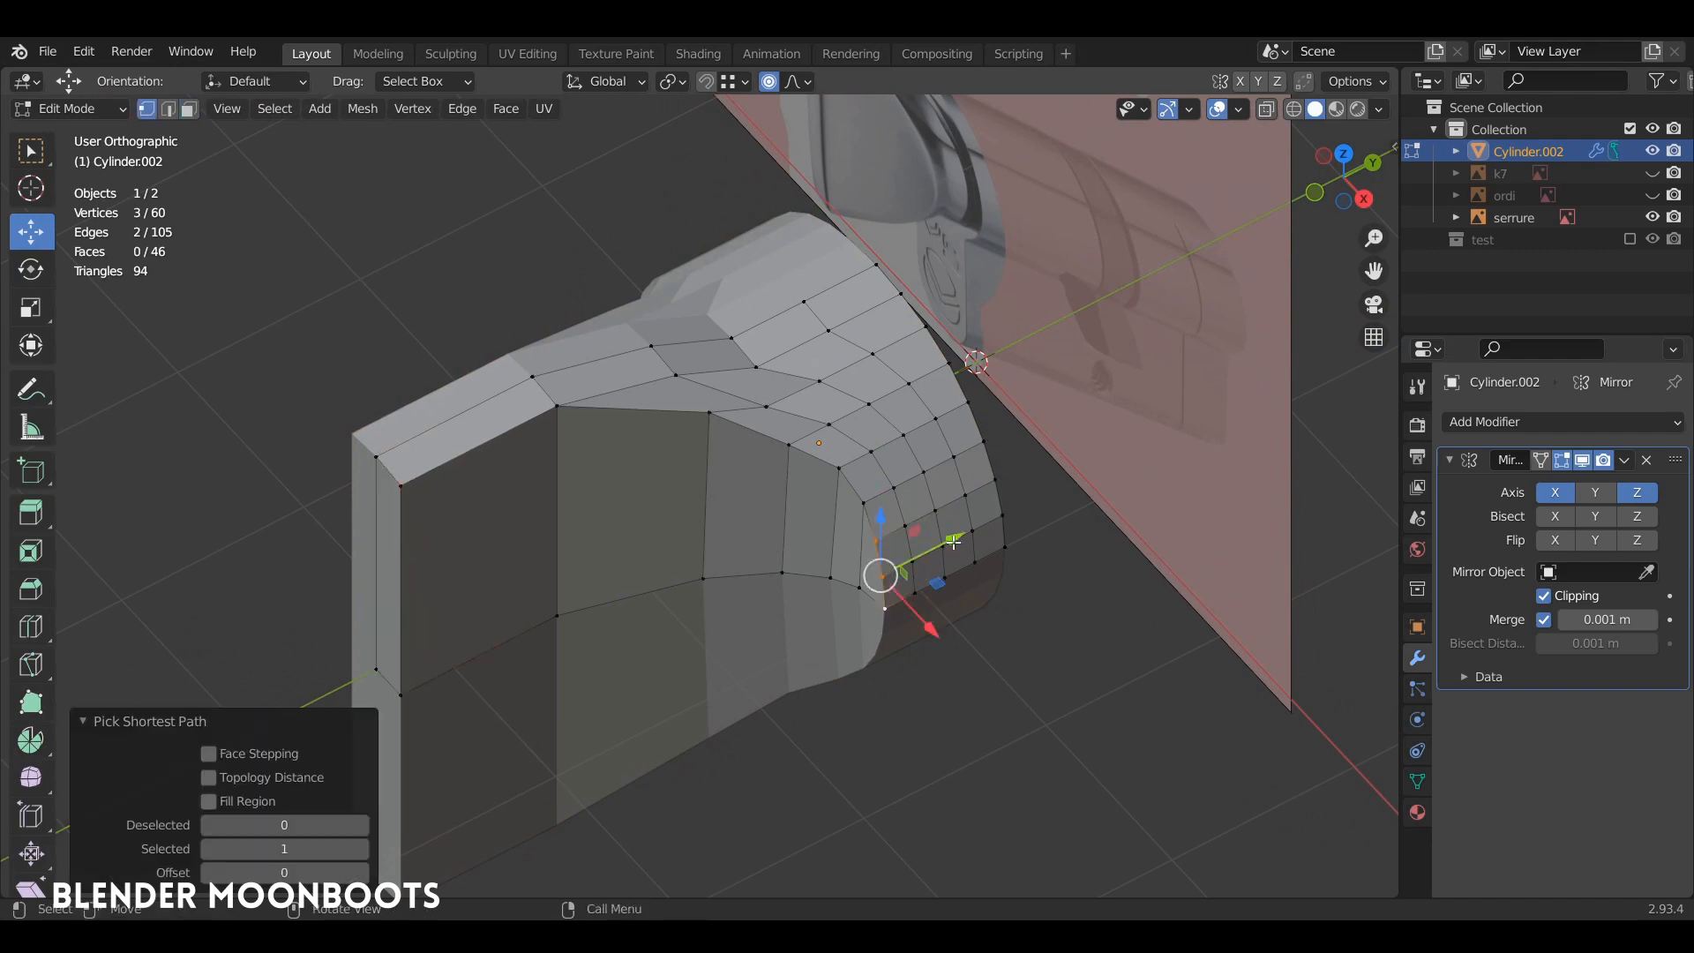
left_click_drag(956, 537, 984, 529)
scroll(978, 531, "up", 4)
middle_click_drag(984, 528, 937, 491)
Shift the two side-edge vertices closest to the centre line 0.02788 m along Y with proportional size 0.290.
key("KP_3")
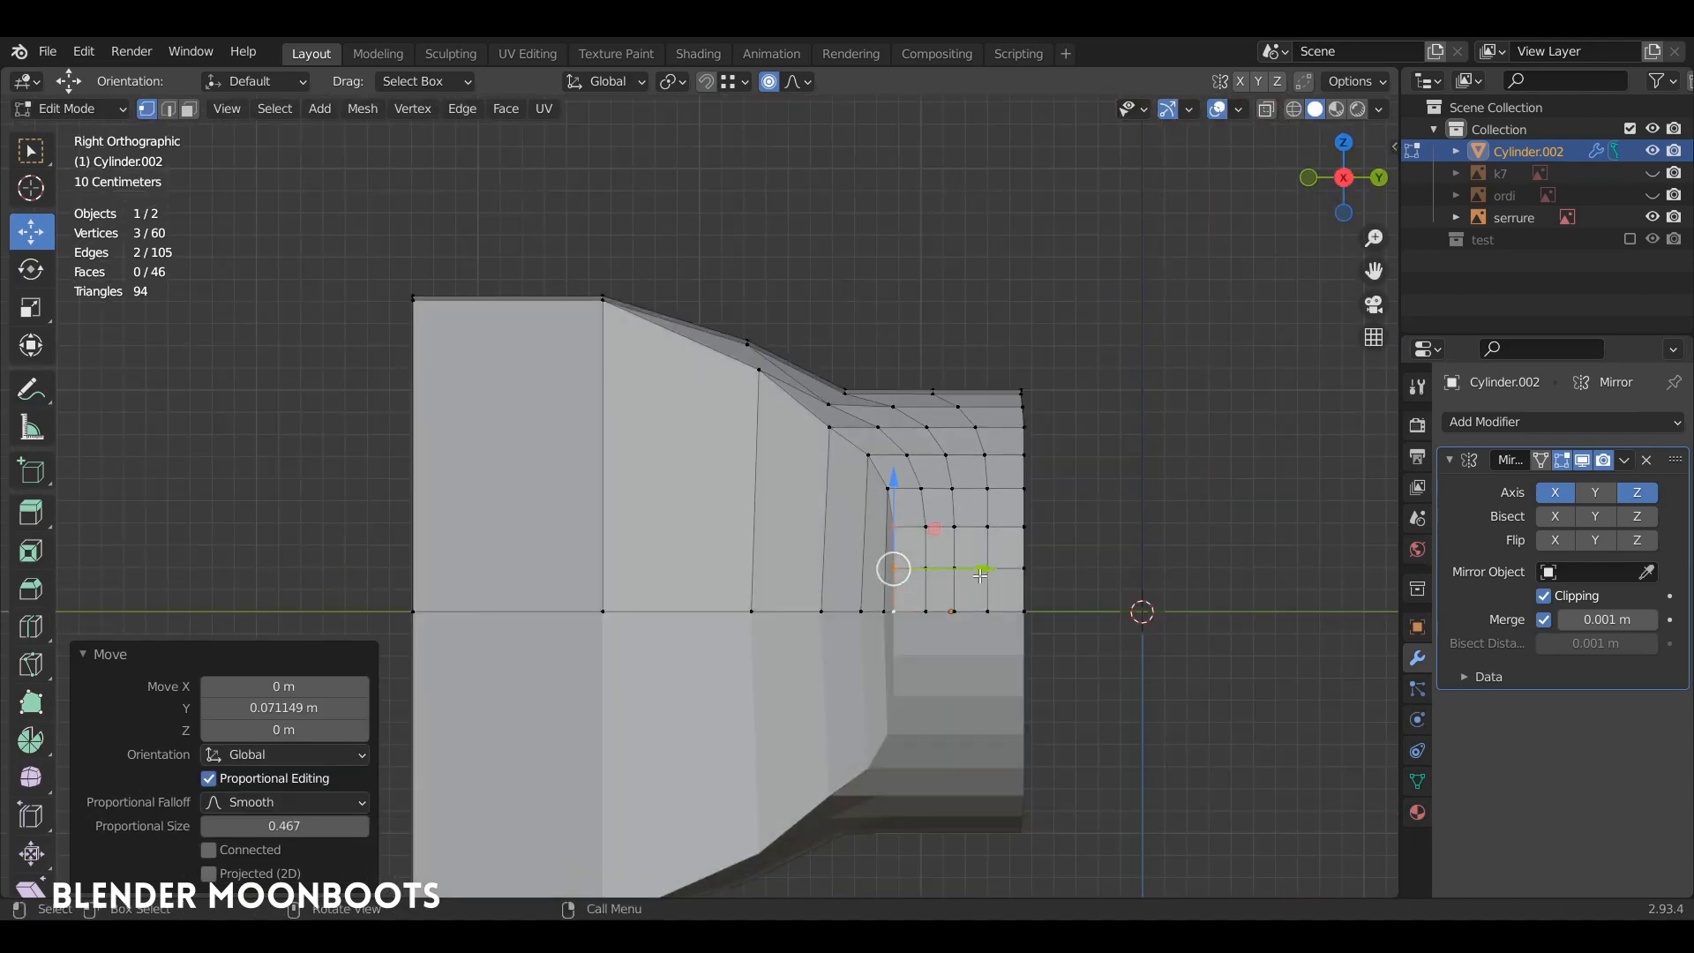
left_click(896, 569)
left_click(893, 608, "shift")
left_click_drag(992, 593, 997, 587)
scroll(1001, 596, "up", 5)
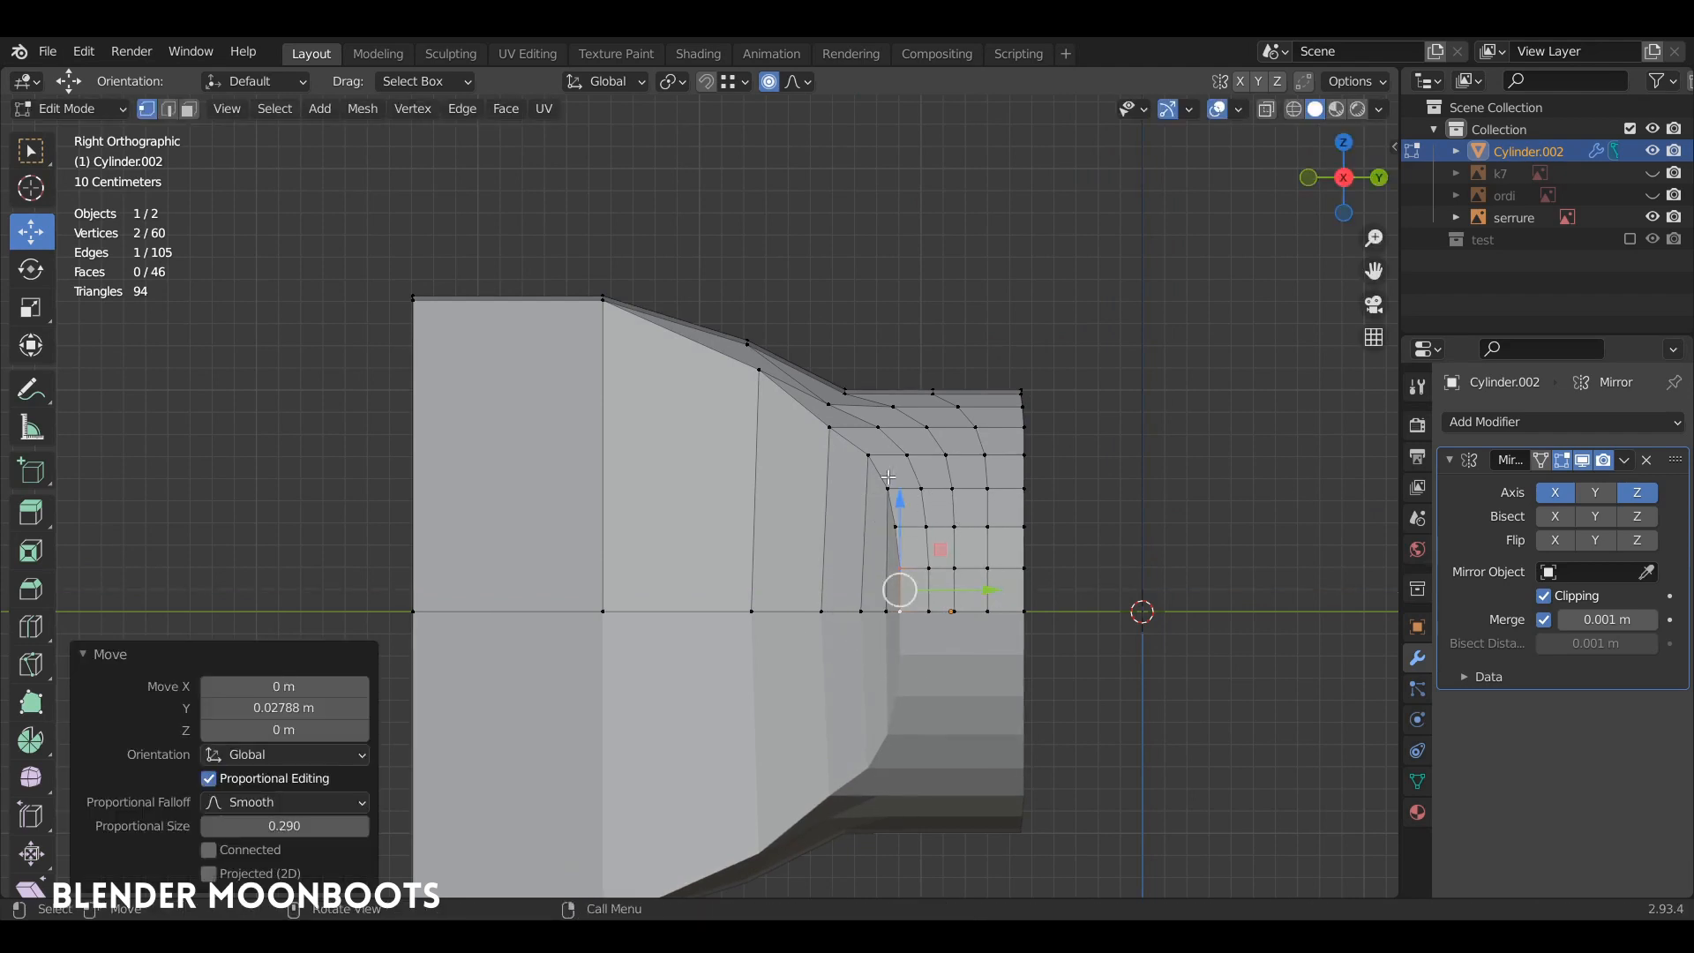
Raise a vertex on the upper part of the curved side edge 0.043812 m along Z and adjust the grip's upper rear corner vertex.
left_click(829, 427)
left_click_drag(829, 346, 830, 313)
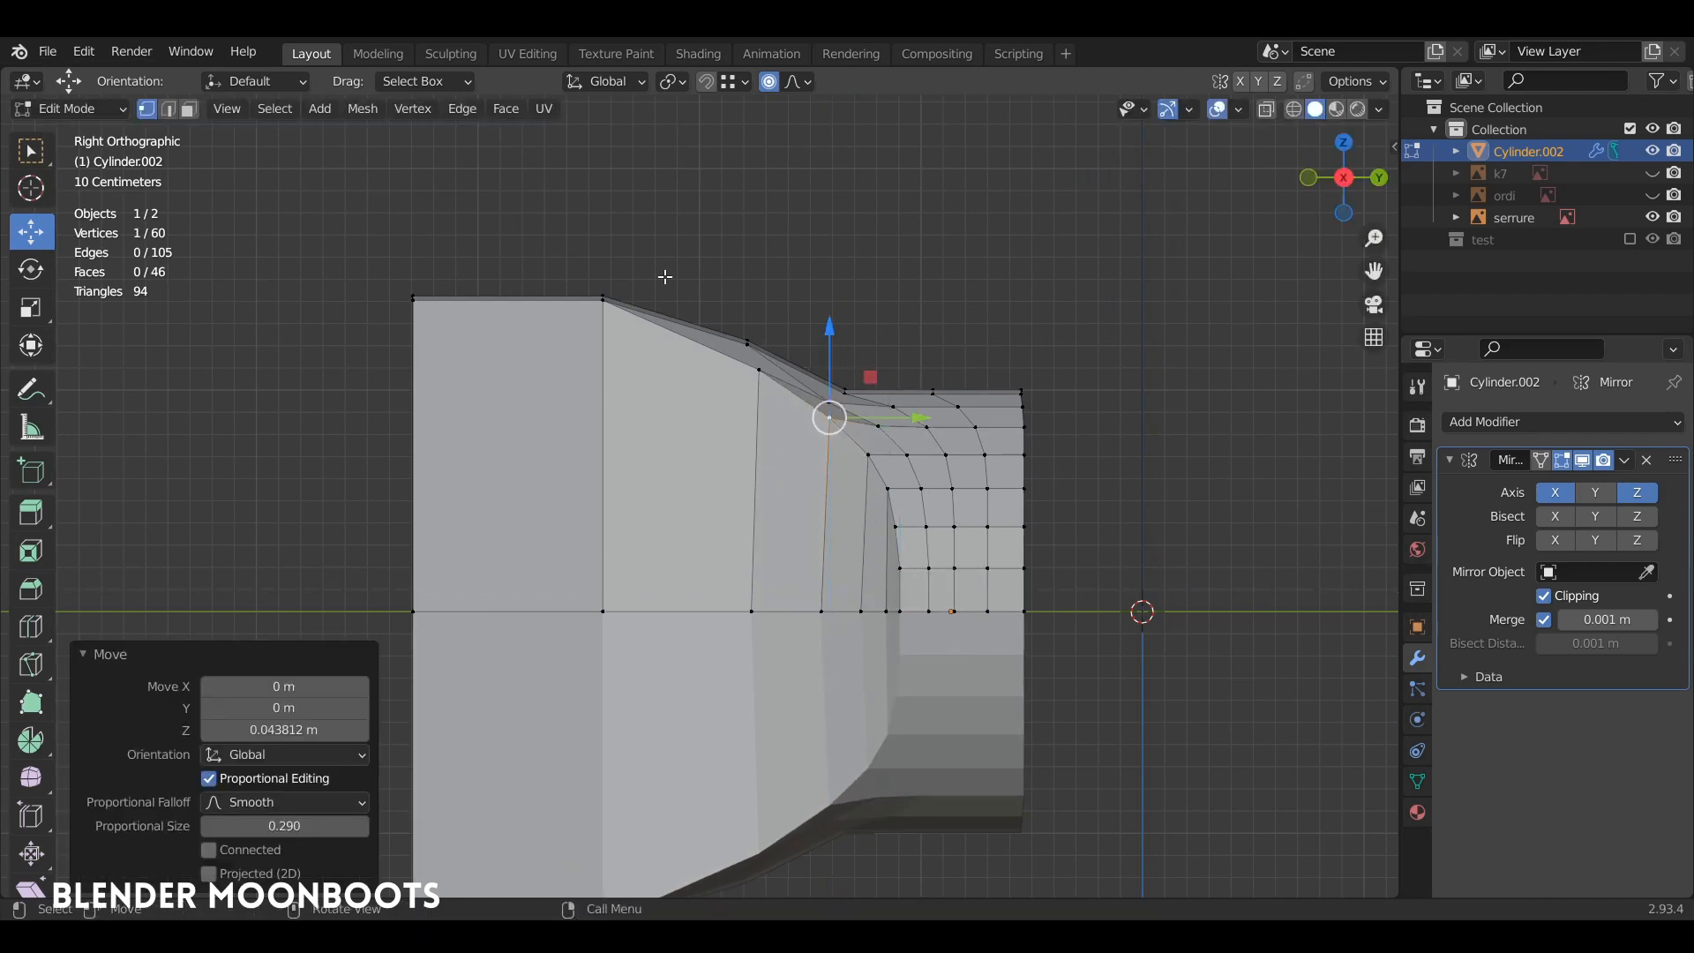
left_click(603, 300)
left_click_drag(596, 212, 507, 269)
Add a level 2 subdivision surface to the knob and shade it smooth.
middle_click_drag(863, 507, 961, 574)
key("Tab")
middle_click_drag(955, 511, 983, 581)
key("ctrl+2")
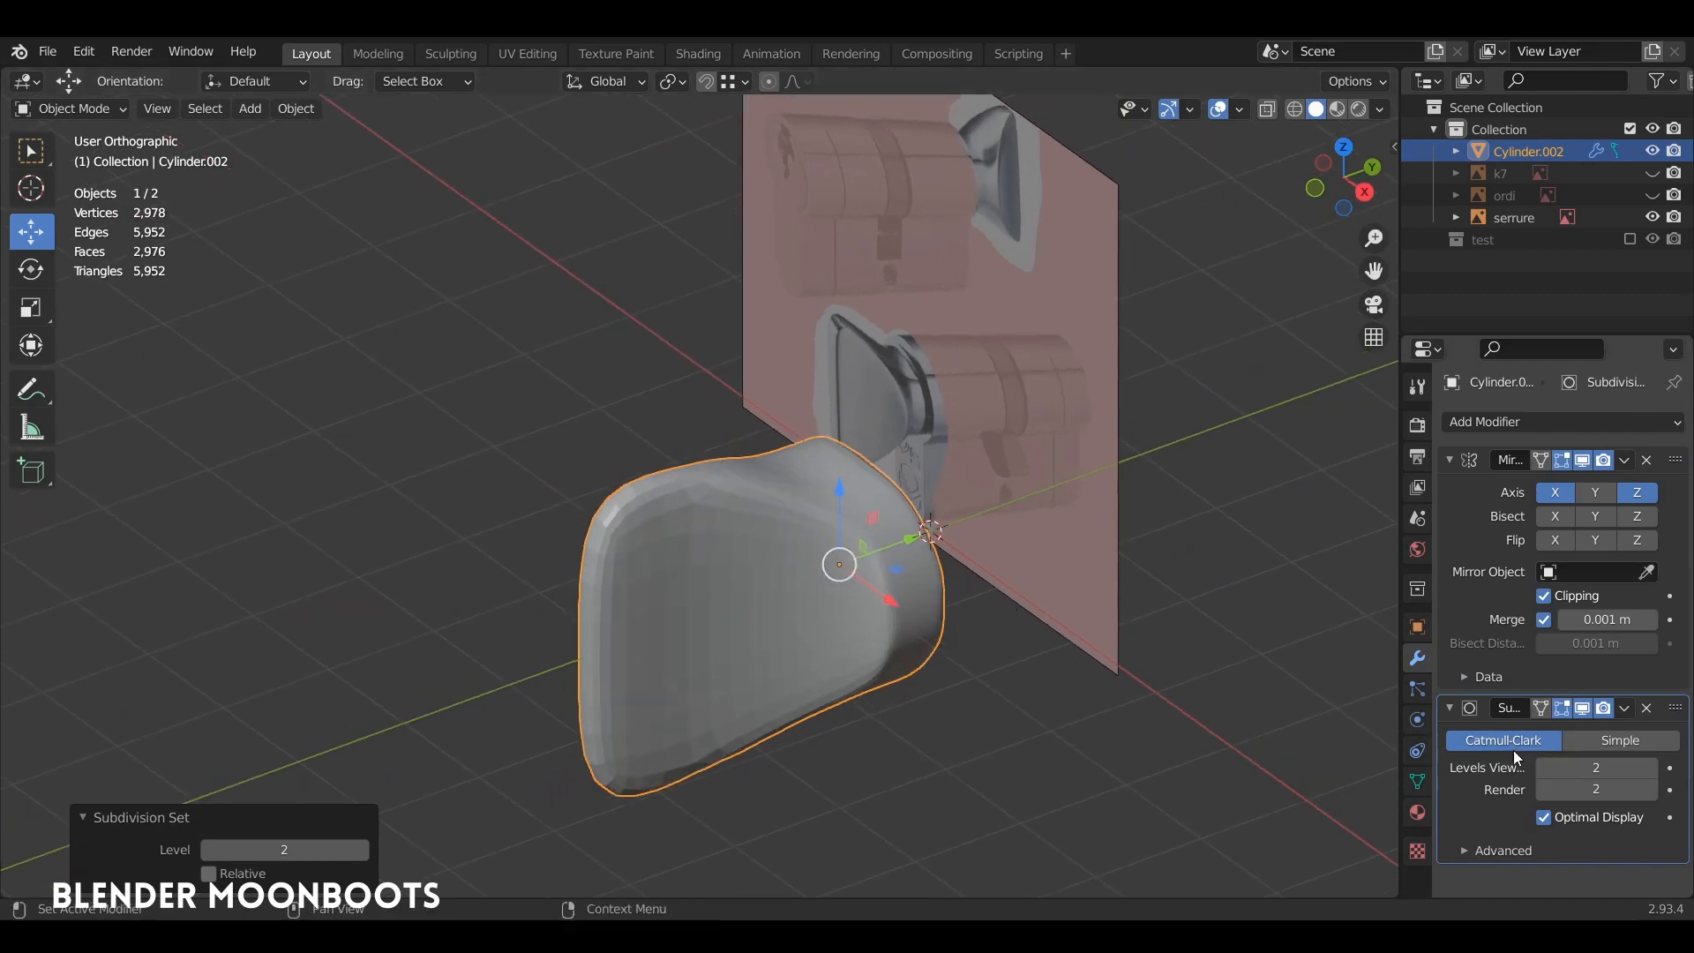
right_click(712, 529)
left_click(681, 518)
middle_click_drag(681, 527, 770, 513)
middle_click_drag(771, 458, 784, 518)
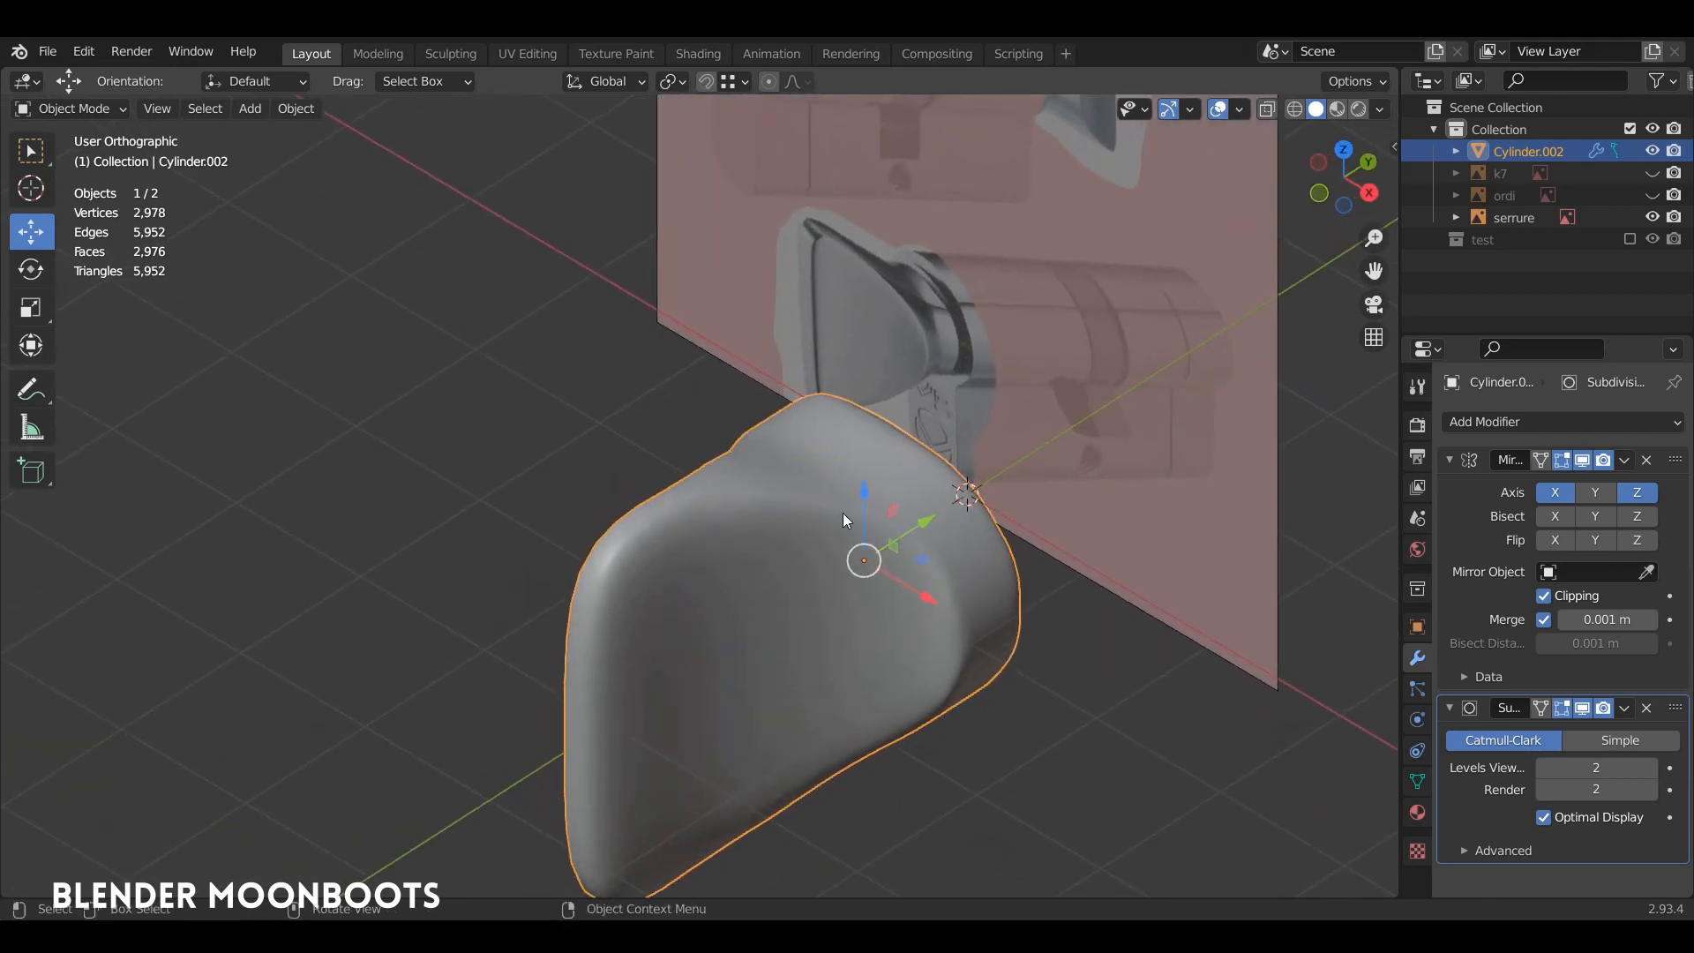
middle_click_drag(756, 521, 673, 480)
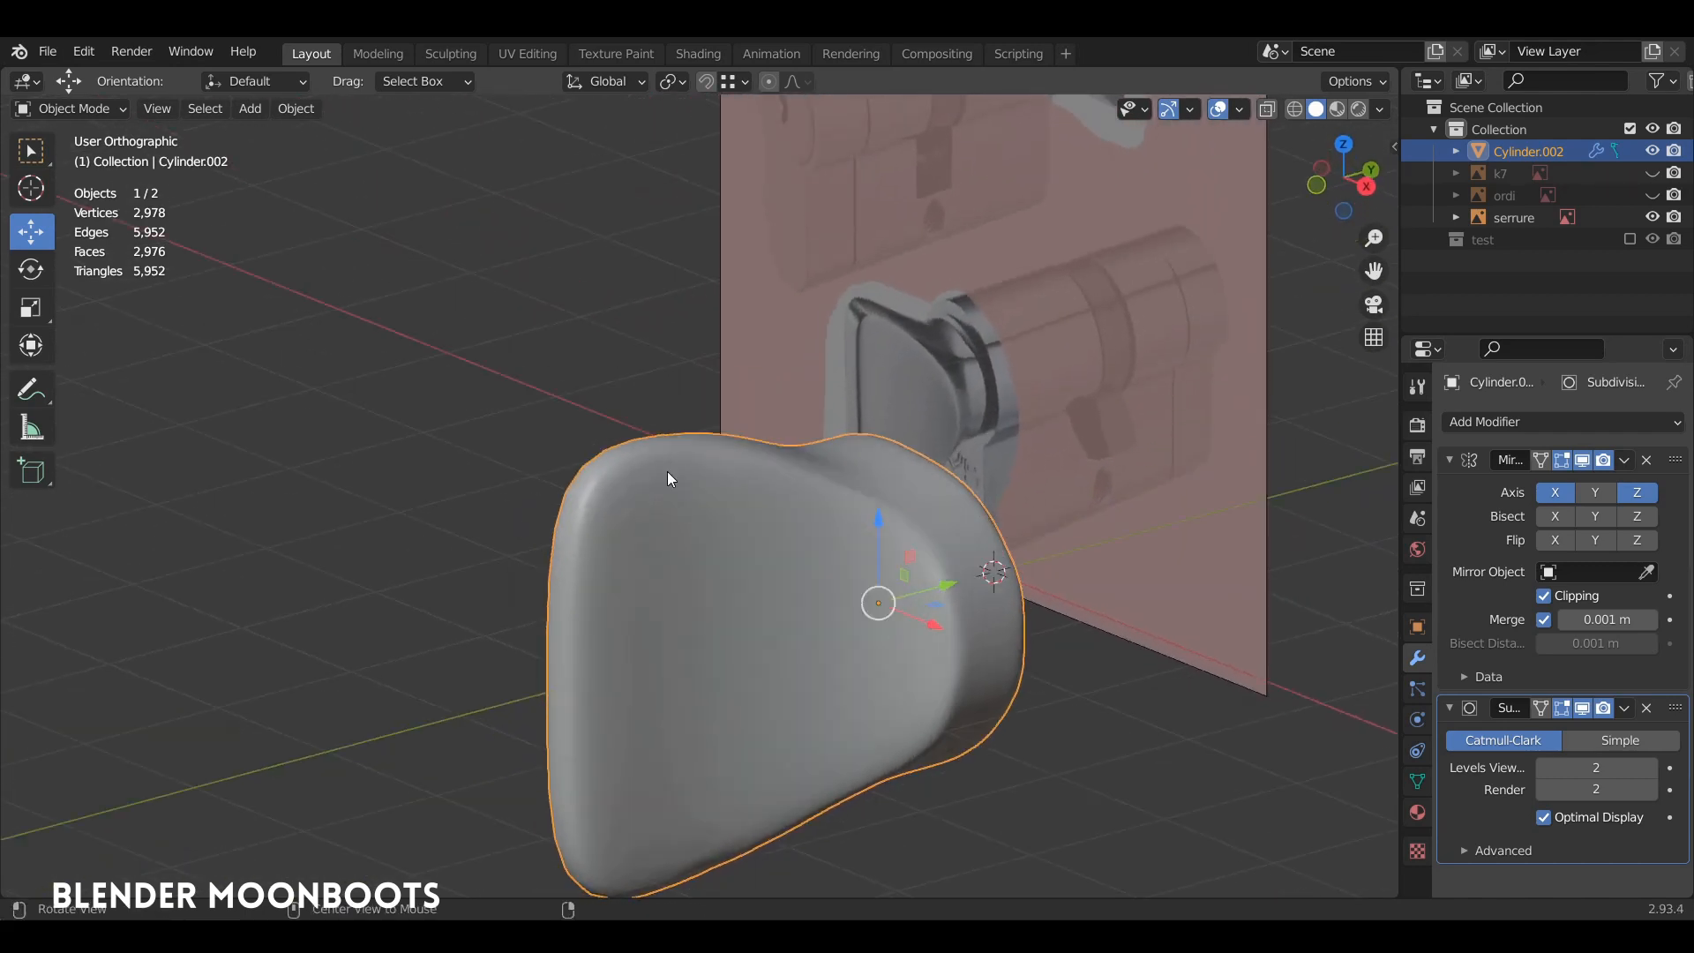
Bevel the curved side outline and front corner edges of the grip with two segments and a width of about 0.056 m.
key("Tab")
middle_click_drag(845, 510, 754, 564)
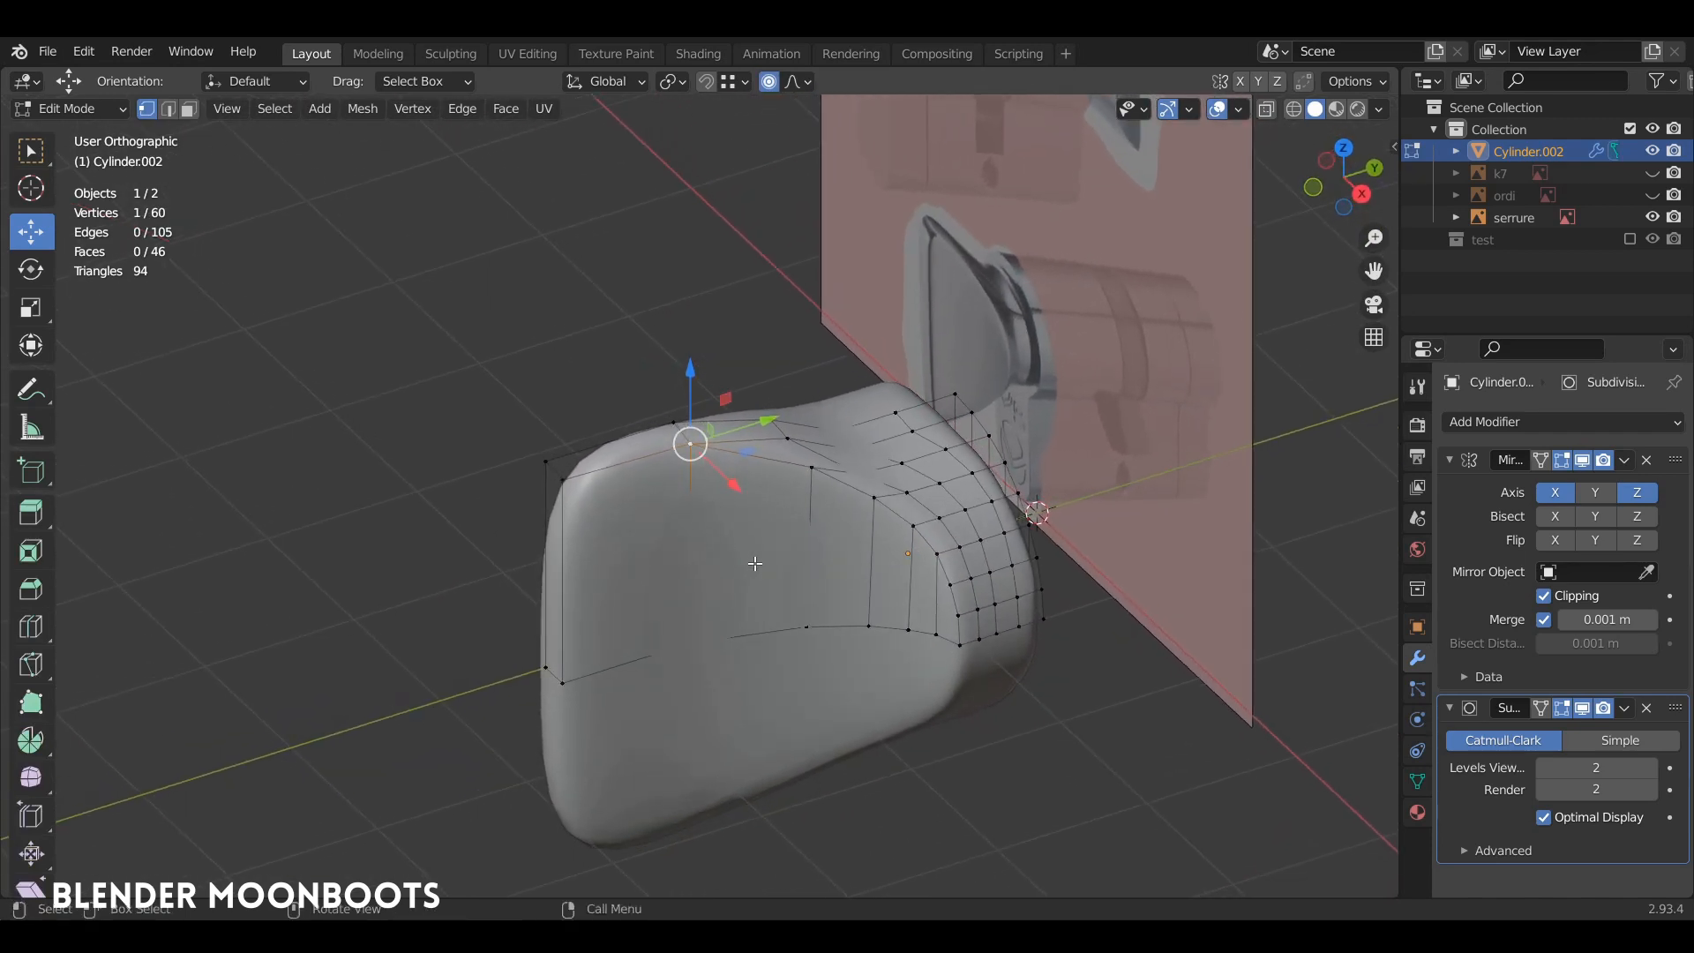
left_click(961, 643, "ctrl")
left_click(696, 445, "ctrl")
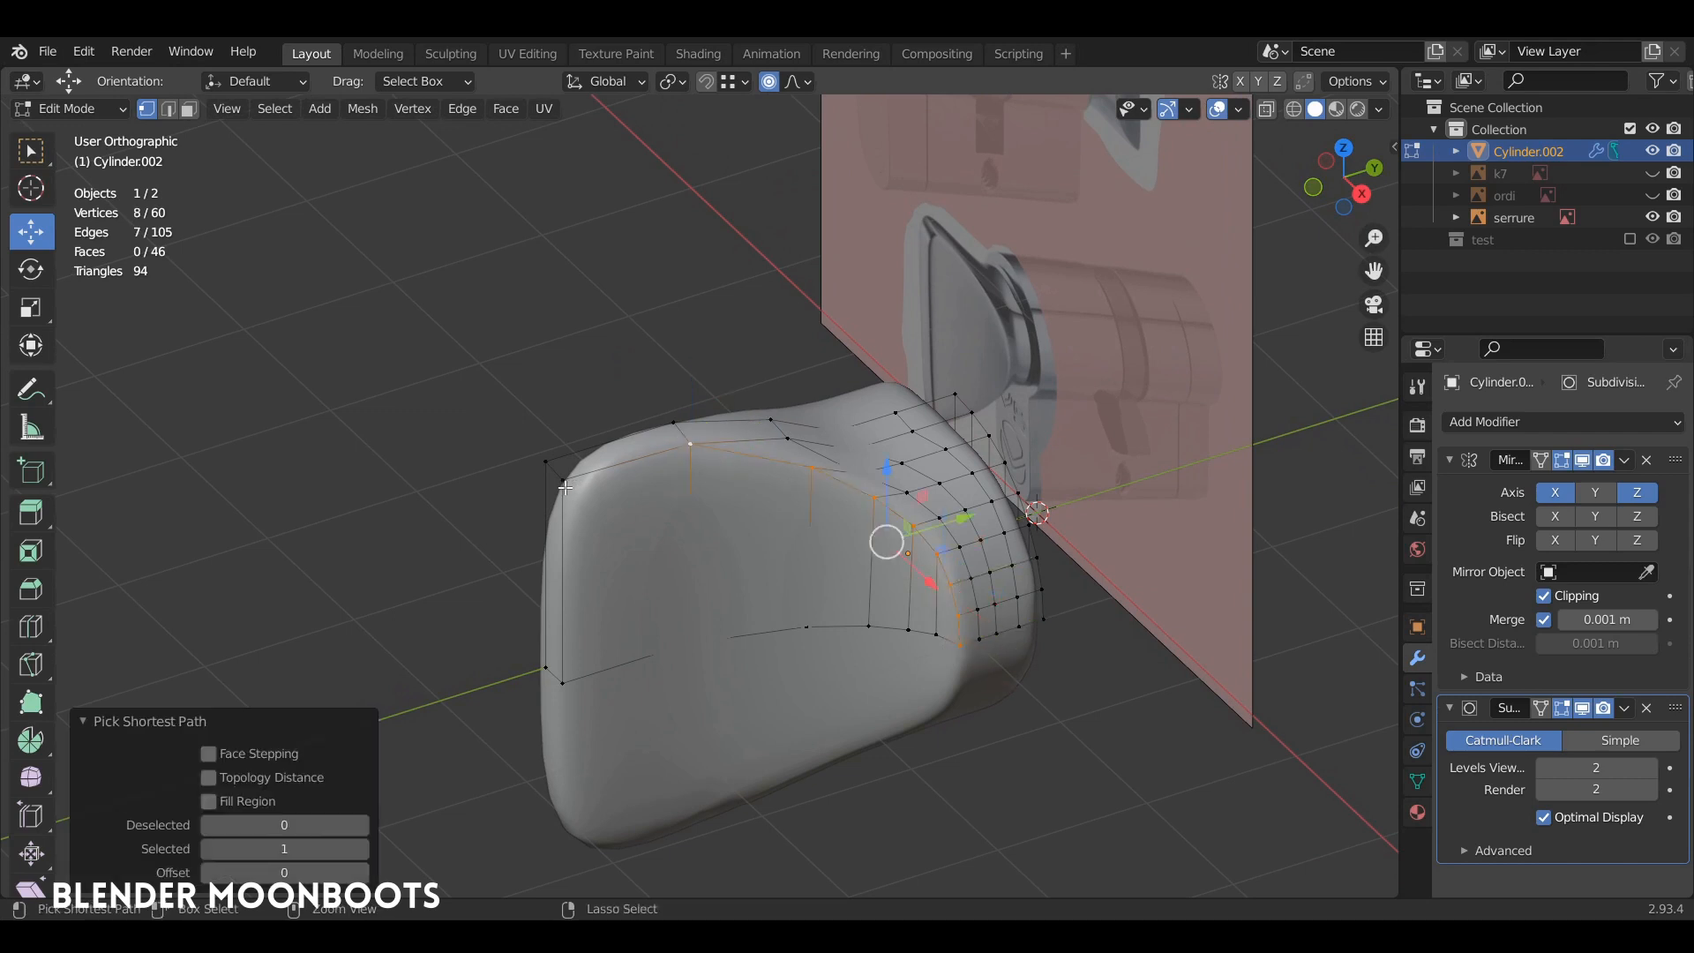
left_click(562, 481, "ctrl")
left_click(562, 681, "ctrl")
left_click(546, 458, "shift")
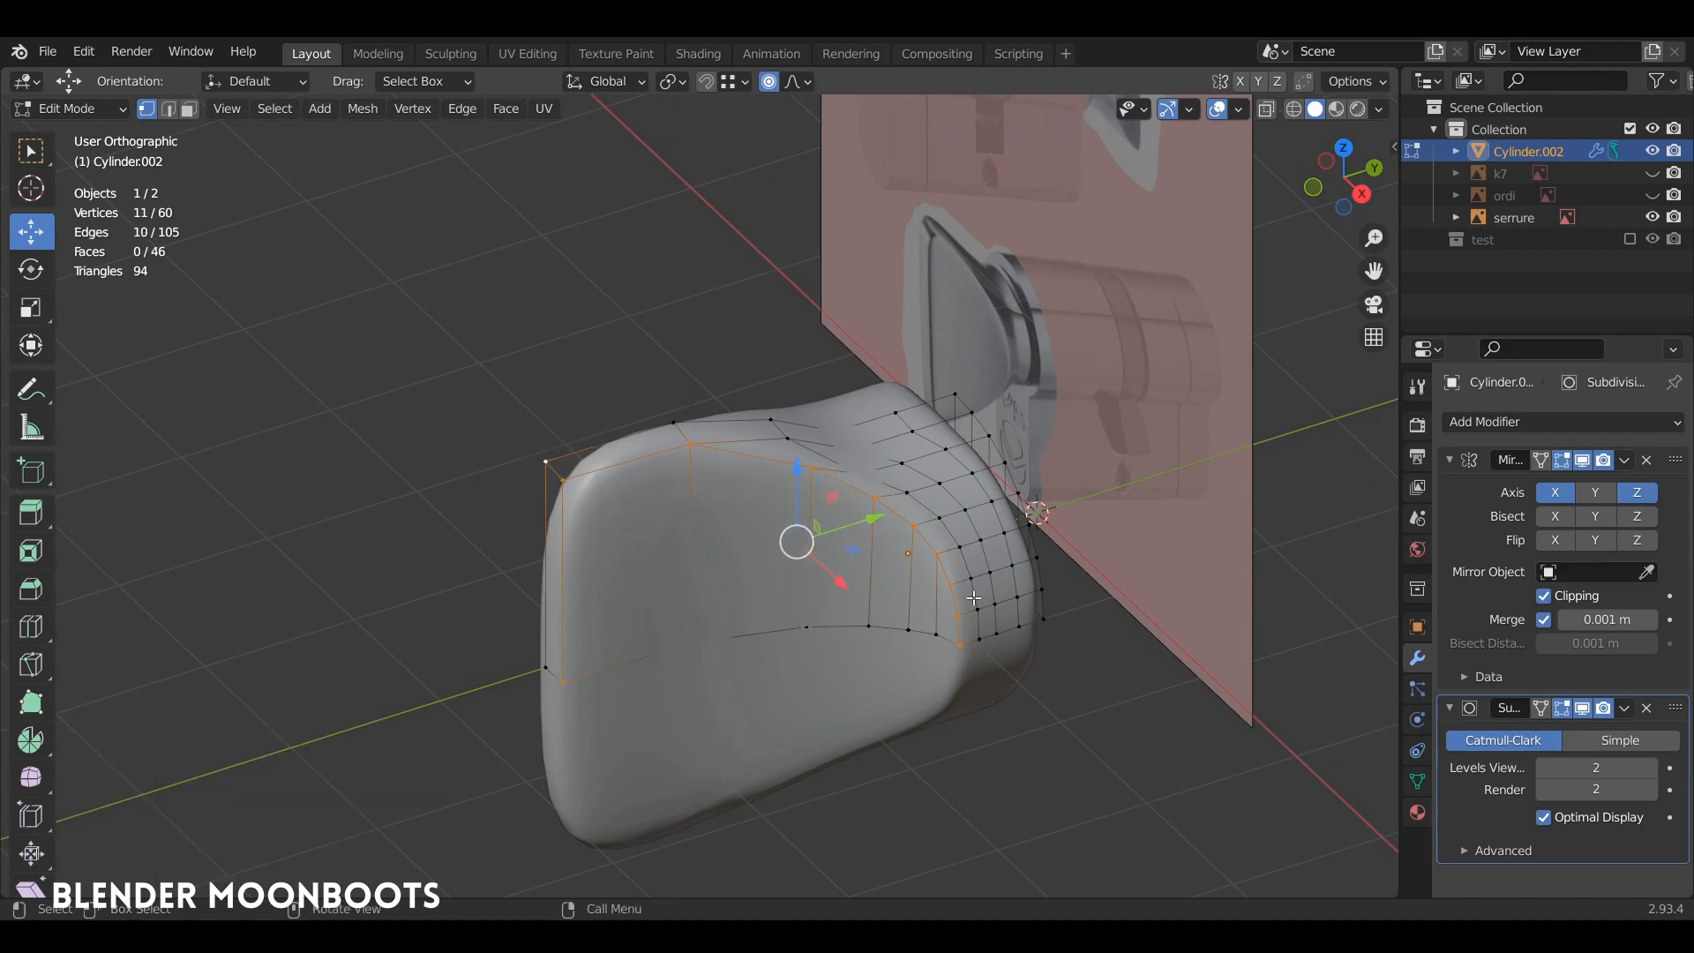
middle_click_drag(973, 598, 694, 498)
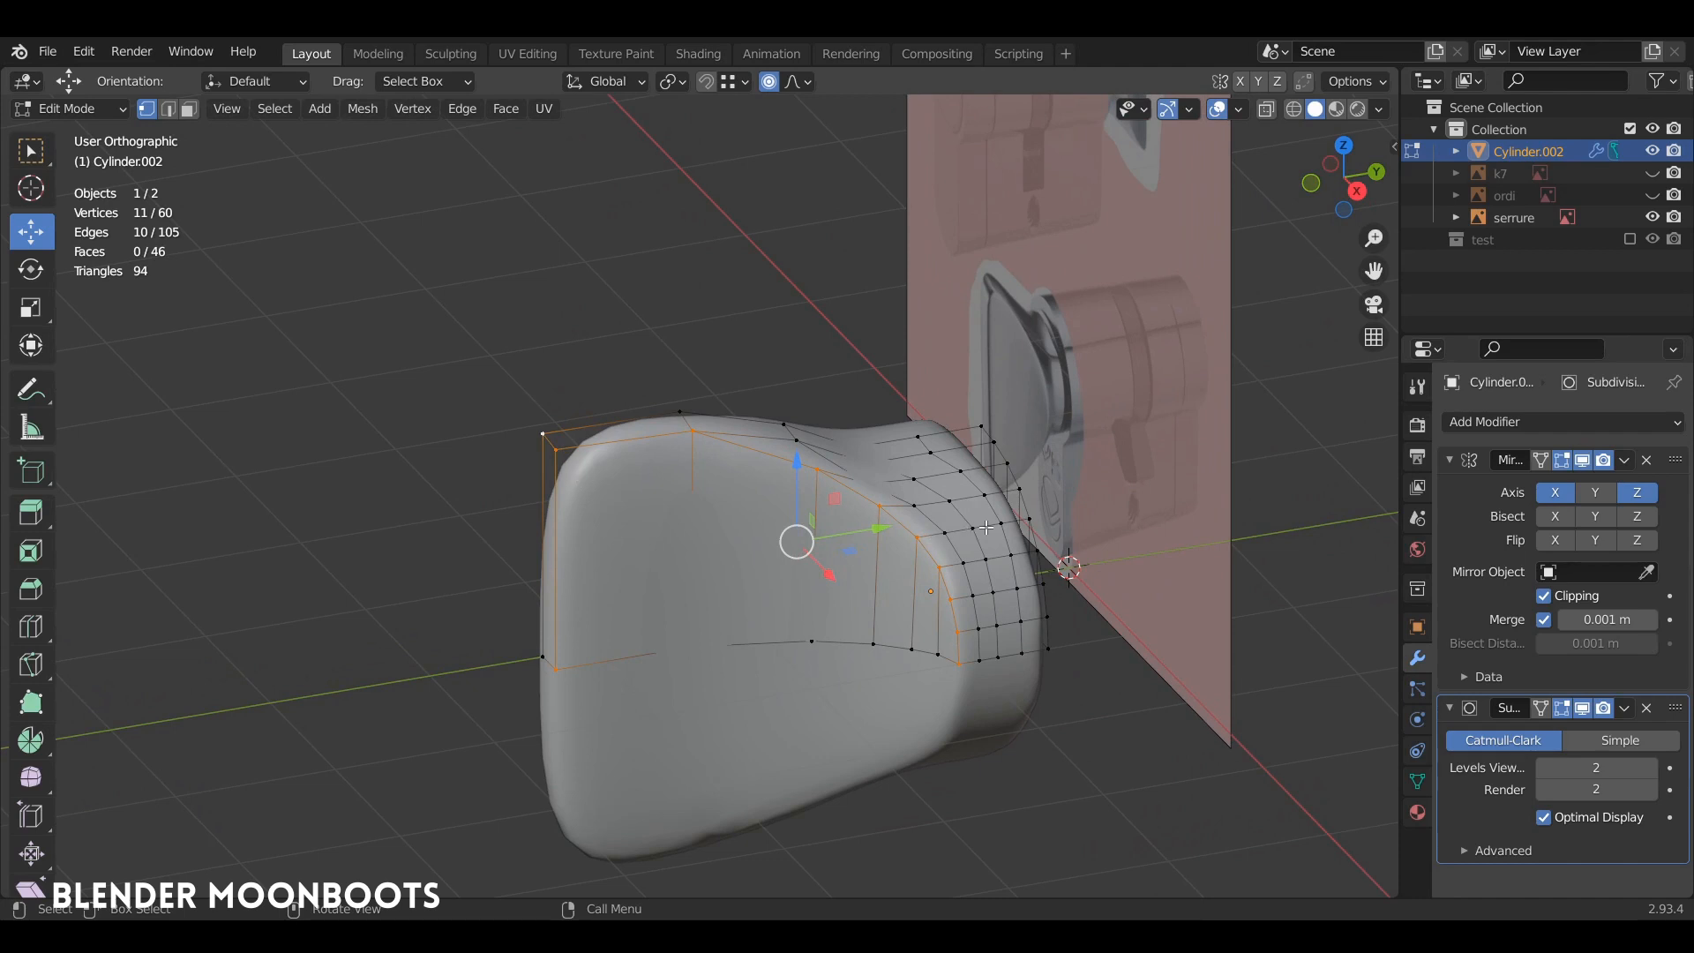
key("ctrl+b")
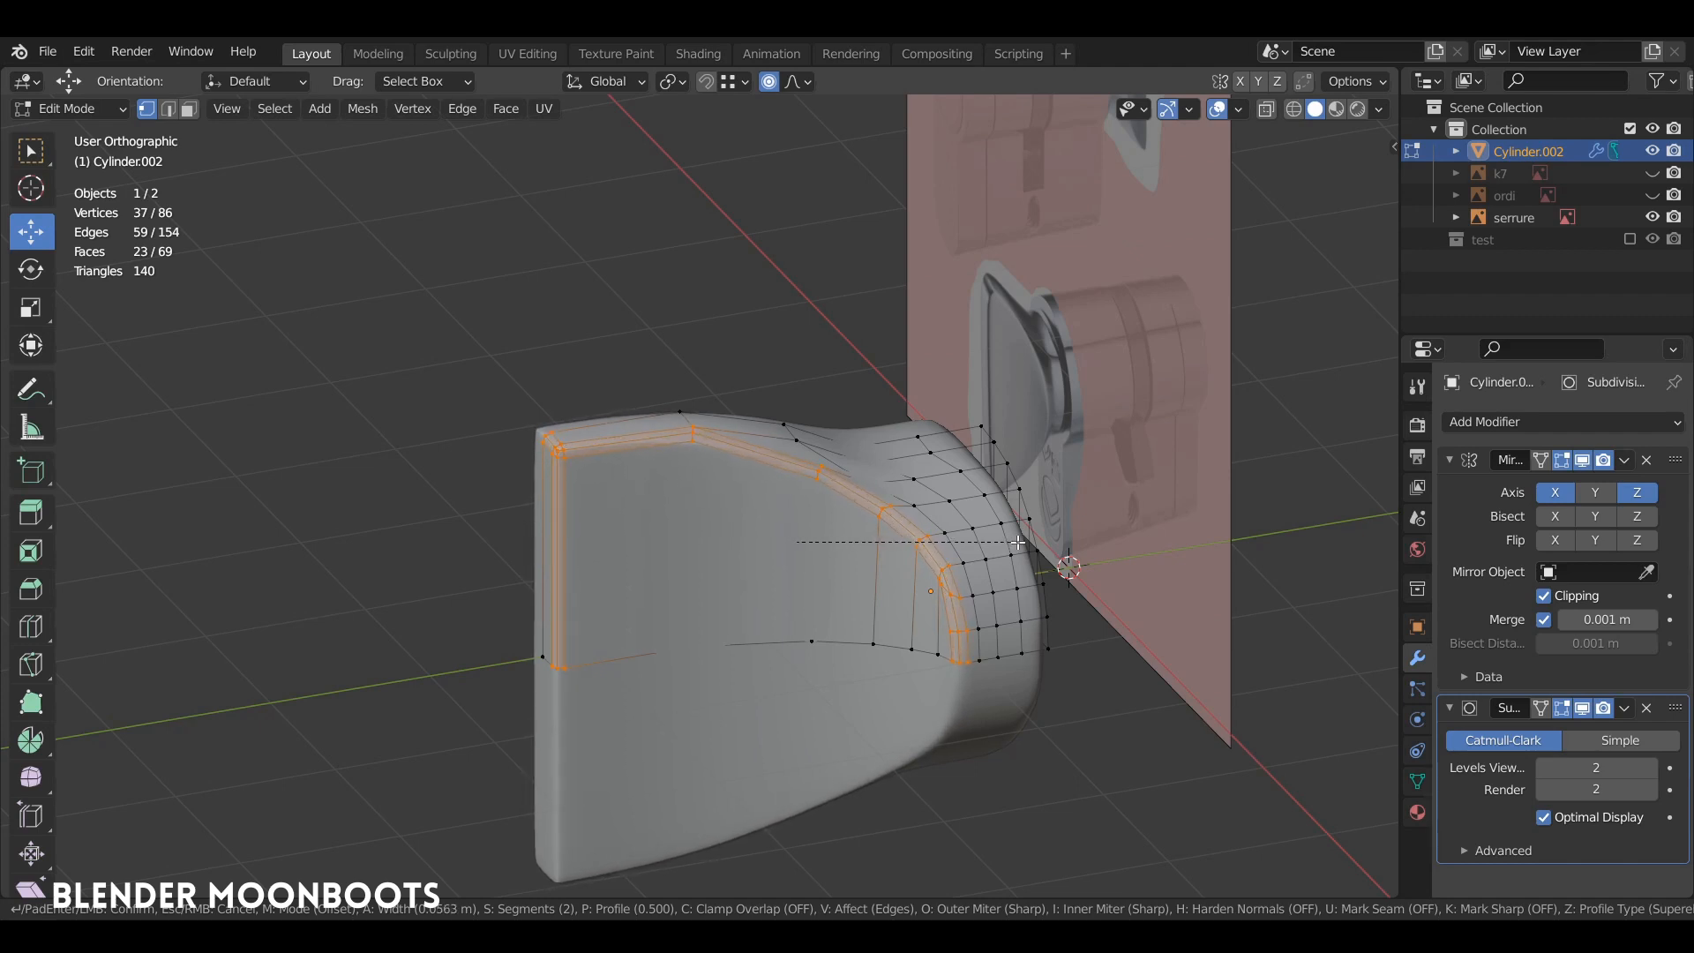
left_click(1016, 544)
key("Tab")
Delete the row of vertices along the centre line of the knob's back cap to open the back.
middle_click_drag(1011, 537, 919, 417)
key("Tab")
left_click(835, 444)
left_click(930, 513, "ctrl")
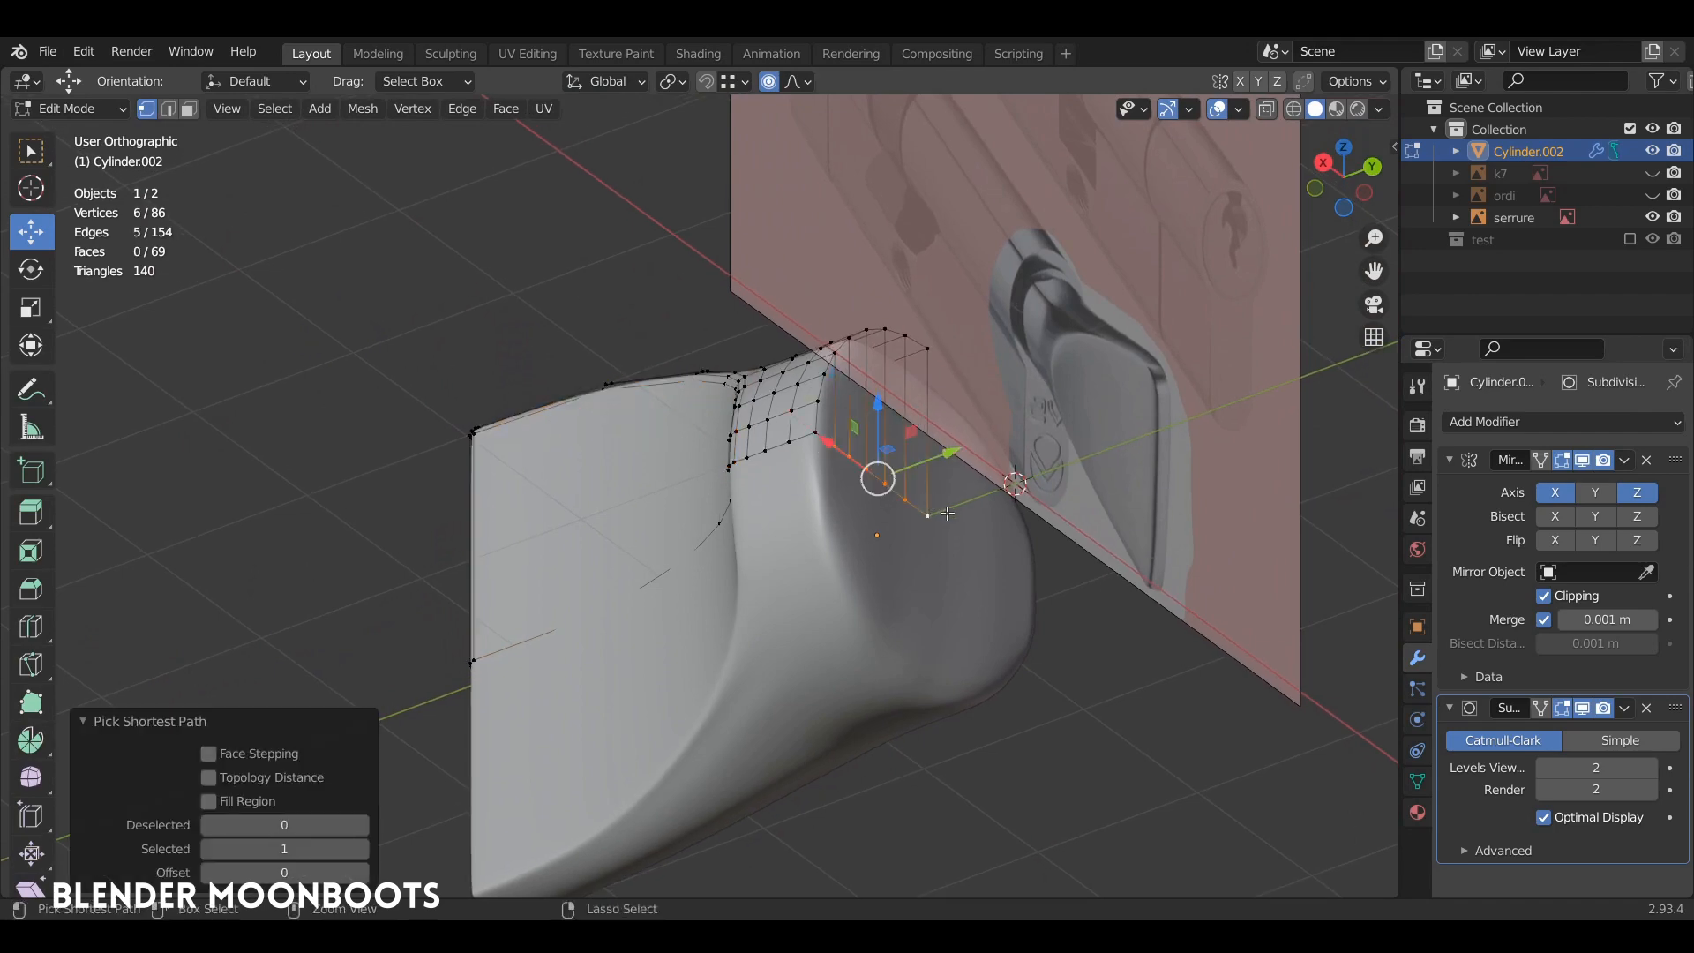
key("x")
left_click(932, 504)
middle_click_drag(931, 503, 748, 436)
Raise the vertex where the grip's upper surface meets the round neck slightly along Z with proportional editing.
key("Tab")
key("Tab")
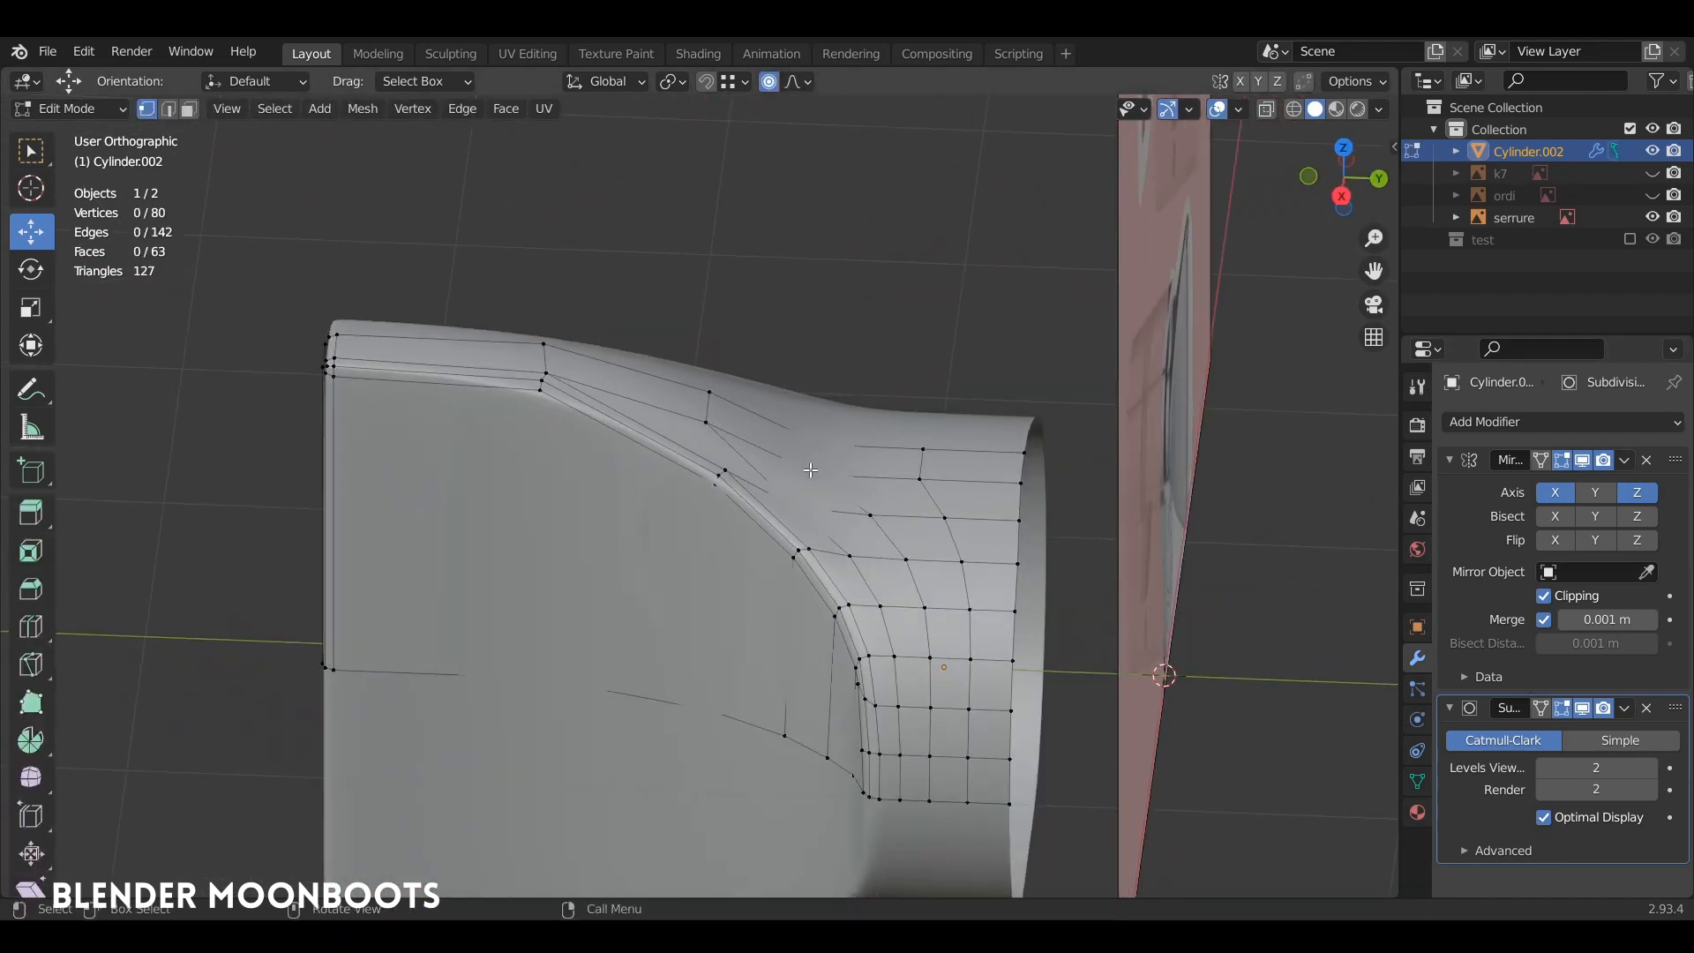
left_click(779, 499)
middle_click_drag(779, 499, 820, 495)
left_click_drag(797, 416, 798, 404)
scroll(798, 404, "up", 2)
key("Tab")
middle_click_drag(808, 430, 770, 408)
key("Tab")
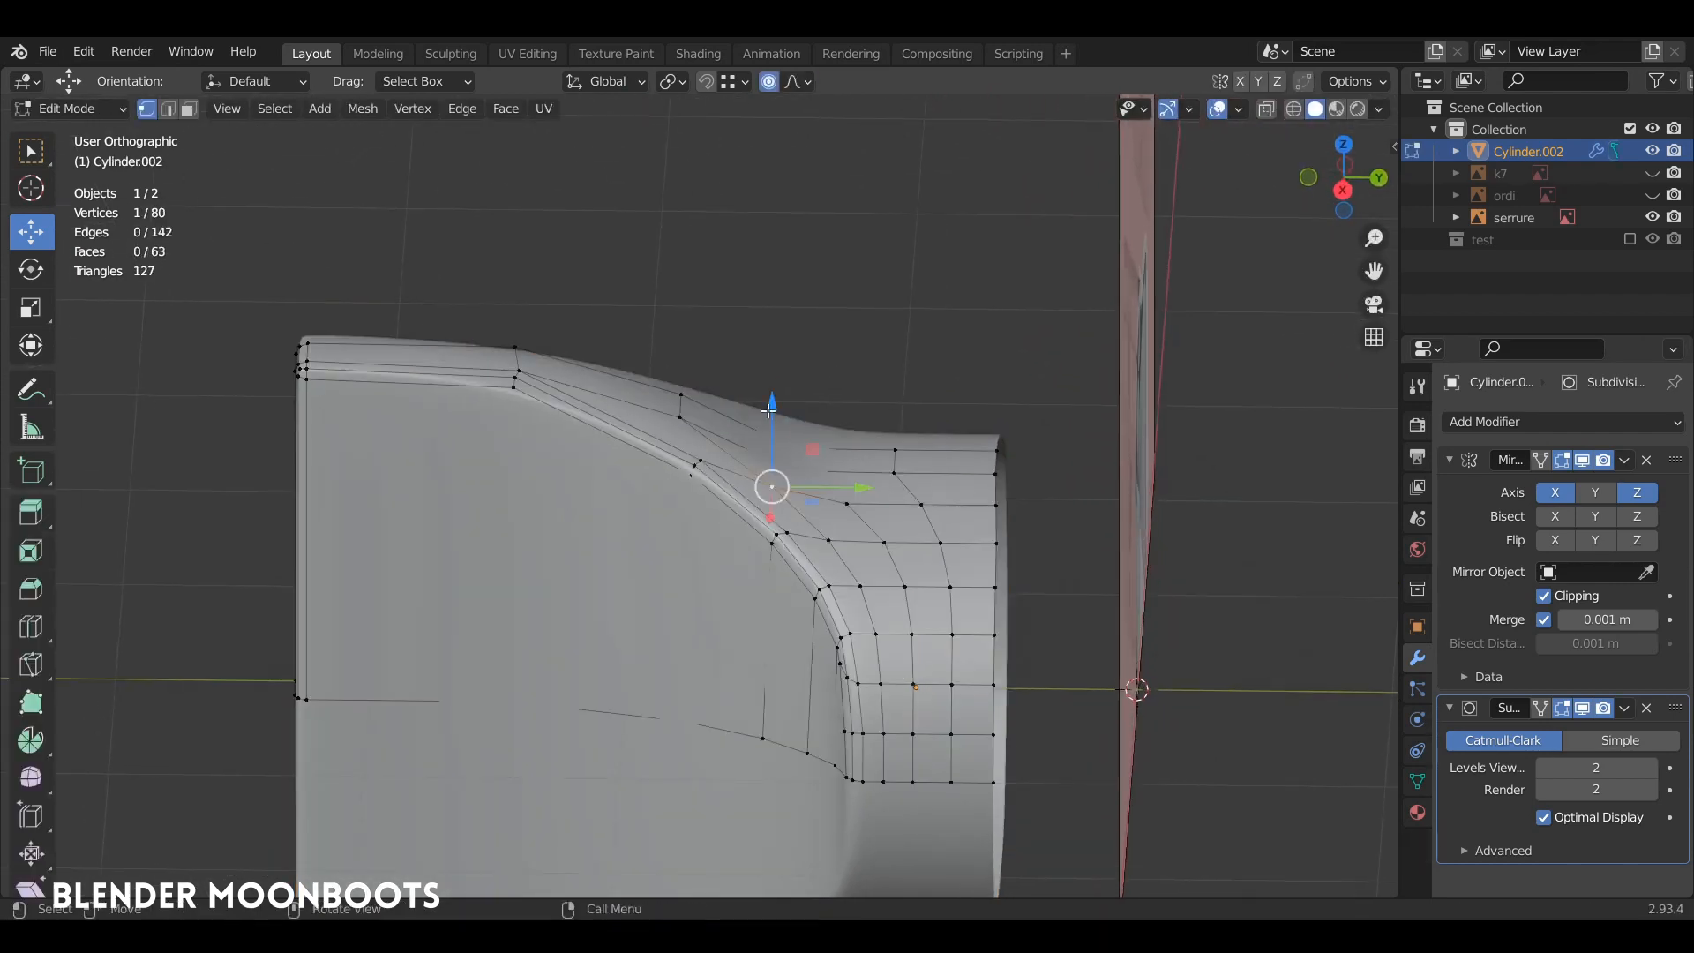
Raise the upper centre-line vertex at the grip-to-neck transition slightly along Z with proportional editing, and return to Object Mode.
left_click(793, 446)
left_click(801, 339)
left_click(790, 457)
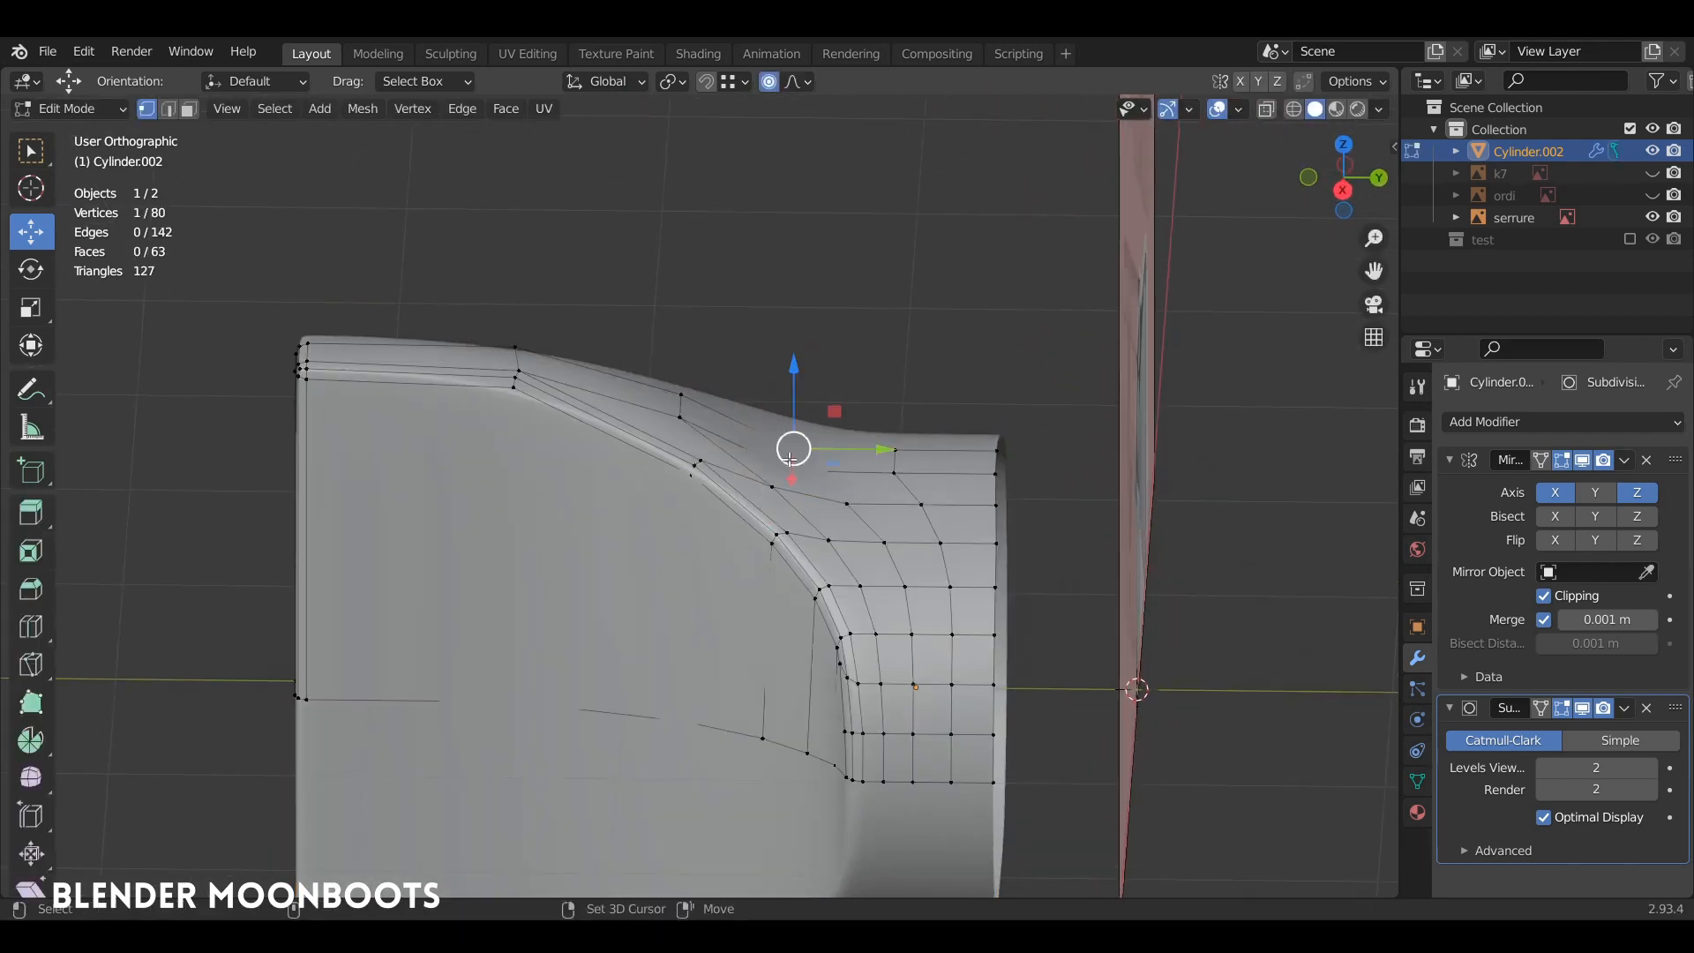
left_click(790, 461, "shift")
left_click_drag(795, 366, 796, 350)
key("Tab")
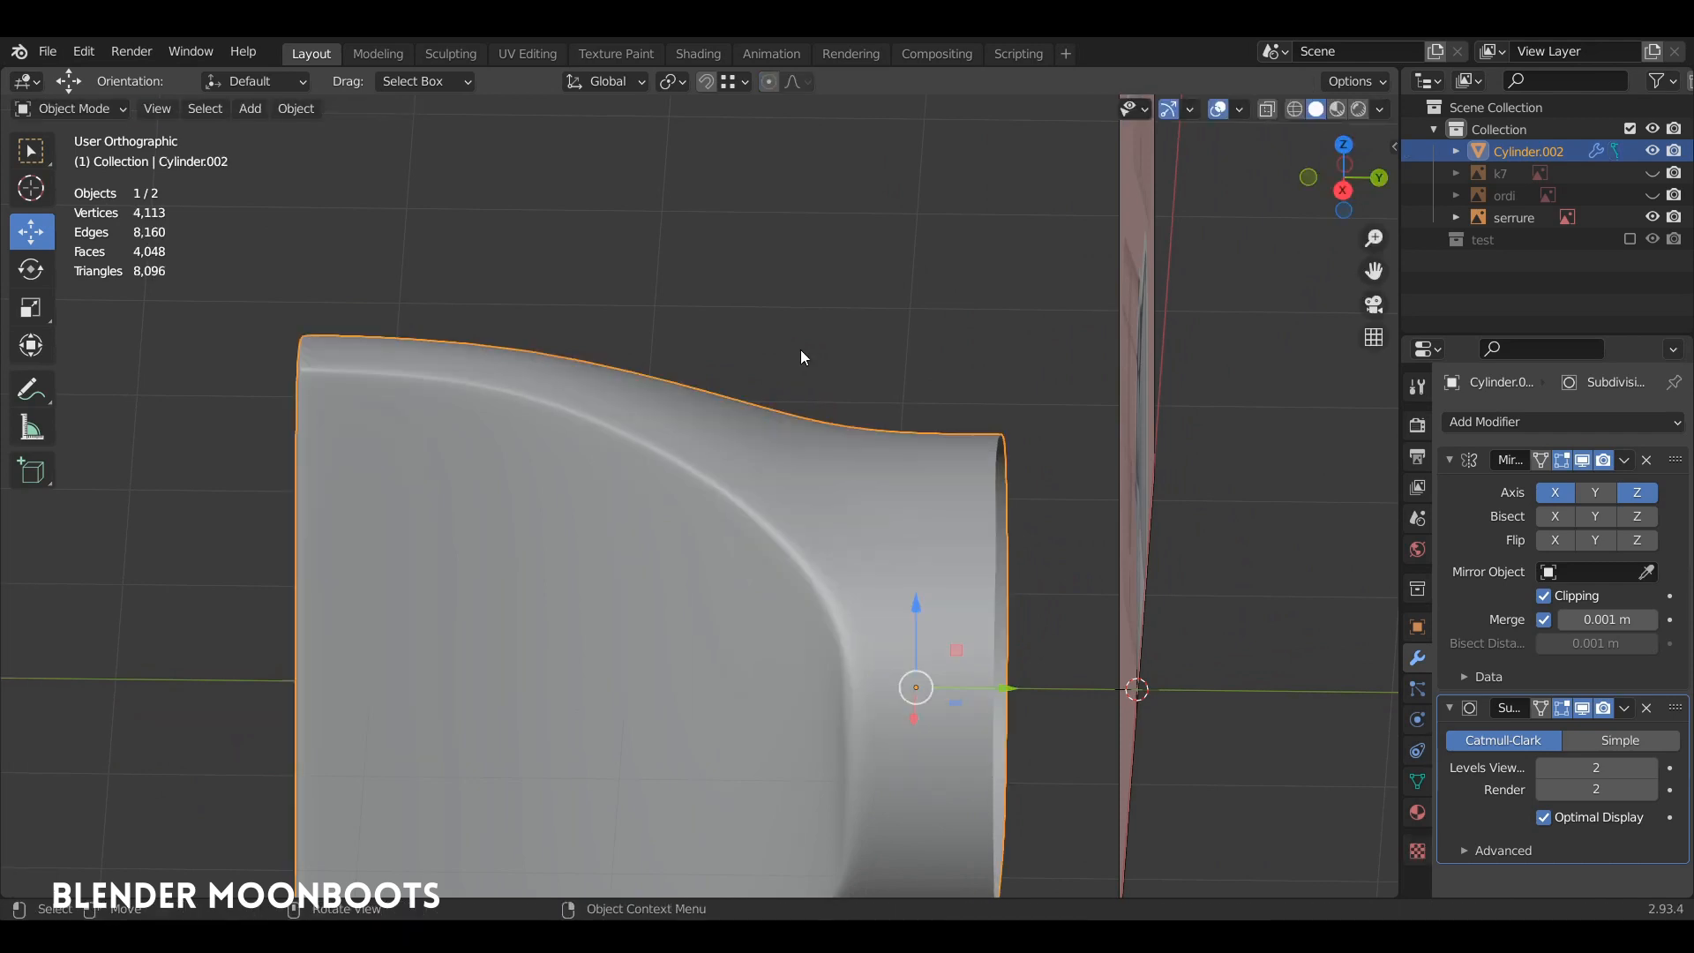
middle_click_drag(801, 349, 915, 458)
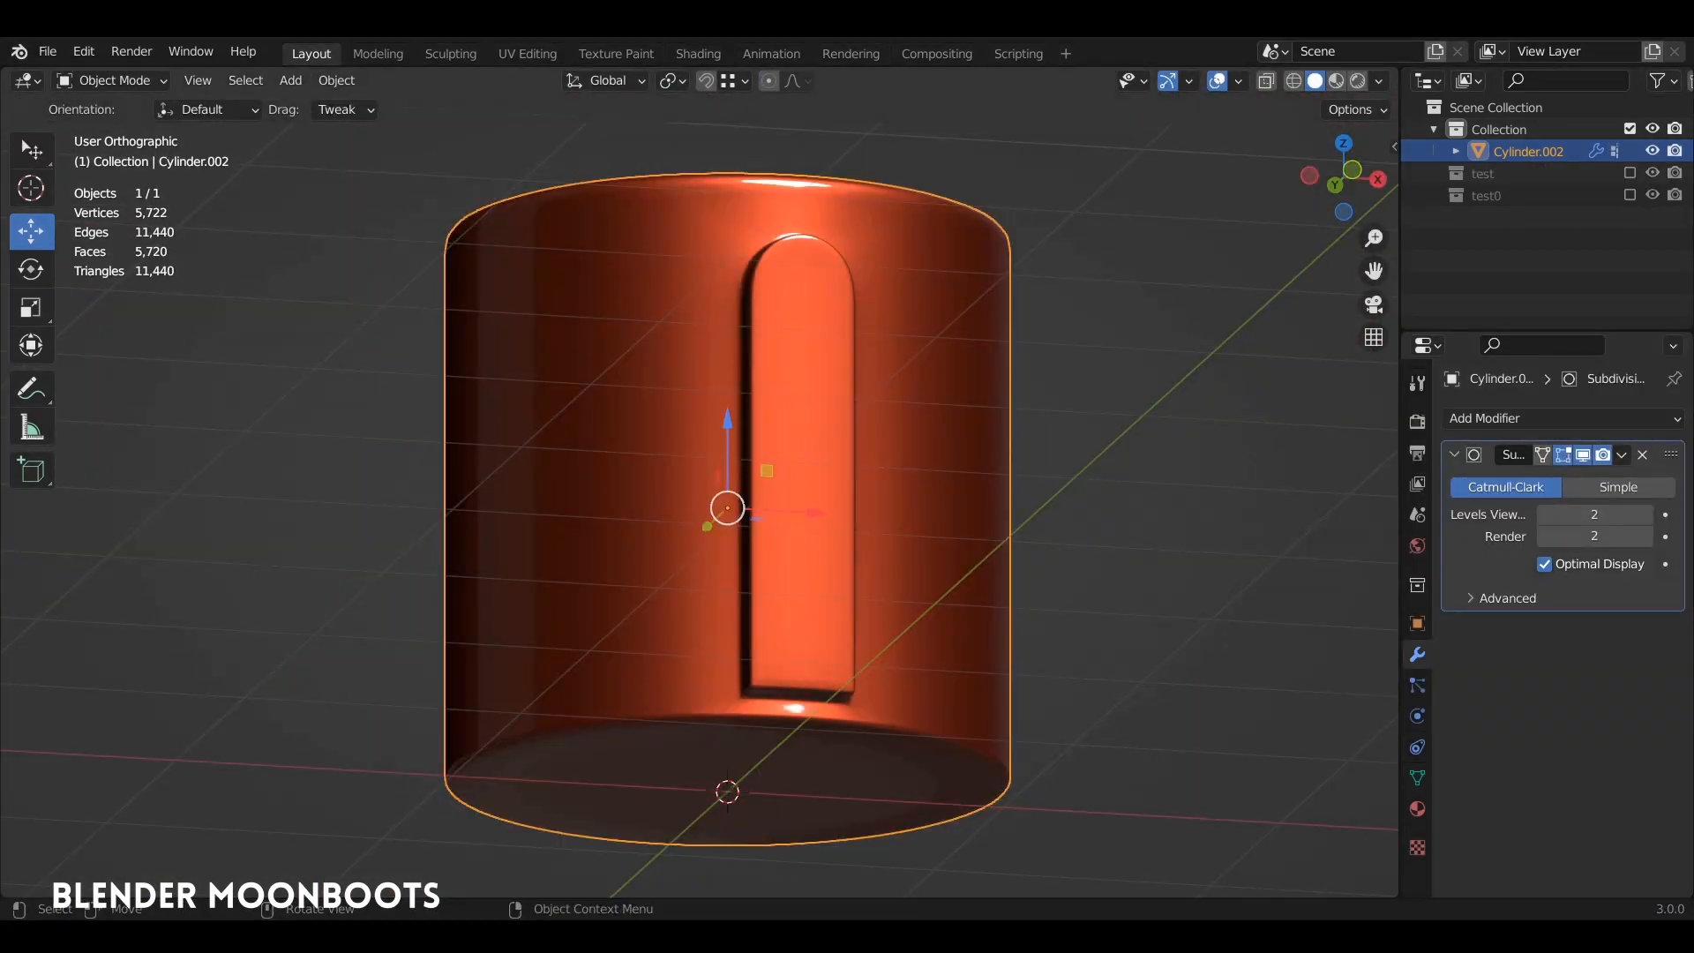
Hide the finished slotted cylinder and add a new 32-vertex mesh cylinder with a 1 m radius and 2 m depth.
key("alt+a")
left_click(914, 508)
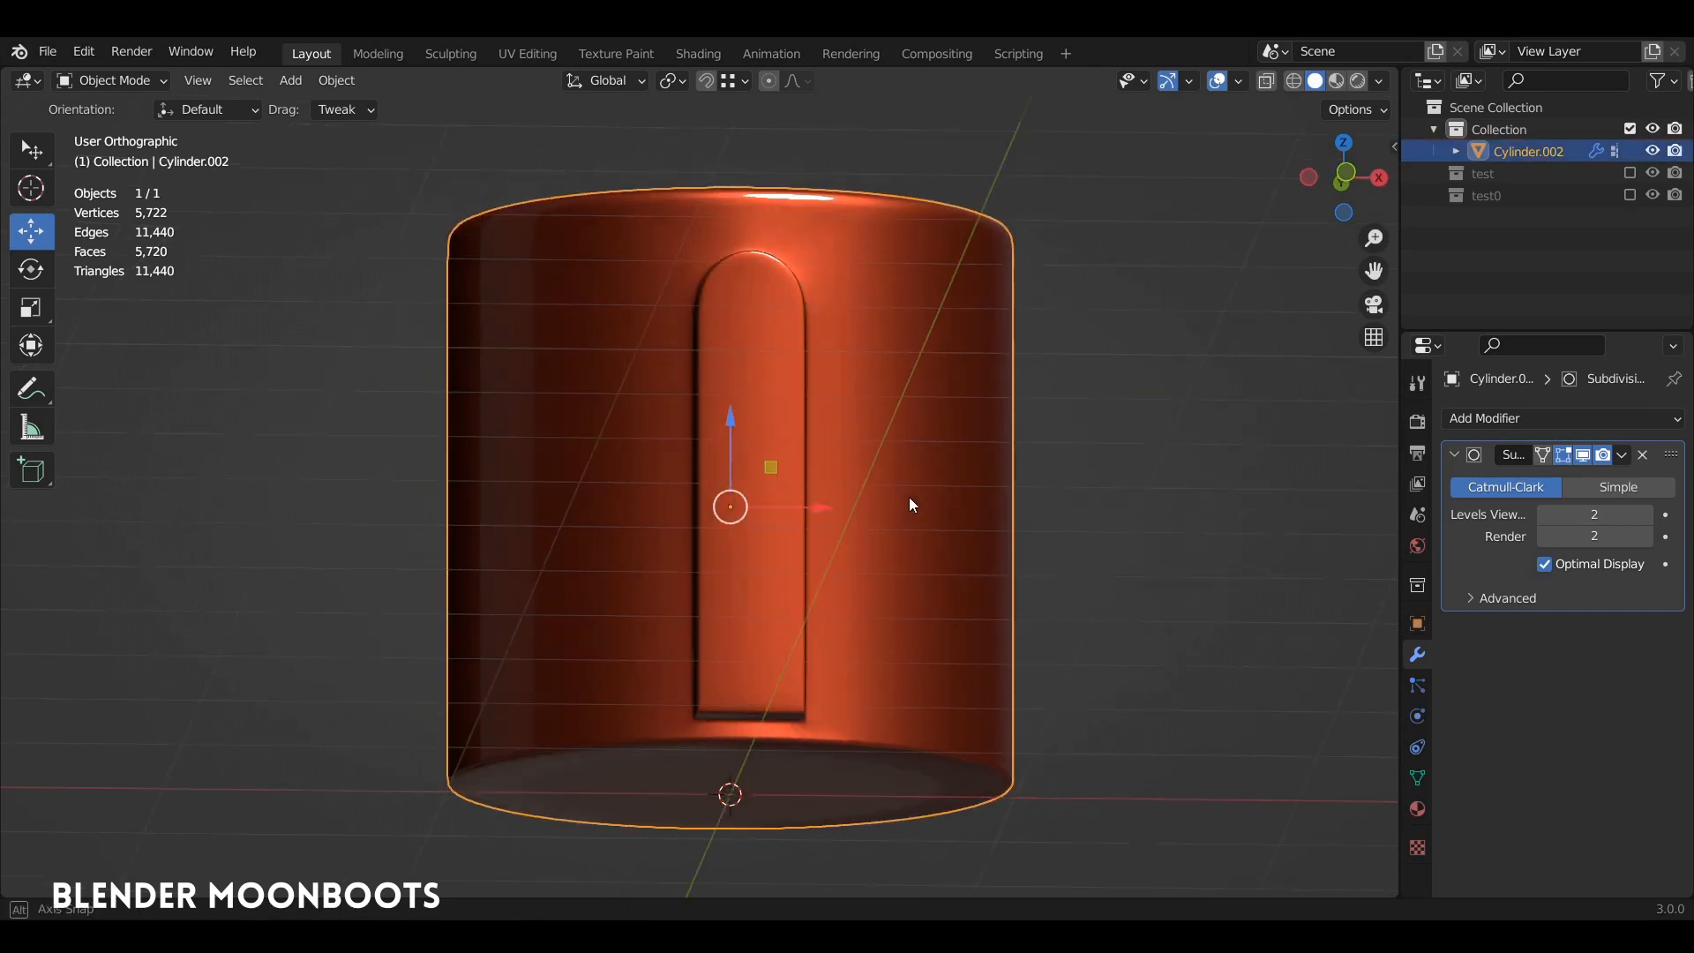
key("h")
scroll(878, 671, "down", 3)
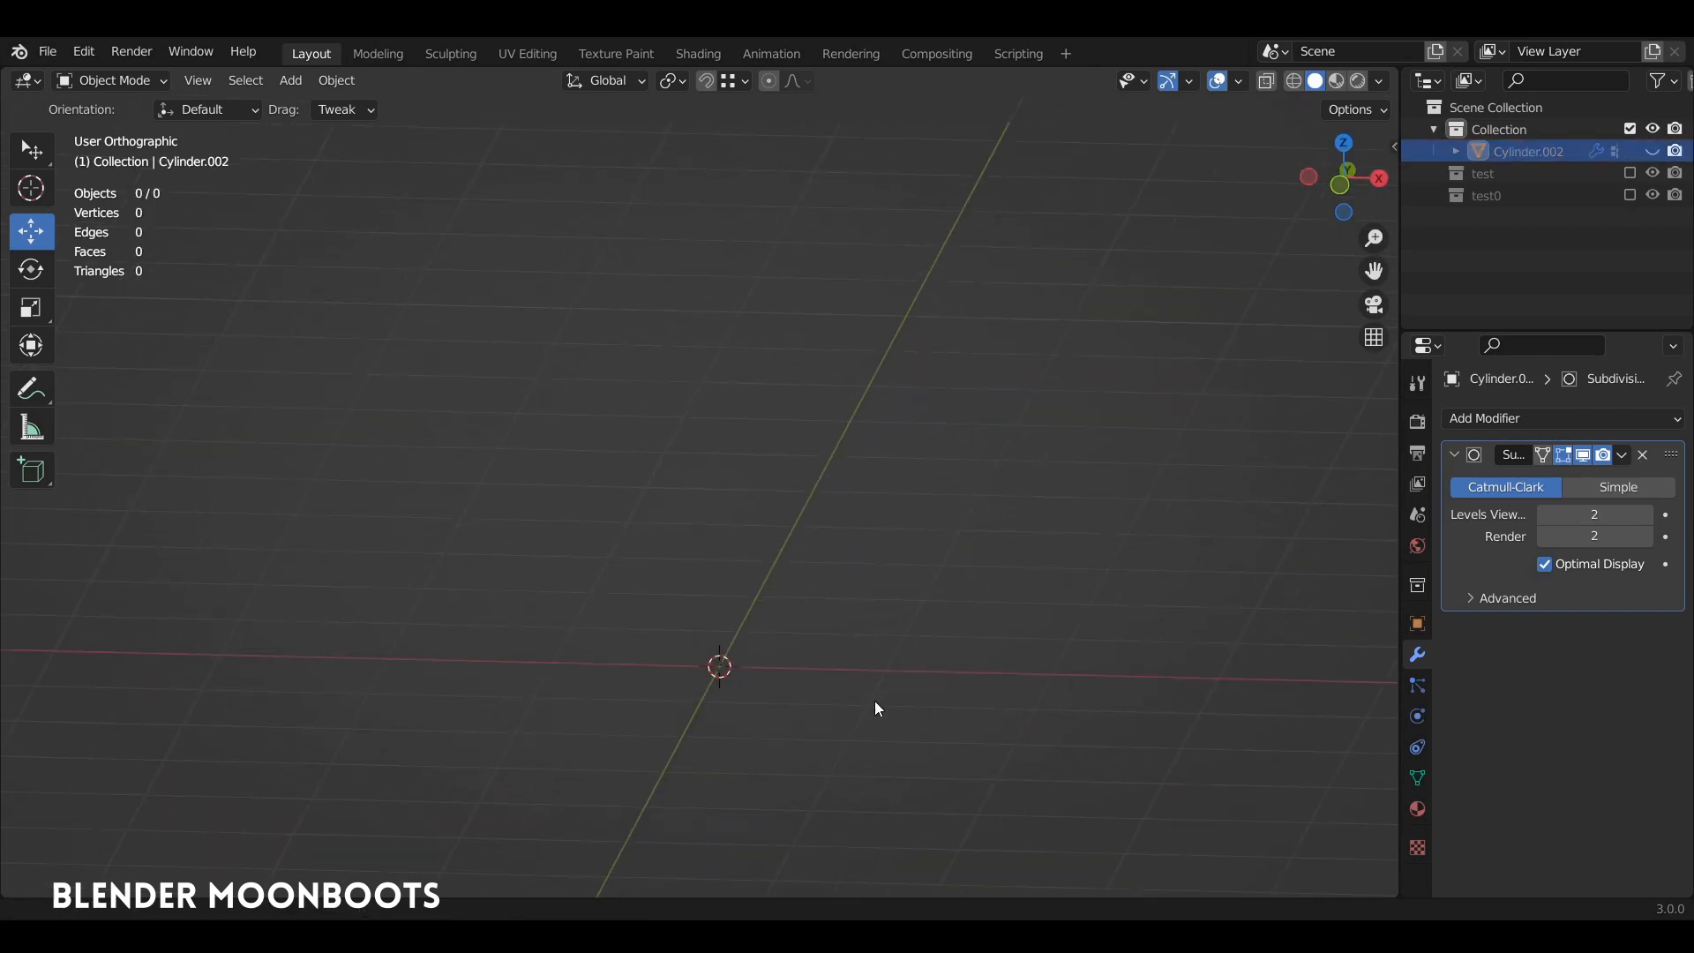
key("shift+a")
mouse_move(812, 469)
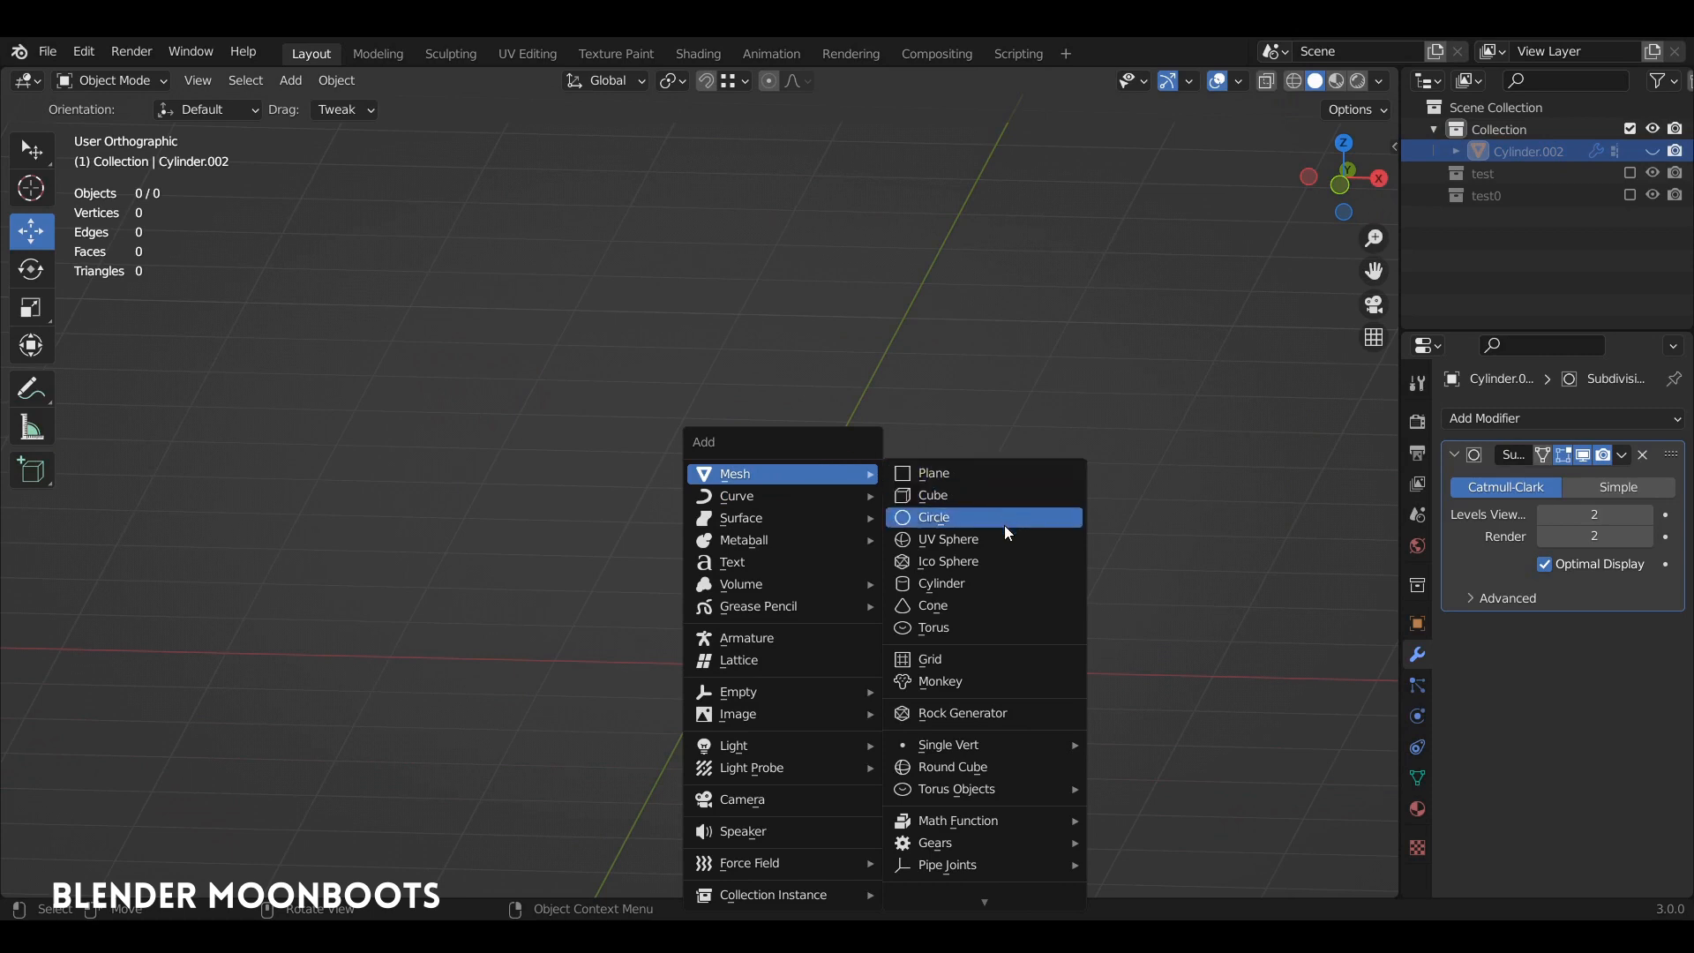
left_click(992, 582)
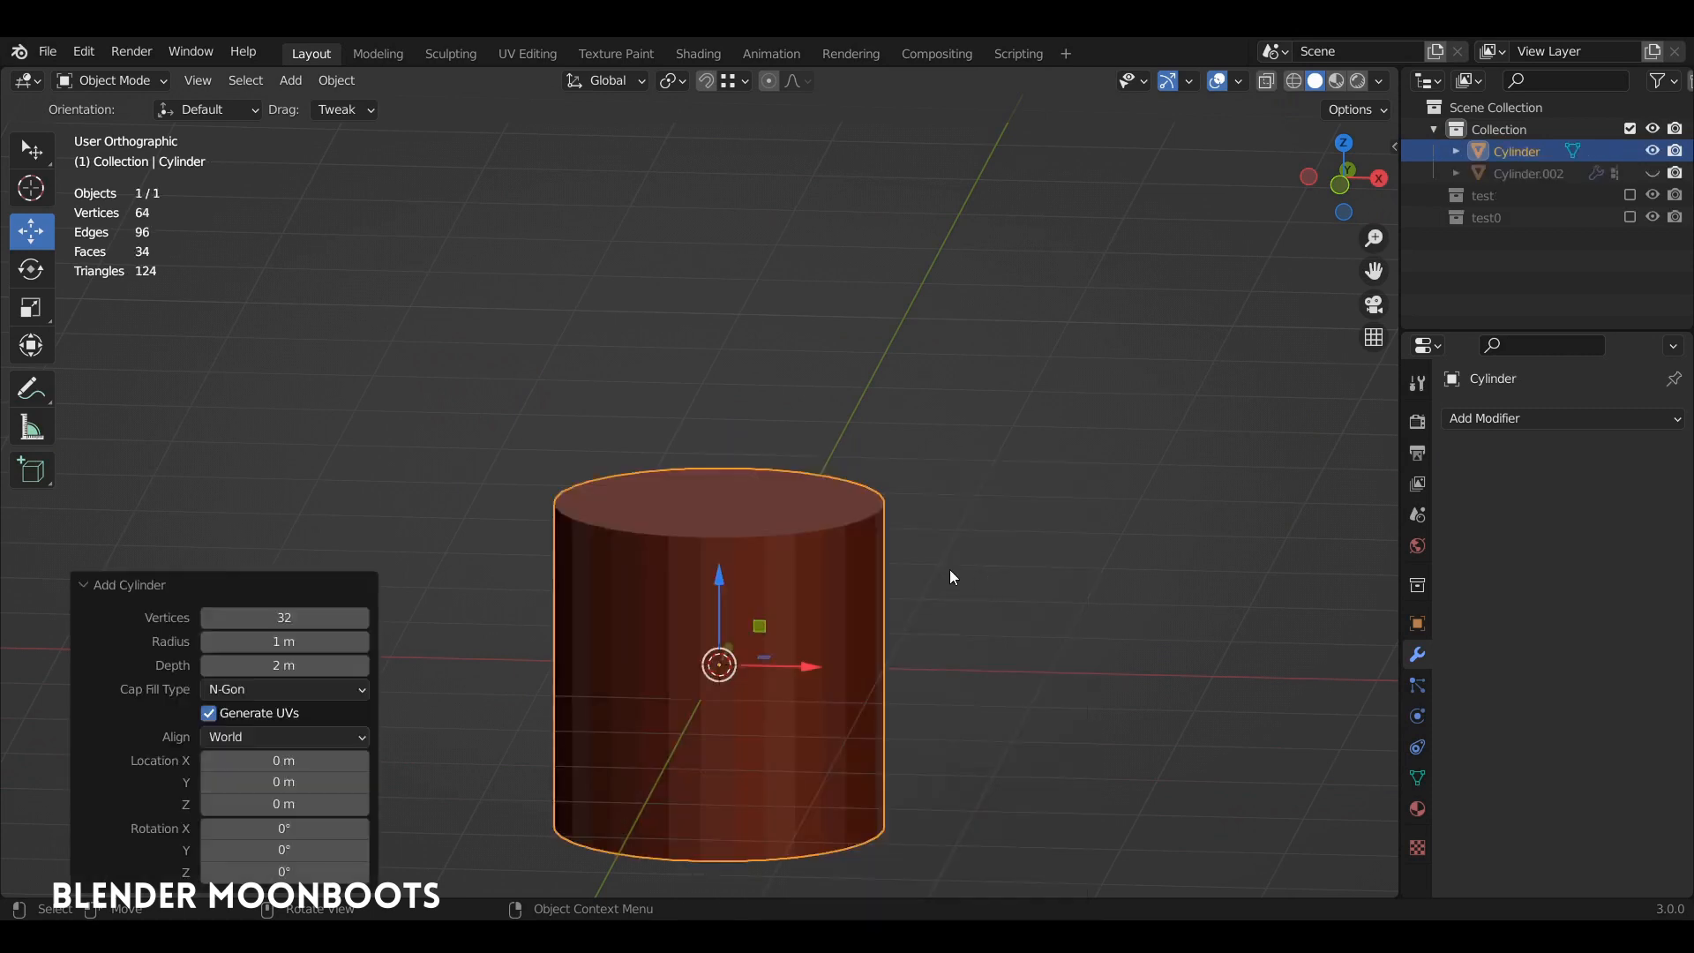
Raise the new cylinder about 1.33 m along Z and switch the viewport lighting from MatCap to Studio.
left_click(727, 573)
left_click_drag(724, 559, 741, 343)
middle_click_drag(918, 285, 880, 274)
left_click(1379, 83)
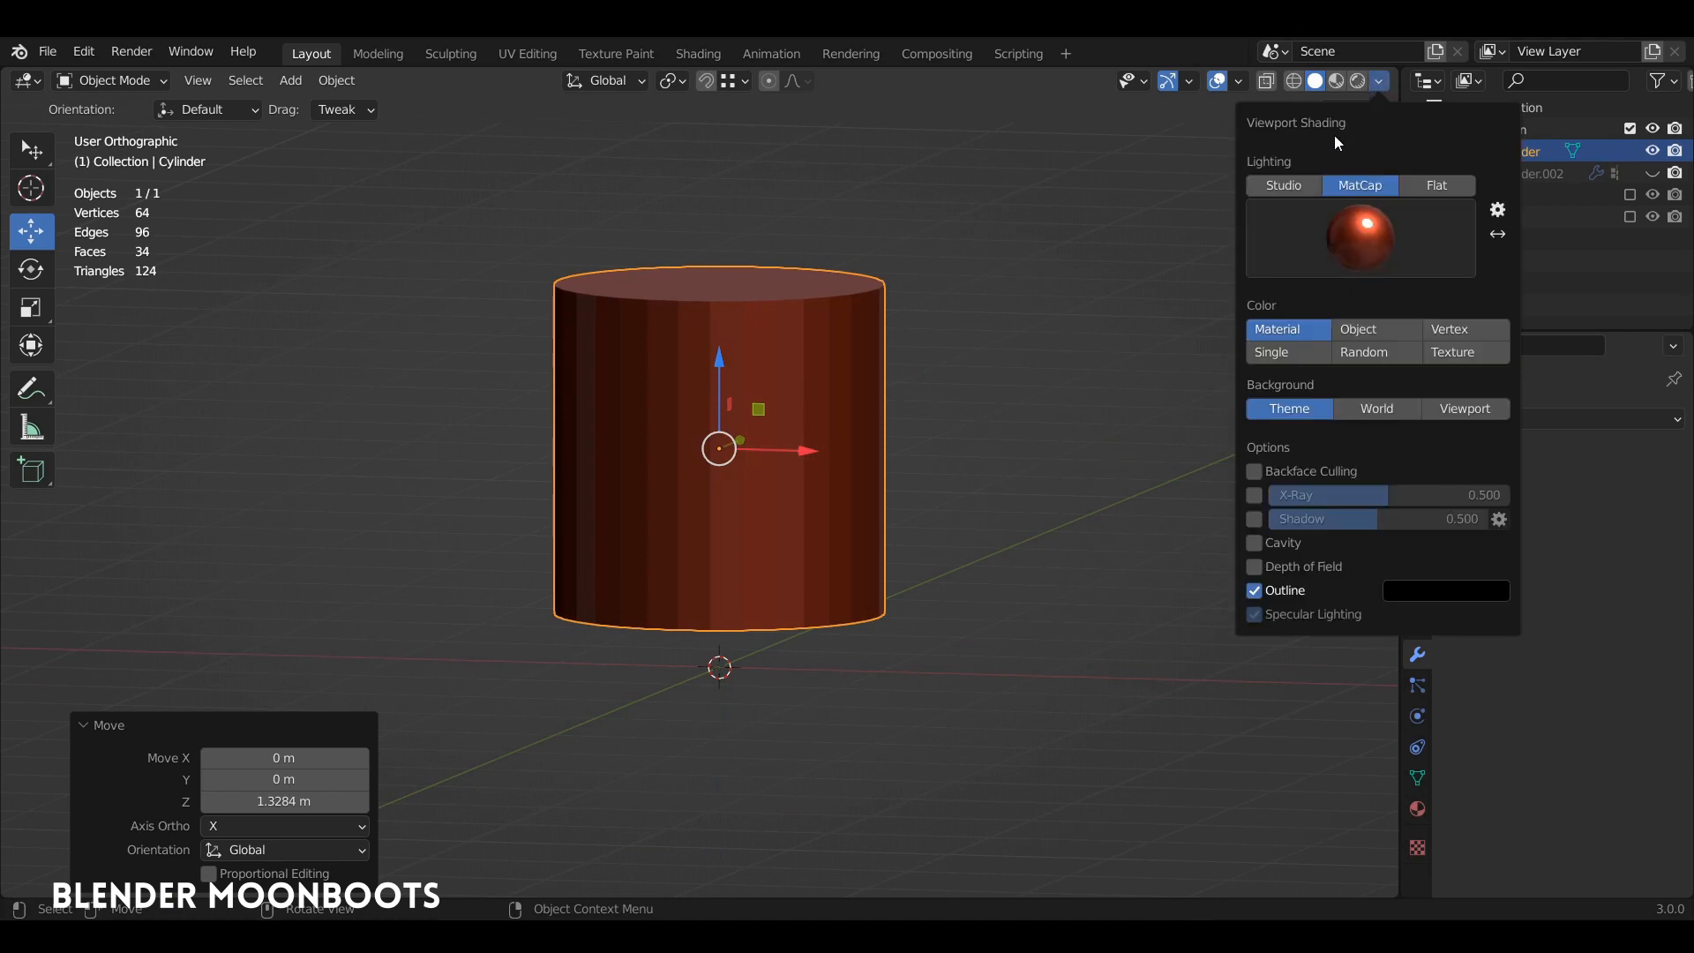
left_click(1283, 186)
middle_click_drag(819, 371, 872, 383)
middle_click_drag(871, 383, 865, 347, "ctrl")
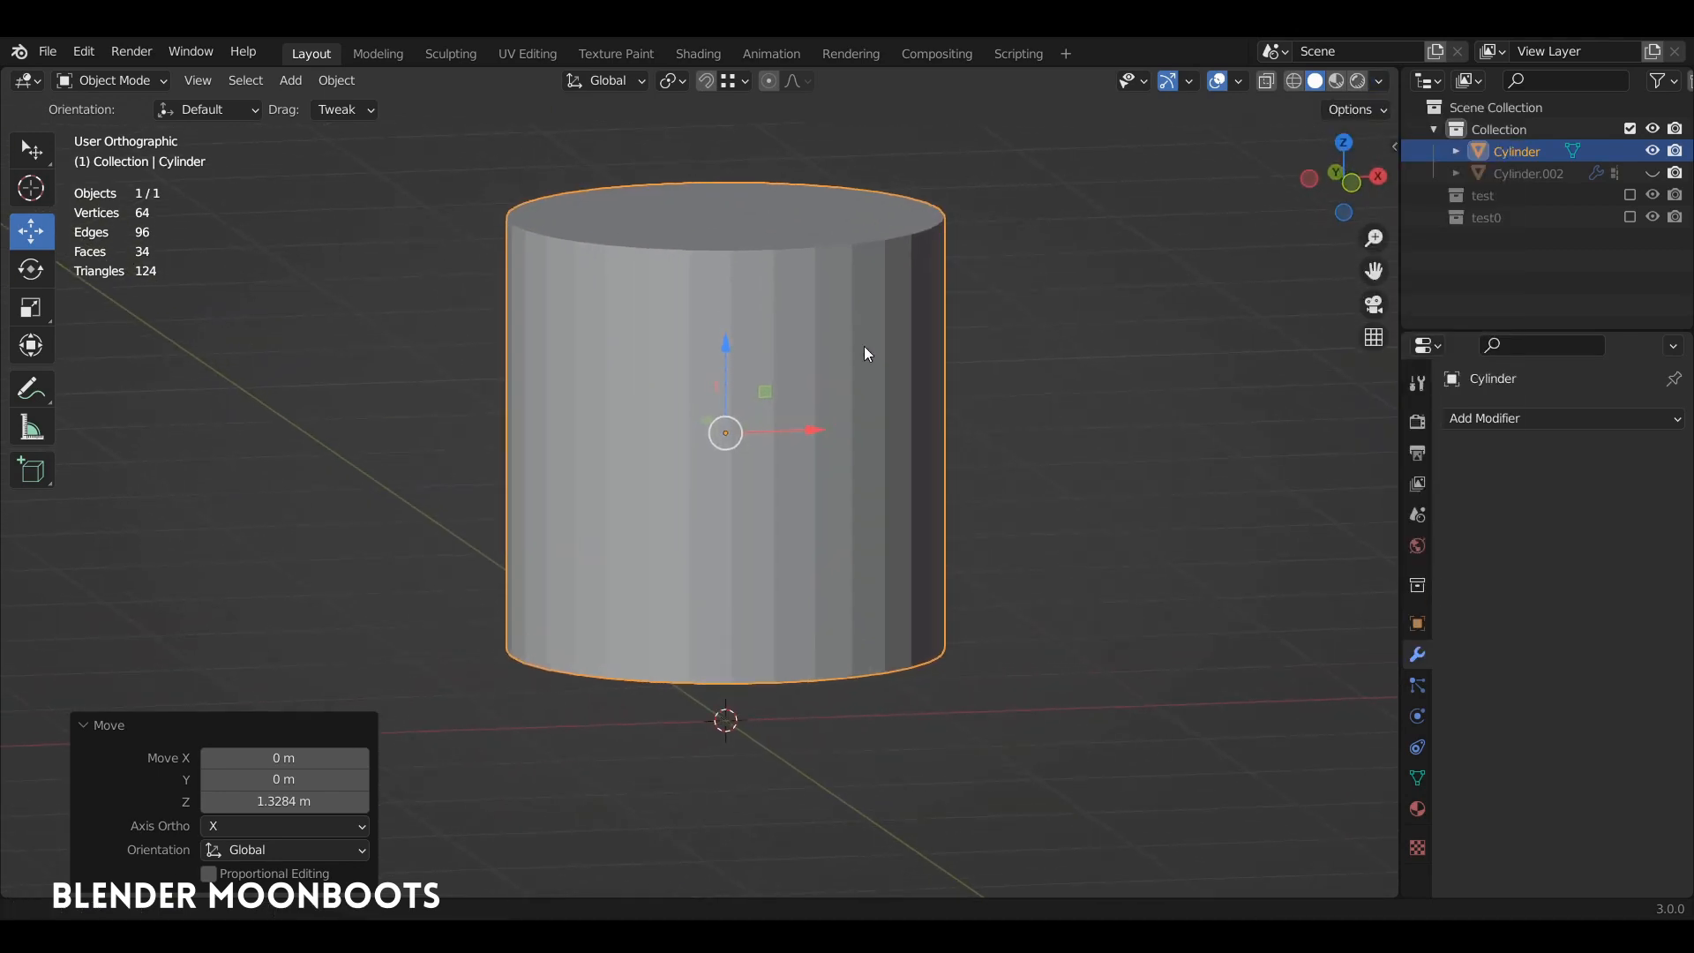
Add a 12-vertex mesh circle with a 1 m radius and rotate it 90° about X to face the front view.
key("KP_1")
scroll(829, 371, "down", 1)
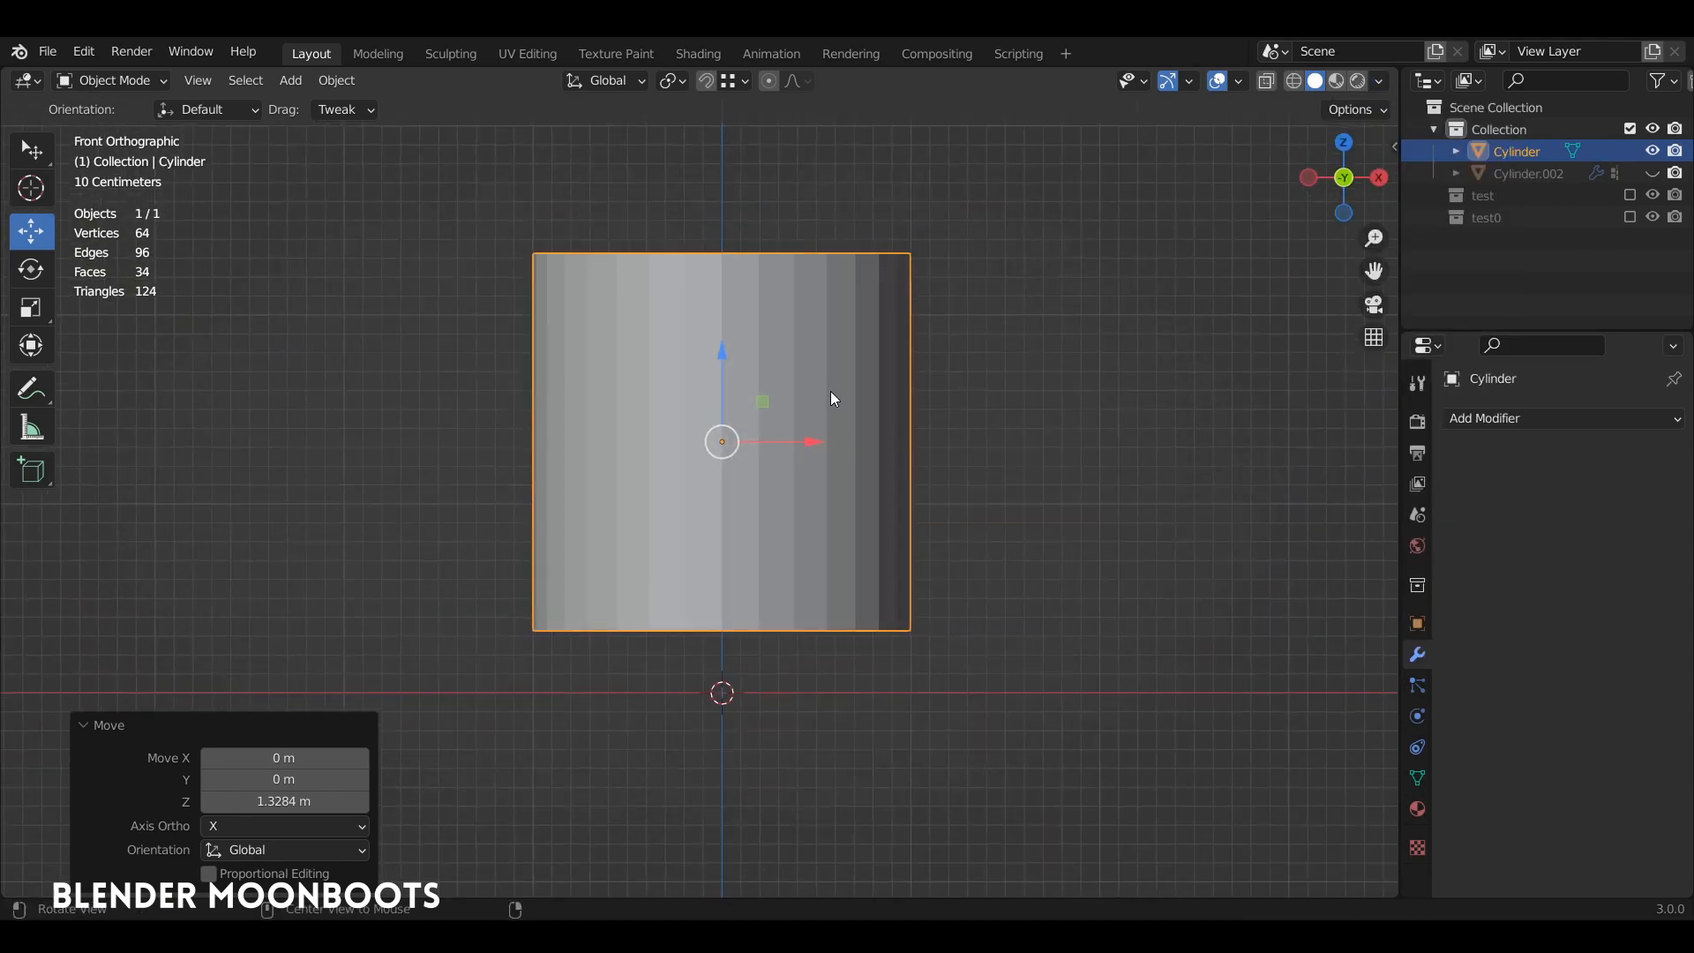
key("shift+a")
mouse_move(797, 405)
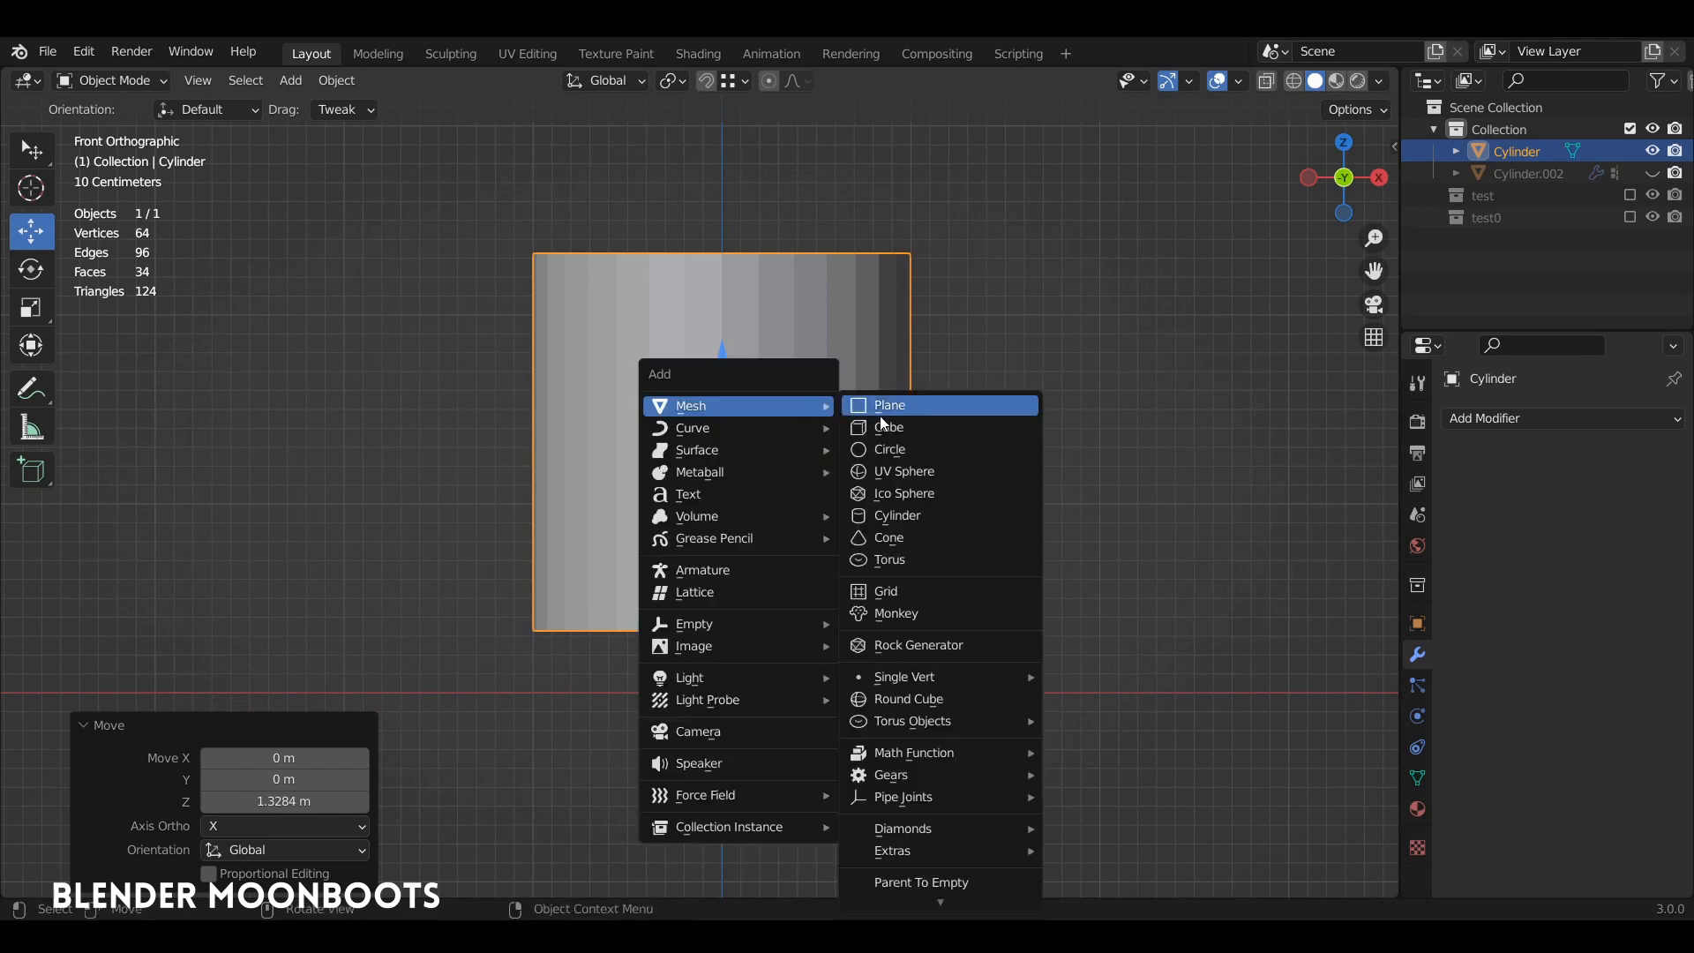
left_click(894, 451)
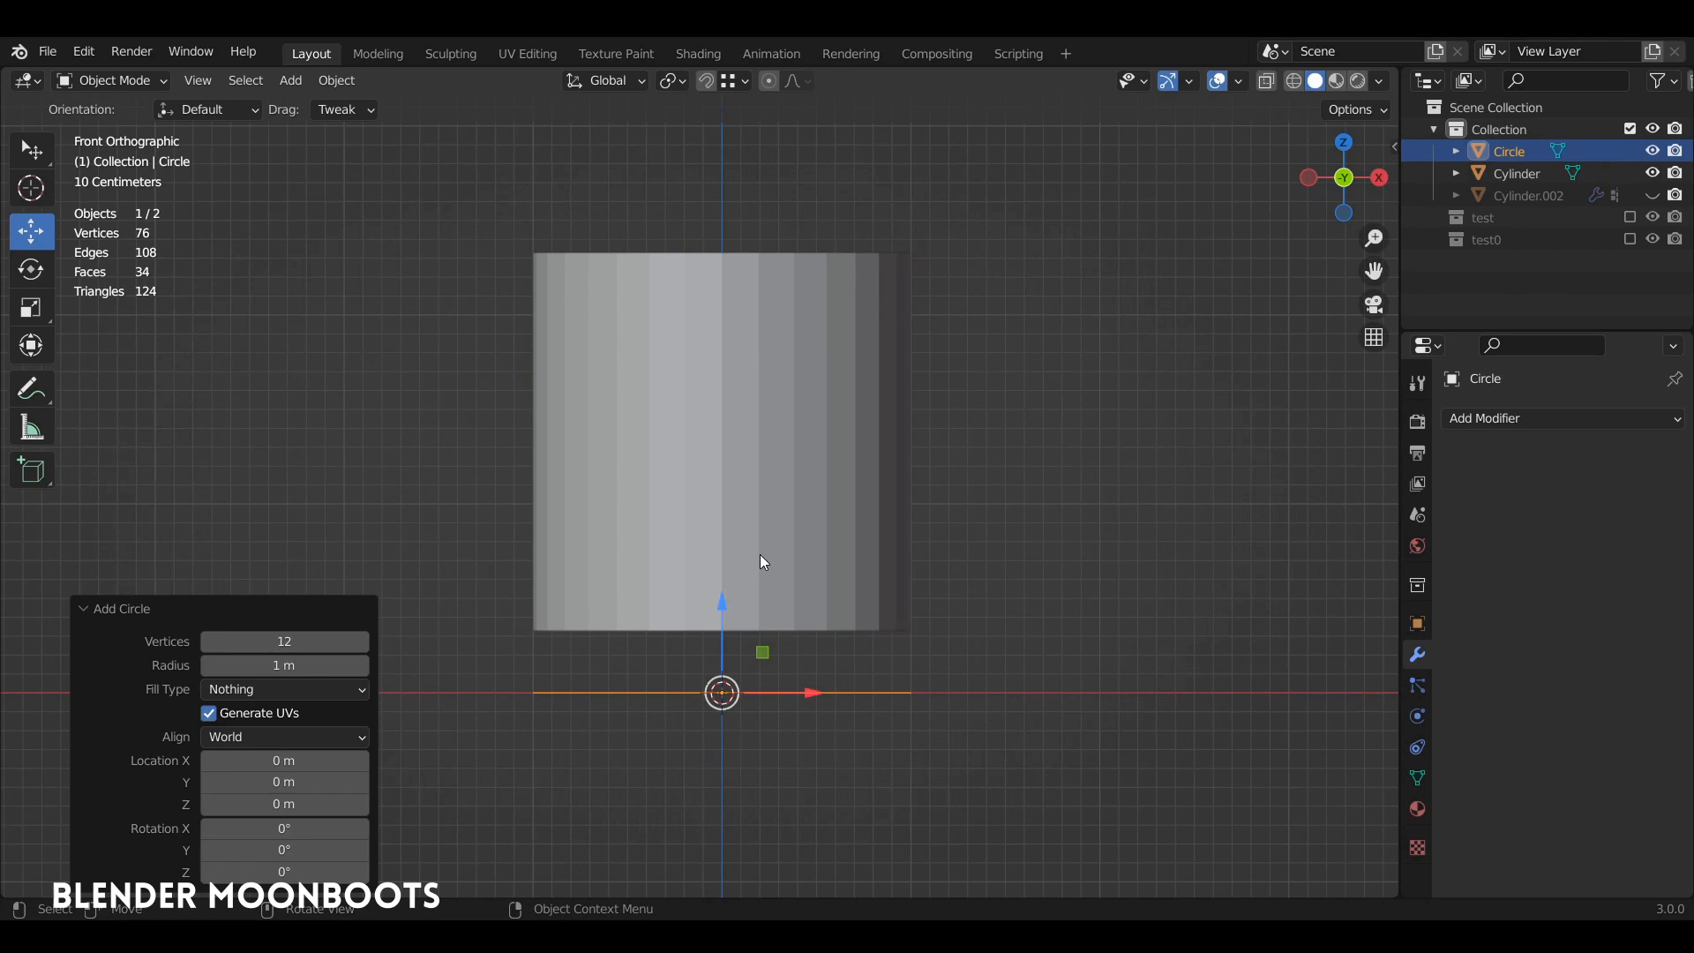
type("rx90")
key("Return")
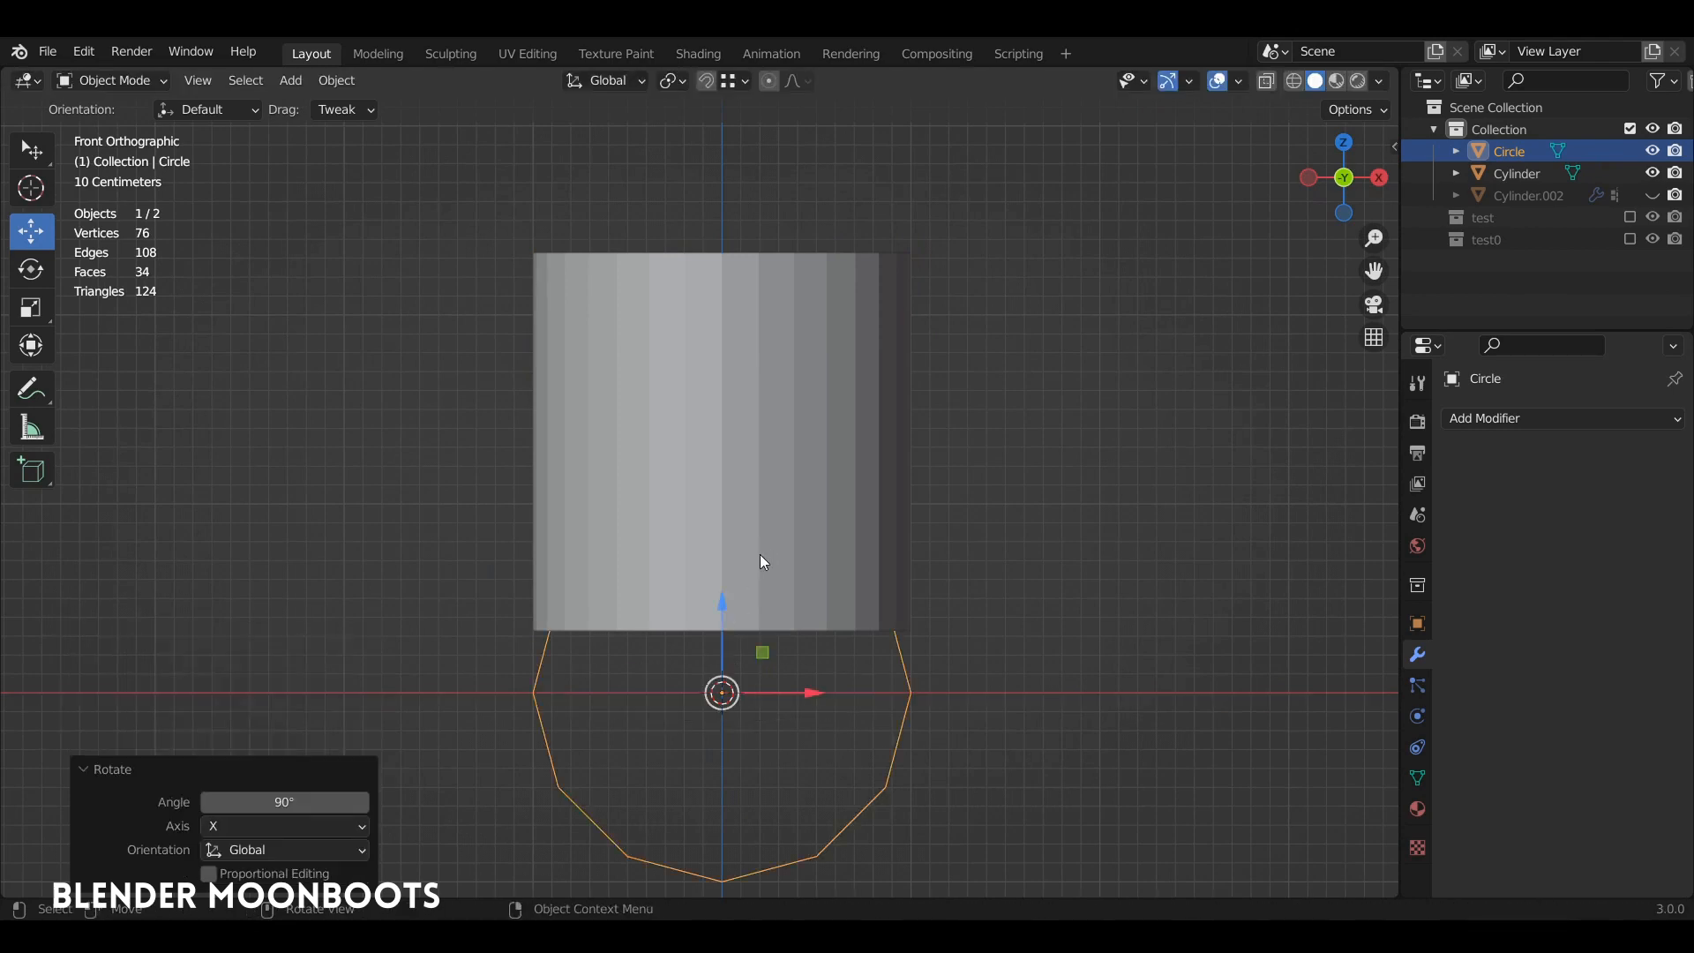
Move the circle about 1.55 m up along Z and about 1.49 m along negative Y, in front of the cylinder.
key("g")
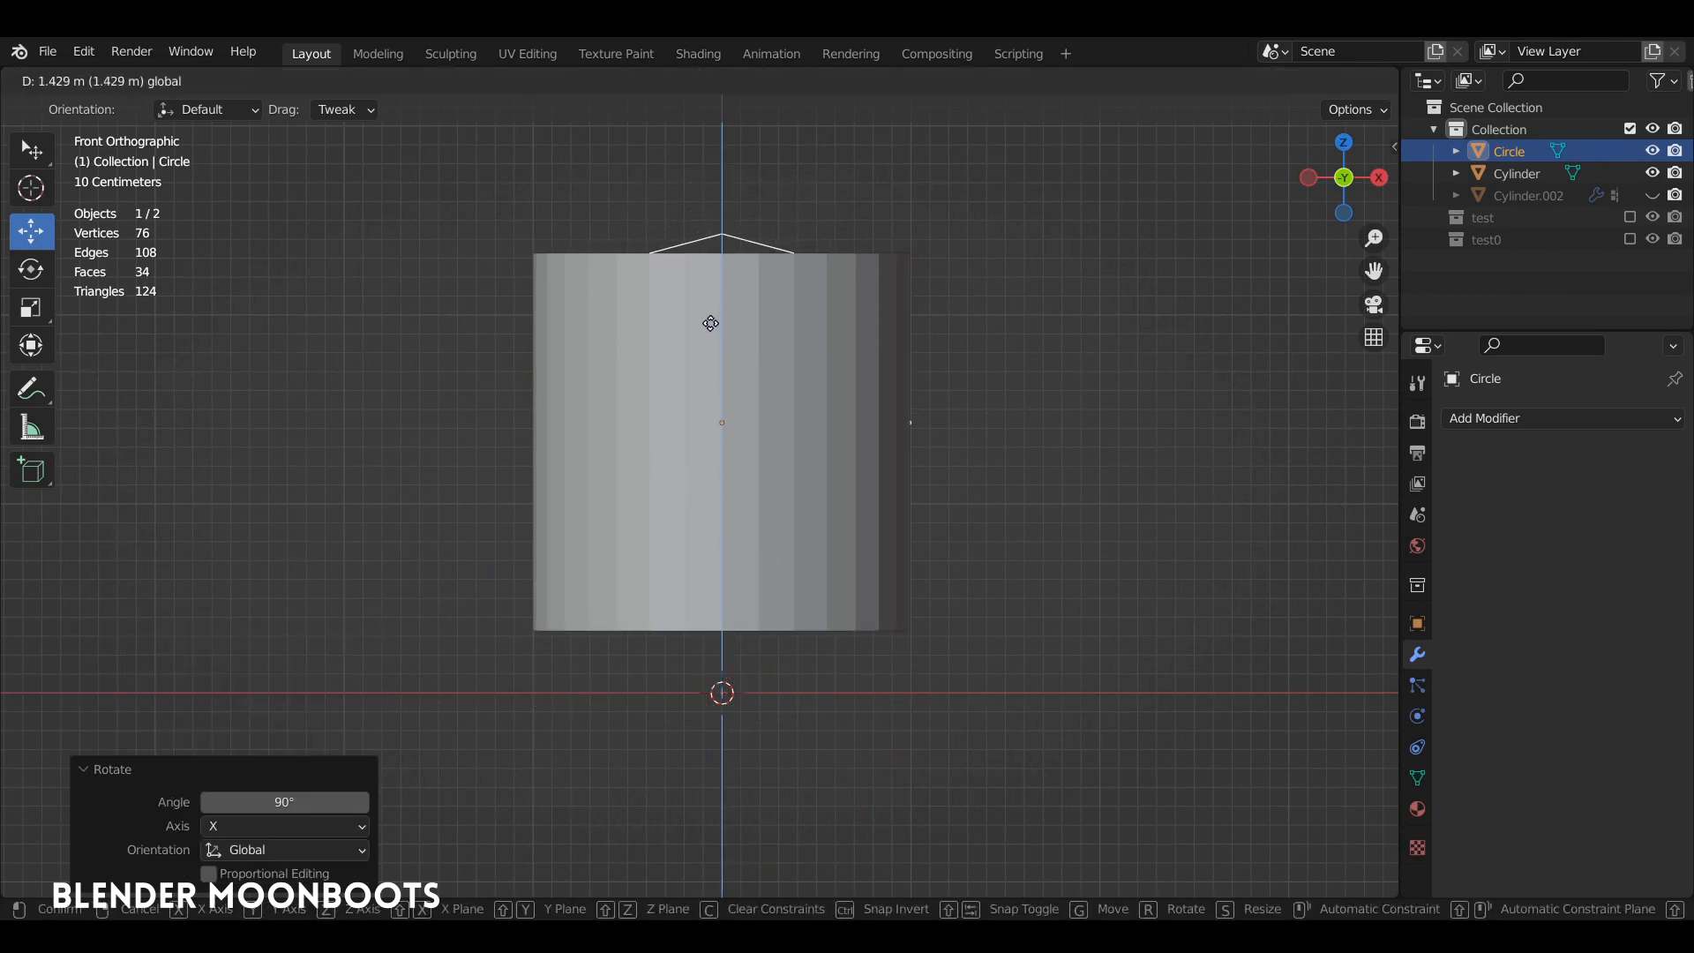
left_click(711, 301)
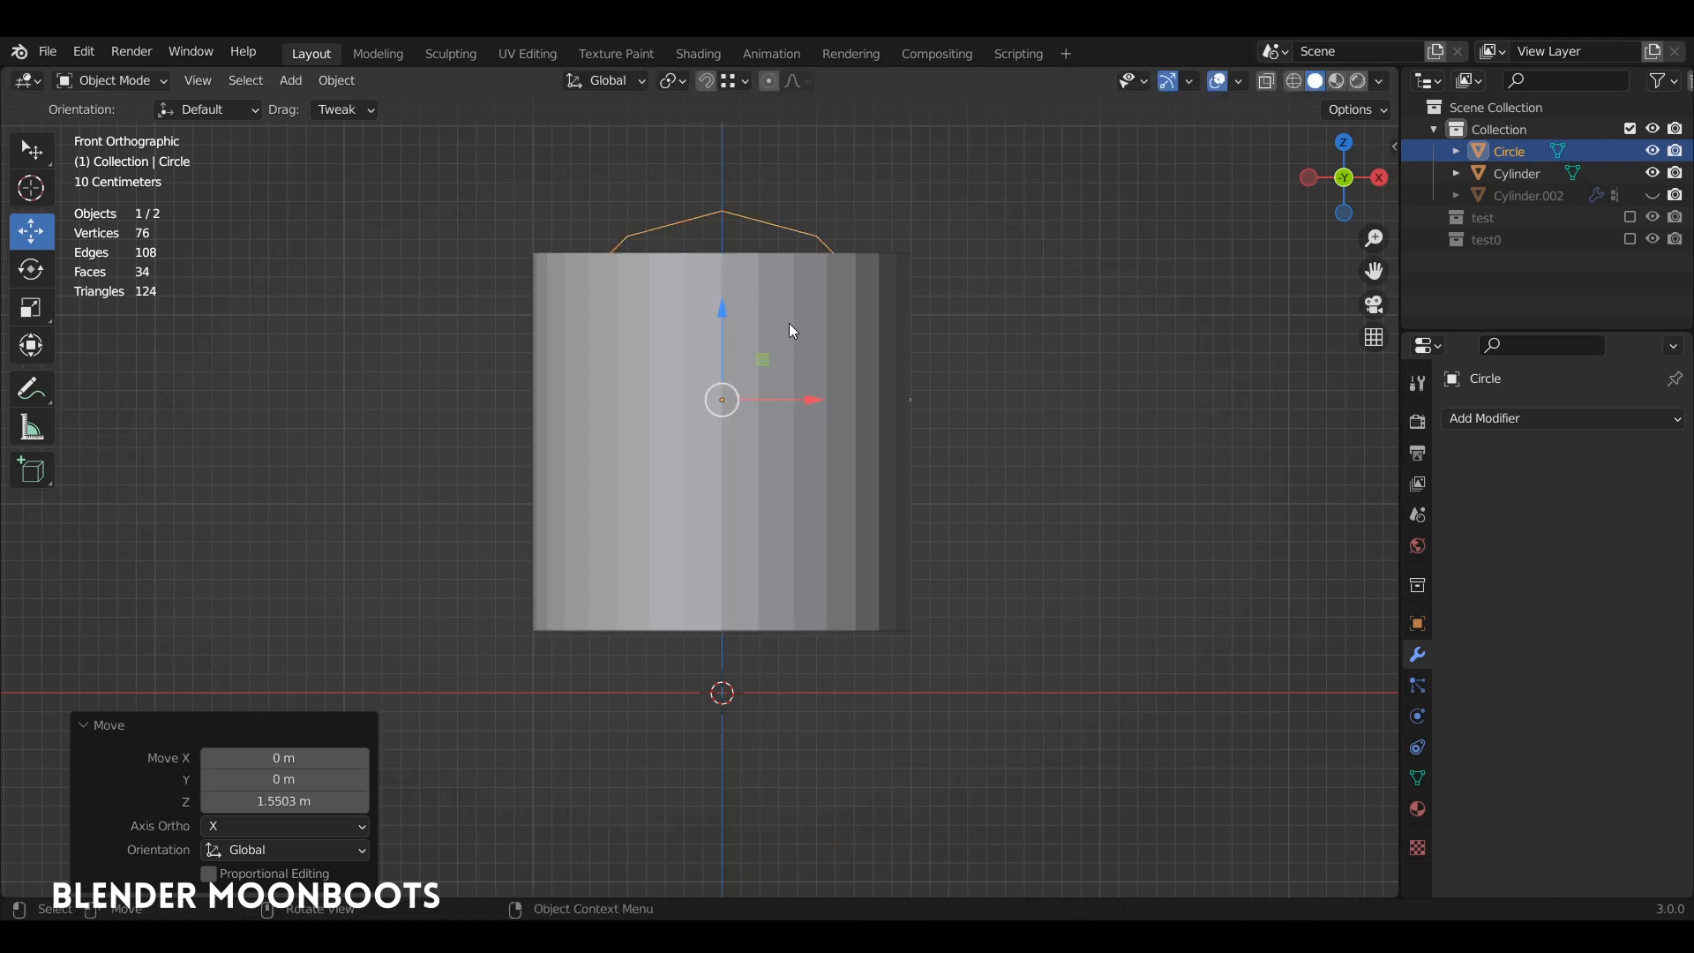
middle_click_drag(788, 323, 831, 355)
key("g")
key("y")
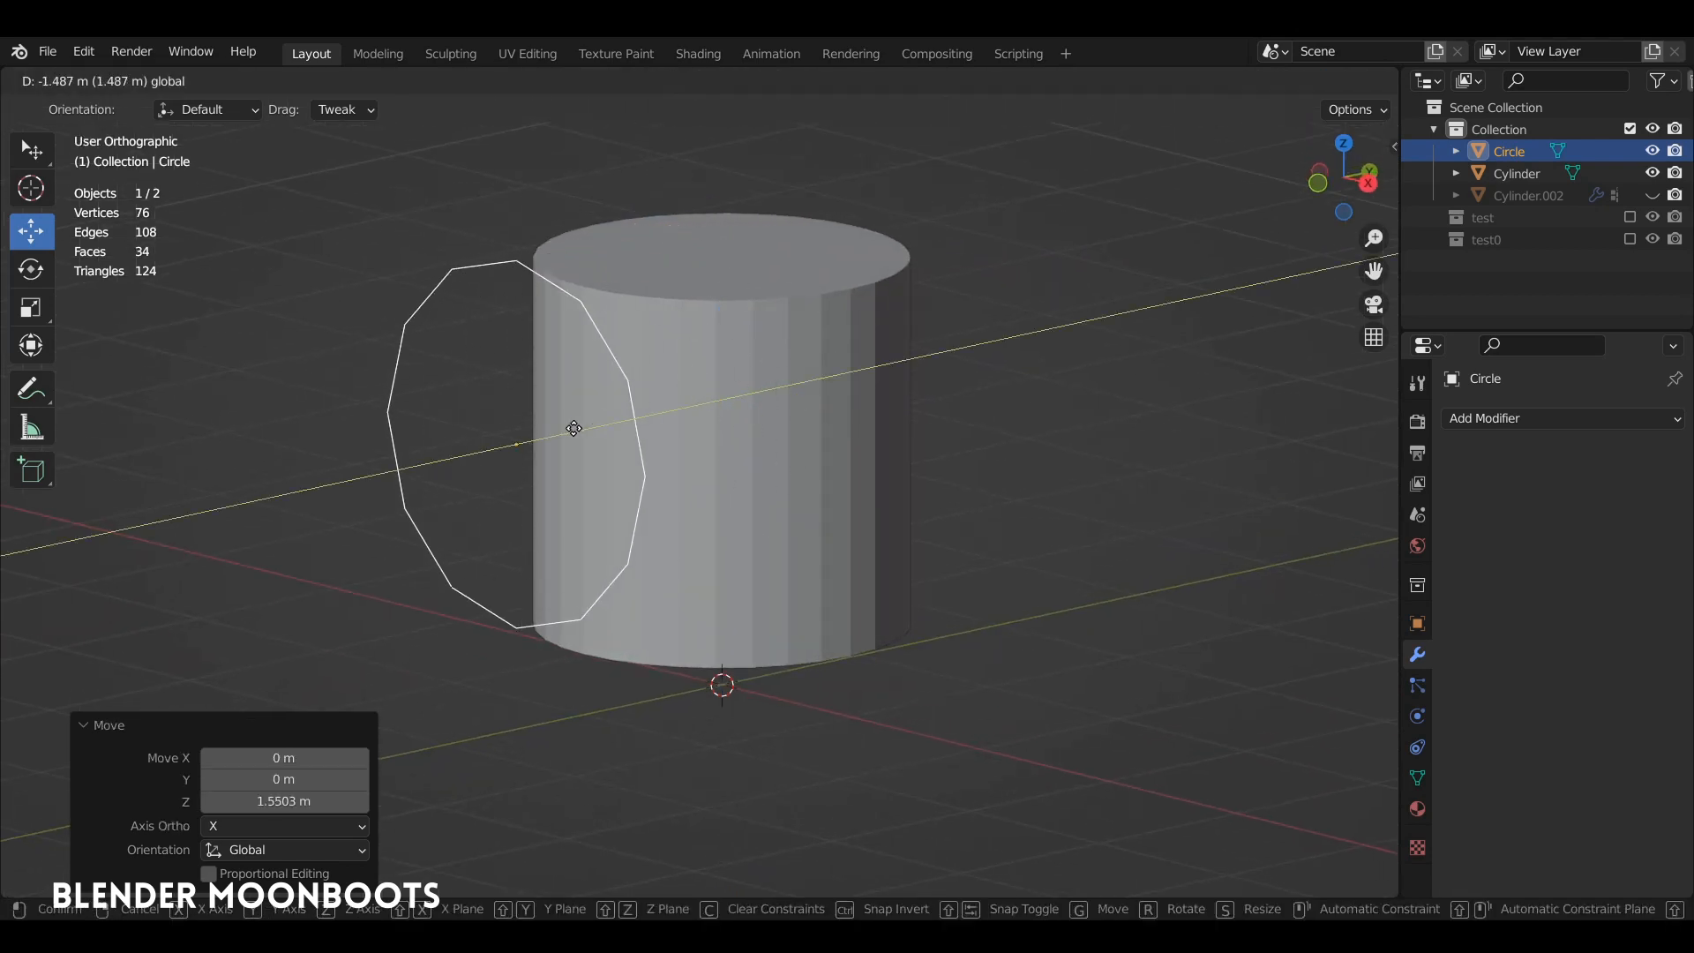
left_click(654, 385)
Scale the circle to about 0.196 so it spans two cylinder faces, and raise it about 0.37 m along Z.
key("KP_1")
key("s")
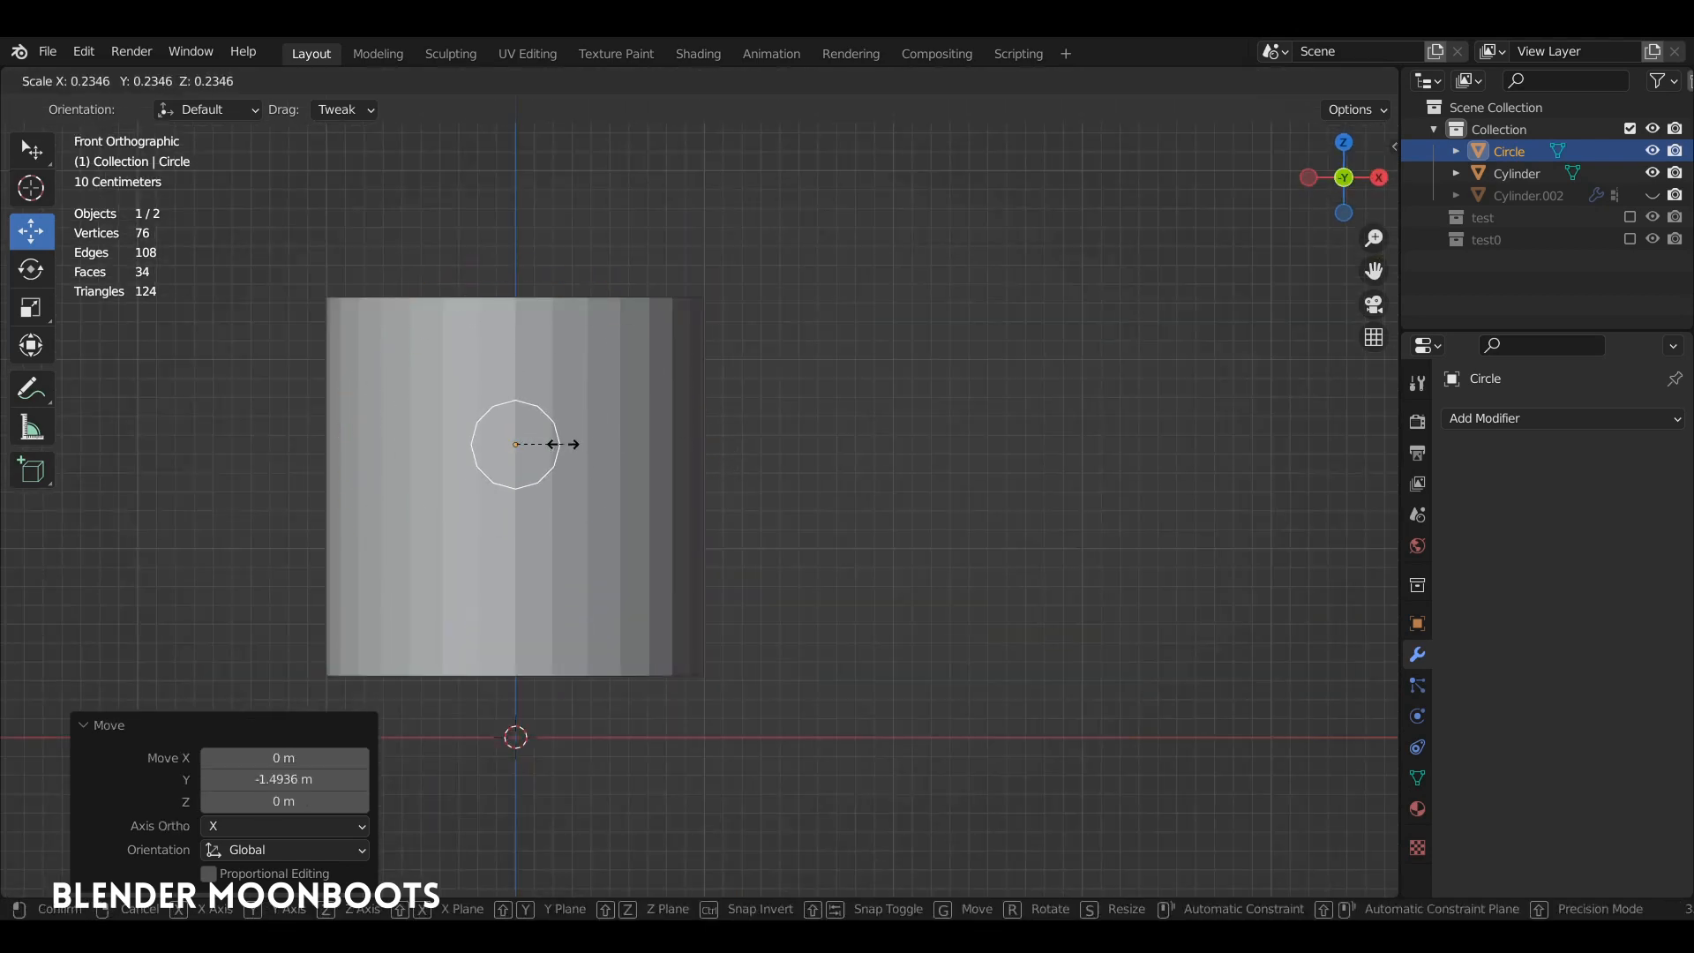
left_click(556, 441)
key("KP_Decimal")
middle_click_drag(1099, 420, 1131, 430, "shift")
middle_click_drag(1059, 423, 991, 491, "ctrl")
middle_click_drag(981, 413, 974, 483, "ctrl")
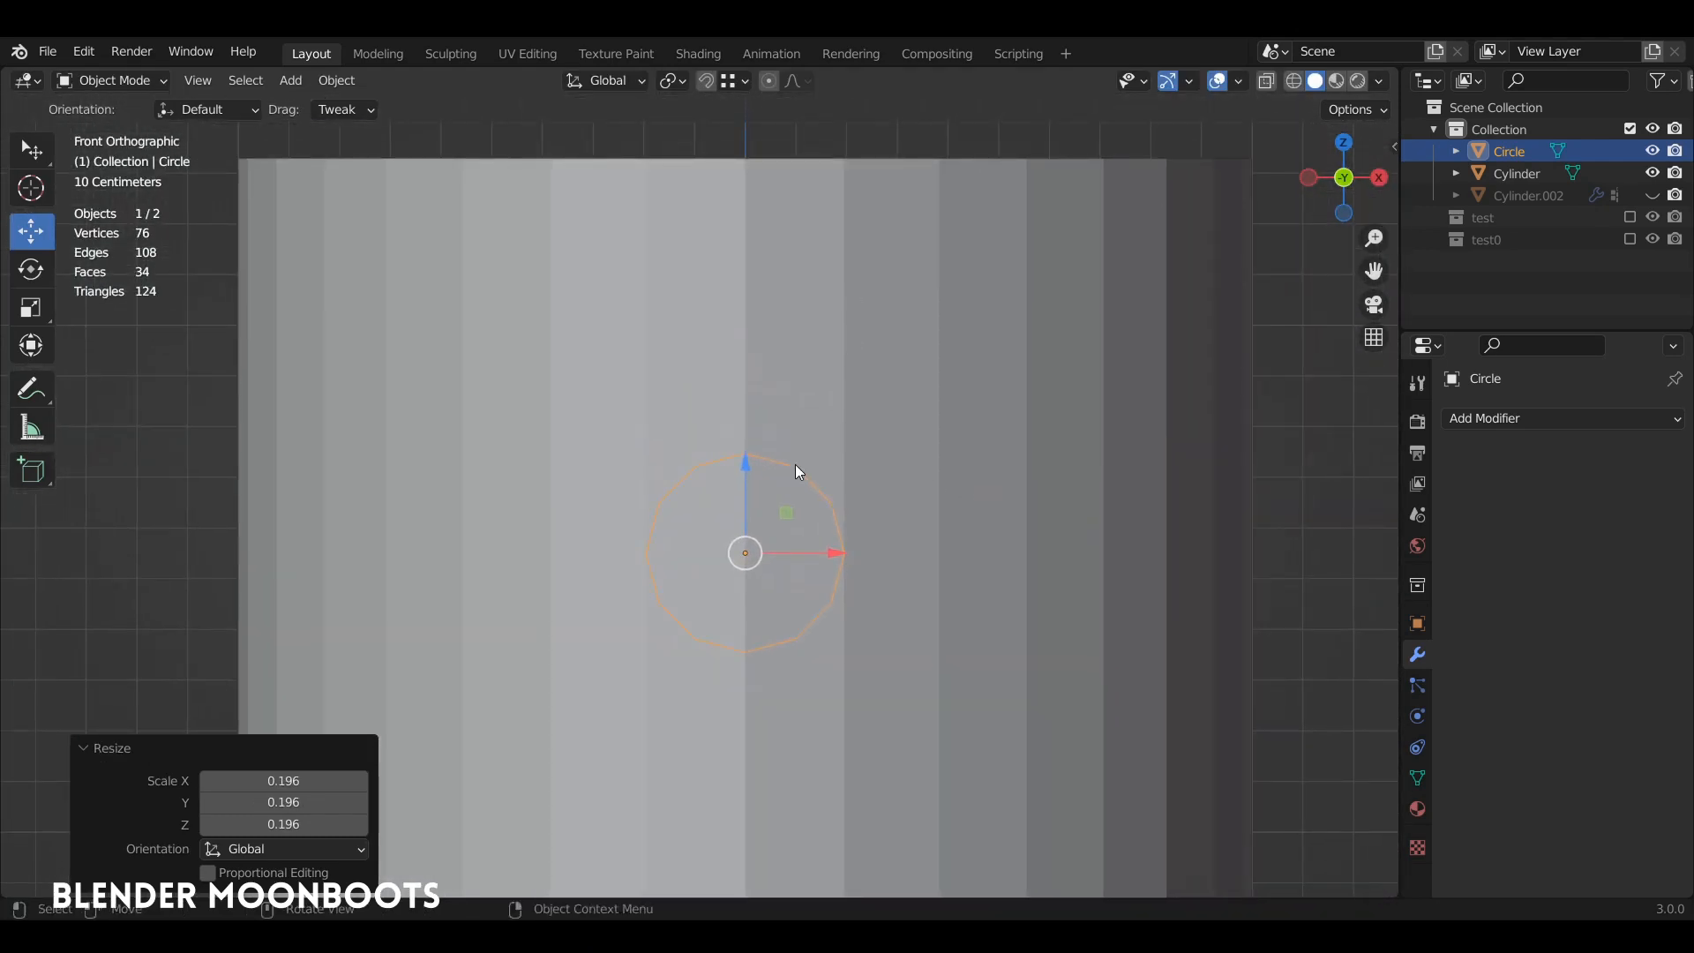
left_click_drag(745, 463, 789, 246)
middle_click_drag(789, 247, 833, 414, "ctrl")
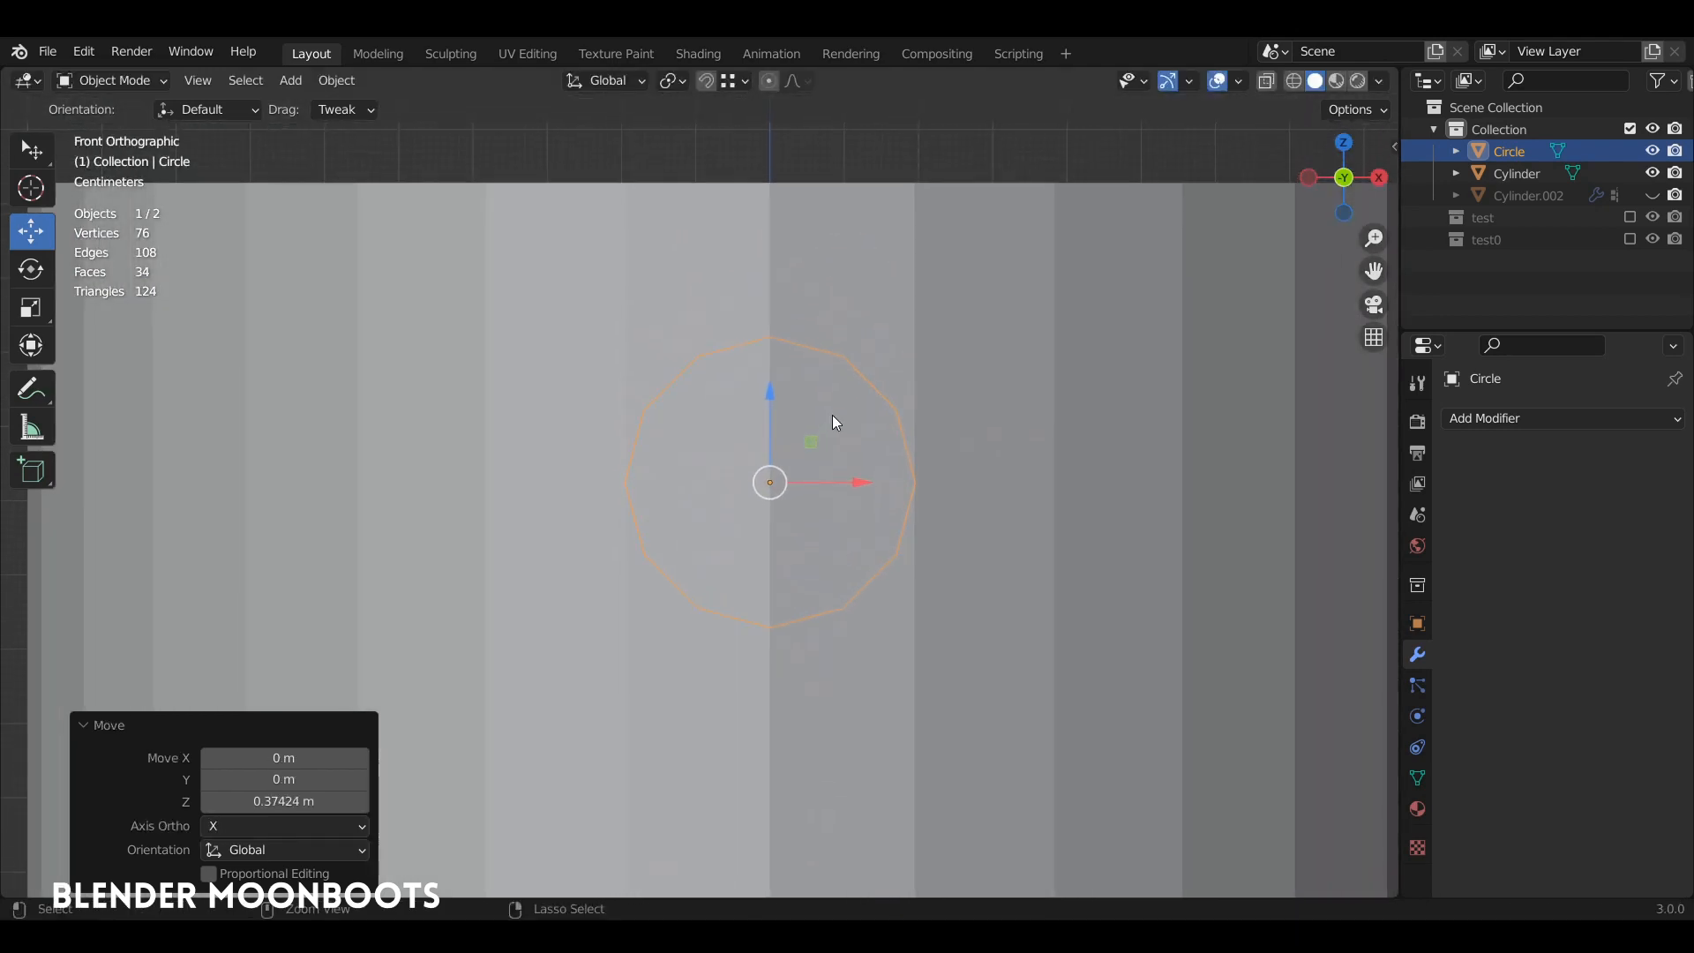
scroll(881, 361, "up", 2)
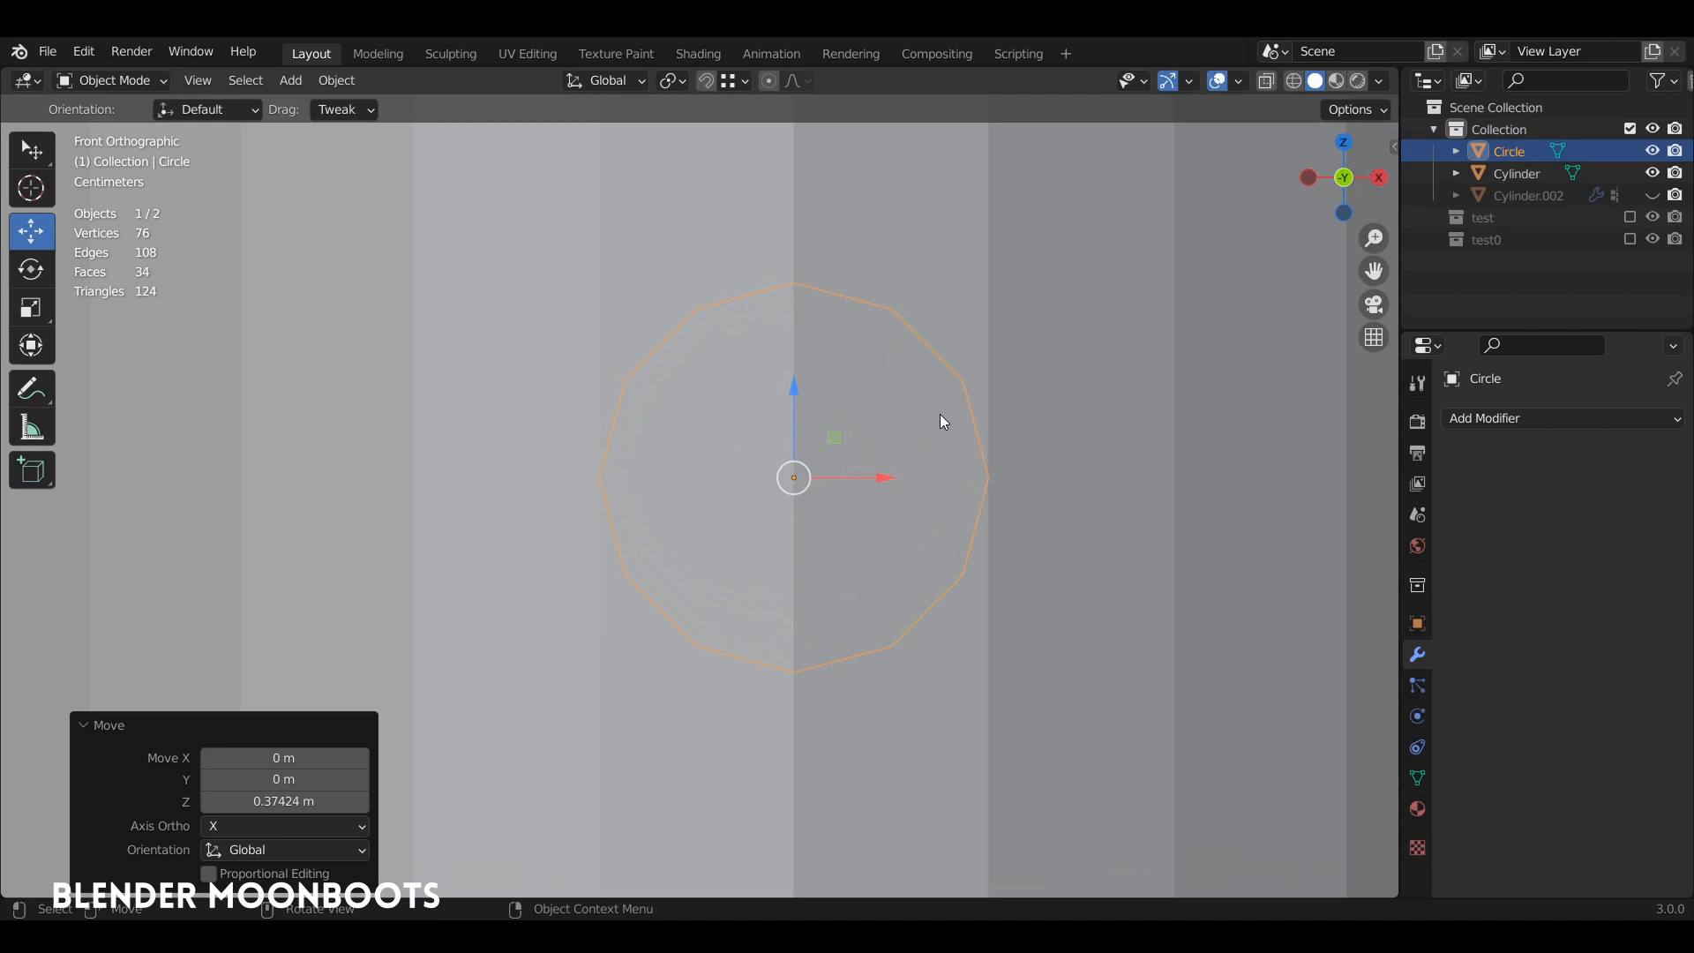
Cut the circle's outline into the cylinder's front with Knife Project from the front view.
scroll(946, 530, "down", 4)
left_click(918, 462)
middle_click_drag(919, 461, 950, 381, "shift")
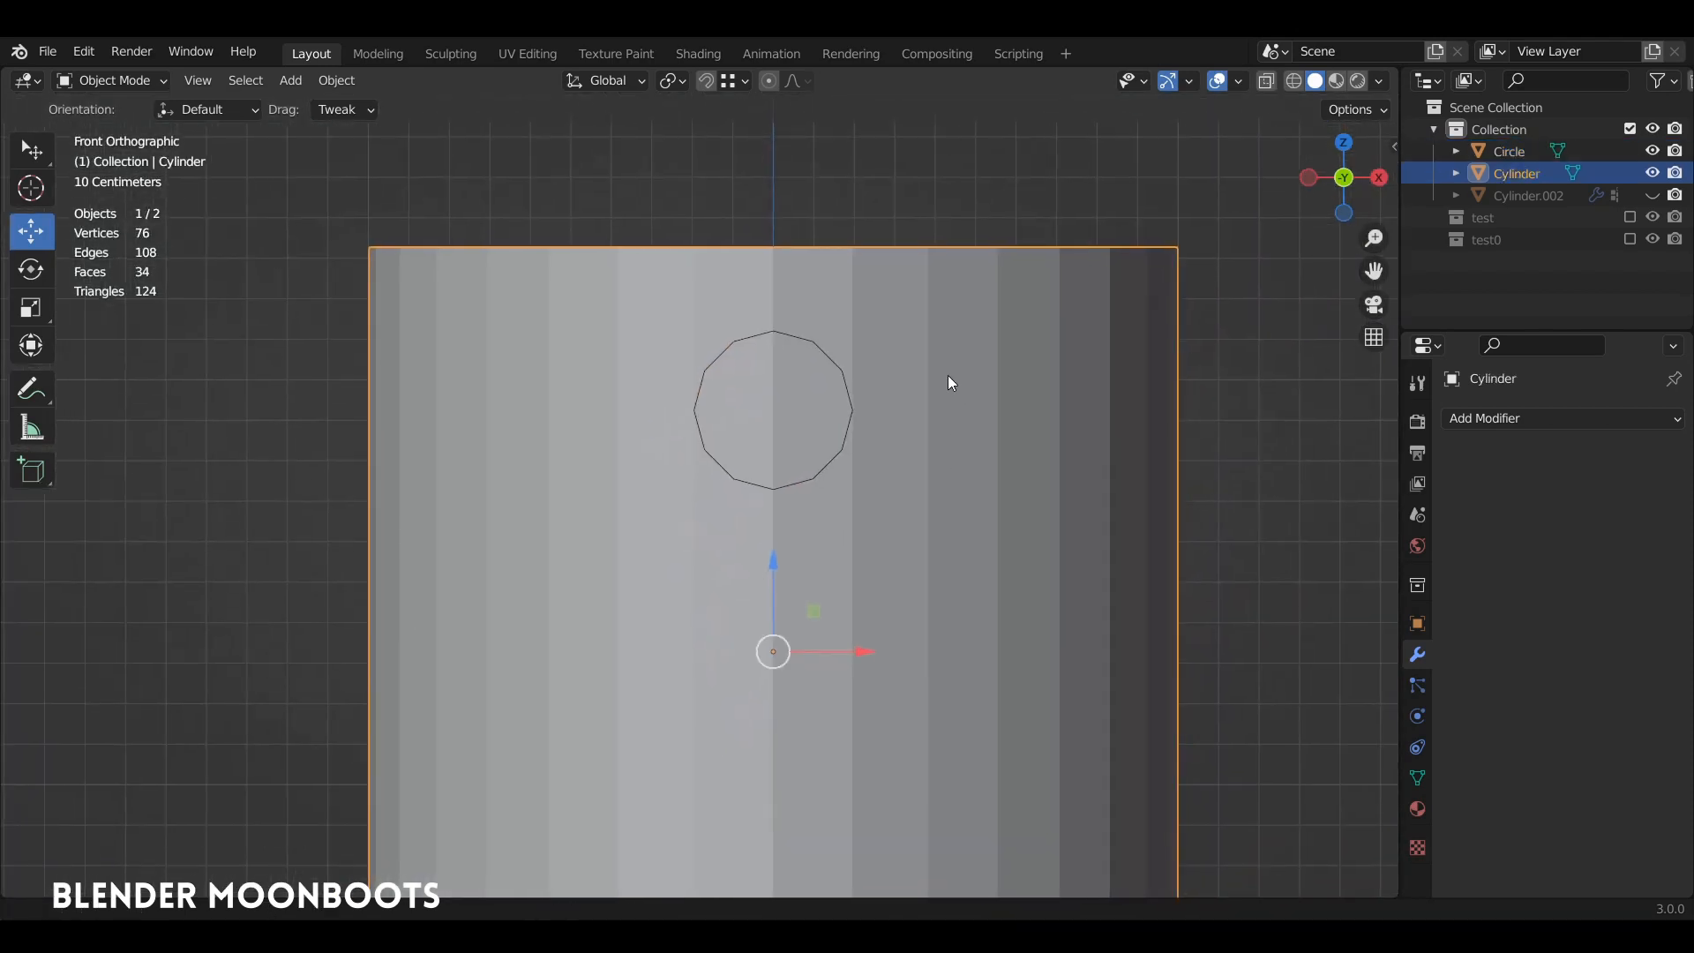
key("Tab")
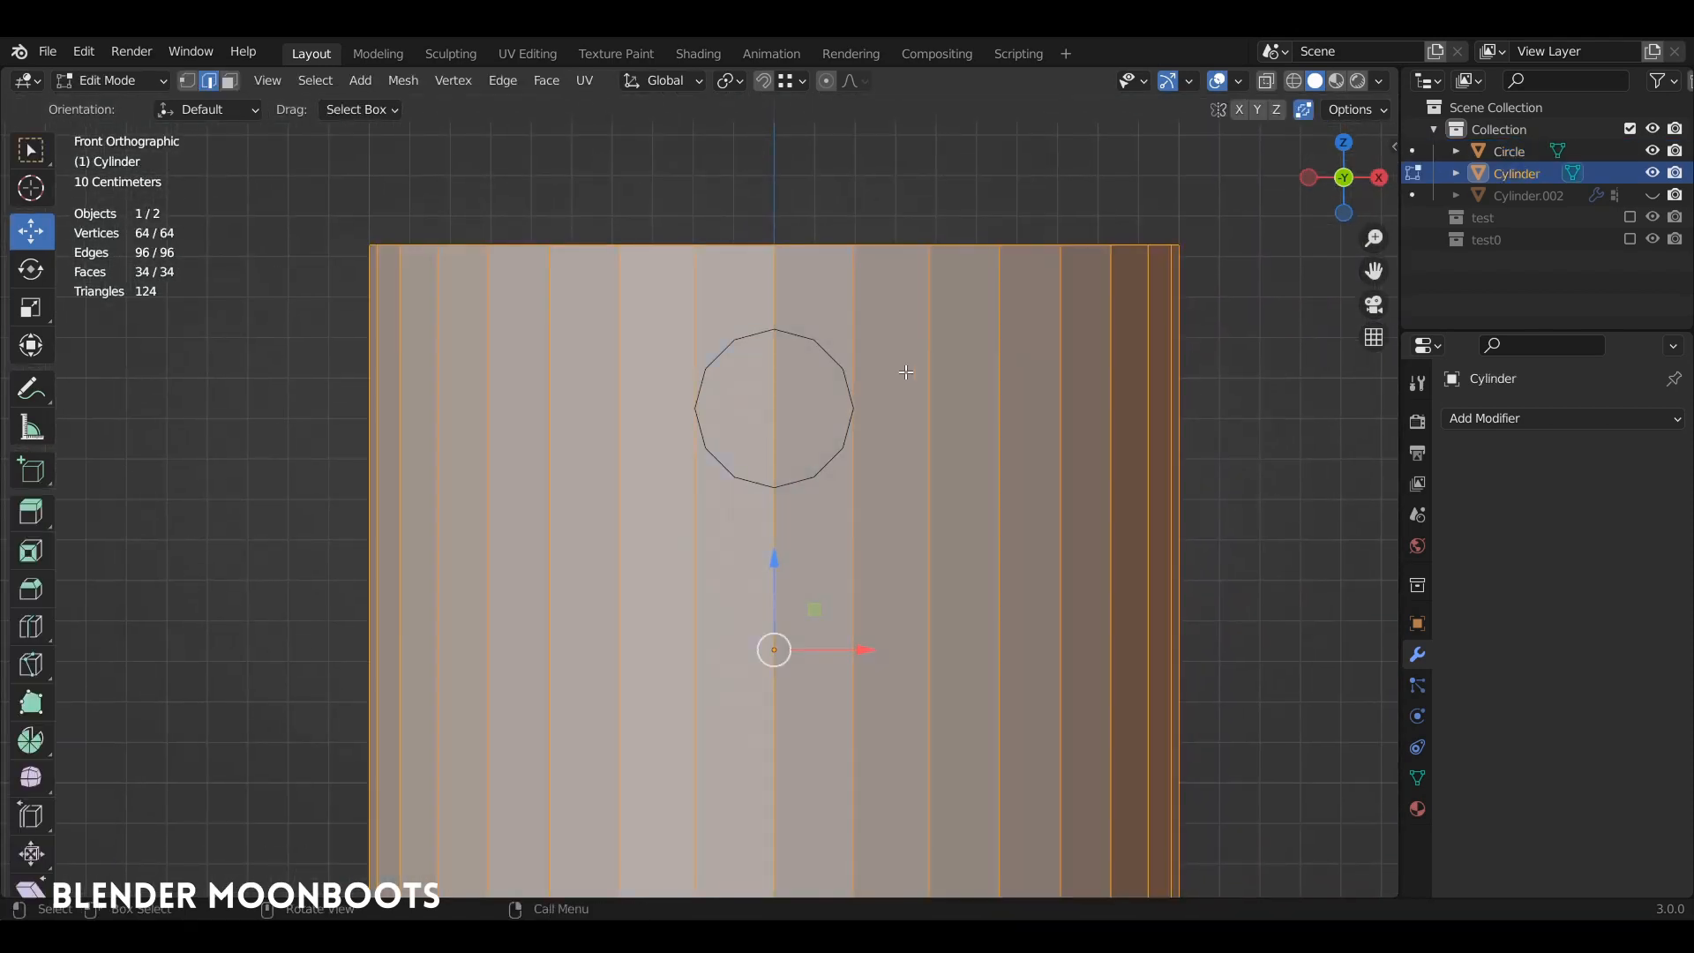
left_click(831, 358, "ctrl")
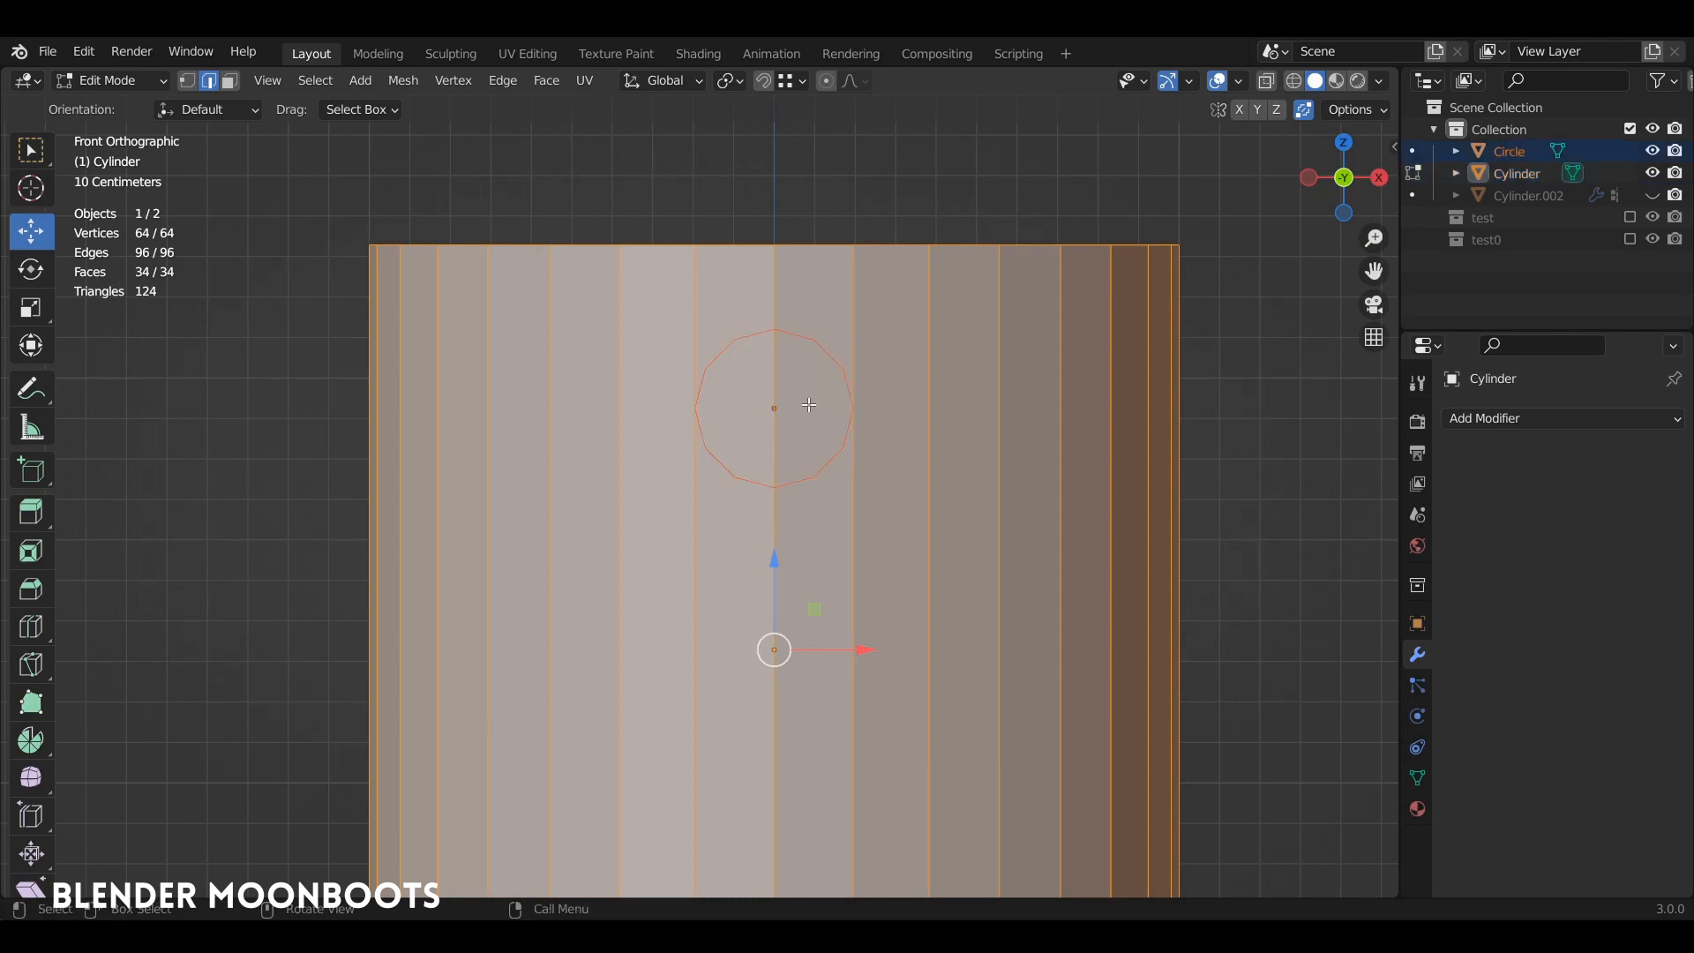
left_click(405, 80)
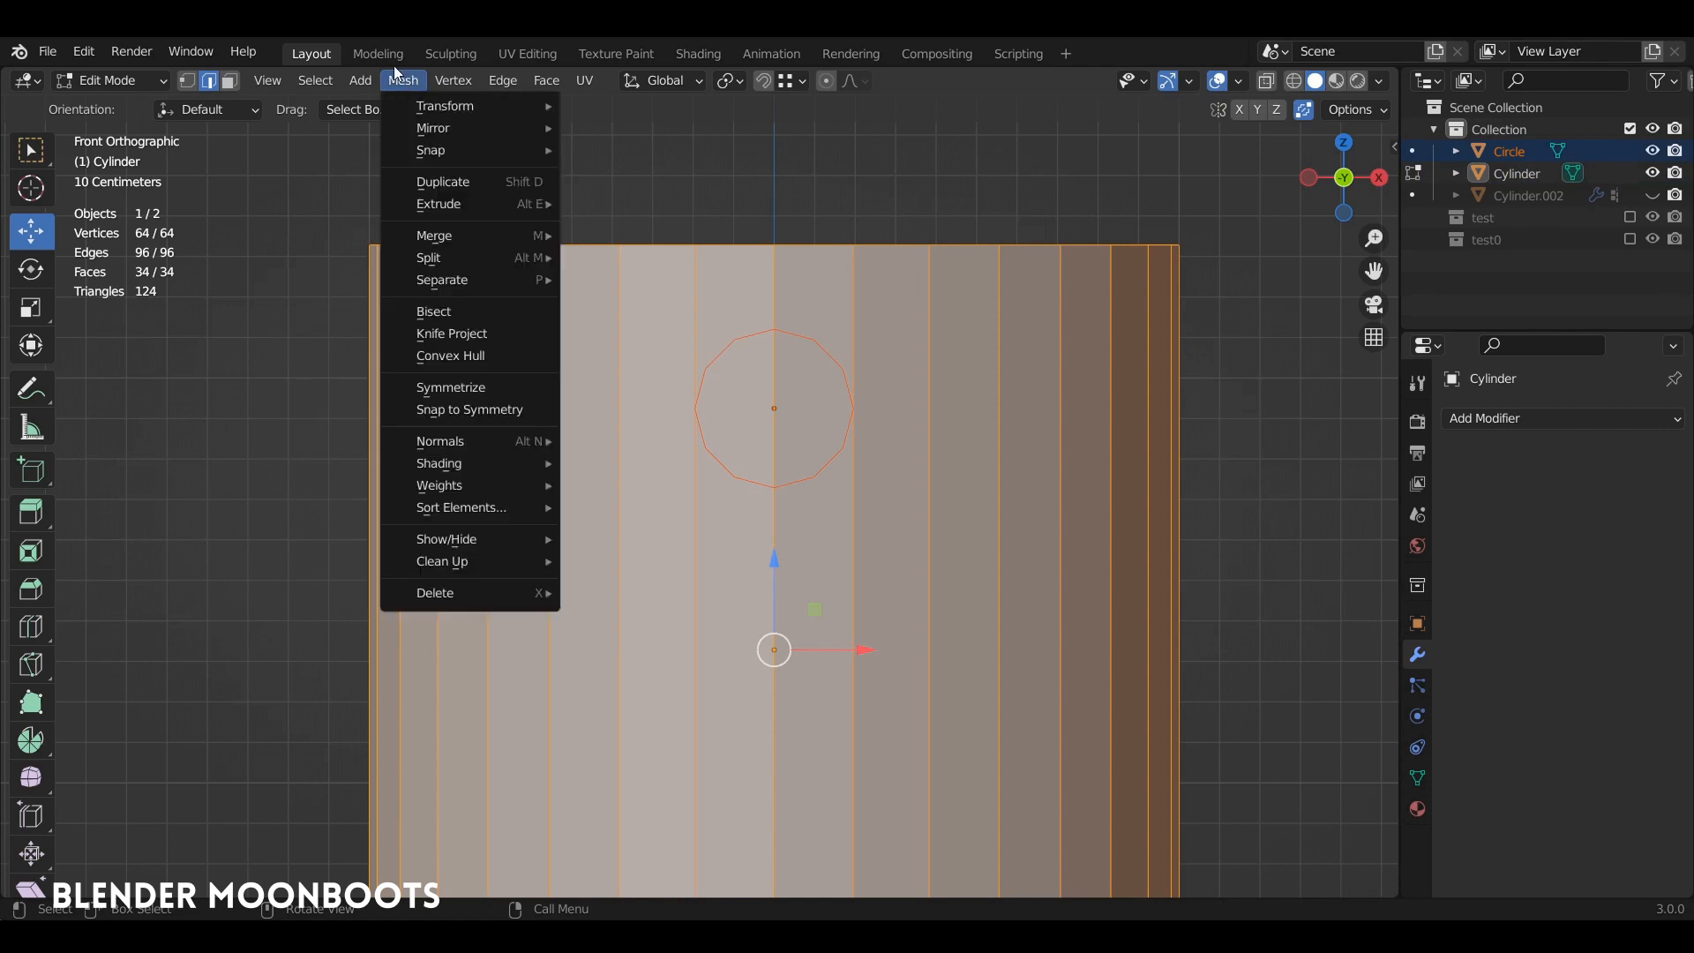
left_click(448, 336)
middle_click_drag(448, 335, 684, 448)
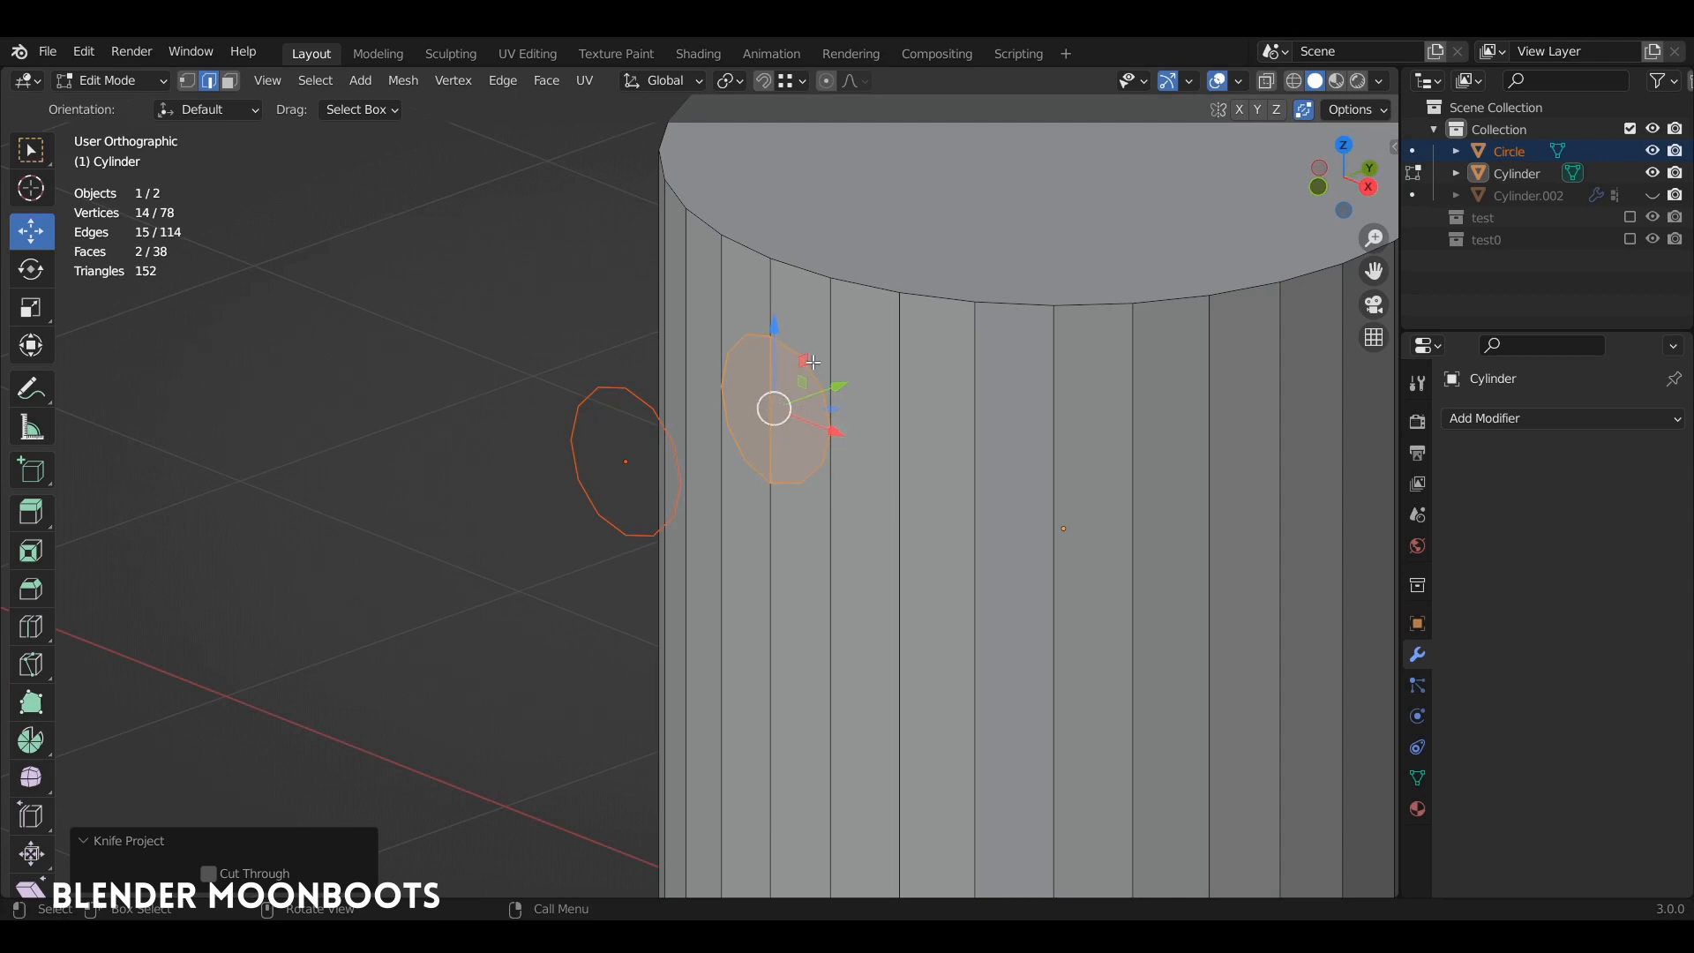
Return to Object Mode and delete the cutter circle.
key("Tab")
left_click(627, 399)
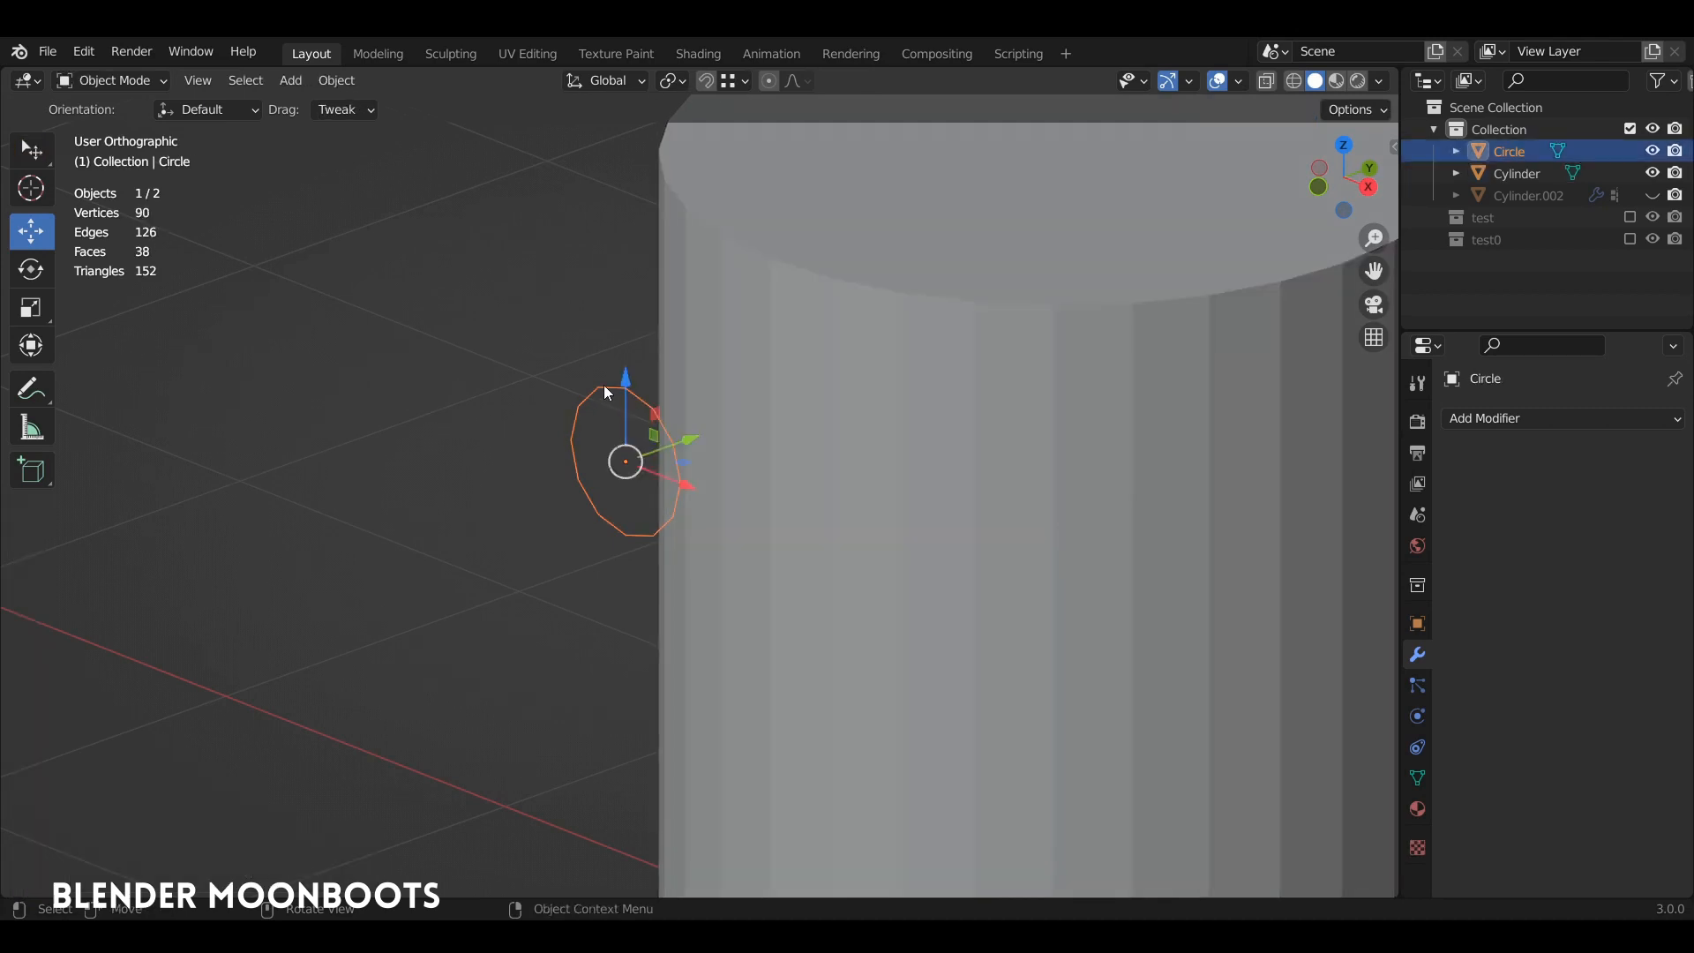
key("x")
left_click(609, 401)
Knife a horizontal cut through the circle's side vertices around the whole cylinder, with cut through and angle constraint enabled.
left_click(811, 415)
key("Tab")
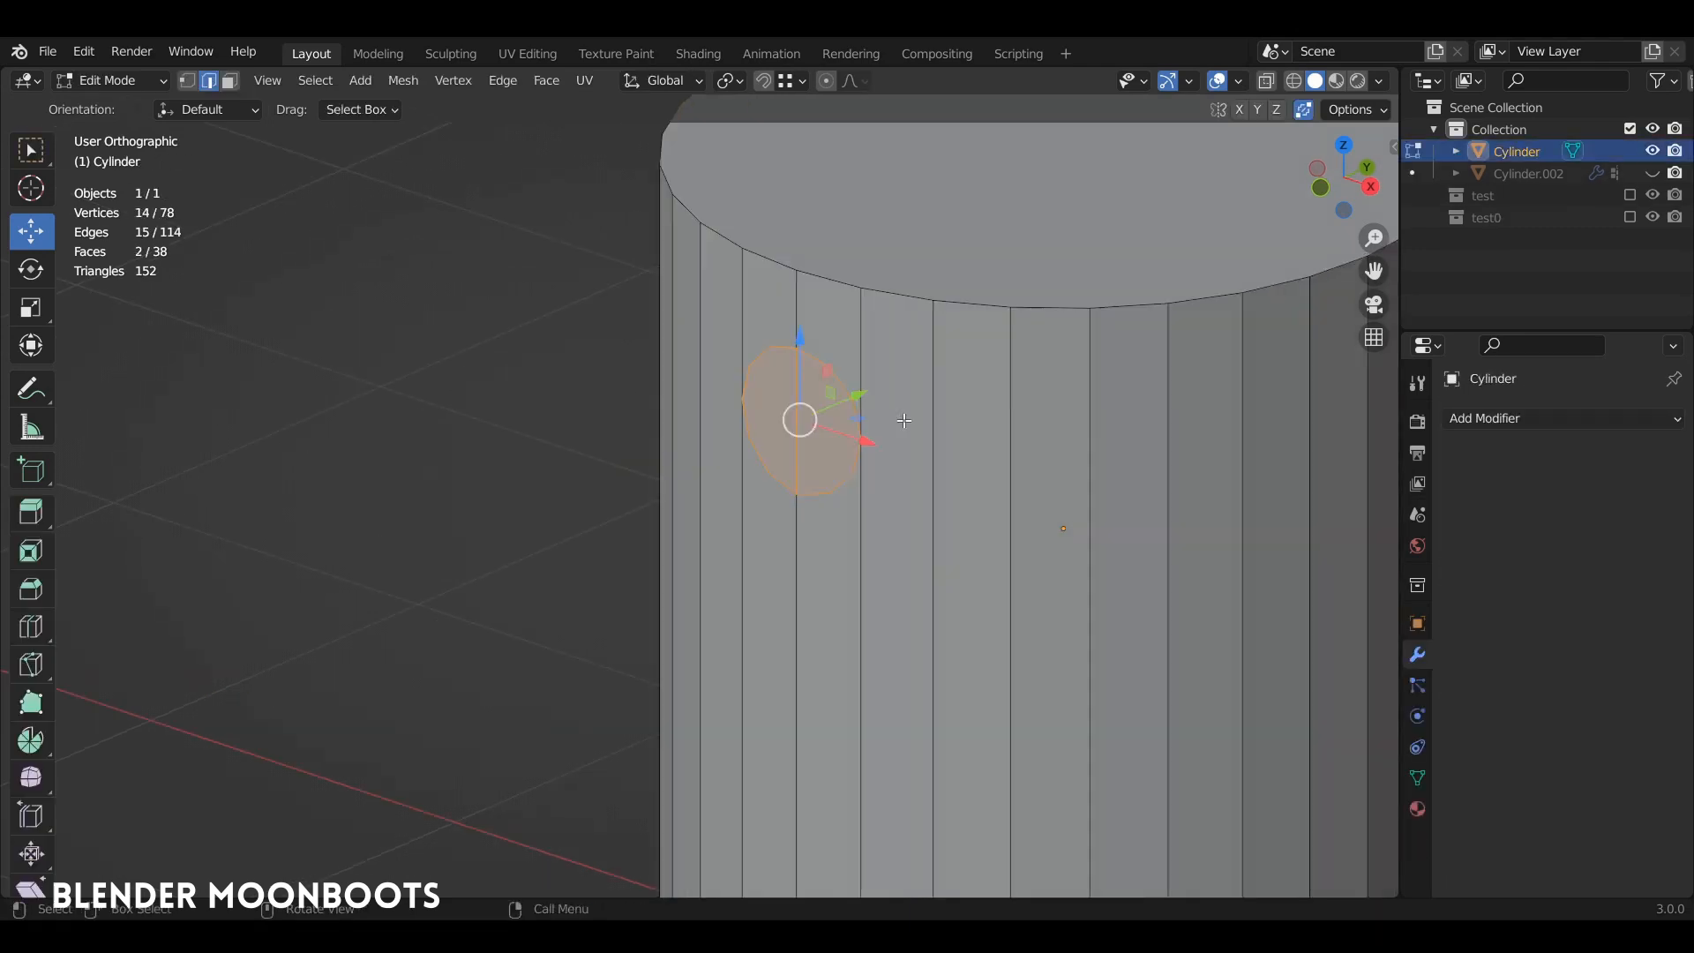
key("KP_1")
left_click_drag(844, 408, 780, 412, "ctrl+alt")
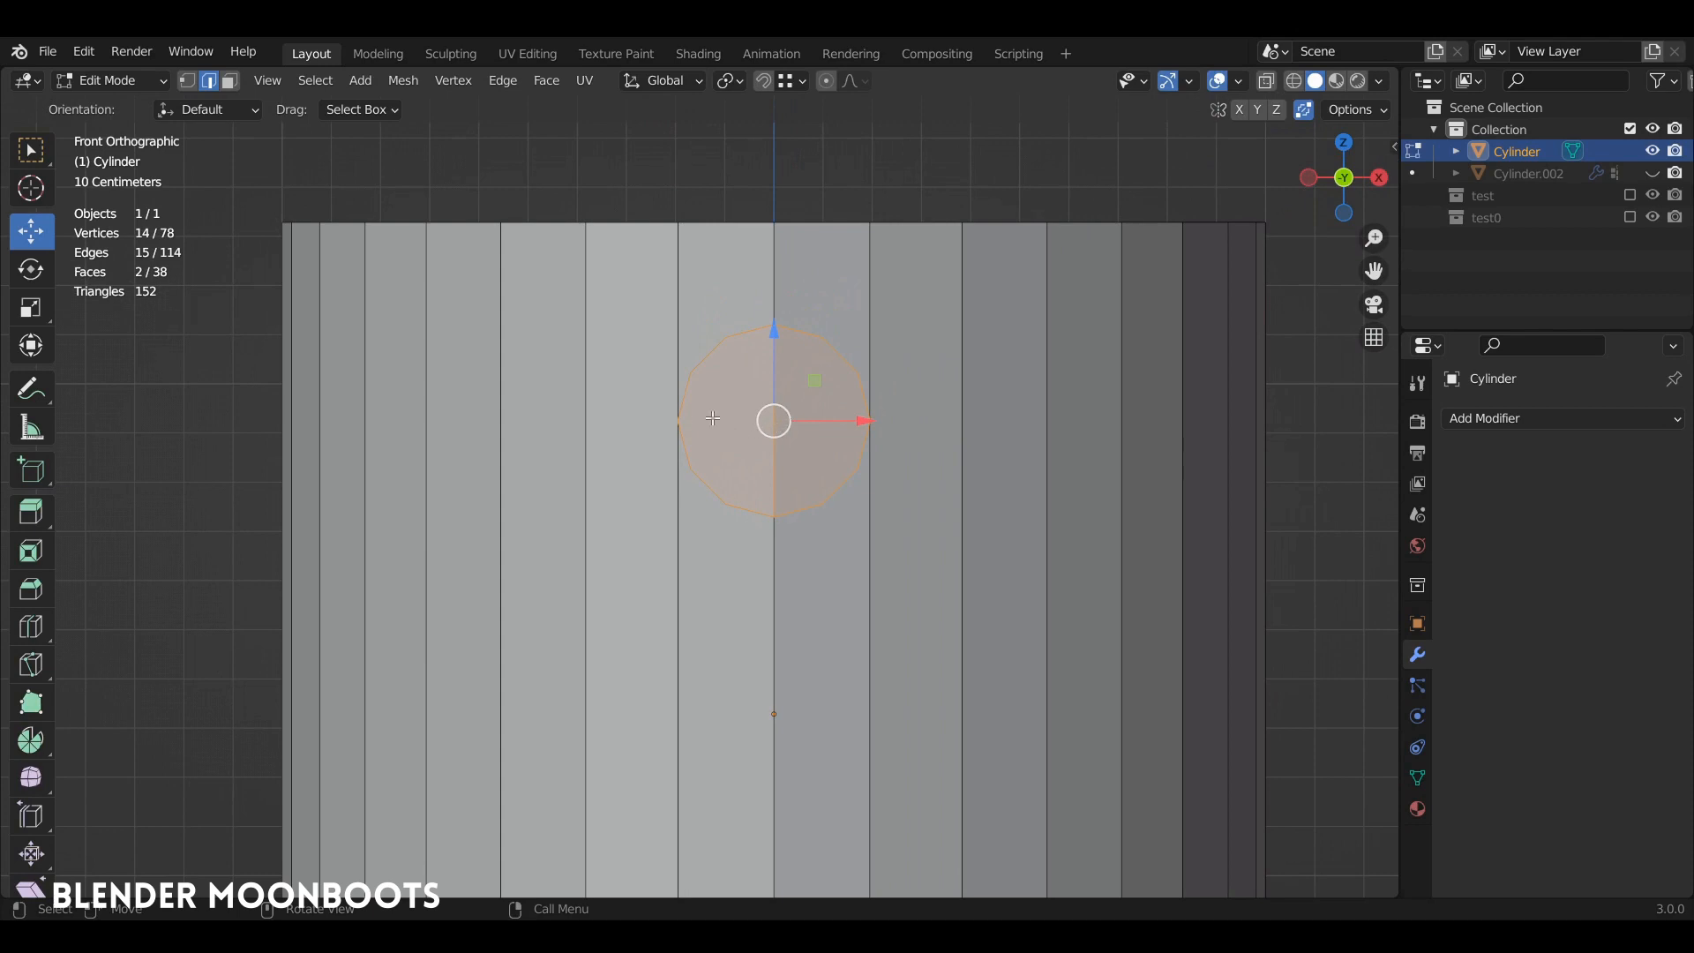
key("k")
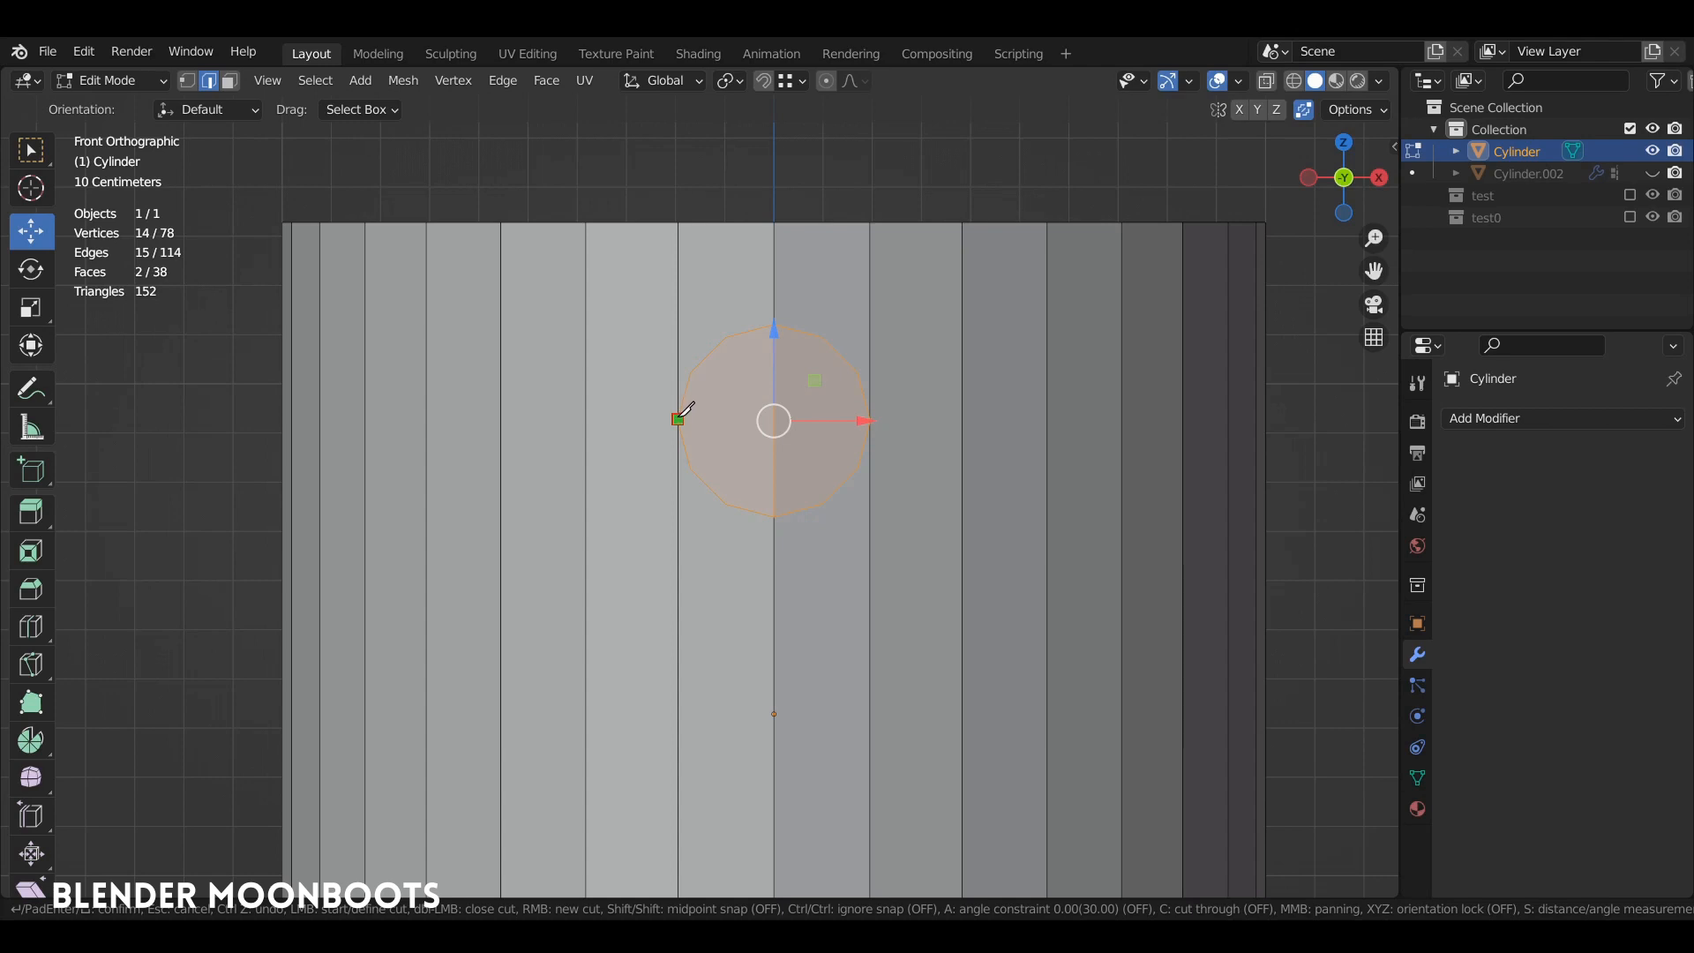
key("c")
left_click(677, 419)
key("a")
left_click(236, 417)
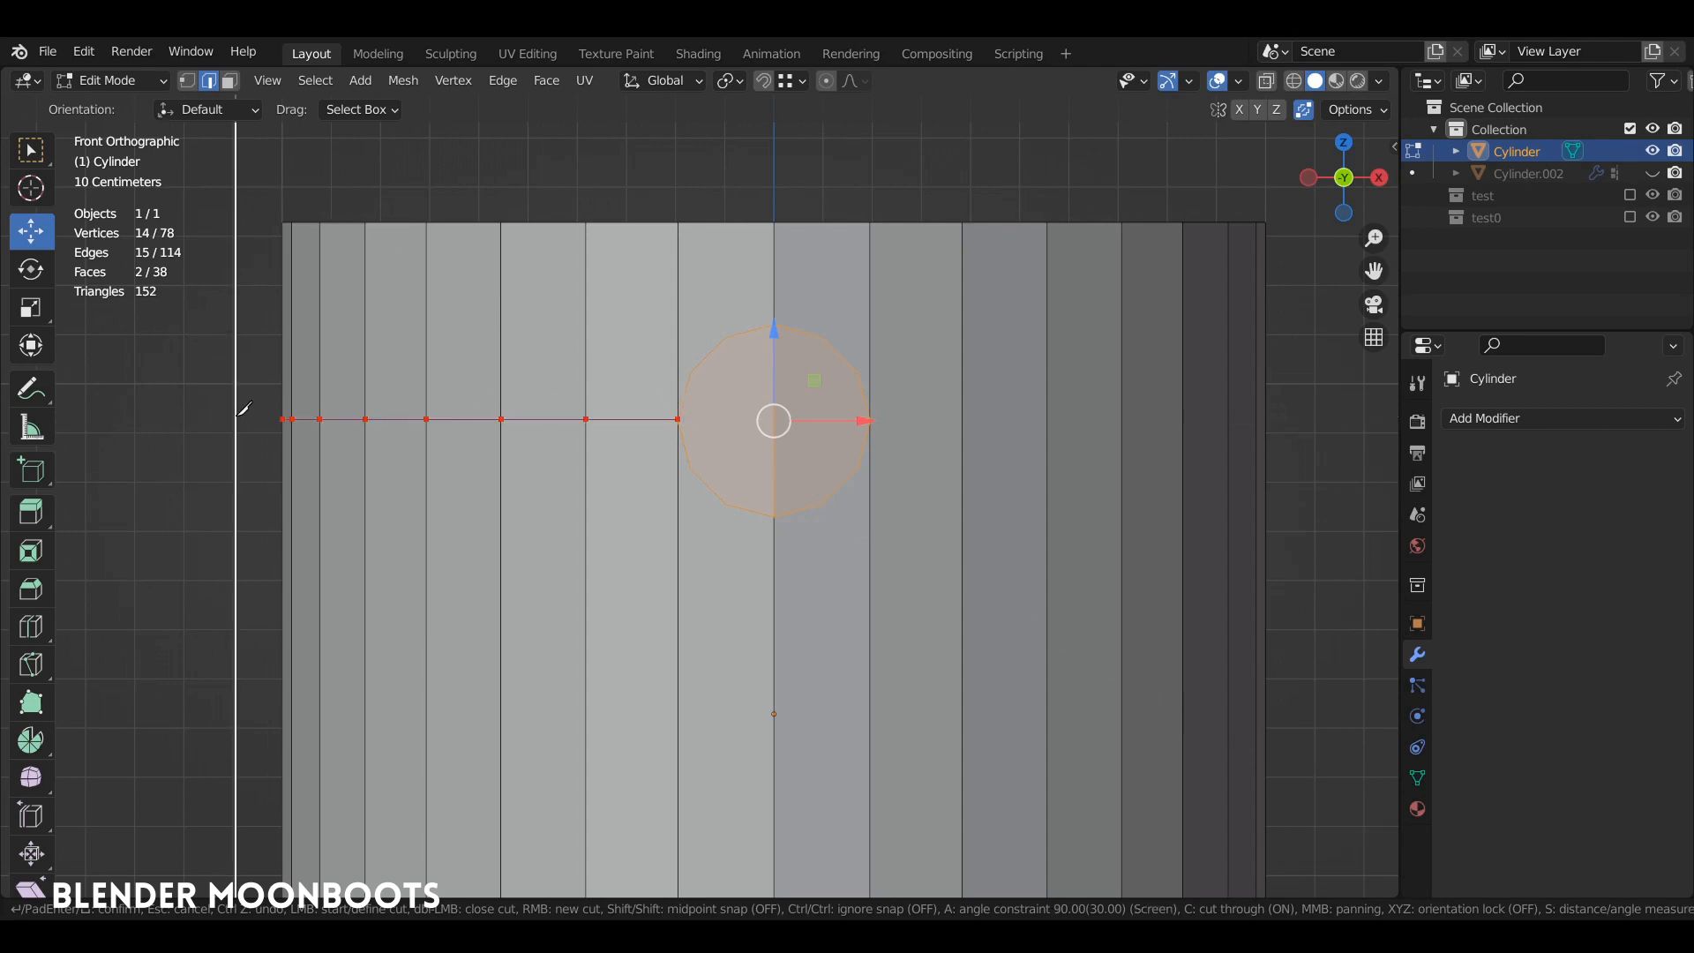
left_click(1309, 408)
key("Return")
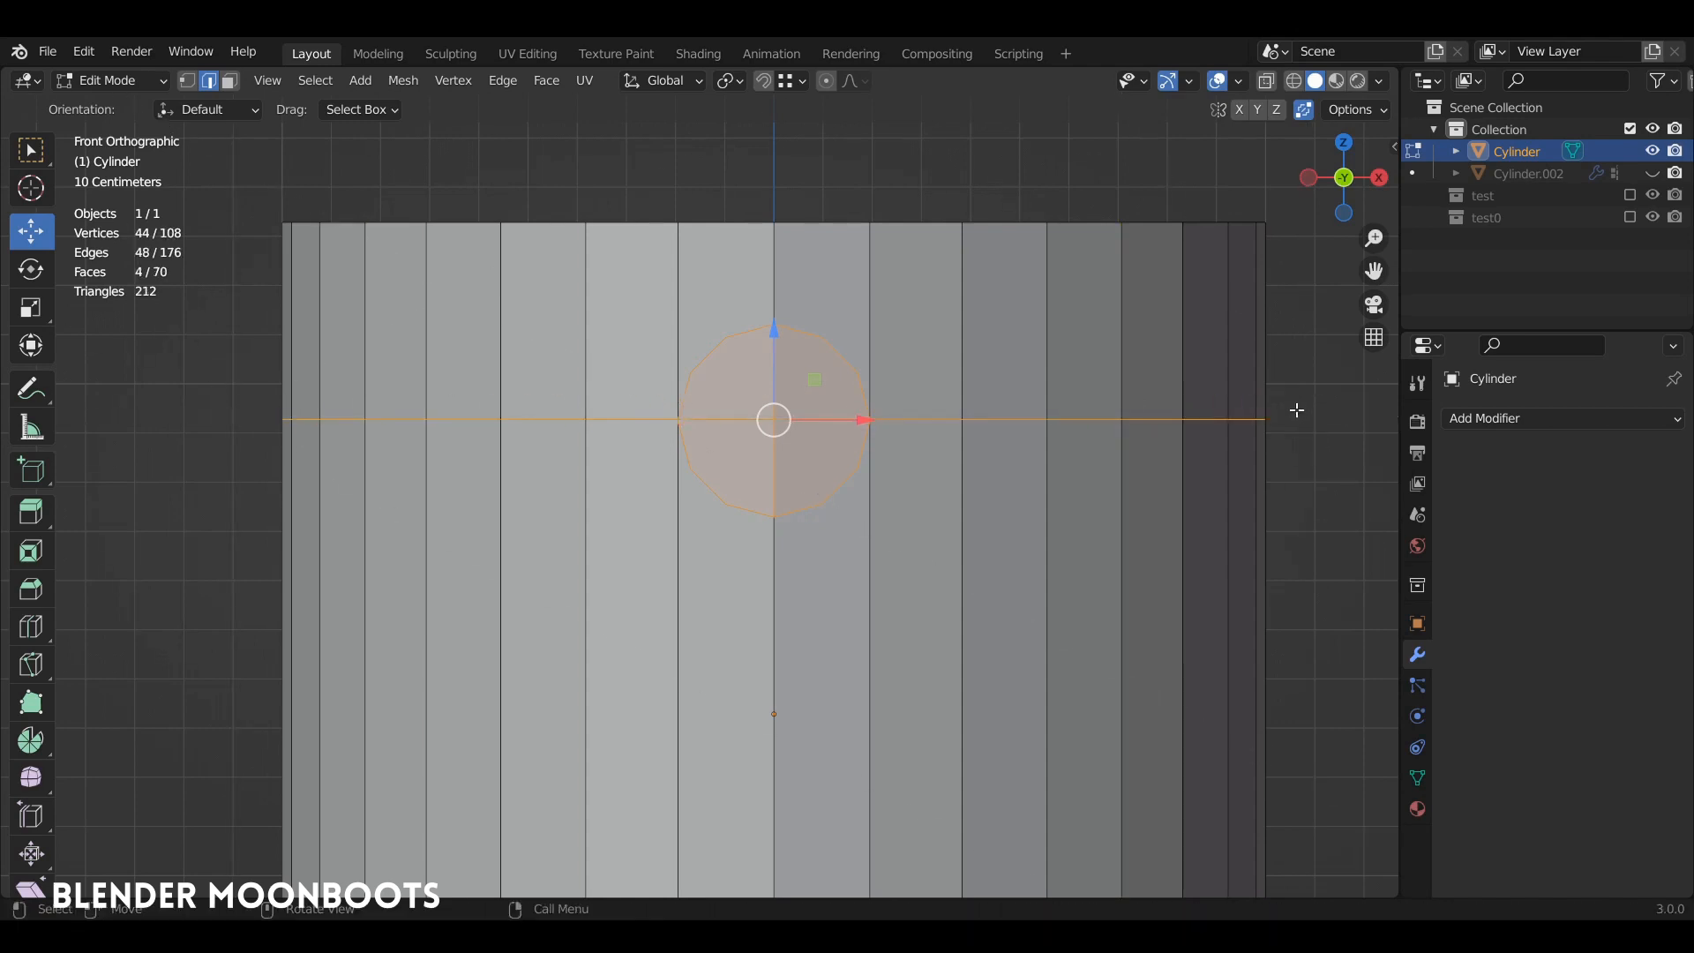
Add one edge loop between the horizontal cut and the top rim, slid towards the rim with a factor of about -0.604.
left_click(864, 321, "alt")
key("g")
key("g")
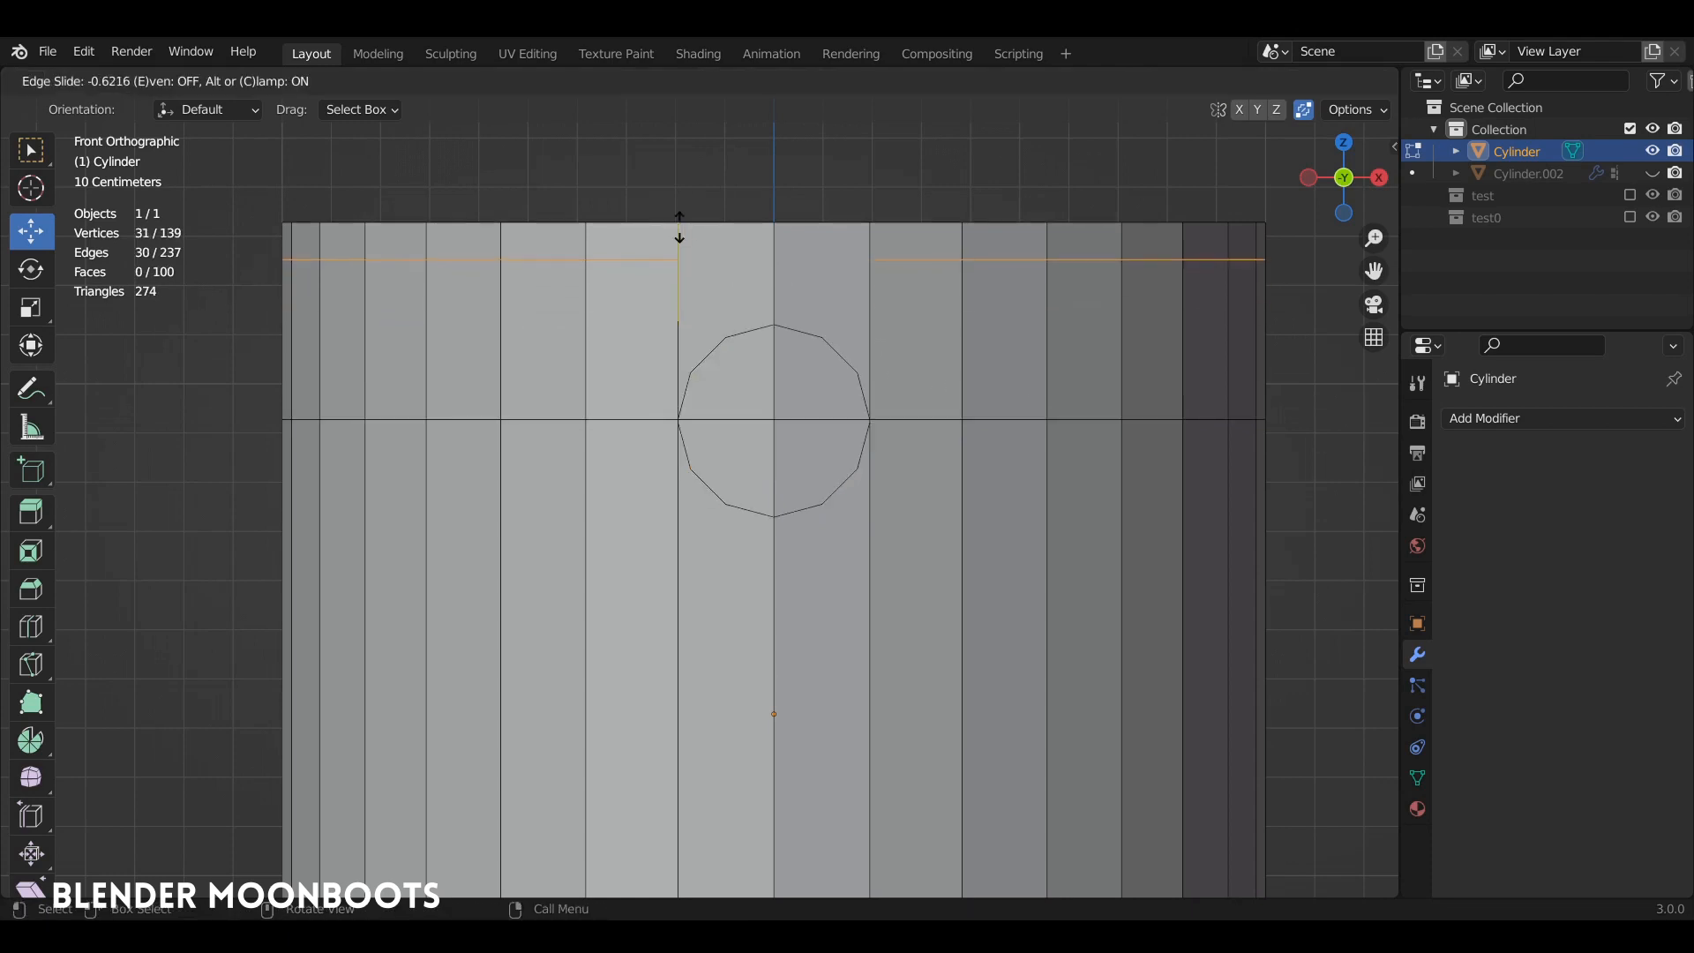
left_click(679, 228)
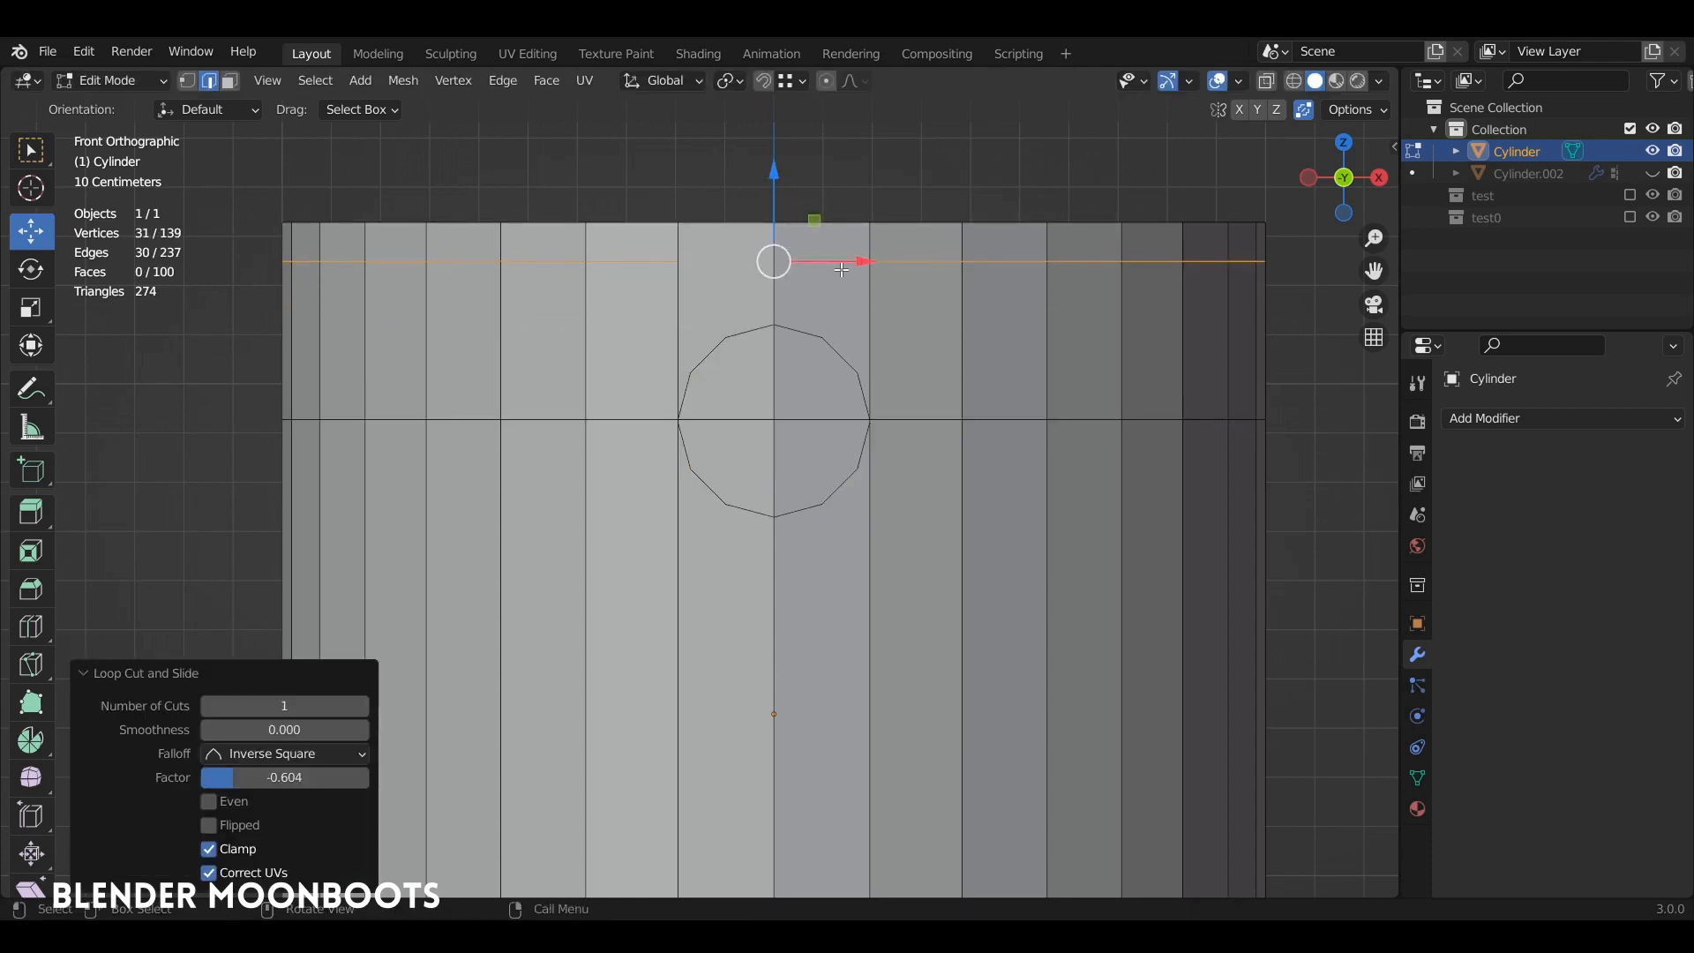
Connect the two open end vertices of the upper loop across the two faces above the circle.
key("1")
left_click(769, 262)
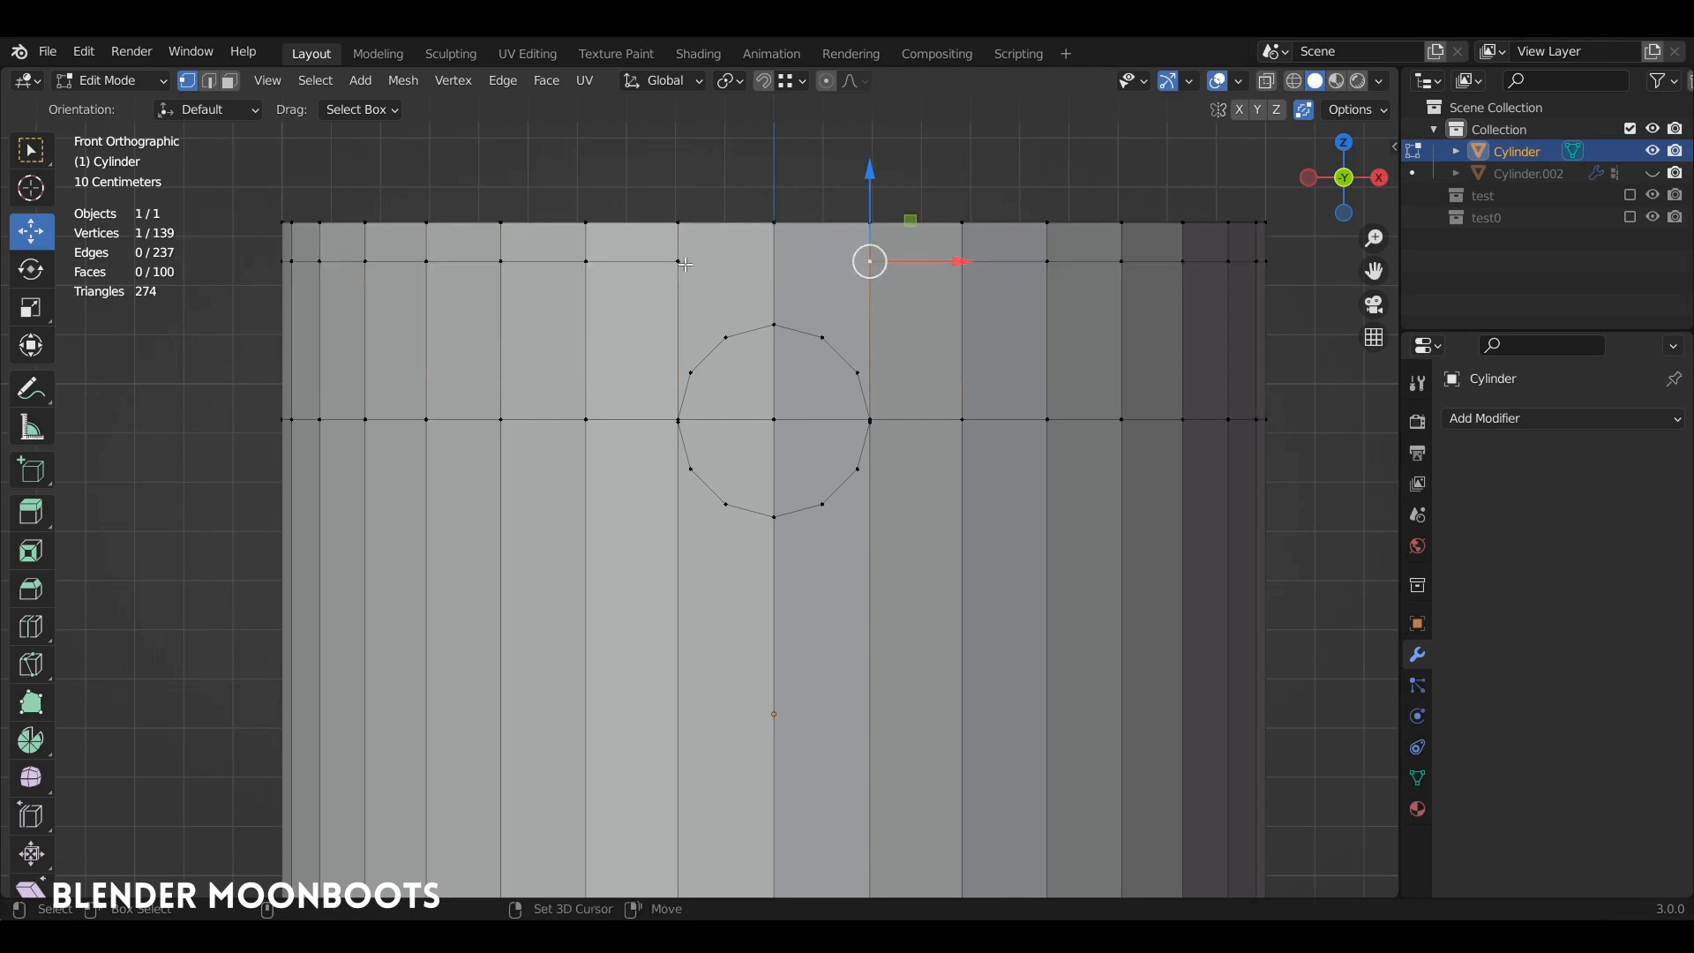
middle_click_drag(764, 266, 831, 286)
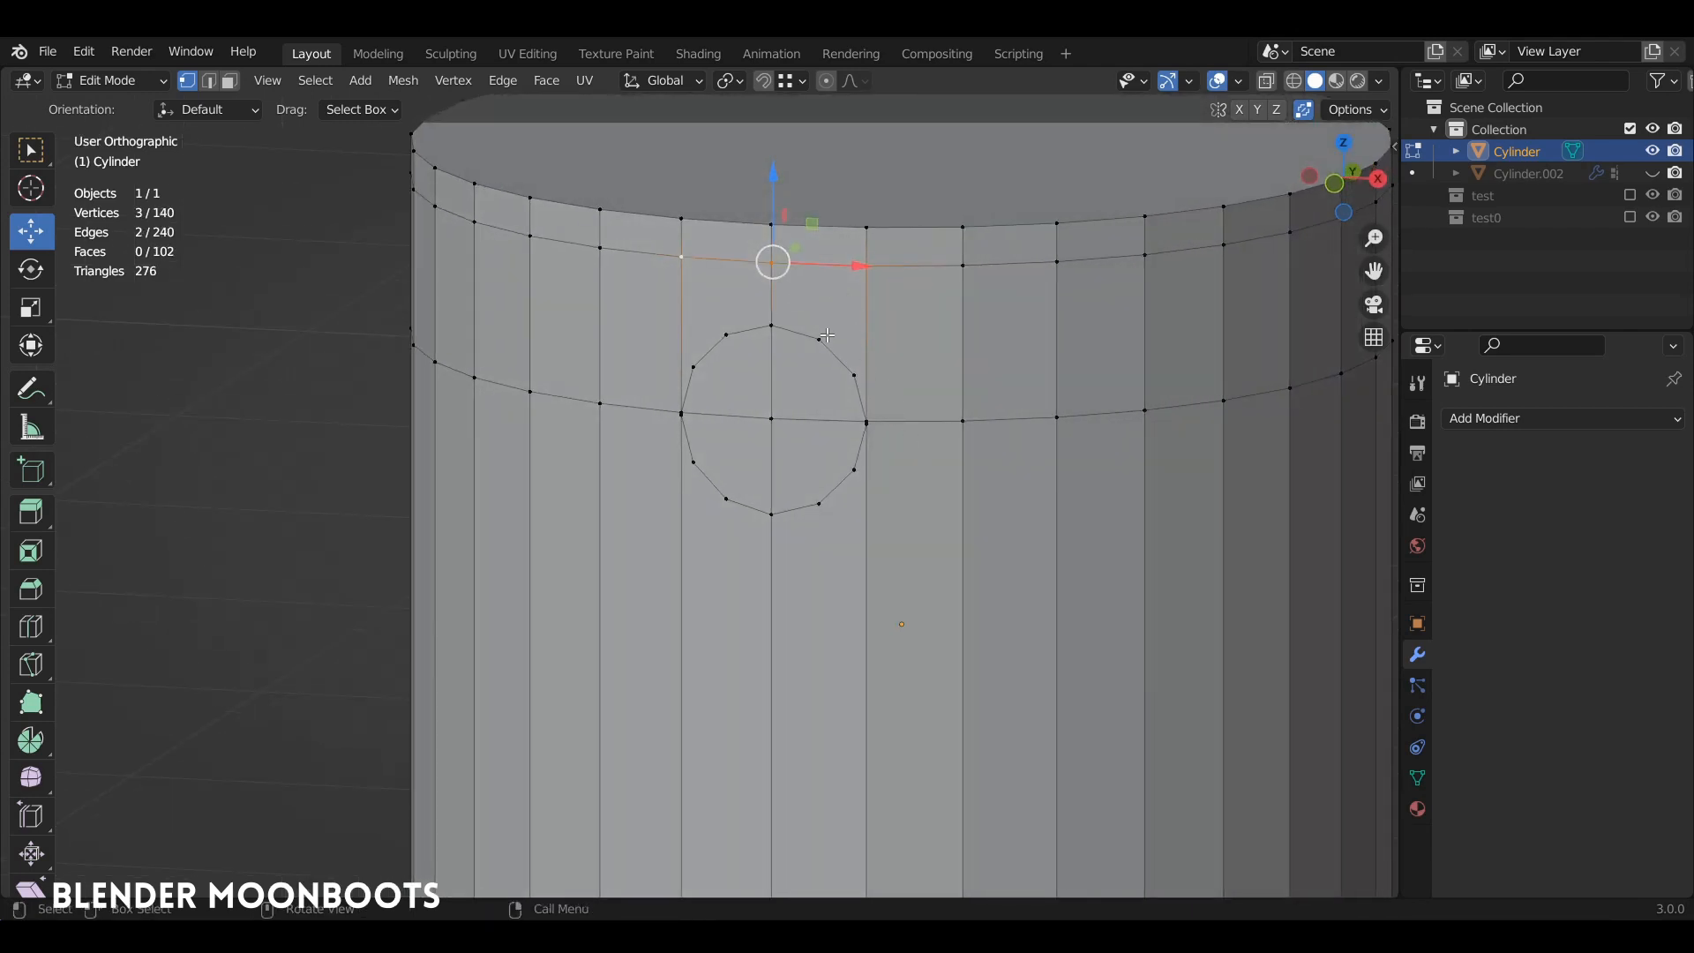
Add one edge loop near the cylinder's bottom rim and connect its two open end vertices across the faces below the circle.
key("KP_1")
middle_click_drag(948, 419, 909, 506, "ctrl")
middle_click_drag(904, 506, 936, 216, "shift")
key("ctrl+r")
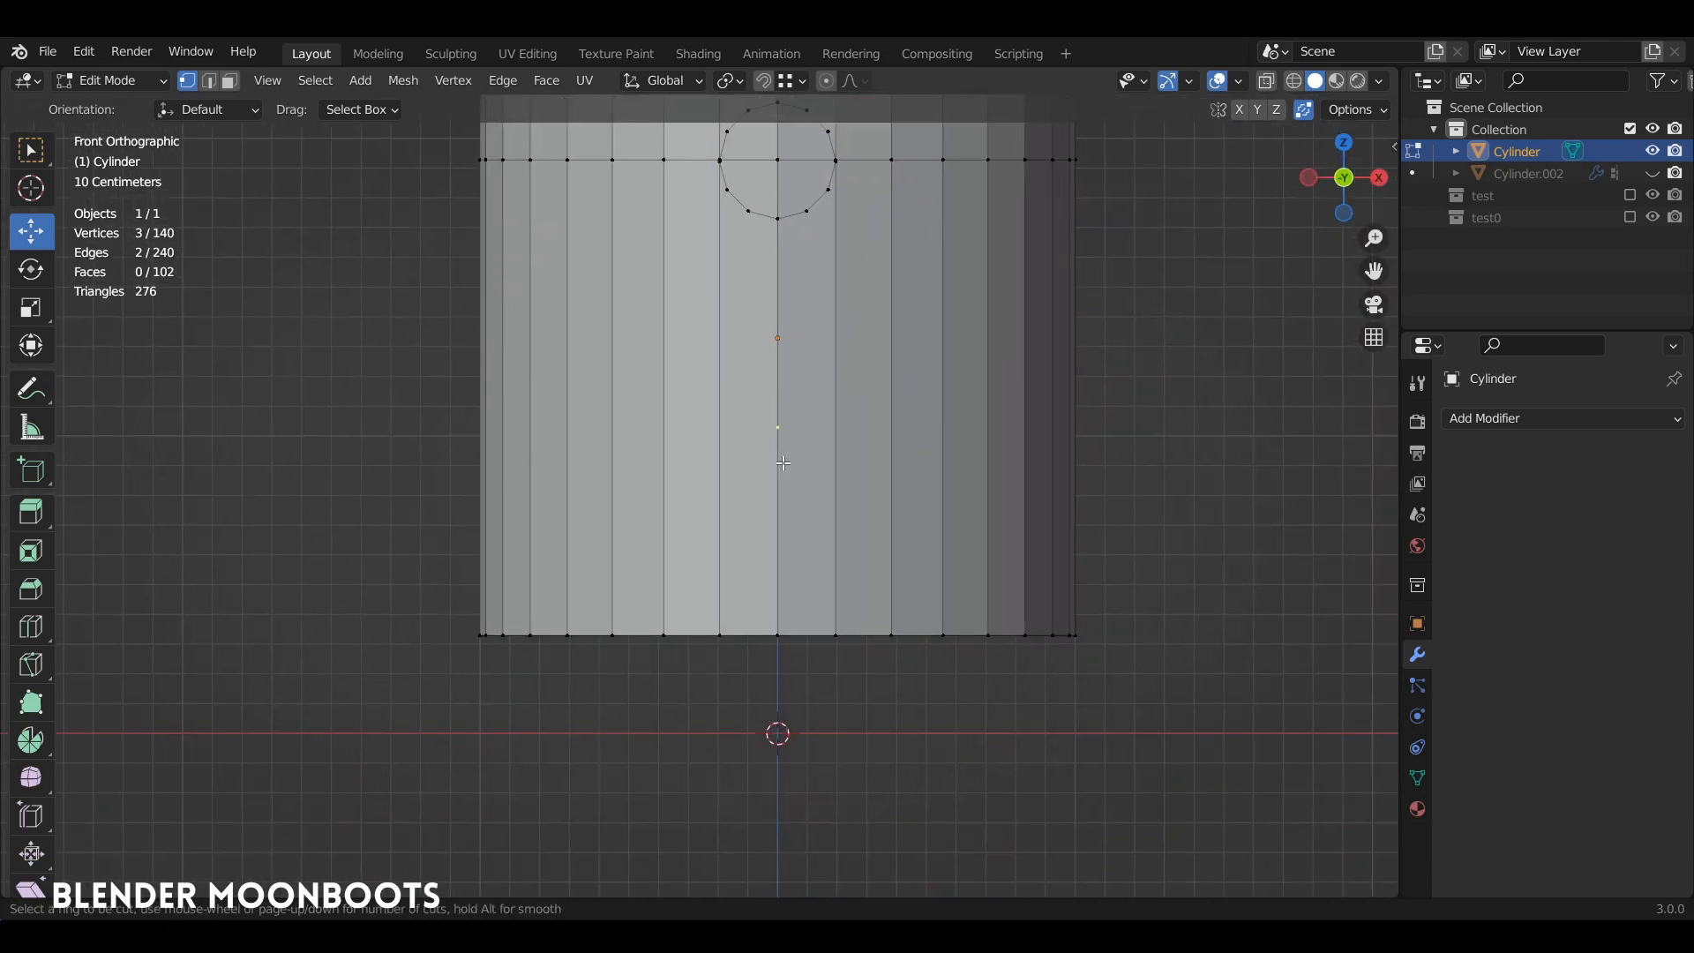
left_click(932, 518)
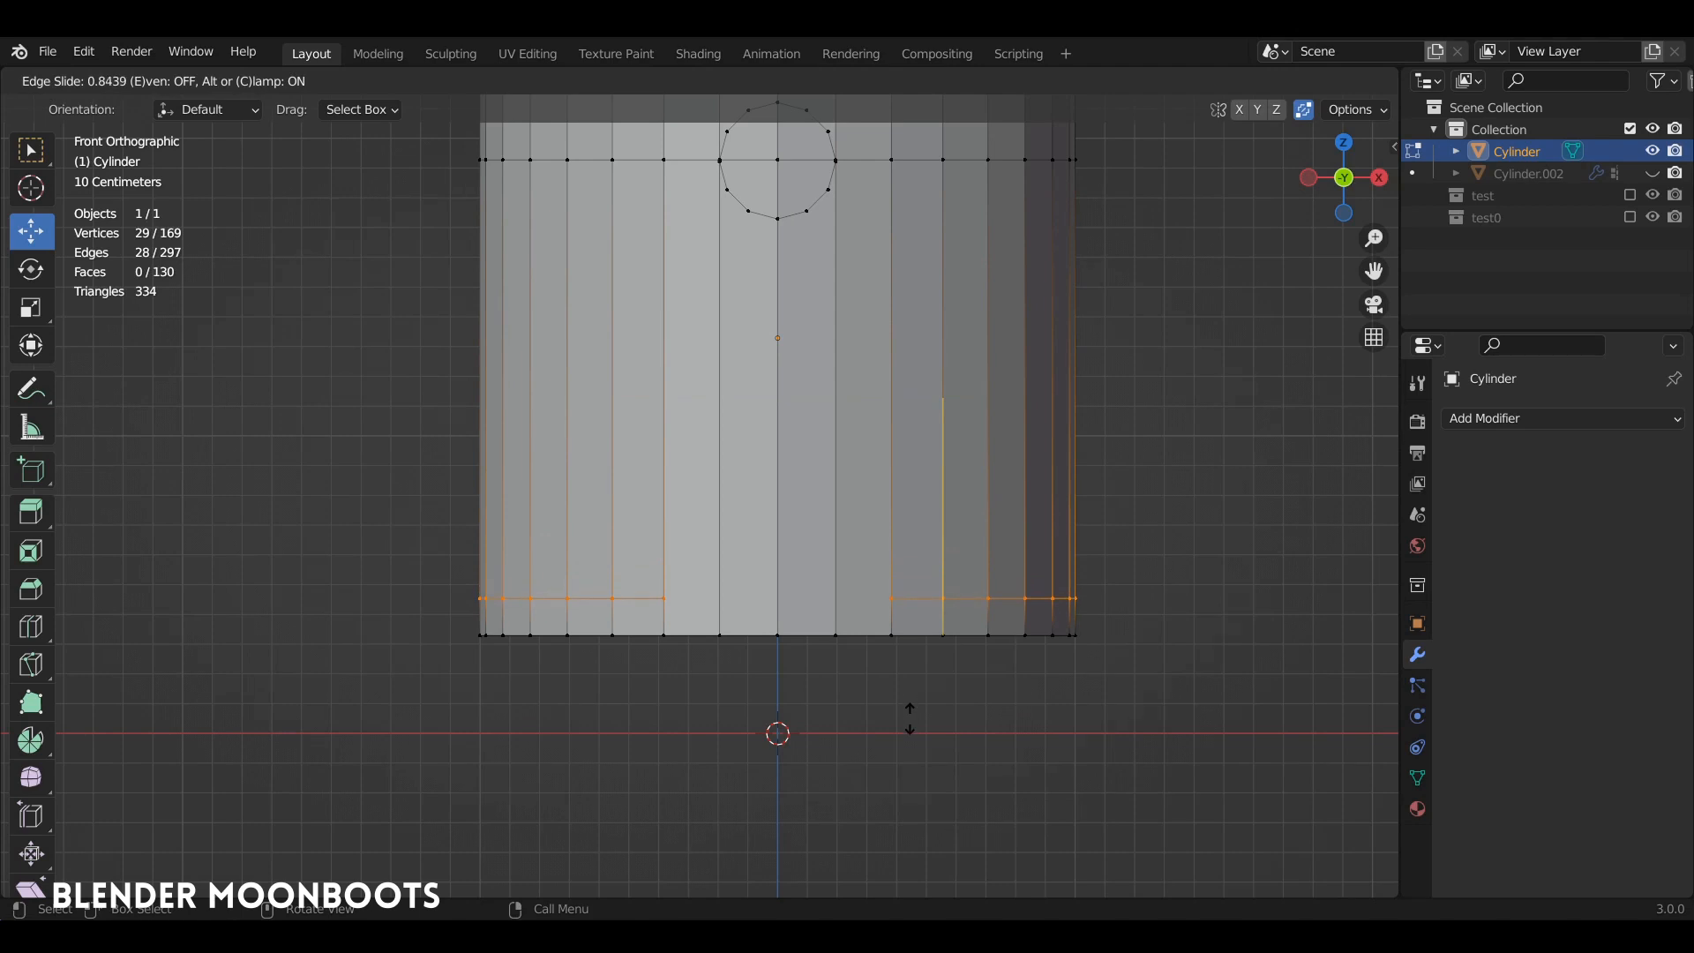
left_click(910, 719)
left_click(663, 603)
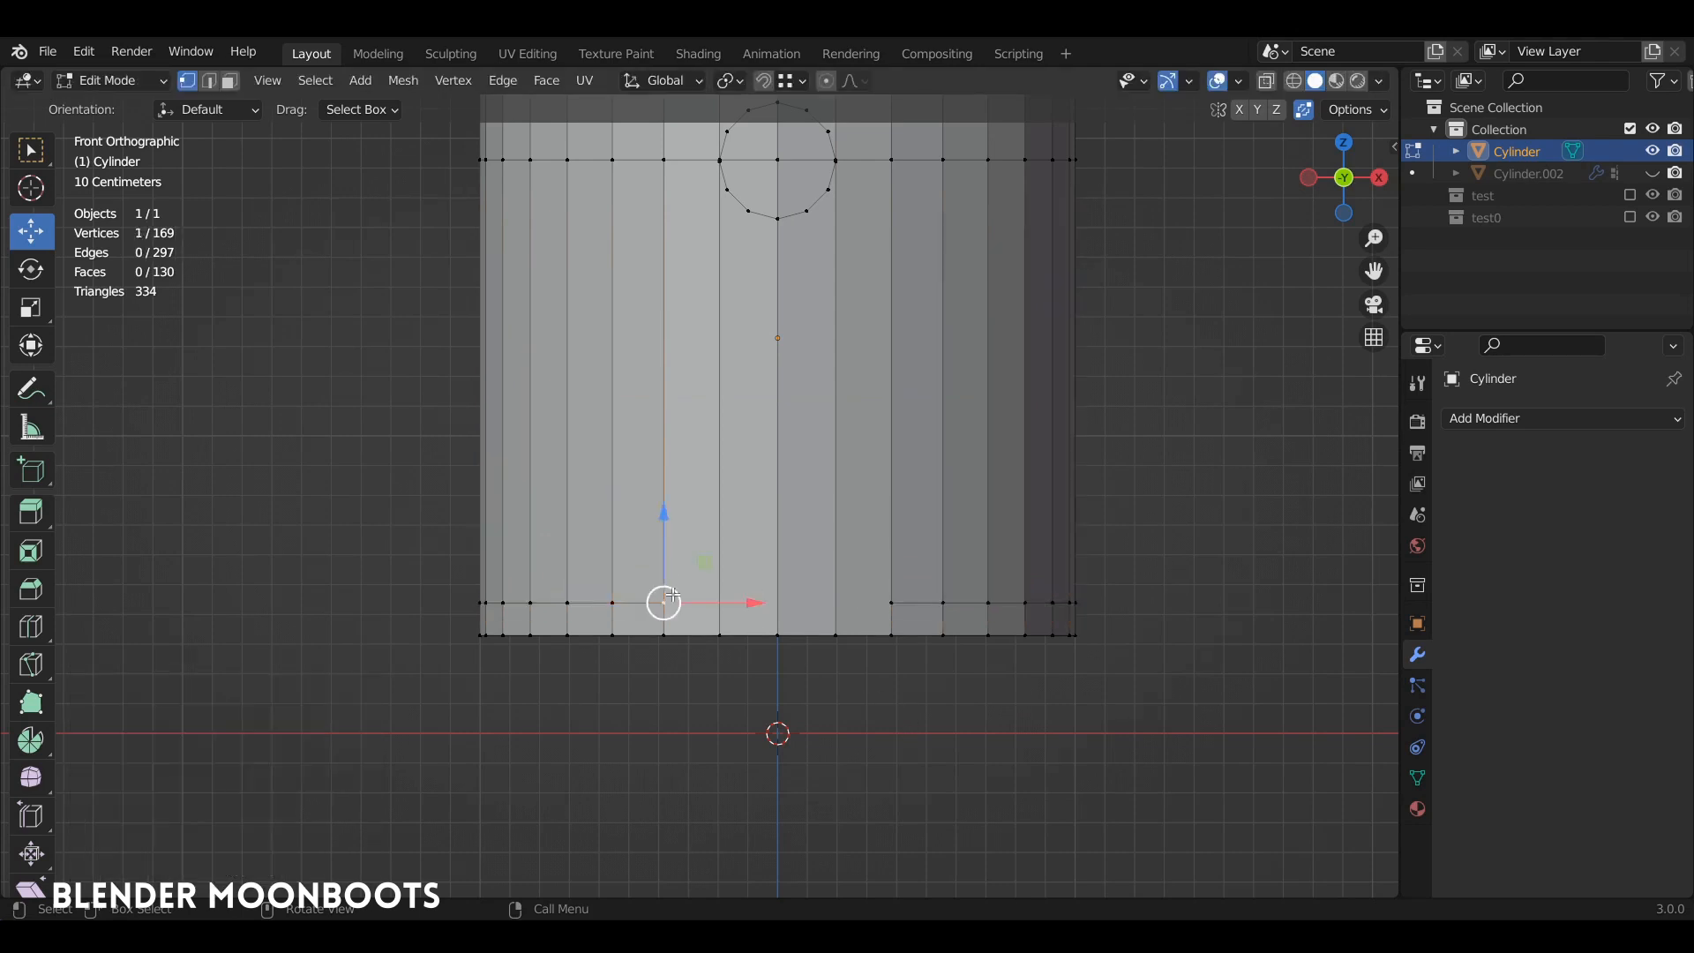
left_click(892, 599, "shift")
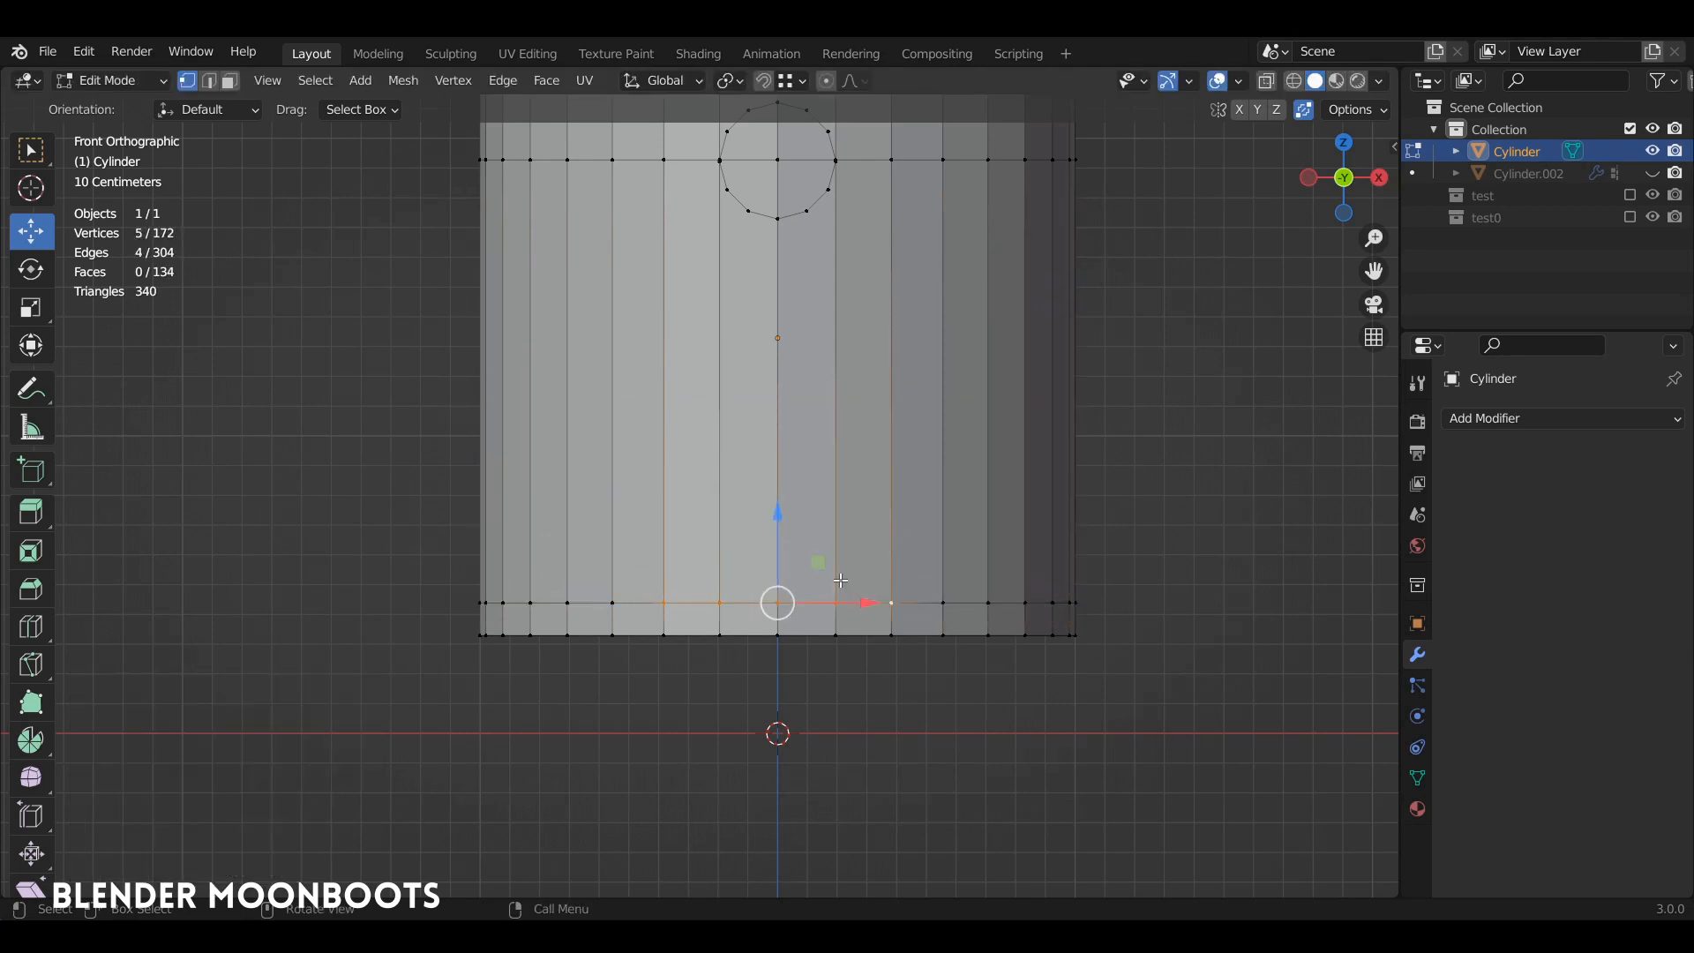
Snap the duplicate vertex below the circle's right side vertex up about 0.0055 m in Z, merging the two.
middle_click_drag(841, 581, 826, 607)
middle_click_drag(834, 397, 799, 554, "shift")
scroll(854, 347, "up", 4)
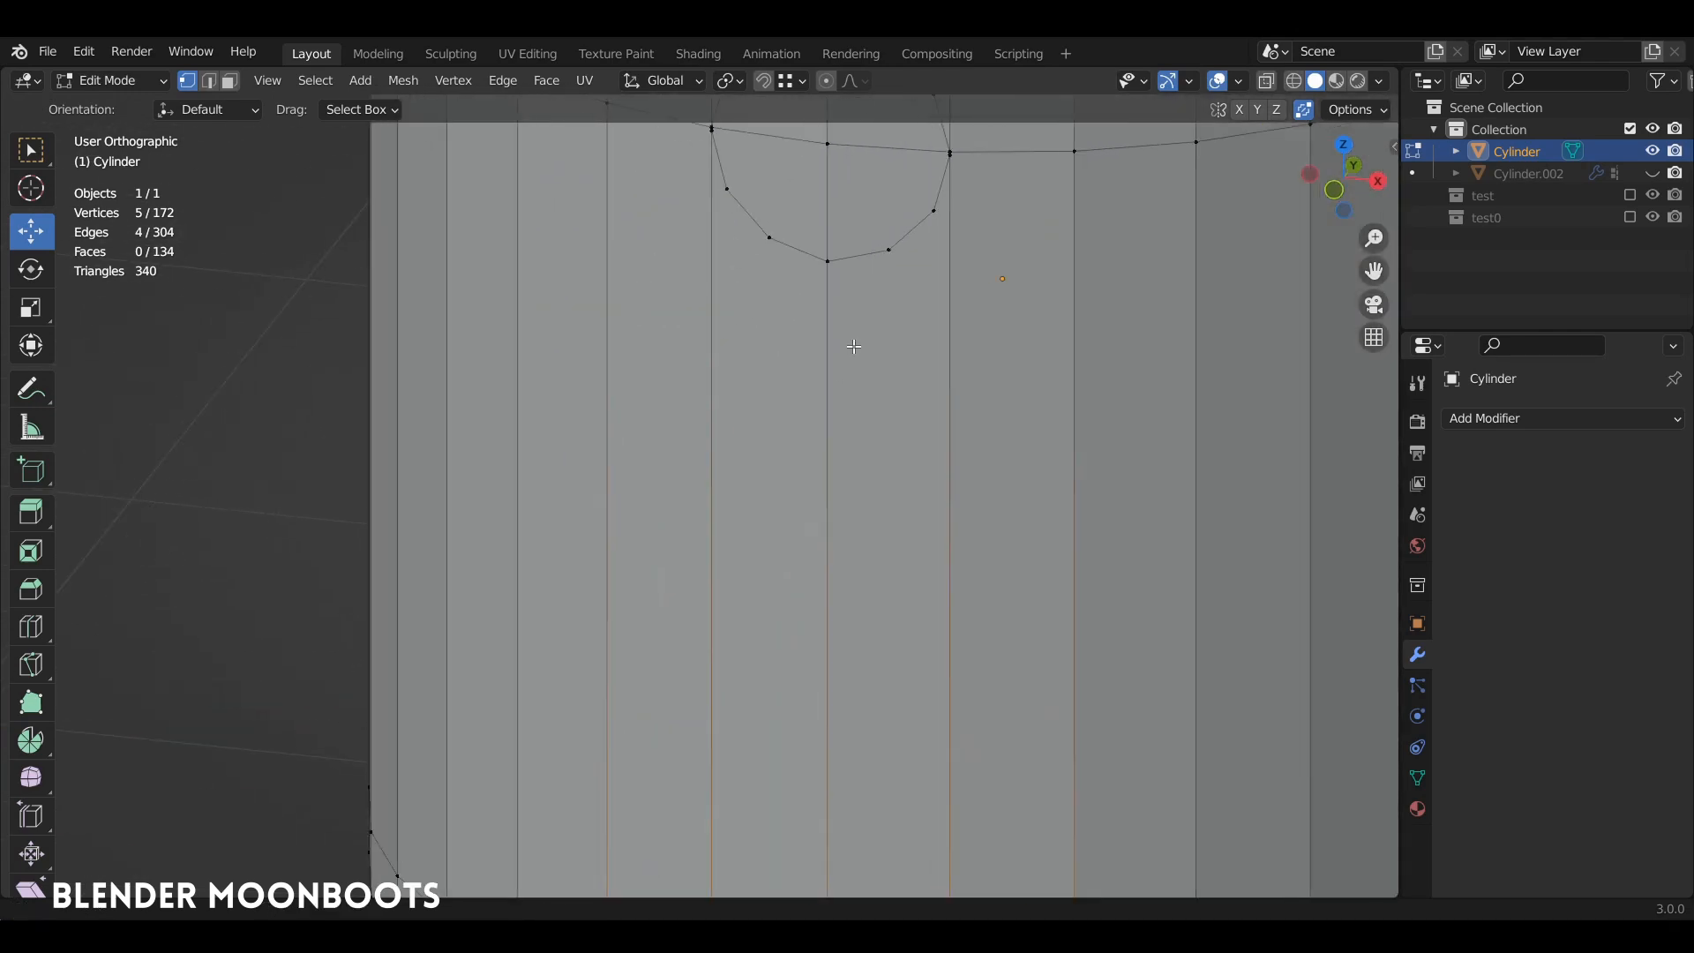
middle_click_drag(854, 347, 725, 694, "shift")
scroll(732, 679, "up", 2)
middle_click_drag(831, 521, 884, 540, "shift")
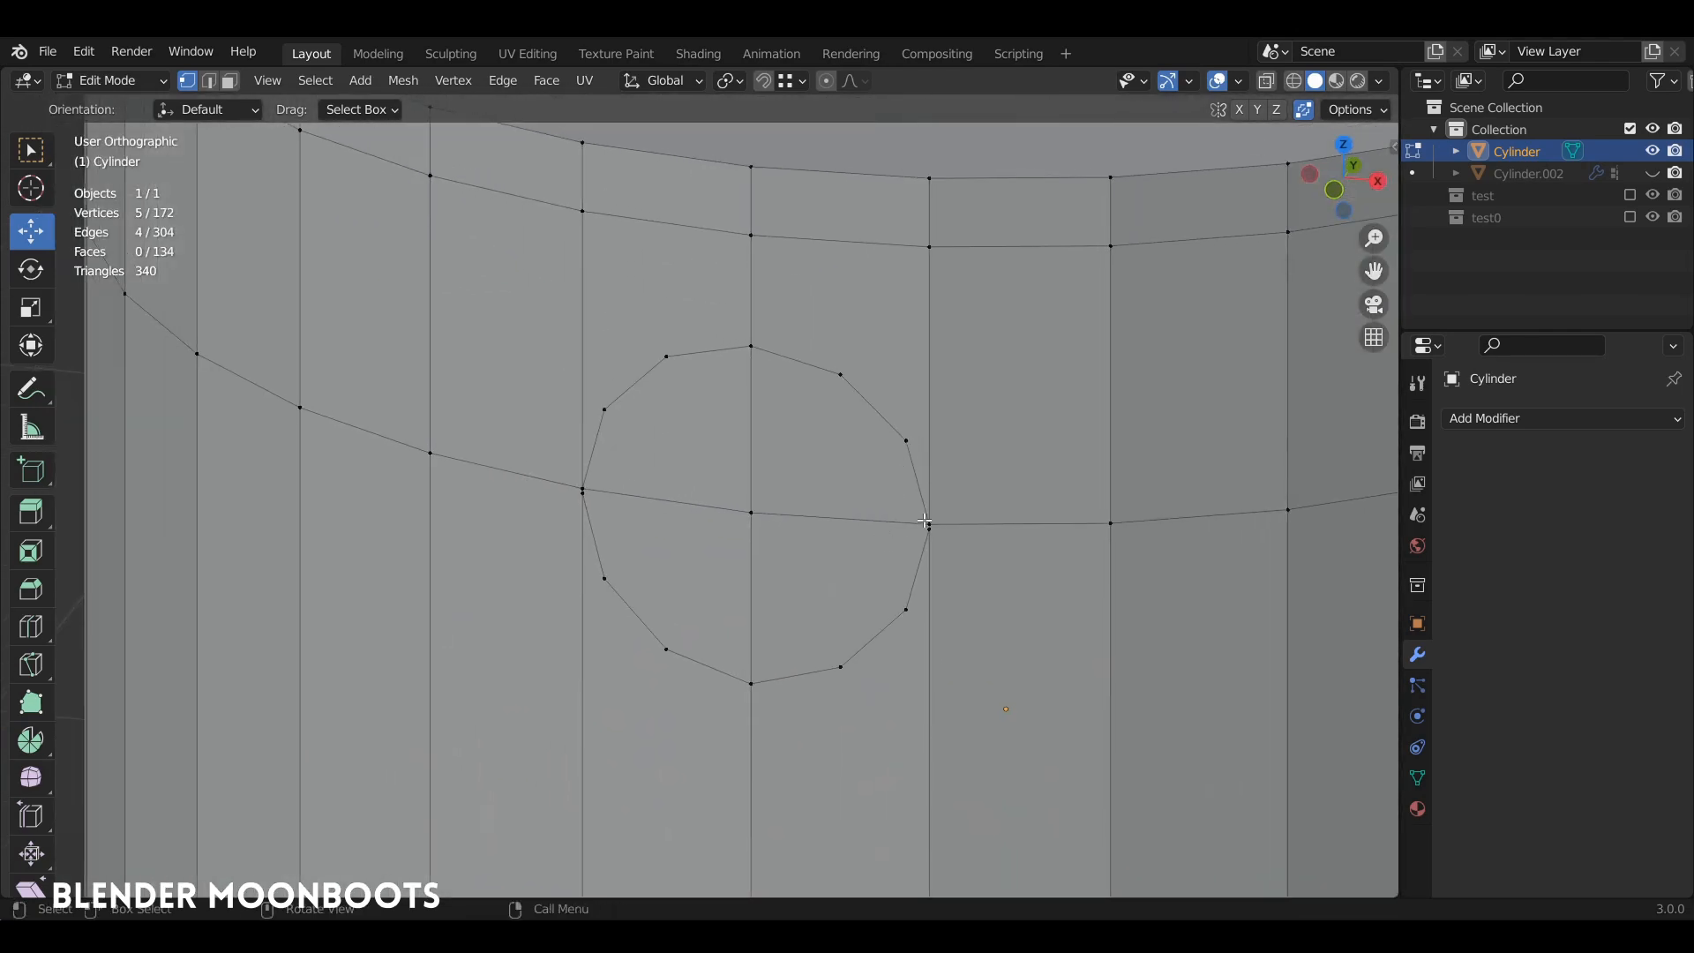
scroll(924, 521, "up", 3)
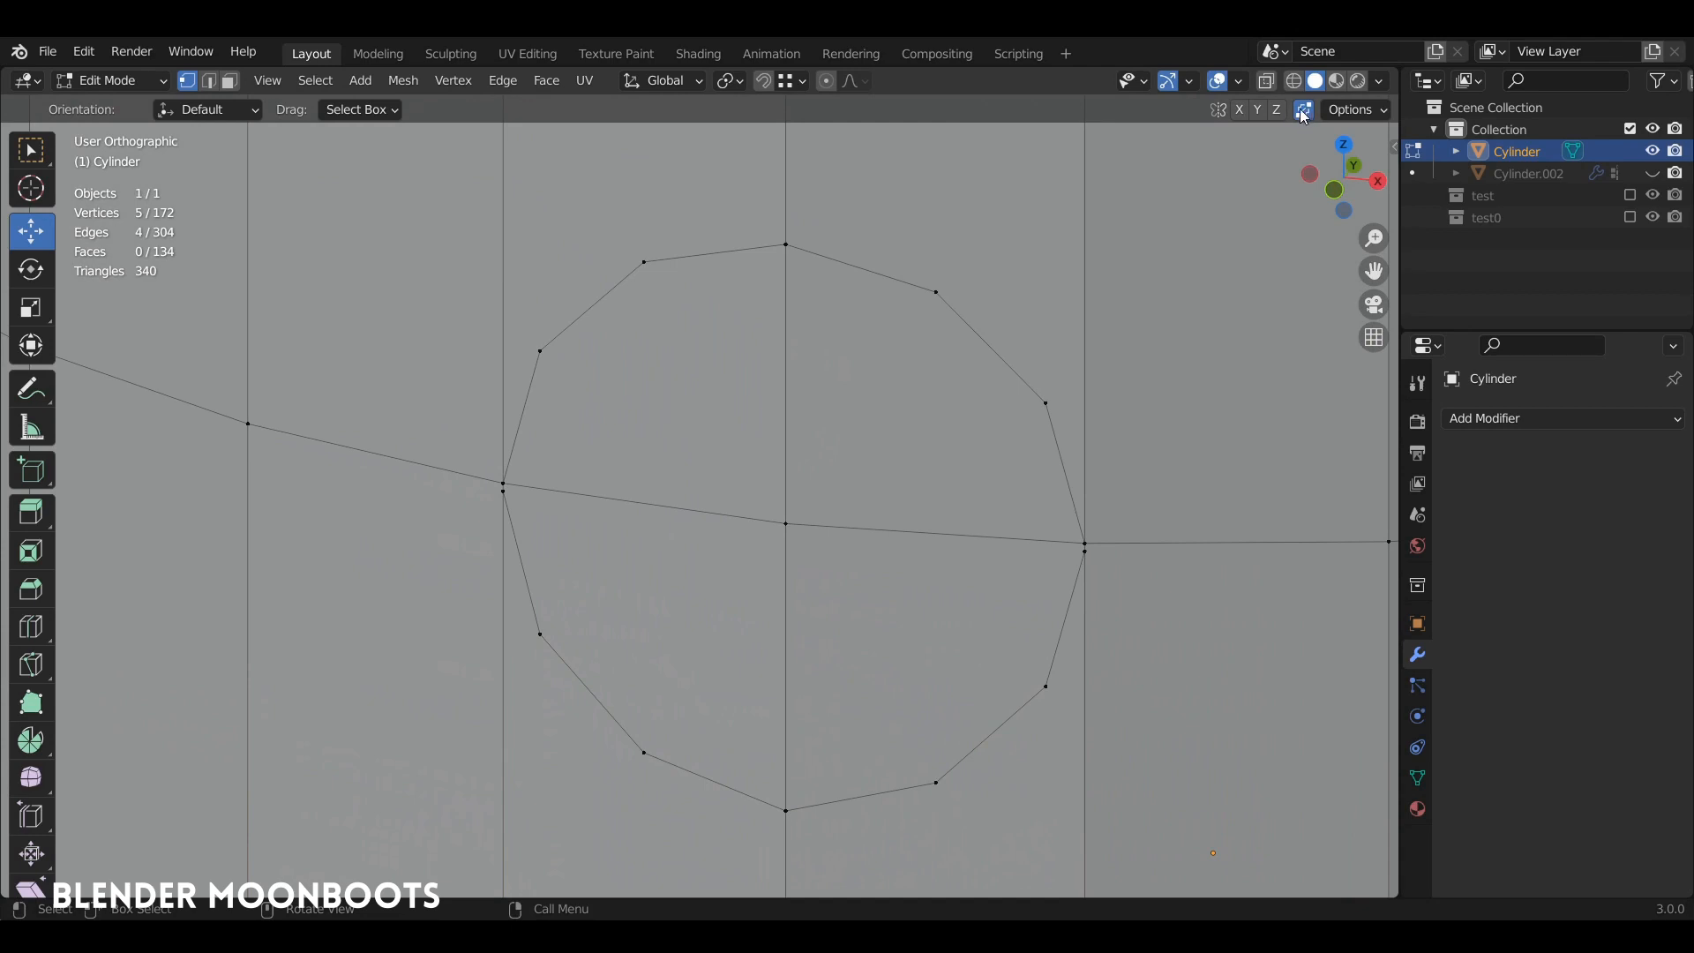
left_click(790, 81)
left_click(1084, 558)
middle_click_drag(1104, 530, 1133, 448, "ctrl")
middle_click_drag(1134, 448, 737, 384, "shift")
middle_click_drag(917, 494, 959, 375, "ctrl")
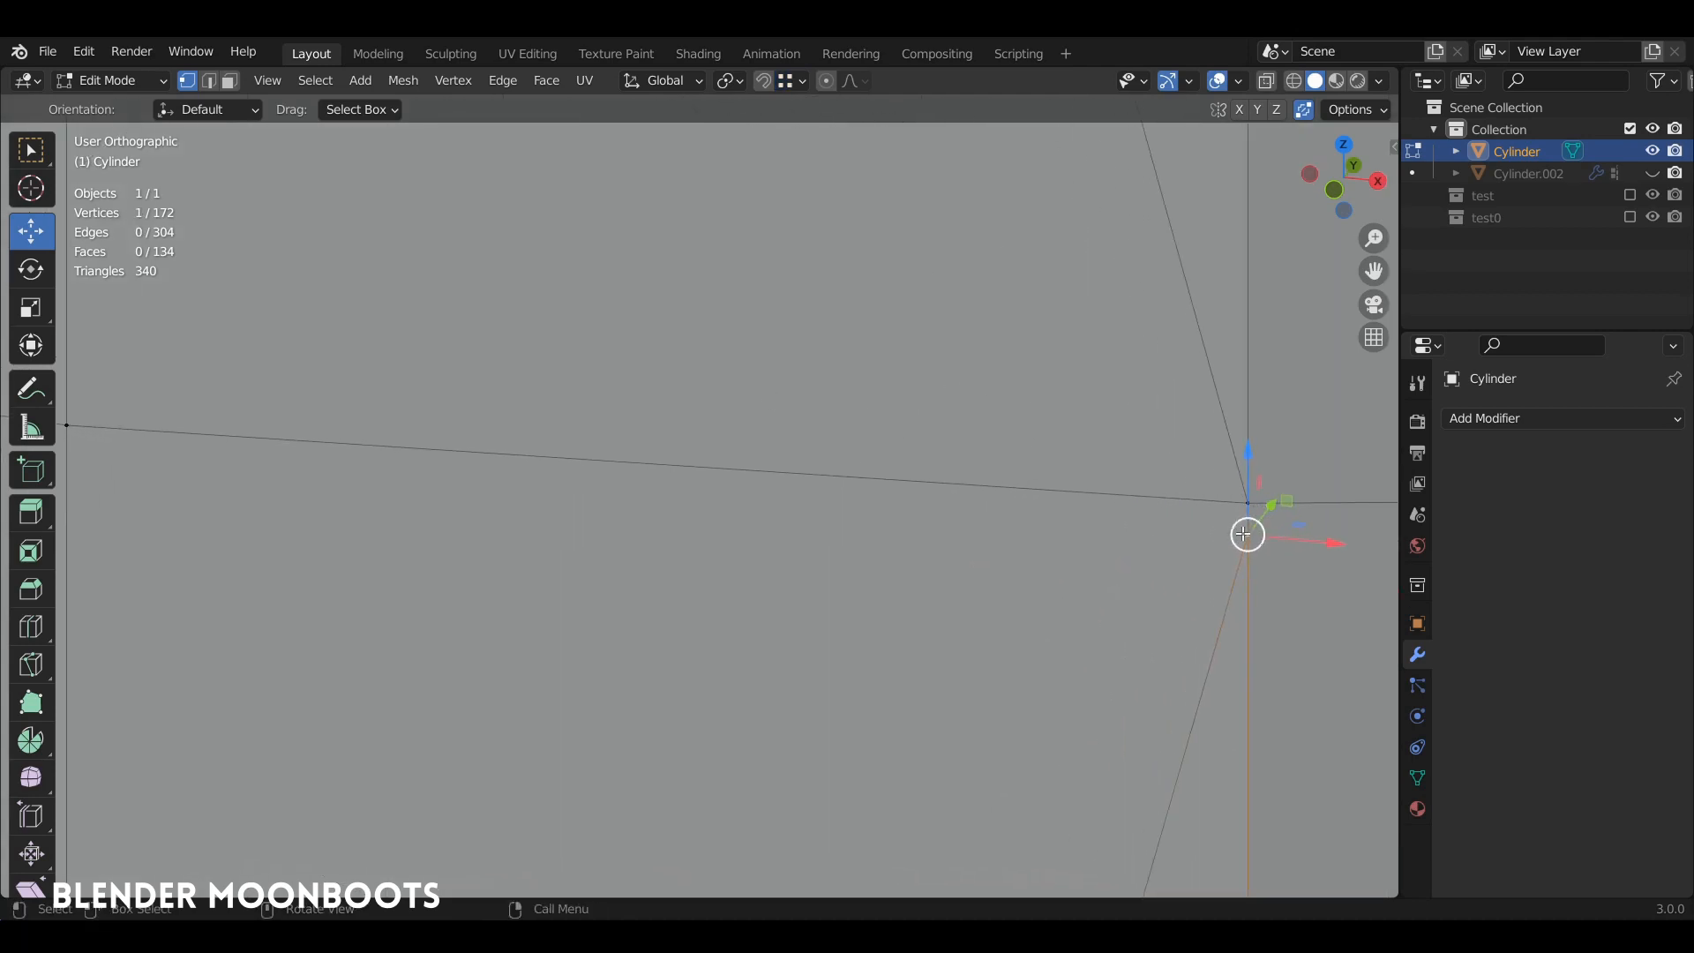
left_click_drag(1253, 537, 1254, 507, "ctrl")
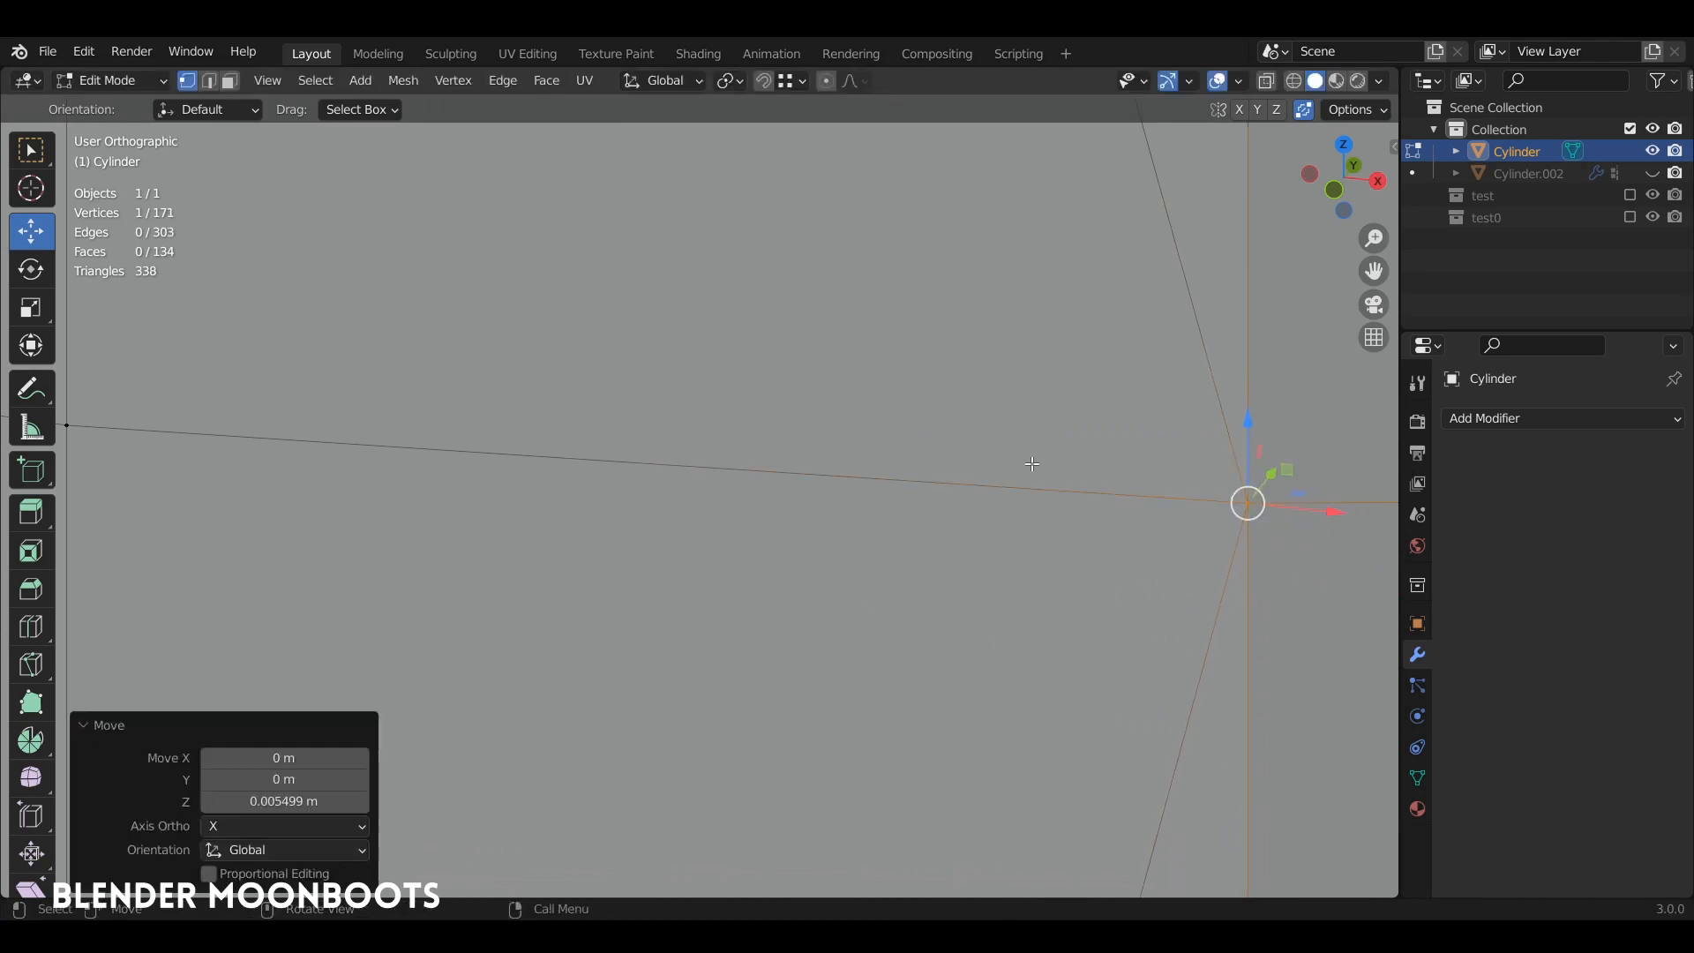
Snap the duplicate vertex below the circle's left side vertex up about 0.0055 m in Z, merging the two.
middle_click_drag(750, 413, 985, 471, "ctrl")
middle_click_drag(637, 416, 1337, 508, "shift")
left_click(501, 440)
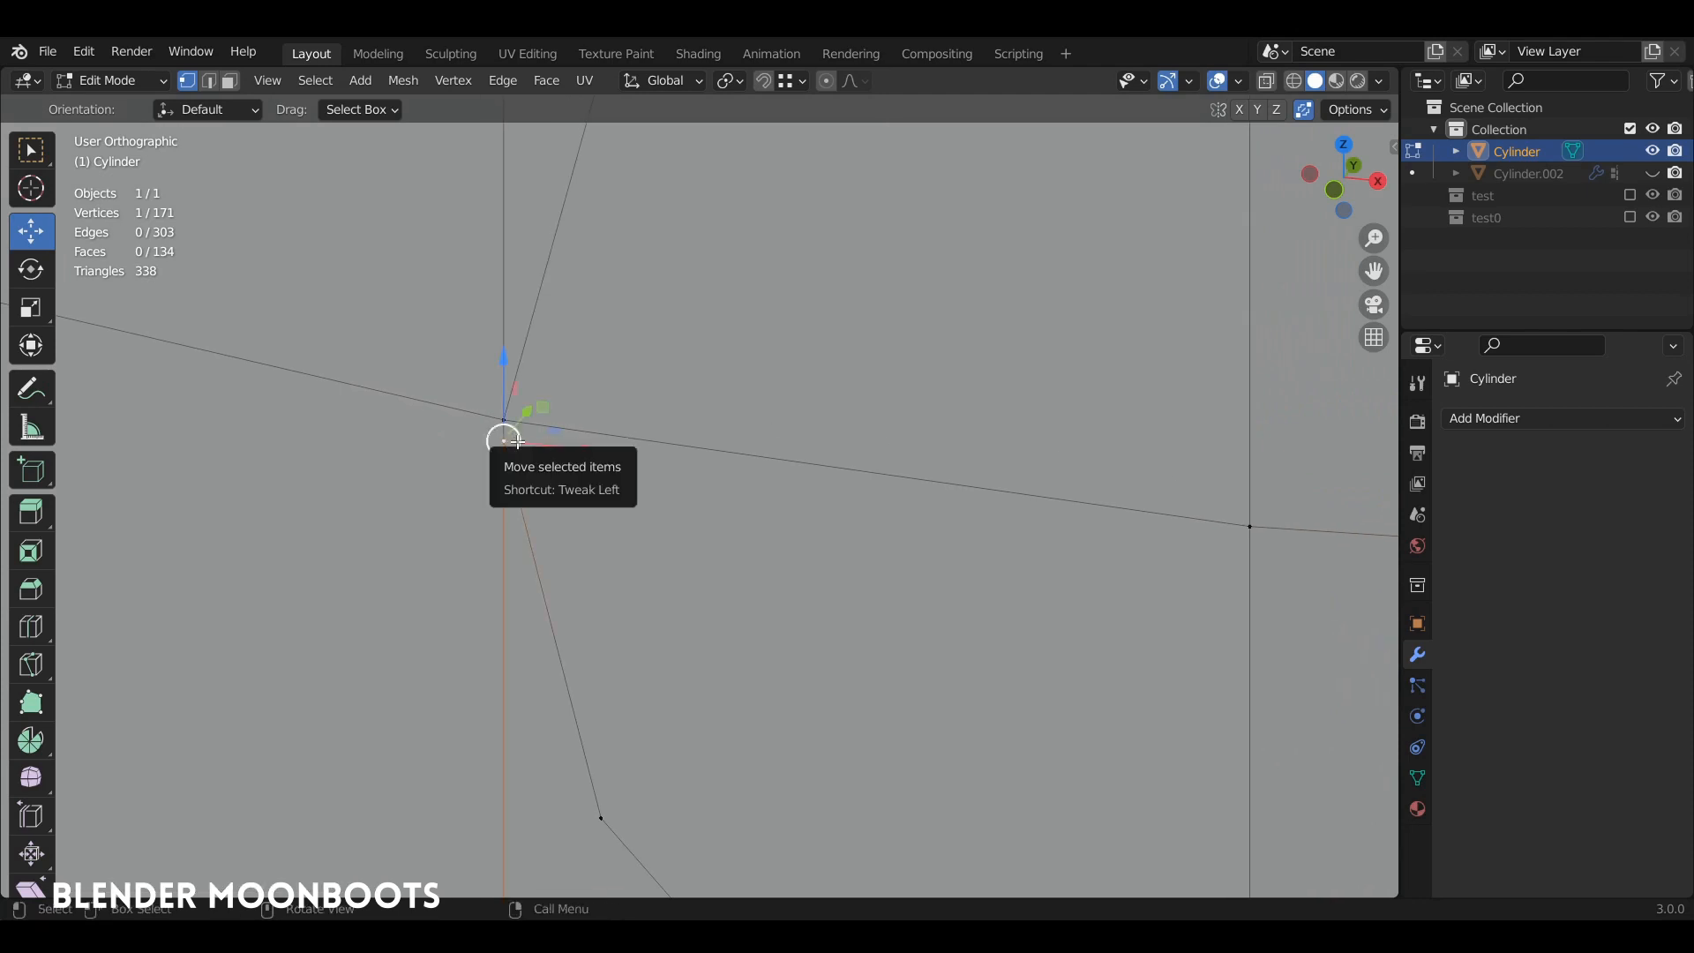
left_click_drag(517, 445, 511, 423, "ctrl")
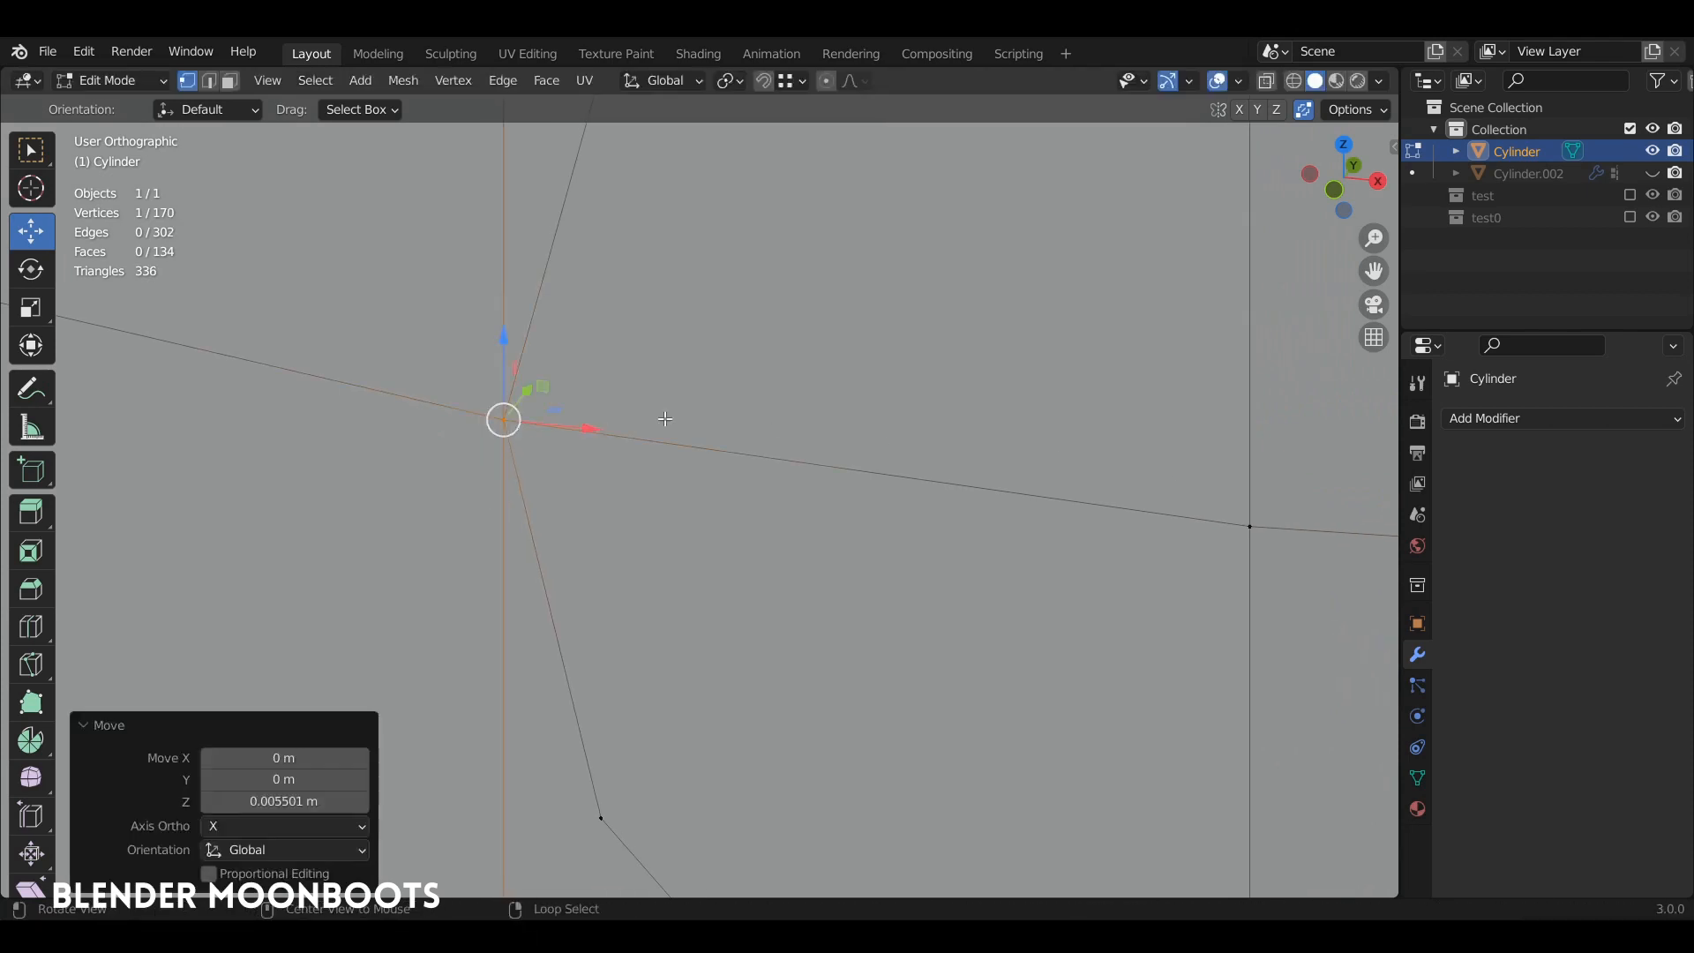
Dissolve the six edges of the circle's lower half, including their vertices.
scroll(662, 416, "down", 4)
middle_click_drag(751, 534, 658, 357, "shift")
left_click(530, 377)
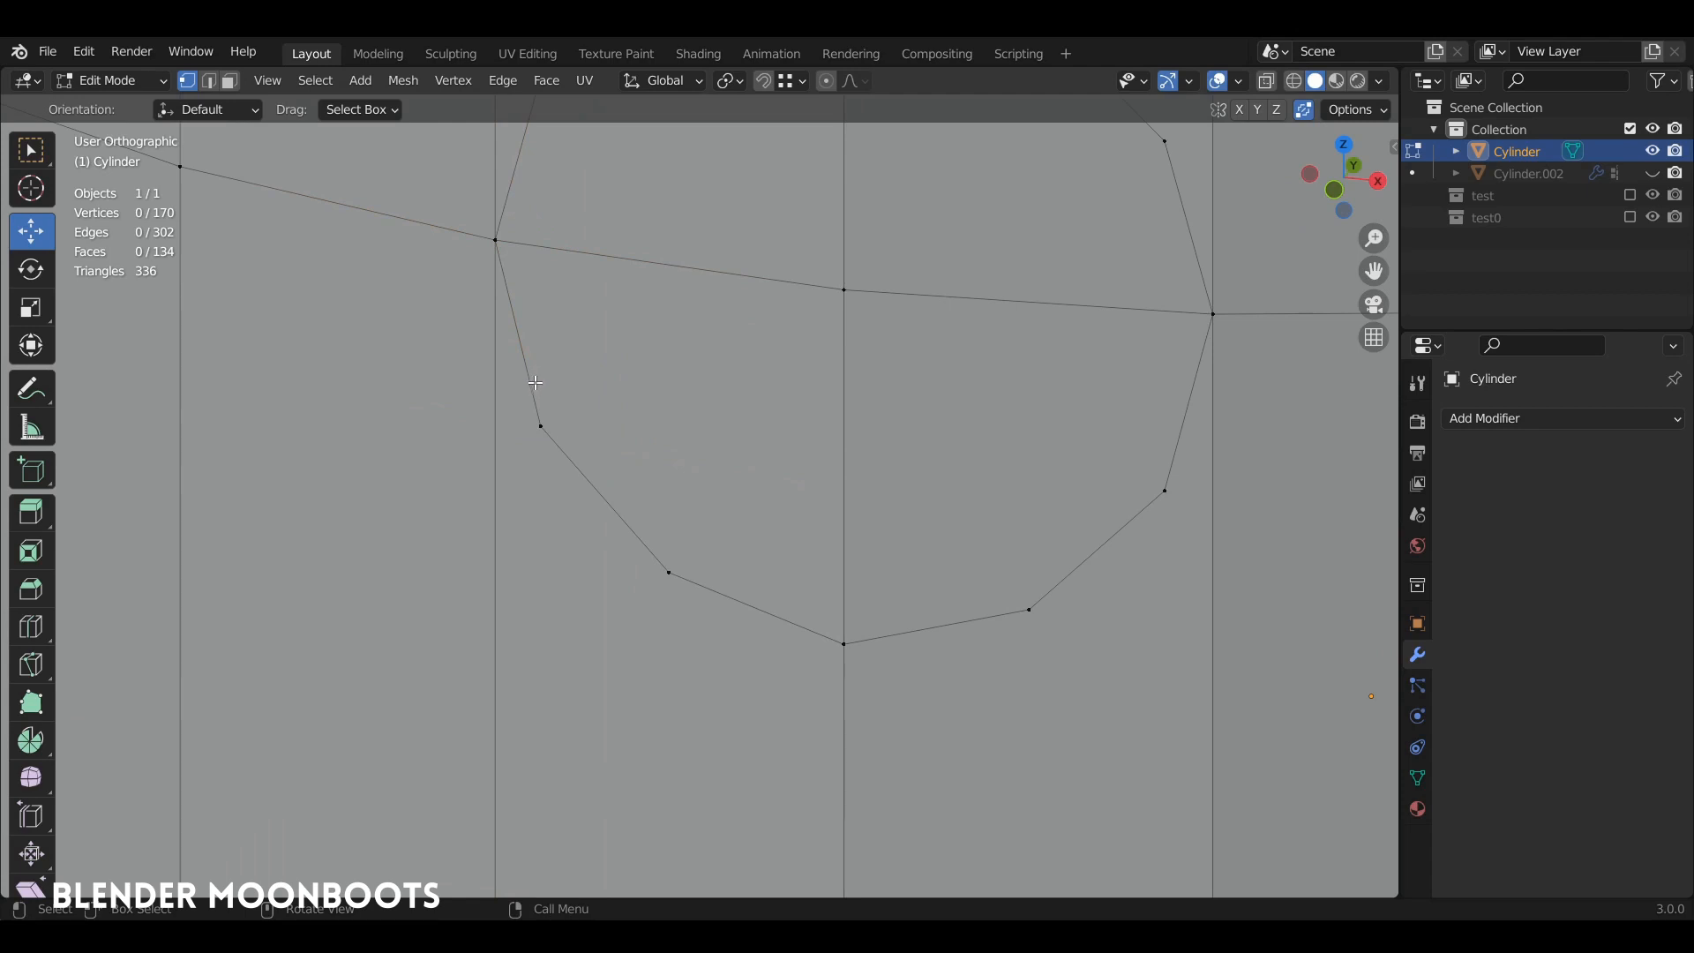
key("2")
left_click(535, 382)
left_click(565, 454, "shift")
left_click(776, 615, "shift")
left_click(937, 623, "shift")
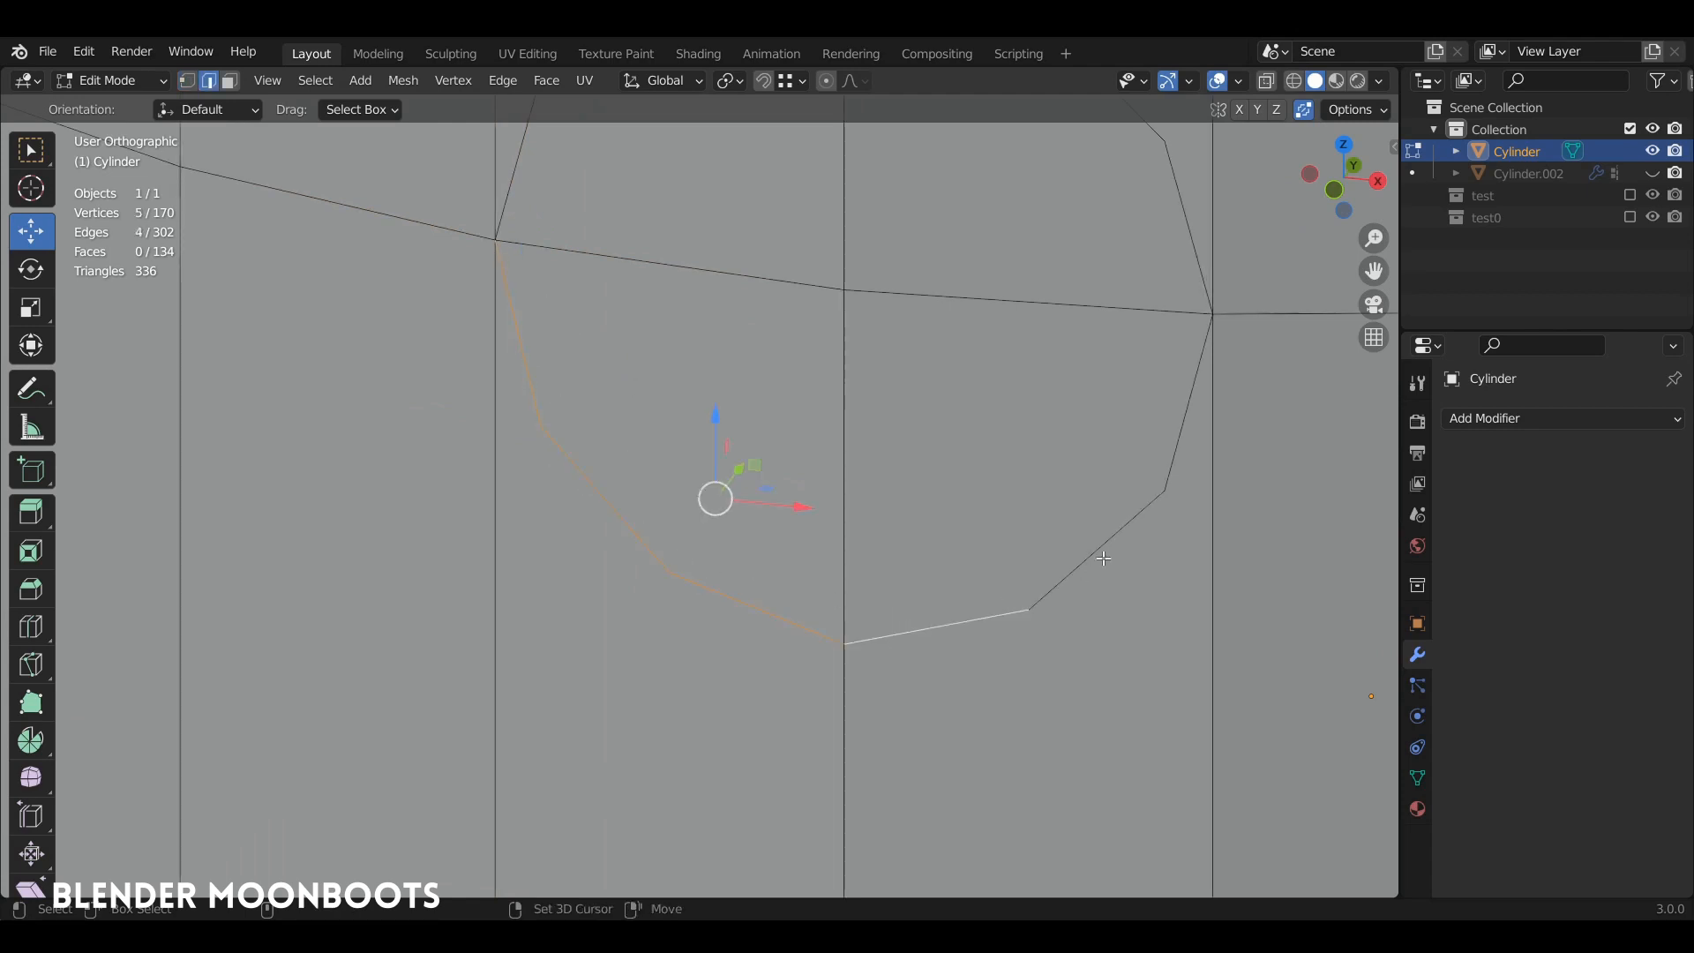
left_click(1103, 558, "shift")
left_click(1179, 437, "shift")
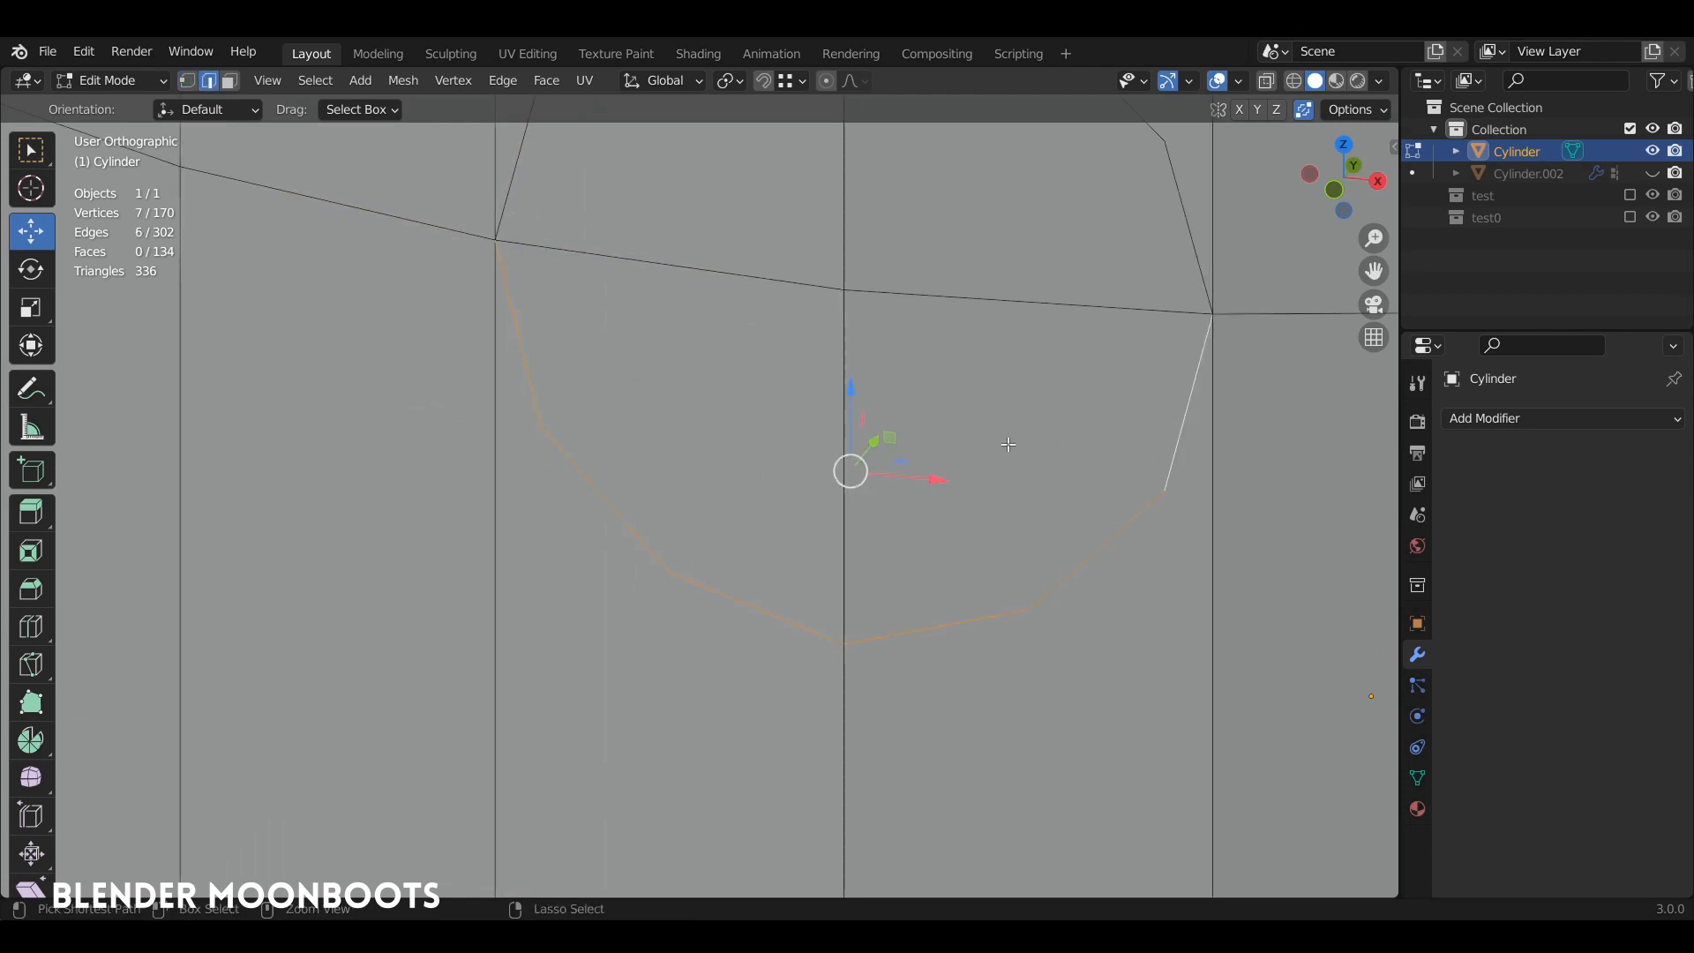
key("ctrl+x")
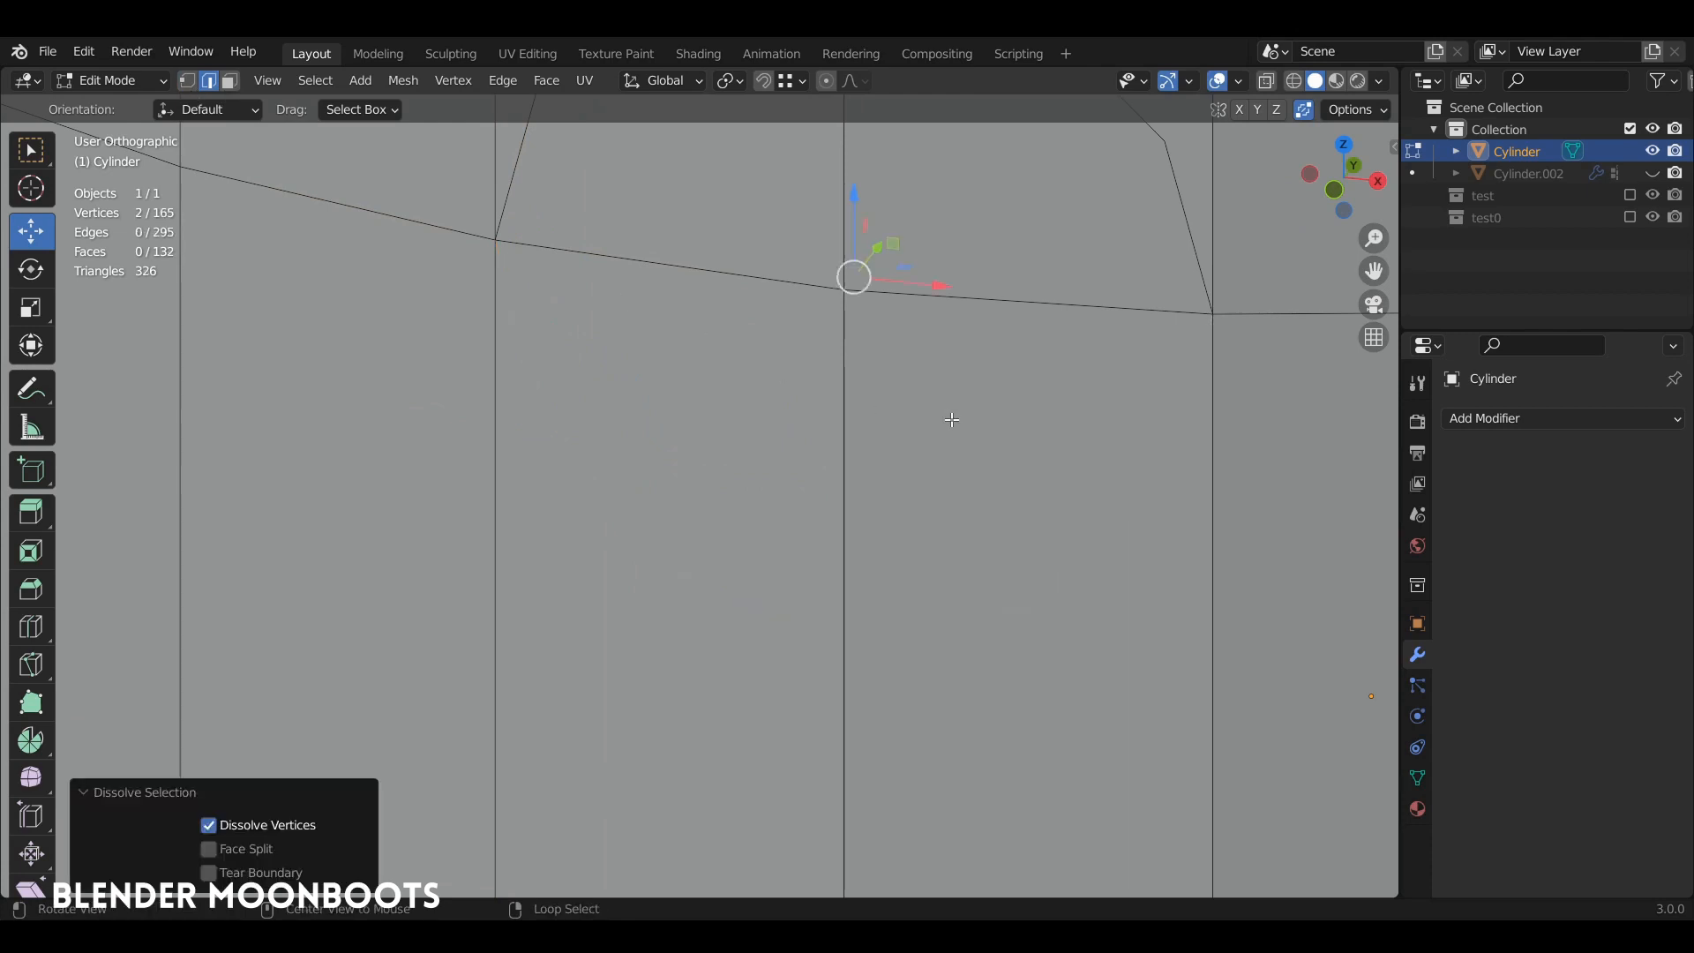
Connect the four intermediate vertices of the upper arc diagonally to the edge loop above, two on each side.
middle_click_drag(946, 416, 926, 562)
scroll(940, 485, "down", 5)
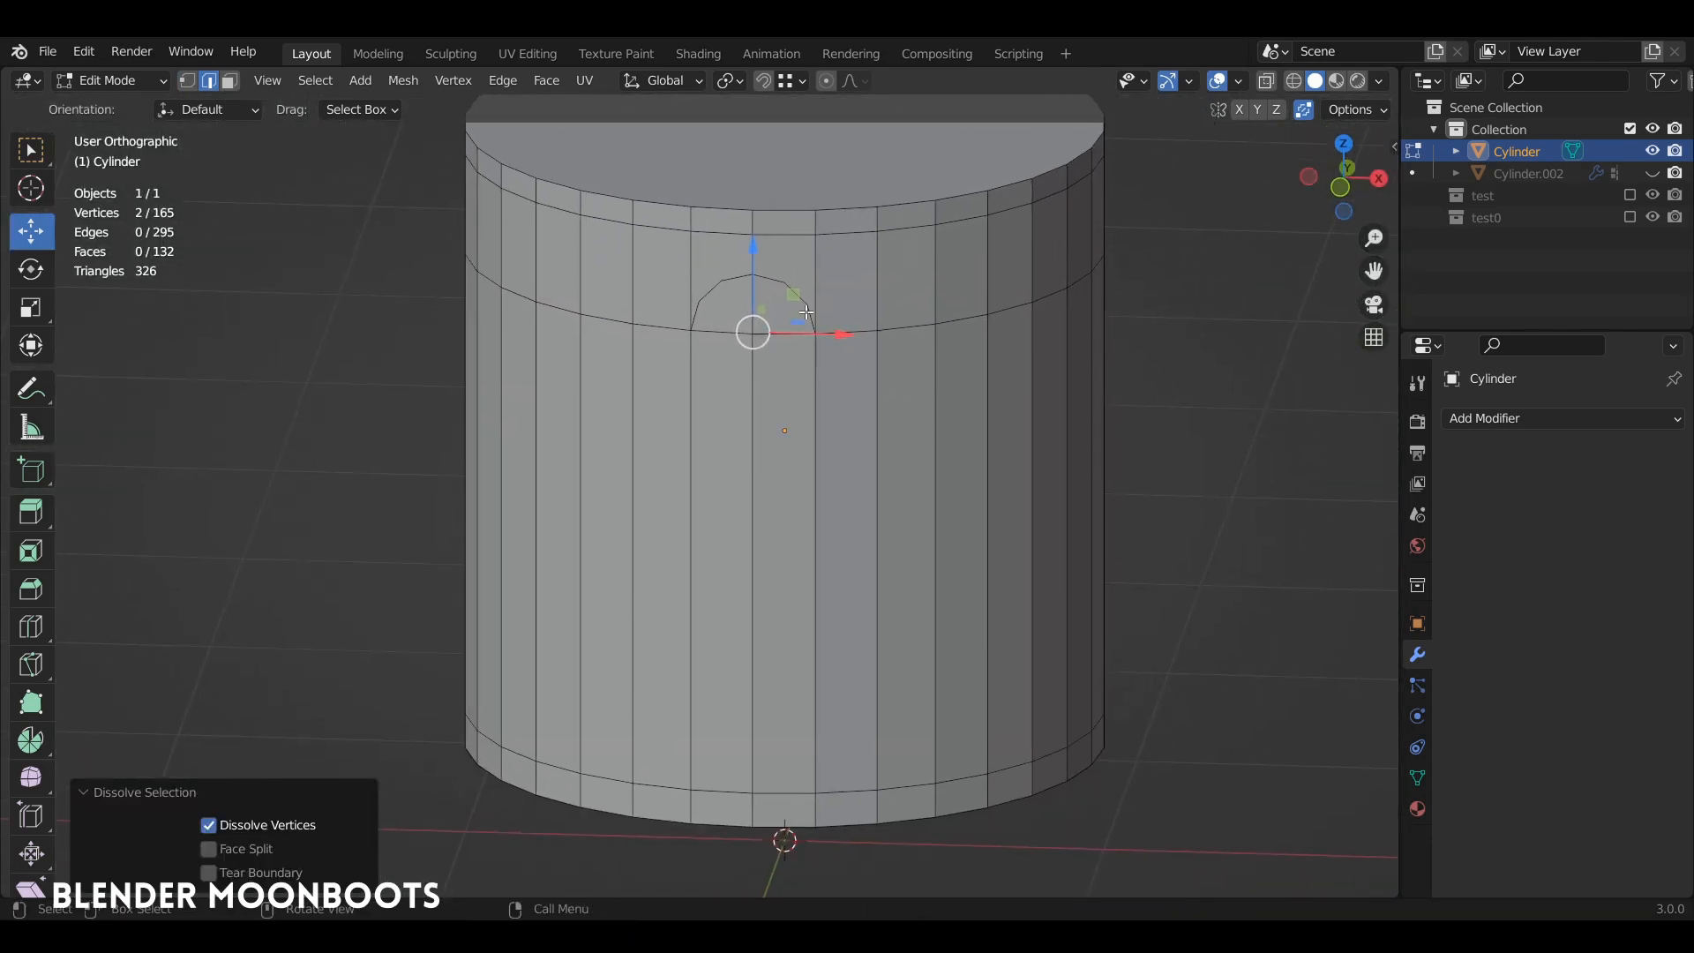
scroll(831, 283, "up", 3)
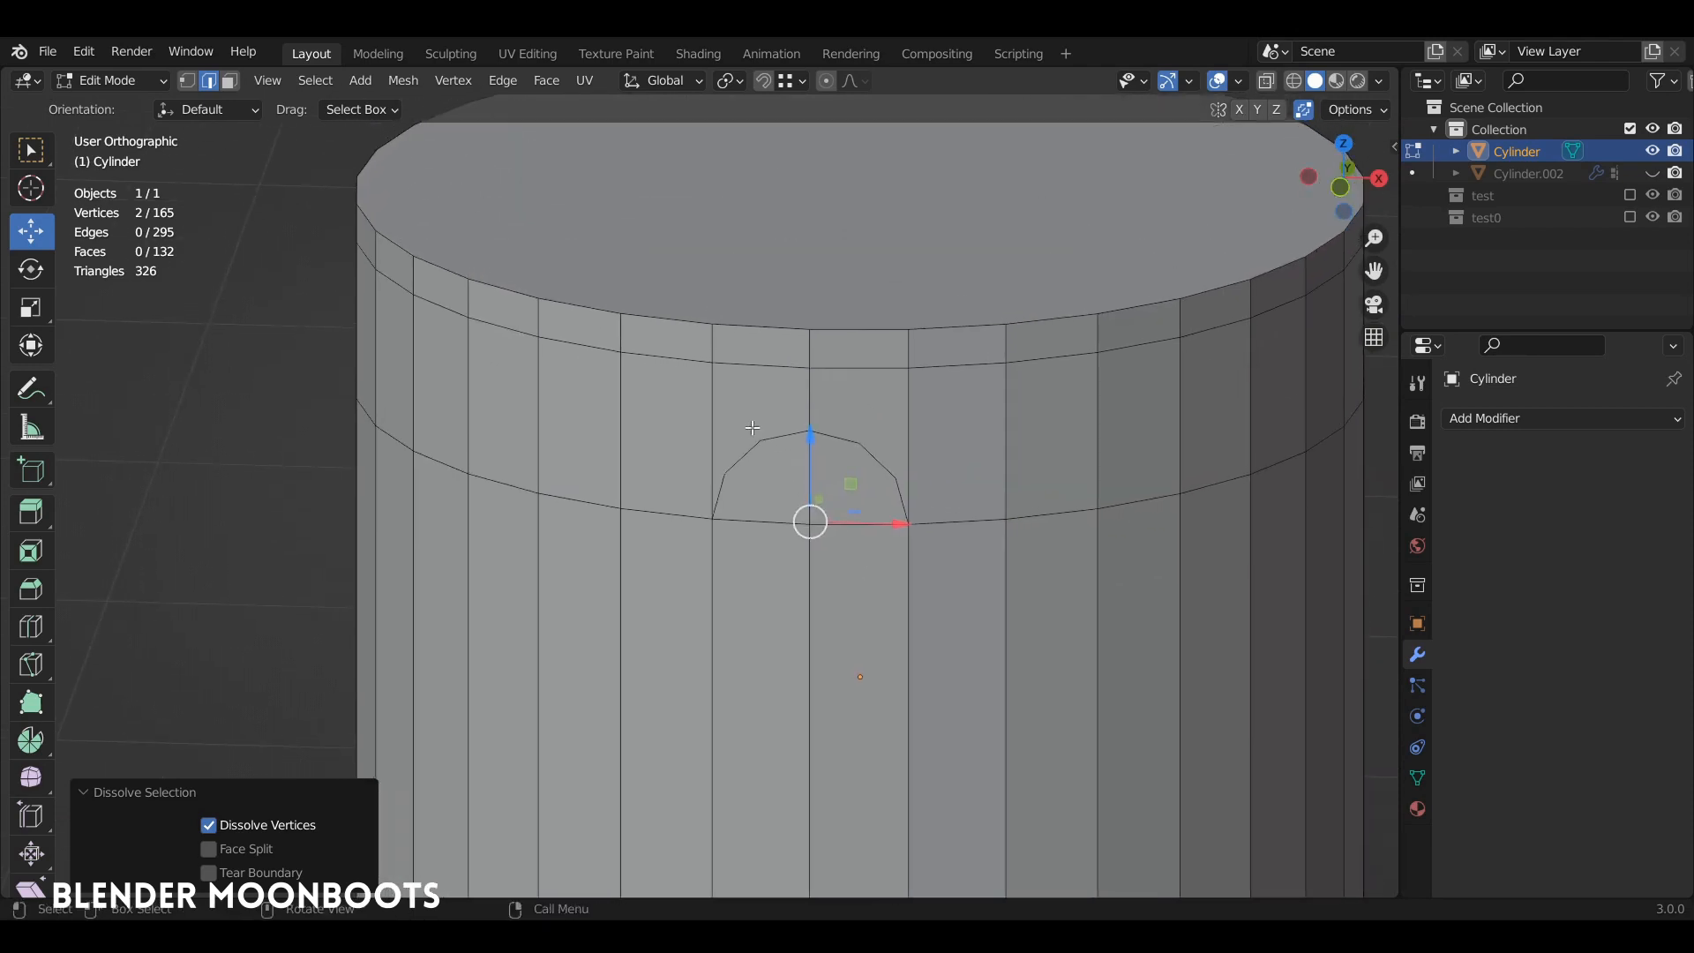
key("1")
left_click(726, 474)
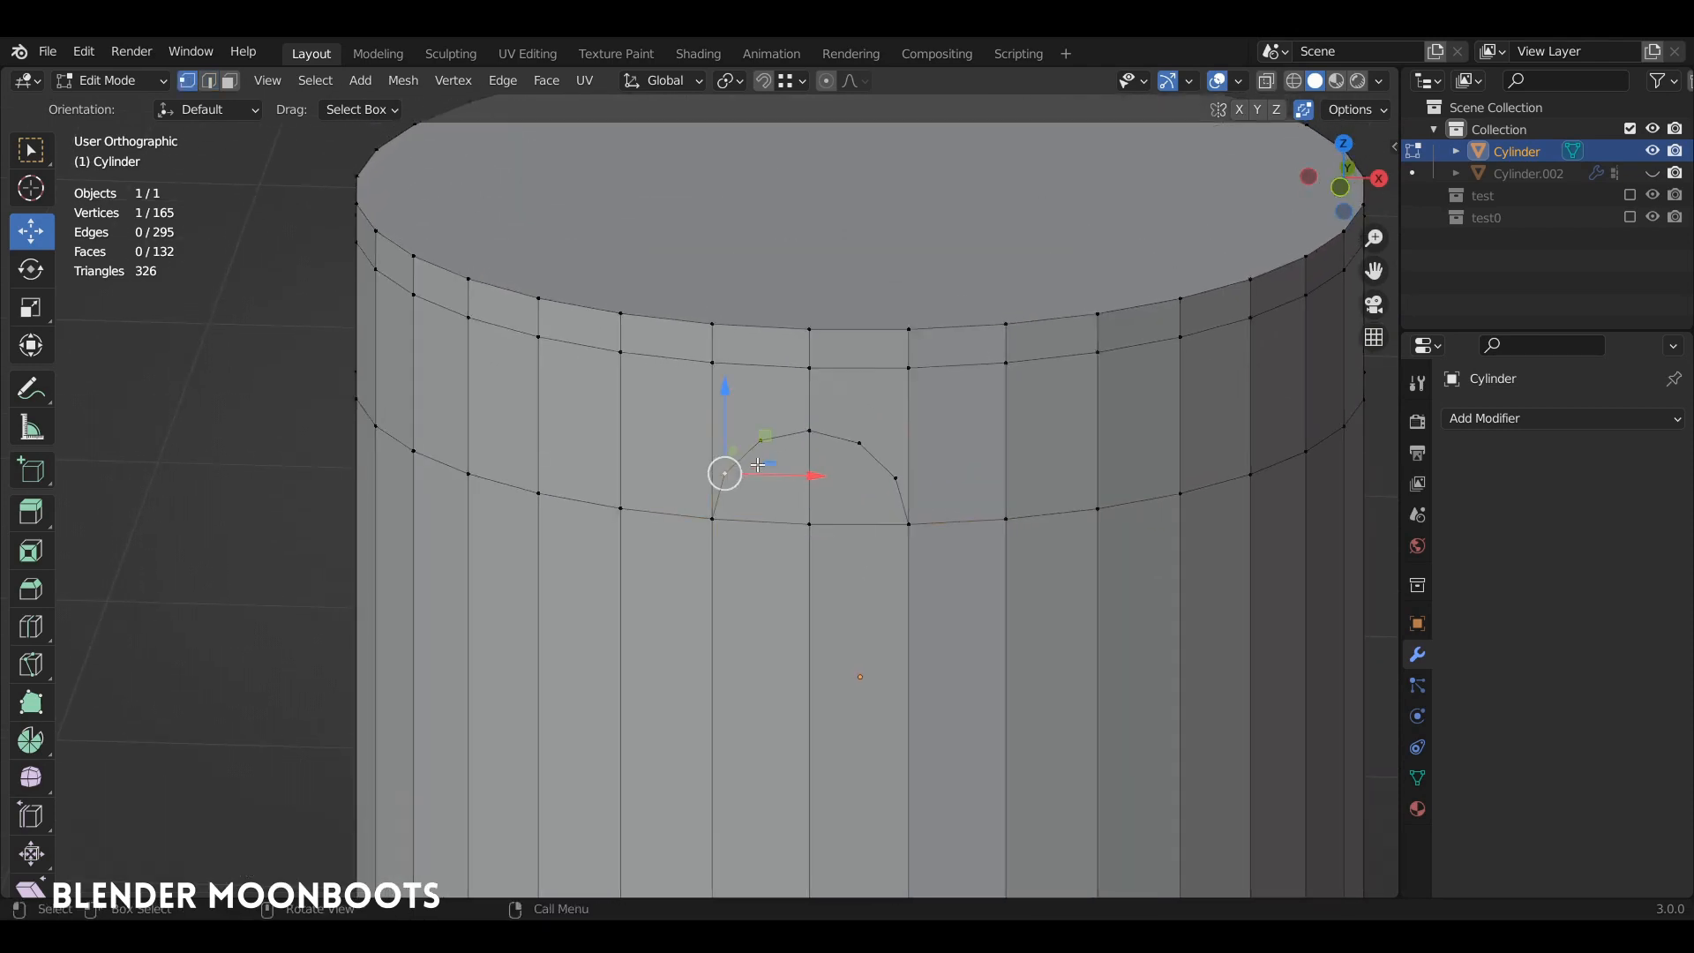
left_click(638, 350, "shift")
key("j")
left_click(760, 440)
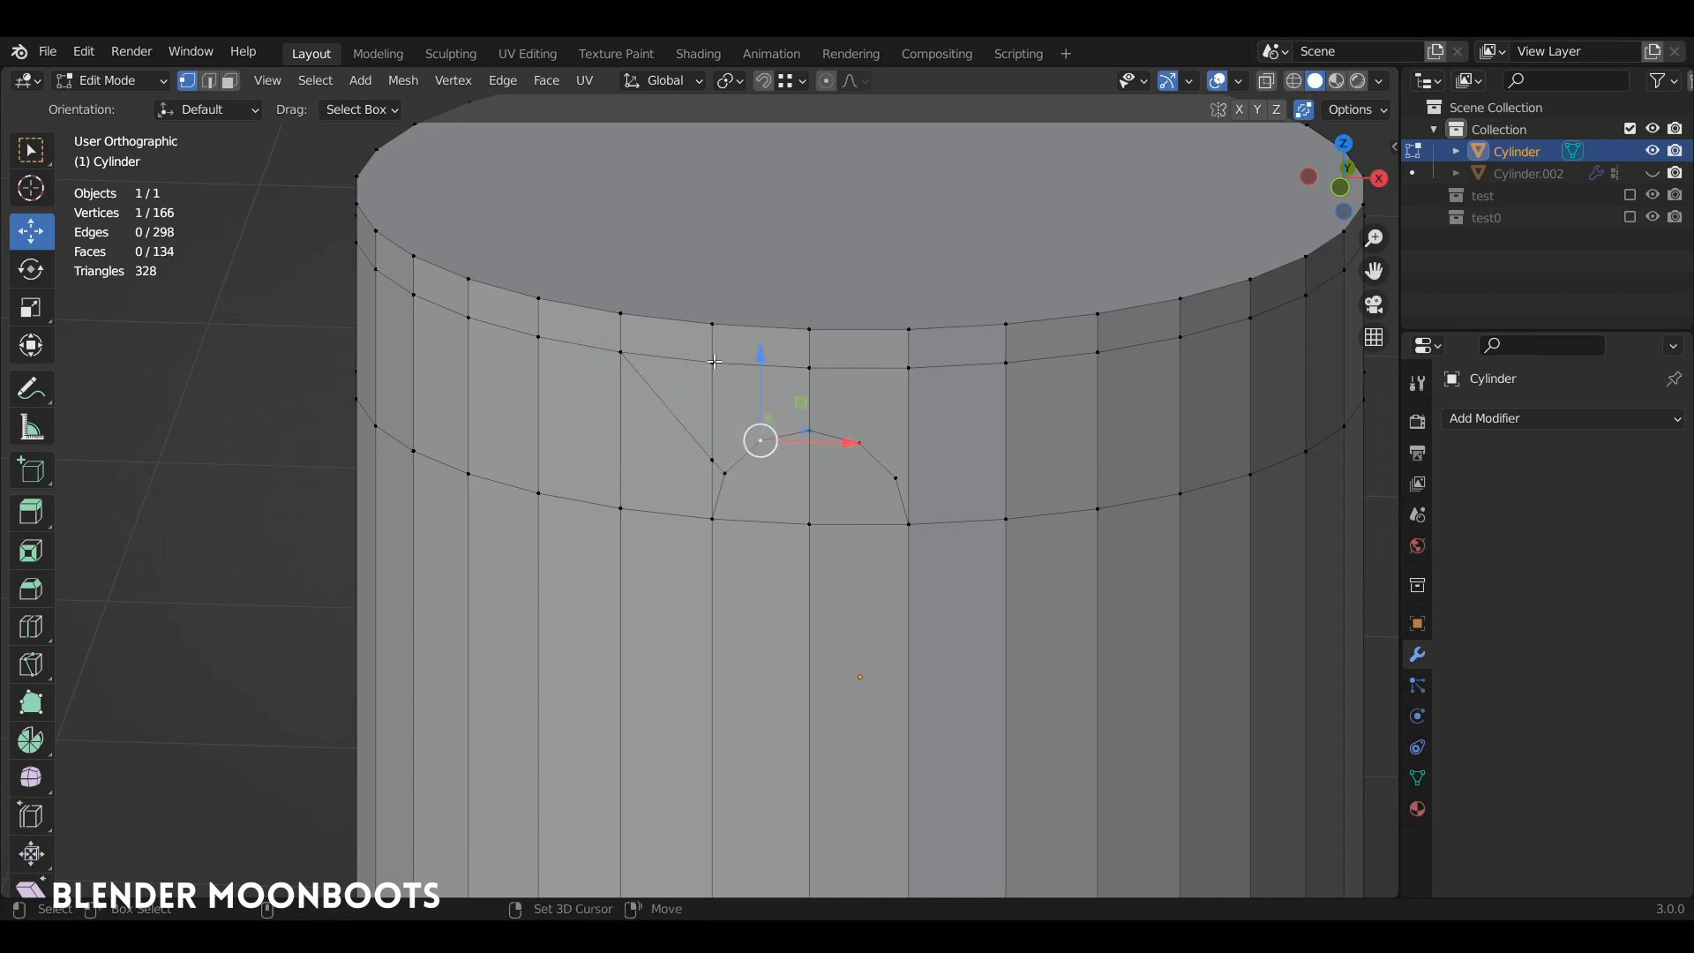
left_click(716, 368, "shift")
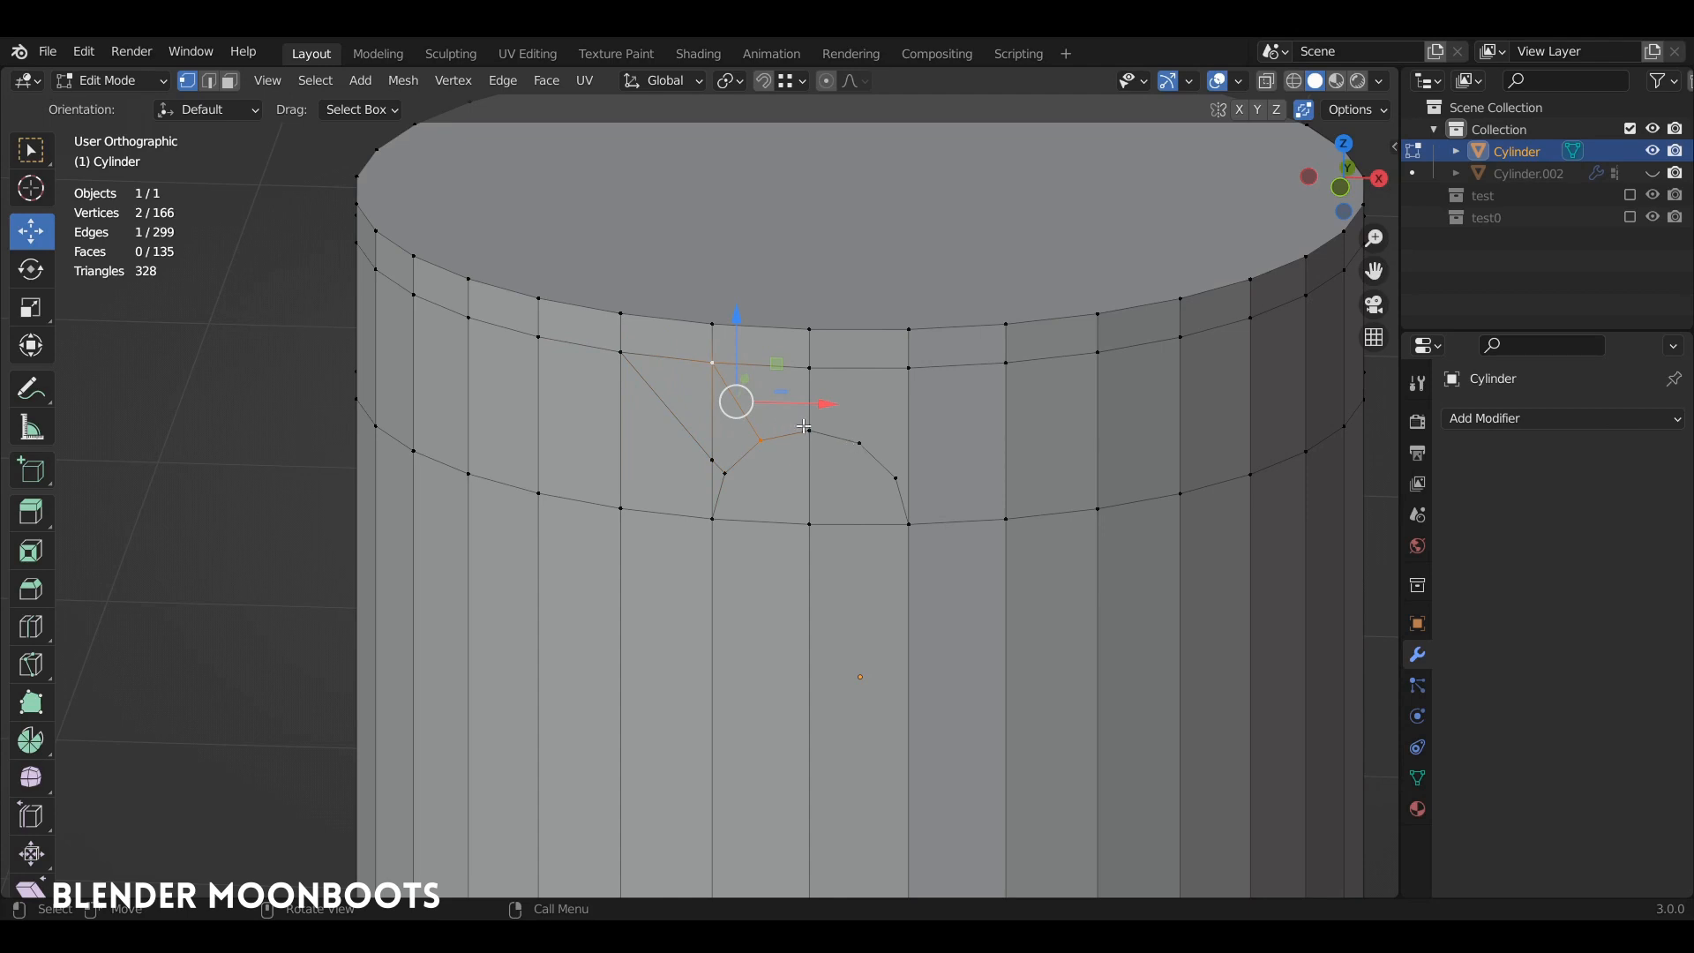
left_click(862, 439)
left_click(897, 473)
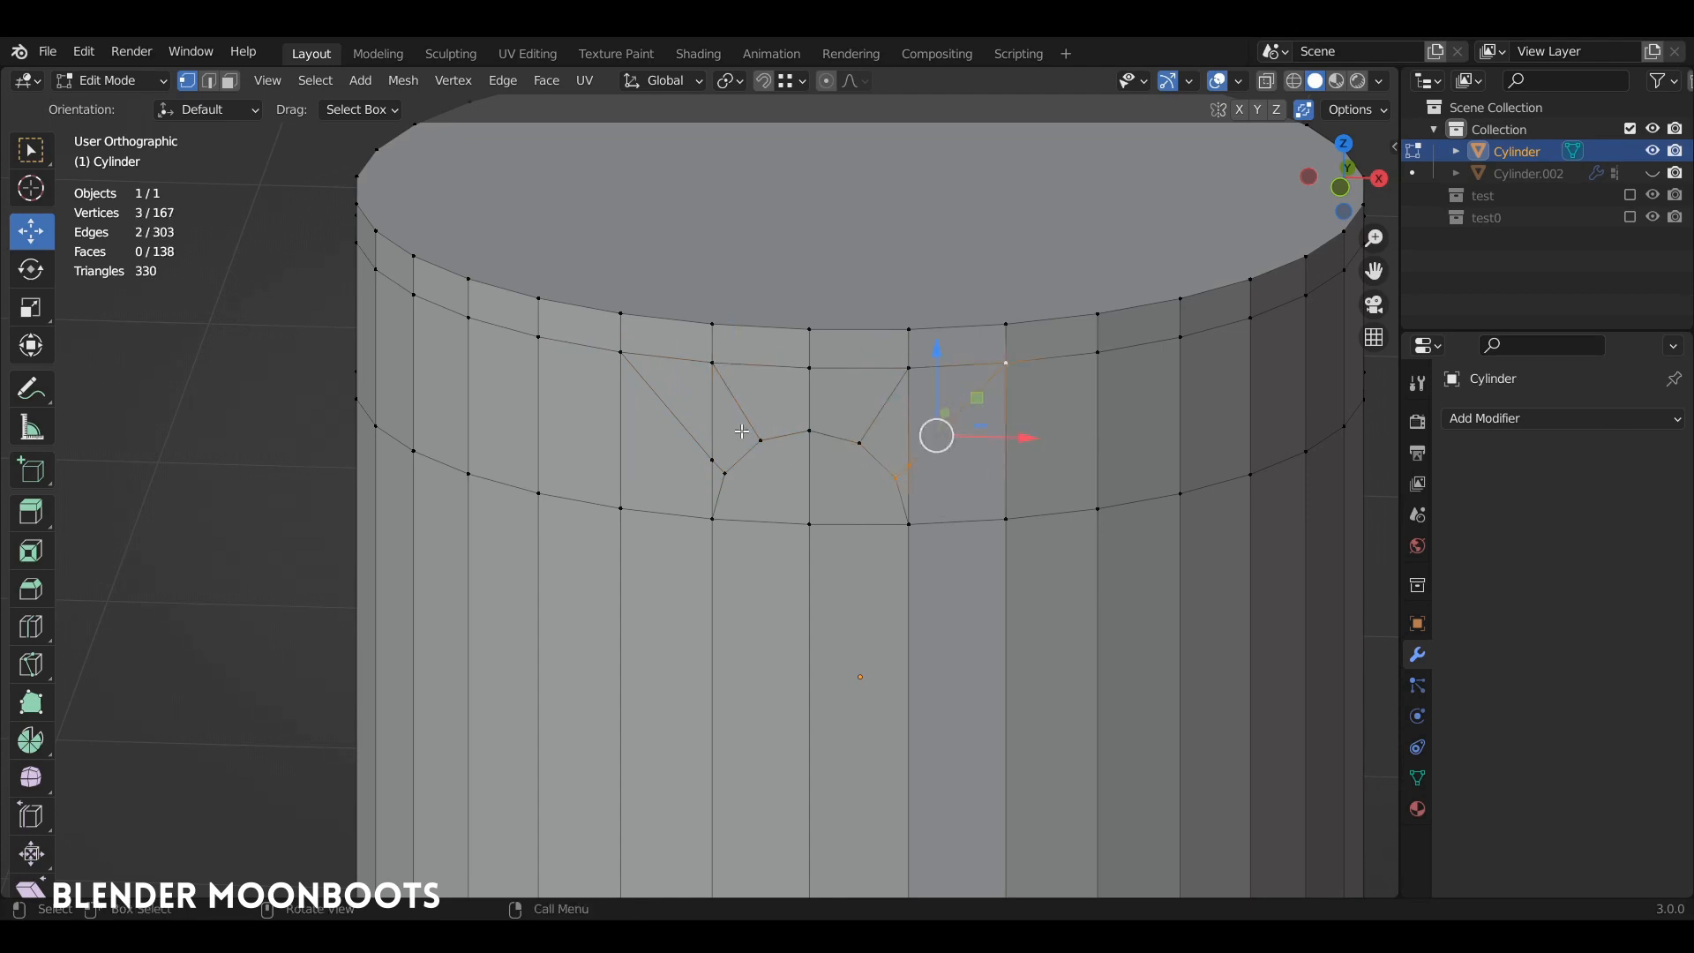
Dissolve the leftover vertical edges beside the arc, between the upper loop and the horizontal cut, on both sides.
key("2")
left_click(709, 428)
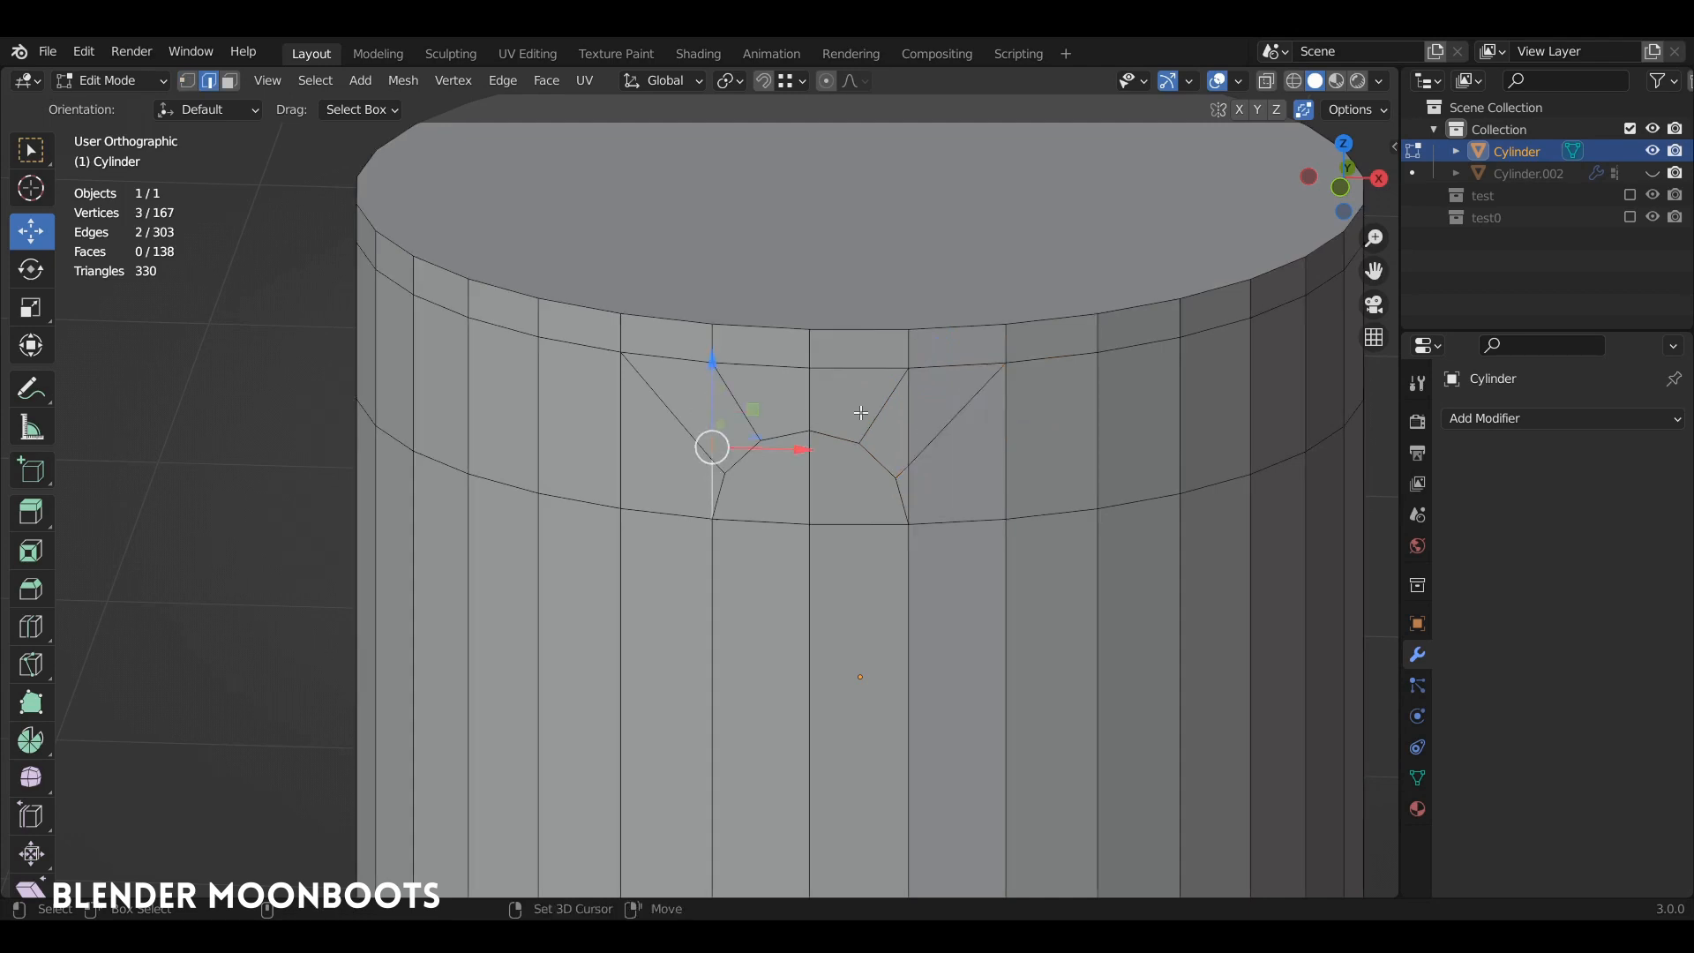
left_click(905, 413, "shift")
left_click(902, 499, "shift")
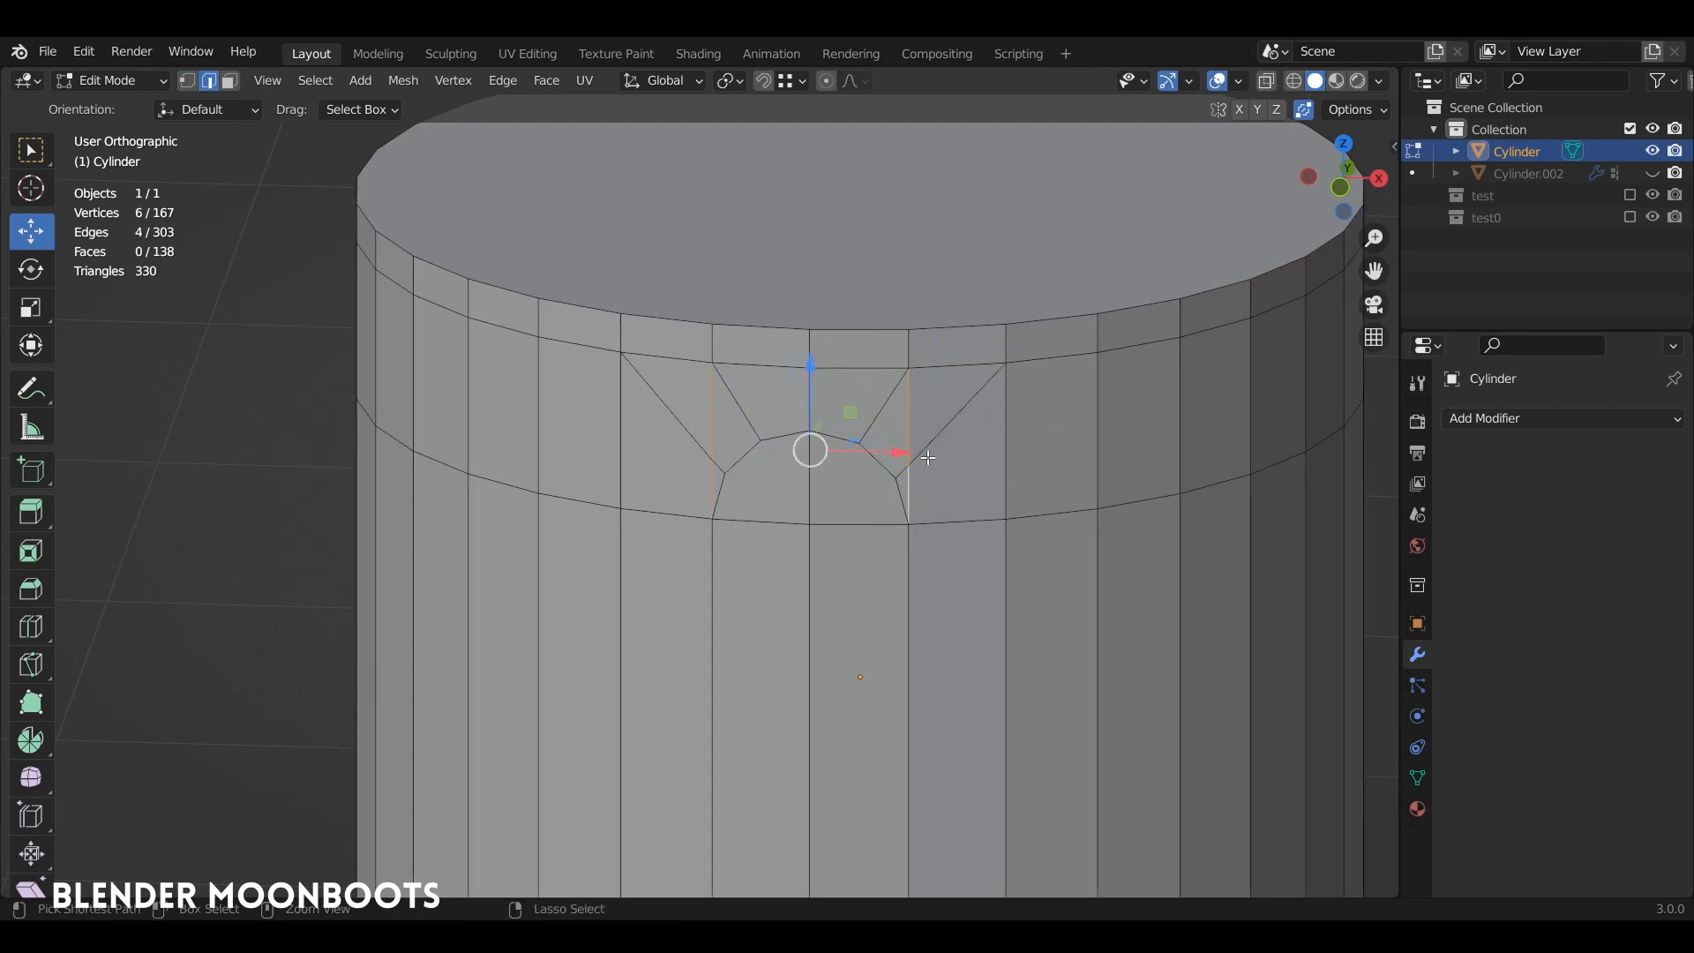
key("ctrl+x")
Extrude the four faces inside the round-topped outline outwards about 0.09 m along their normal.
left_click_drag(932, 458, 887, 441, "alt")
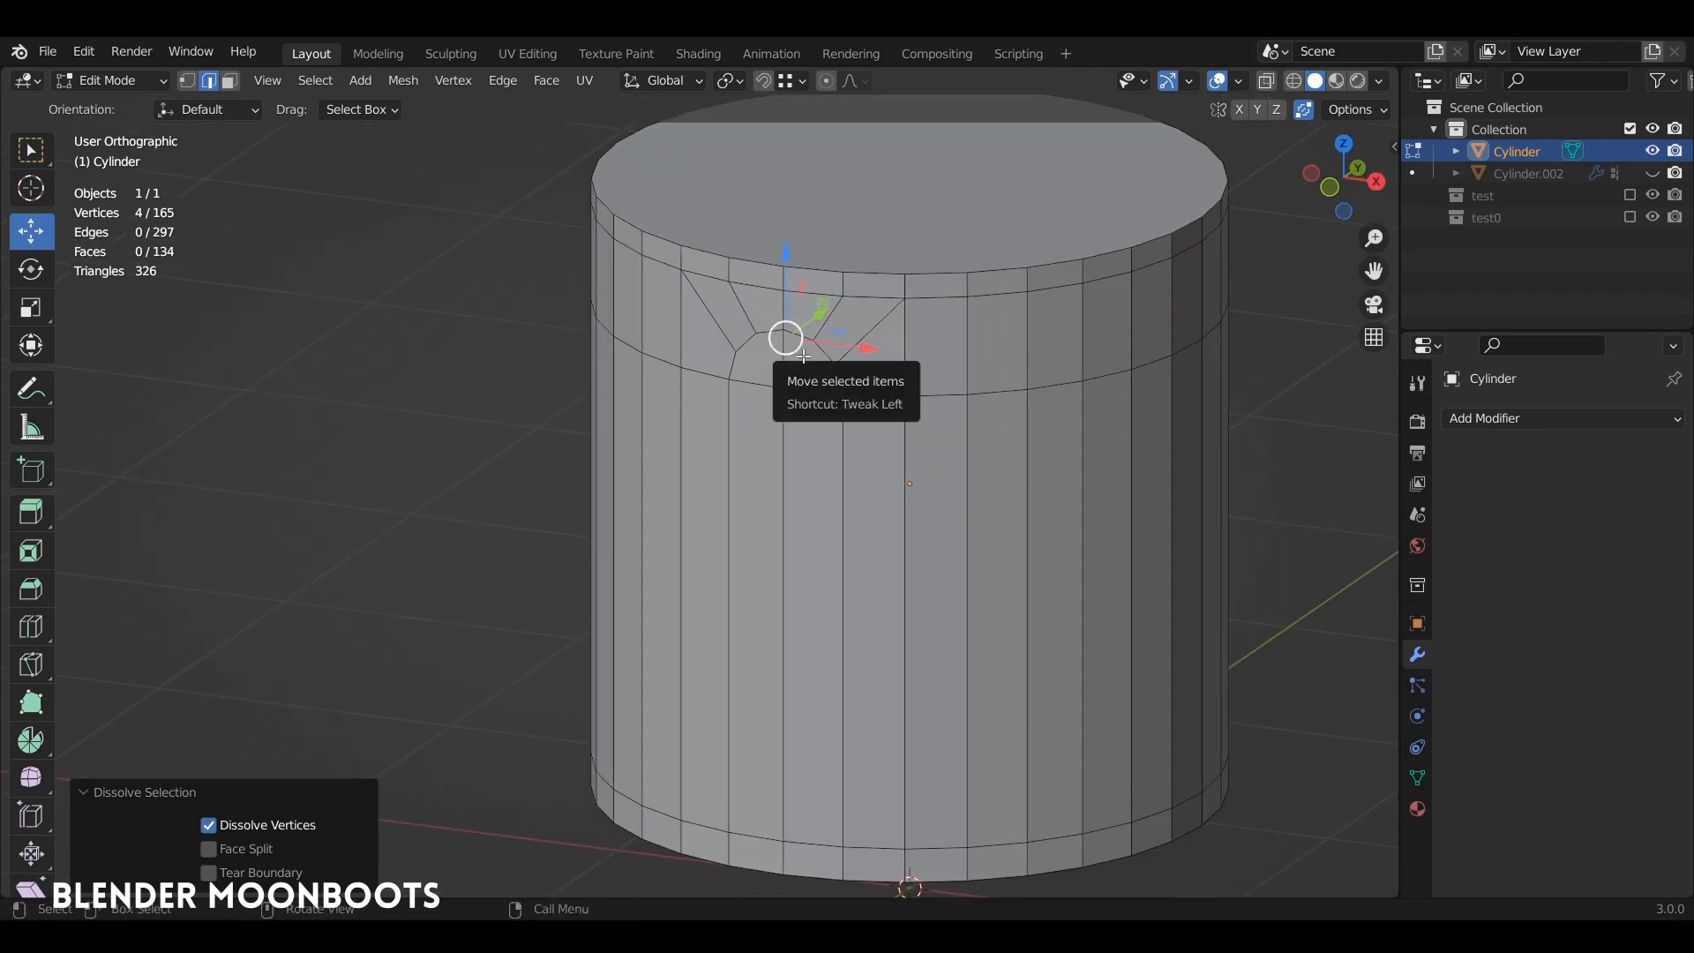
key("3")
left_click(810, 361)
left_click(762, 364, "shift")
left_click(762, 410, "shift")
left_click(816, 413, "shift")
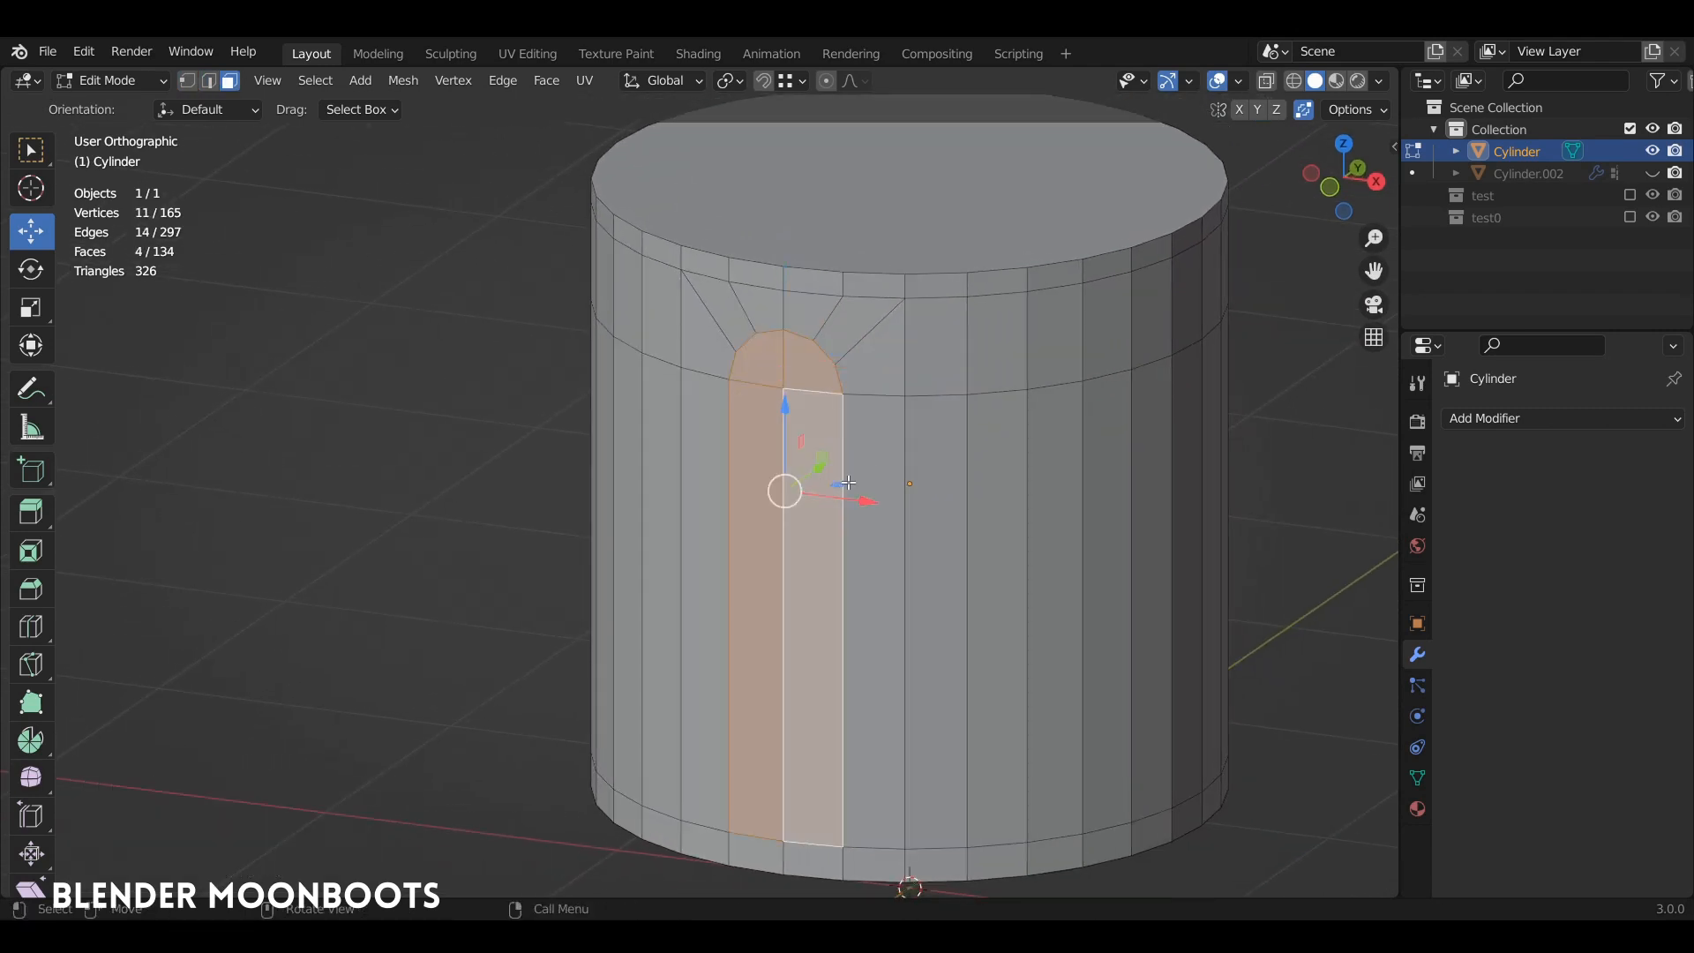
left_click_drag(817, 412, 975, 393, "alt")
key("e")
left_click(877, 429)
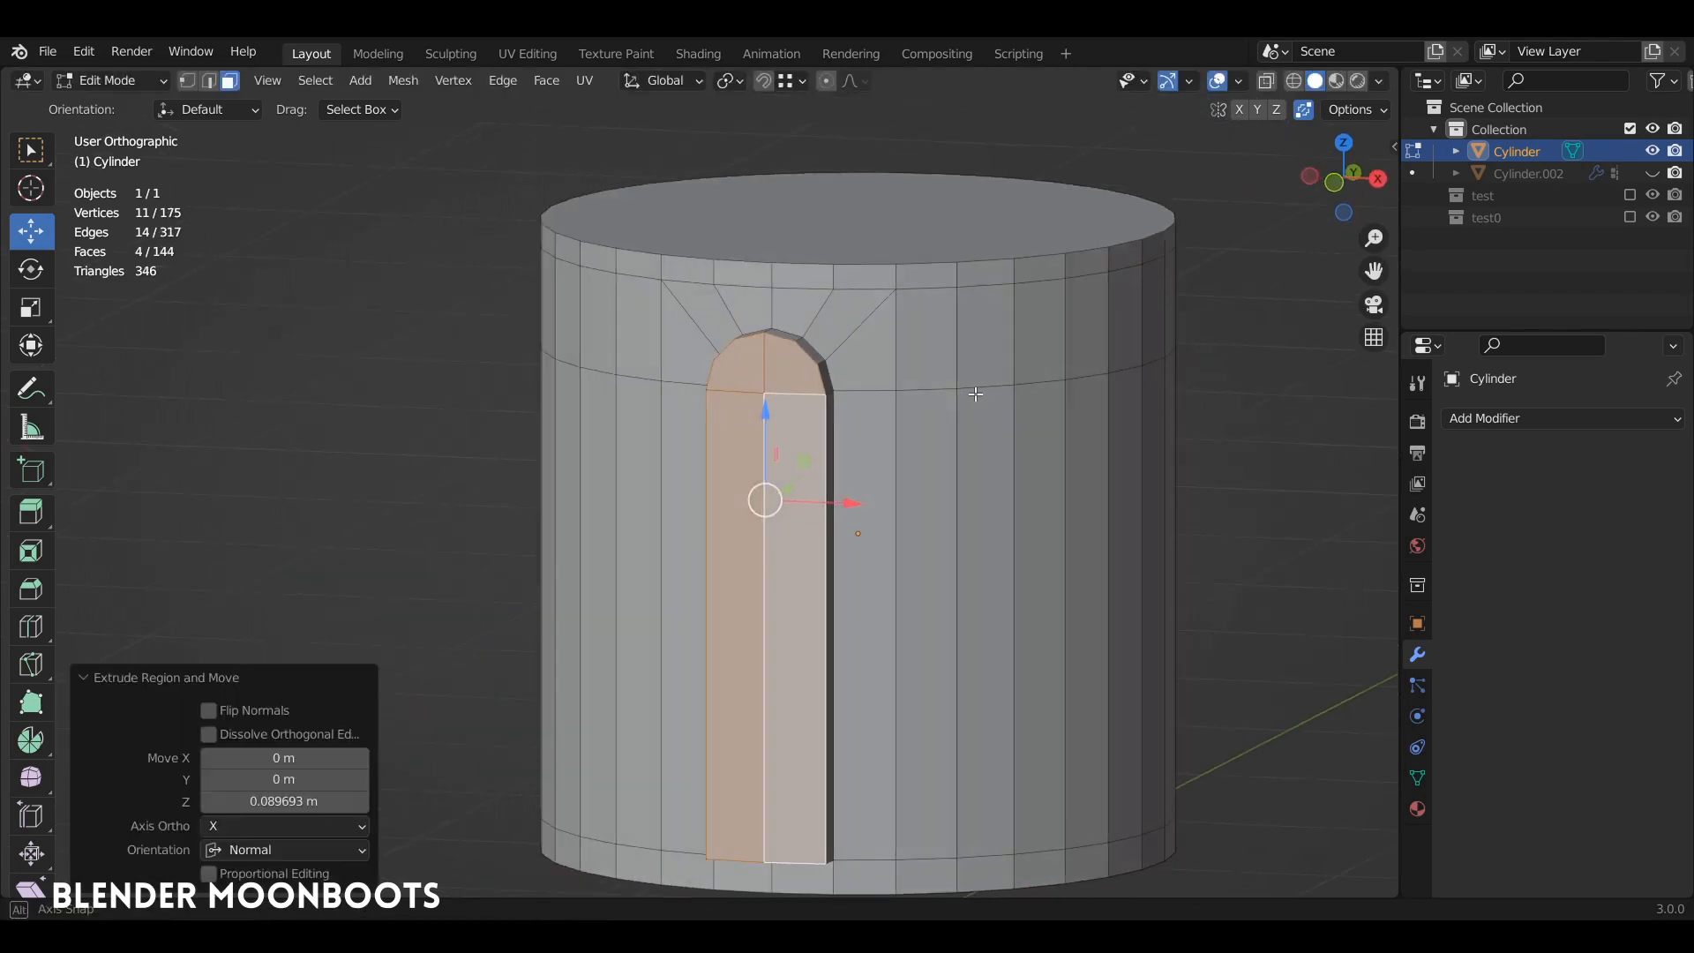
Clear the selection, return to Object Mode and add a level 2 Subdivision modifier to the cylinder.
middle_click_drag(975, 394, 979, 522)
key("2")
key("alt+a")
key("Tab")
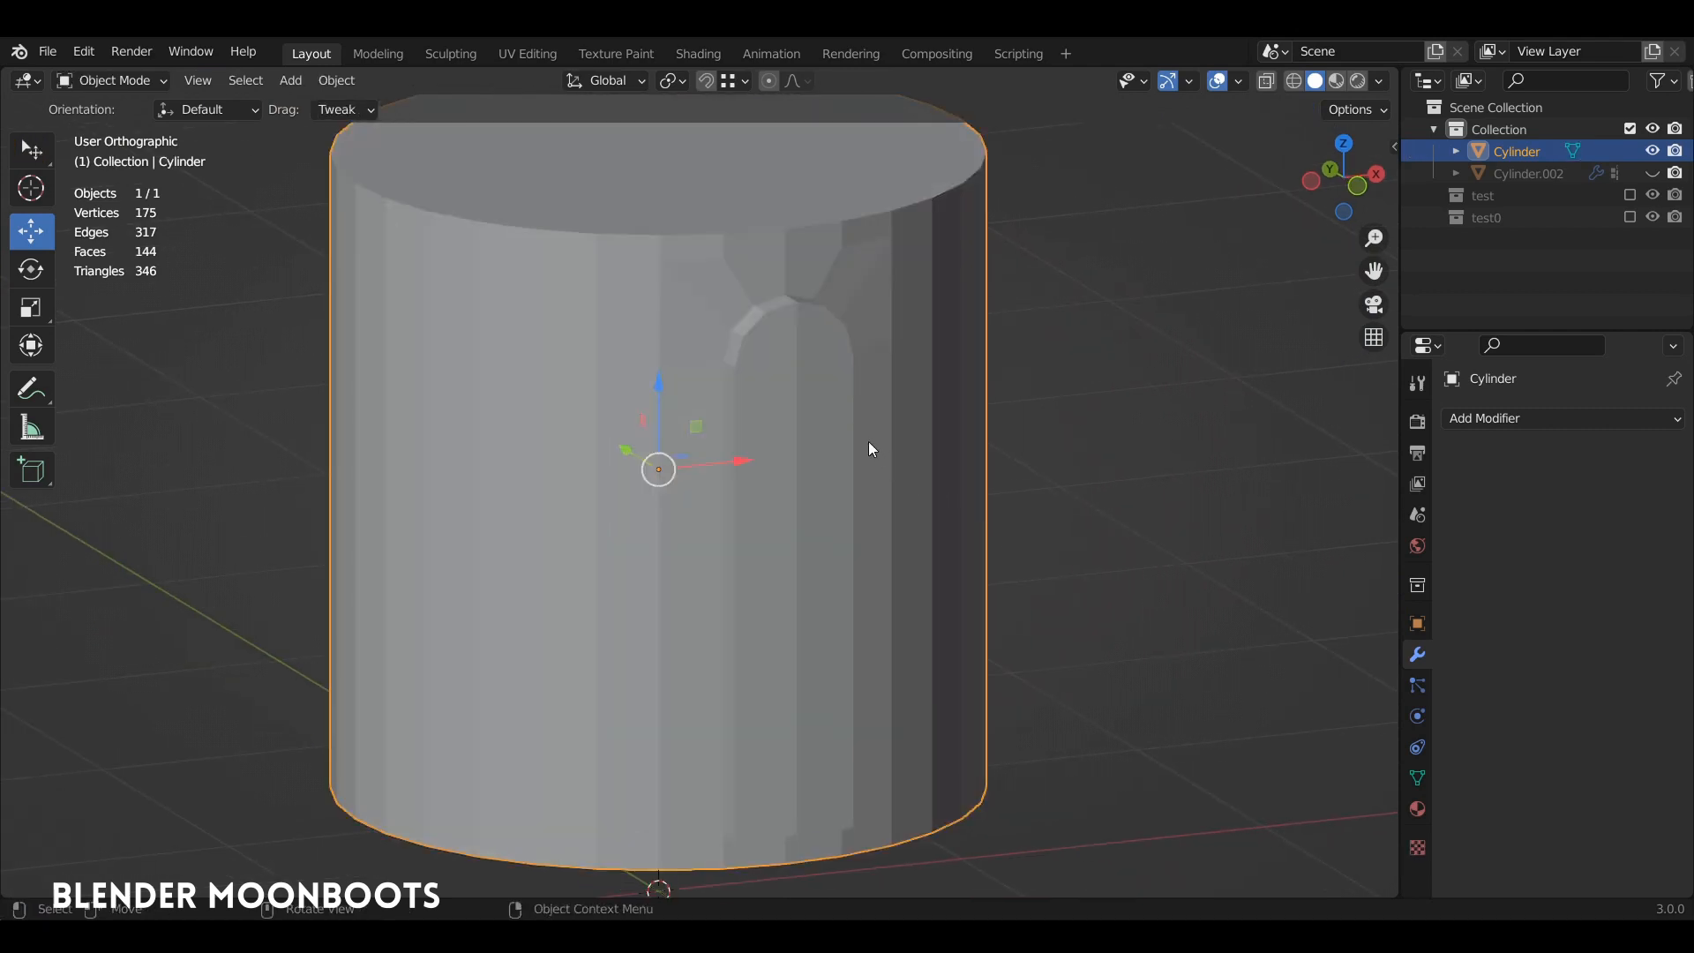
key("ctrl+2")
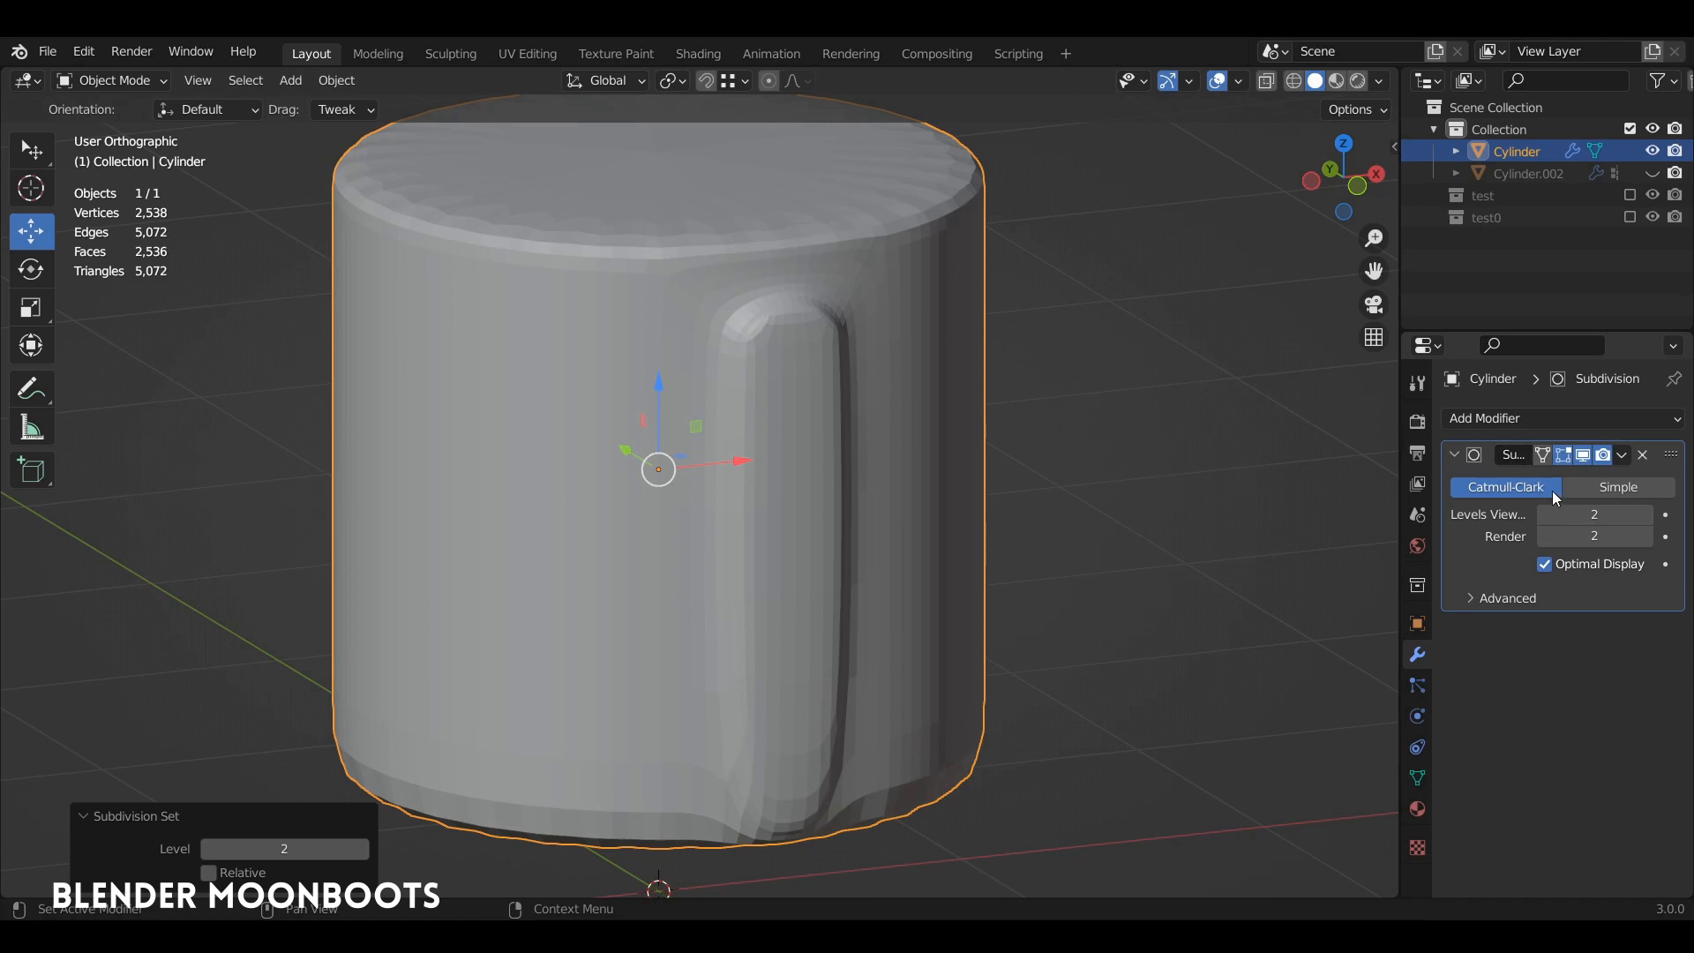
Apply smooth shading to the cylinder and inspect the raised shape and rims from several angles.
middle_click_drag(1007, 461, 859, 405)
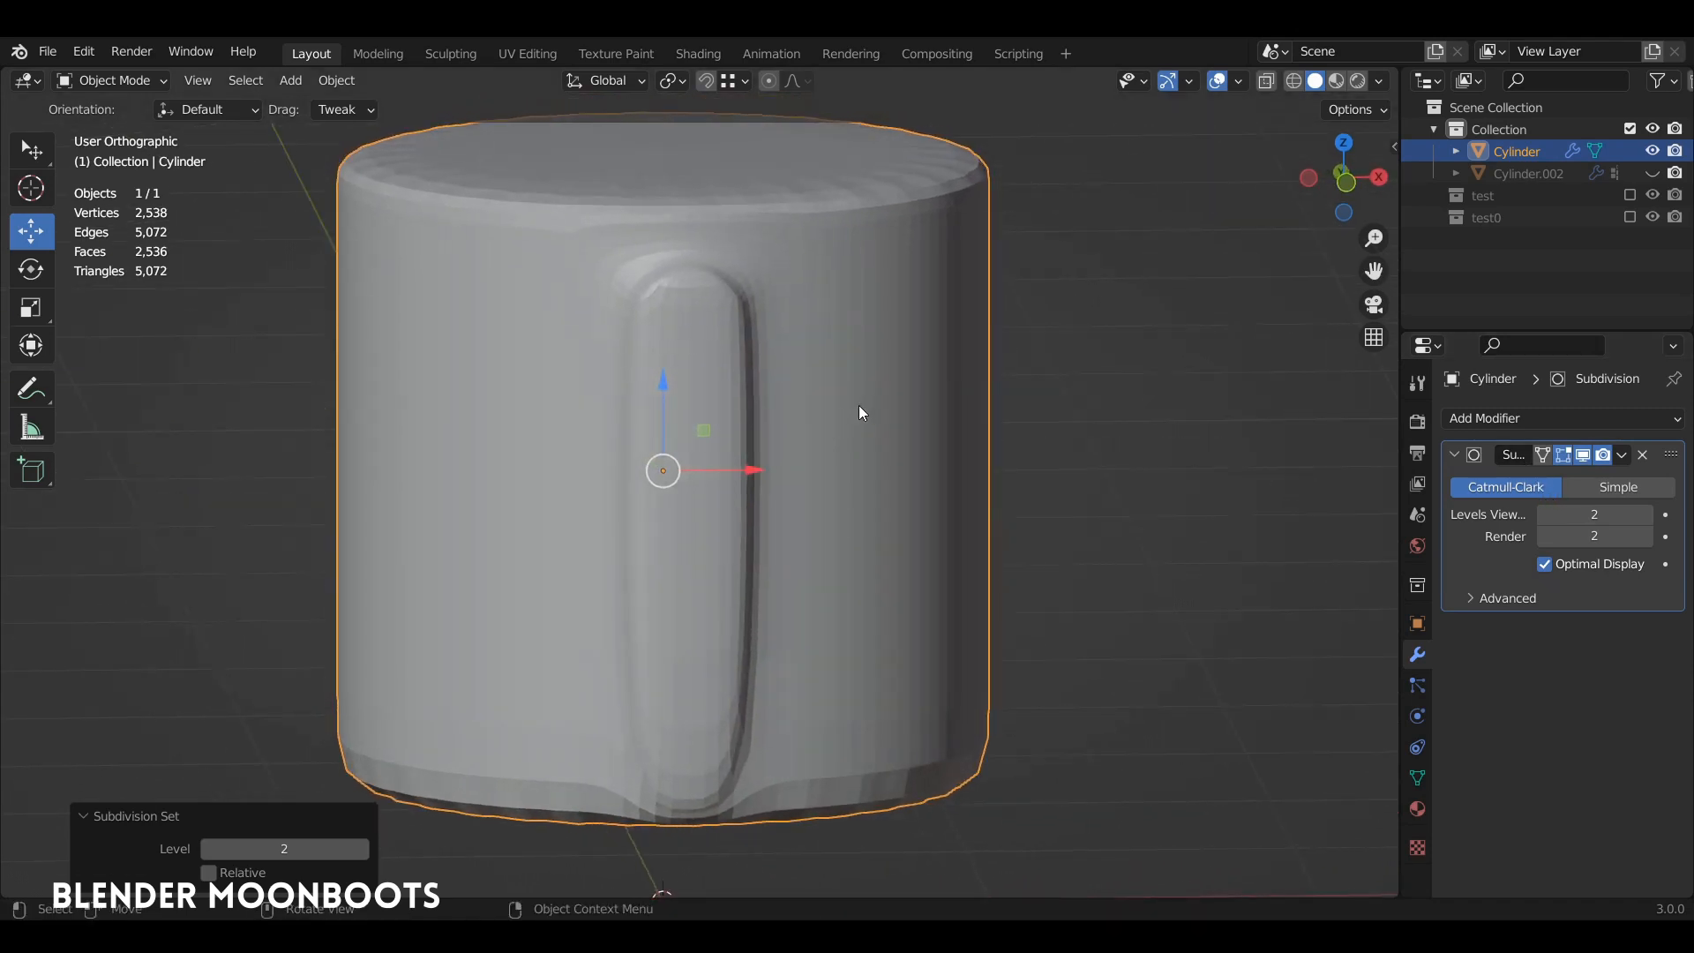
right_click(879, 422)
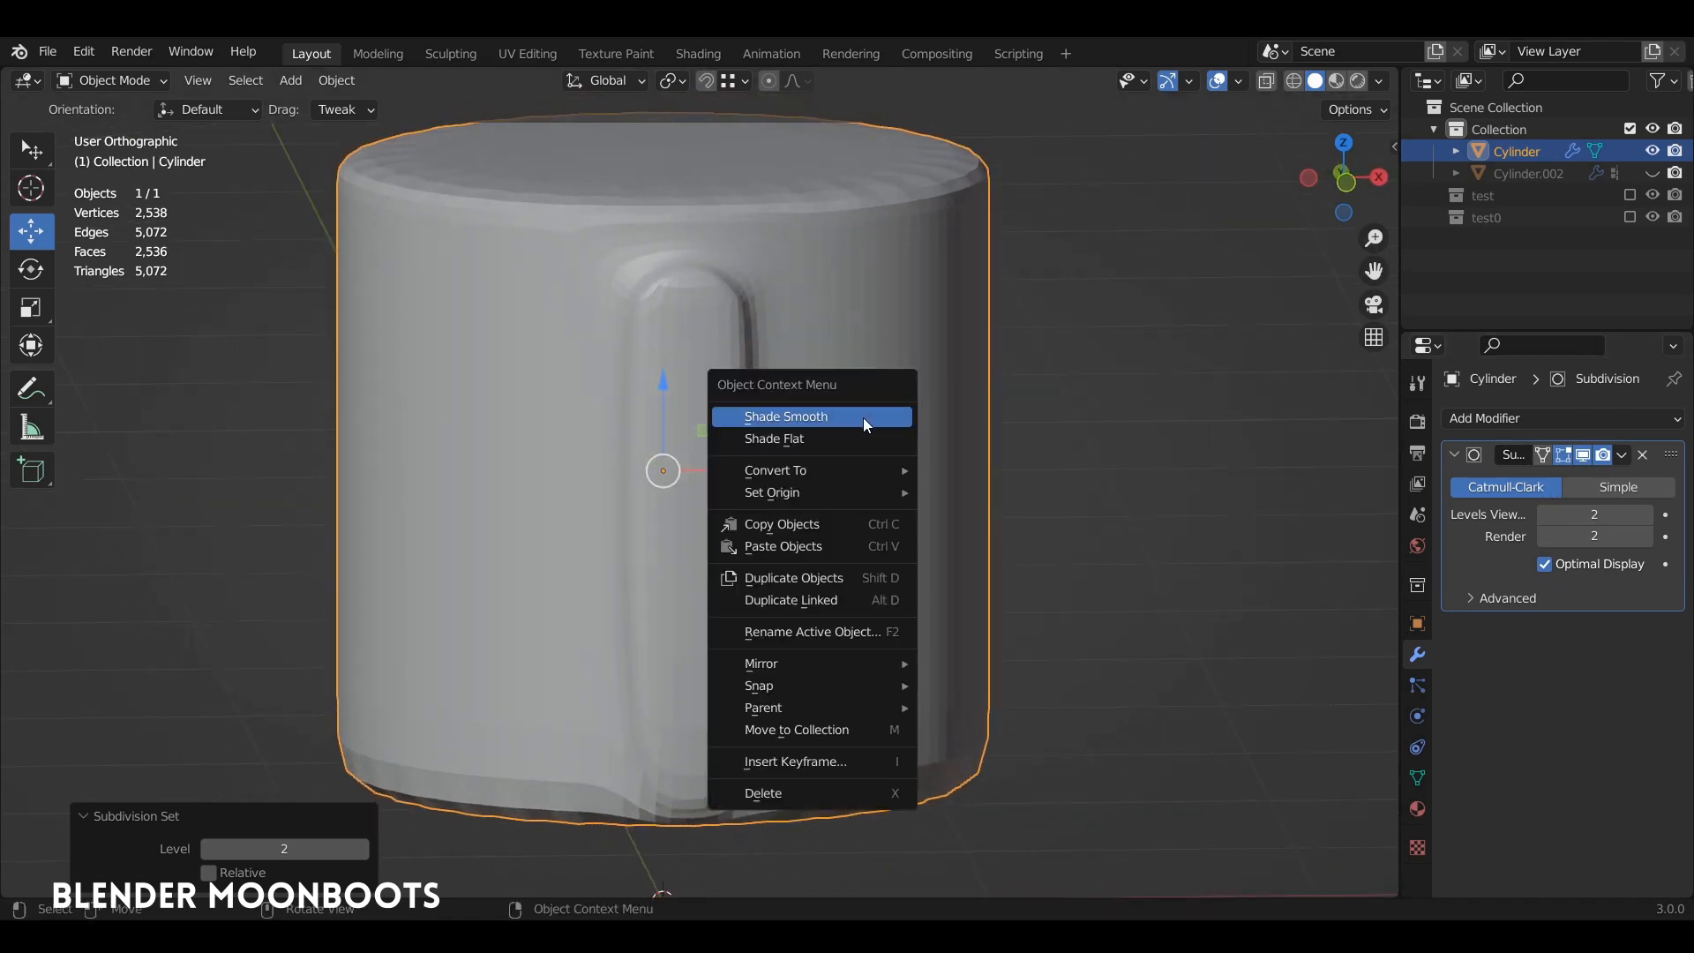
left_click(863, 416)
mouse_move(807, 429)
middle_mouse_down()
mouse_move(841, 432)
mouse_move(830, 422)
middle_mouse_up()
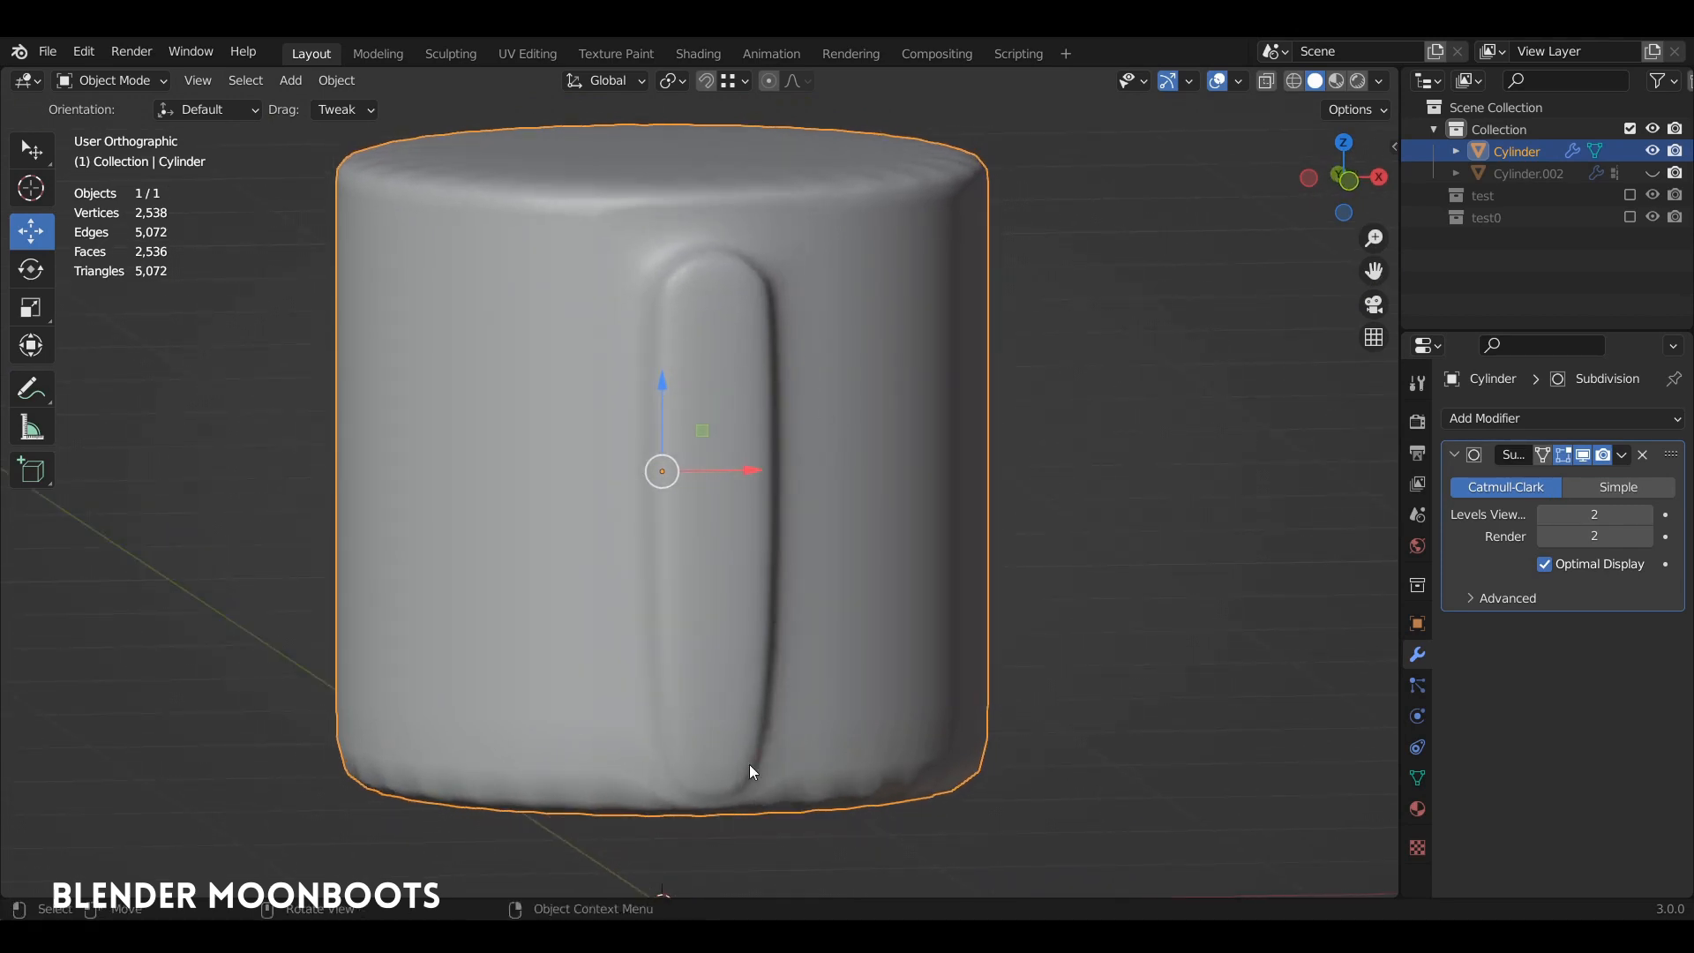
middle_click_drag(755, 748, 807, 612)
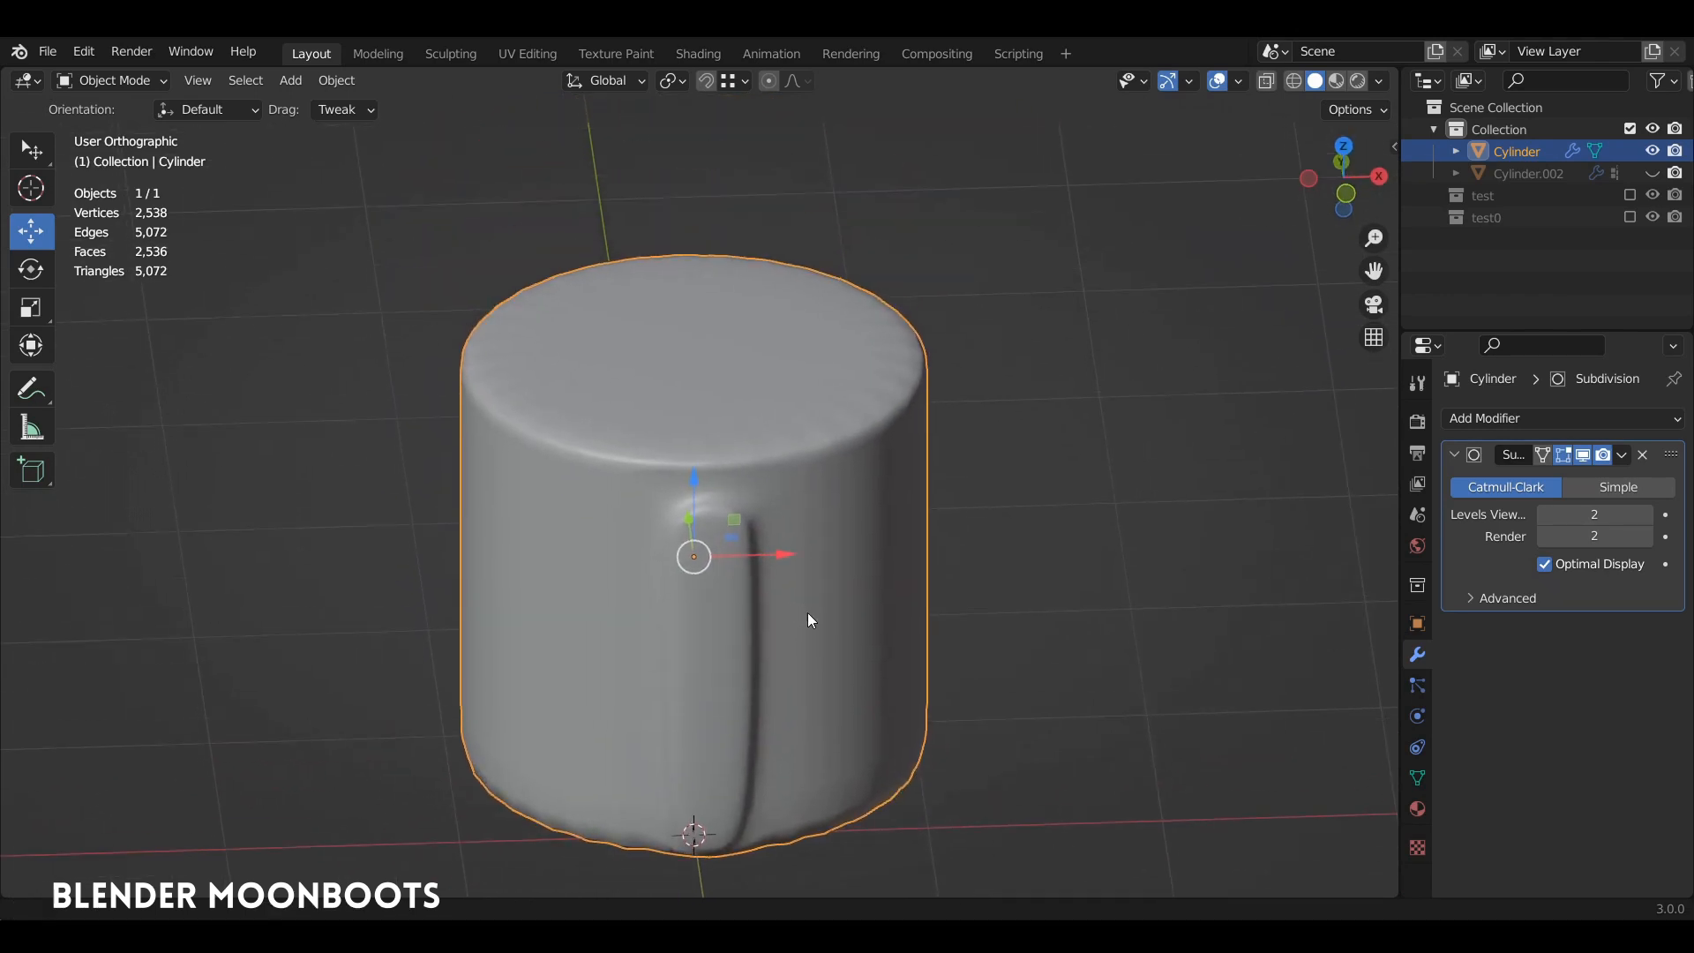
Enter Edit Mode and inset the cylinder's top cap face.
key("Tab")
left_click(857, 439, "alt")
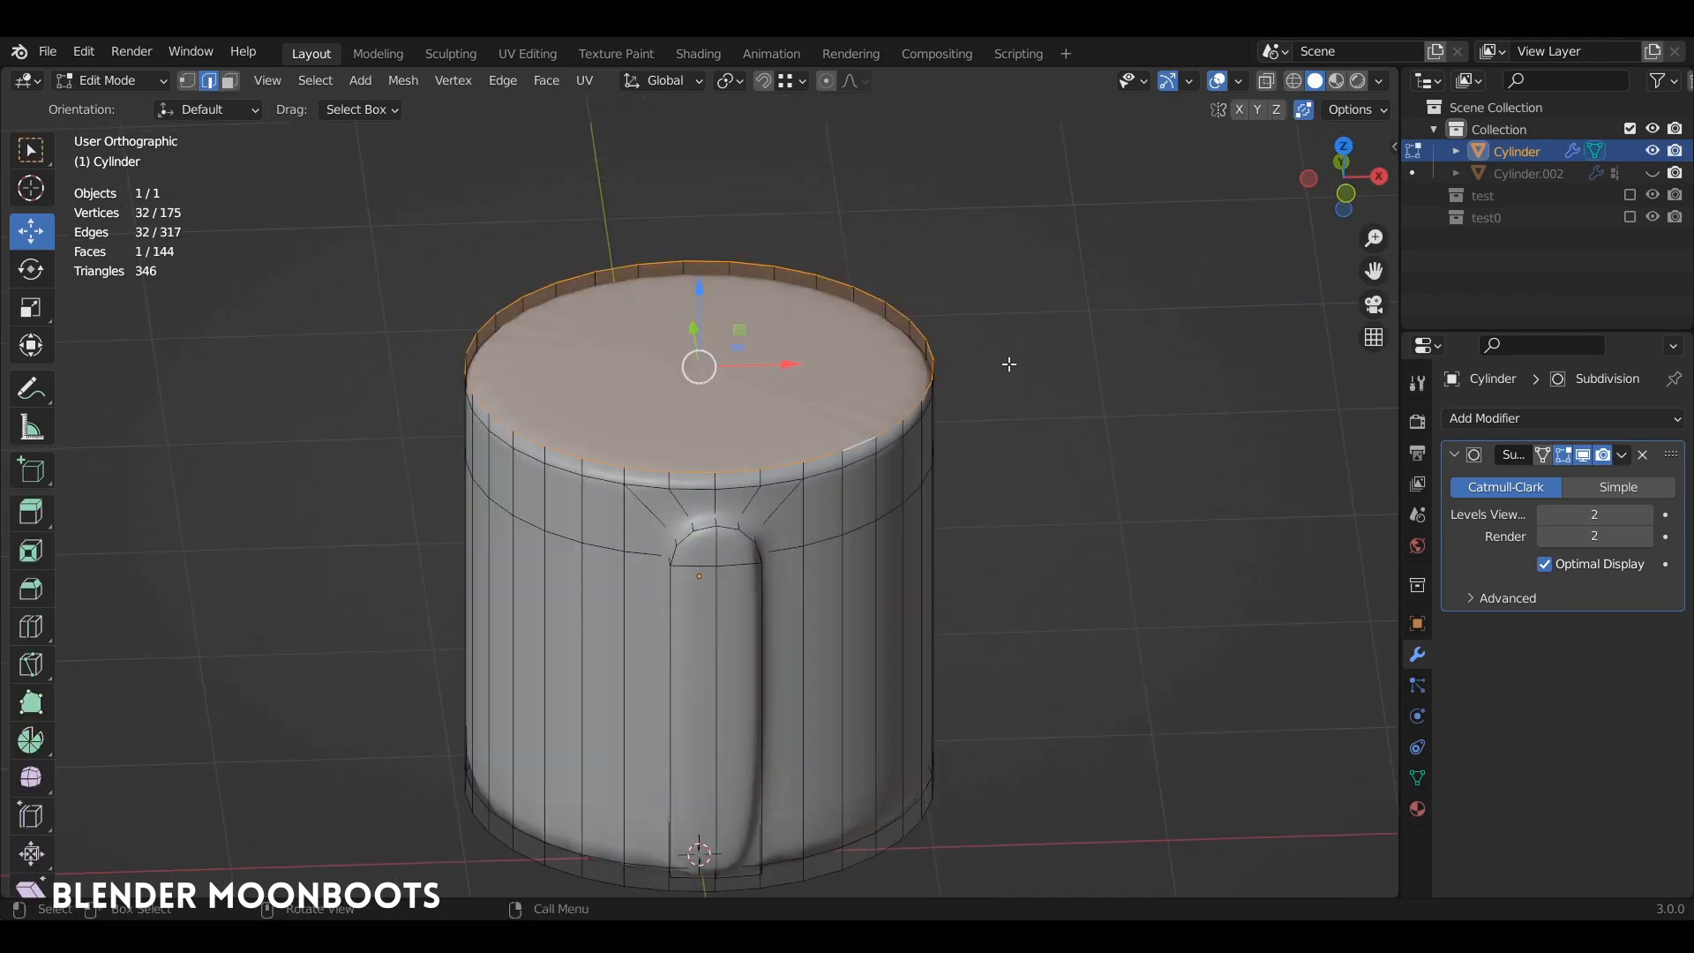
key("i")
left_click(934, 374)
Inset the cylinder's bottom cap face with a thickness of about 0.34 m.
middle_click_drag(934, 374, 855, 385)
left_click(865, 577, "alt")
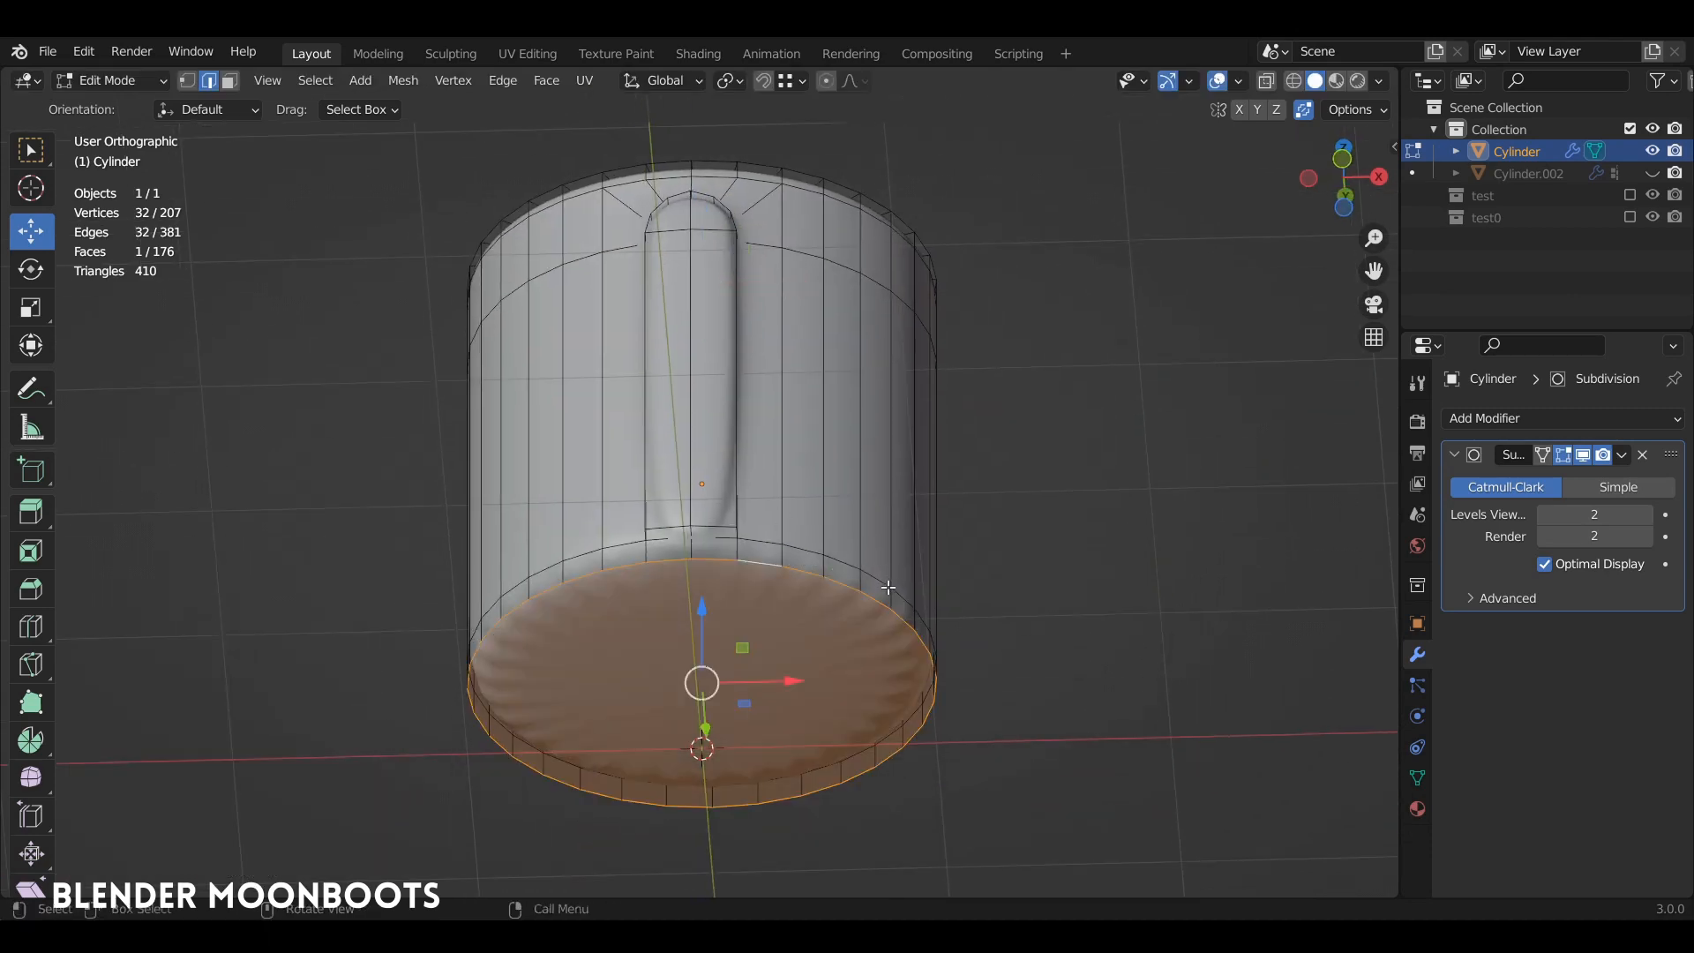
key("i")
left_click(815, 624)
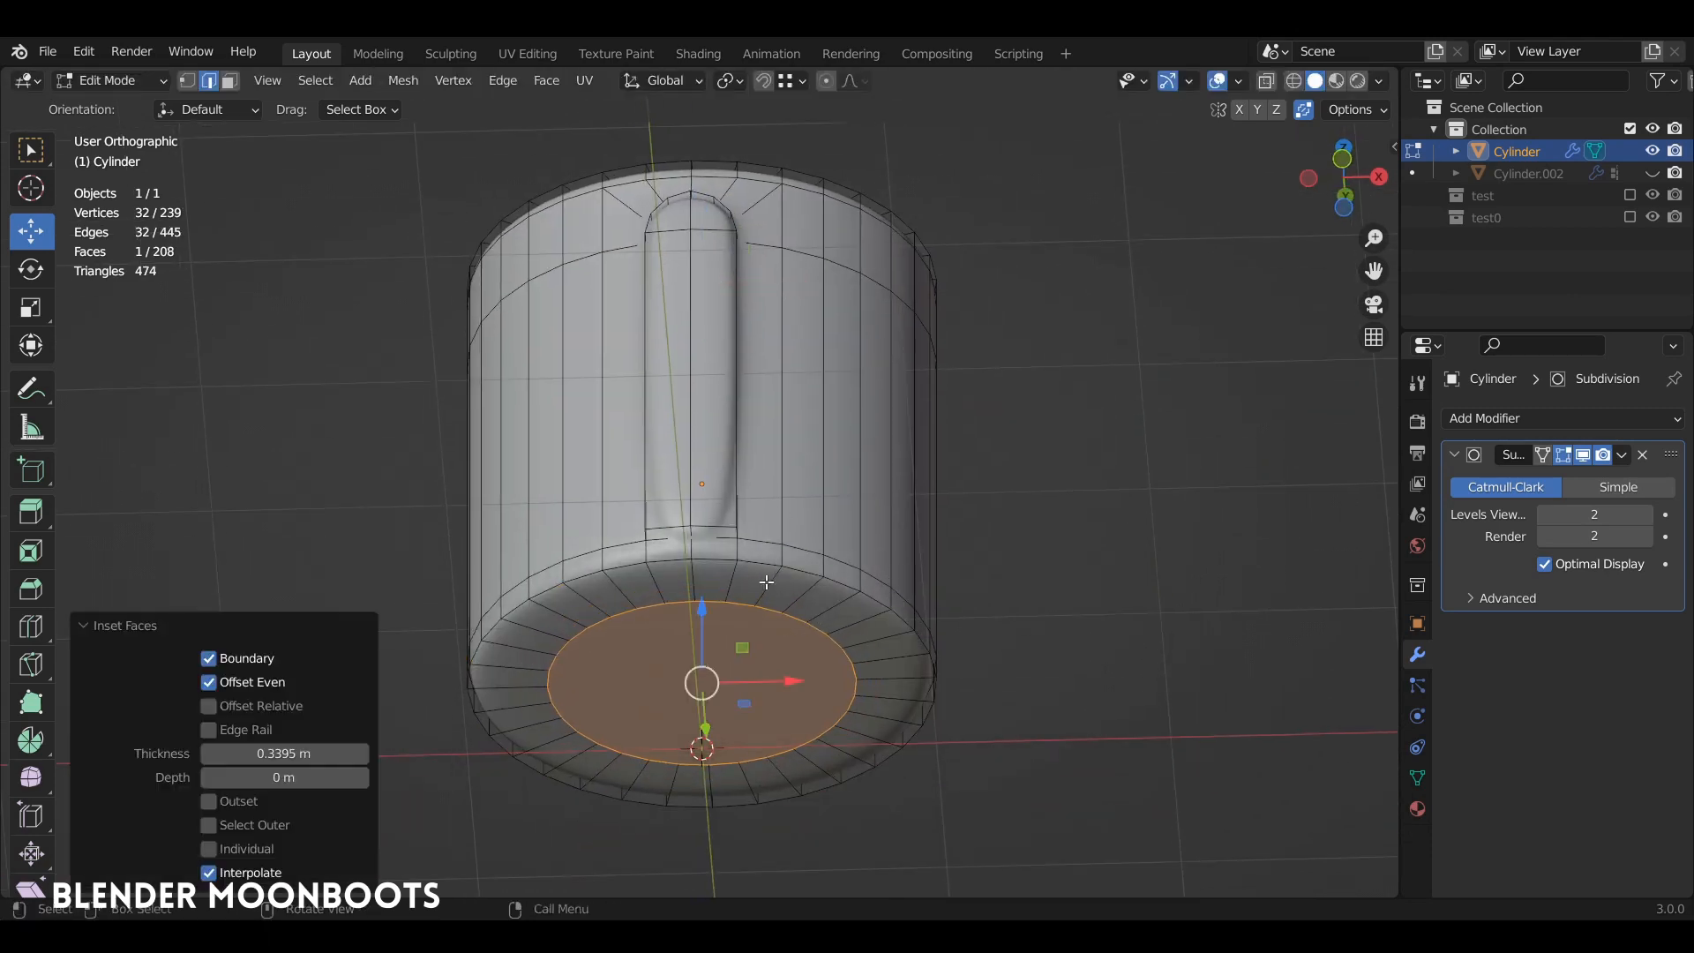
Select the outline edges of the raised shape's front face and hide the Subdivision modifier in the viewport.
middle_click_drag(803, 566, 798, 525)
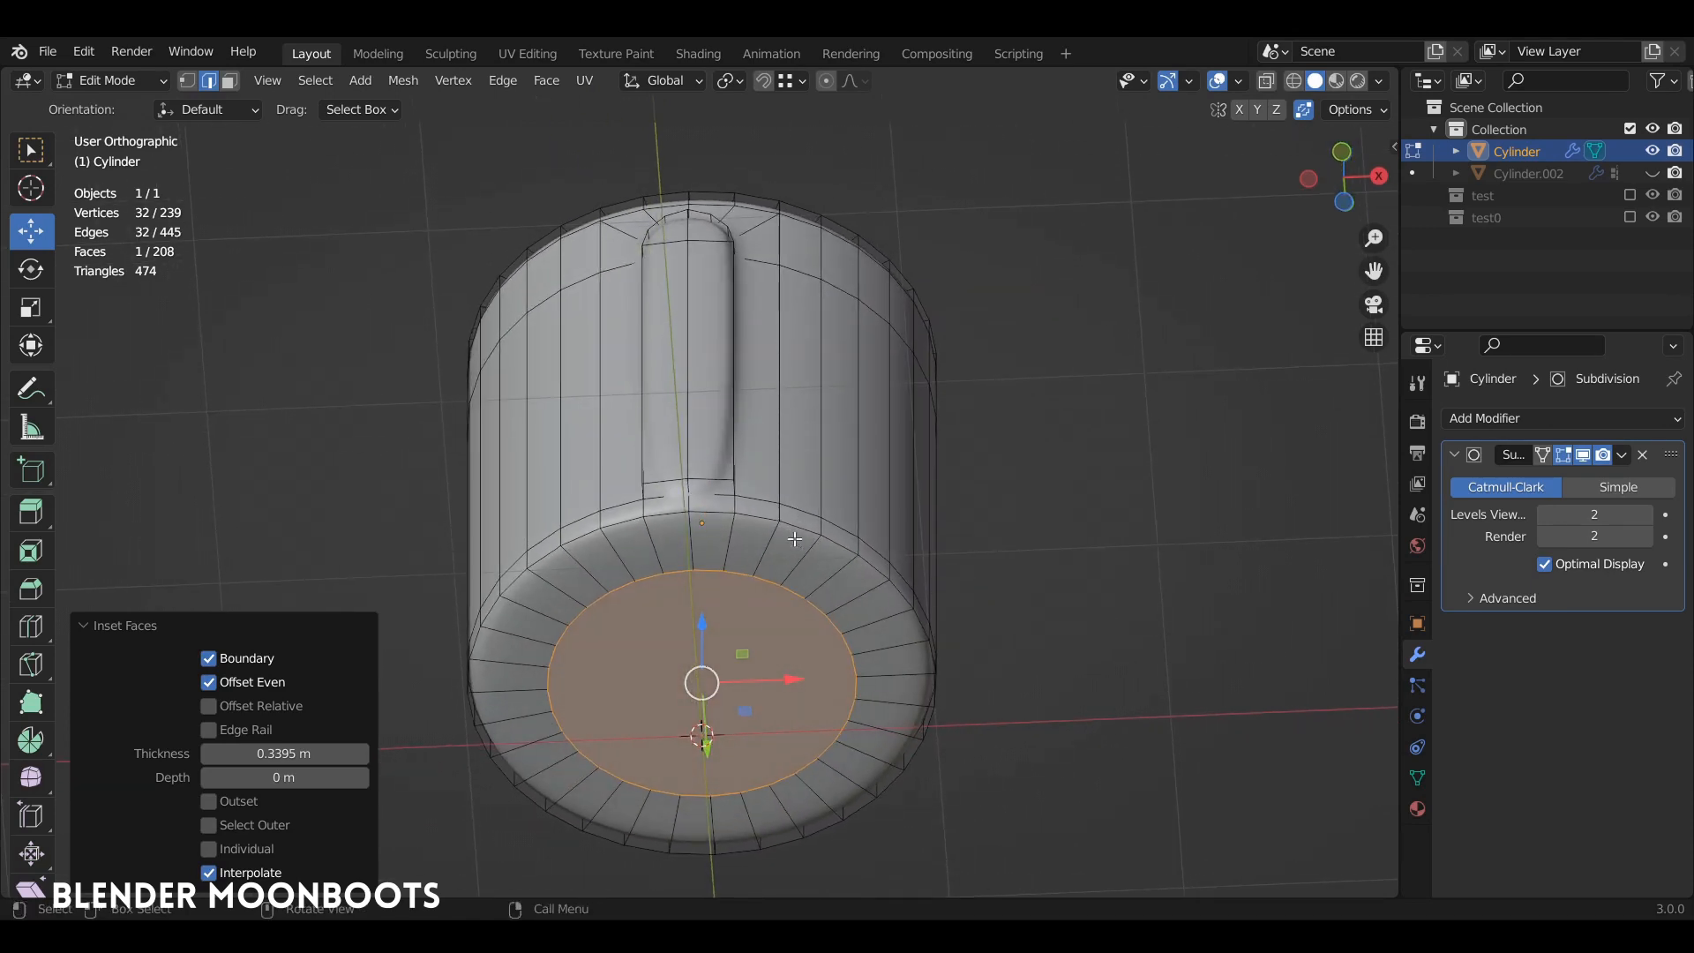
middle_click_drag(794, 536, 670, 493)
scroll(824, 596, "up", 2)
key("Tab")
key("Tab")
left_click(743, 382, "alt")
left_click(671, 493, "ctrl")
middle_click_drag(716, 554, 721, 588)
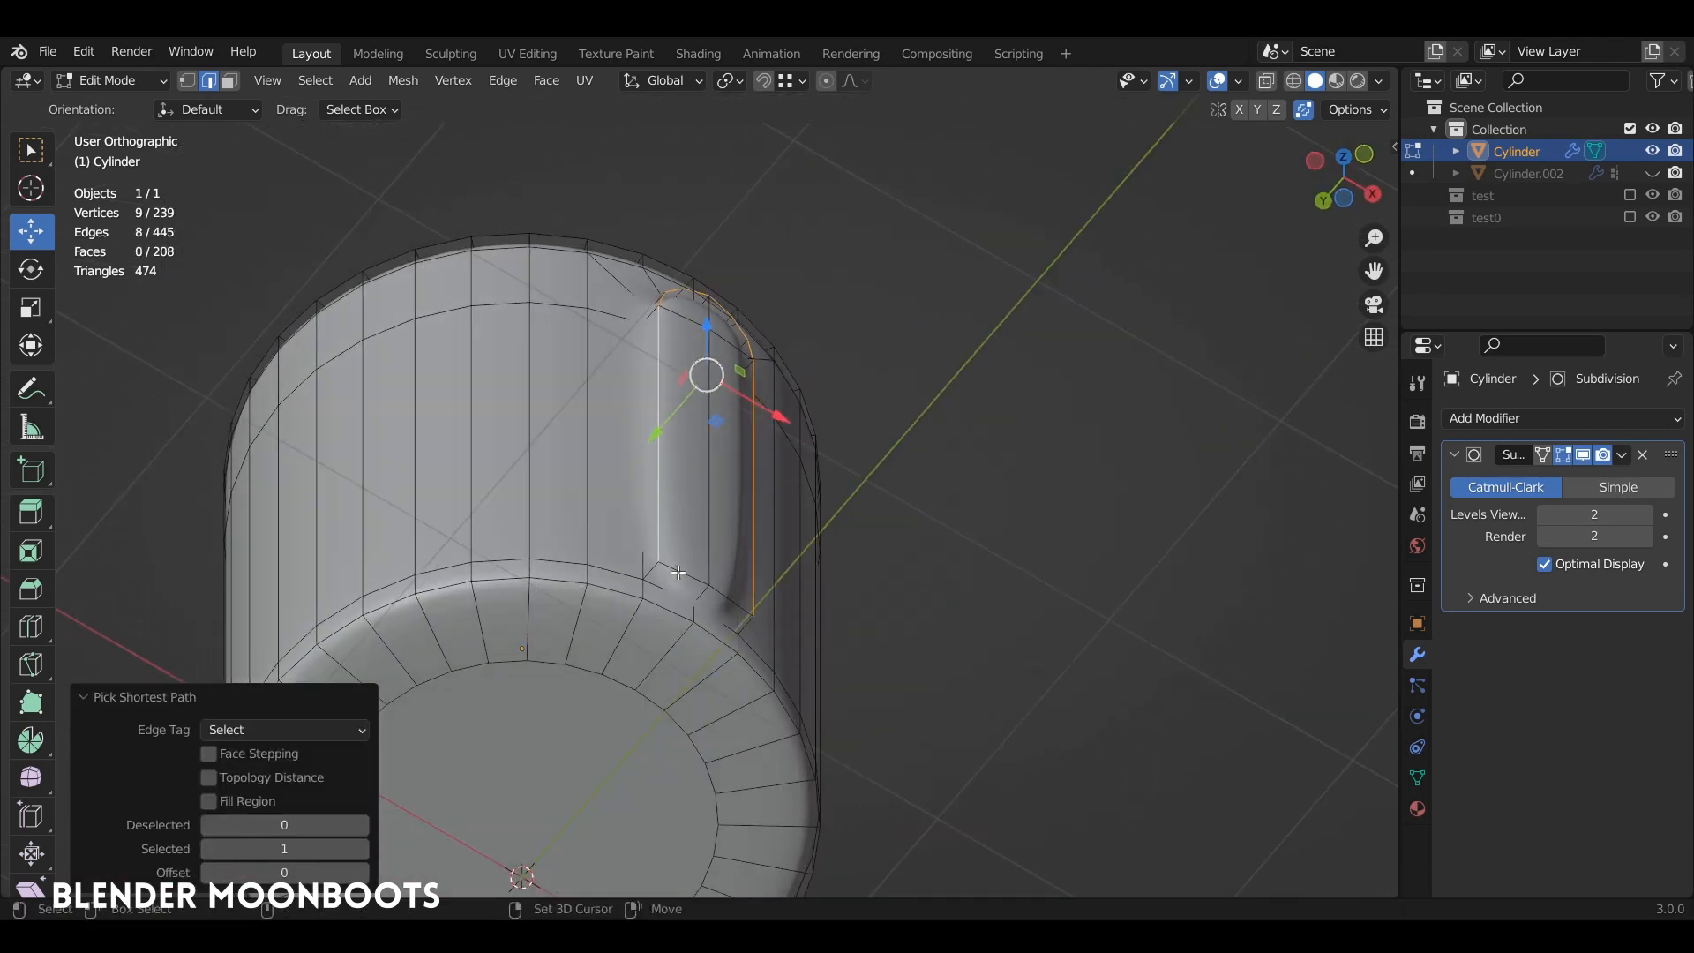
left_click(1583, 456)
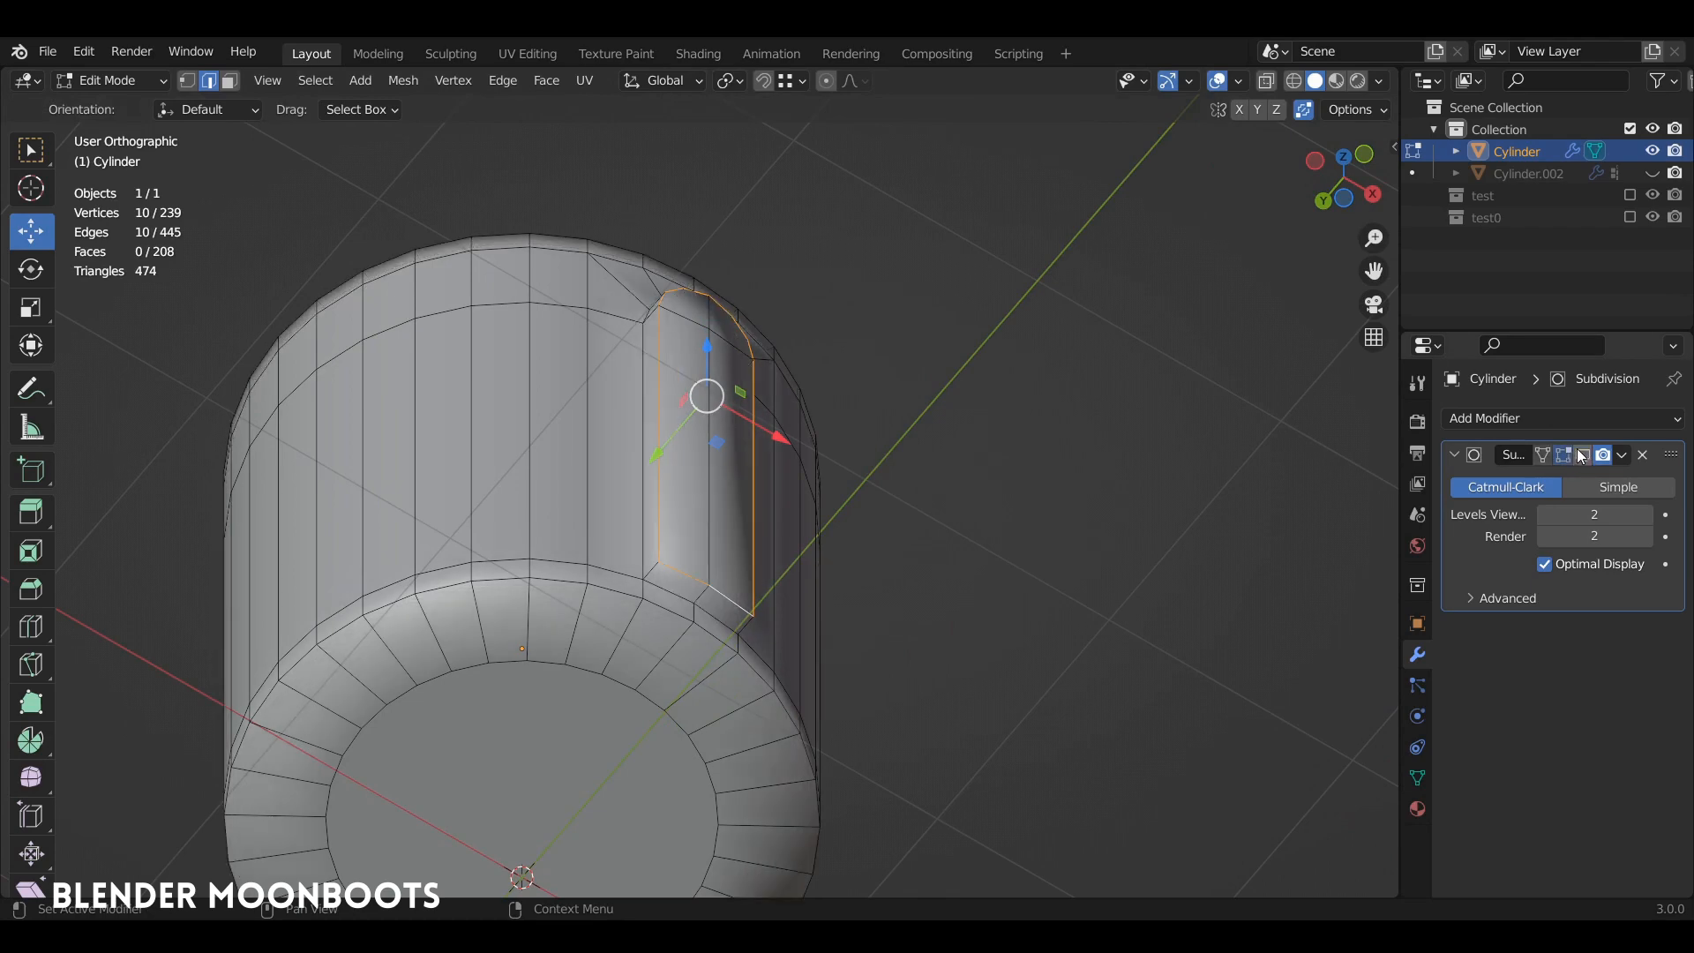
Add the raised shape's bottom corner edges and its base outline on the cylinder wall to the selection.
middle_click_drag(719, 530, 733, 415)
left_click(606, 599, "shift")
middle_click_drag(710, 589, 797, 615)
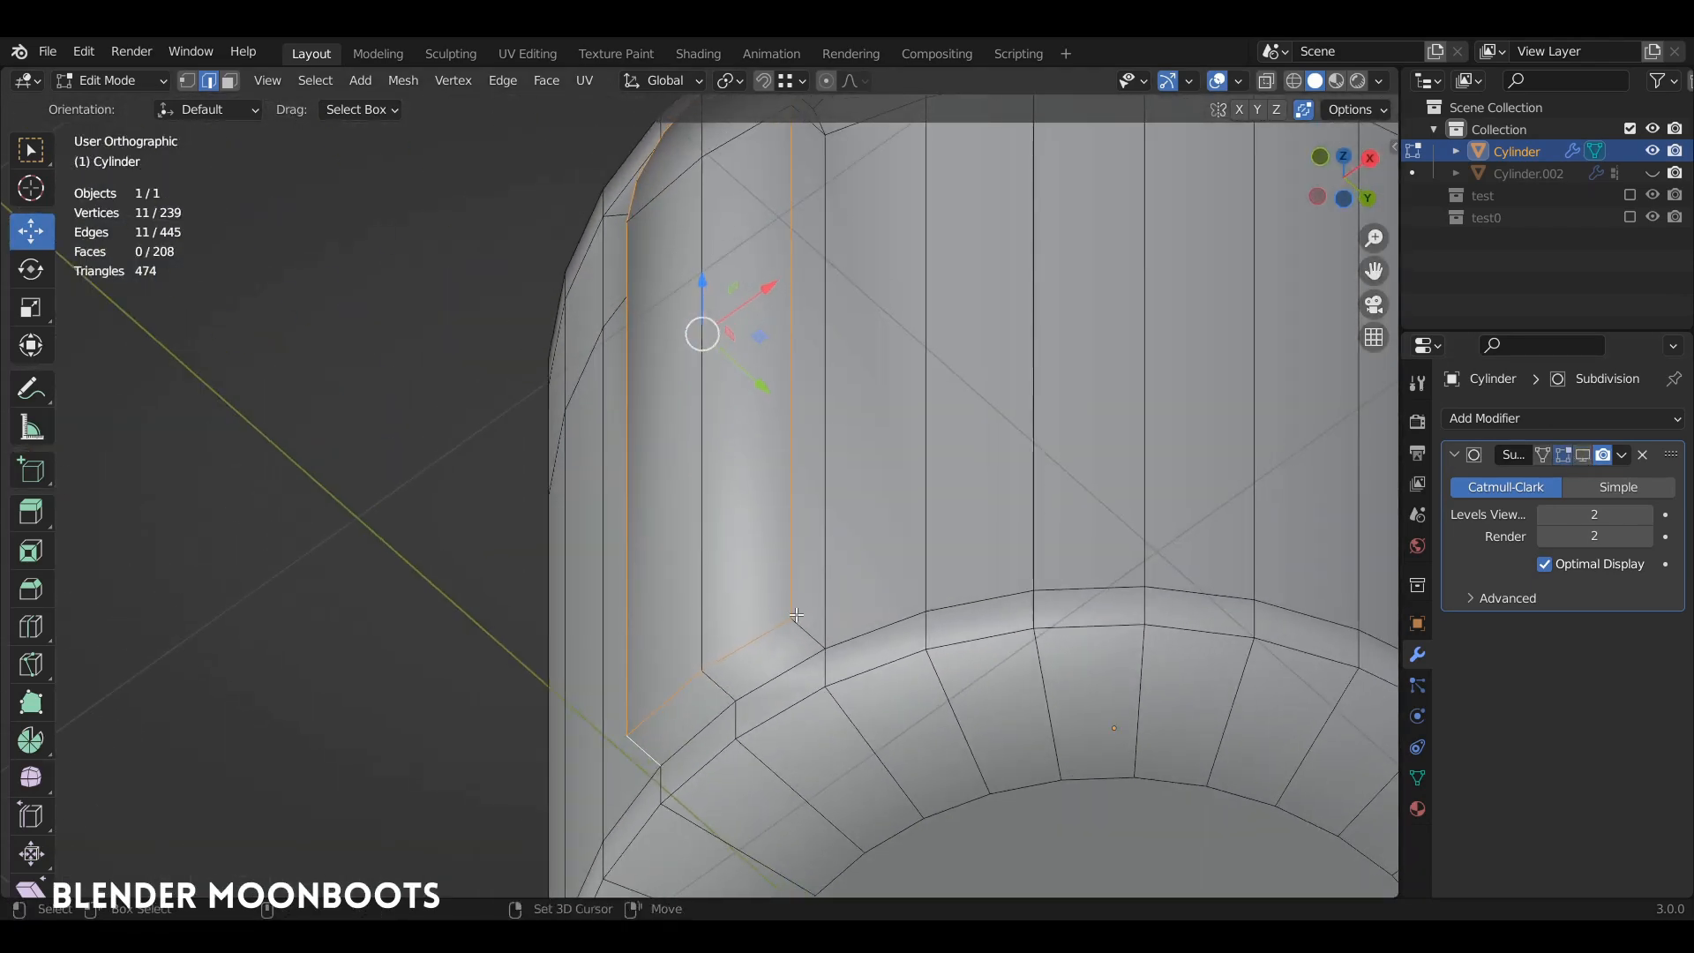
left_click(827, 551, "ctrl")
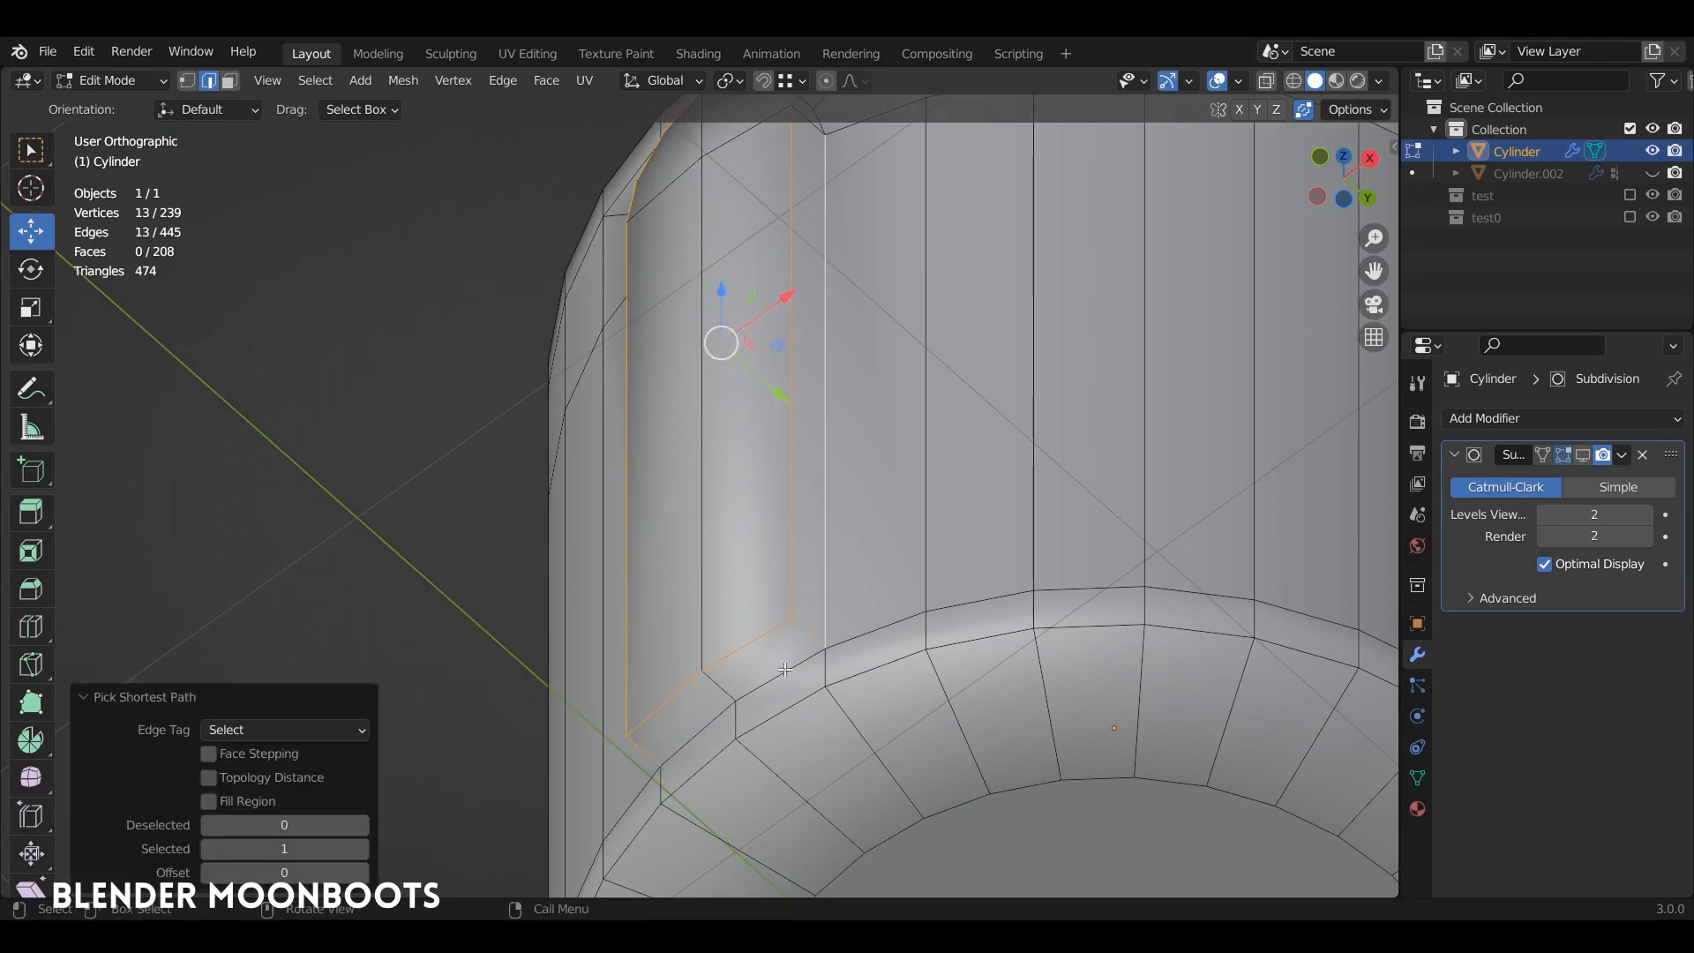
left_click(706, 699, "ctrl")
middle_click_drag(727, 647, 679, 569)
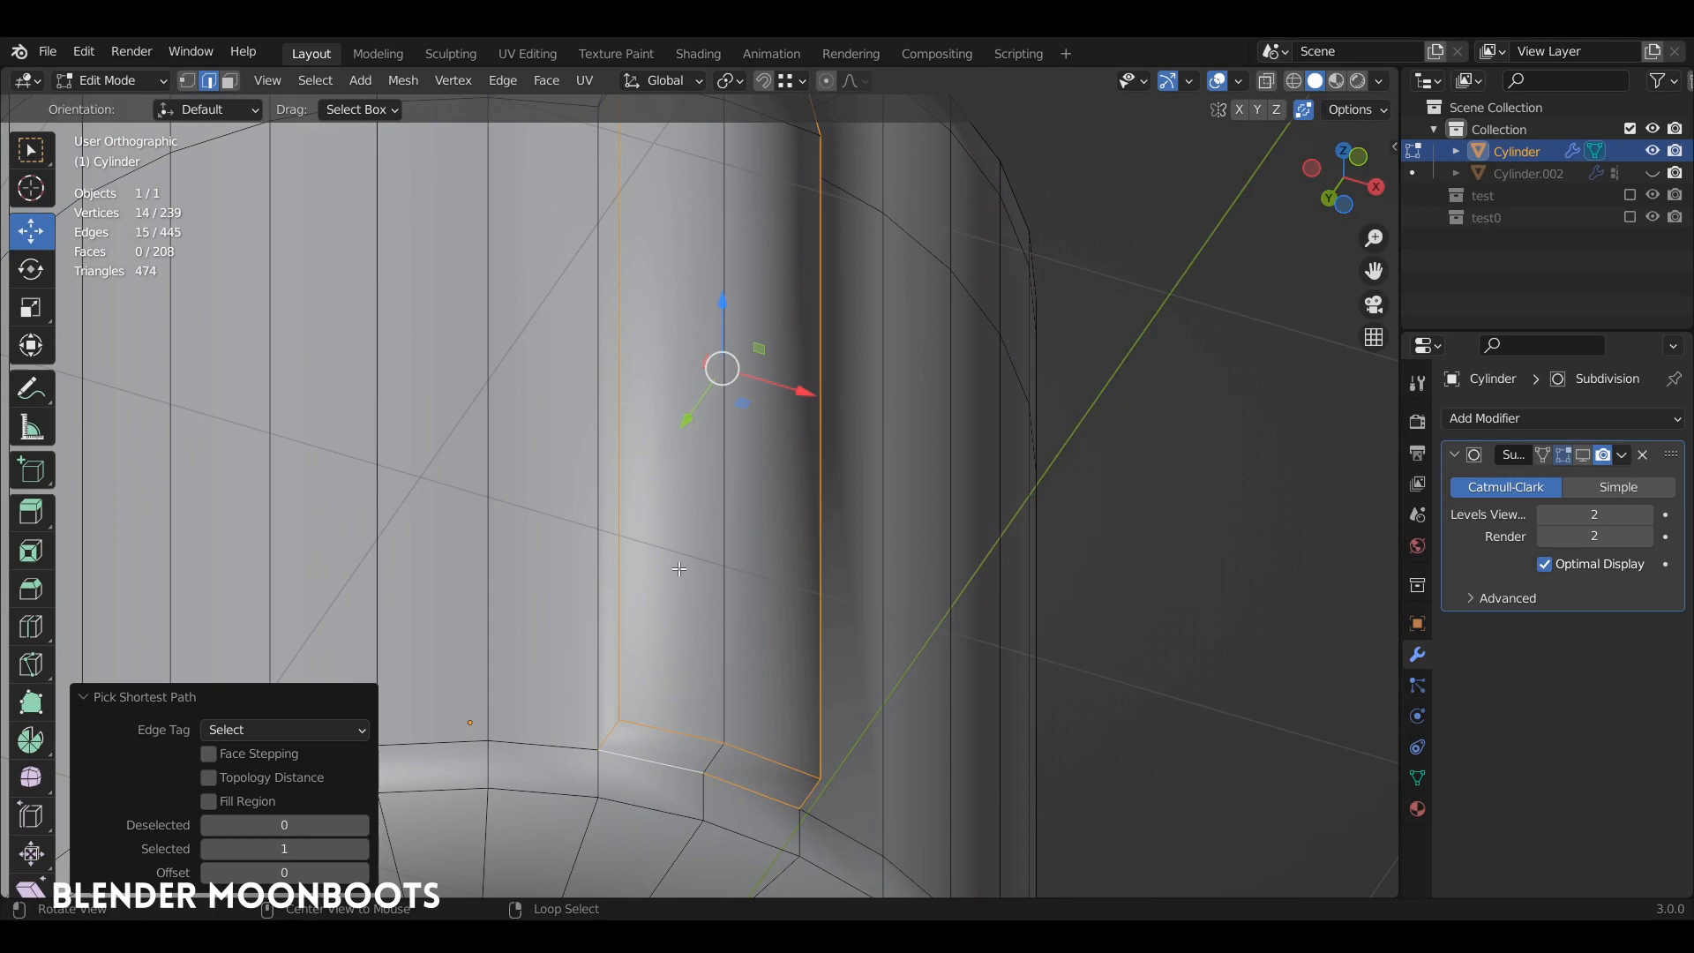
left_click(609, 505, "alt+shift")
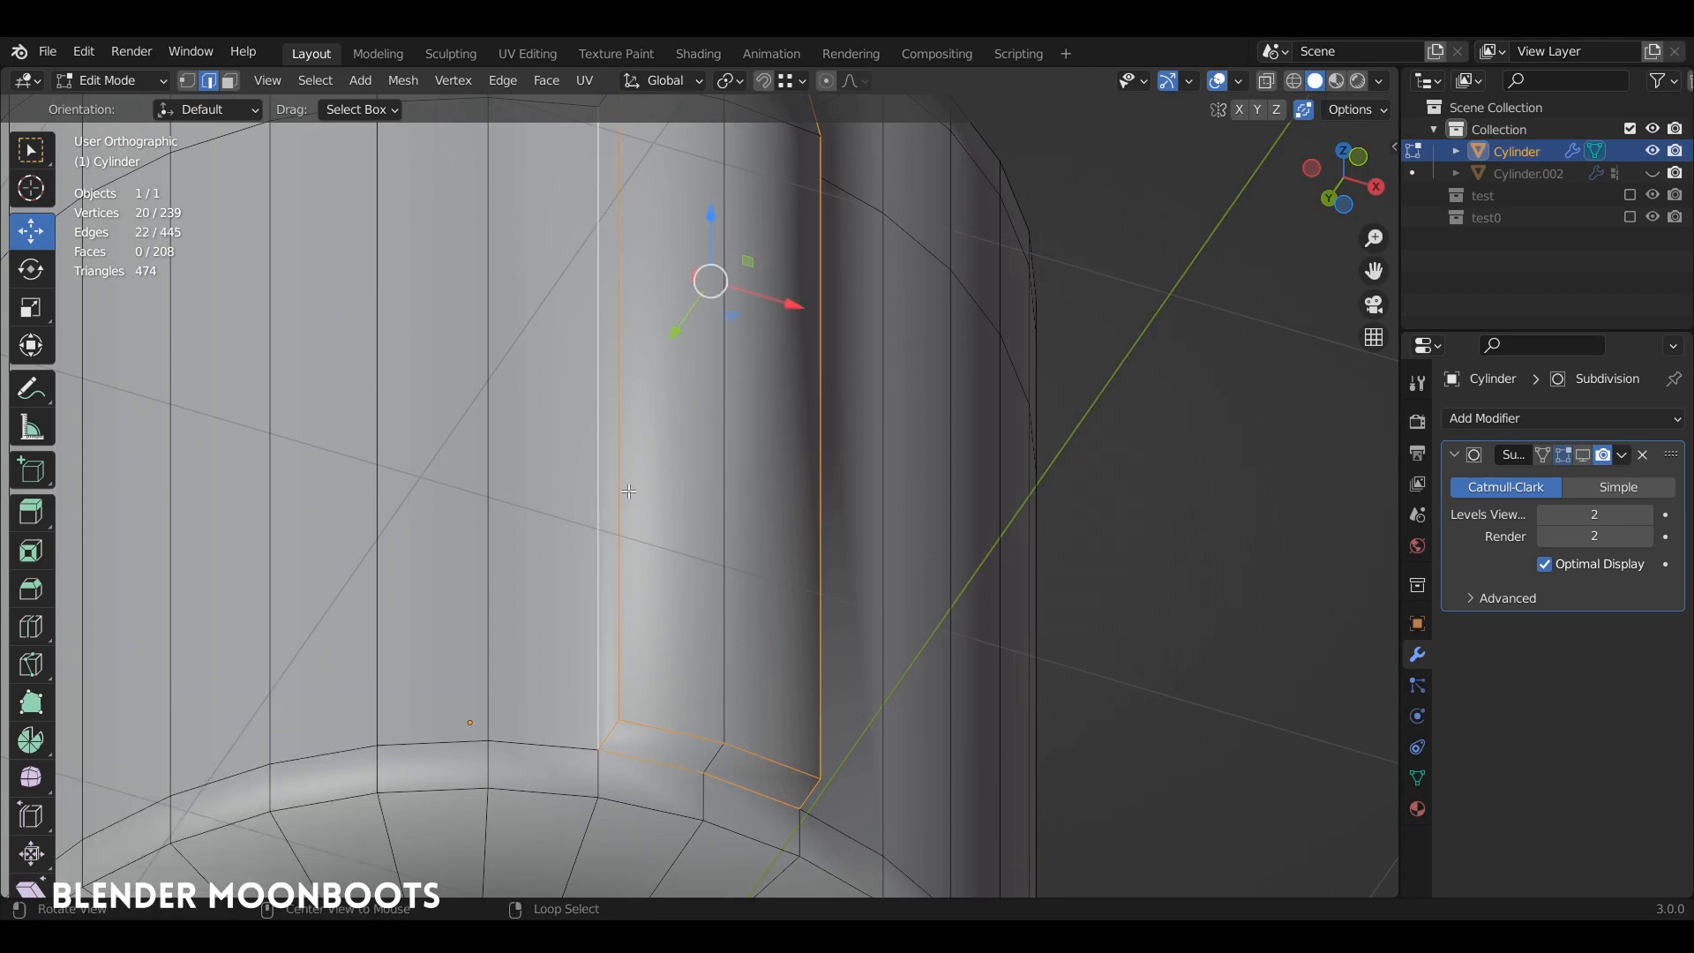
Bevel the selected outline edges with 2 segments and a width of about 0.0165 m.
middle_click_drag(629, 491, 544, 409)
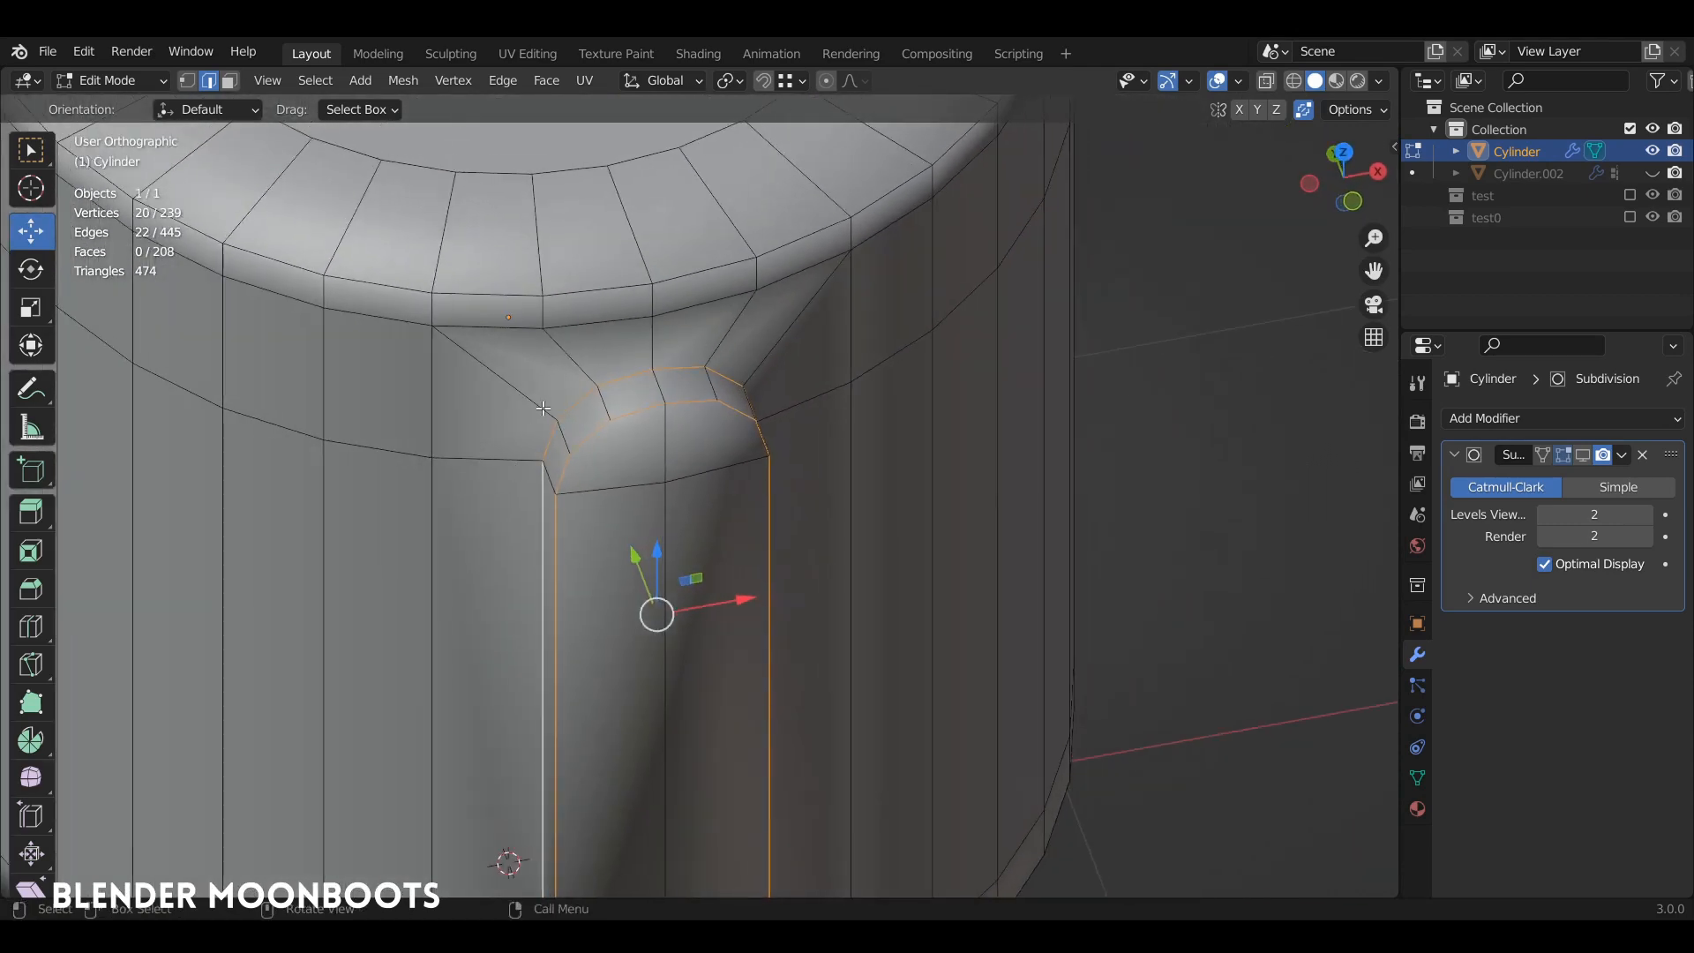
middle_click_drag(771, 419, 749, 330)
key("ctrl+b")
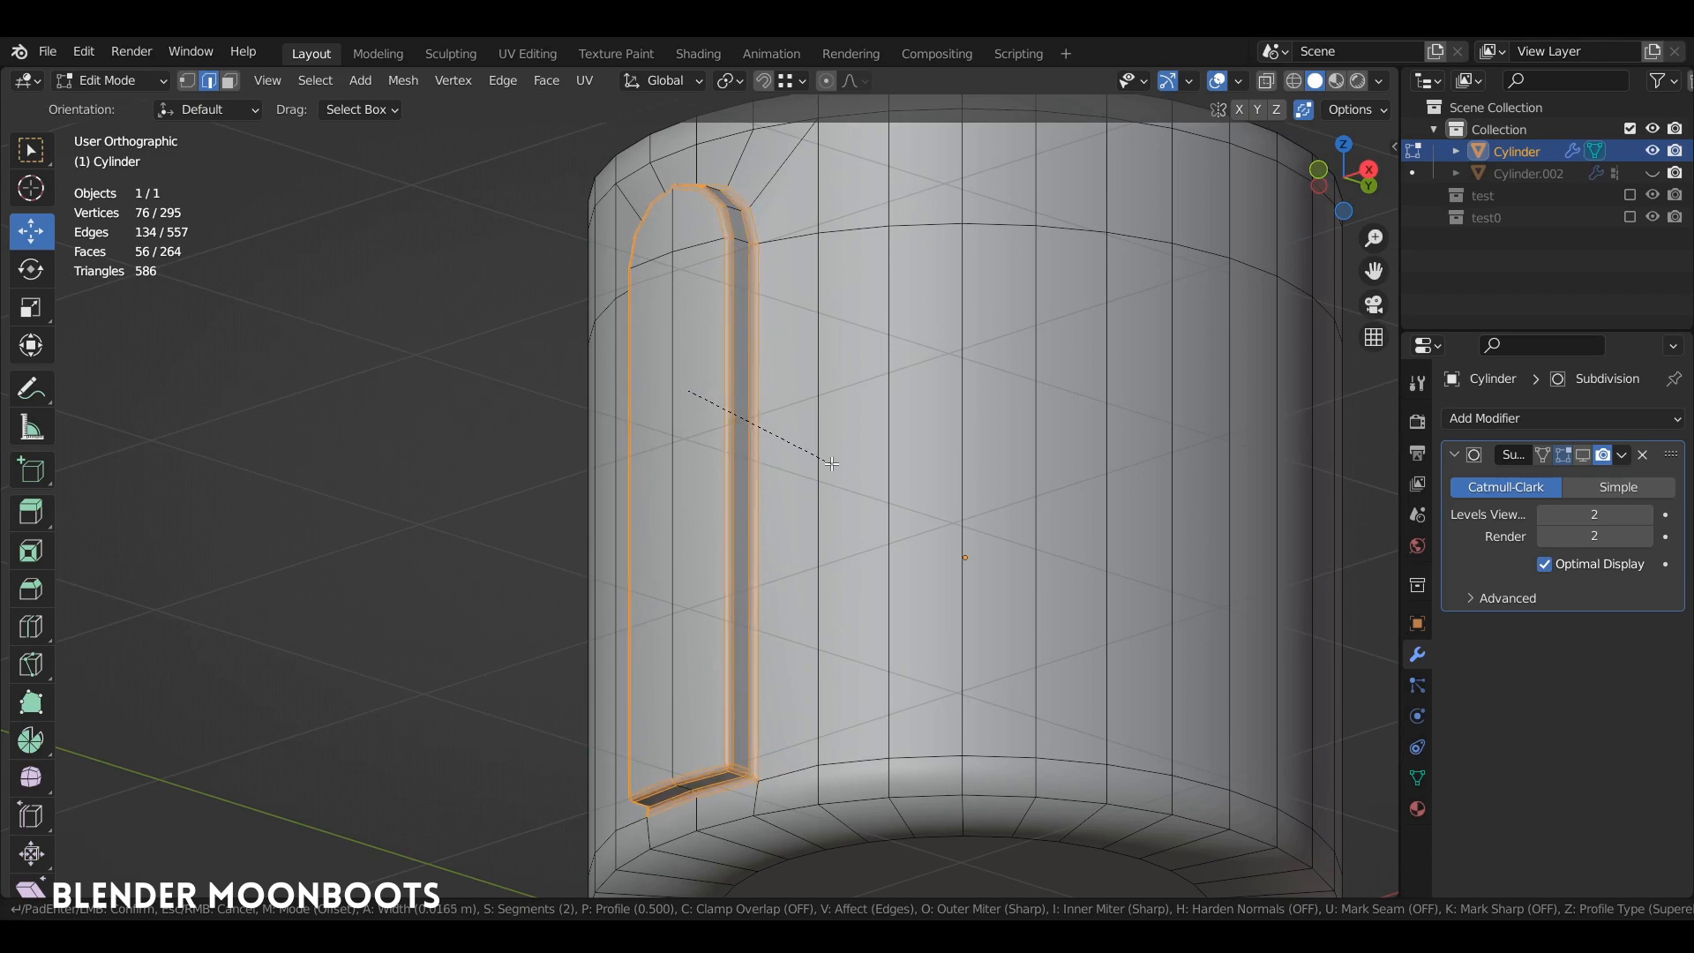
left_click(832, 463)
Return to Object Mode and show the Subdivision modifier in the viewport again.
middle_click_drag(815, 469, 1024, 530, "shift")
key("Tab")
middle_click_drag(968, 468, 1017, 408)
left_click(1581, 455)
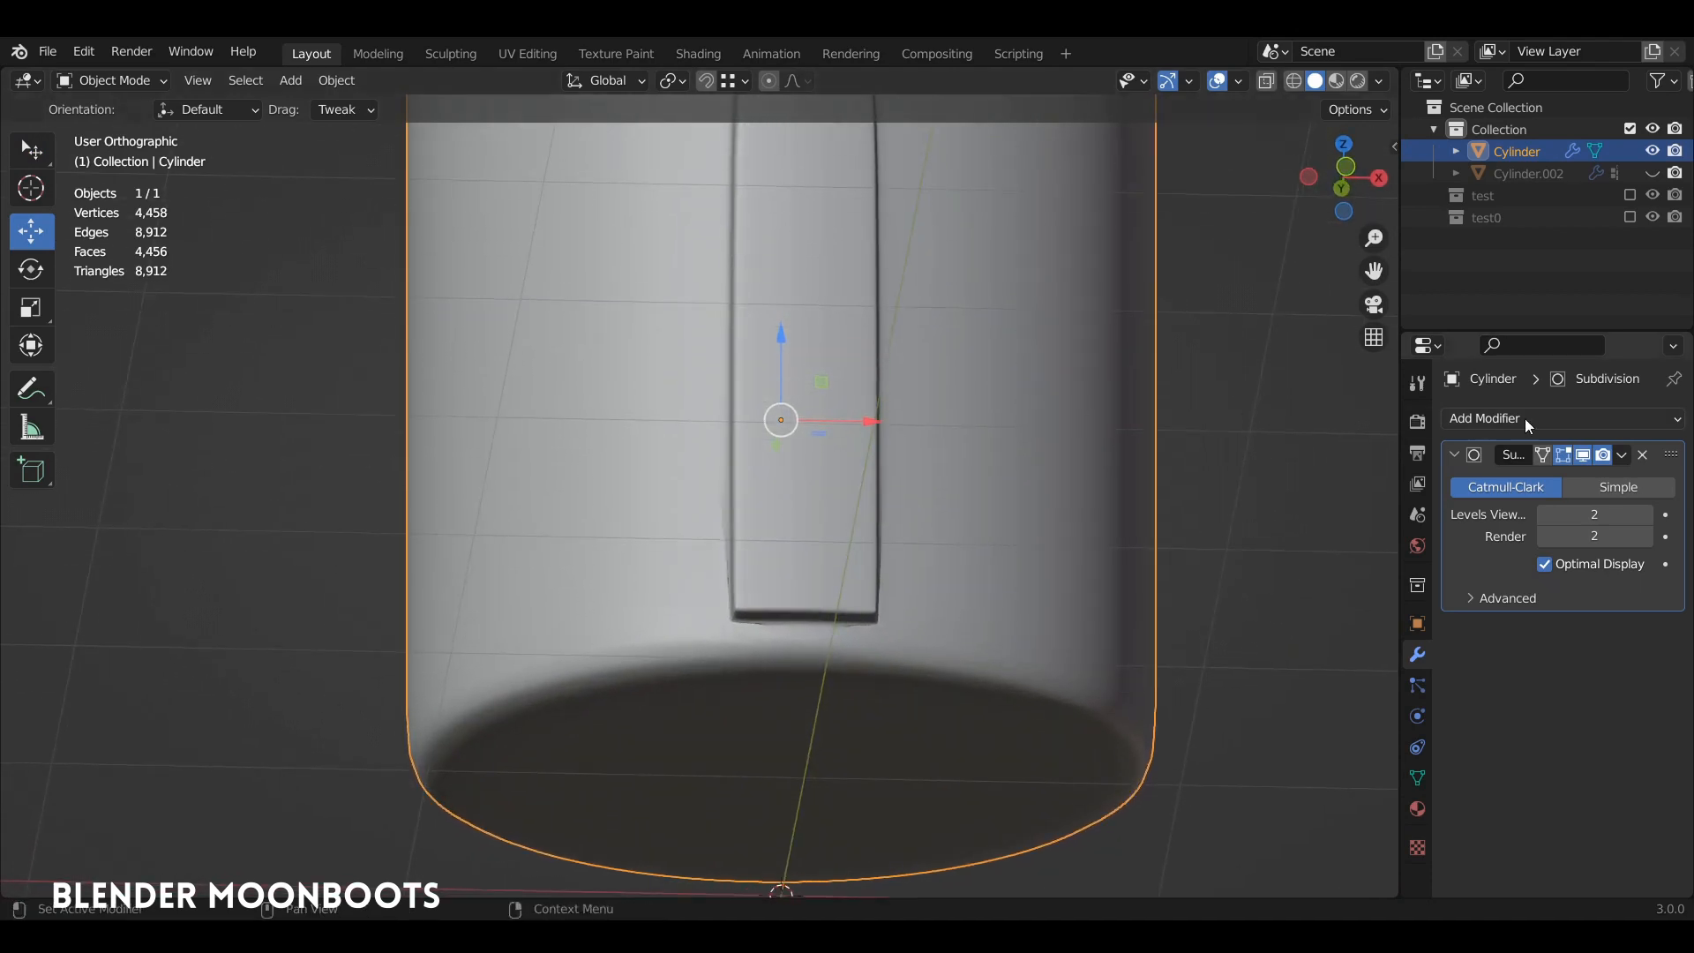
Examine the beveled raised shape's lower corners and overall shading, comparing the smoothed surface with the edit mesh.
middle_click_drag(1020, 474, 961, 446, "shift")
middle_click_drag(949, 483, 905, 439)
middle_click_drag(844, 442, 848, 485, "ctrl")
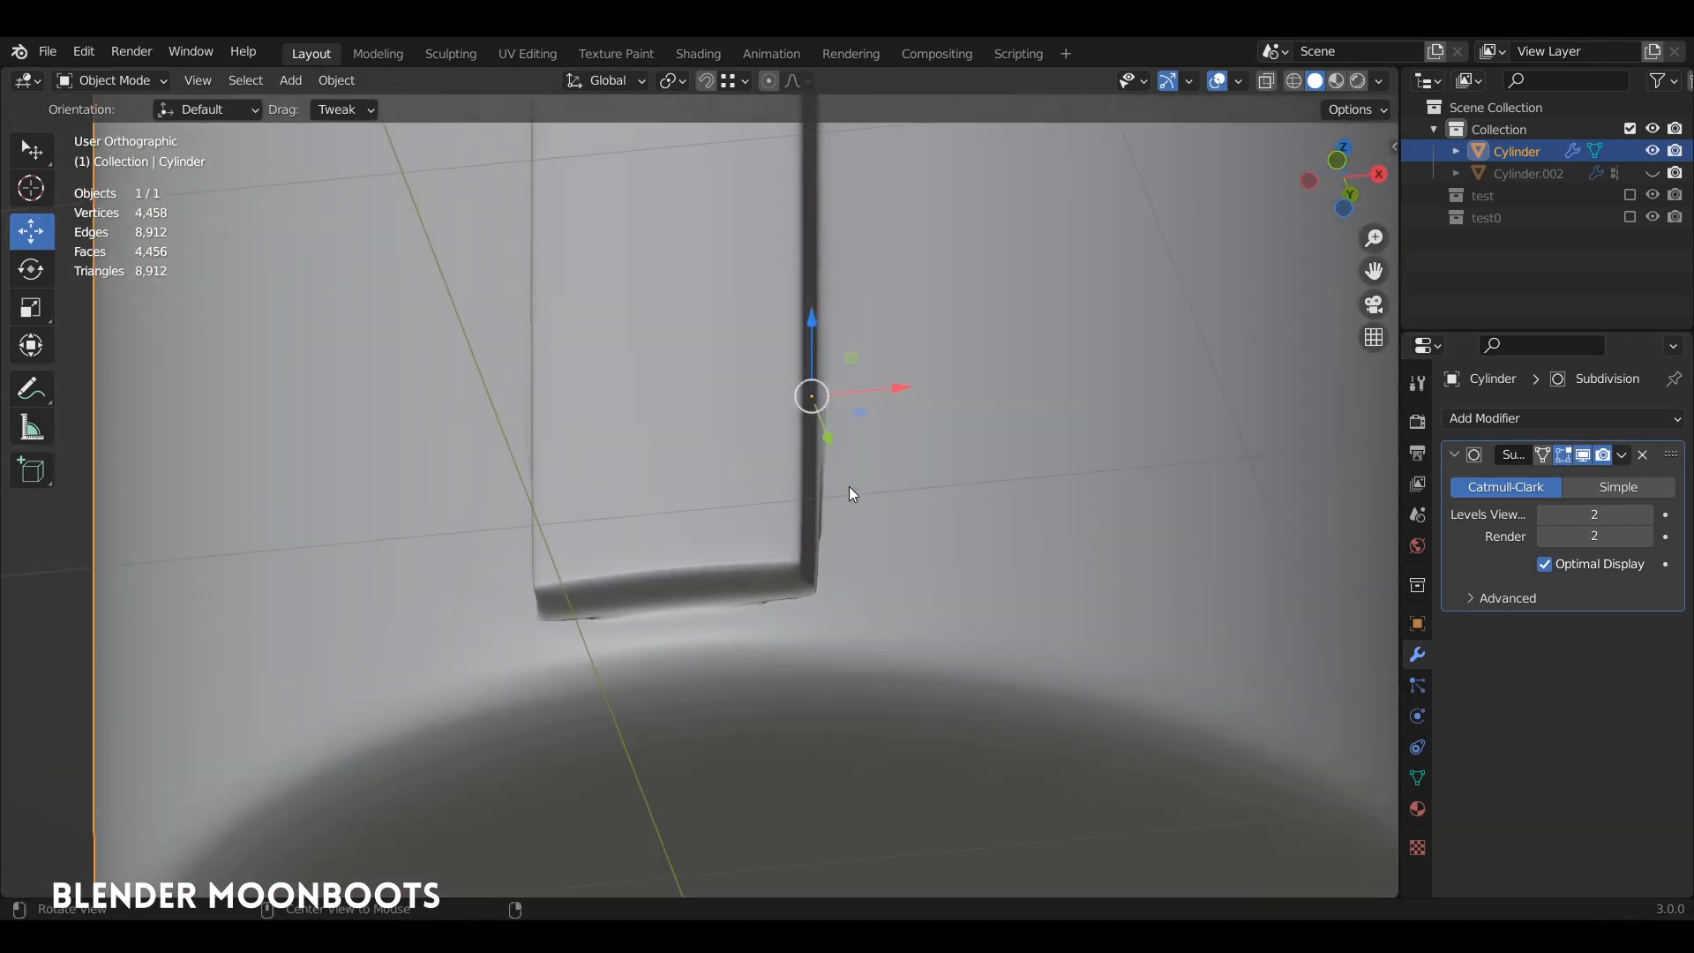
middle_click_drag(818, 562, 839, 687)
key("Tab")
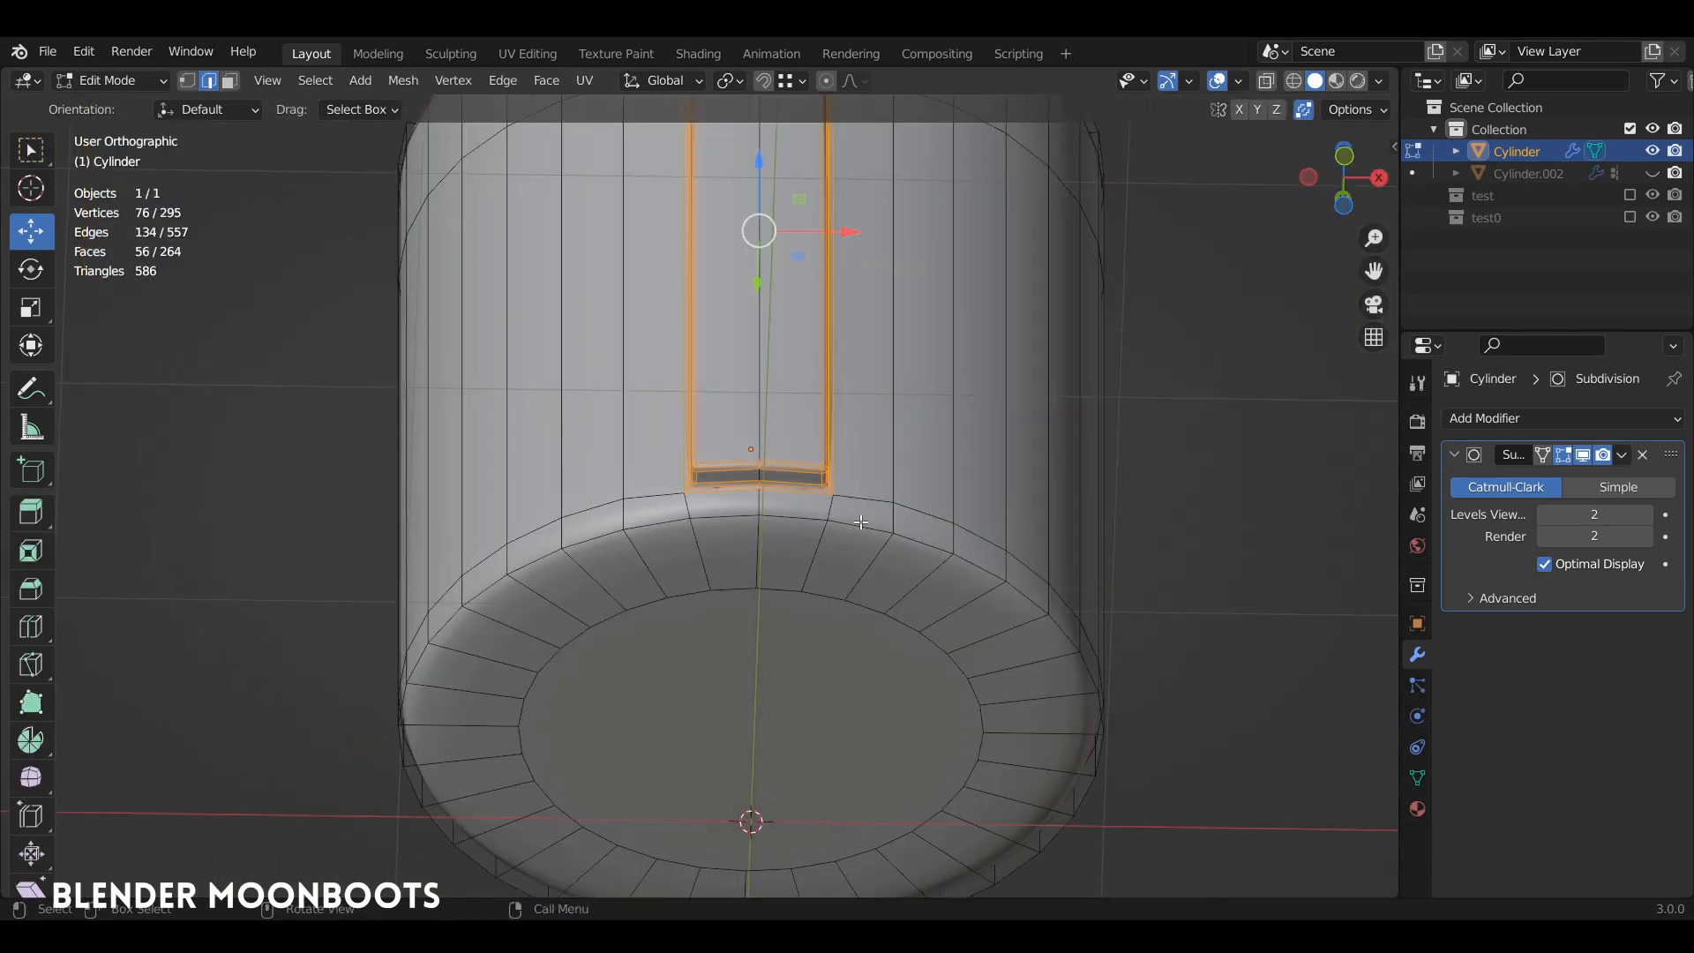
middle_click_drag(858, 526, 856, 637)
middle_click_drag(867, 491, 854, 722, "shift")
middle_click_drag(880, 364, 880, 573, "shift")
middle_click_drag(886, 528, 968, 383)
key("Tab")
middle_click_drag(969, 383, 919, 476, "ctrl")
key("Tab")
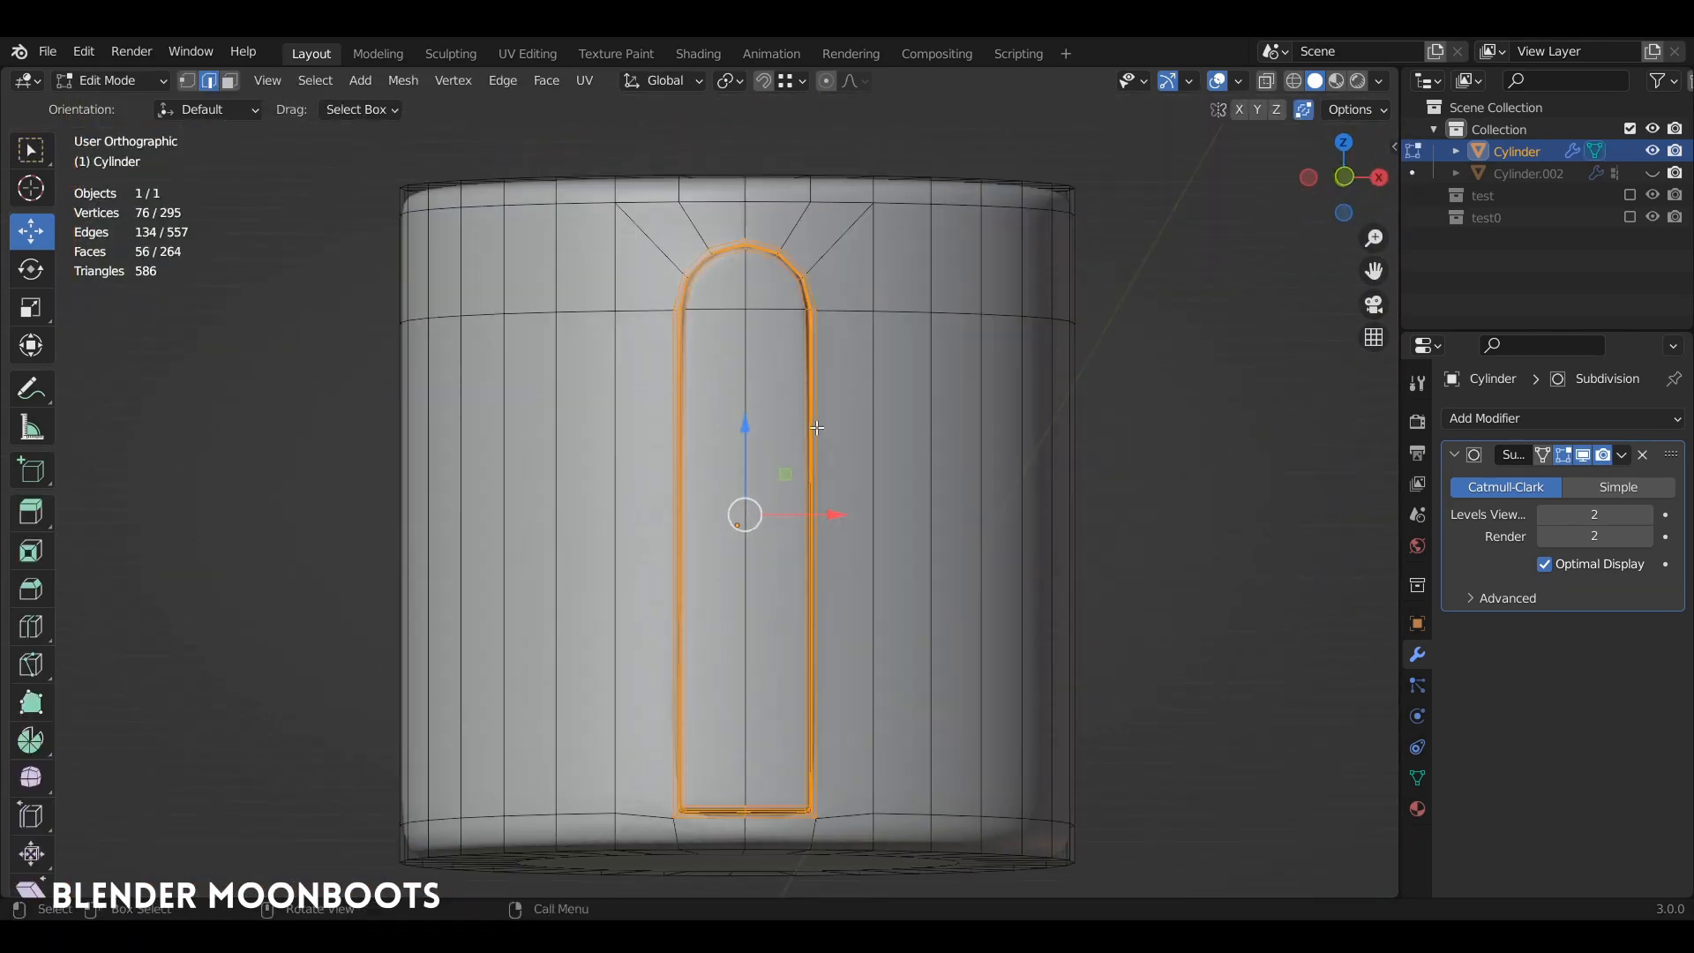
Add a loop cut around the cylinder just below the raised shape's rounded top, with a slide factor of -0.921.
key("ctrl+r")
left_click(841, 569)
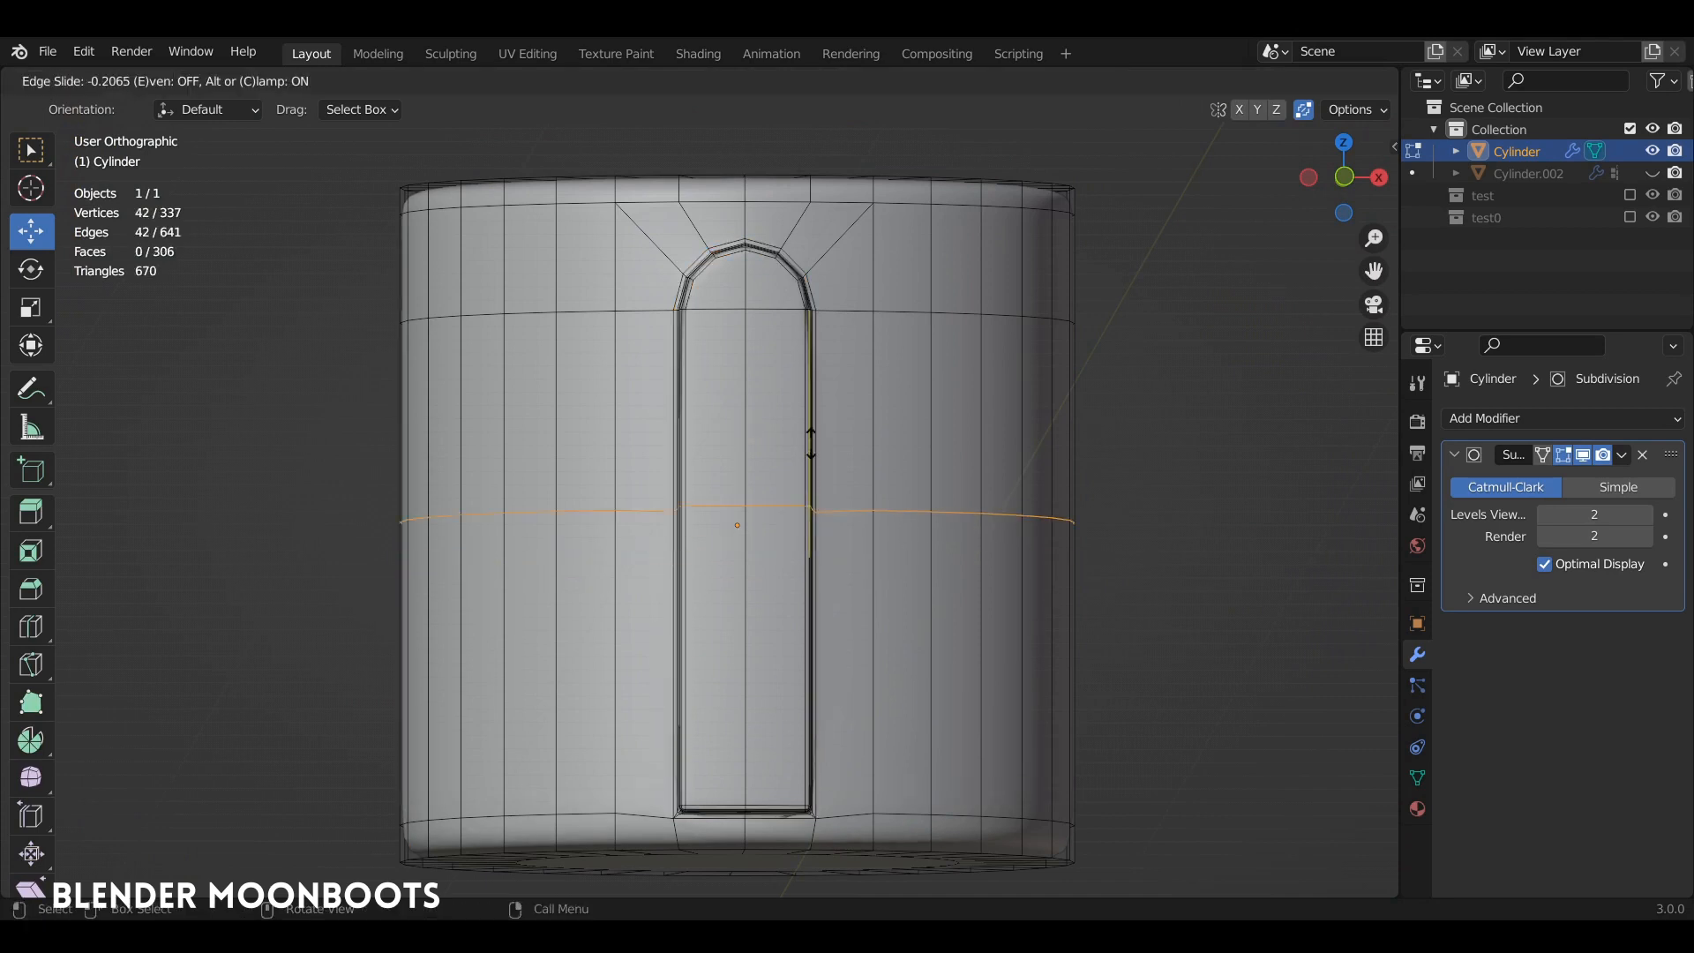
left_click(784, 304)
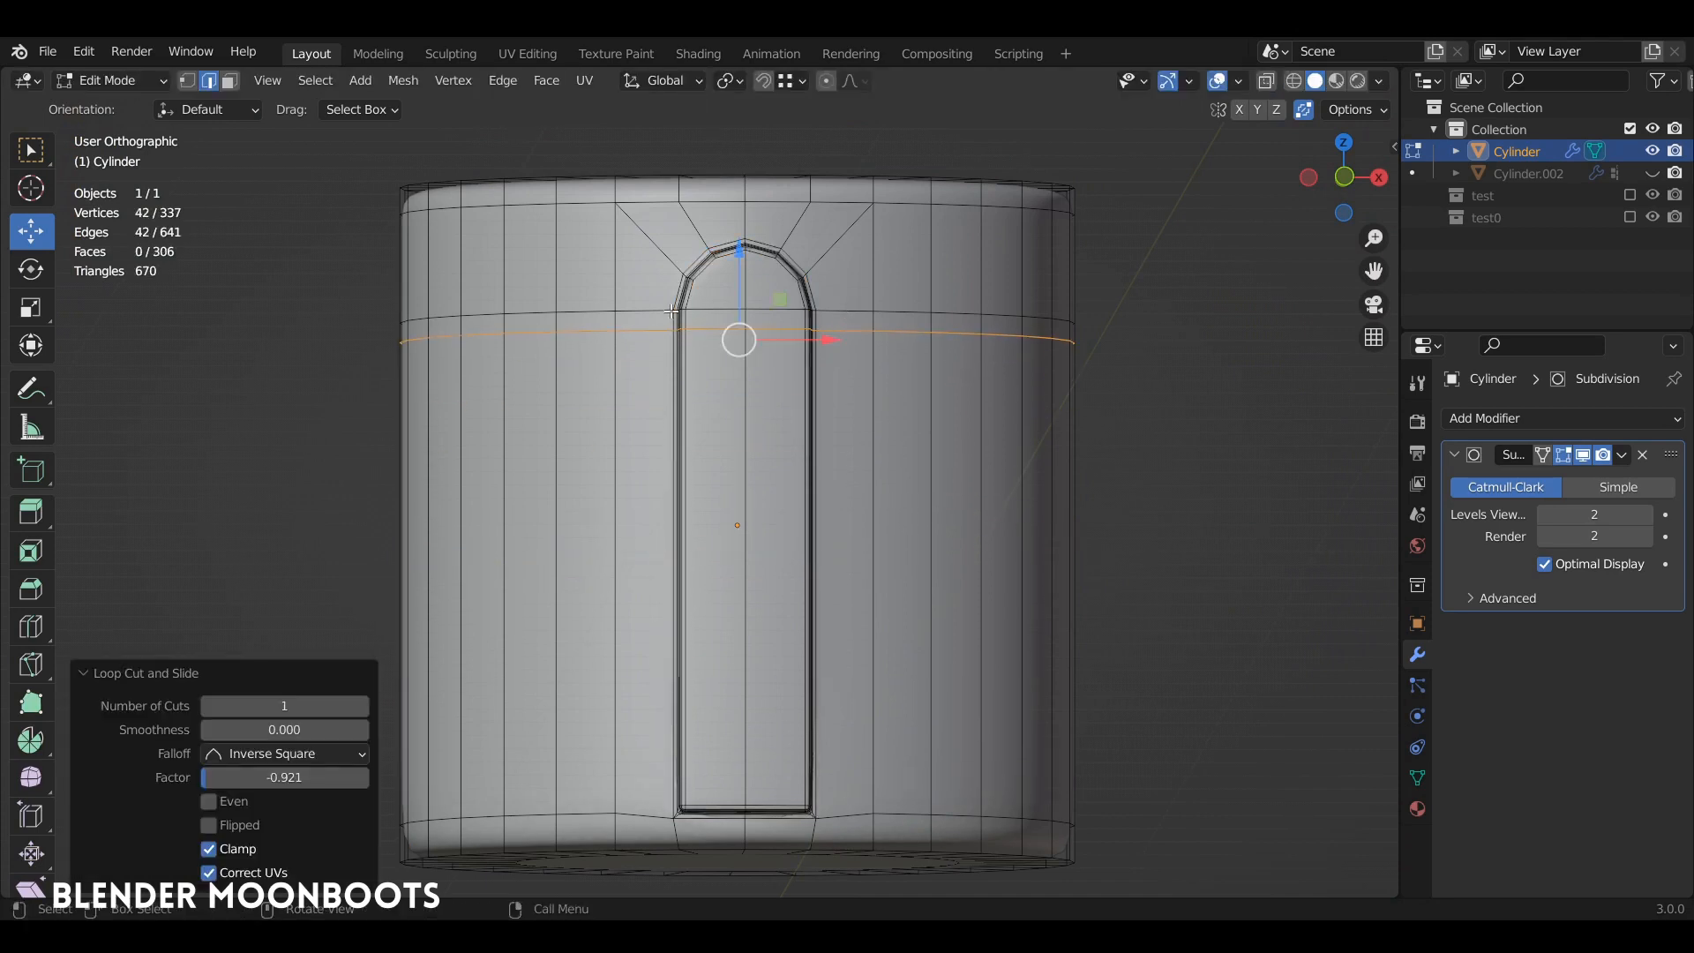
Examine the topology and shading around the raised shape's lower corner on its -X side.
middle_click_drag(817, 588, 829, 371, "shift")
middle_click_drag(822, 499, 821, 375, "ctrl")
middle_click_drag(873, 530, 880, 387, "shift")
middle_click_drag(883, 388, 933, 386)
middle_click_drag(970, 494, 974, 423, "ctrl")
middle_click_drag(1084, 452, 1009, 422, "shift")
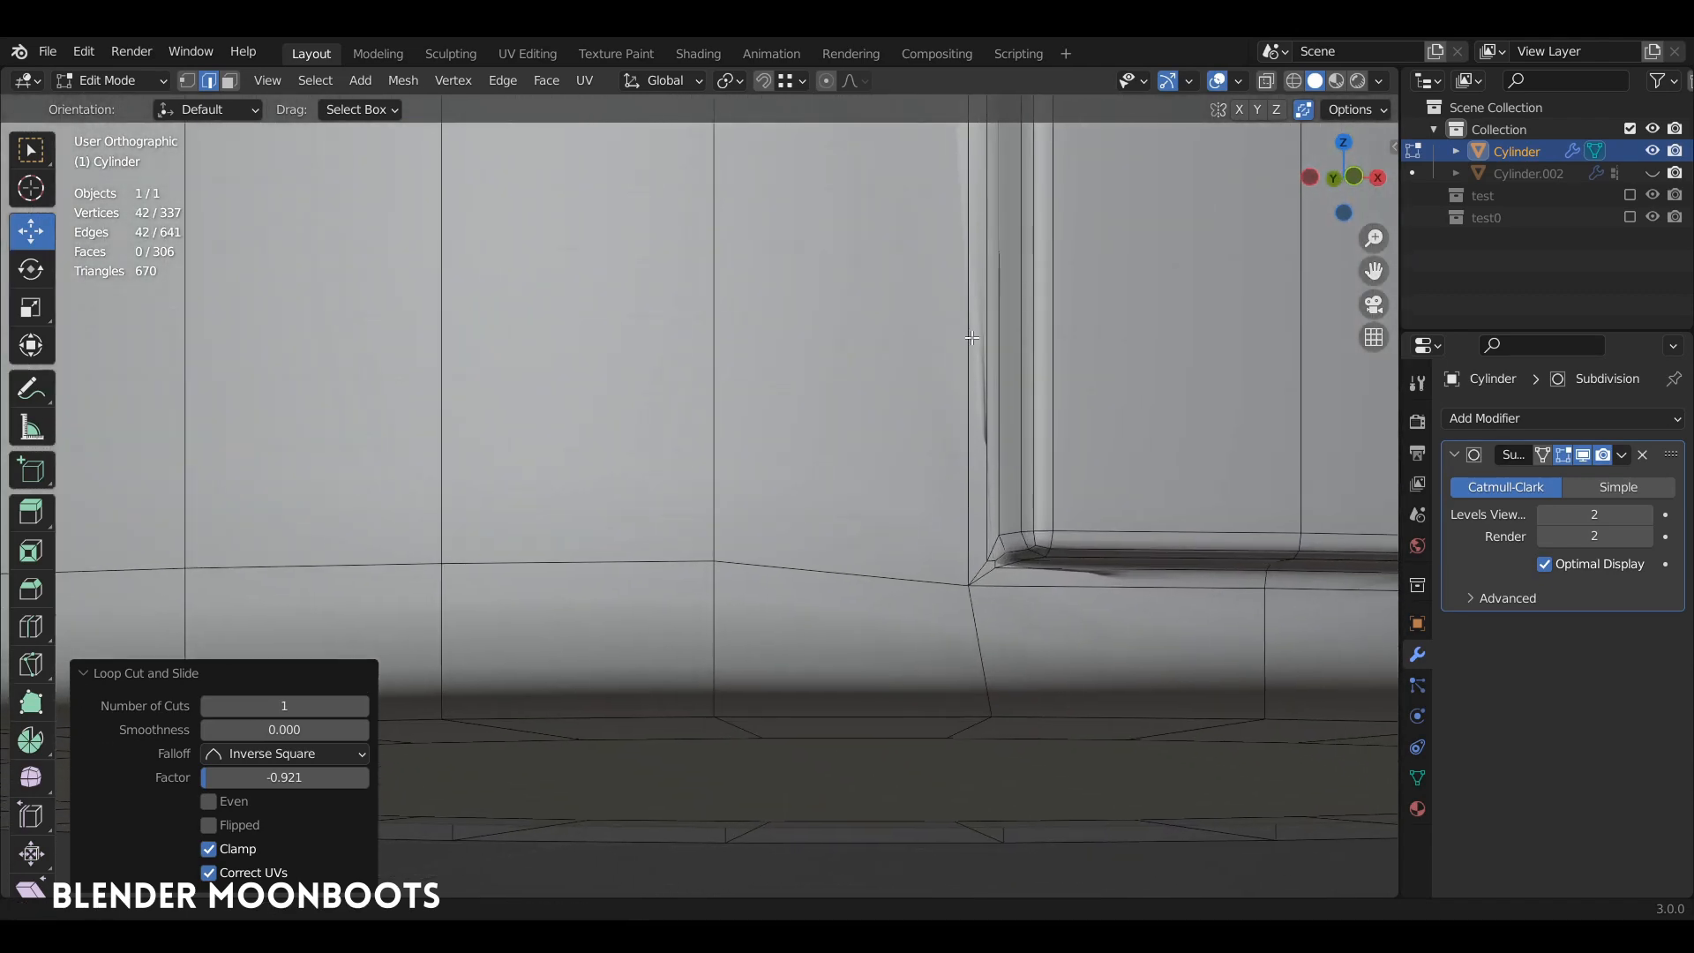
key("Tab")
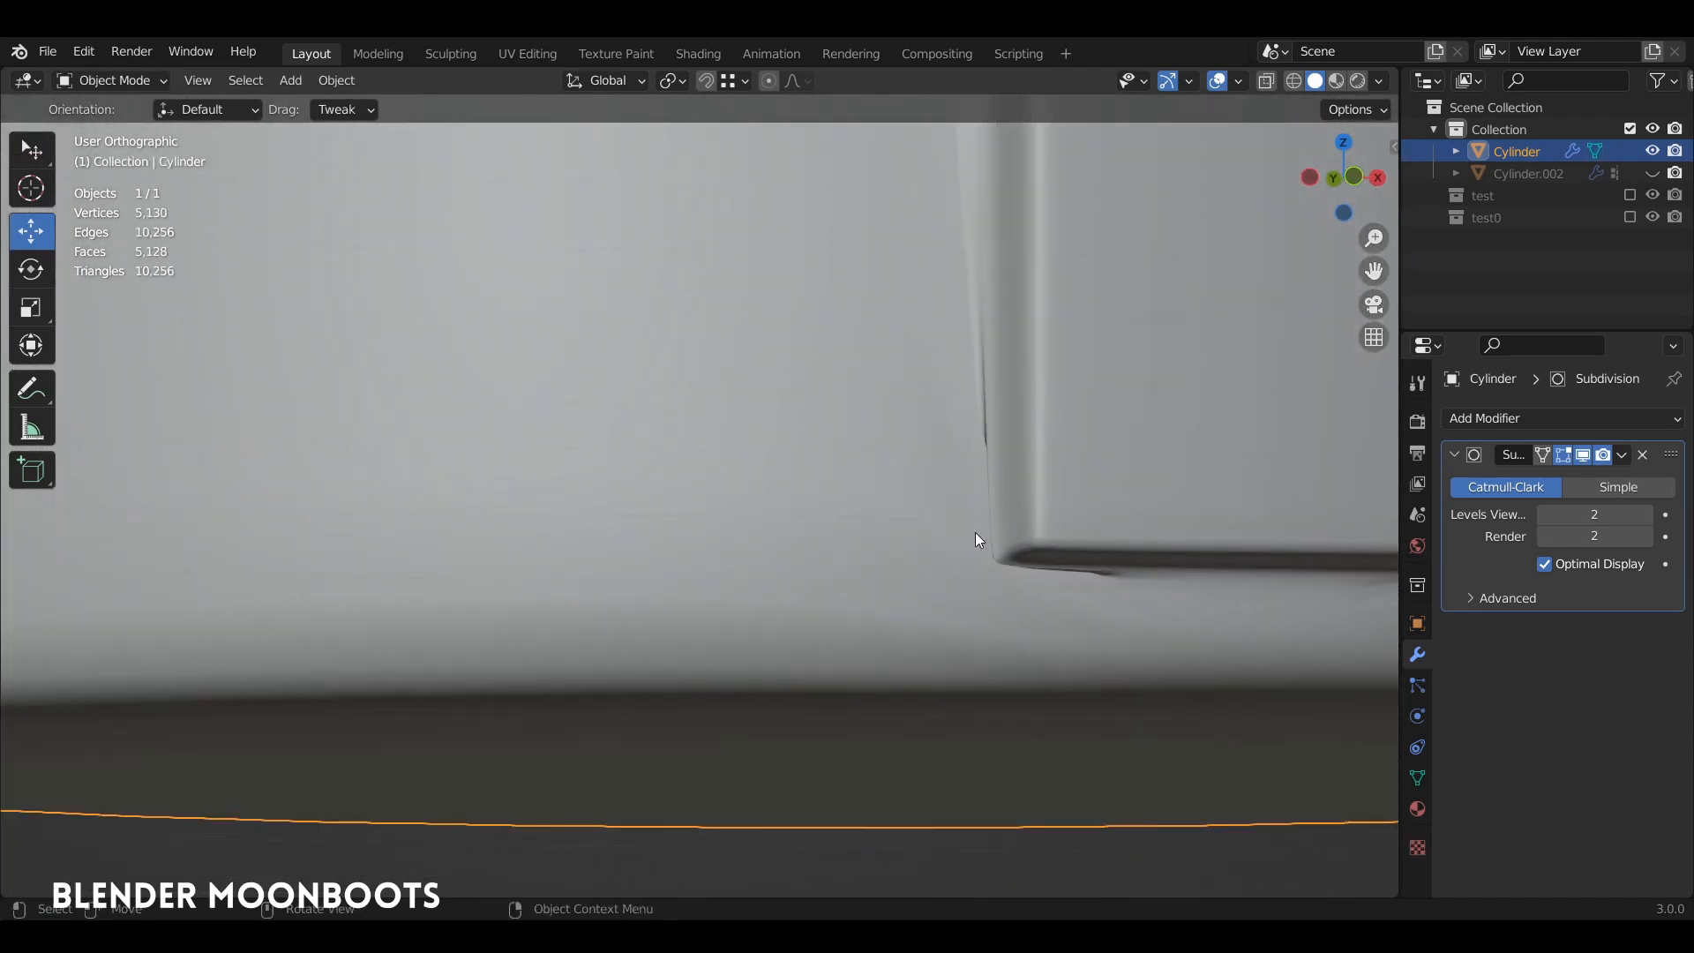
key("Tab")
middle_click_drag(987, 517, 1081, 428)
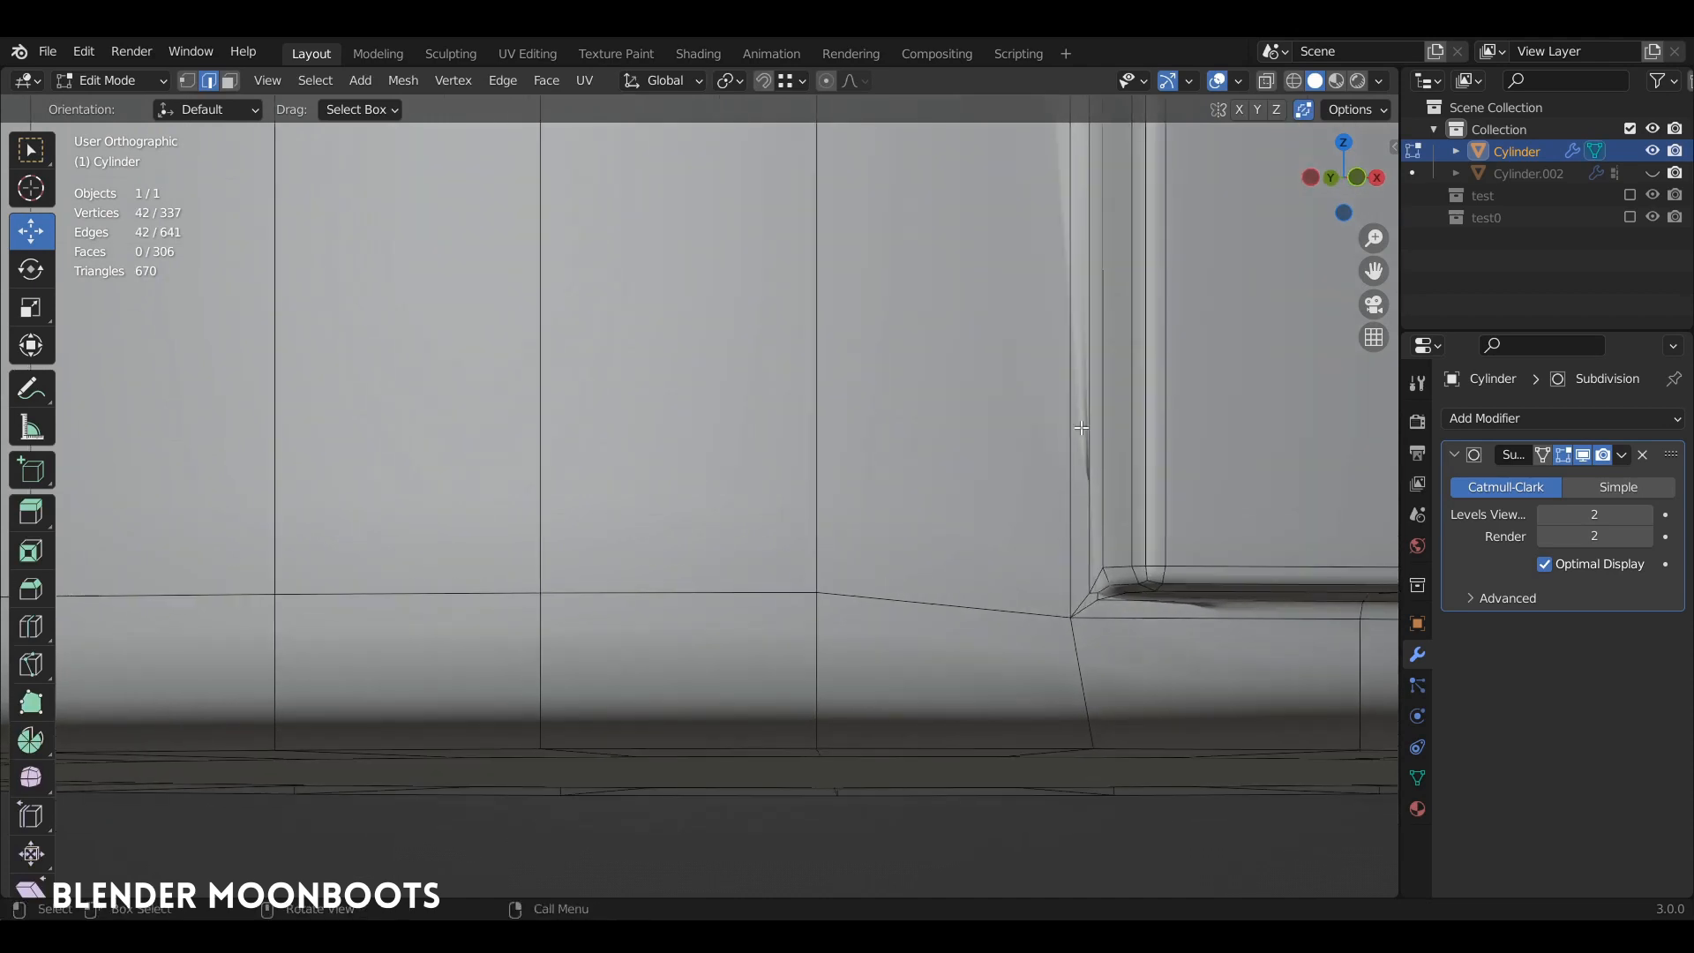
Connect the lower corner's bevel vertex to the neighbouring vertex on the cylinder's lower edge loop, with Subdivision hidden in the viewport.
key("1")
left_click(1101, 565)
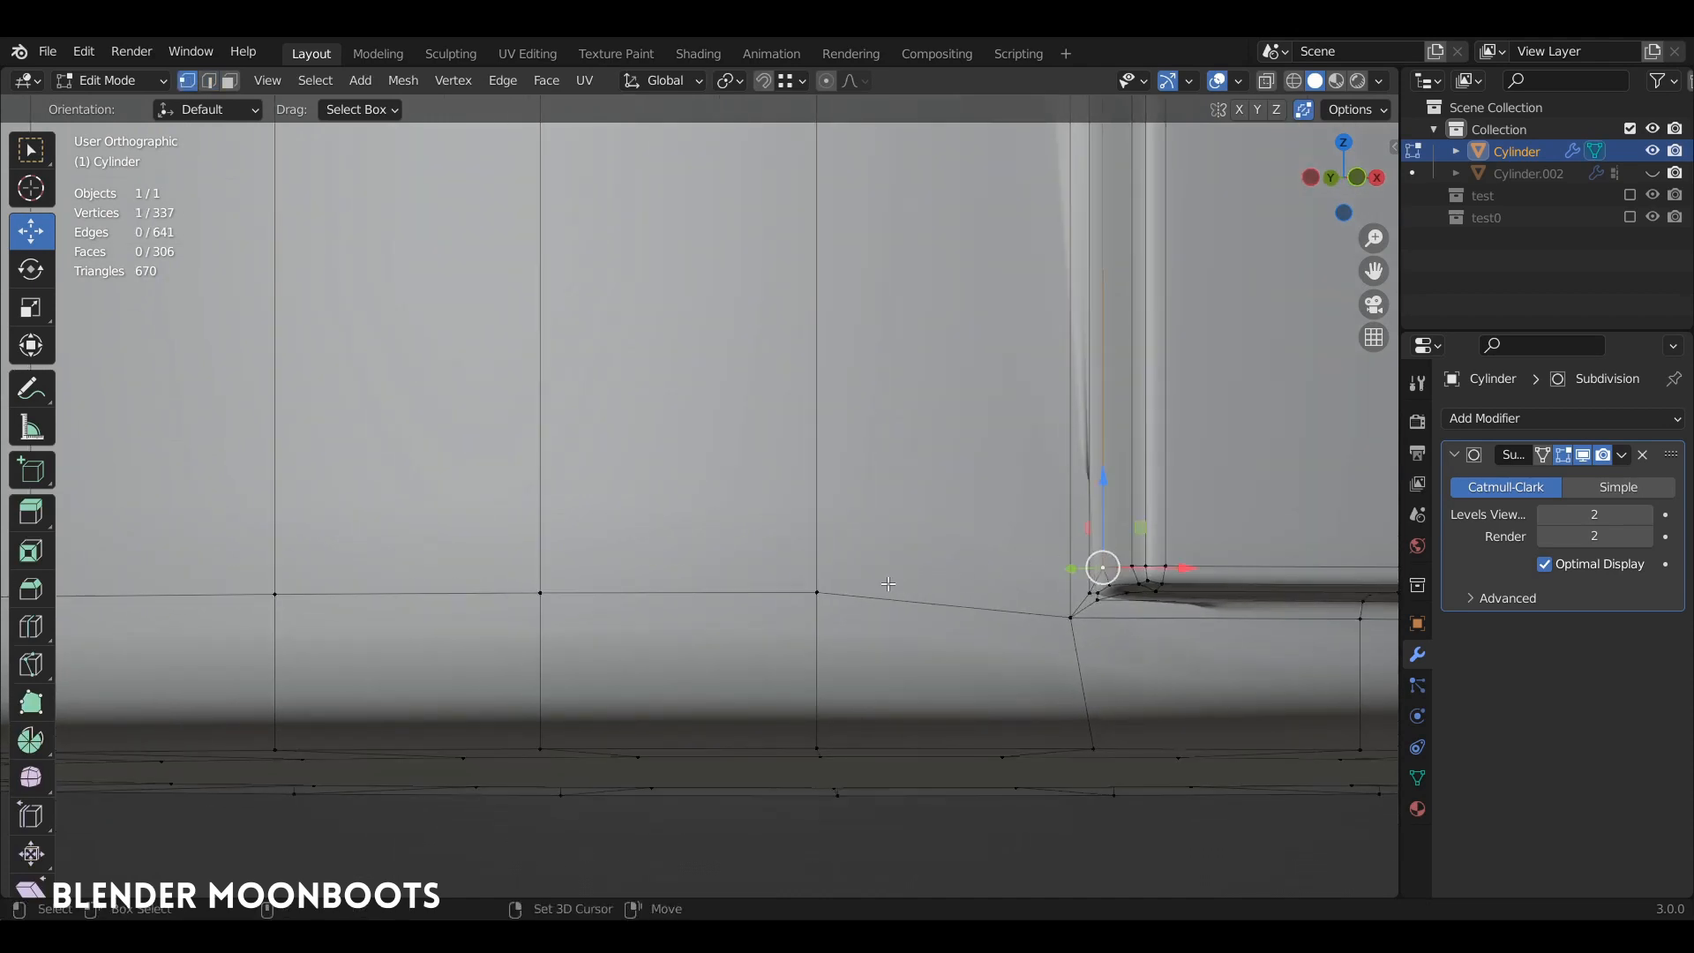
left_click(812, 594, "shift")
middle_click_drag(1144, 536, 946, 536, "shift")
key("j")
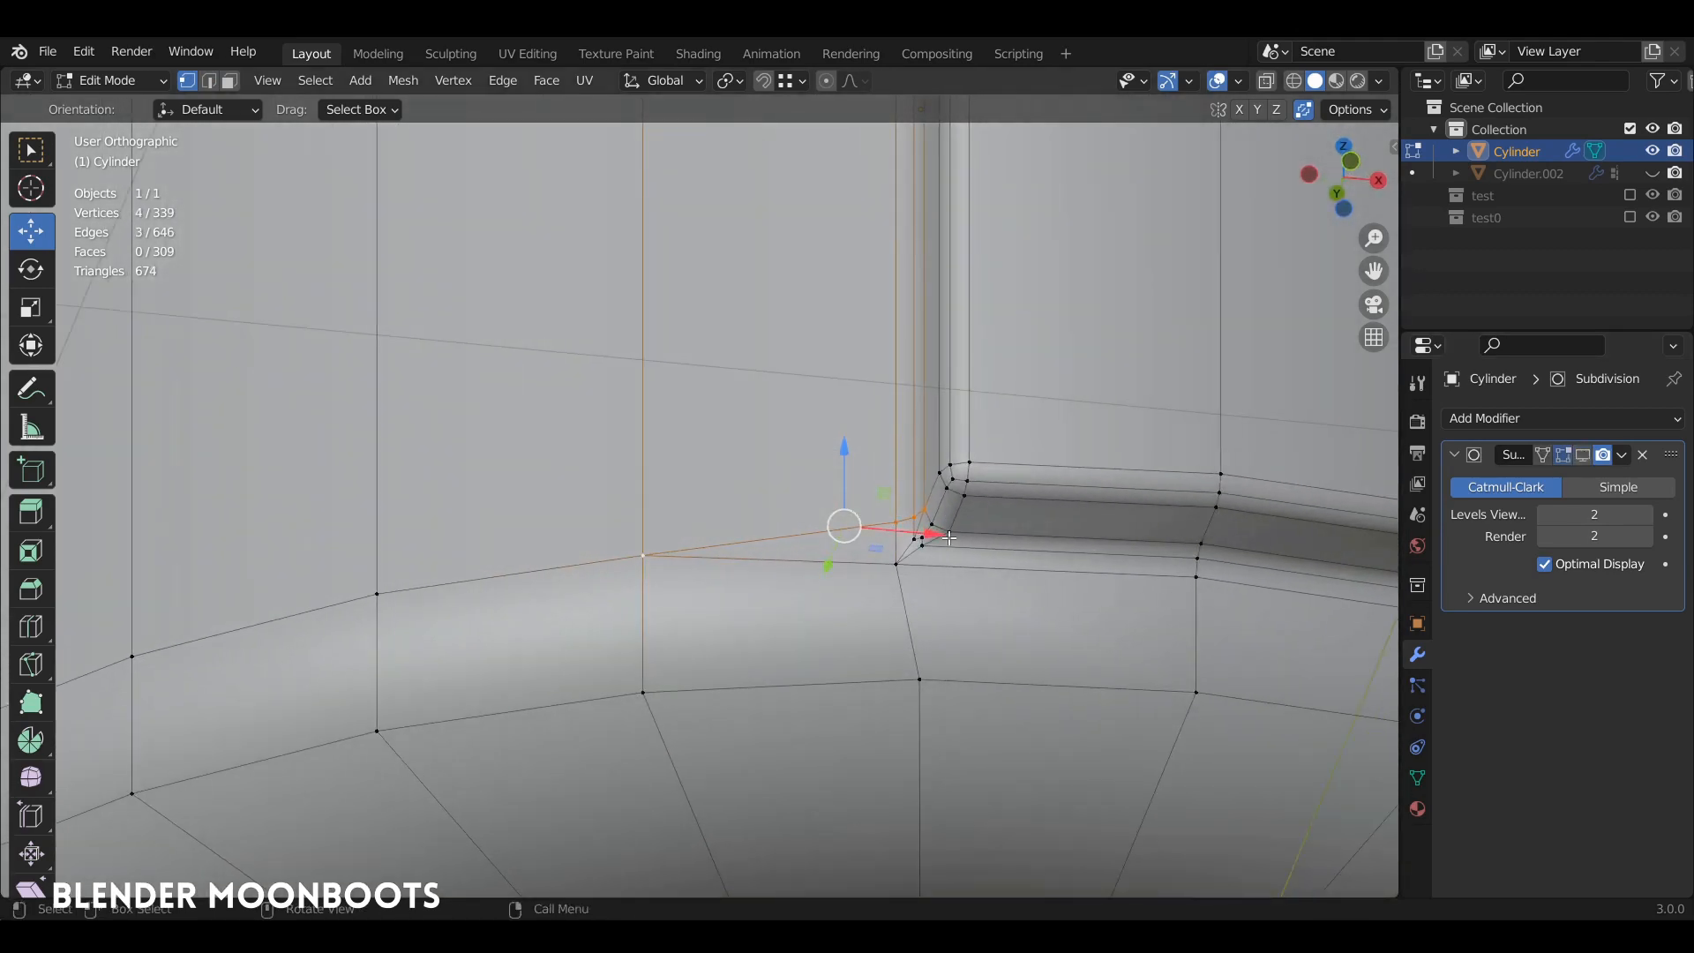
Add a centred loop cut around the lower rim band beneath the raised shape.
left_click(947, 536)
scroll(918, 675, "down", 4)
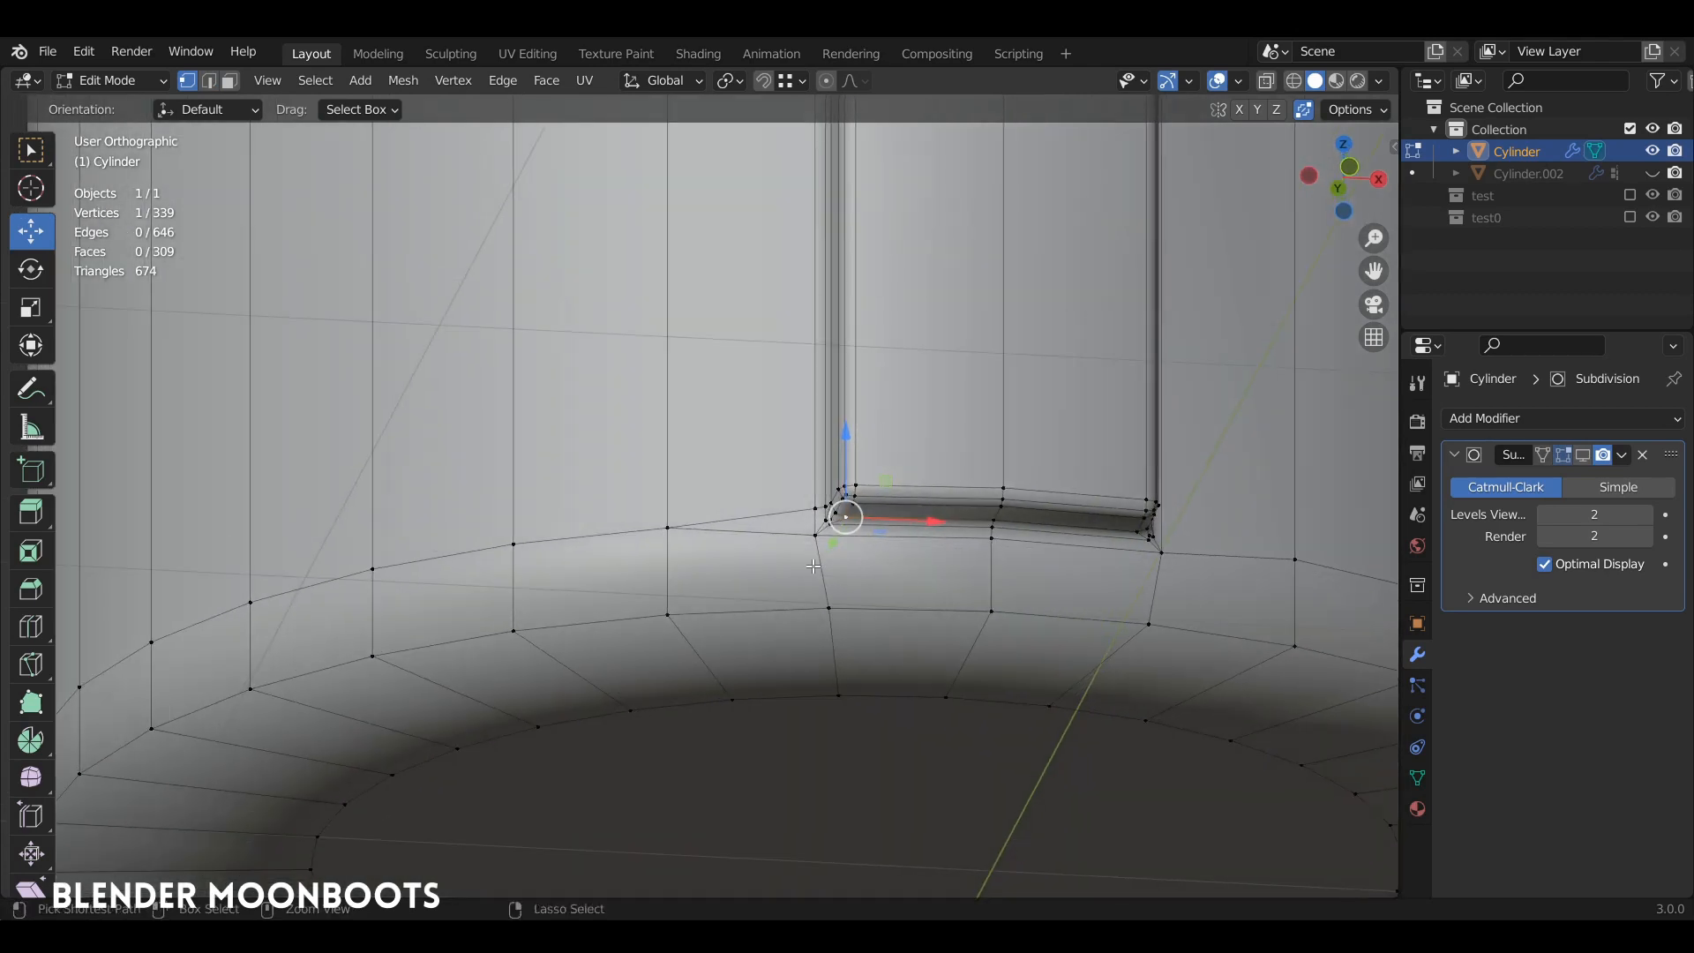
key("ctrl+r")
left_click(813, 567)
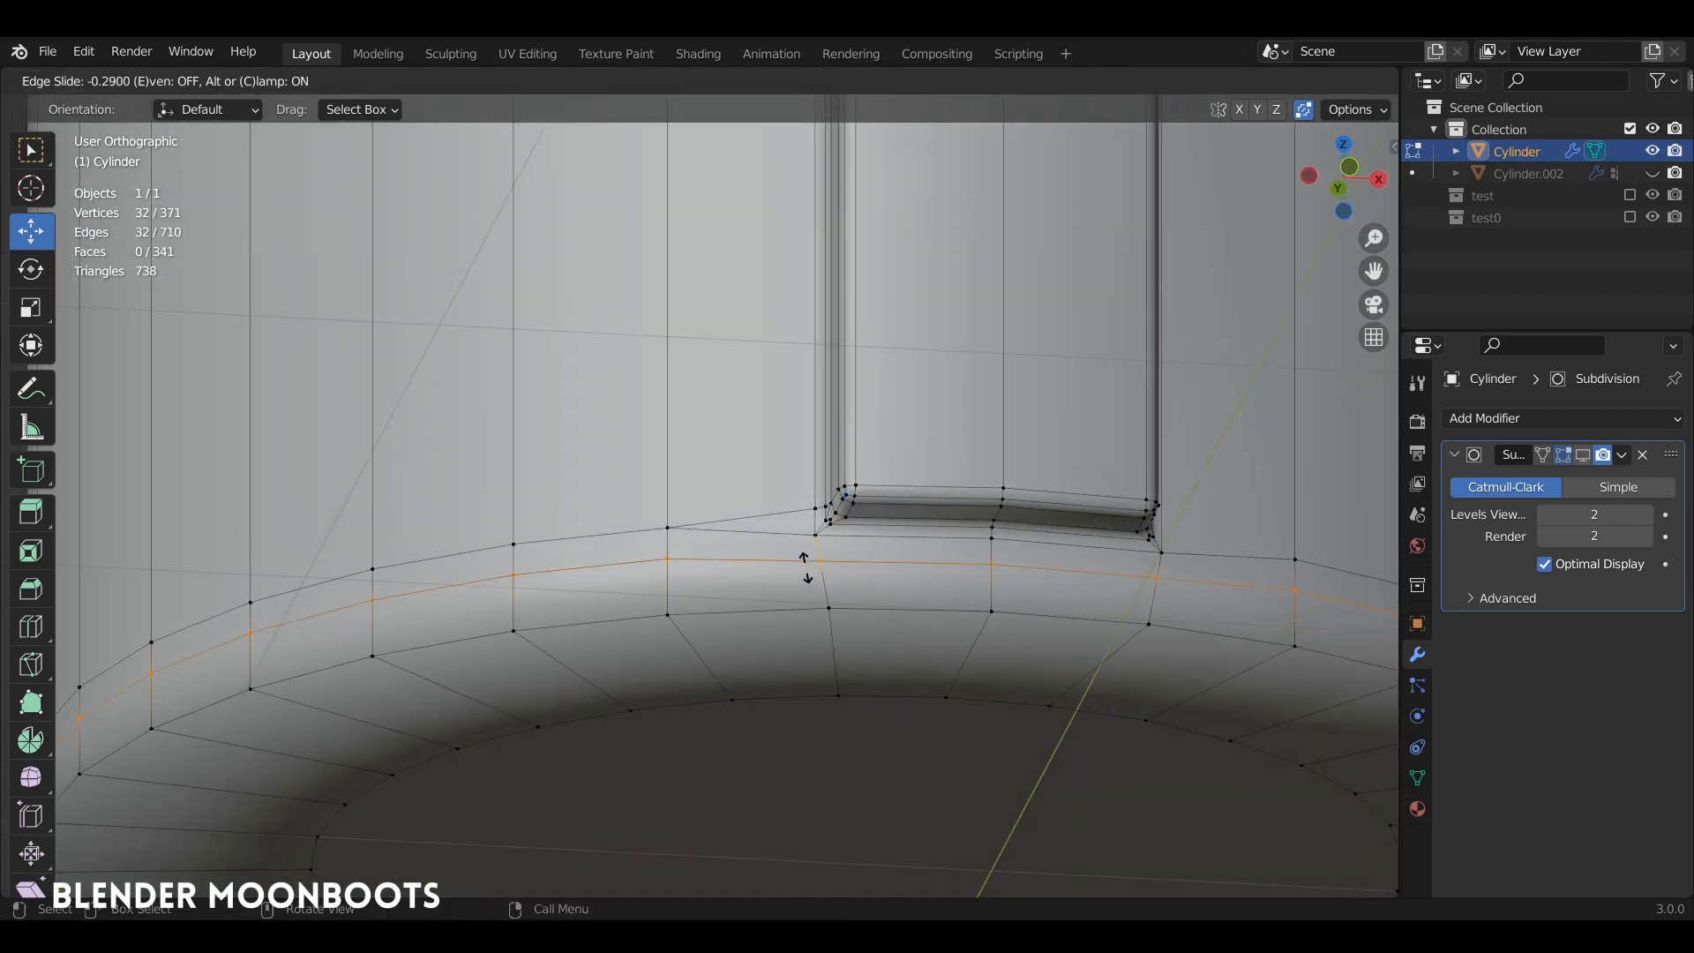
right_click(813, 567)
scroll(877, 501, "up", 1)
scroll(877, 501, "up", 3)
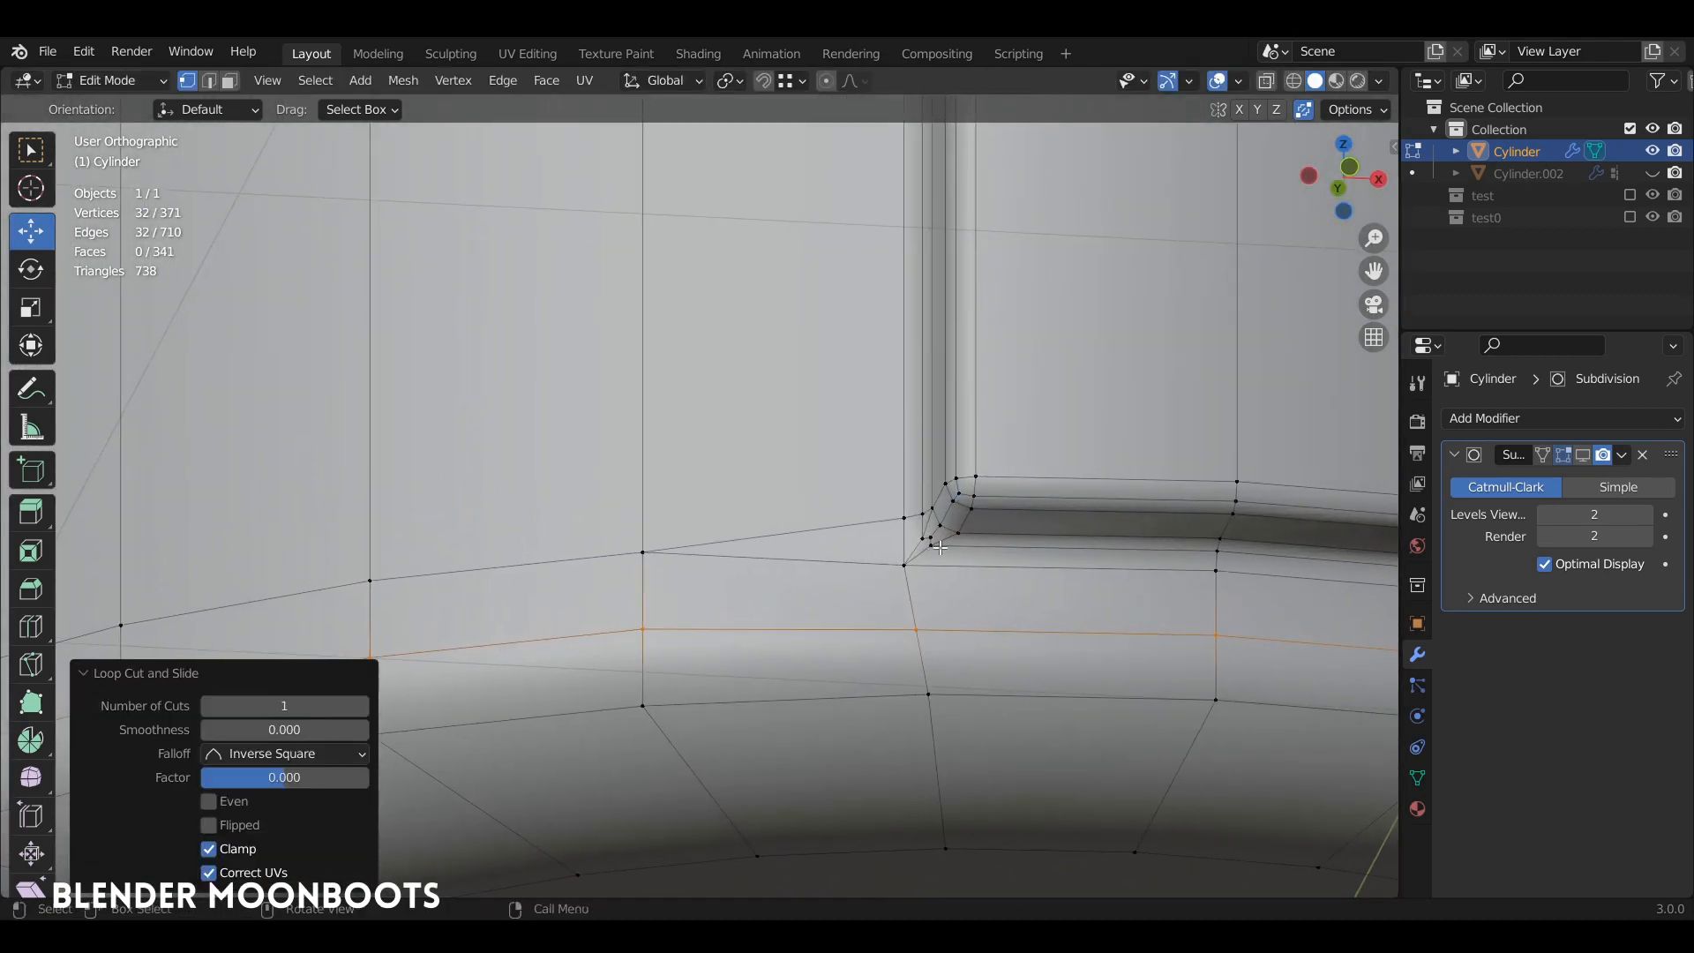
Connect the lower corner's bevel vertices to the new rim loop, linking the outer corner vertex to the adjacent loop vertex.
left_click(942, 545)
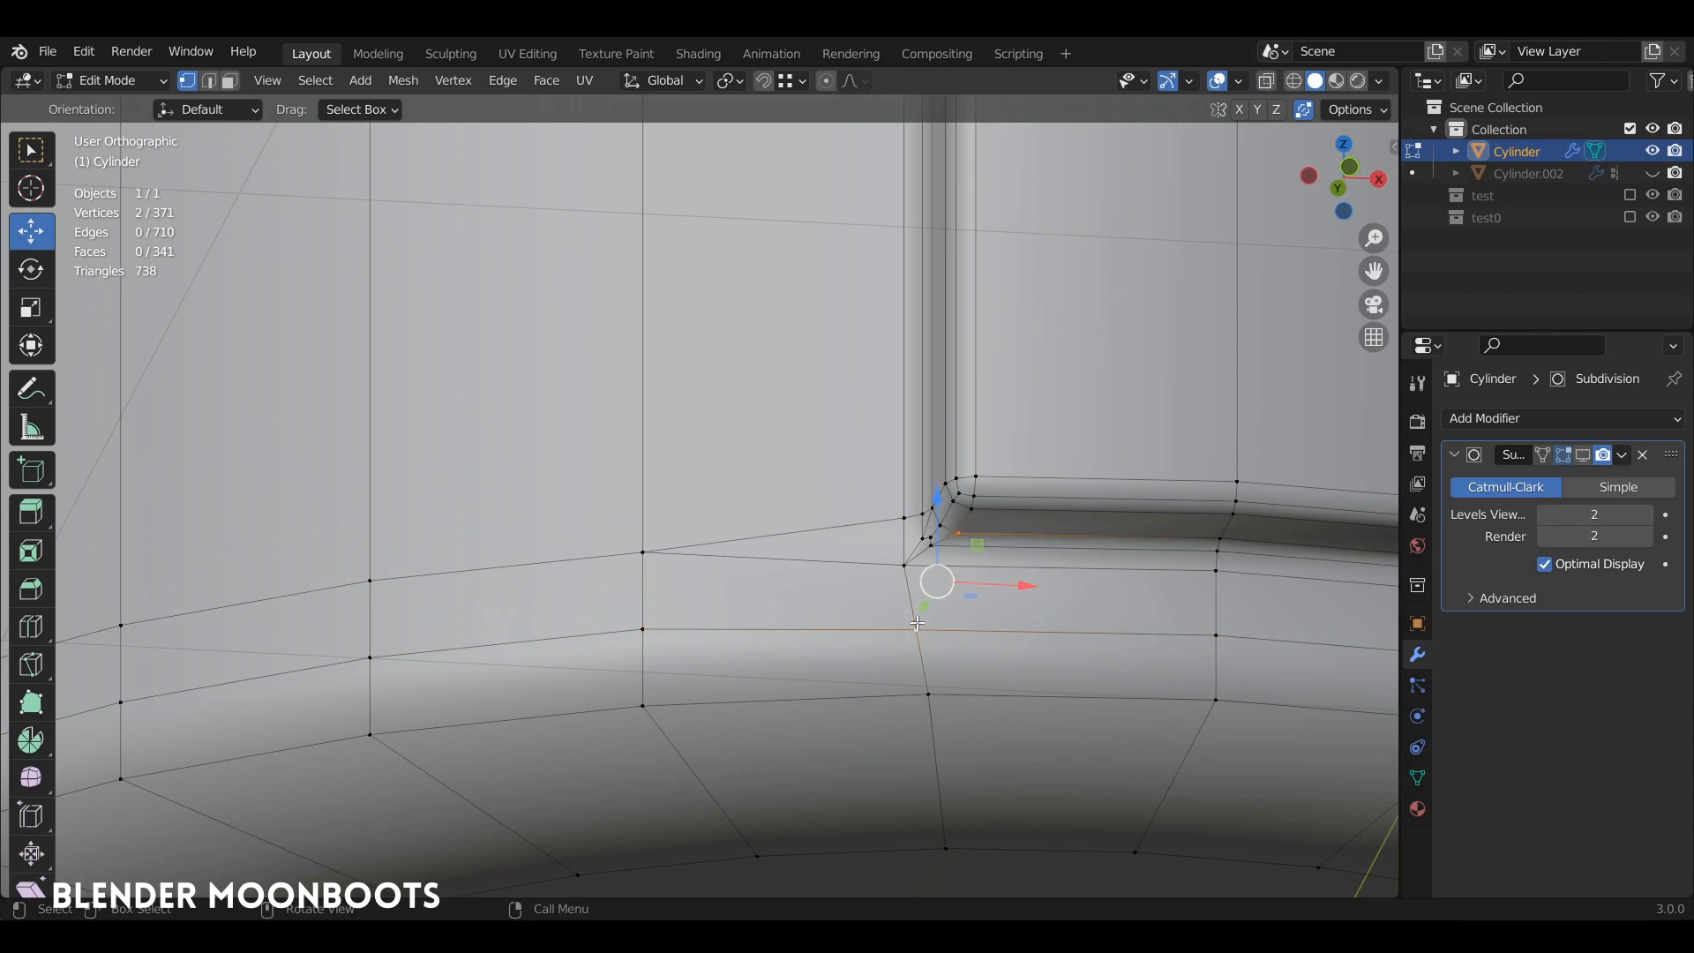
key("j")
left_click(899, 568)
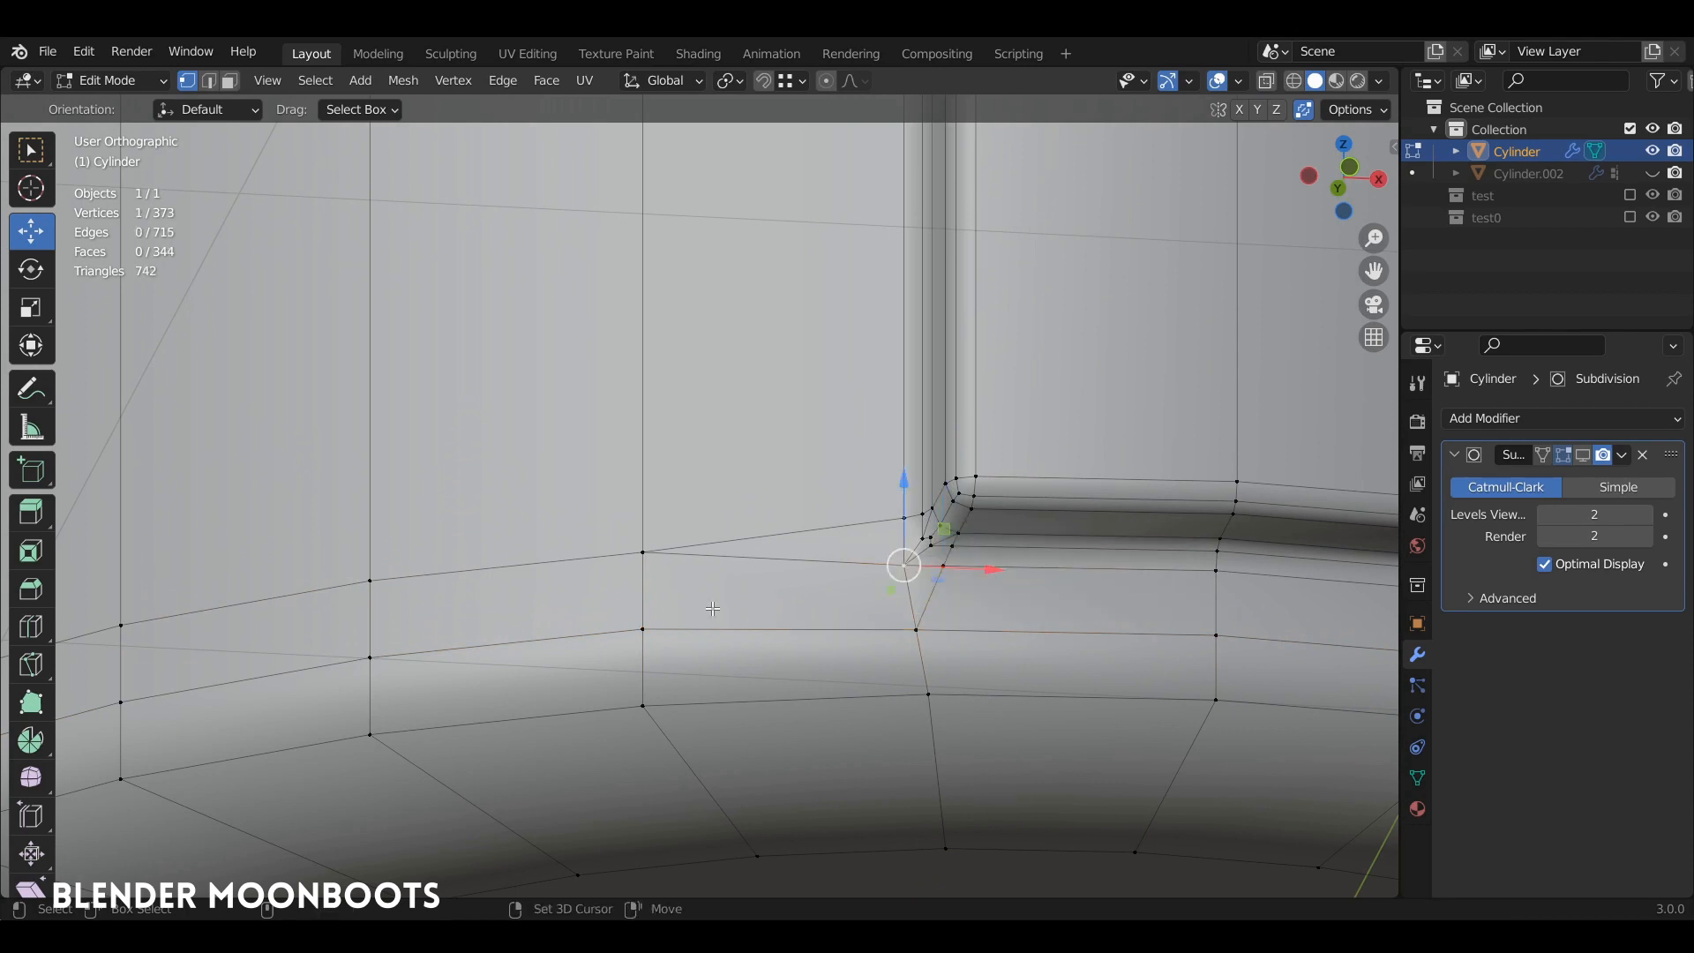
left_click(653, 621, "shift")
mouse_move(950, 545)
left_mouse_down("alt")
mouse_move(1090, 582)
mouse_move(932, 564)
left_mouse_up("alt")
left_click(932, 563)
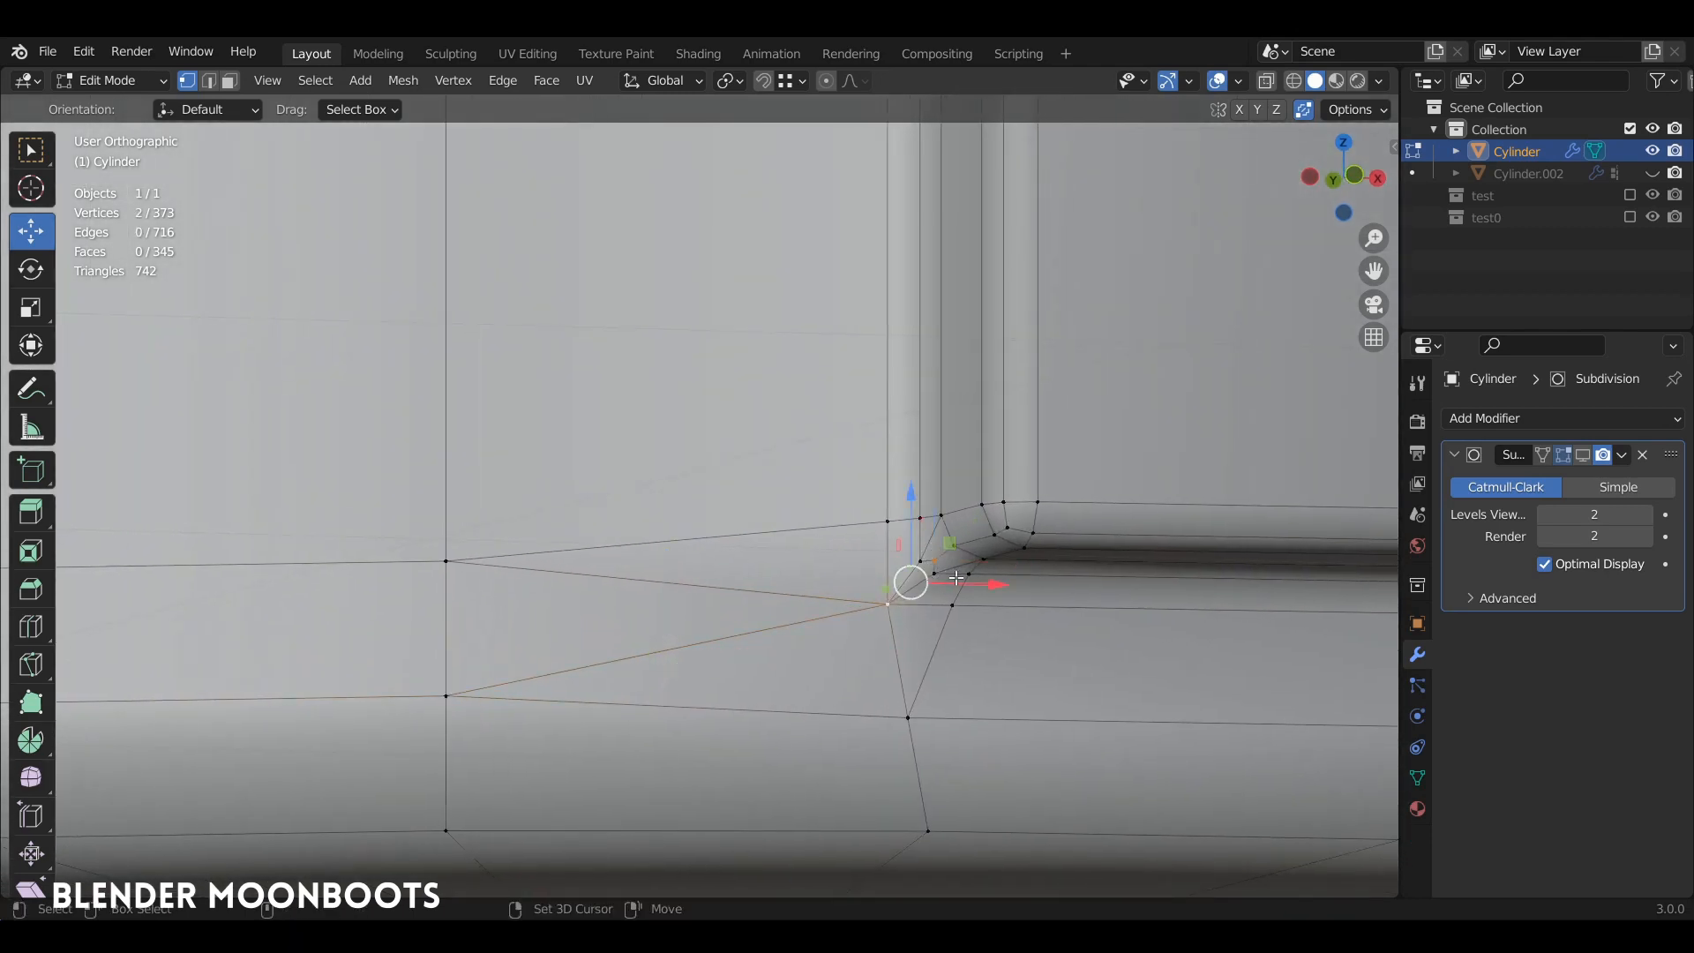
Dissolve the surplus edges around the raised shape's lower corner, including the old diagonal to the neighbouring column.
key("2")
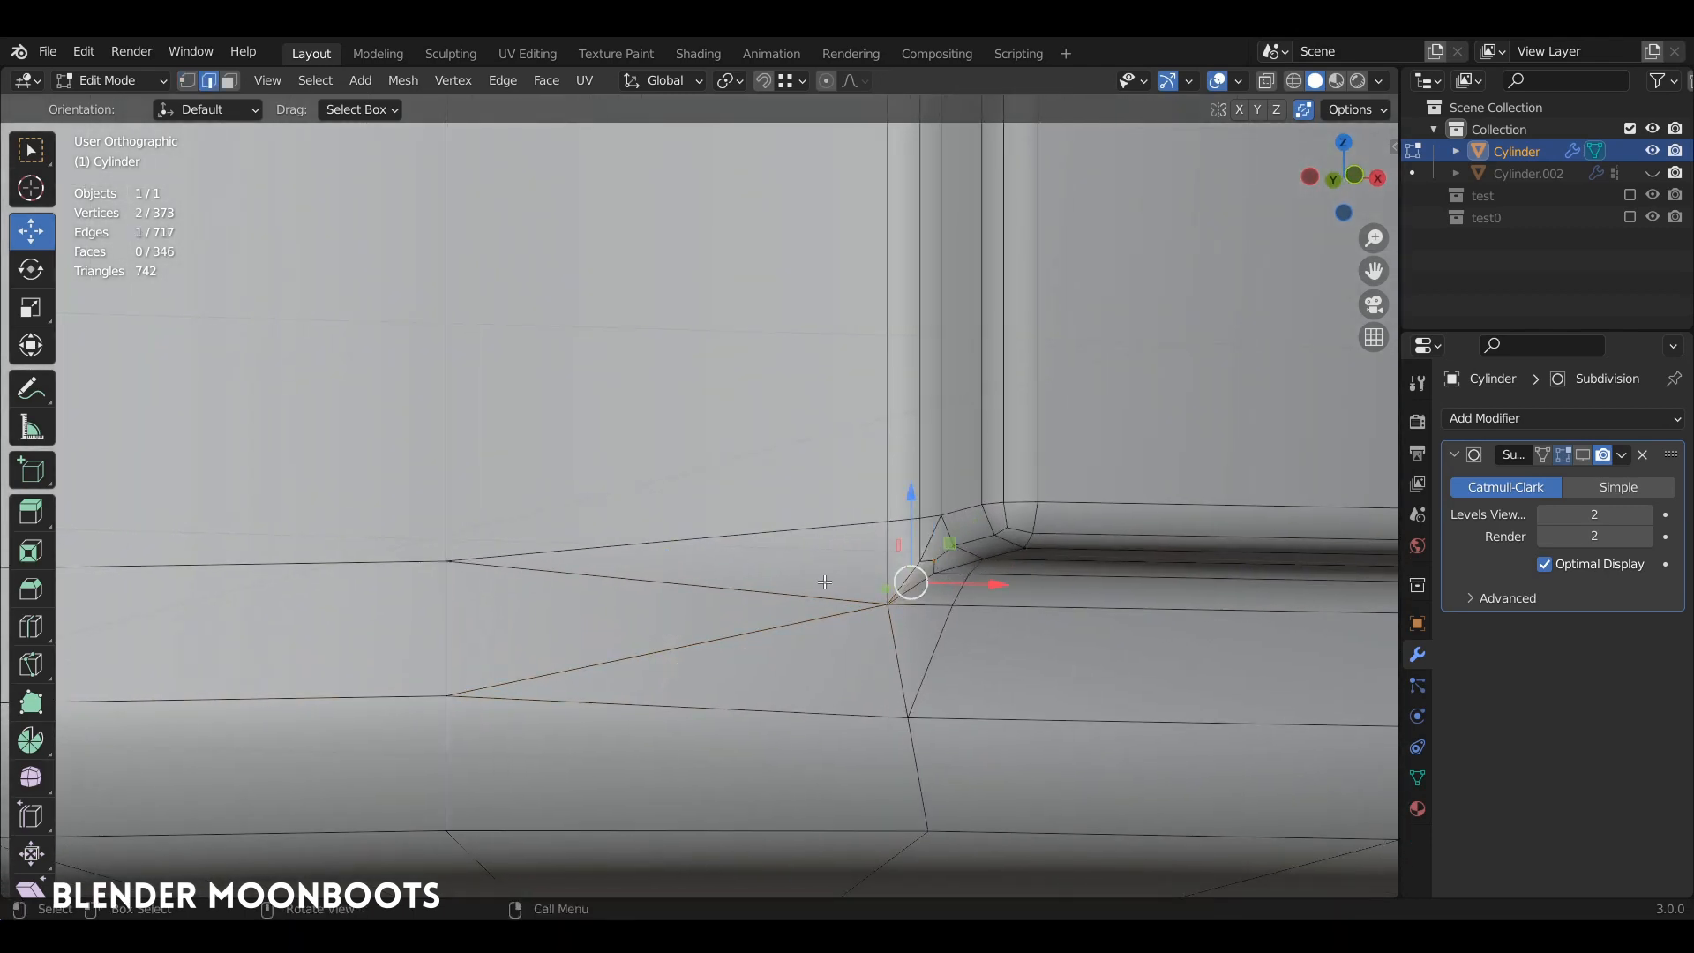
left_click(831, 592)
left_click(918, 559, "shift")
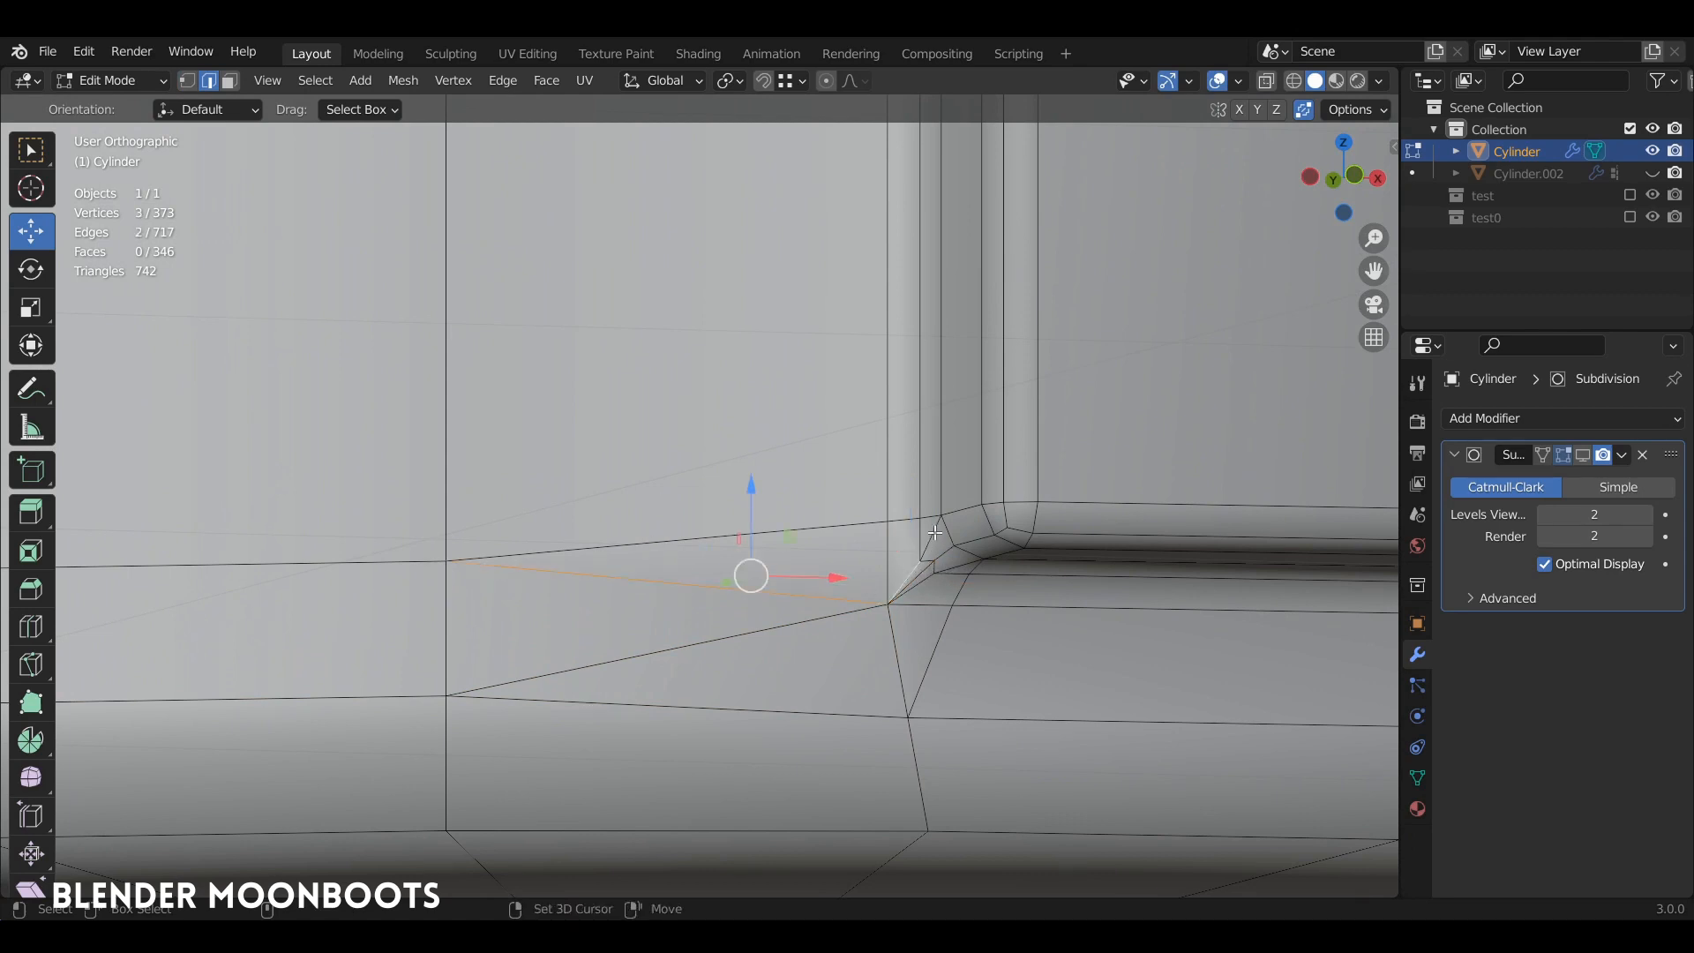
left_click(933, 540, "shift")
left_click(952, 569, "shift")
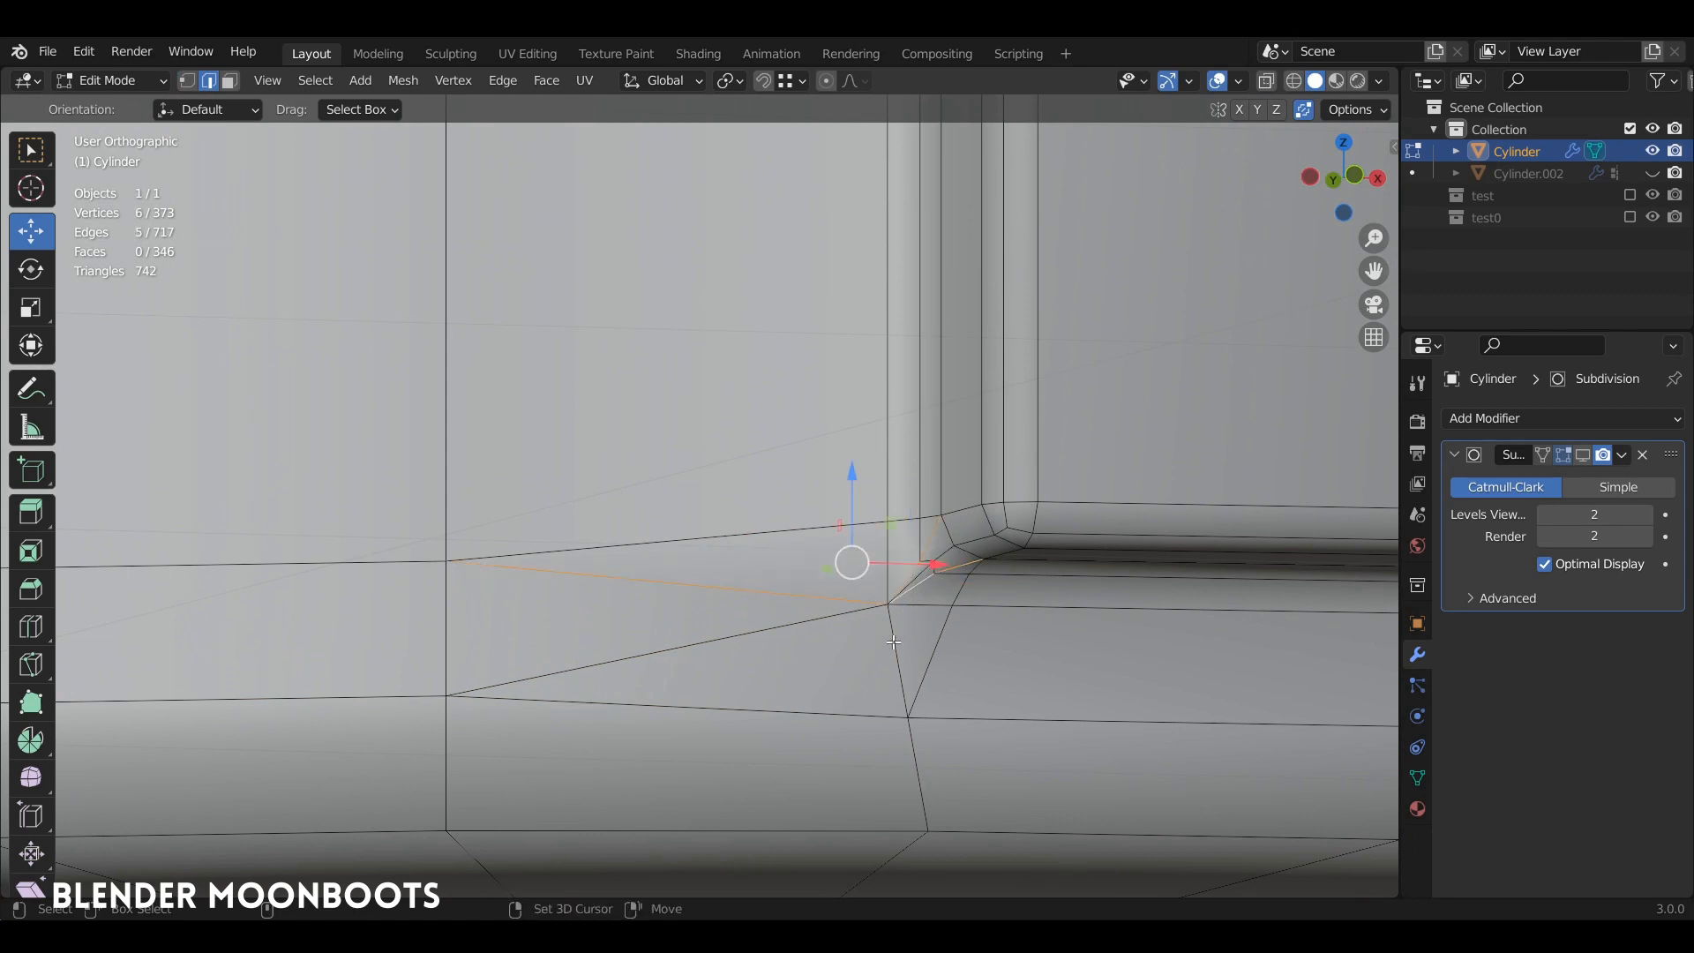
key("ctrl+x")
middle_click_drag(1037, 569, 984, 521)
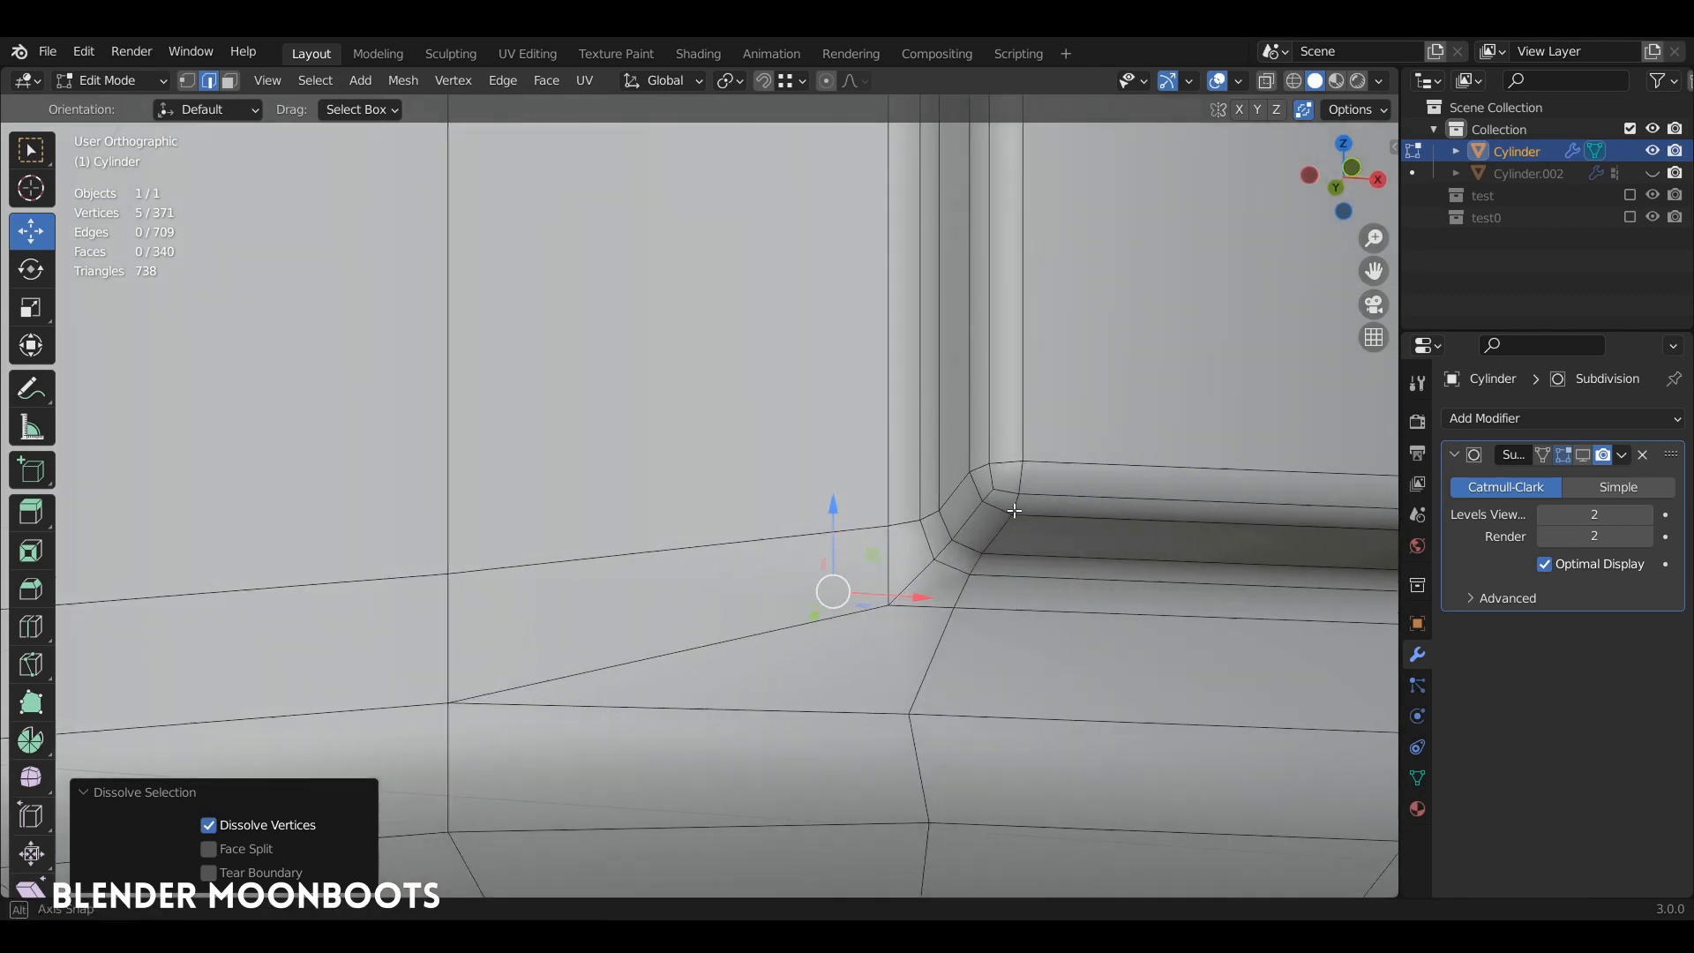
Symmetrize the entire mesh from -X to +X and return to Object Mode.
scroll(1017, 507, "down", 6)
scroll(1042, 490, "down", 2)
key("a")
middle_click_drag(962, 441, 891, 527, "shift")
left_click(399, 82)
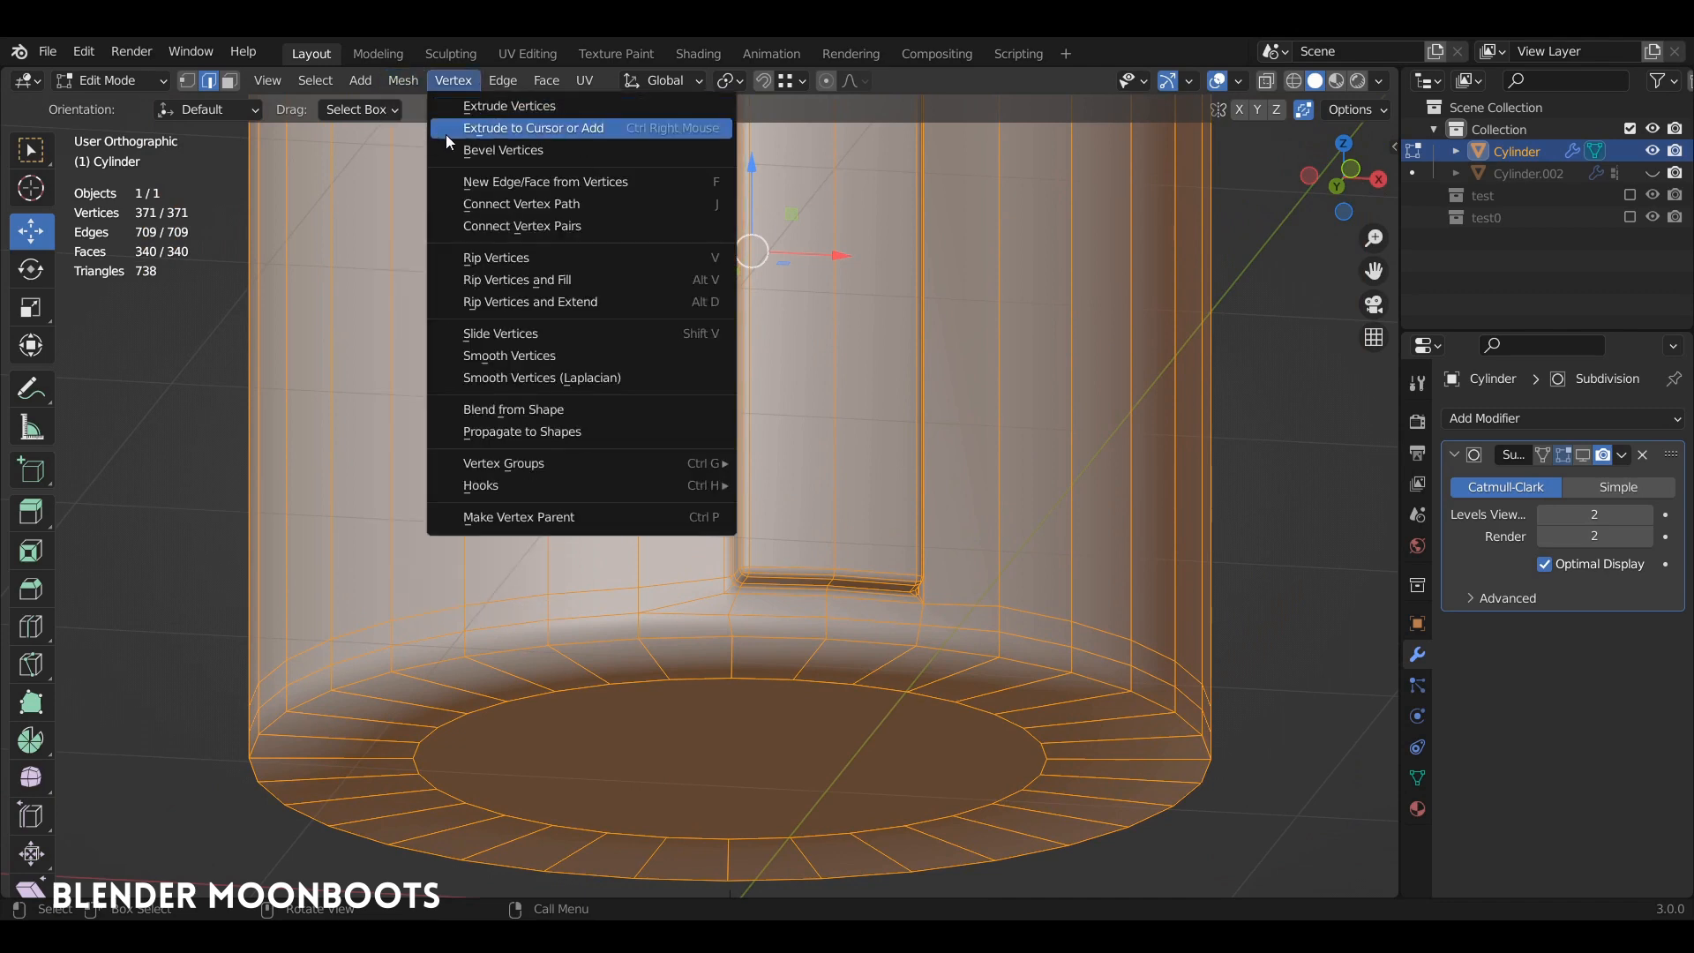
left_click(407, 82)
left_click(404, 81)
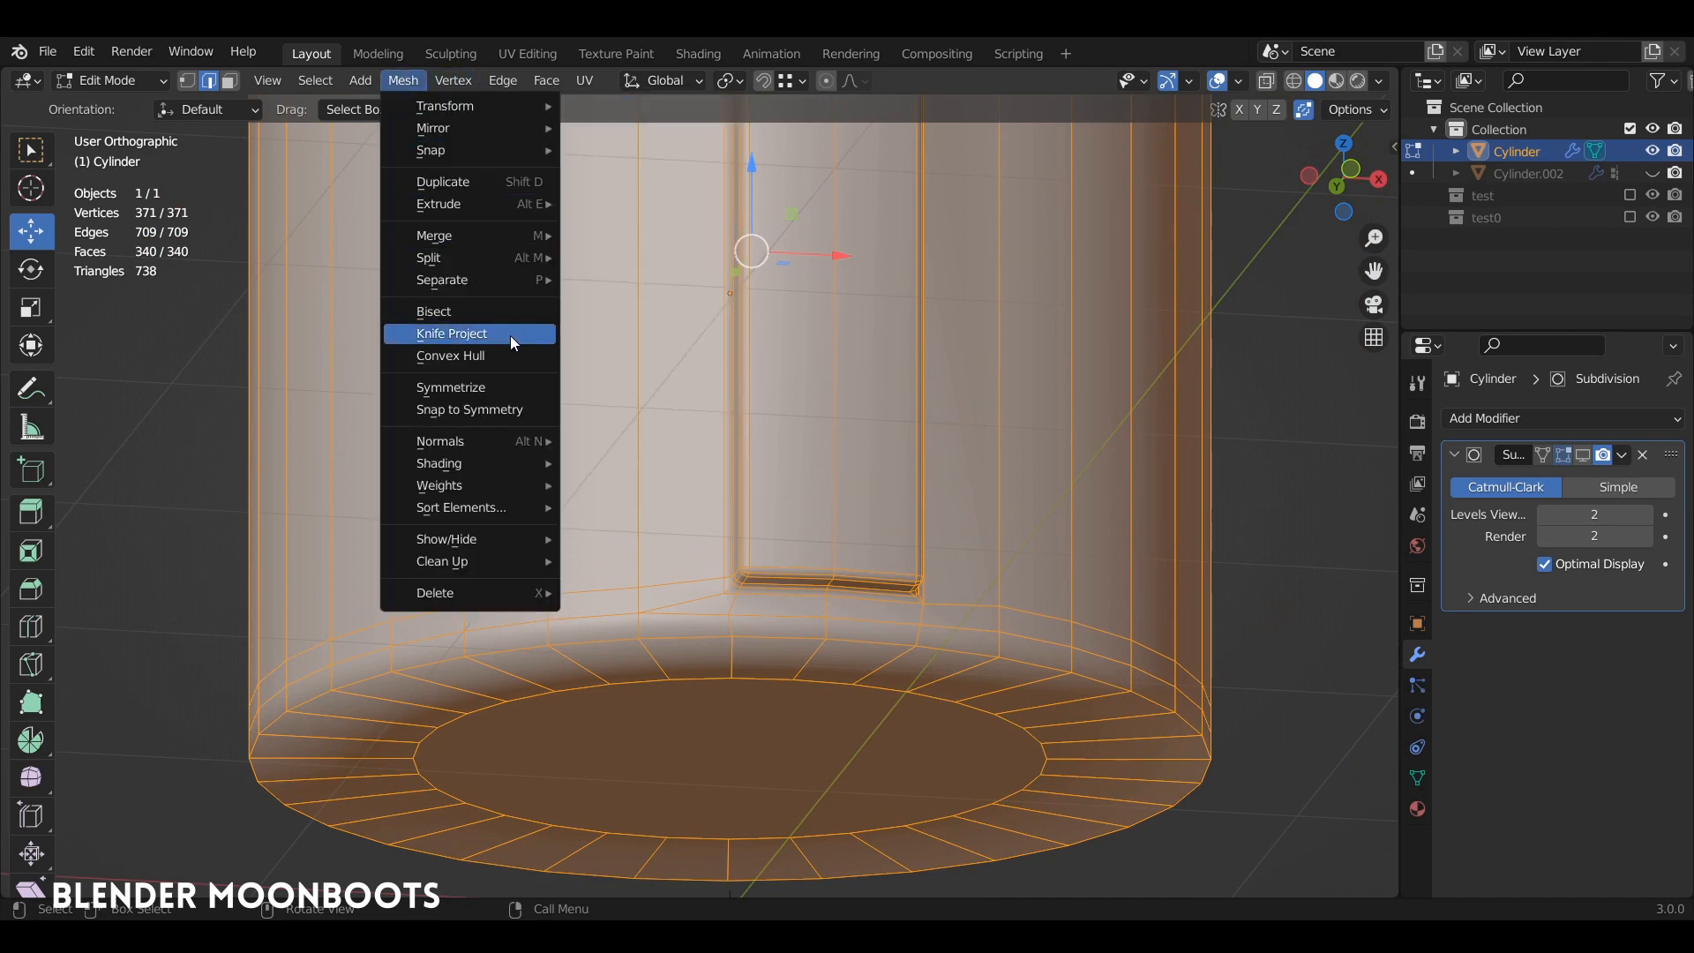
left_click(491, 389)
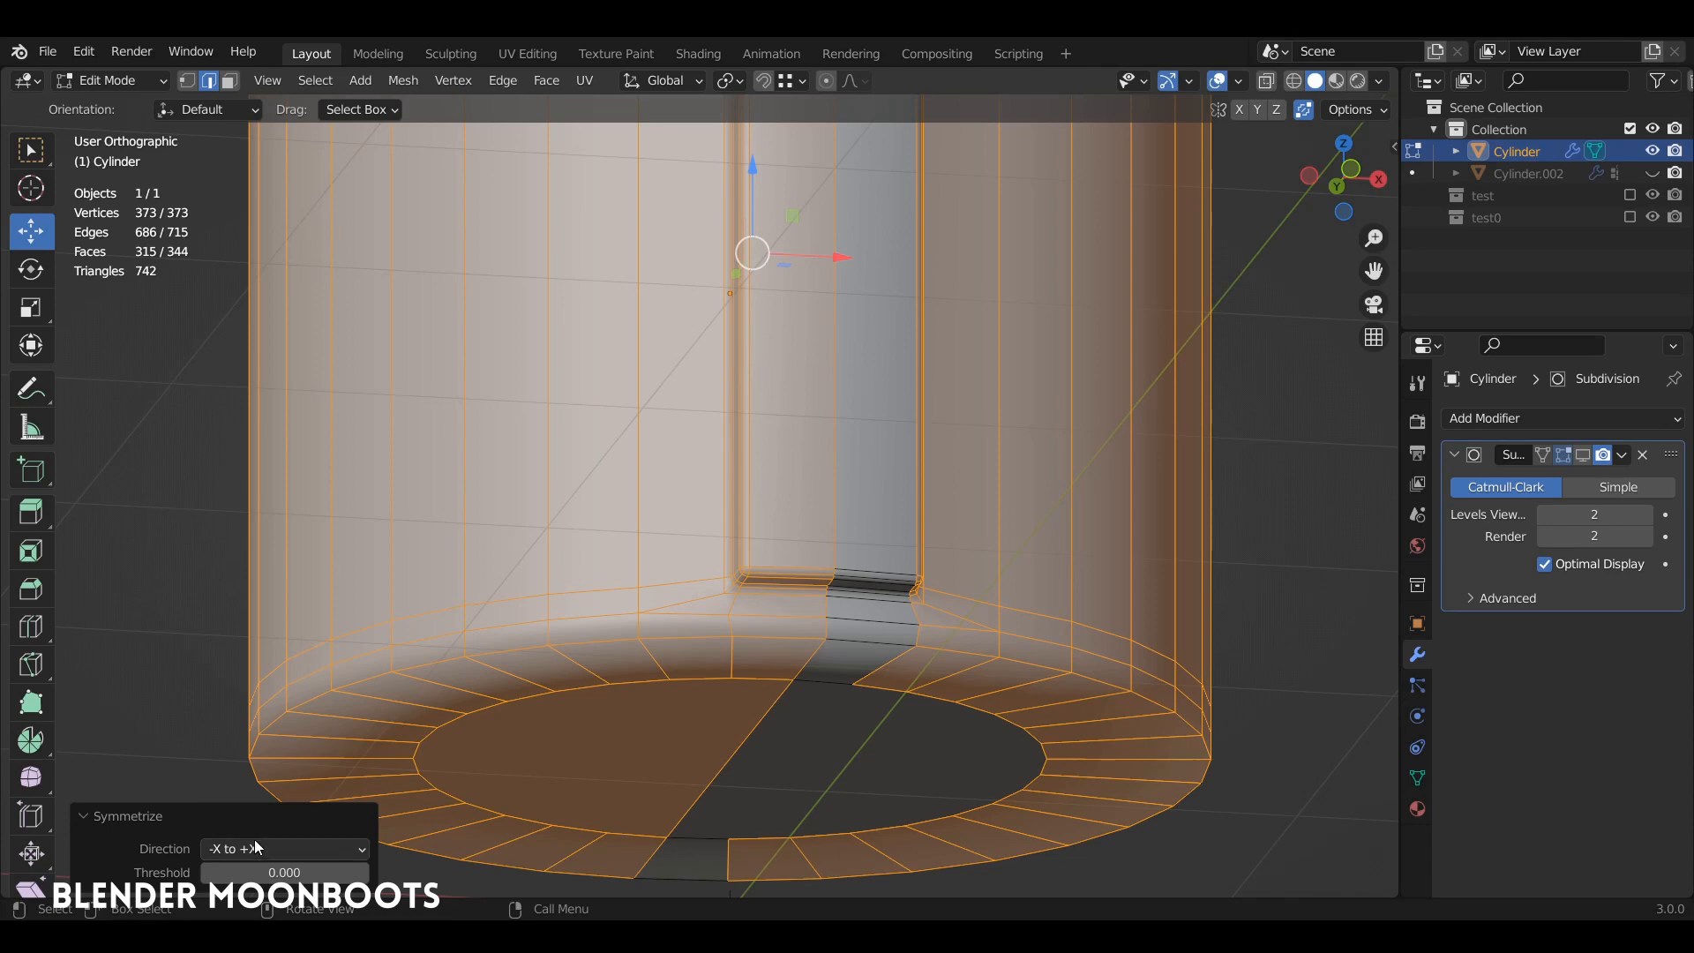
middle_click_drag(823, 546, 776, 529)
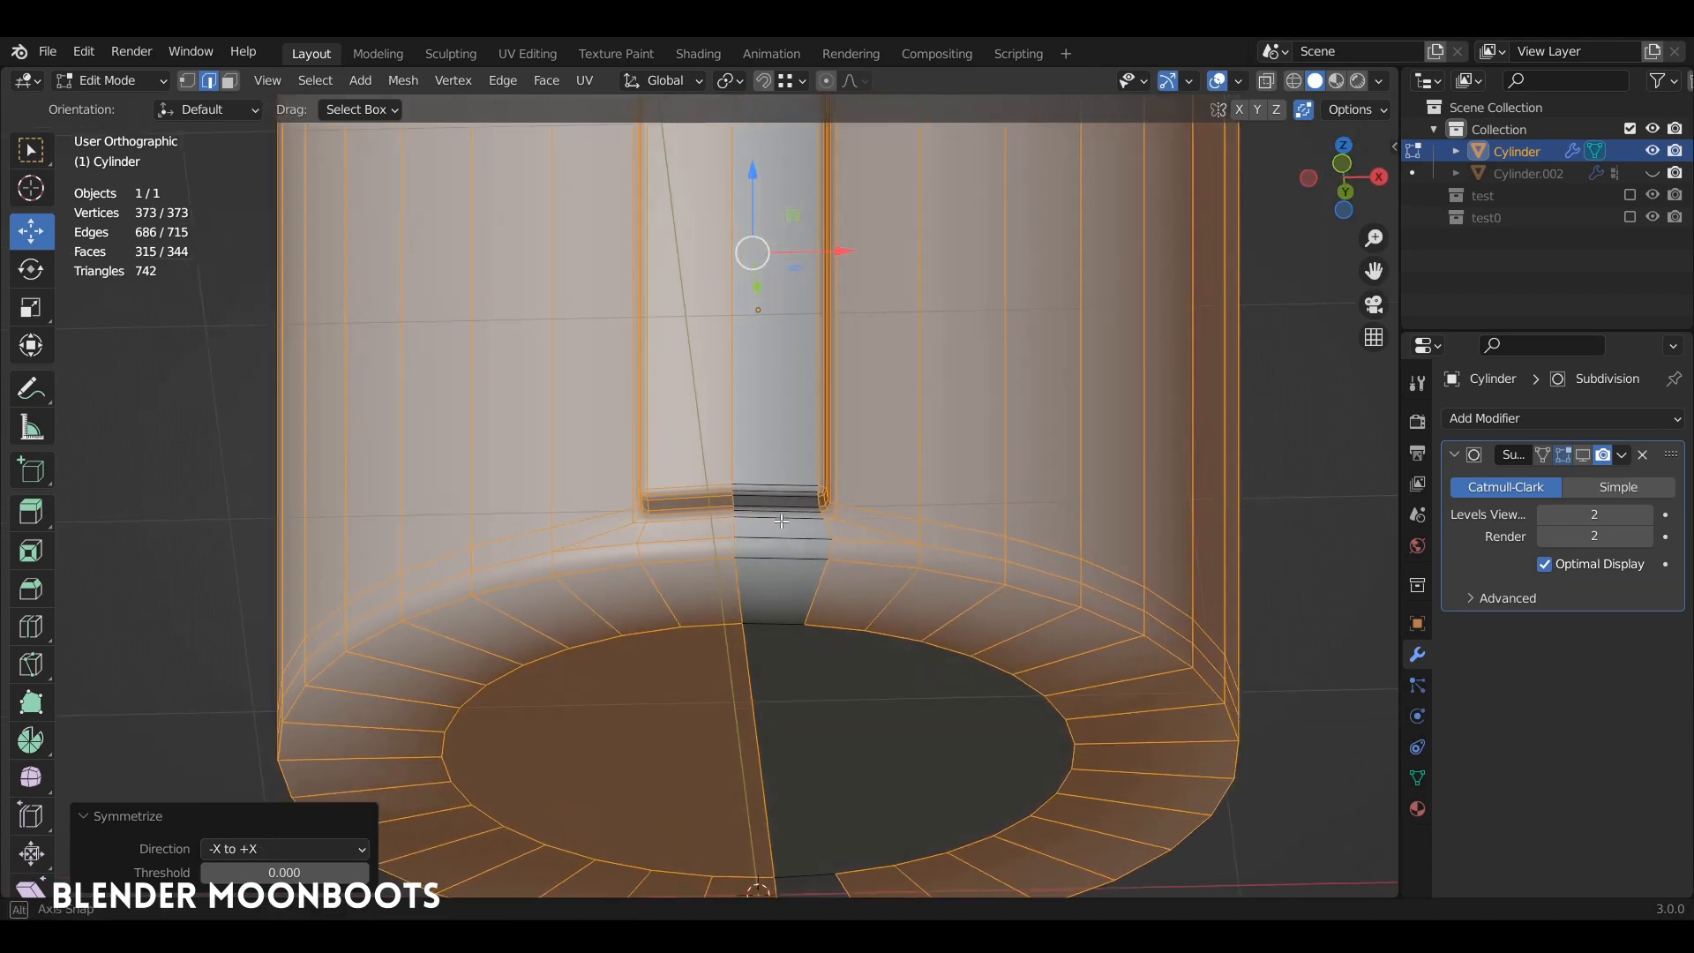
key("Tab")
middle_click_drag(882, 501, 948, 423)
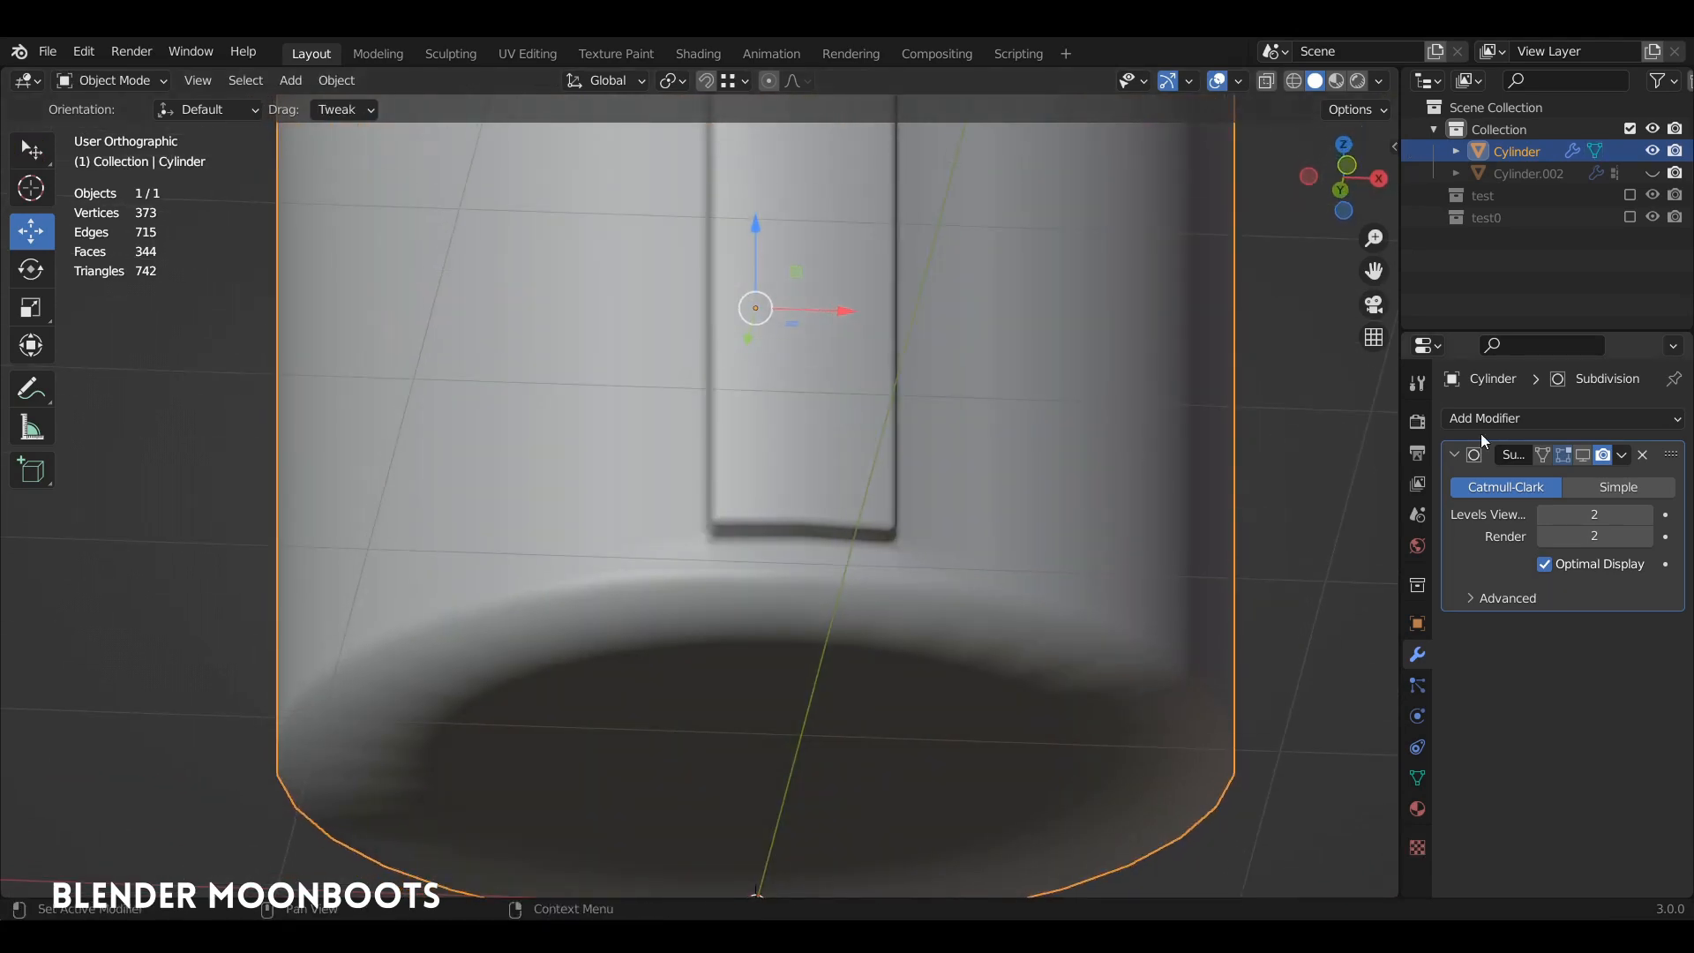
Show the Subdivision modifier in the viewport and examine the raised shape's lower corners in both Object and Edit Mode.
left_click(1584, 454)
scroll(909, 424, "up", 5)
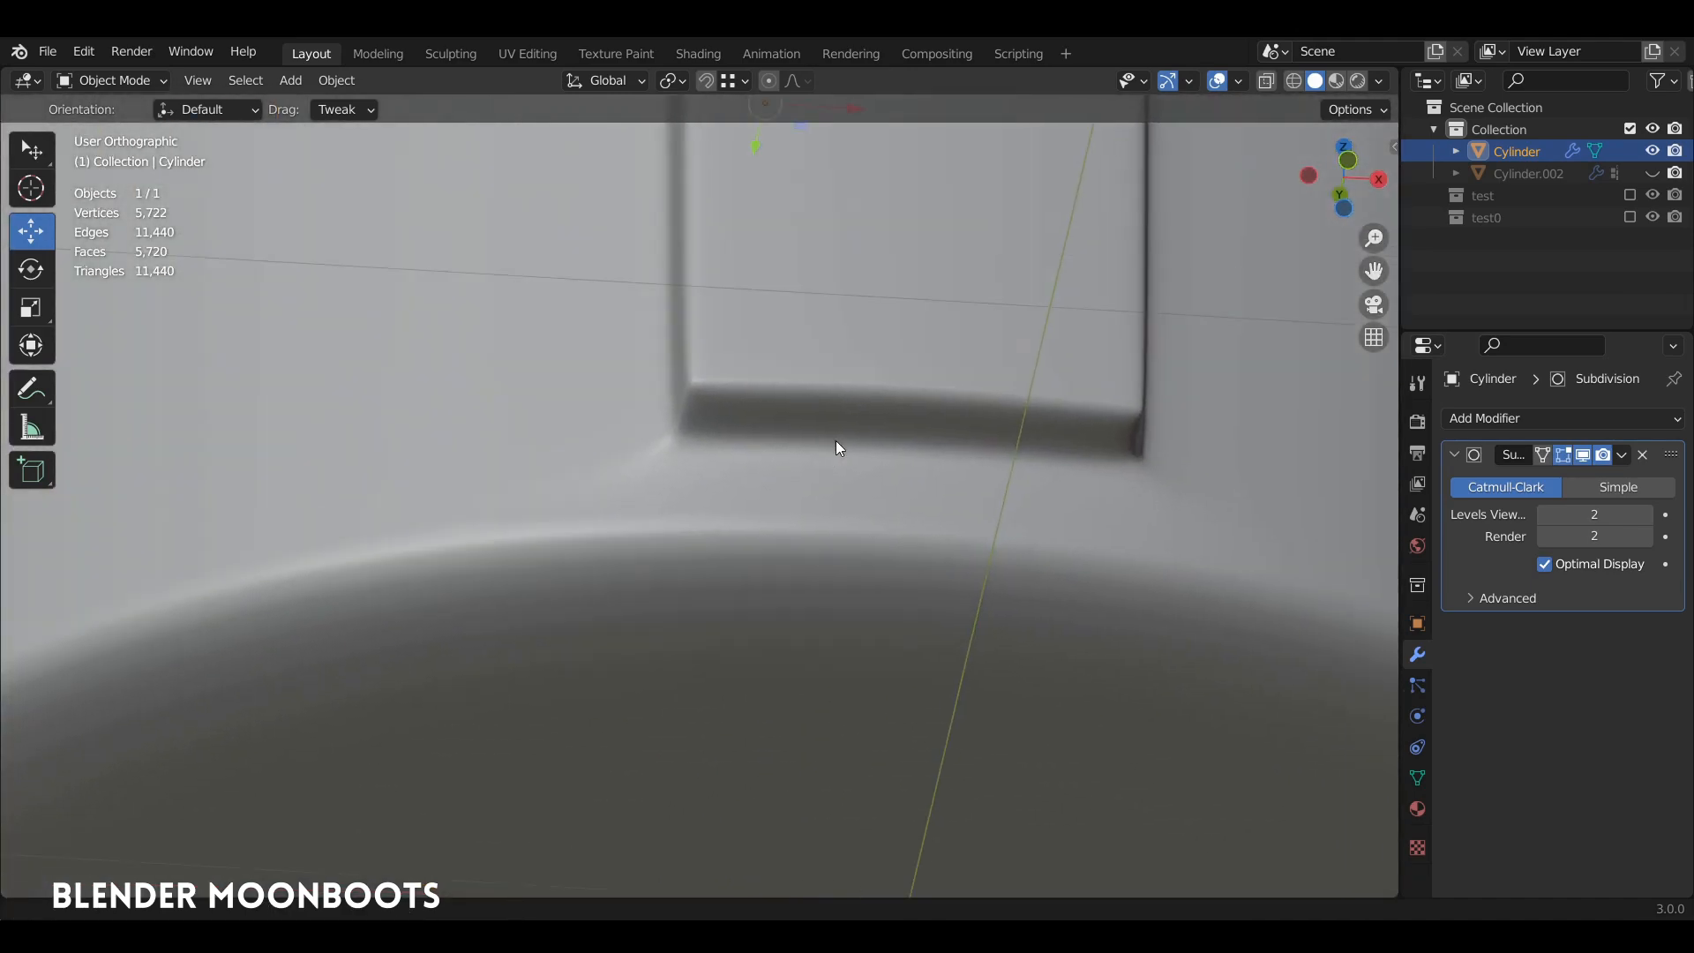
middle_click_drag(834, 441, 875, 431)
key("Tab")
key("alt+a")
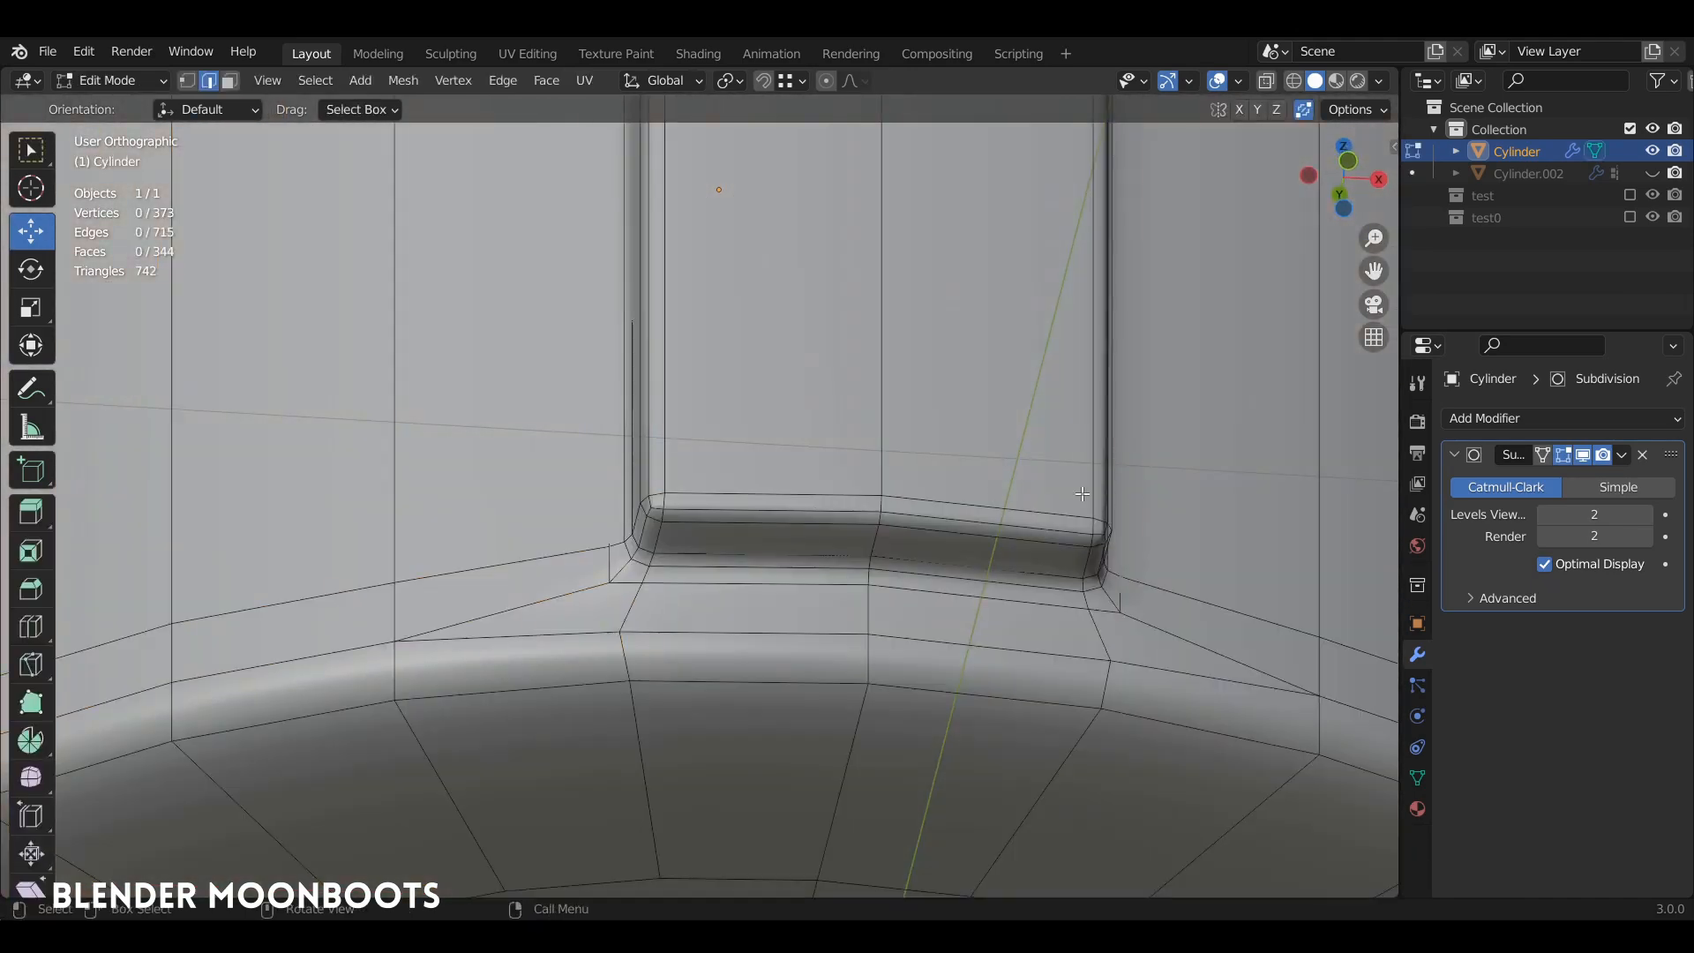
middle_click_drag(1062, 568, 926, 480)
key("Tab")
left_click_drag(944, 476, 944, 520, "alt")
left_click_drag(944, 522, 955, 538, "alt")
scroll(912, 558, "up", 5)
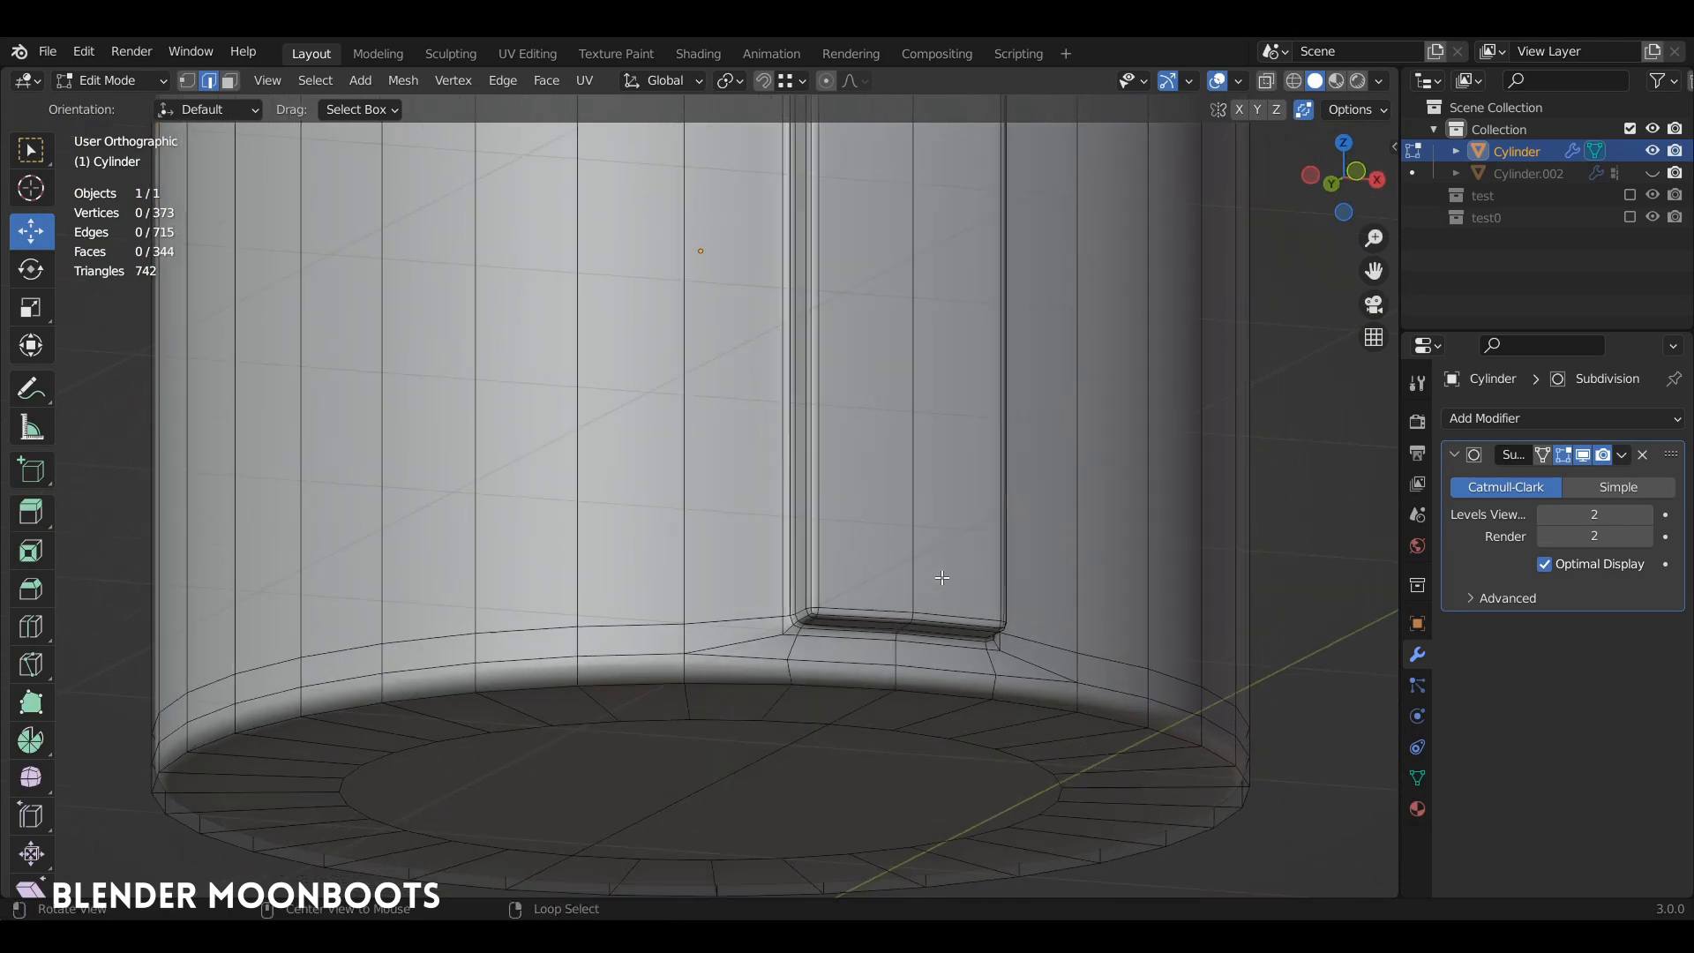
Assign the vertices surrounding both lower corners of the raised shape to a new vertex group and return to Object Mode.
left_click_drag(896, 381, 926, 409, "alt")
key("1")
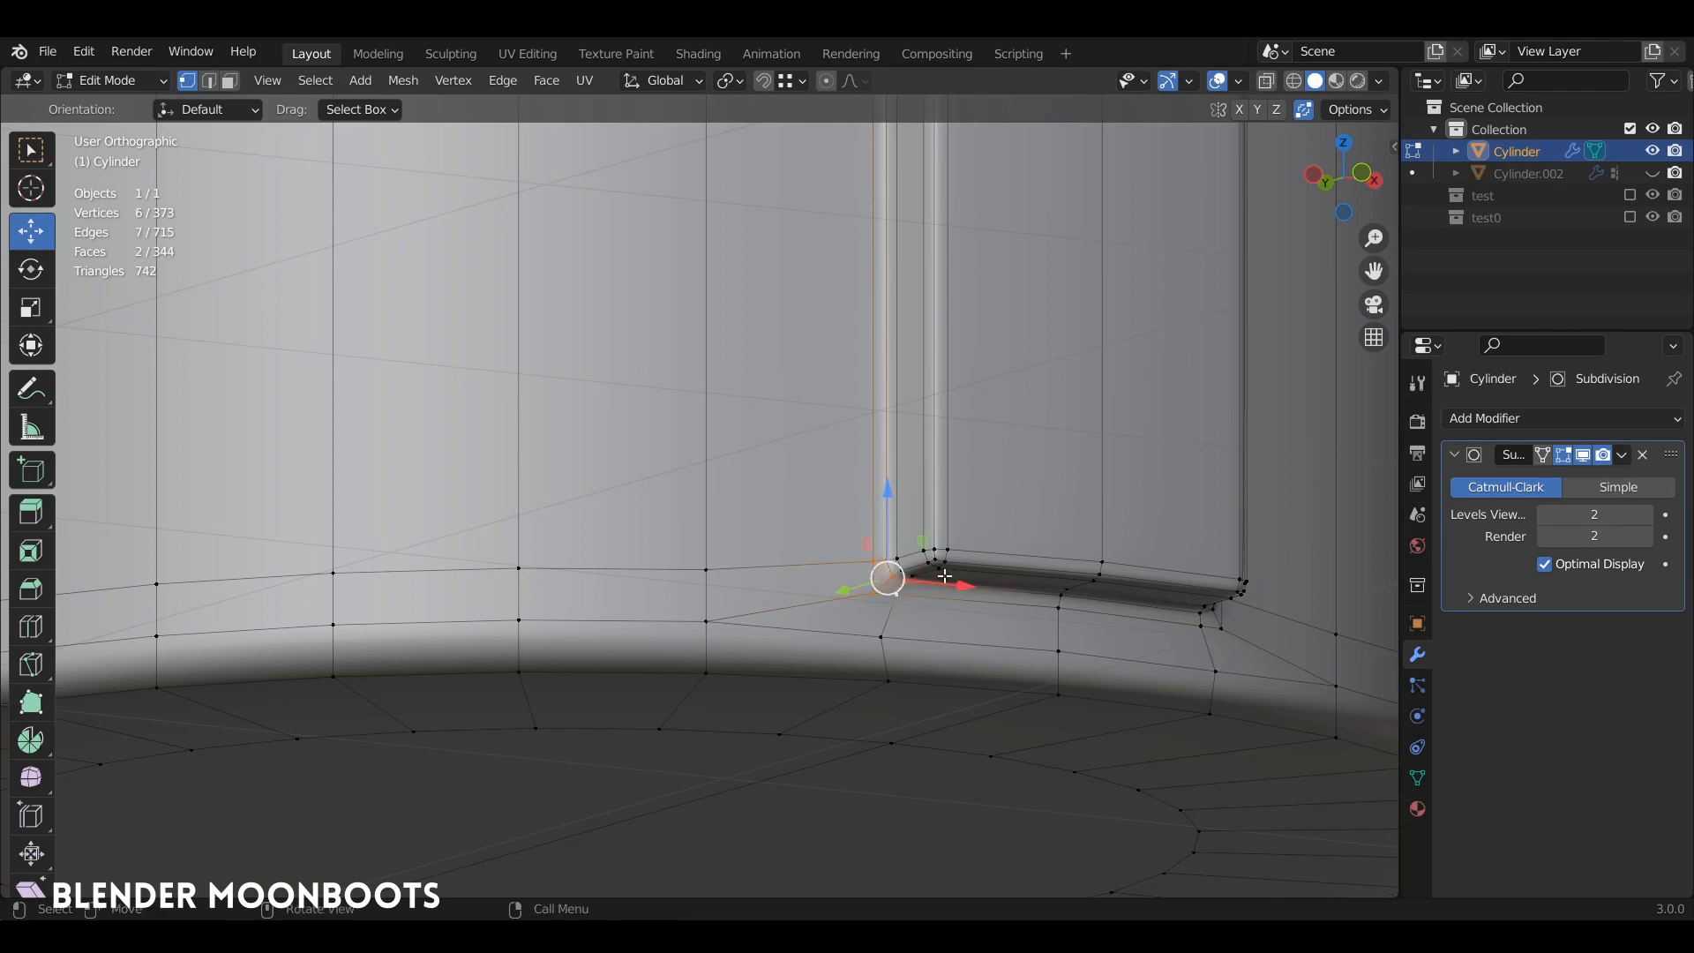
middle_click_drag(944, 575, 869, 534)
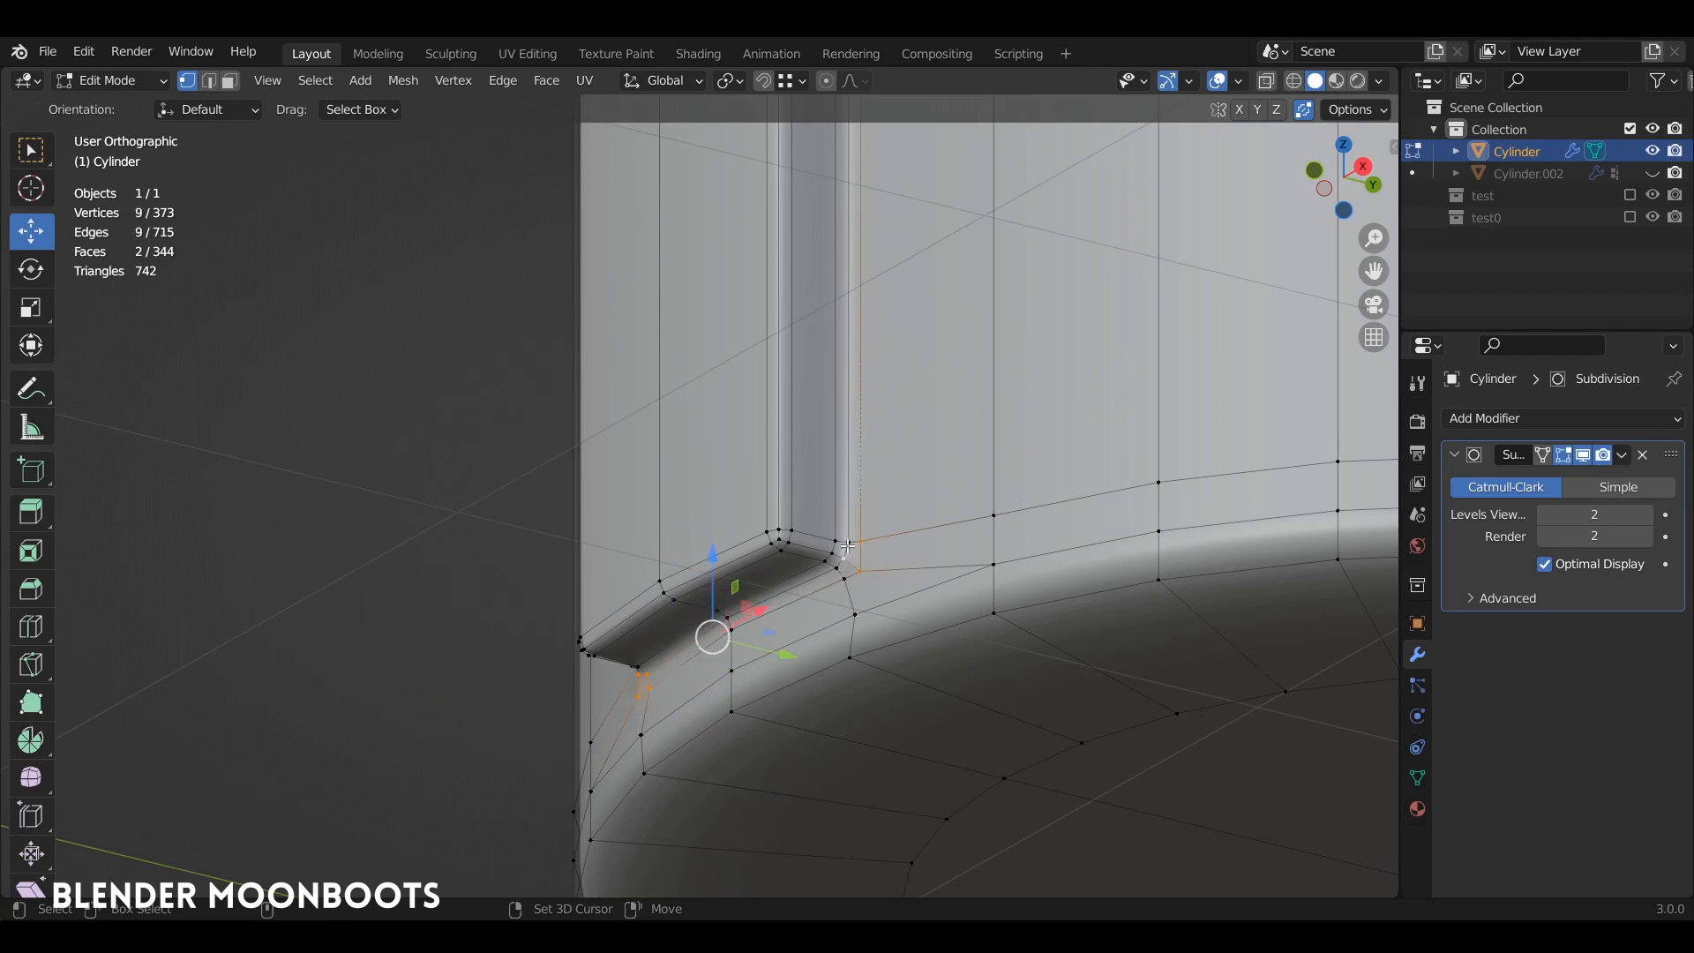
middle_click_drag(874, 549, 1030, 449)
key("ctrl+g")
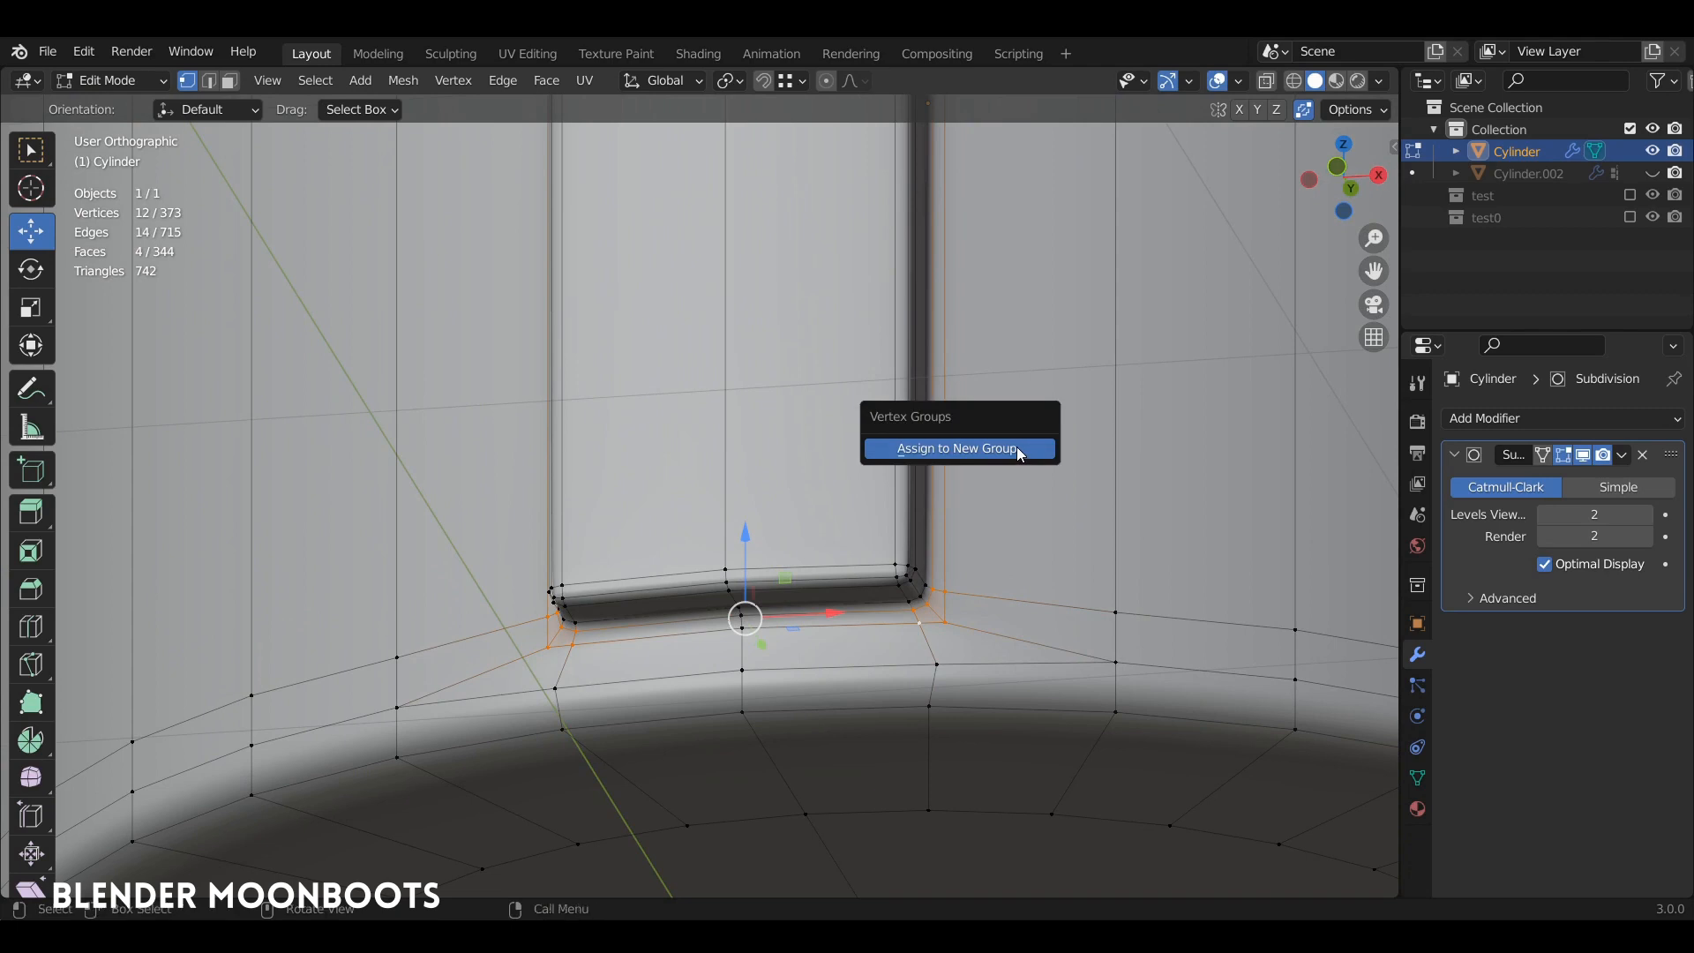
left_click(1012, 448)
key("Tab")
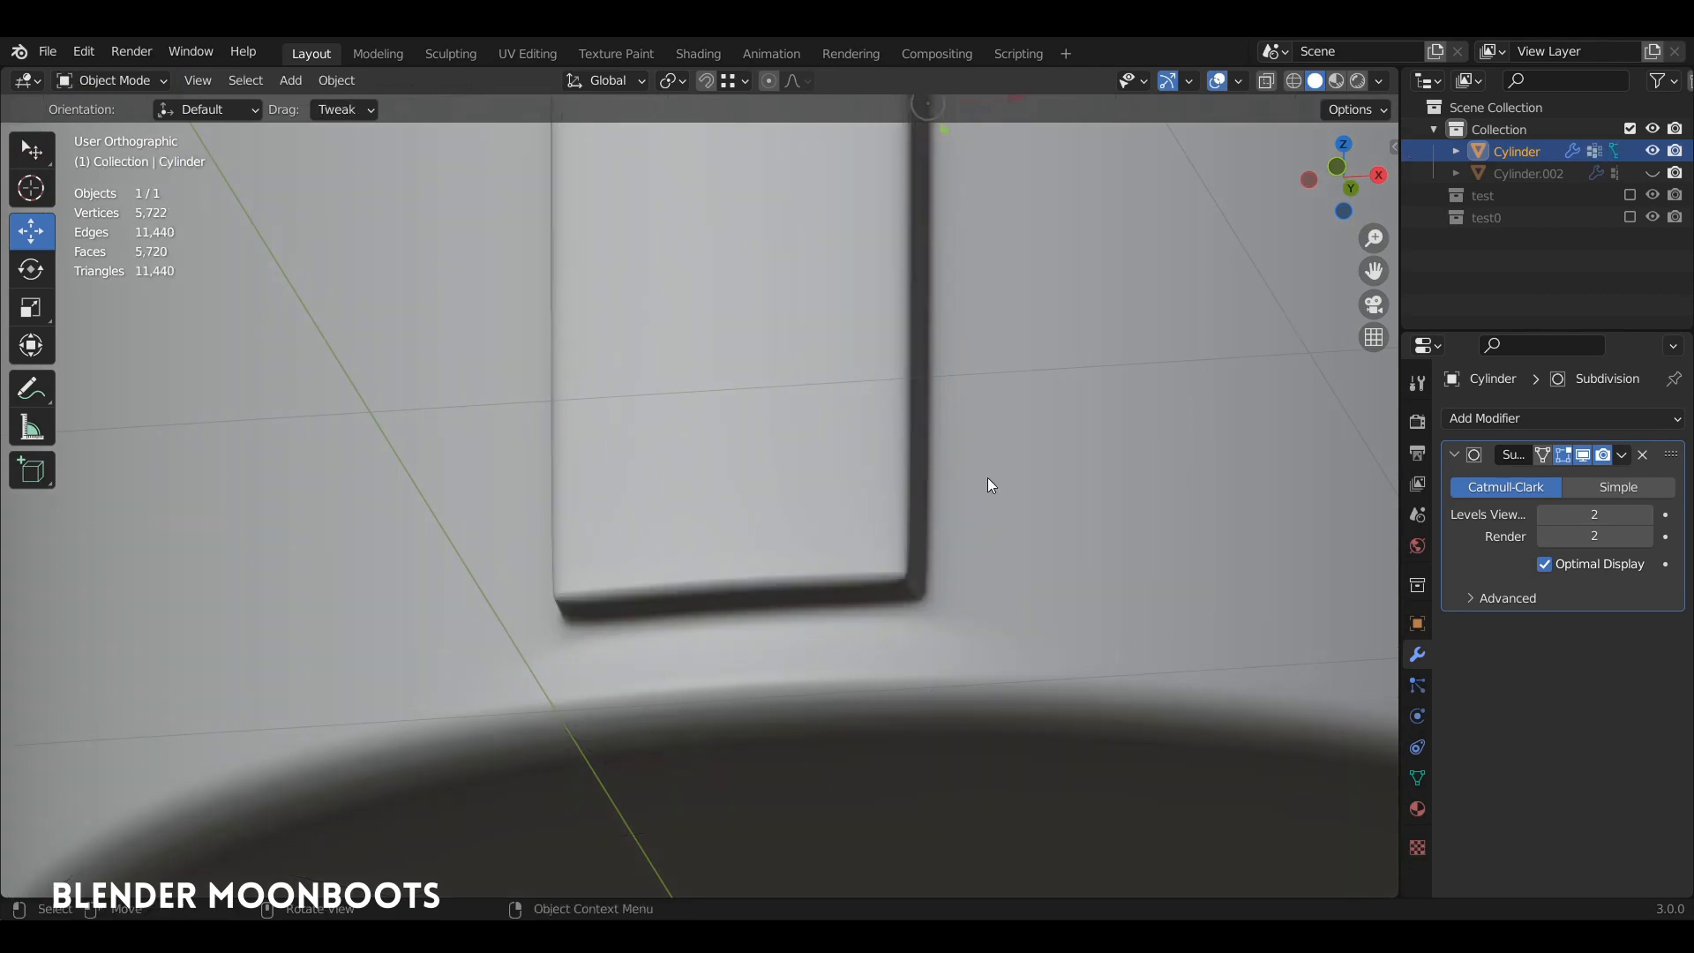
Add a Shrinkwrap modifier to the cylinder.
middle_click_drag(987, 479, 982, 725, "ctrl")
middle_click_drag(997, 572, 1094, 563)
left_click(1493, 426)
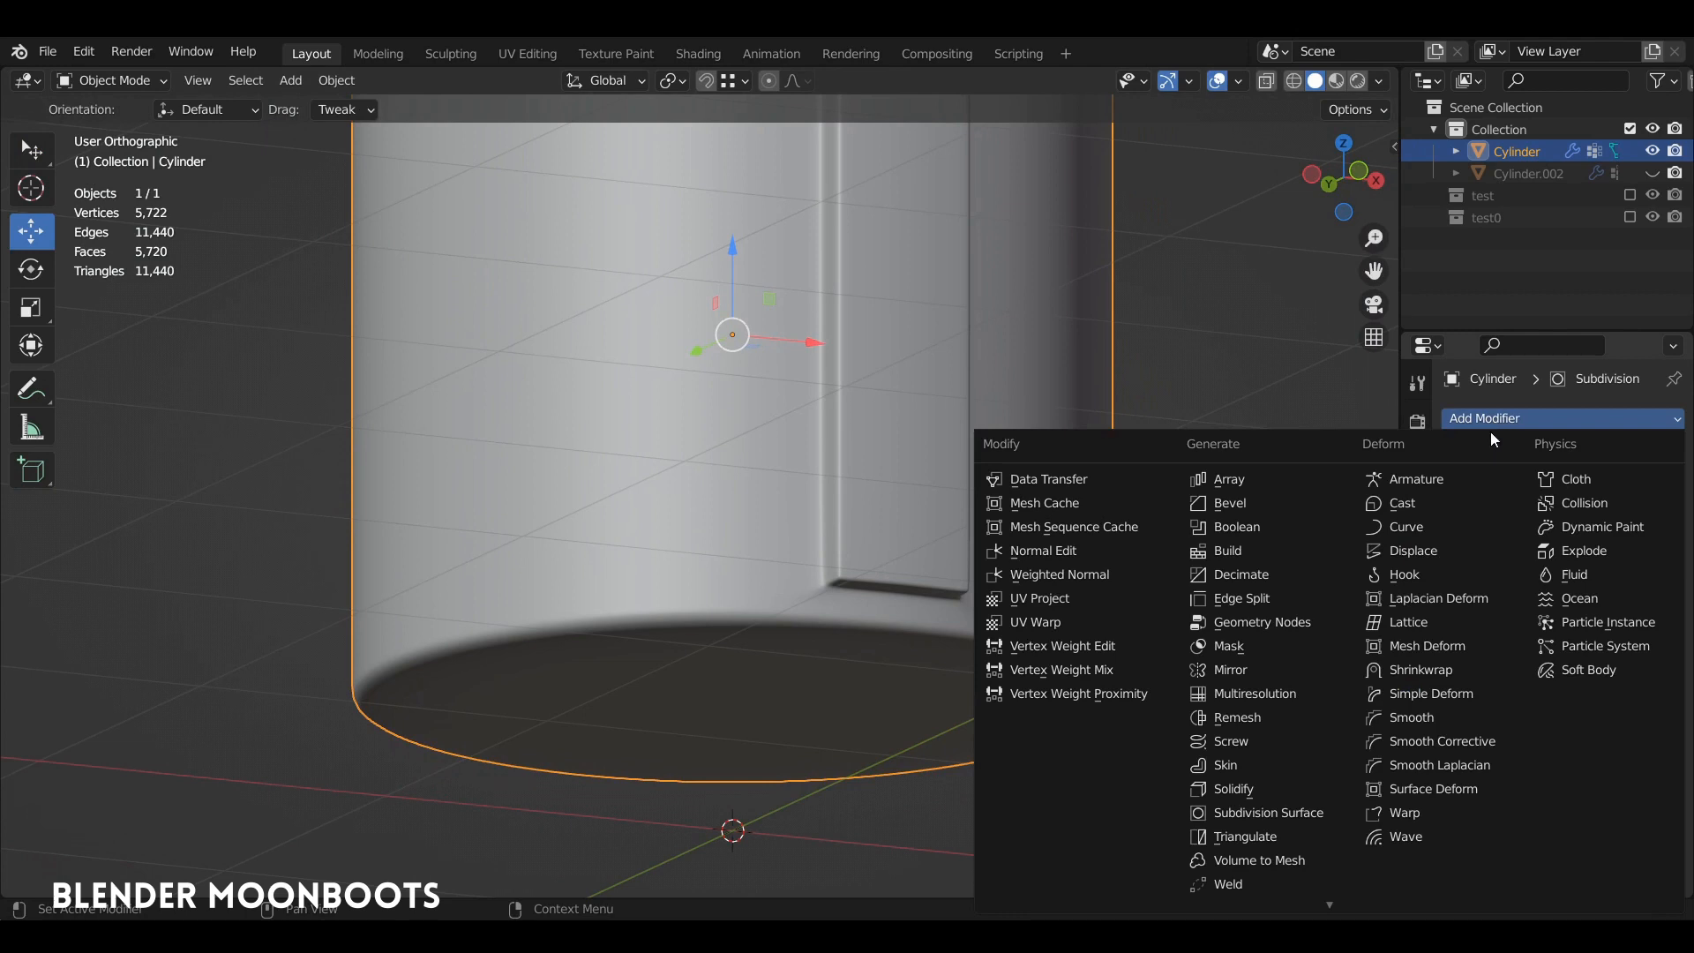
left_click(1434, 670)
middle_click_drag(1101, 543, 972, 538)
scroll(908, 500, "down", 2)
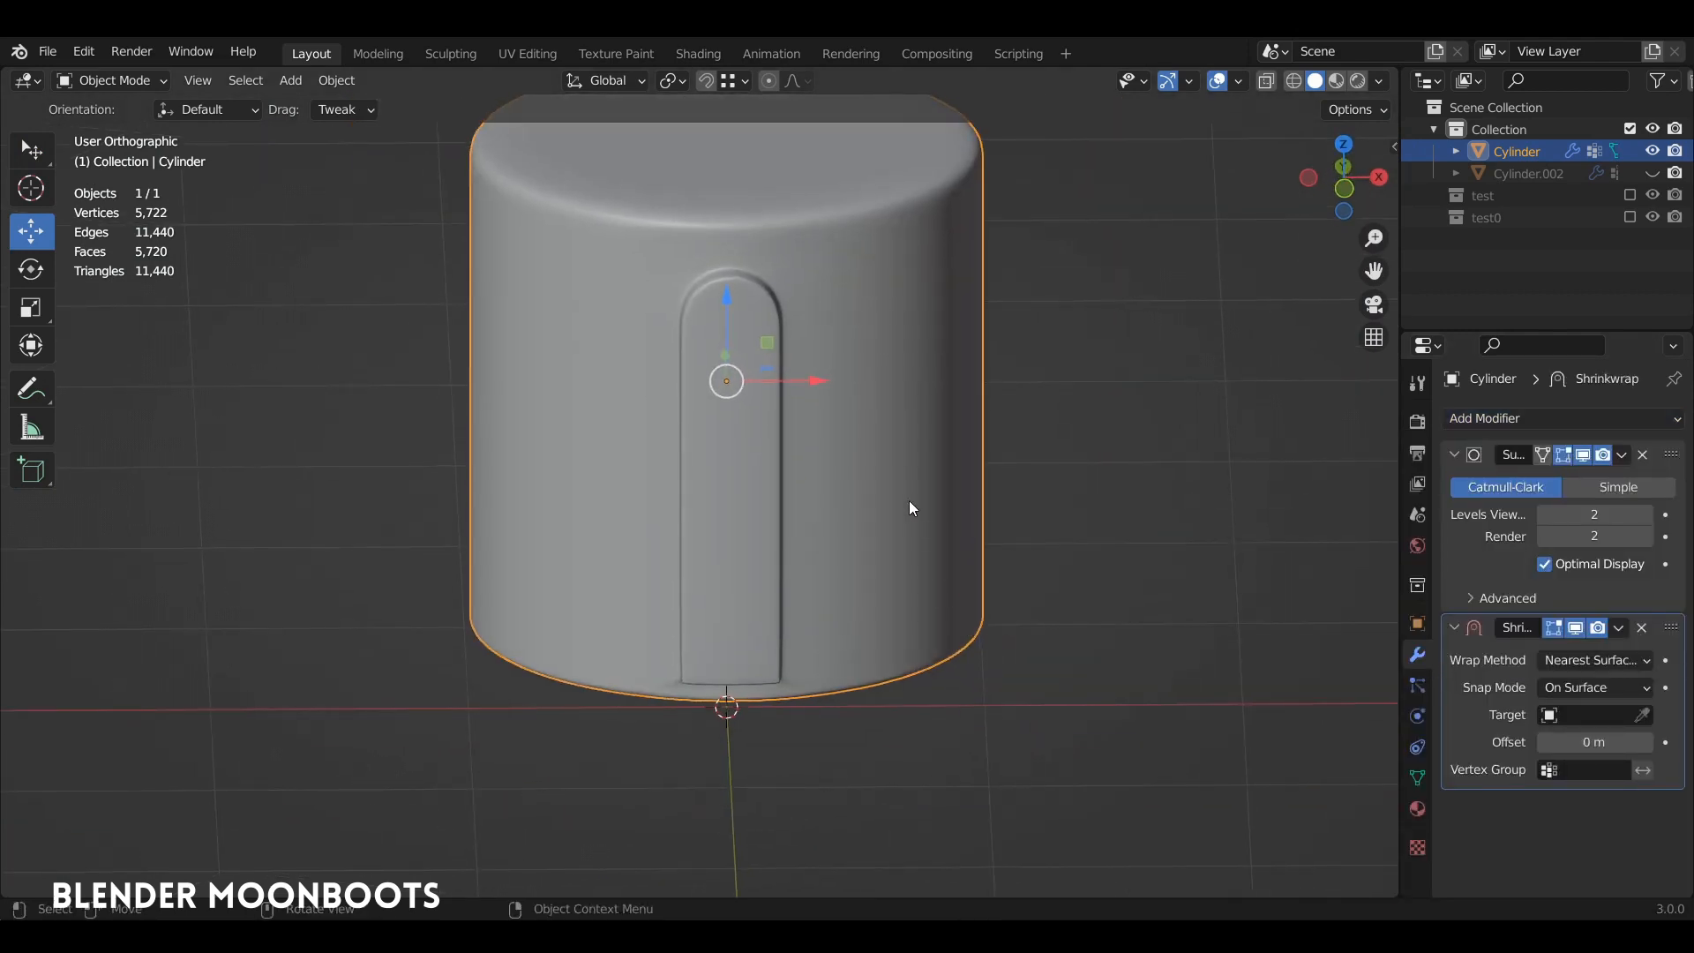
Duplicate the cylinder in place, rotate the copy 90 degrees around Z, and reselect the original.
key("shift+d")
right_click(872, 428)
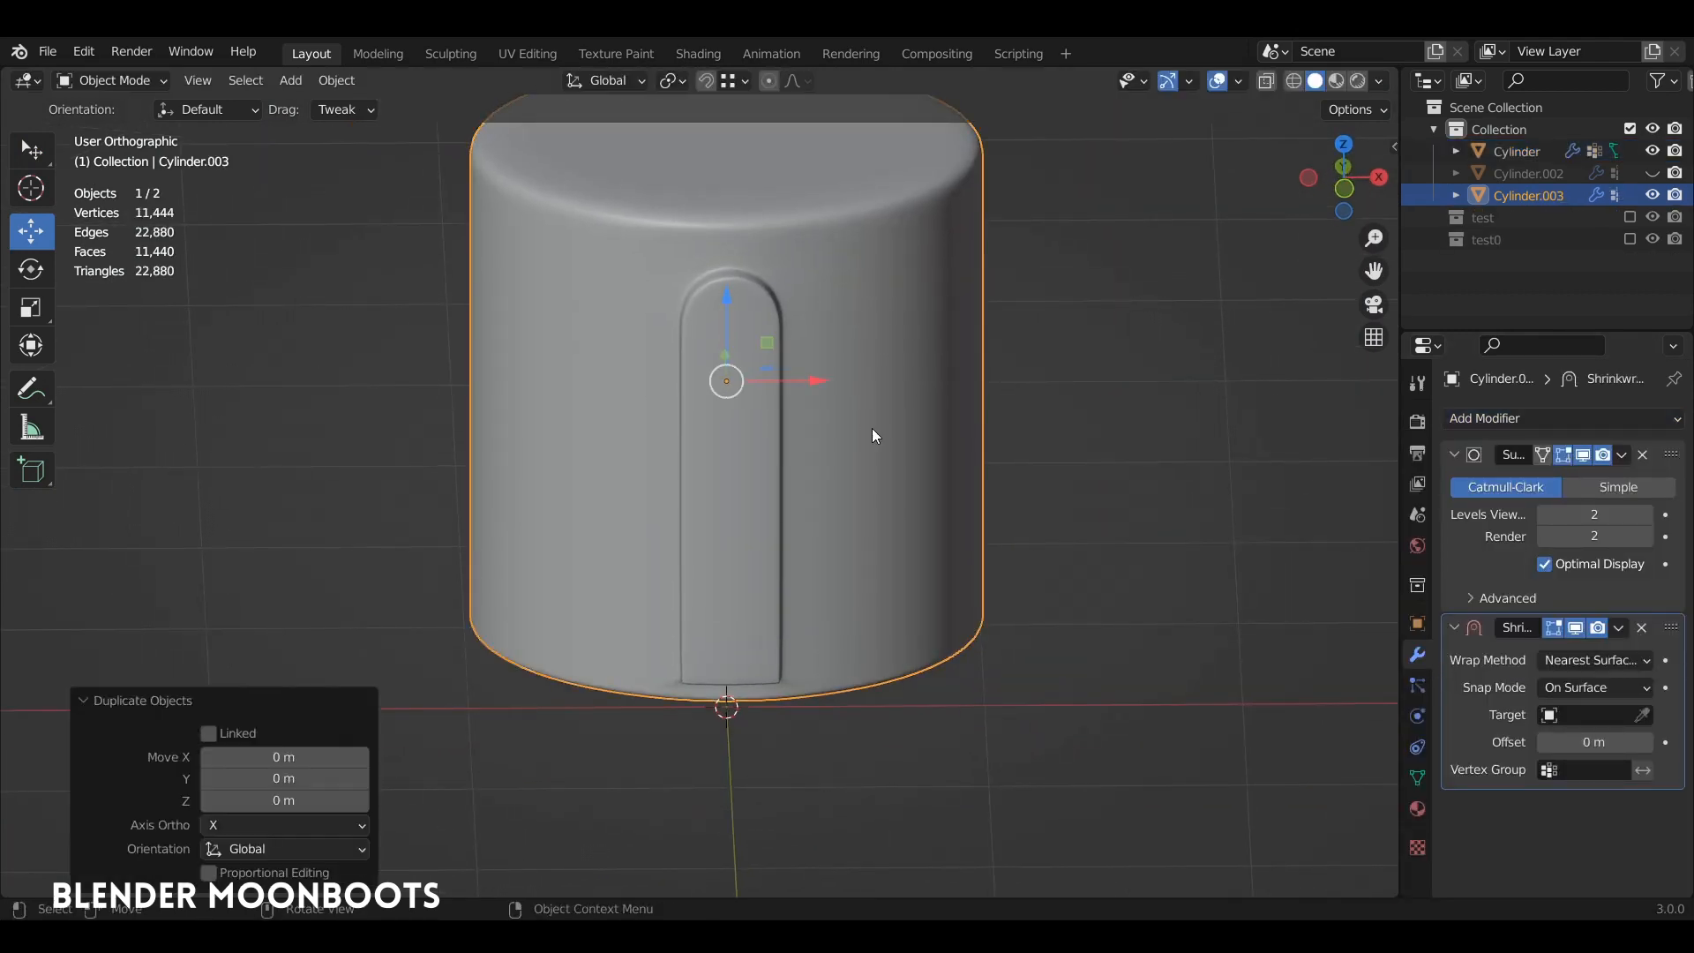
type("rz90")
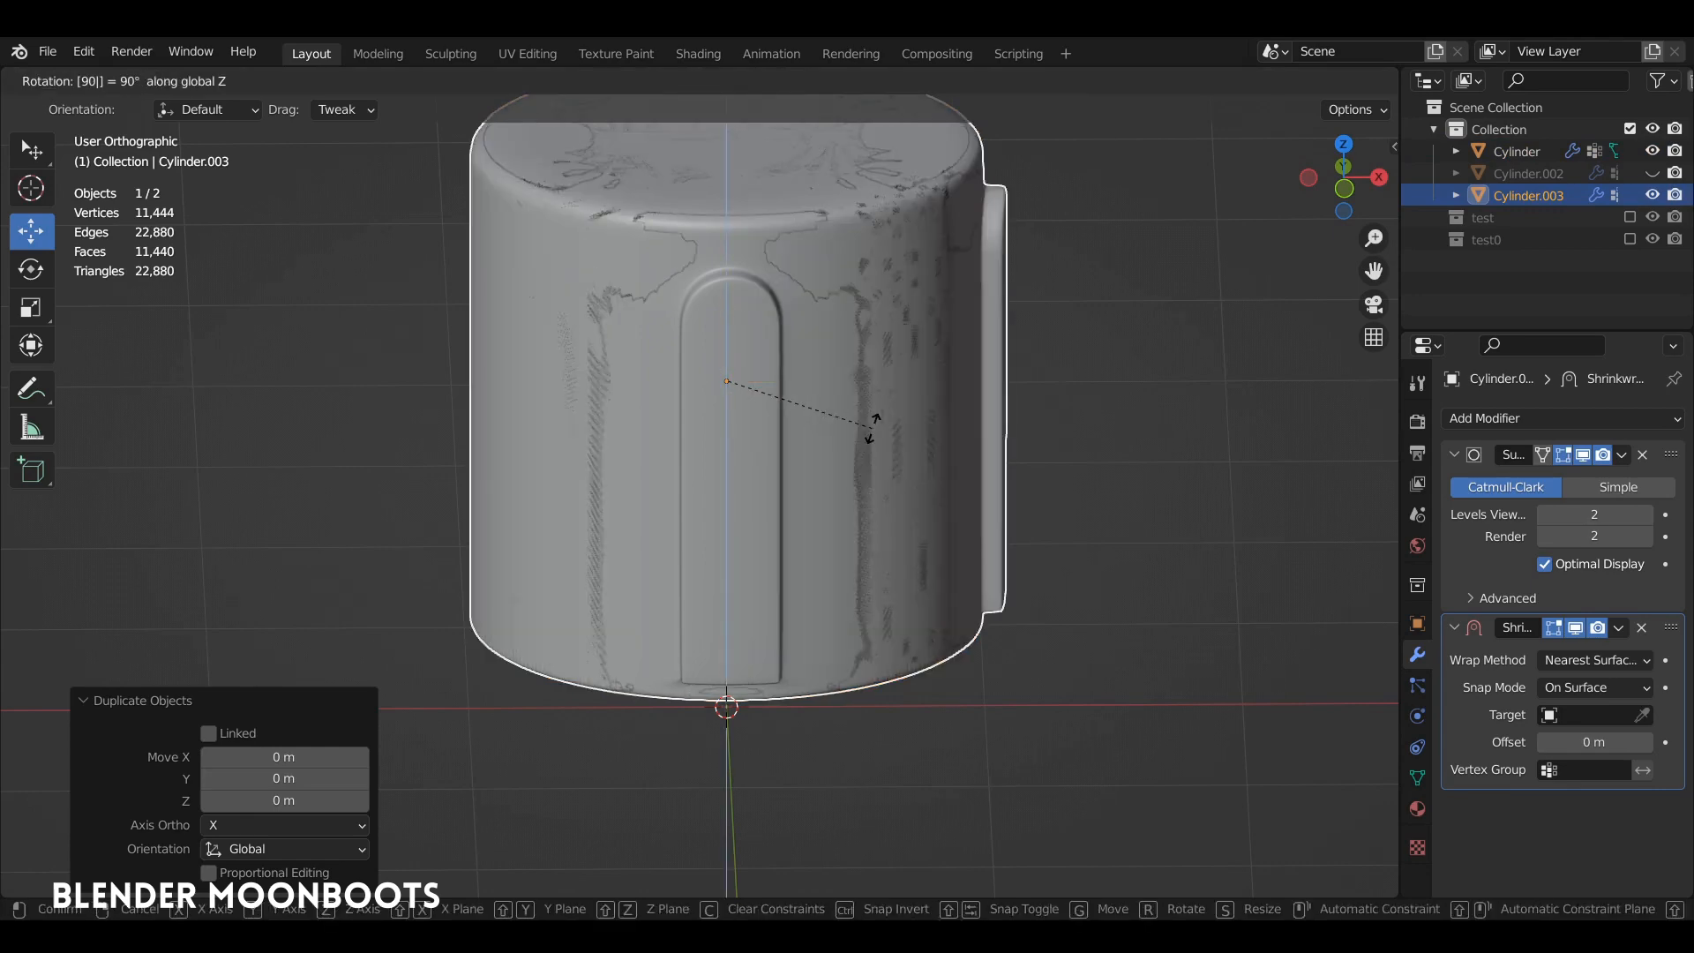
key("Return")
left_click(748, 554)
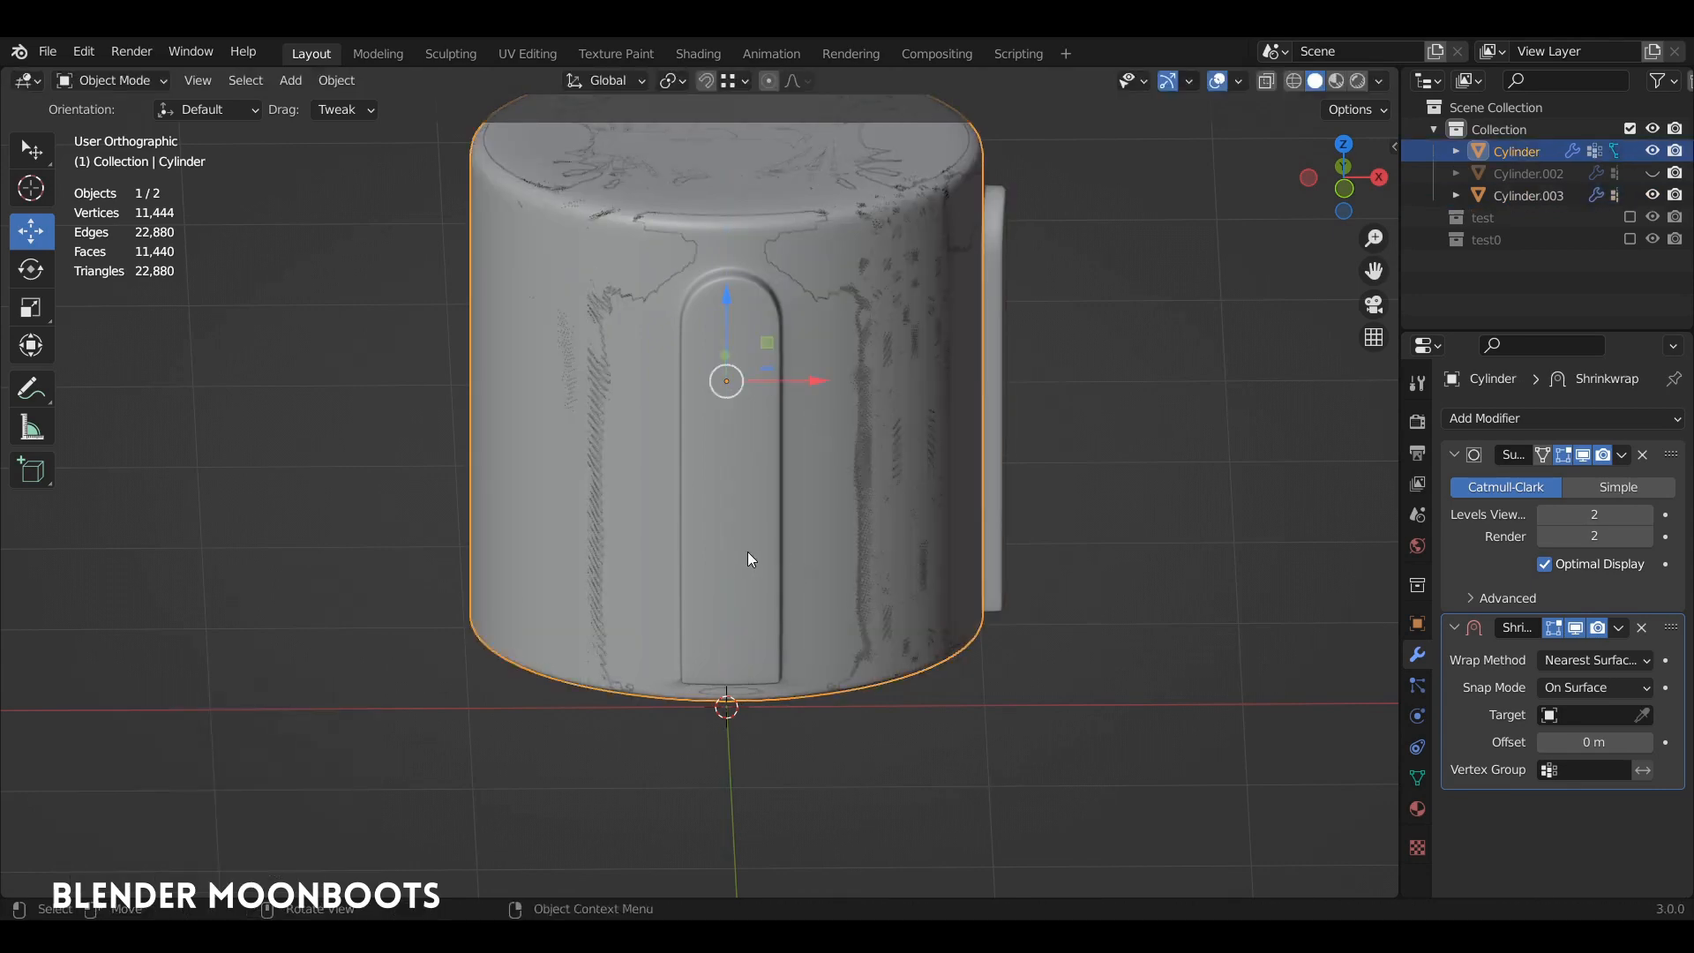
Set the Shrinkwrap target to the rotated duplicate and limit its effect to the vertex group named Group.
left_click_drag(765, 520, 750, 496, "alt")
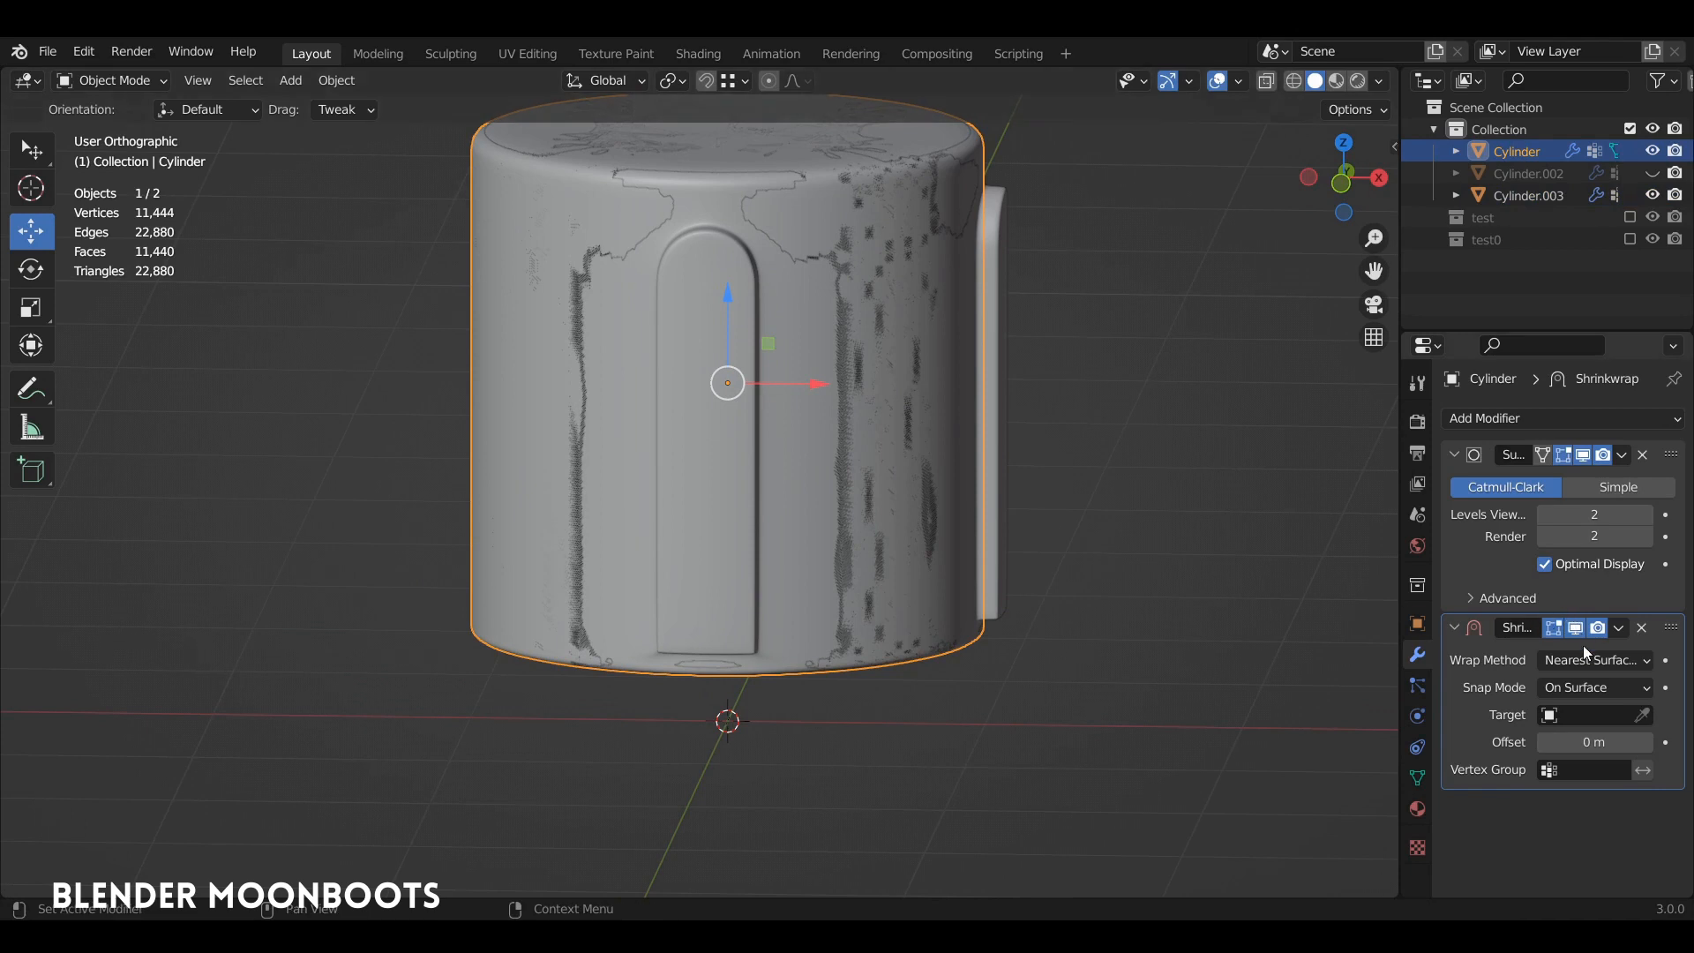
left_click(1643, 716)
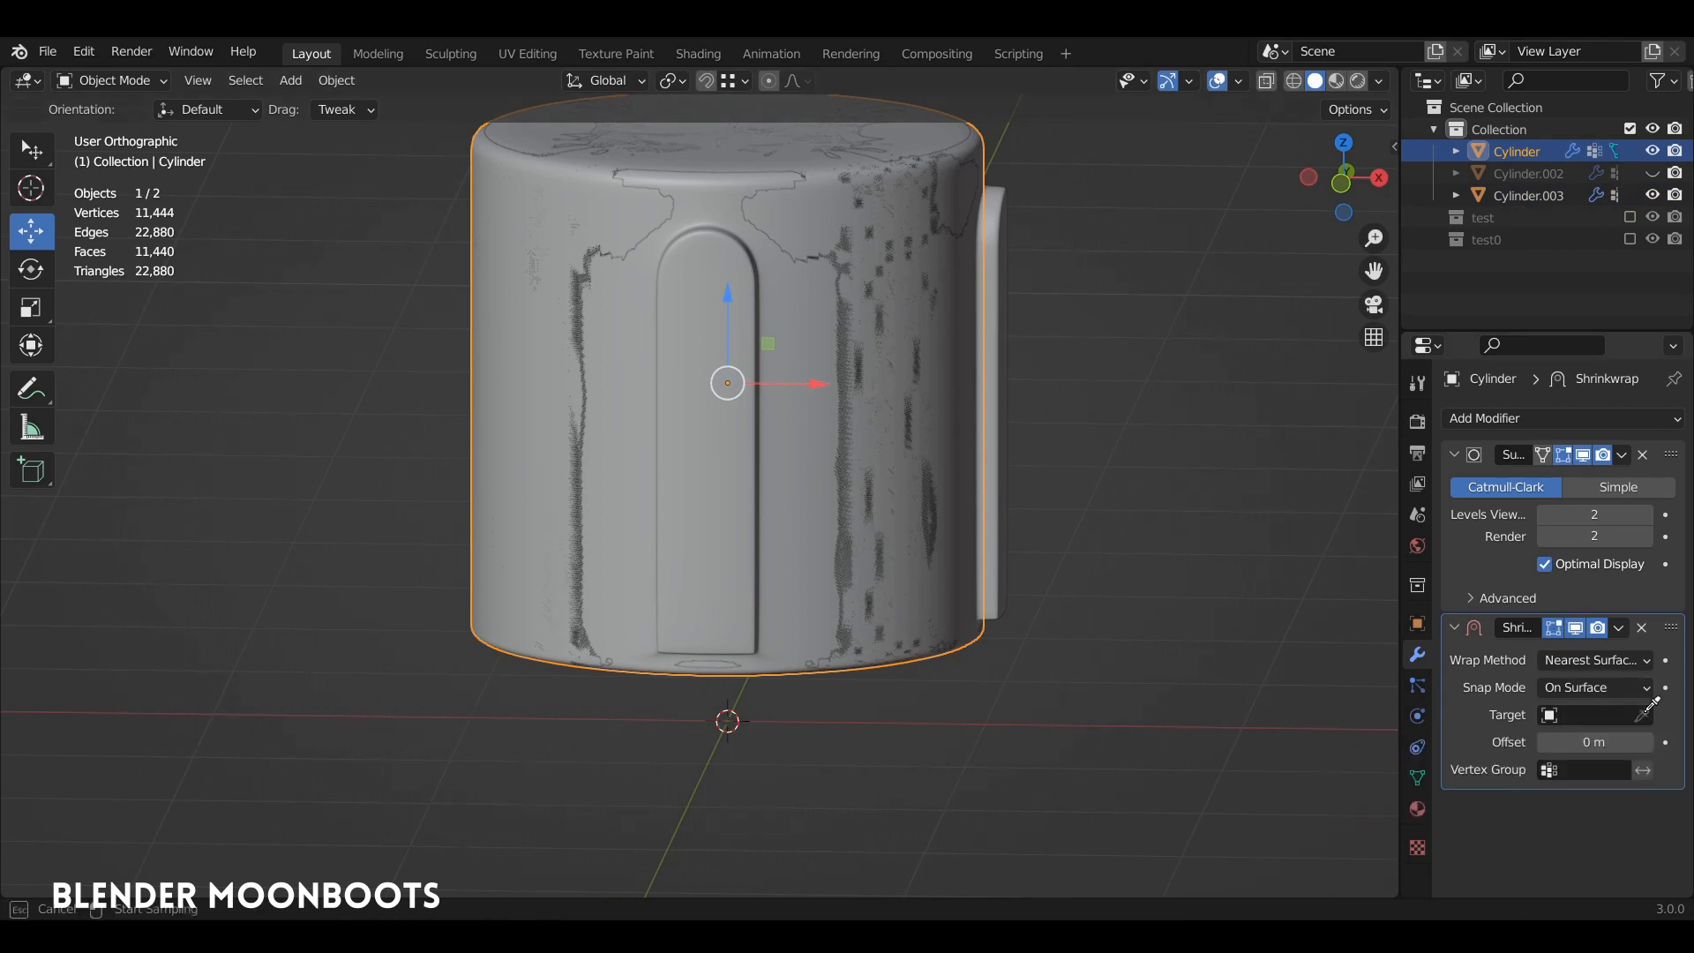
left_click(1004, 320)
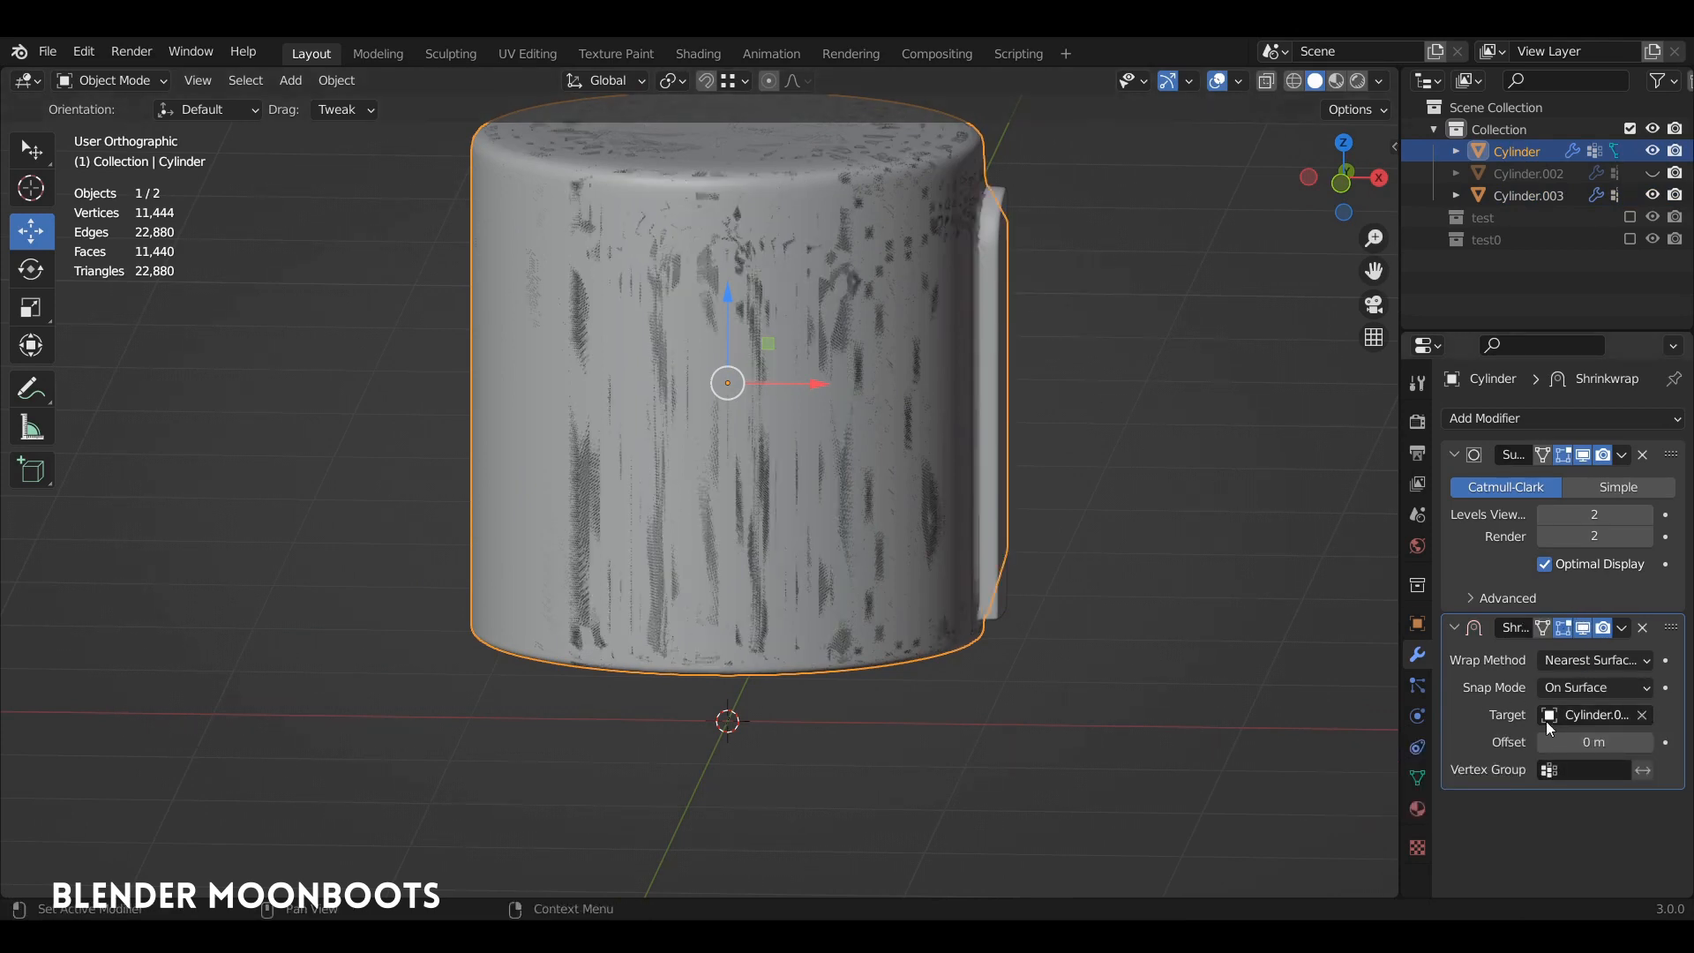
left_click(1574, 771)
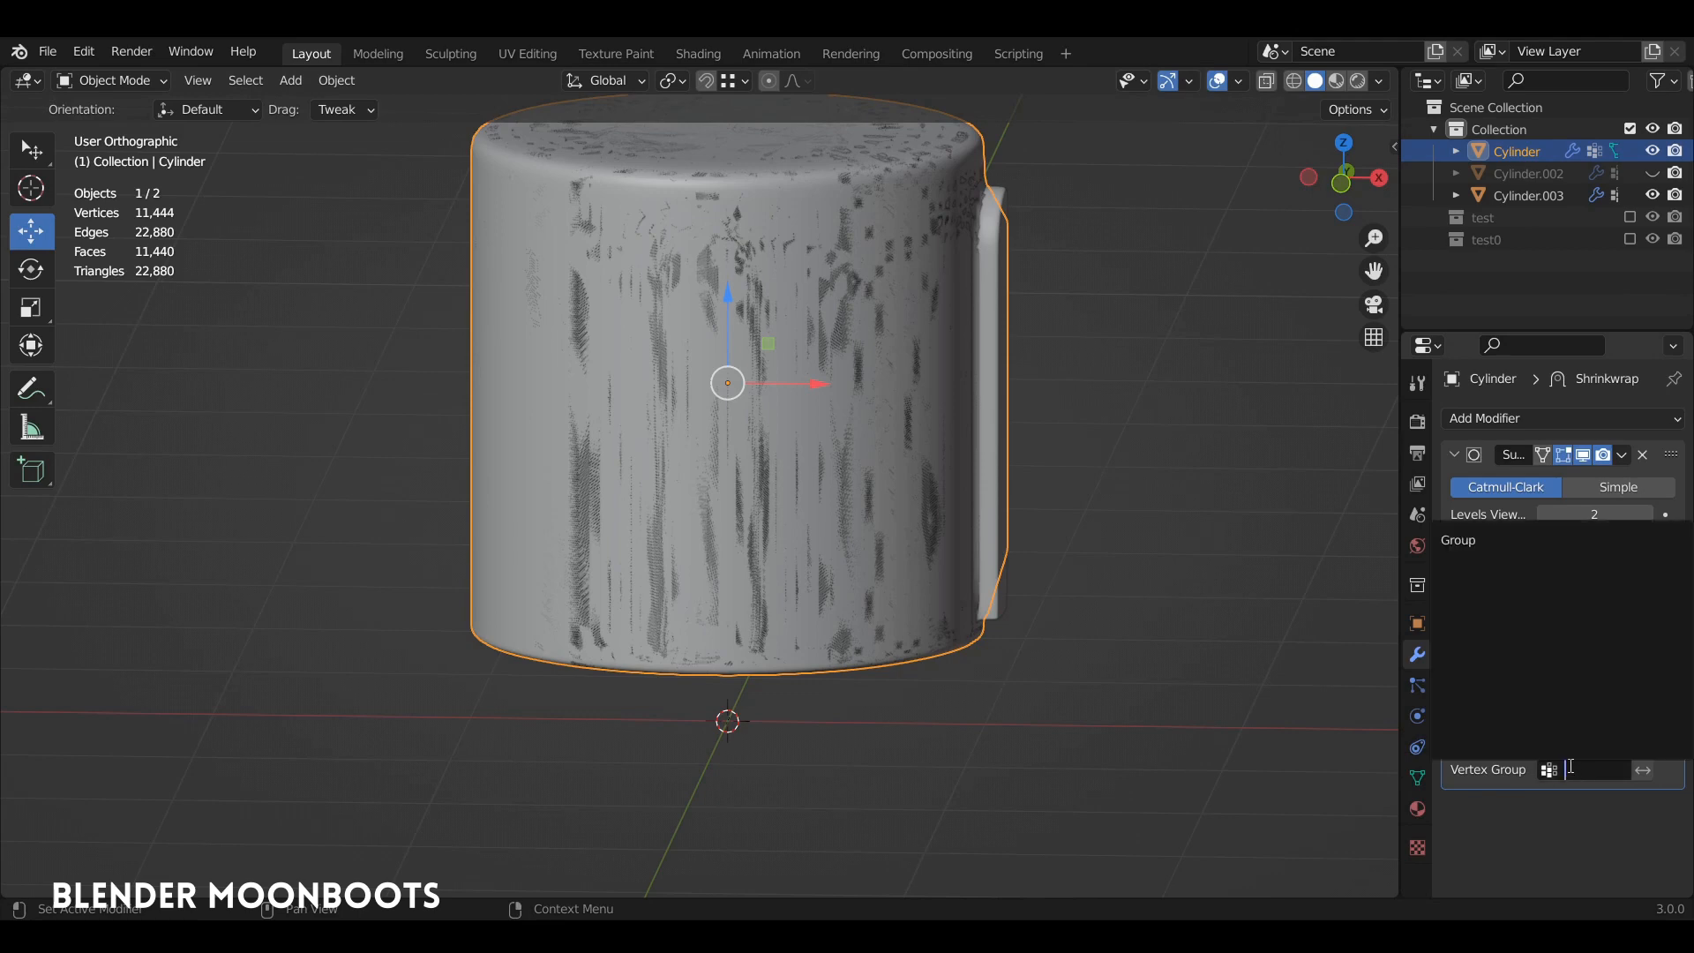
left_click(1473, 540)
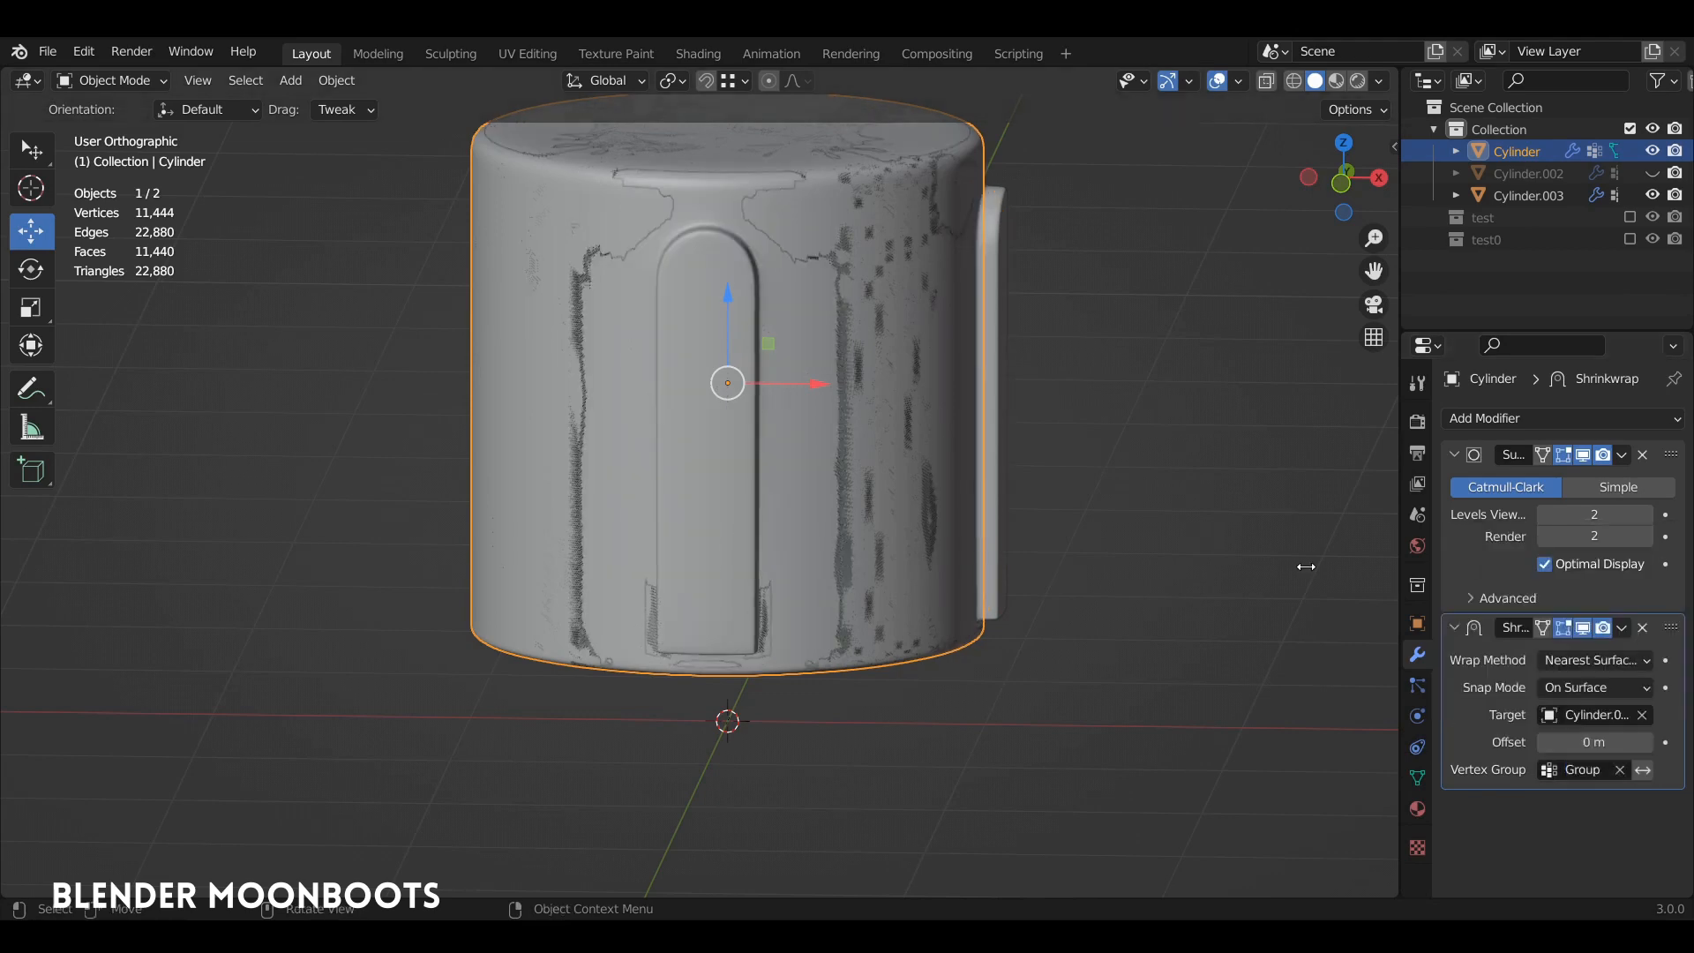
Apply the Shrinkwrap modifier on the original cylinder and delete the rotated duplicate.
scroll(776, 617, "up", 5)
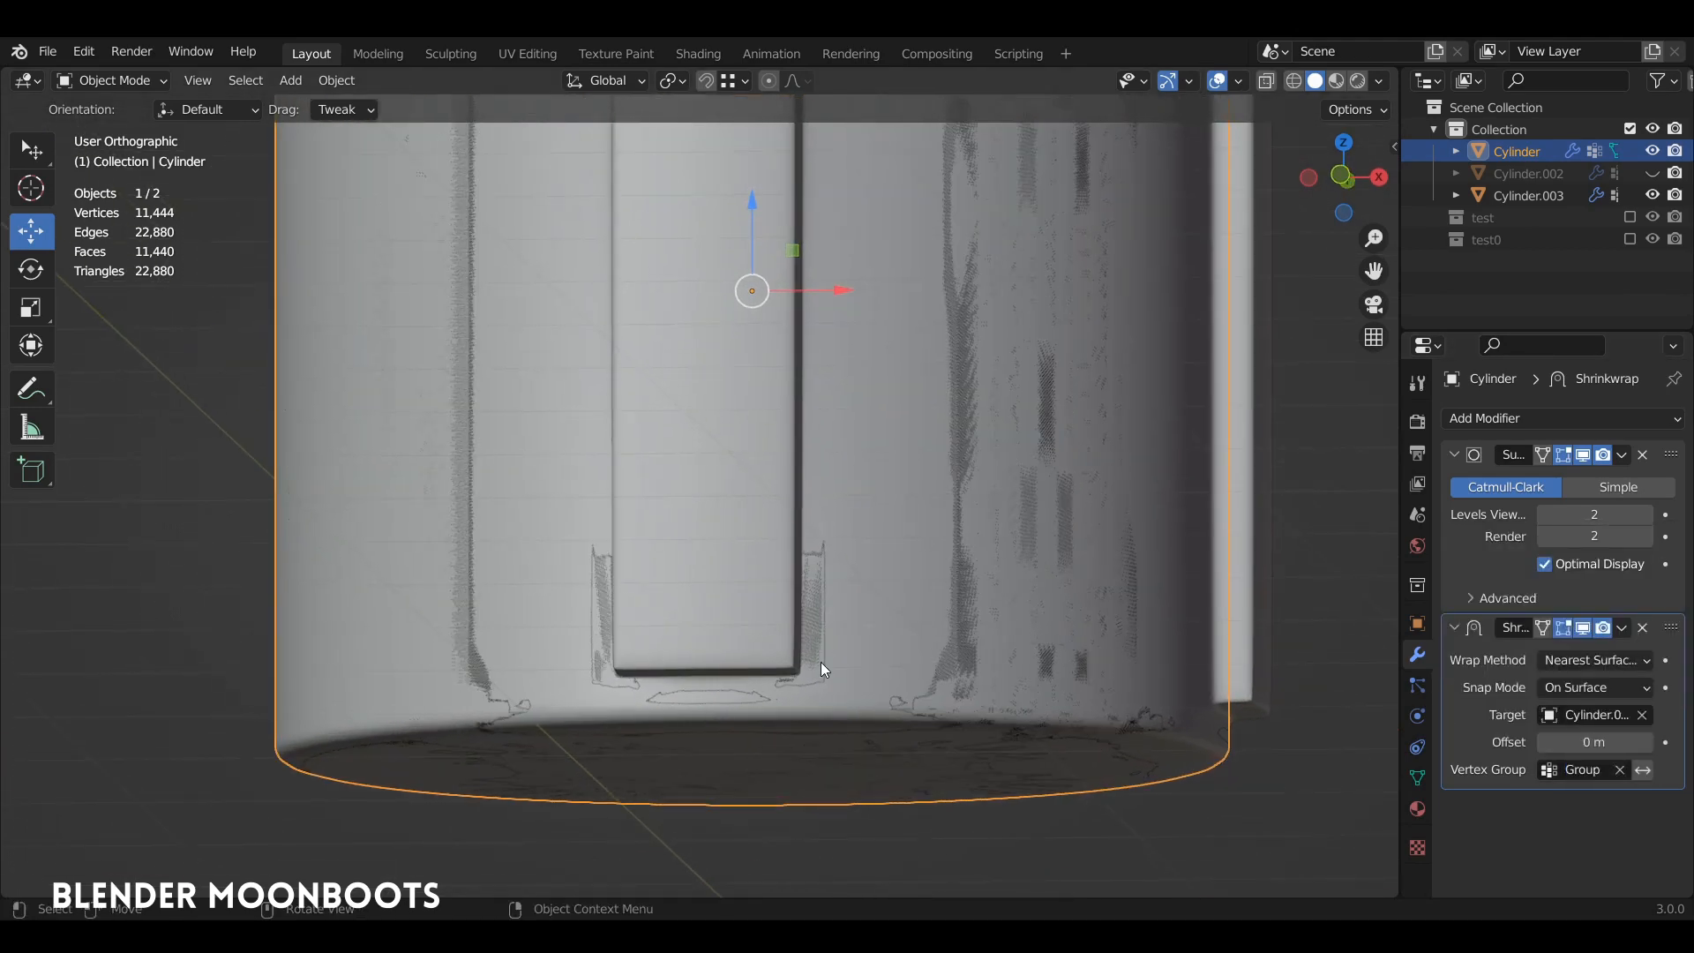
left_click(1621, 627)
left_click(1560, 653)
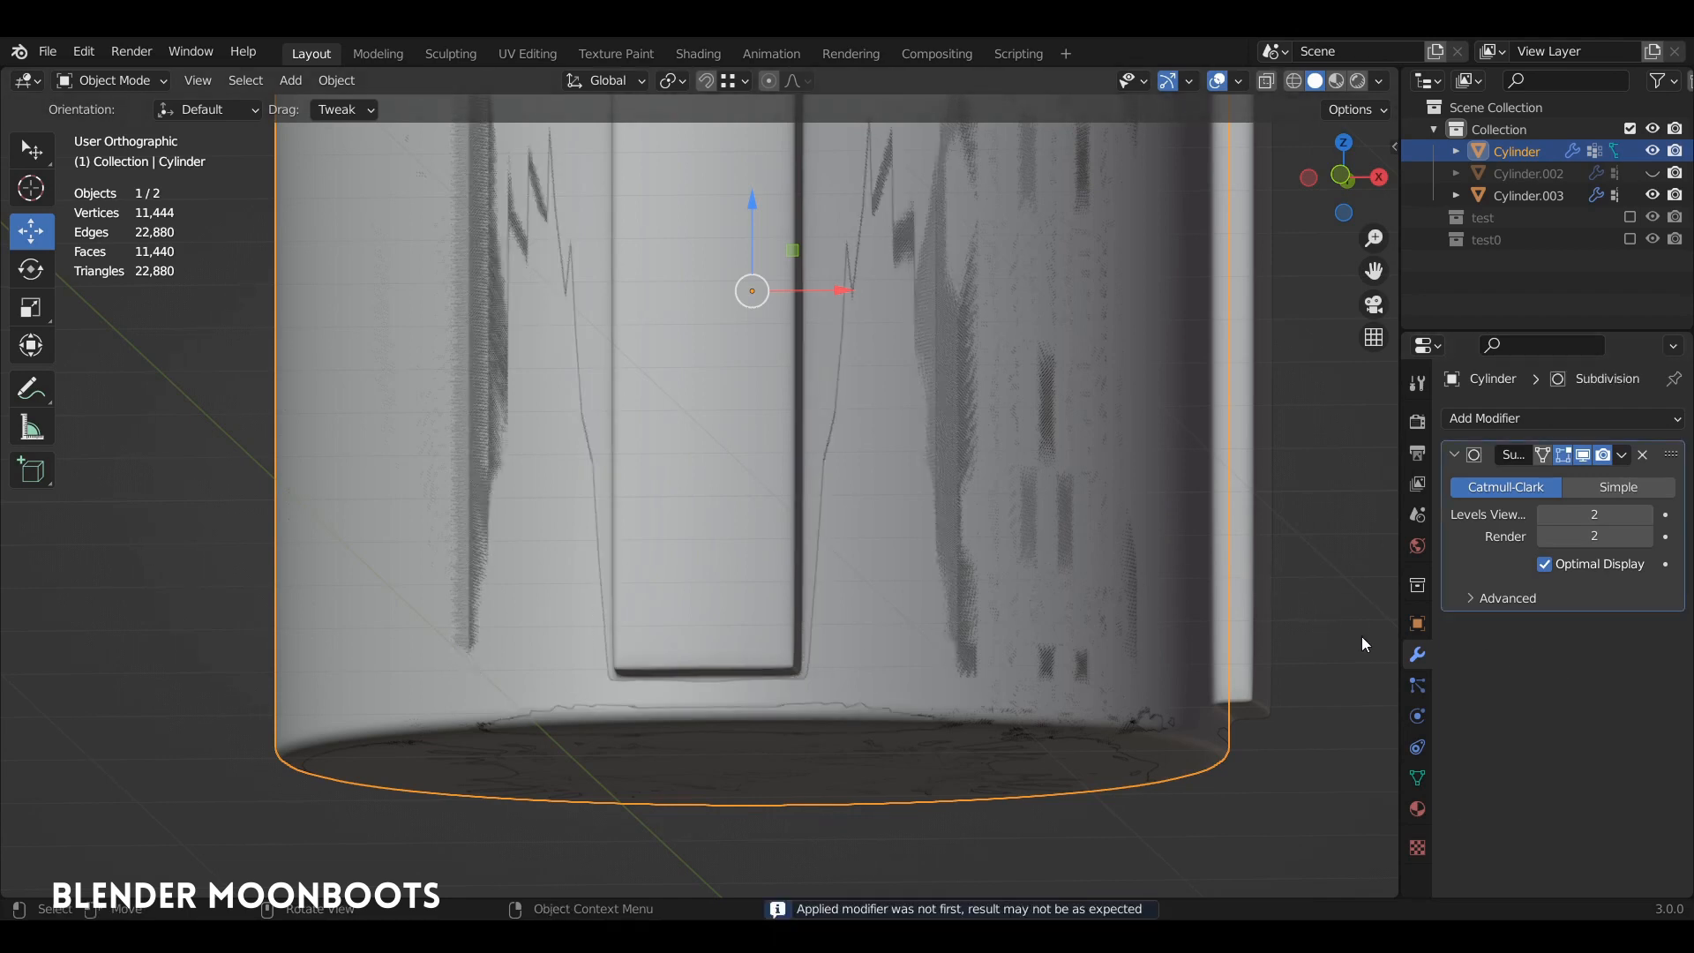
key("ctrl+z")
key("x")
left_click(1261, 617)
middle_click_drag(1189, 623, 935, 633)
scroll(977, 499, "up", 4)
left_click(907, 621)
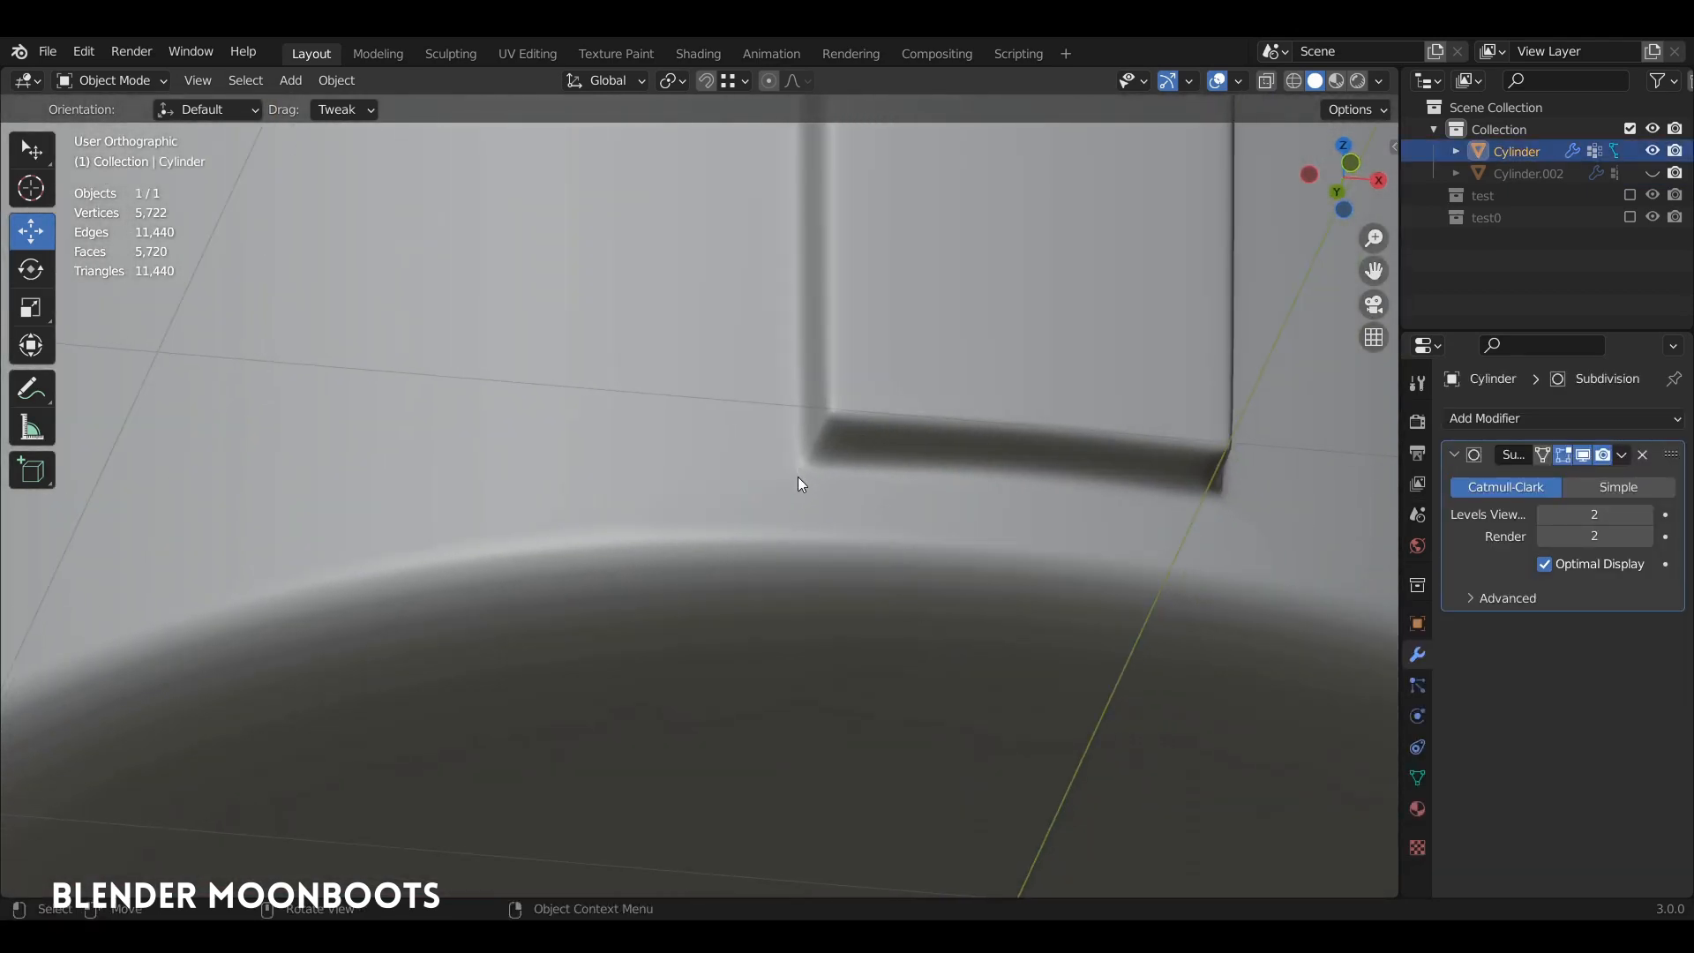
Add a loop cut around the cylinder's underside face ring, slid slightly toward the outer rim, and return to Object Mode.
middle_click_drag(814, 480, 893, 478)
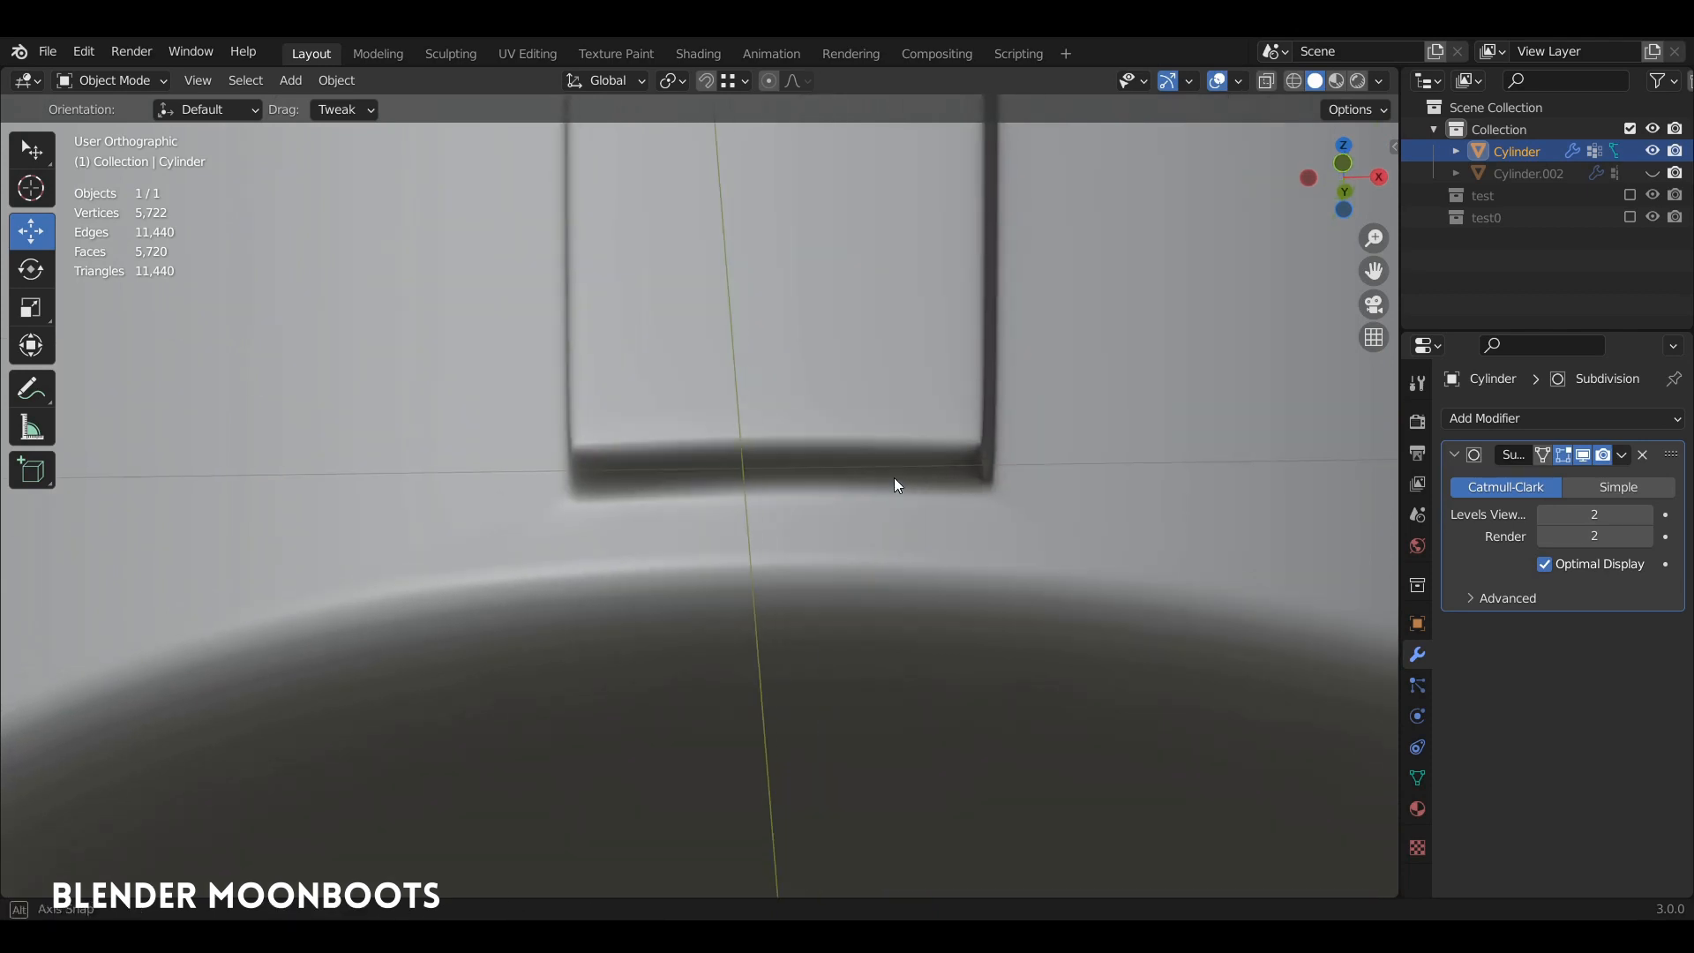
scroll(918, 479, "down", 4)
middle_click_drag(876, 584, 961, 586)
scroll(949, 478, "up", 3)
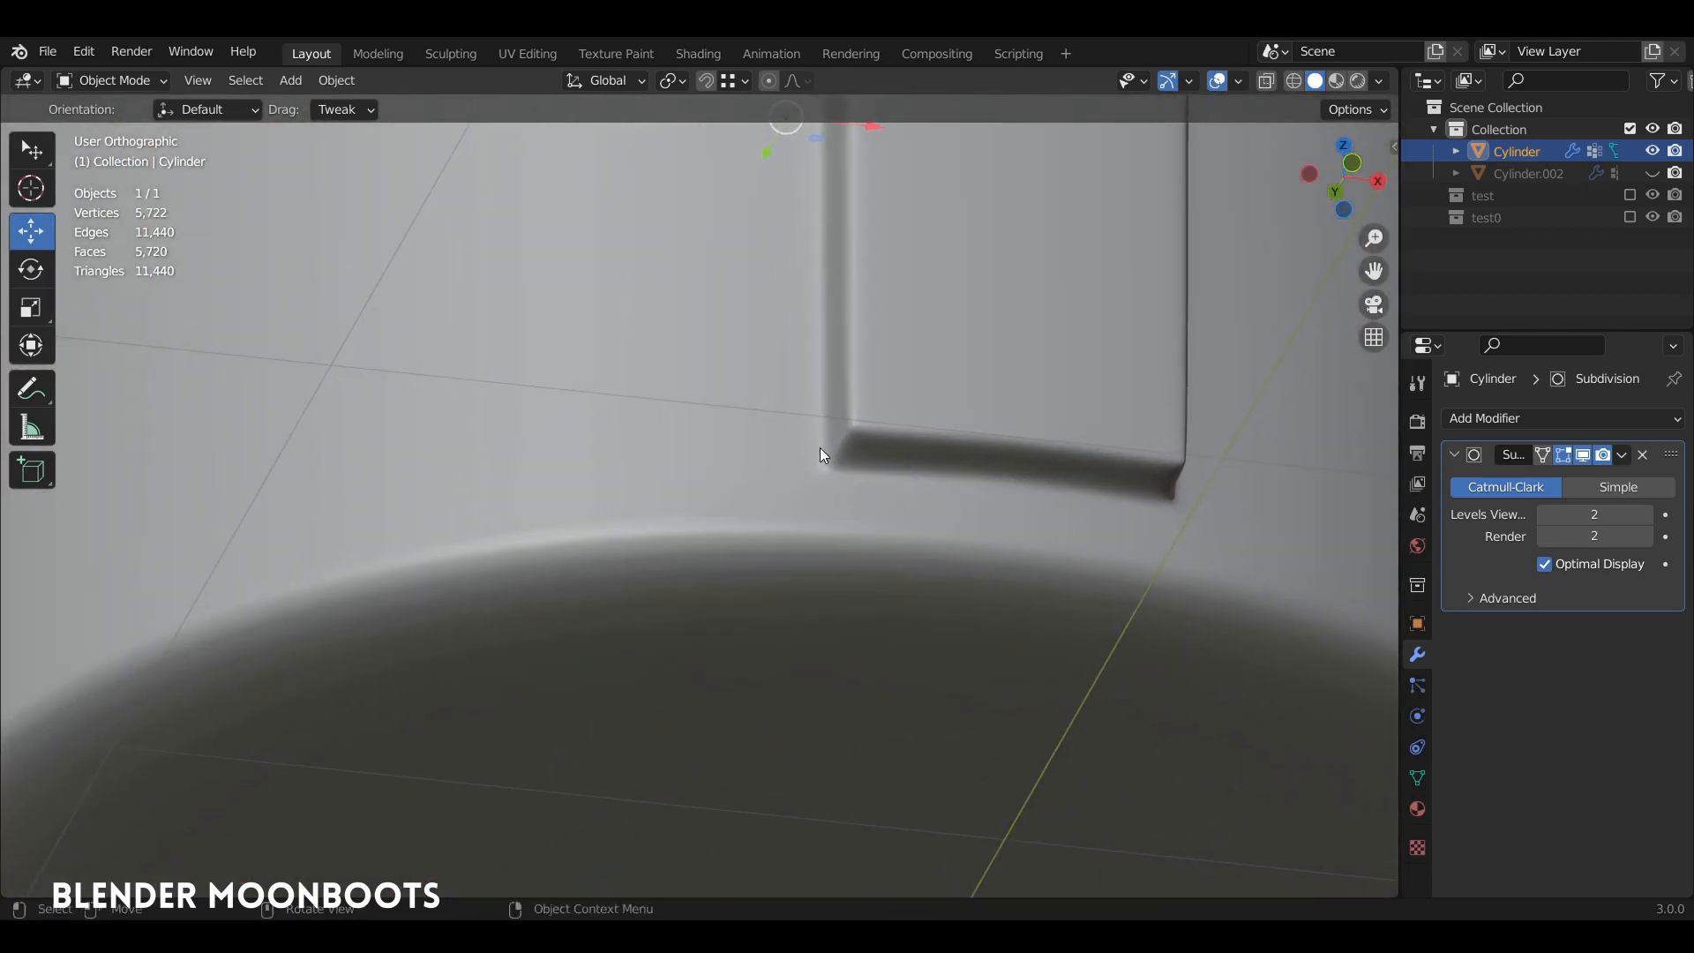
middle_click_drag(820, 453, 940, 410)
key("Tab")
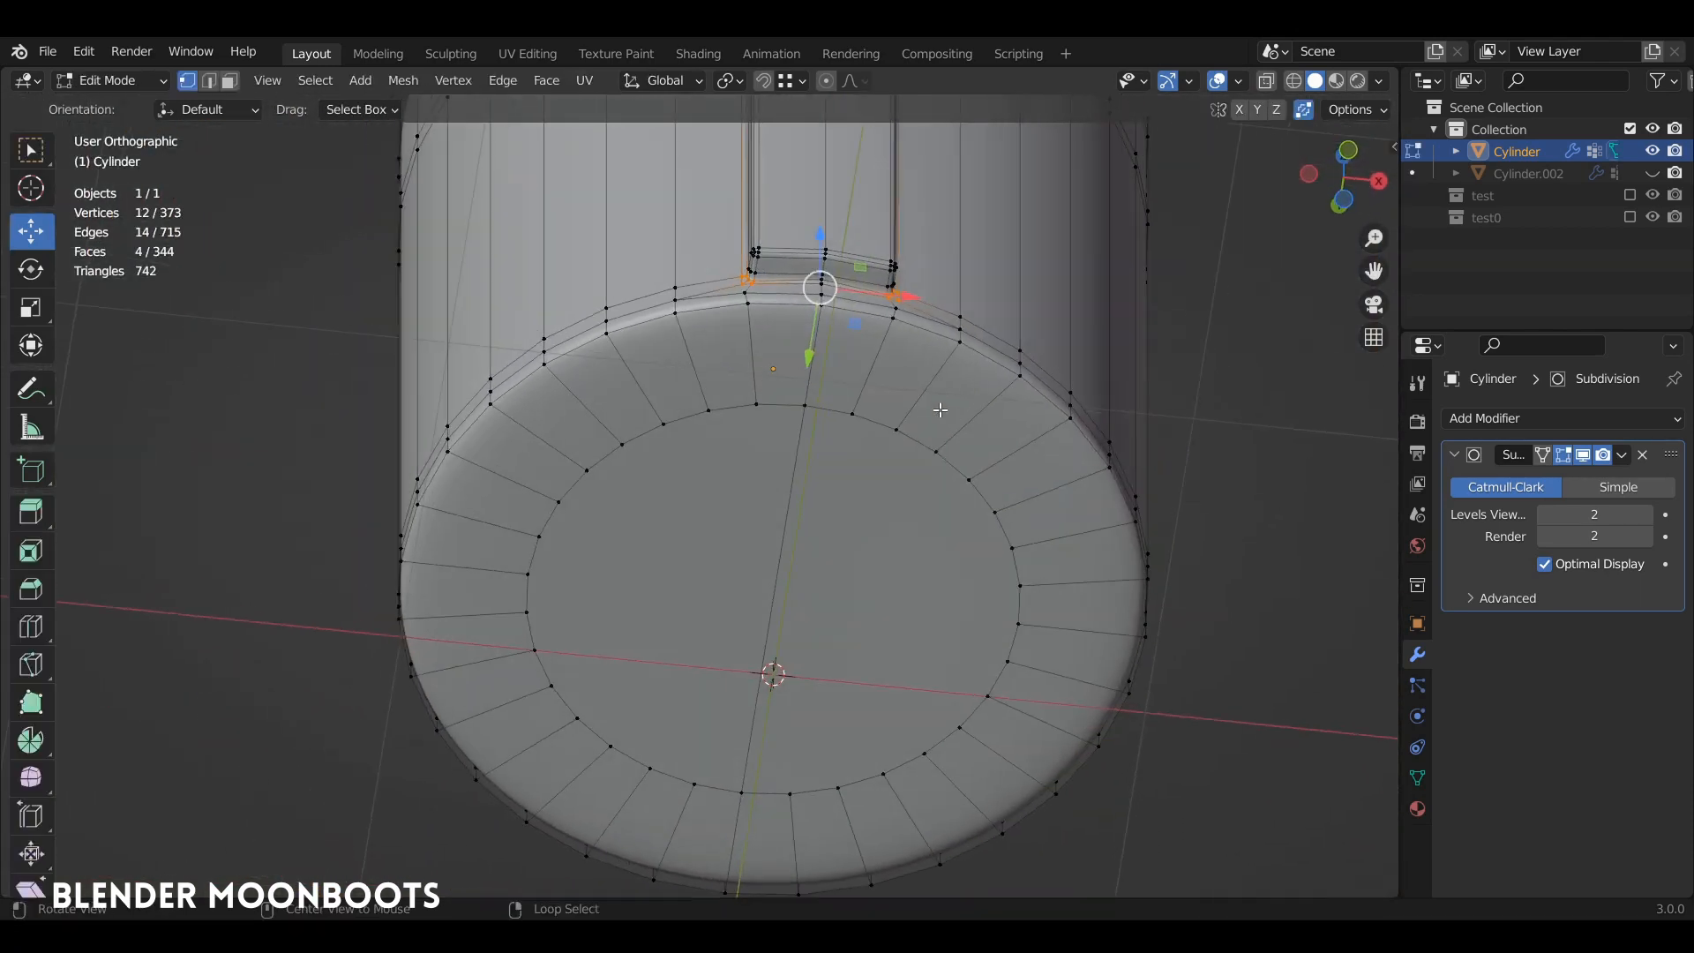
key("ctrl+r")
left_click(798, 346)
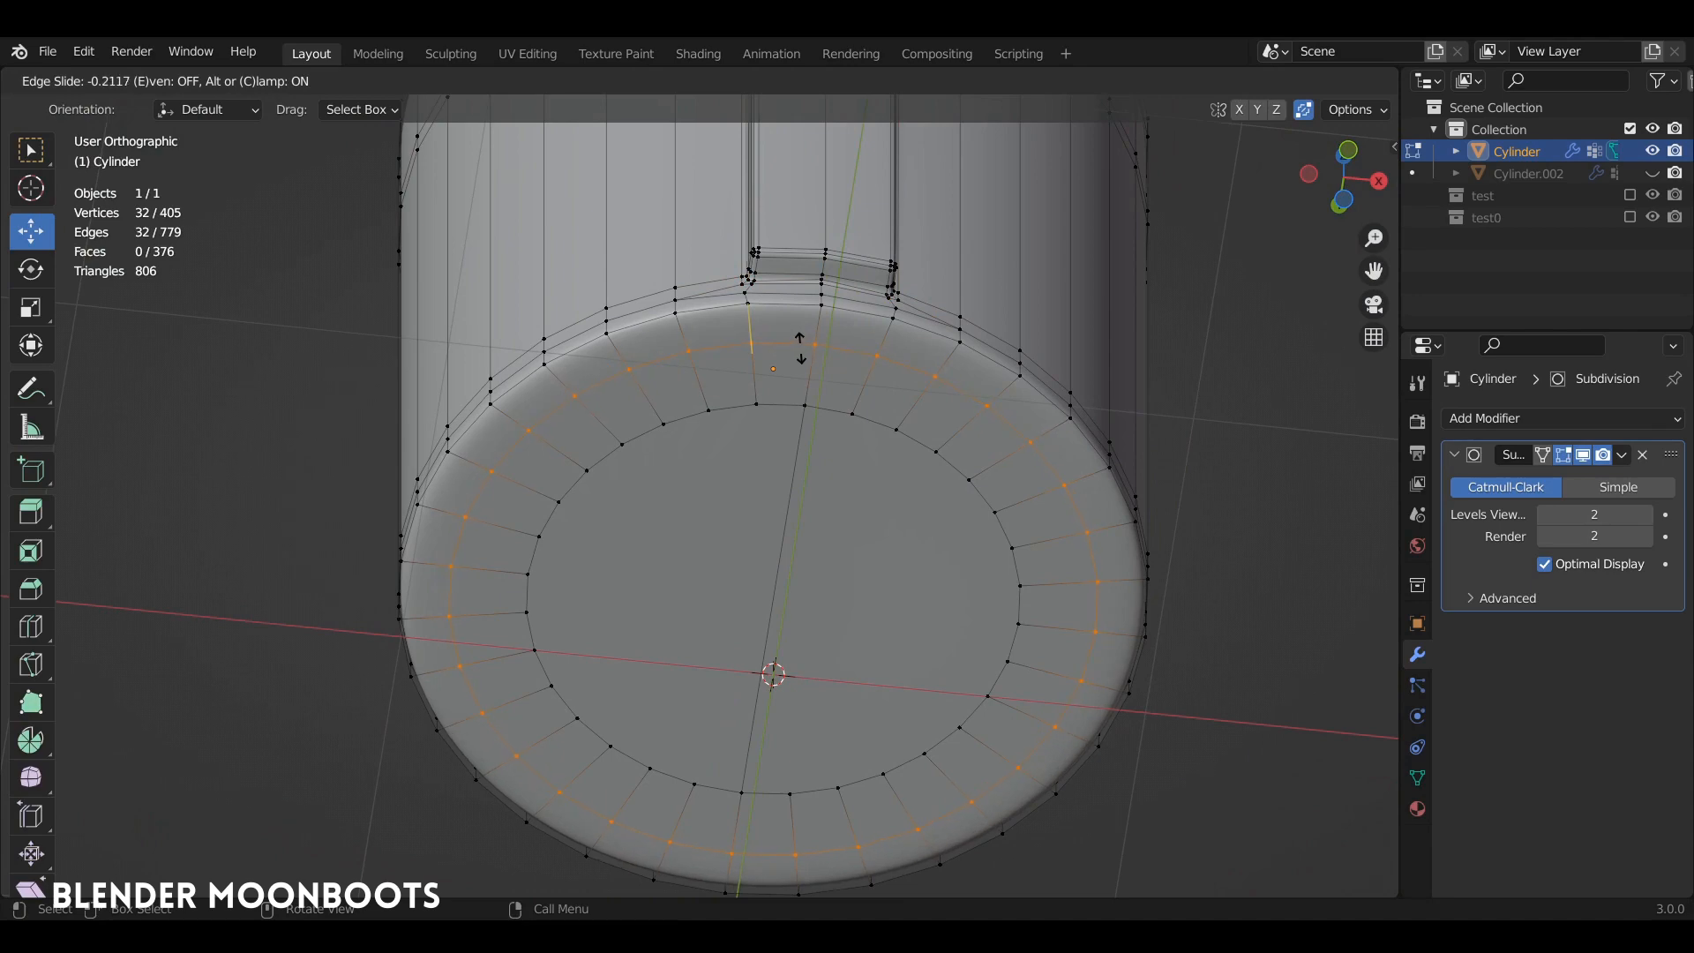
left_click(801, 347)
key("Tab")
middle_click_drag(808, 346, 900, 360)
Switch the solid viewport shading to a glossy red matcap for checking the surface reflections.
key("Tab")
key("Tab")
mouse_move(1002, 363)
middle_mouse_down()
mouse_move(864, 357)
mouse_move(958, 463)
mouse_move(1150, 263)
mouse_move(1040, 337)
mouse_move(1116, 276)
mouse_move(1093, 348)
mouse_move(1024, 430)
mouse_move(1014, 403)
mouse_move(908, 411)
mouse_move(952, 384)
mouse_move(1012, 411)
mouse_move(986, 427)
middle_mouse_up()
left_click(1377, 81)
left_click(1357, 184)
scroll(986, 427, "up", 3)
Add a loop cut around the cylinder's upper rim band above the raised shape's rounded top.
key("Tab")
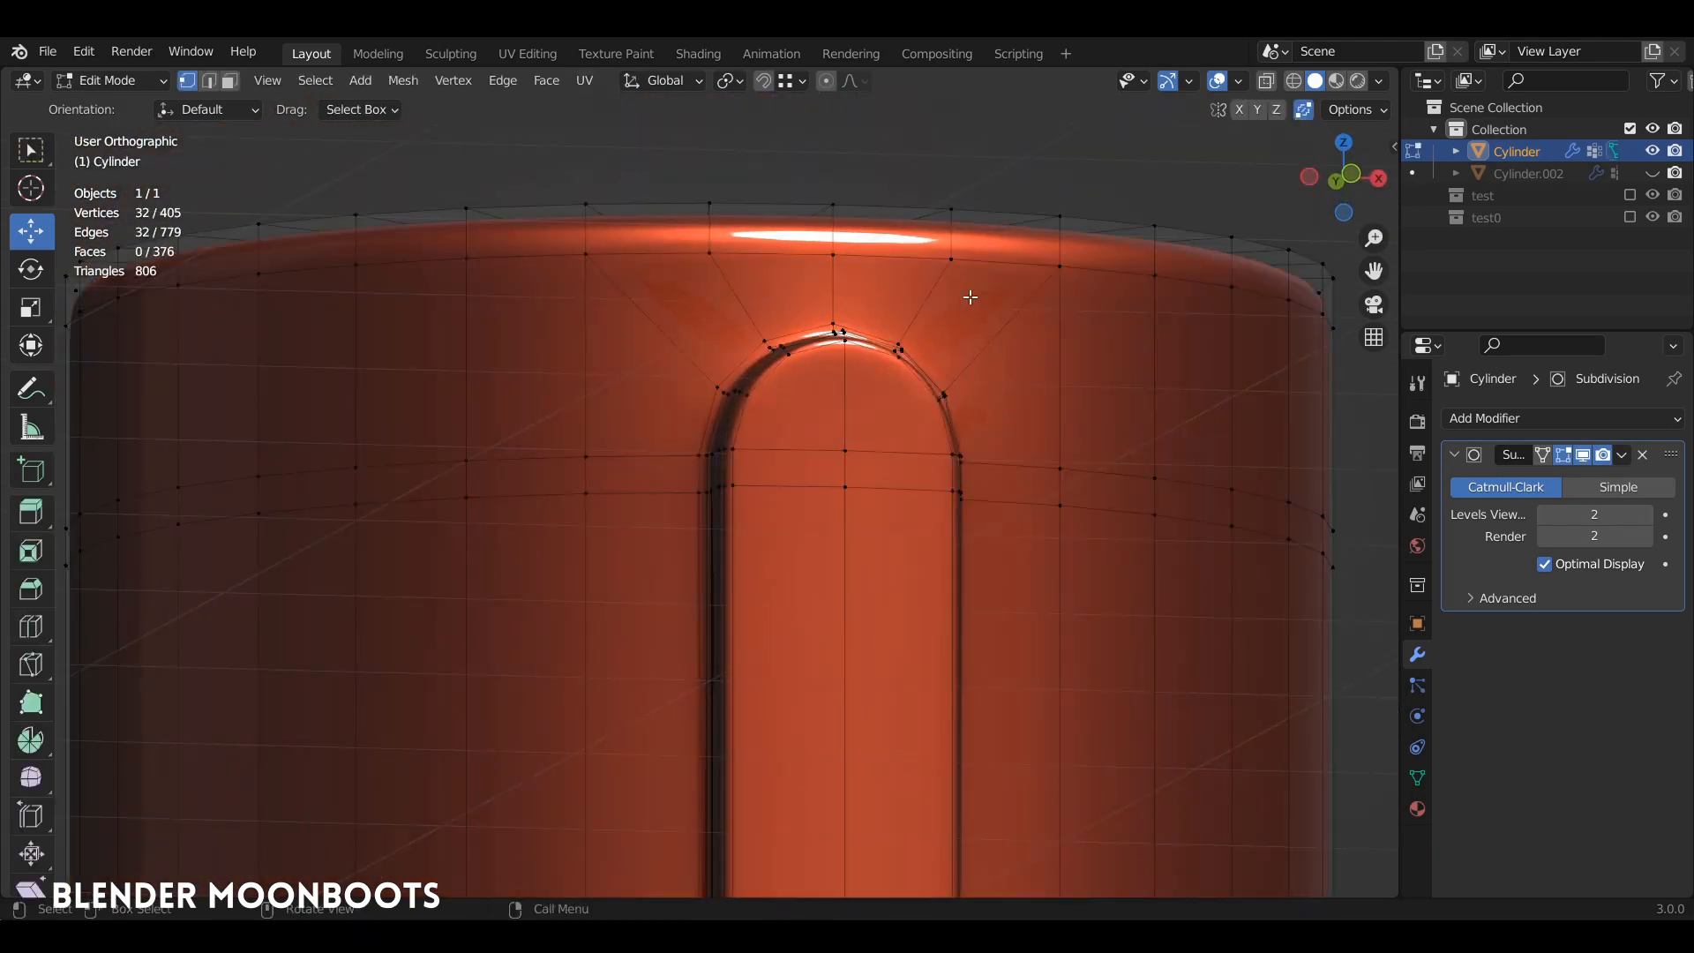
mouse_move(1065, 183)
left_mouse_down()
mouse_move(1063, 244)
mouse_move(1061, 194)
left_mouse_up()
key("ctrl+r")
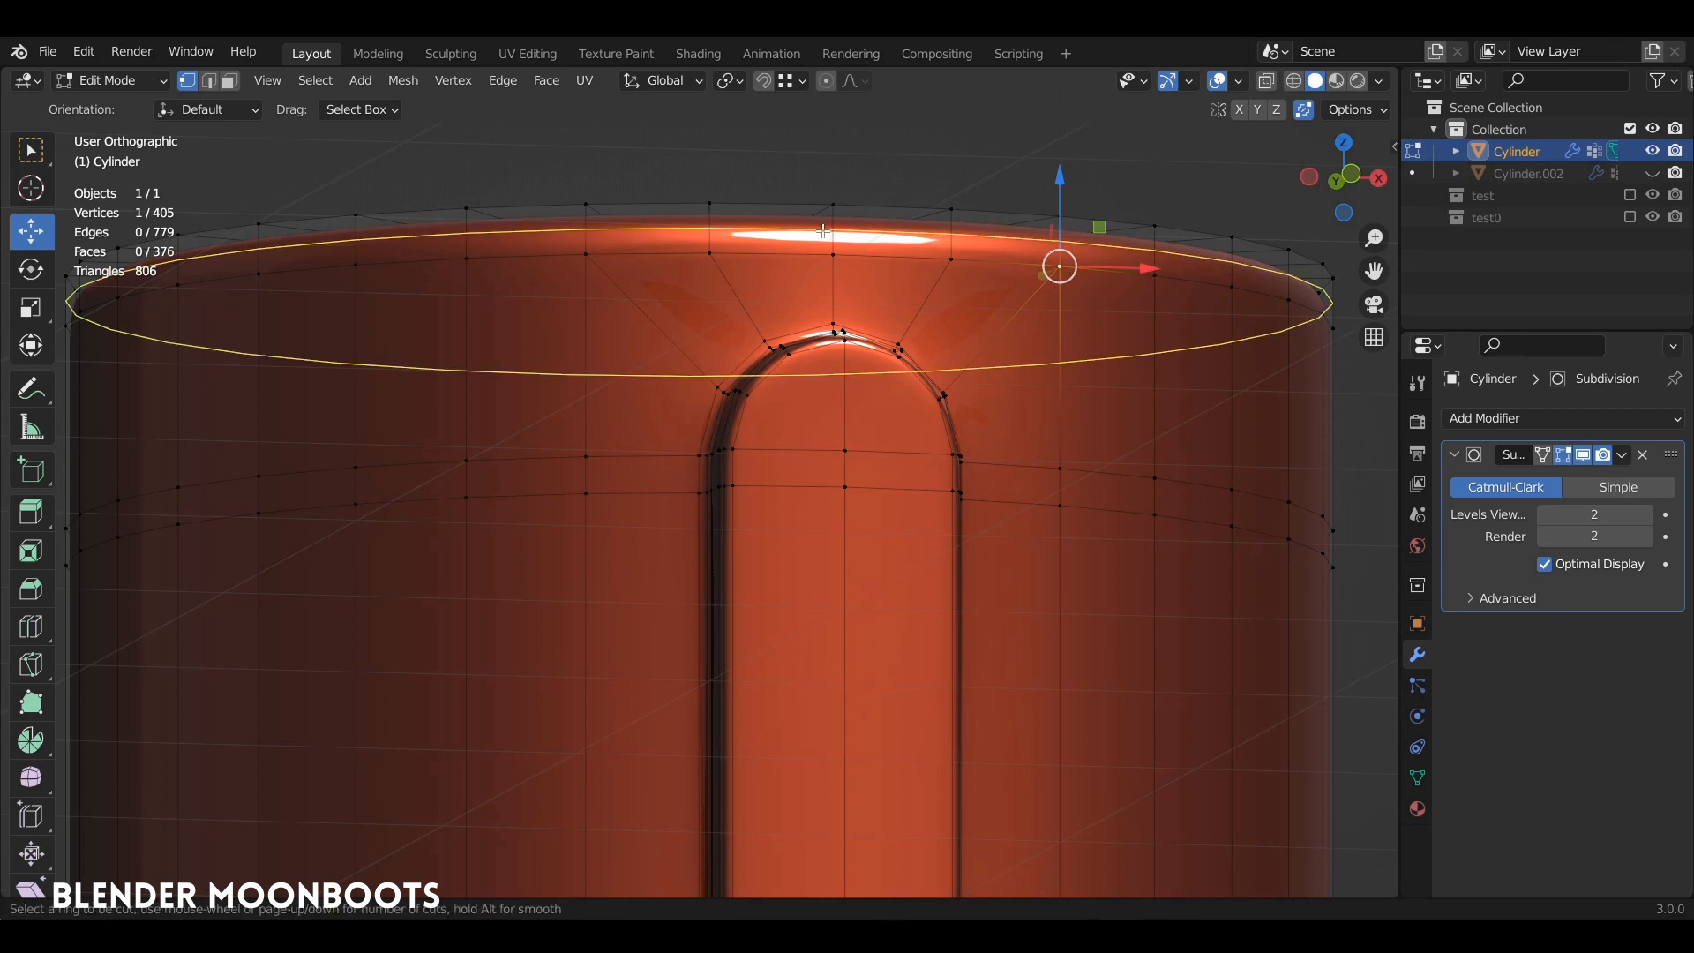
left_click(822, 231)
left_click(824, 227)
Move the upper rim vertices on both sides above the rounded top downward along Z and return to Object Mode.
left_click(1064, 272)
left_click_drag(1062, 200, 1059, 257)
left_click(585, 254)
left_click_drag(589, 164, 613, 225)
key("Tab")
middle_click_drag(1034, 317, 912, 393)
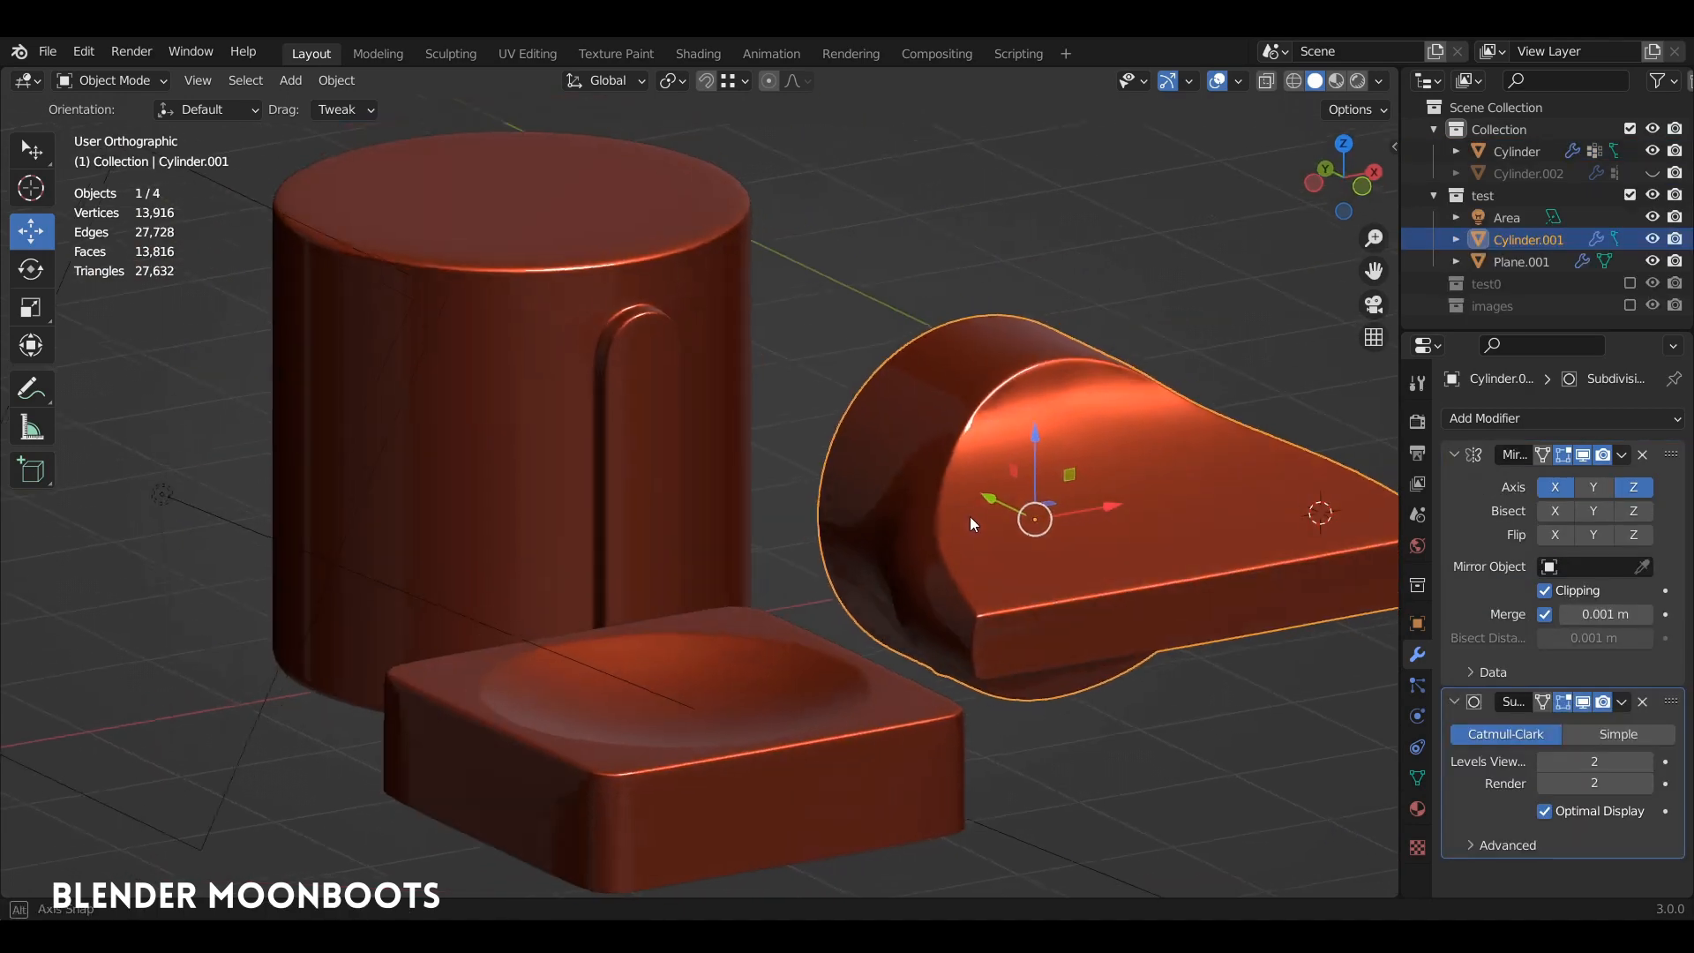
mouse_move(979, 513)
middle_mouse_down()
mouse_move(930, 516)
mouse_move(897, 542)
mouse_move(977, 542)
middle_mouse_up()
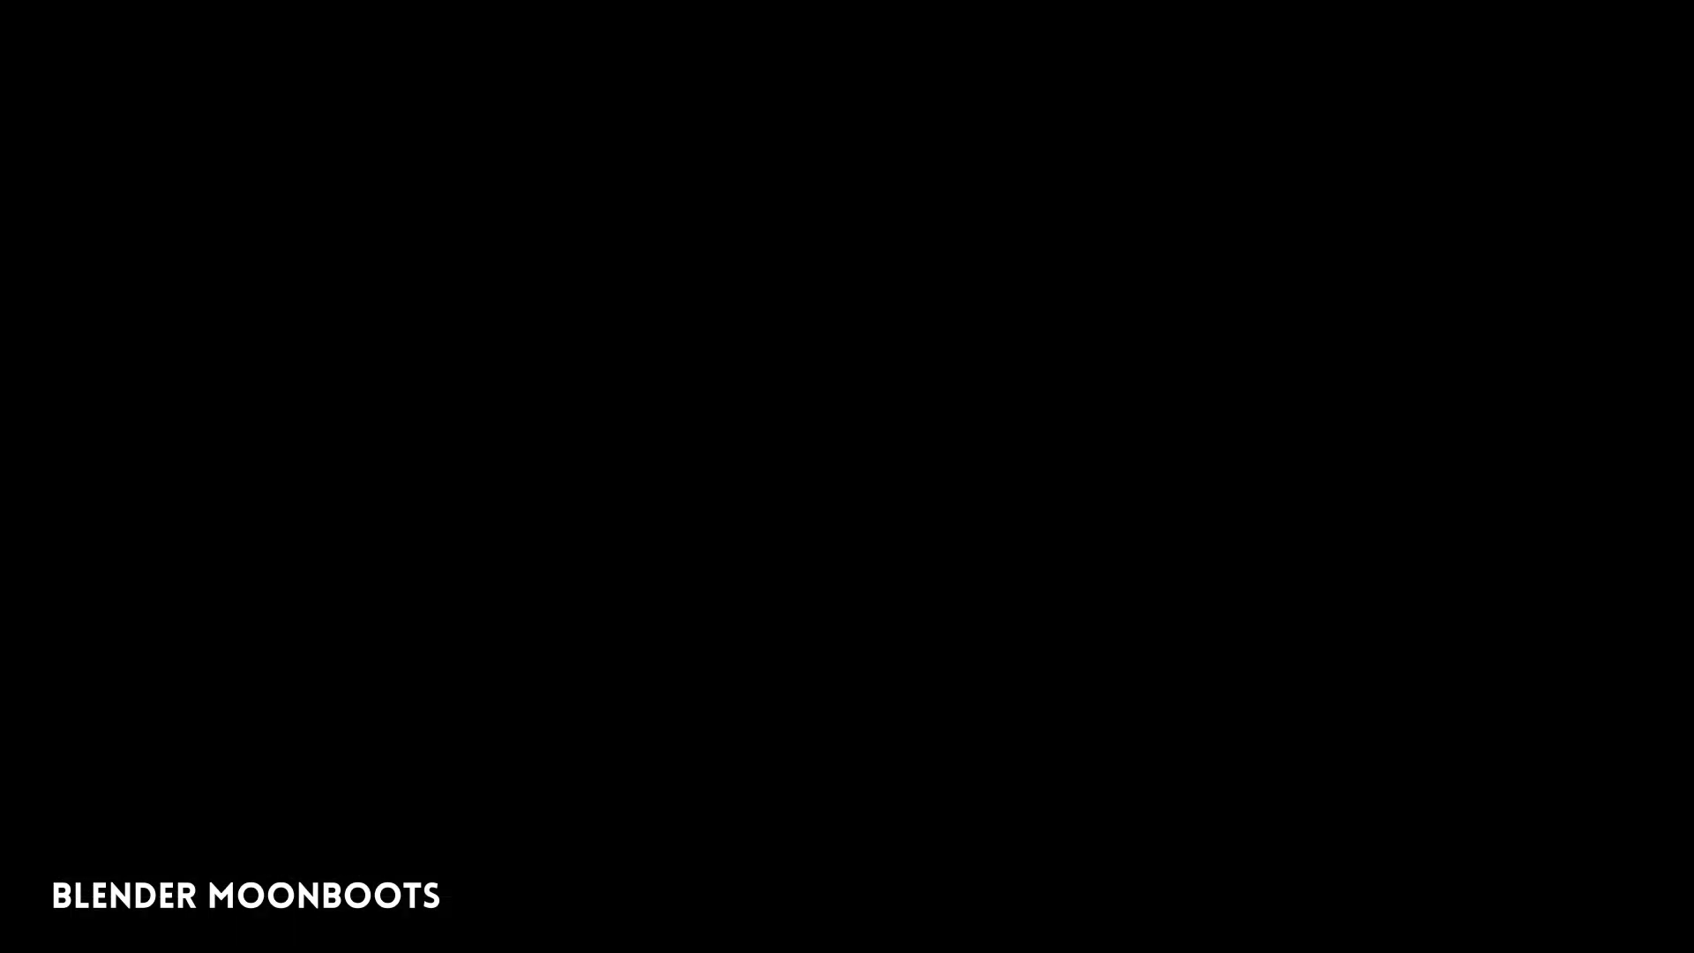